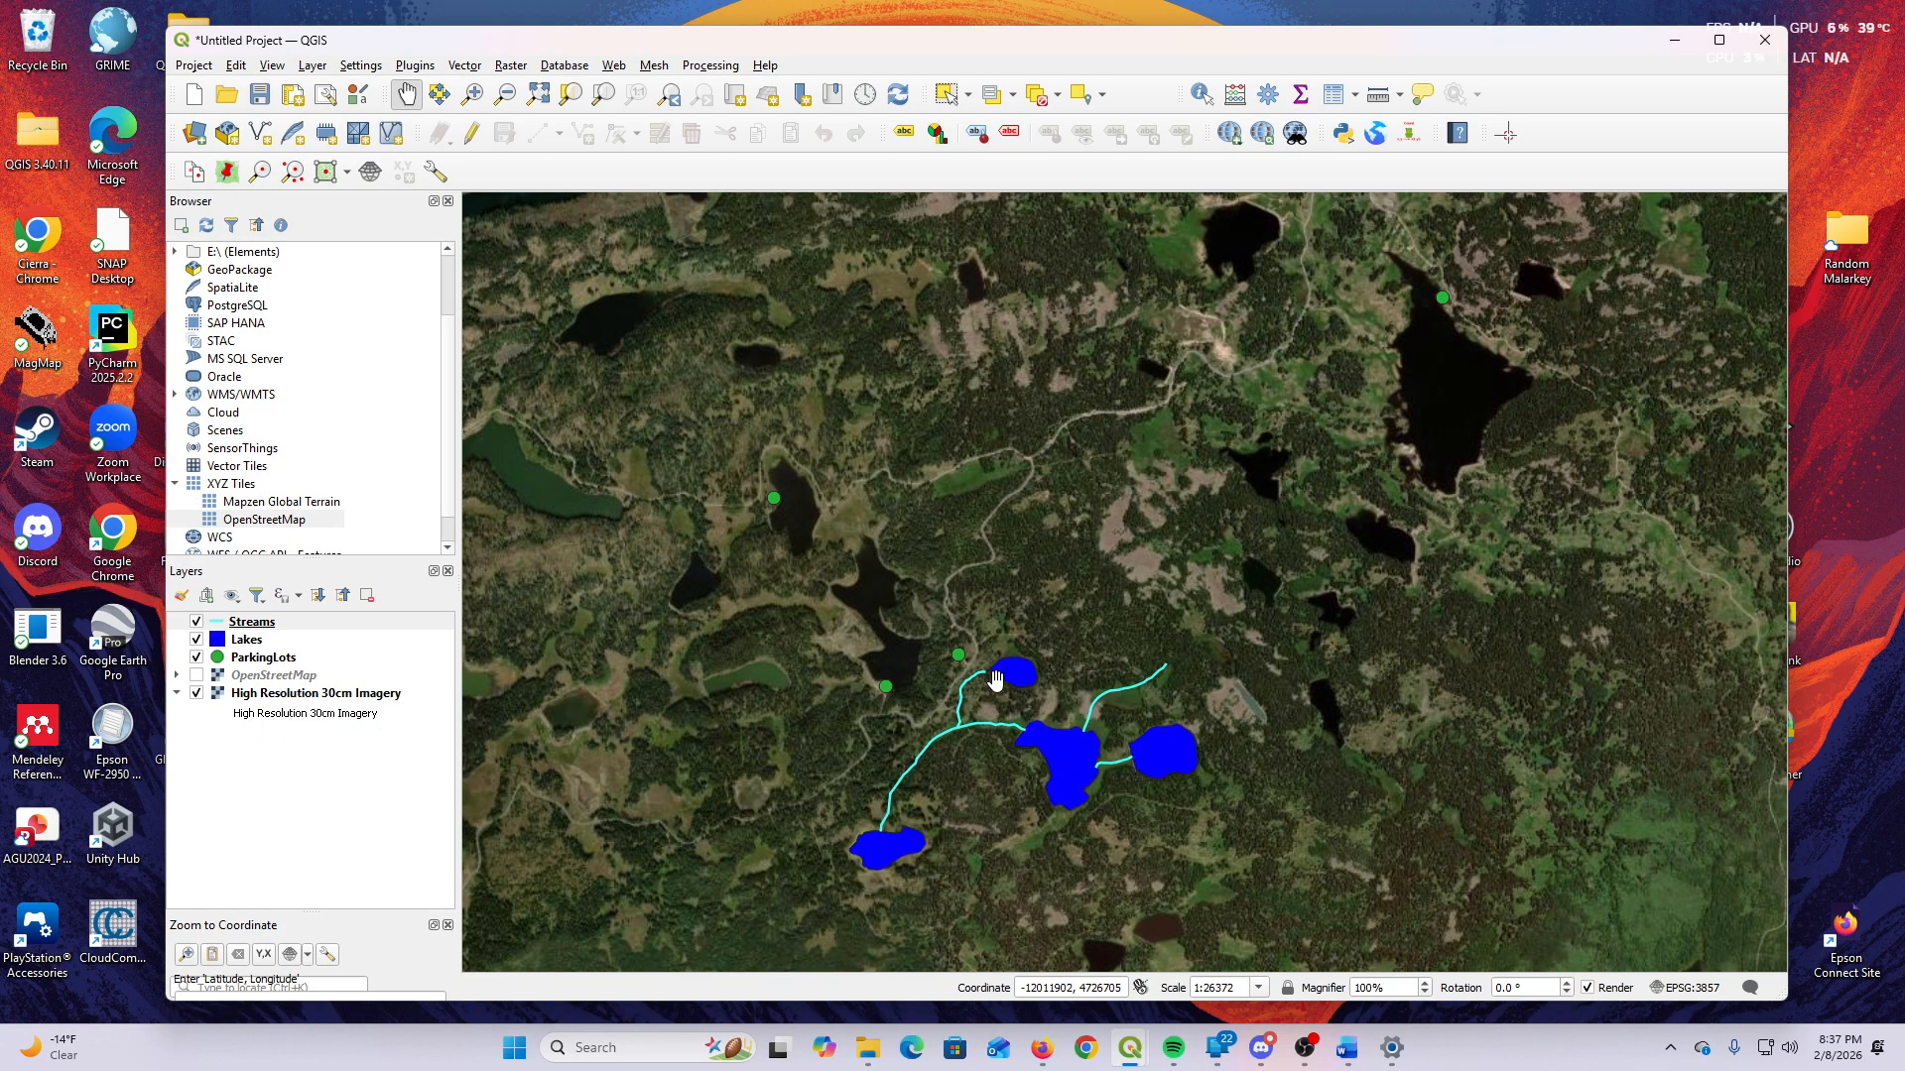
pyautogui.moveTo(1052, 829); pyautogui.dragTo(1156, 739)
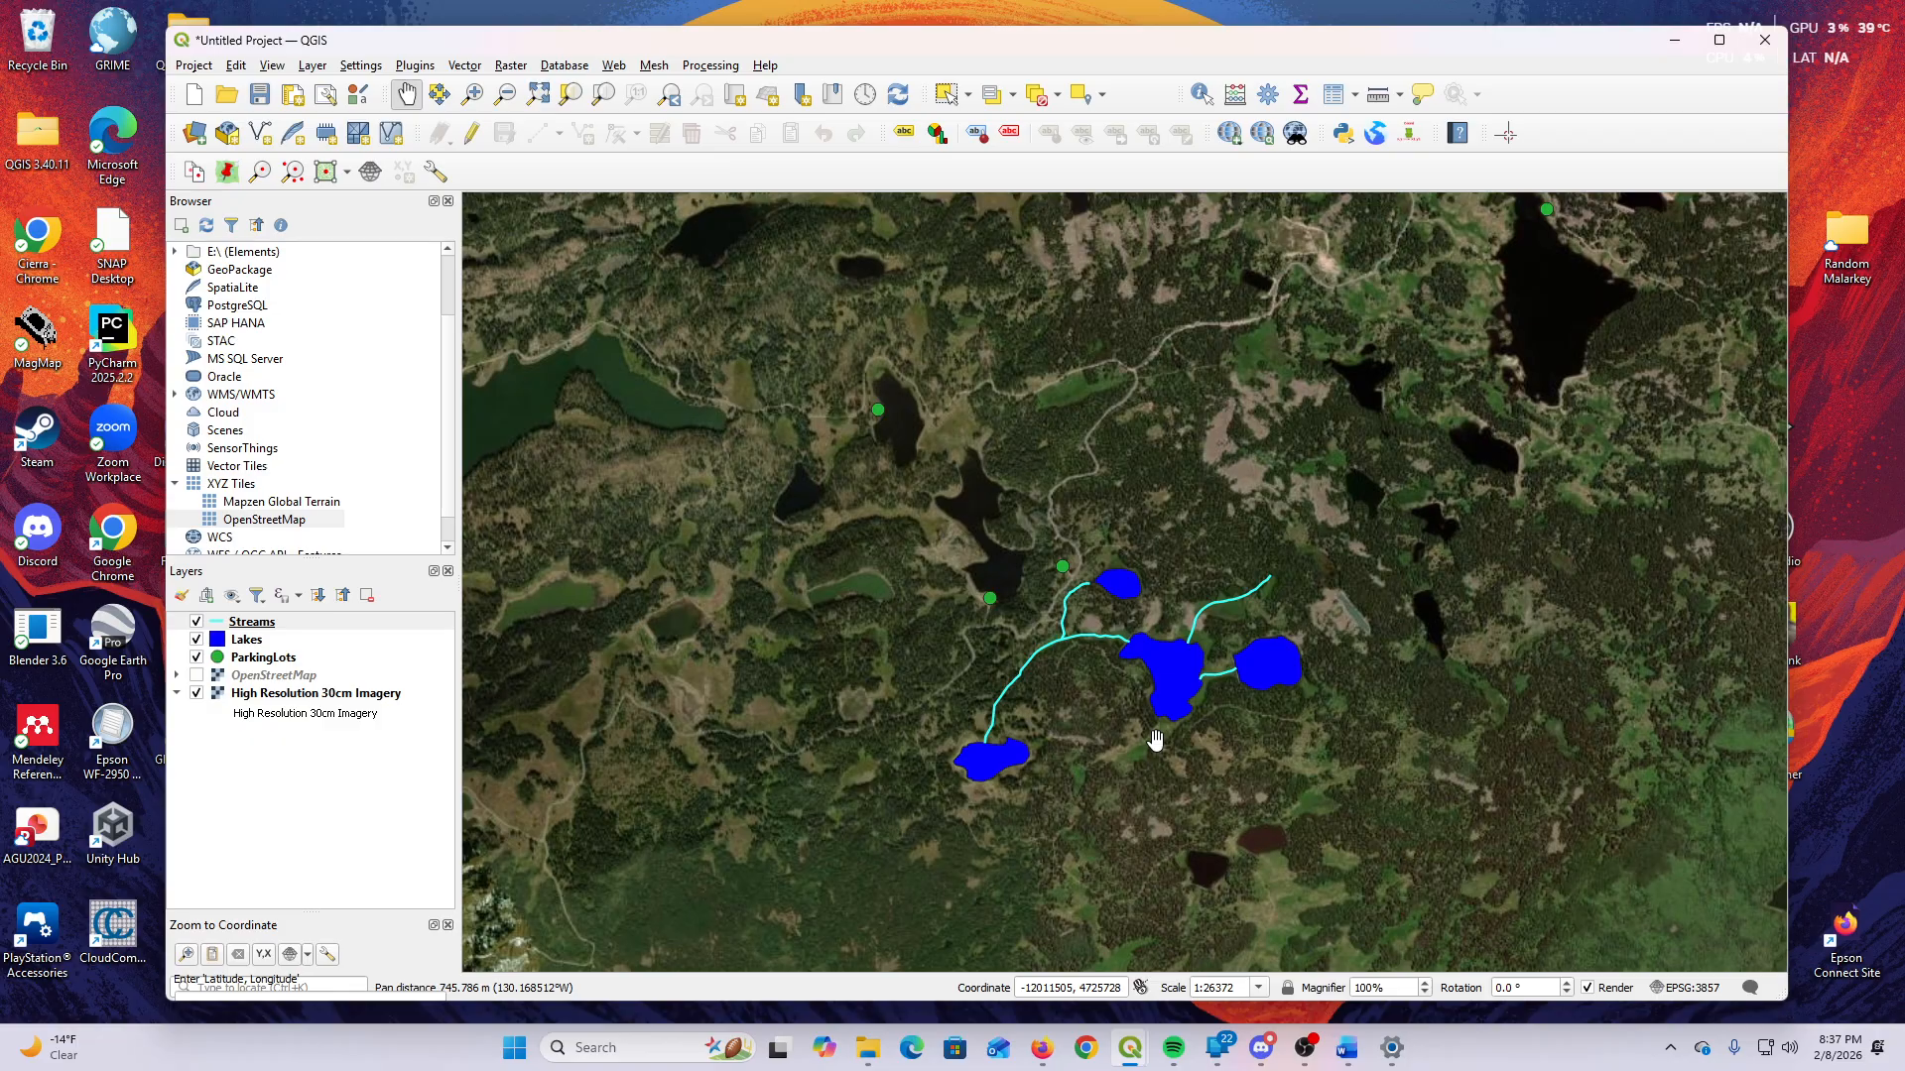
pyautogui.moveTo(1280, 610); pyautogui.dragTo(1180, 687)
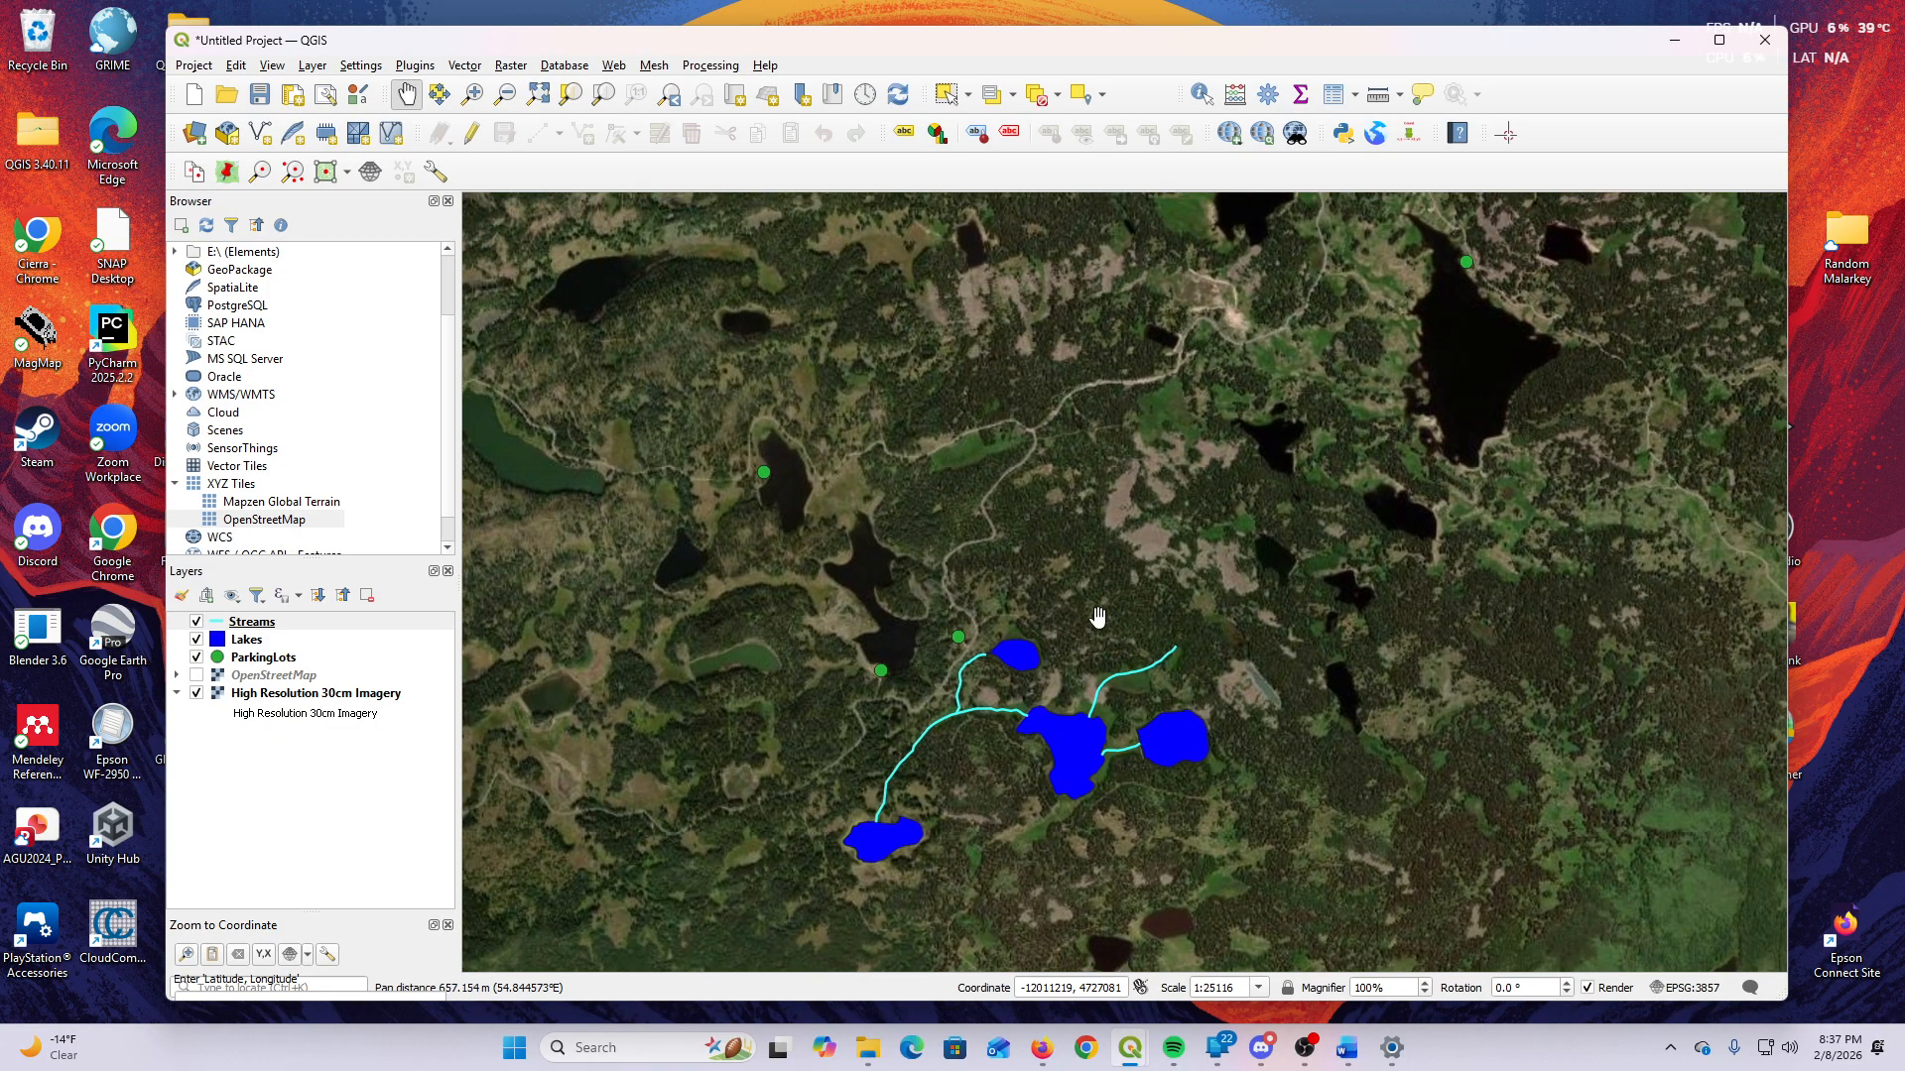
pyautogui.scroll(1, 1097, 617)
pyautogui.moveTo(1108, 544); pyautogui.dragTo(1135, 562)
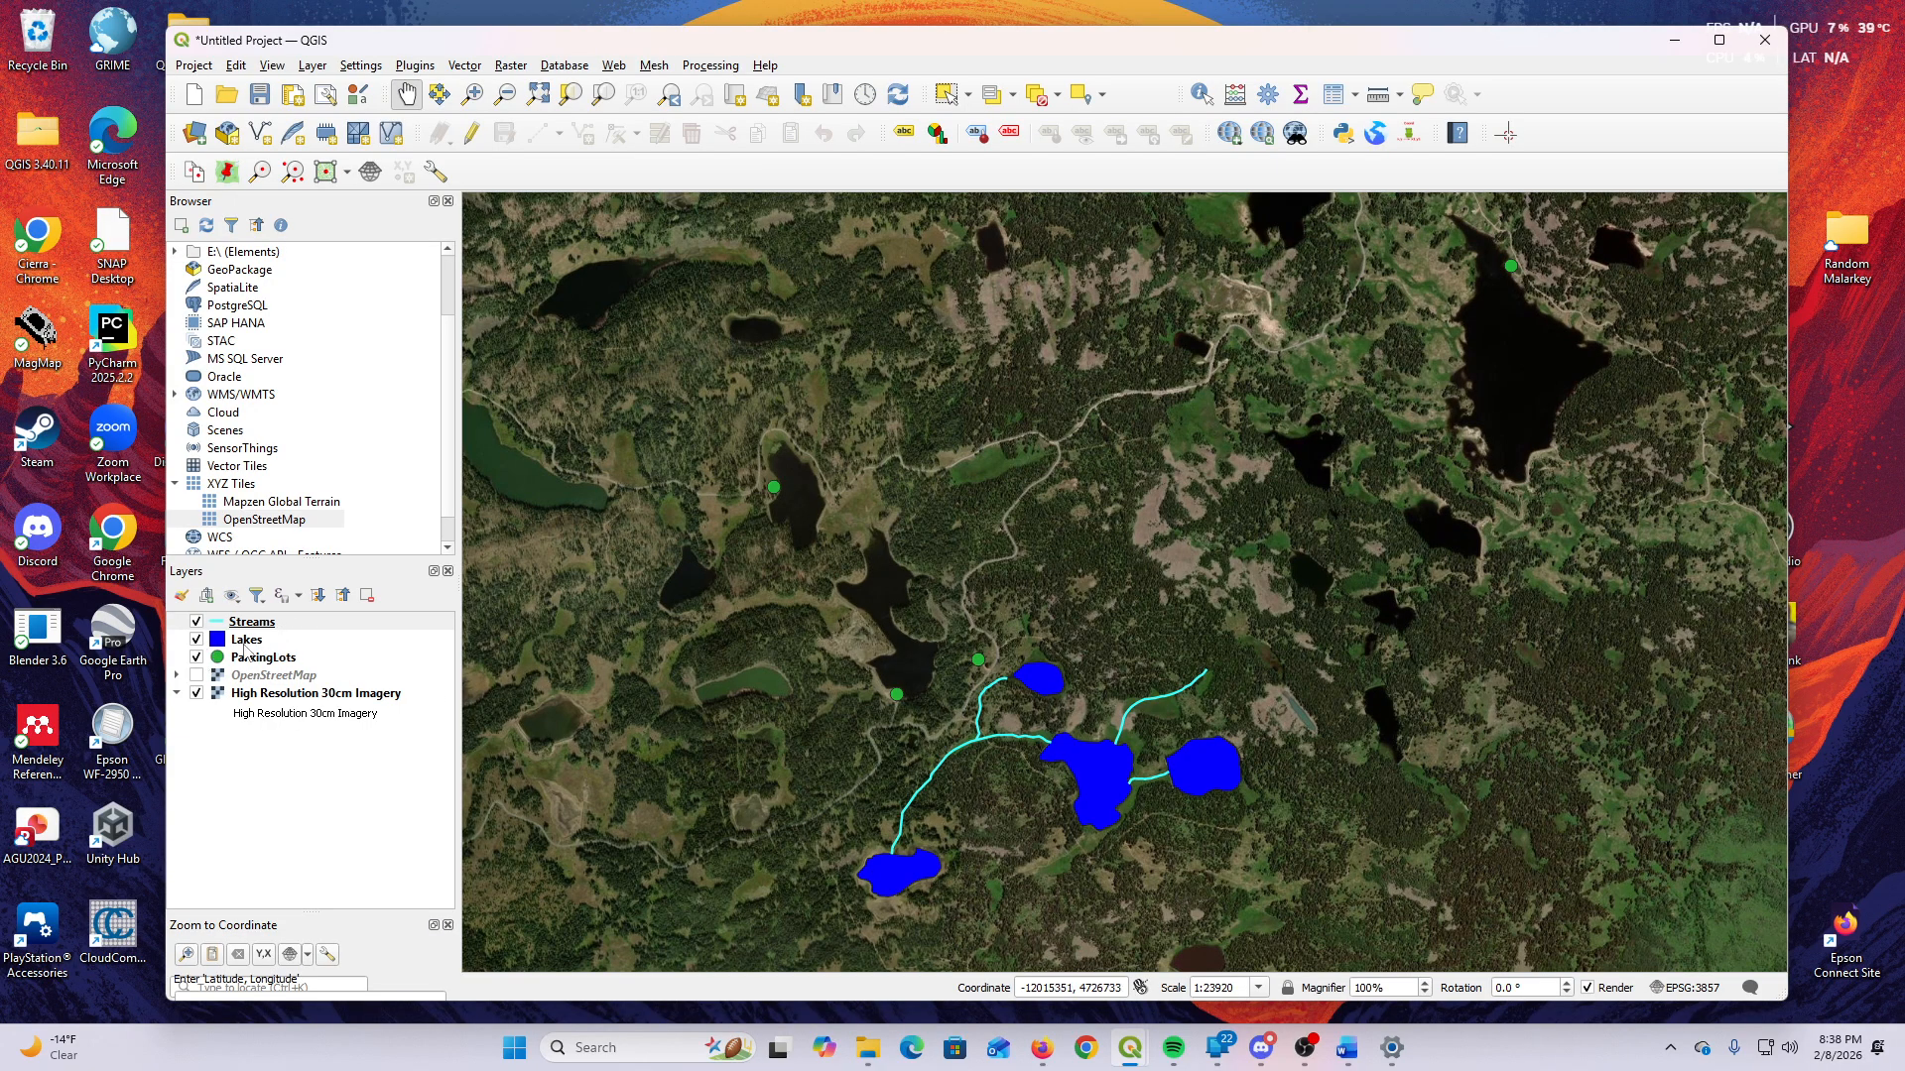
# Hide the High Resolution 30cm Imagery layer and open the Lakes attribute table, placing it clear of the lake polygons.
pyautogui.click(192, 697)
pyautogui.click(196, 694)
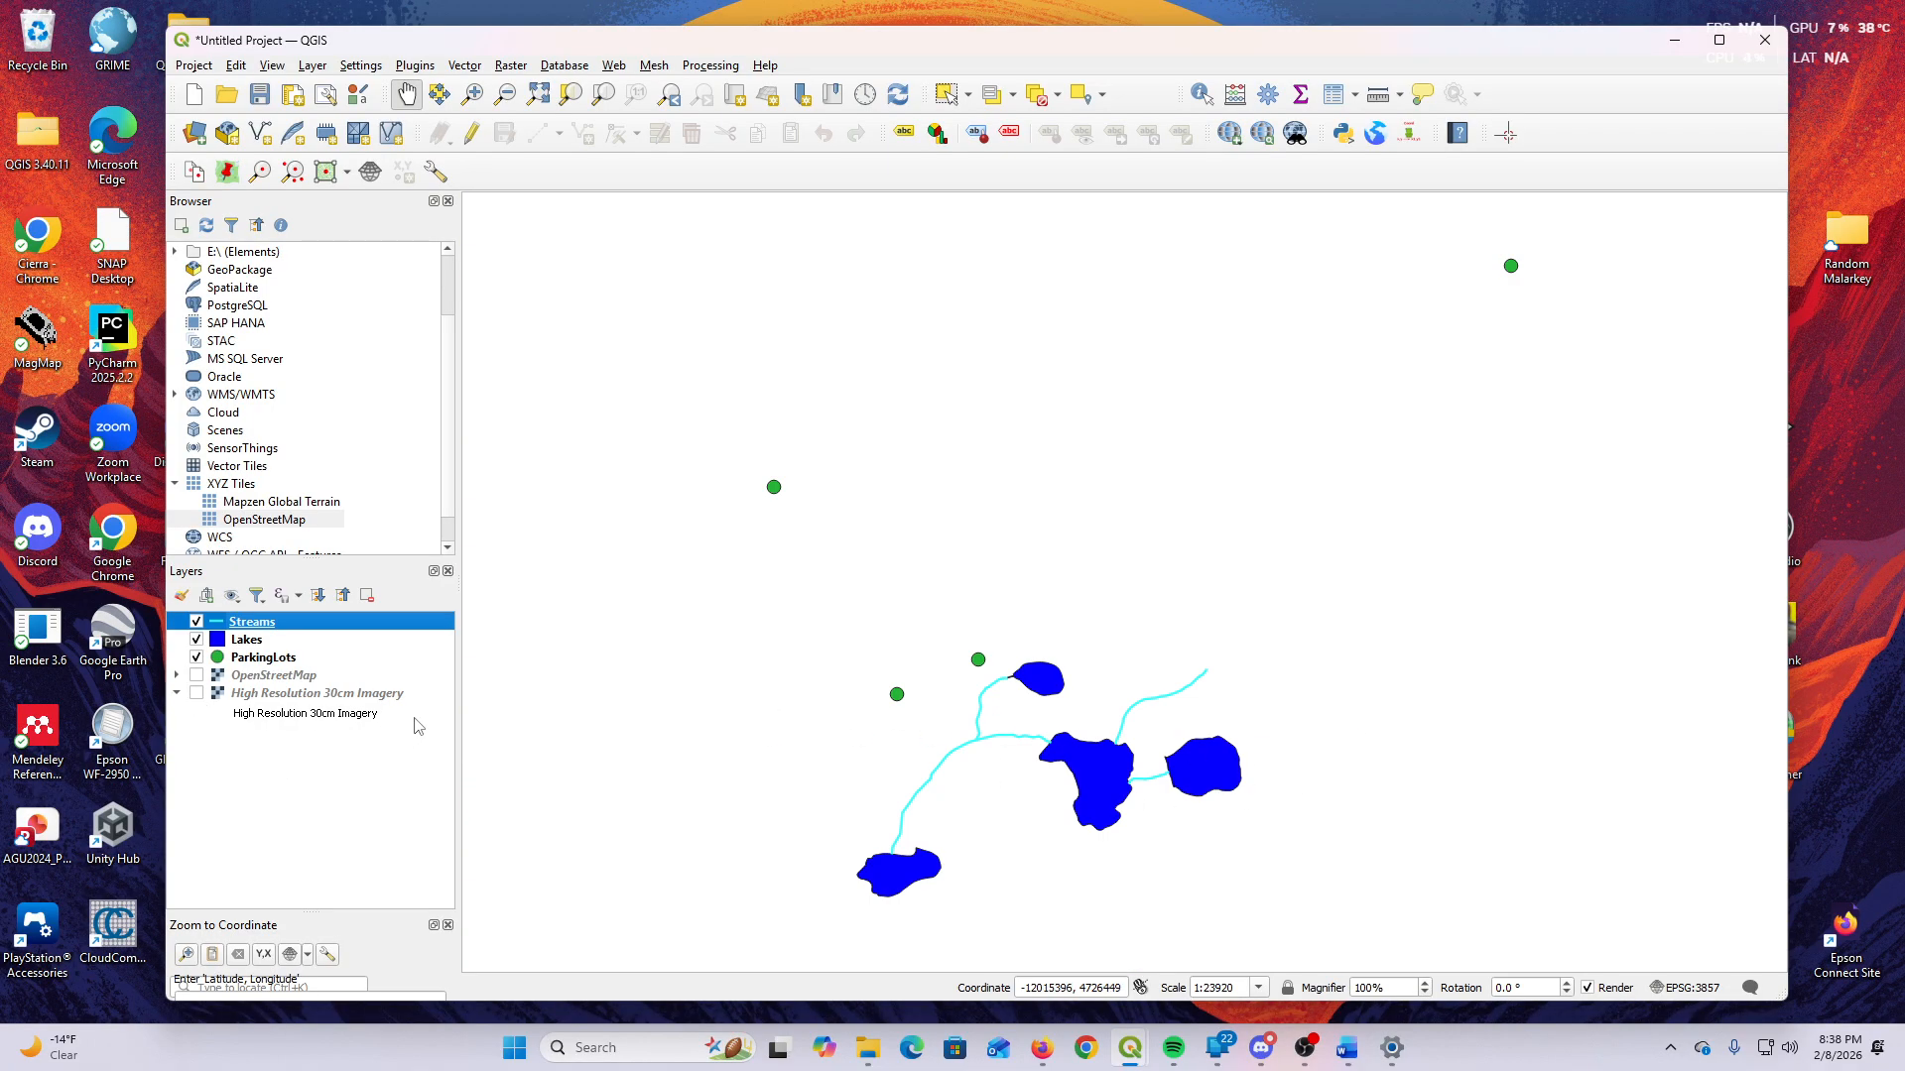
pyautogui.click(256, 642)
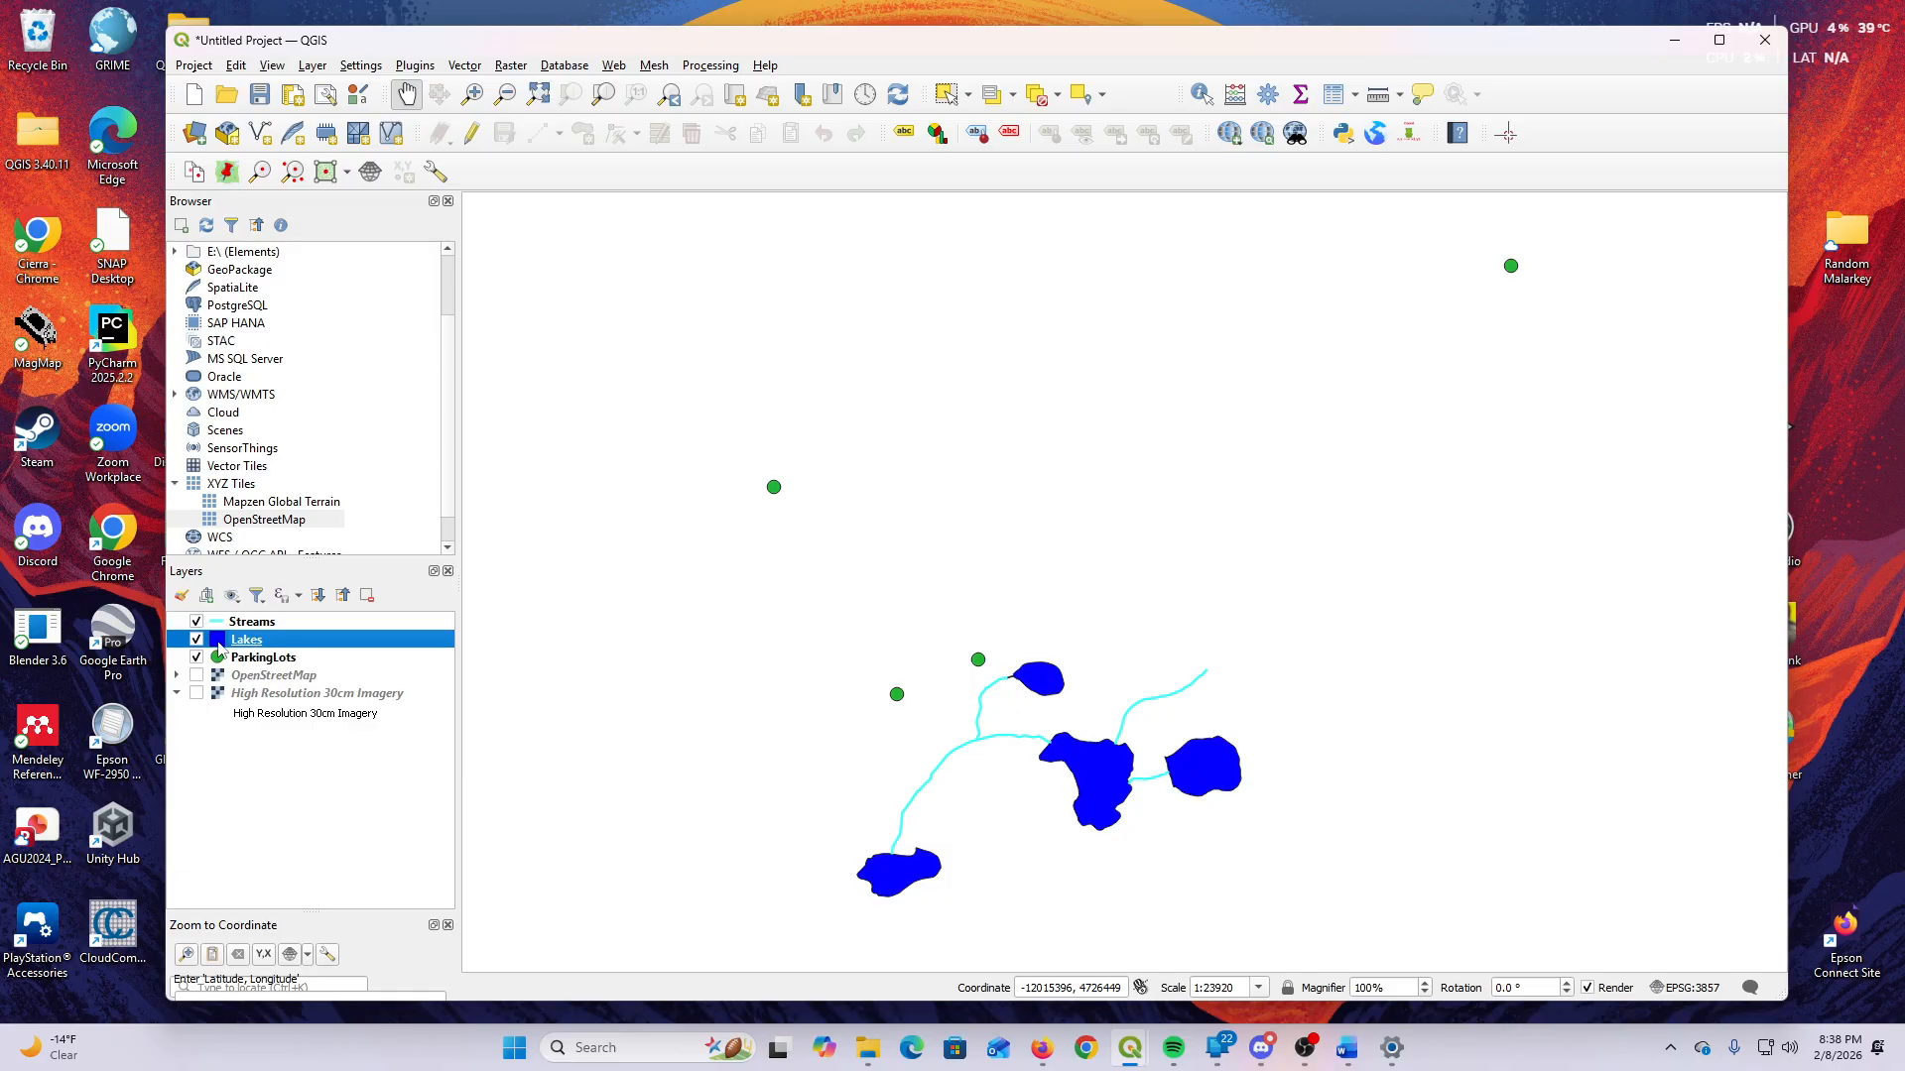
pyautogui.rightClick(258, 643)
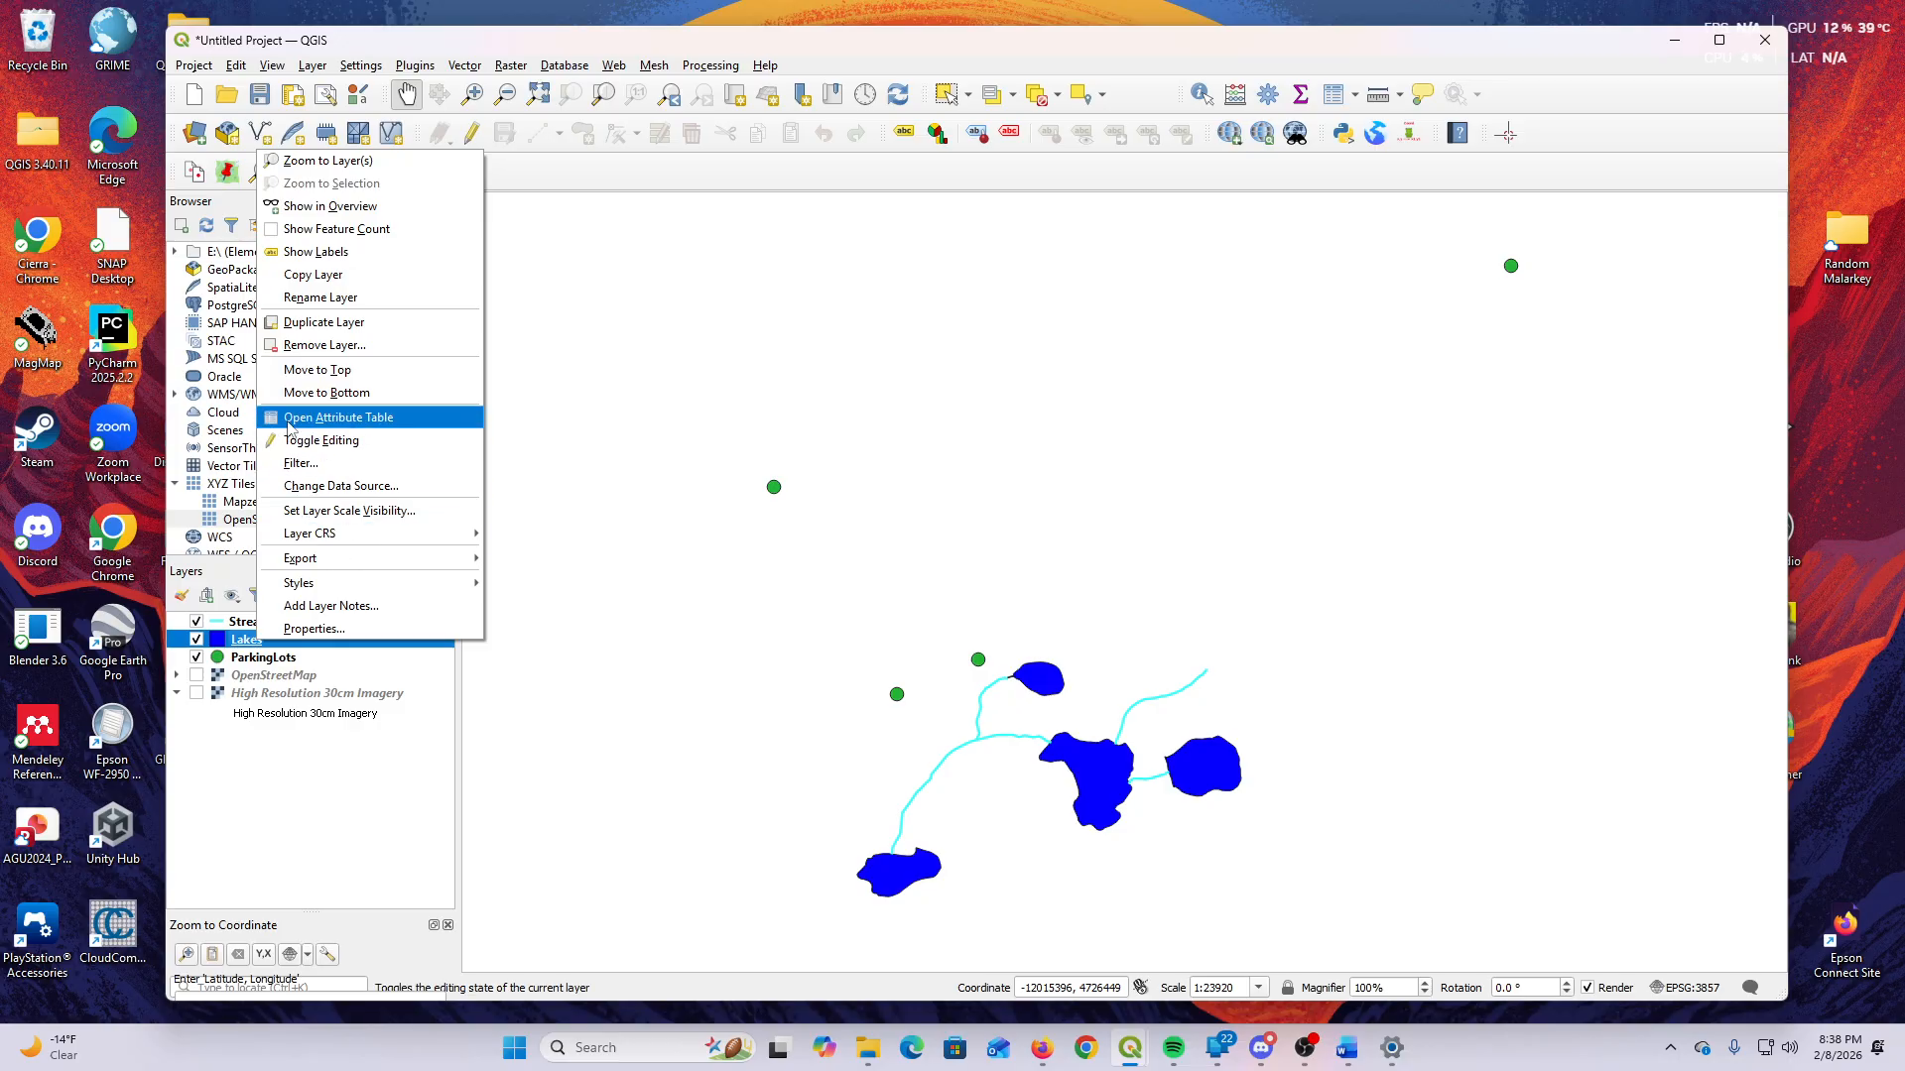
pyautogui.click(359, 432)
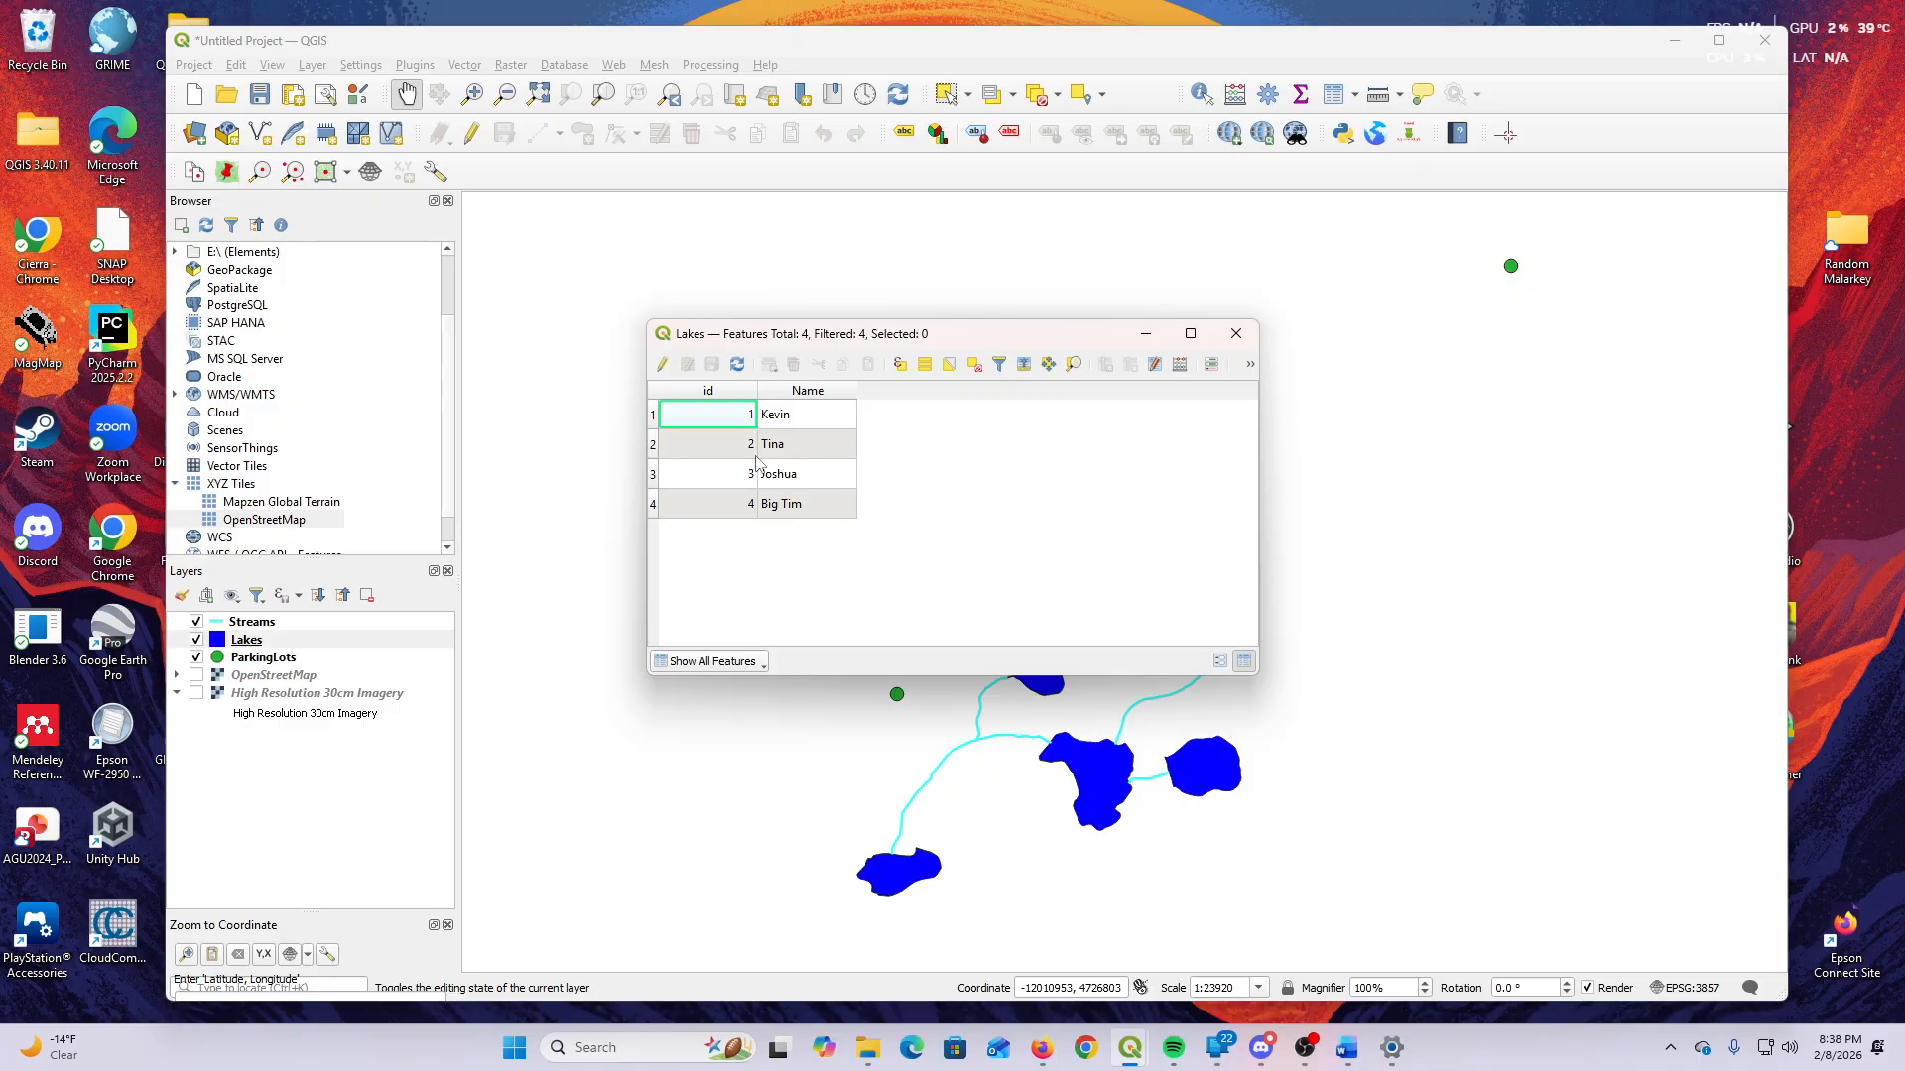
pyautogui.moveTo(975, 337); pyautogui.dragTo(990, 248)
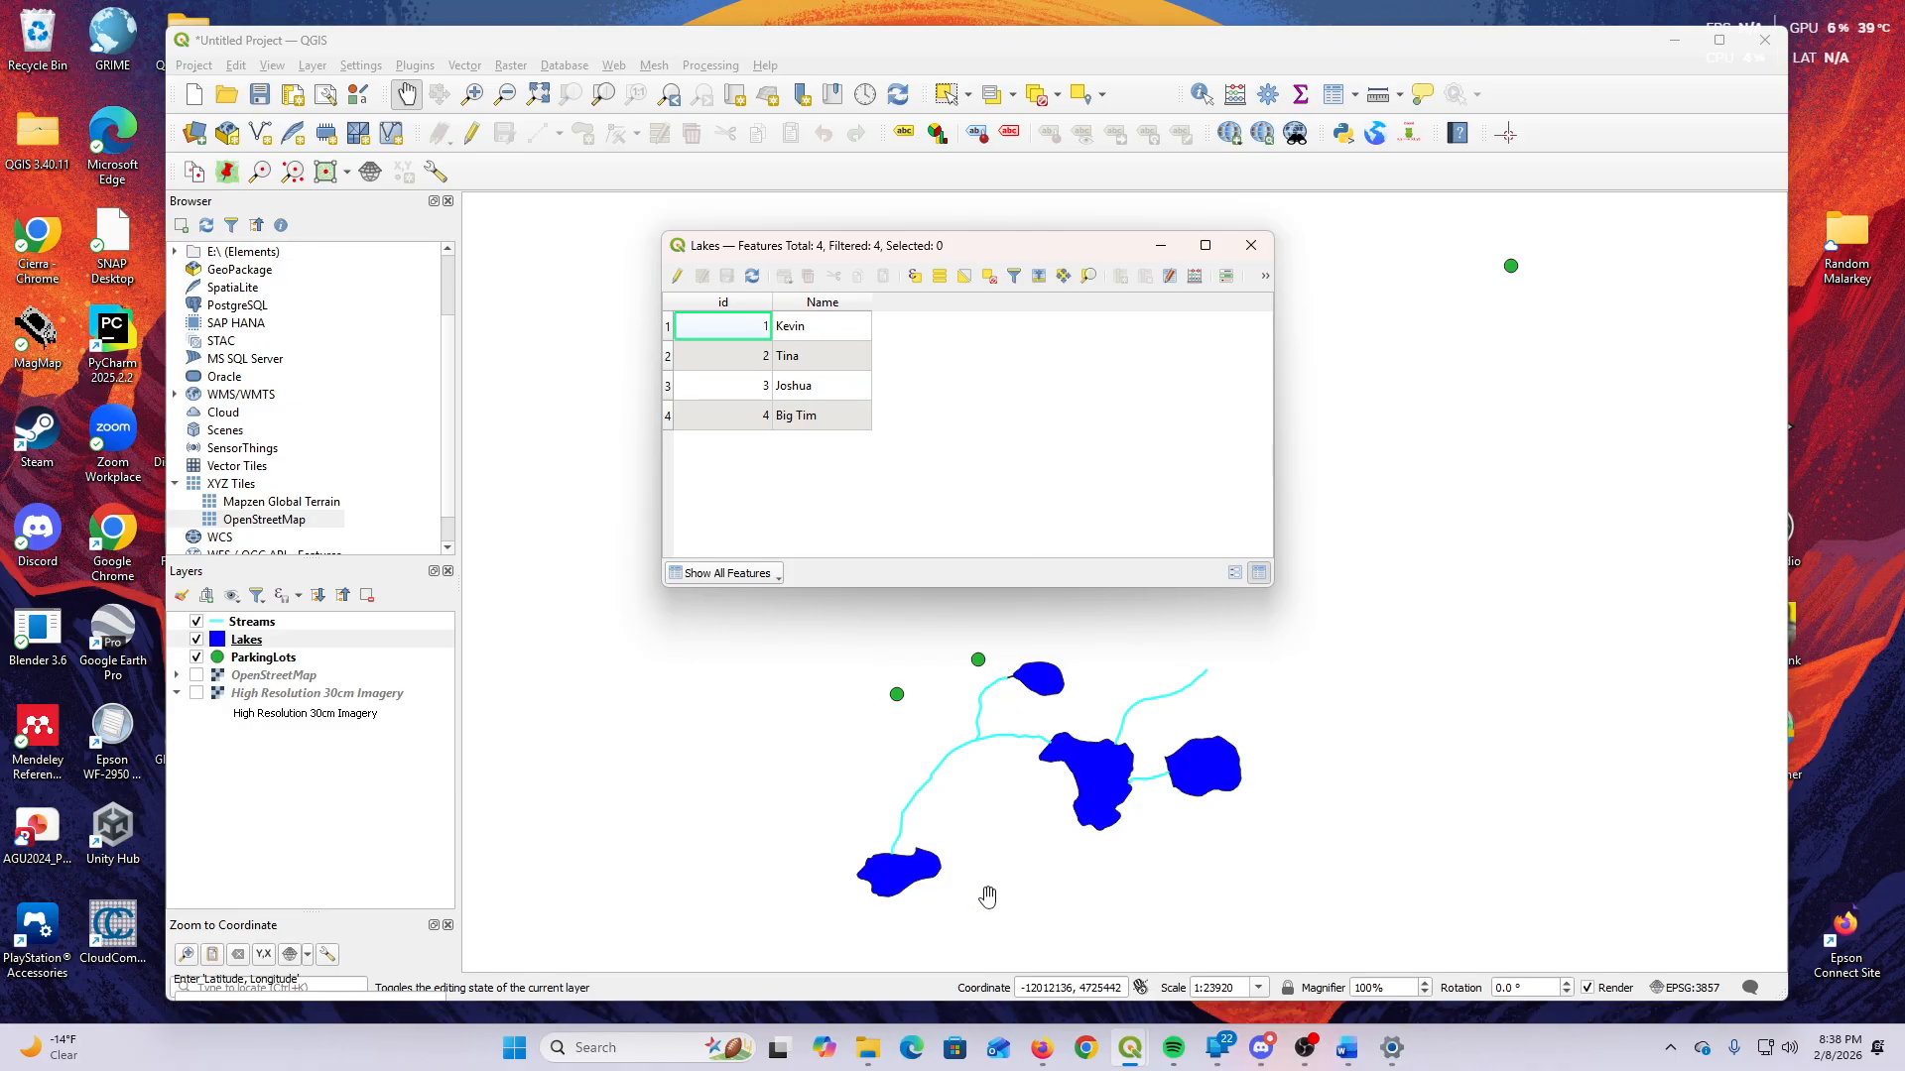
pyautogui.click(800, 335)
pyautogui.click(805, 367)
pyautogui.click(821, 328)
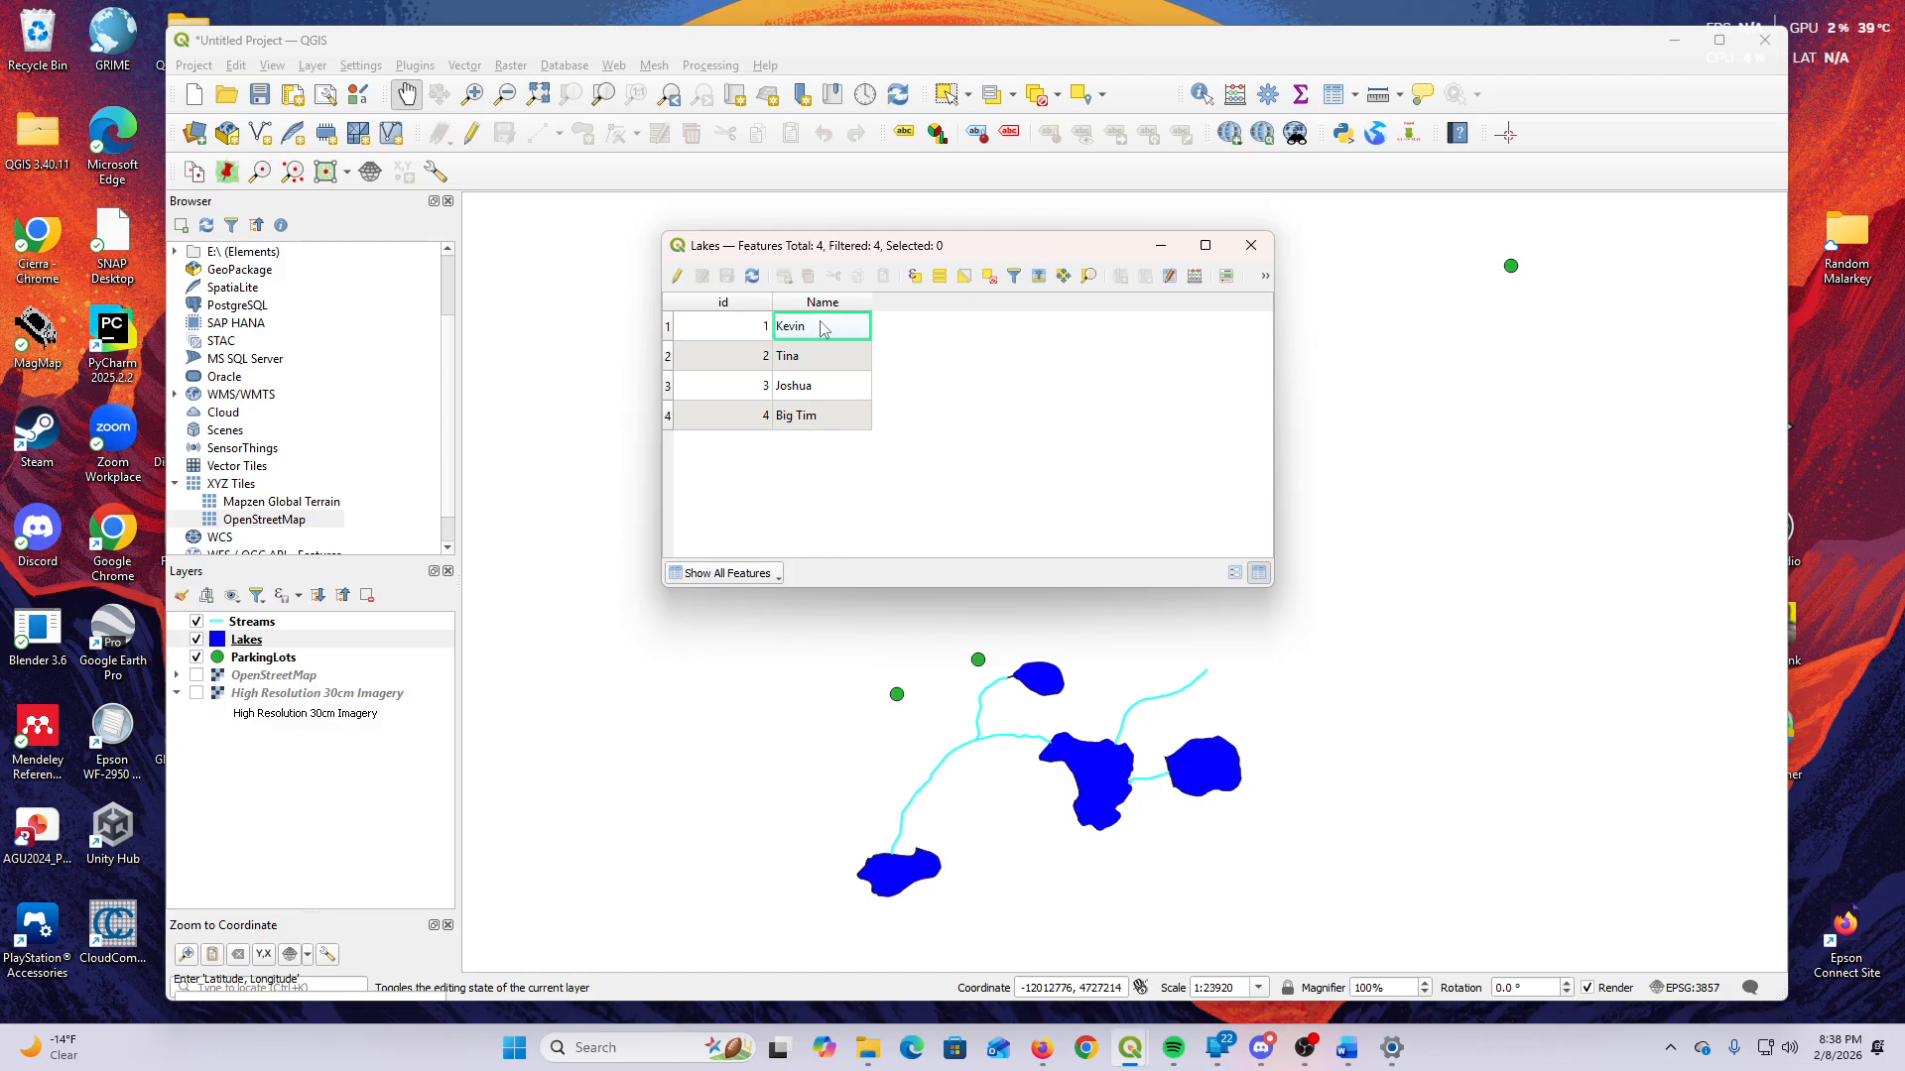
pyautogui.click(678, 280)
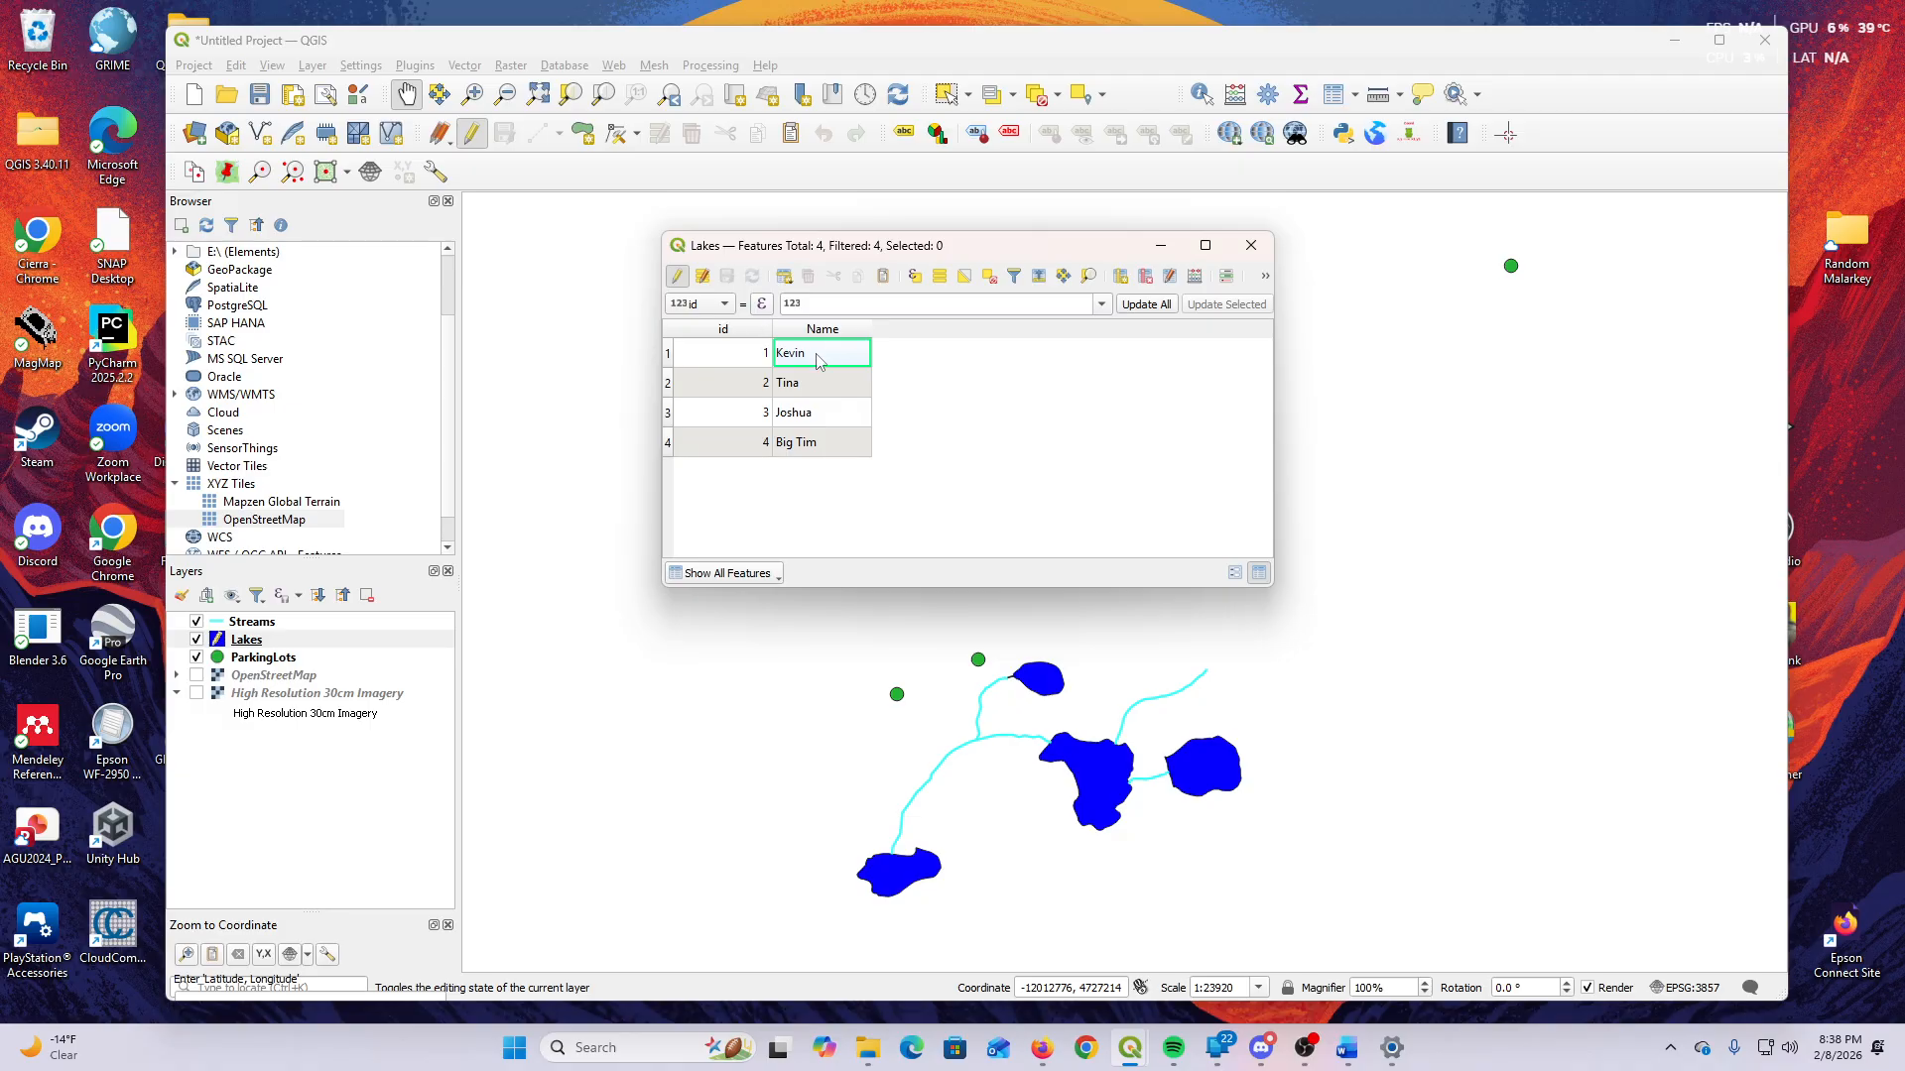
pyautogui.click(677, 279)
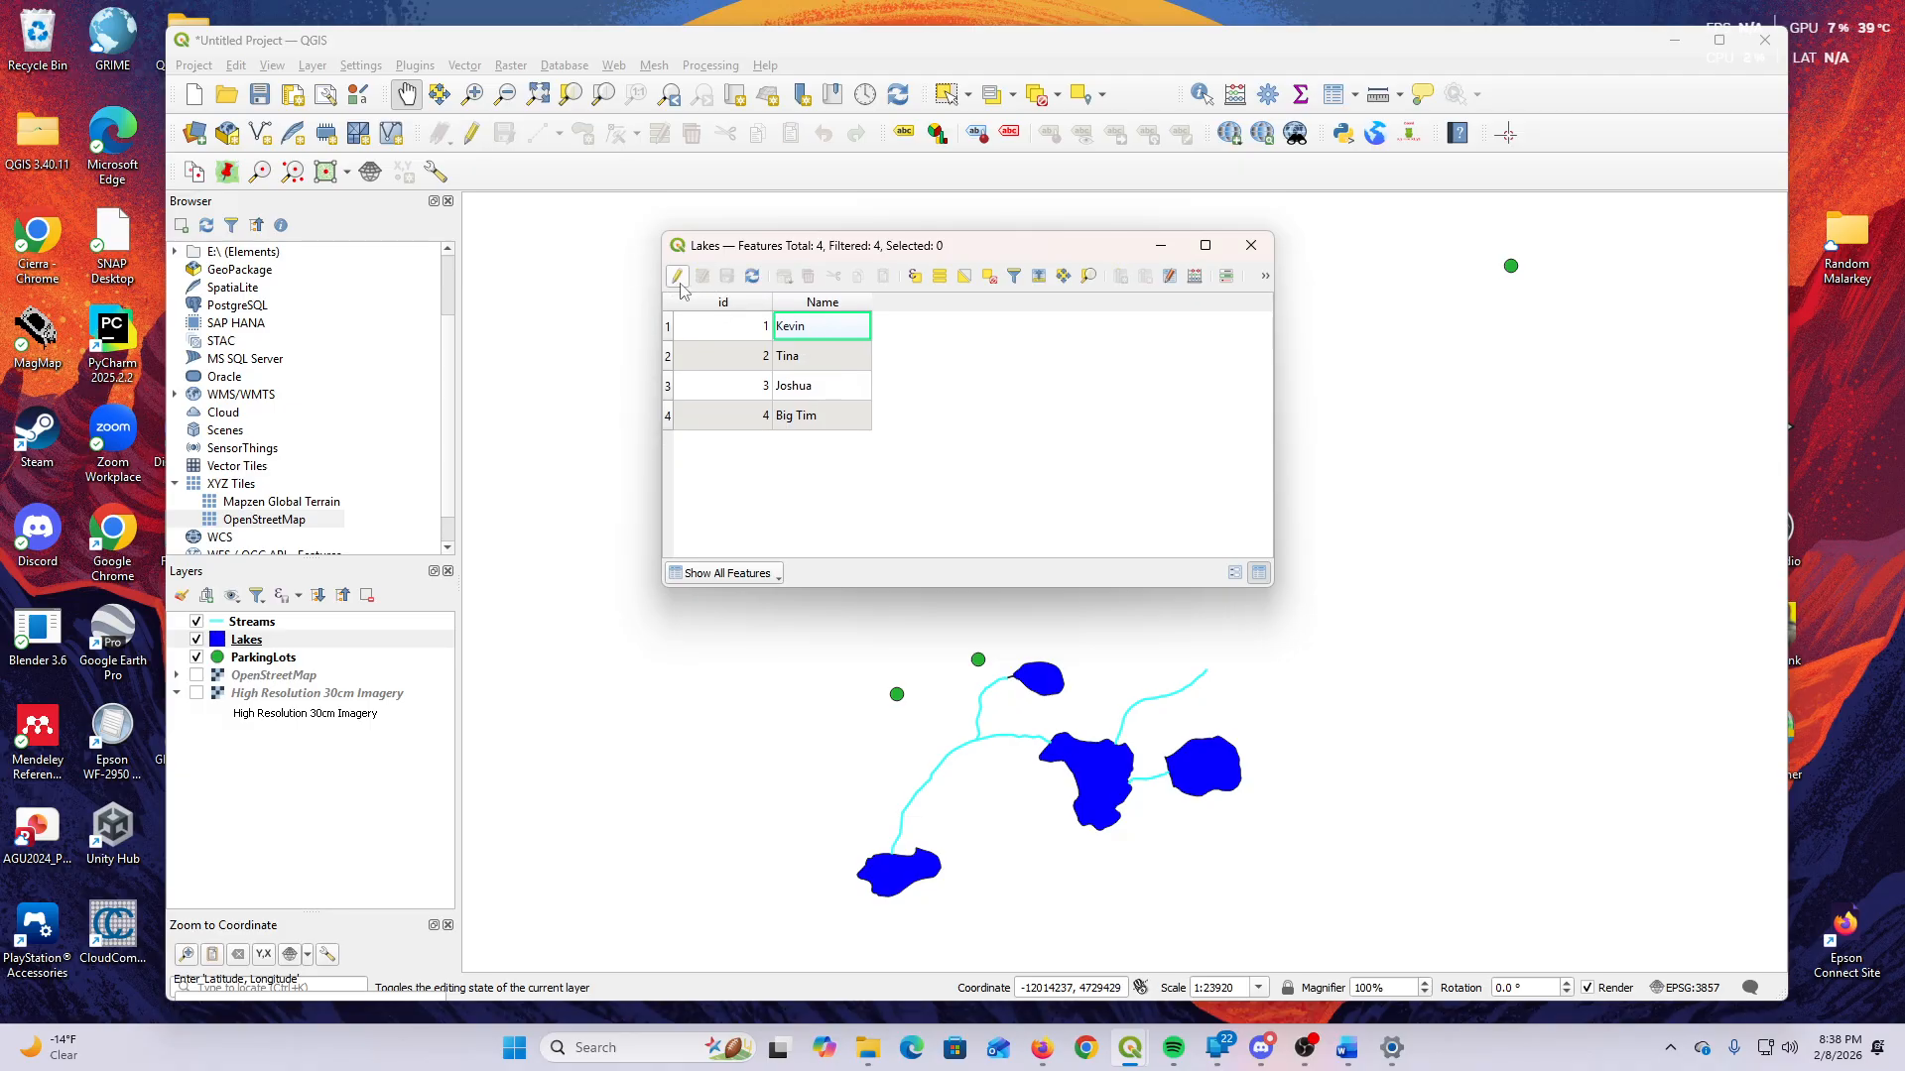
# Enable editing on the Lakes layer, rename the lake with id 1 to Margaret, save the edit and stop editing.
pyautogui.click(678, 279)
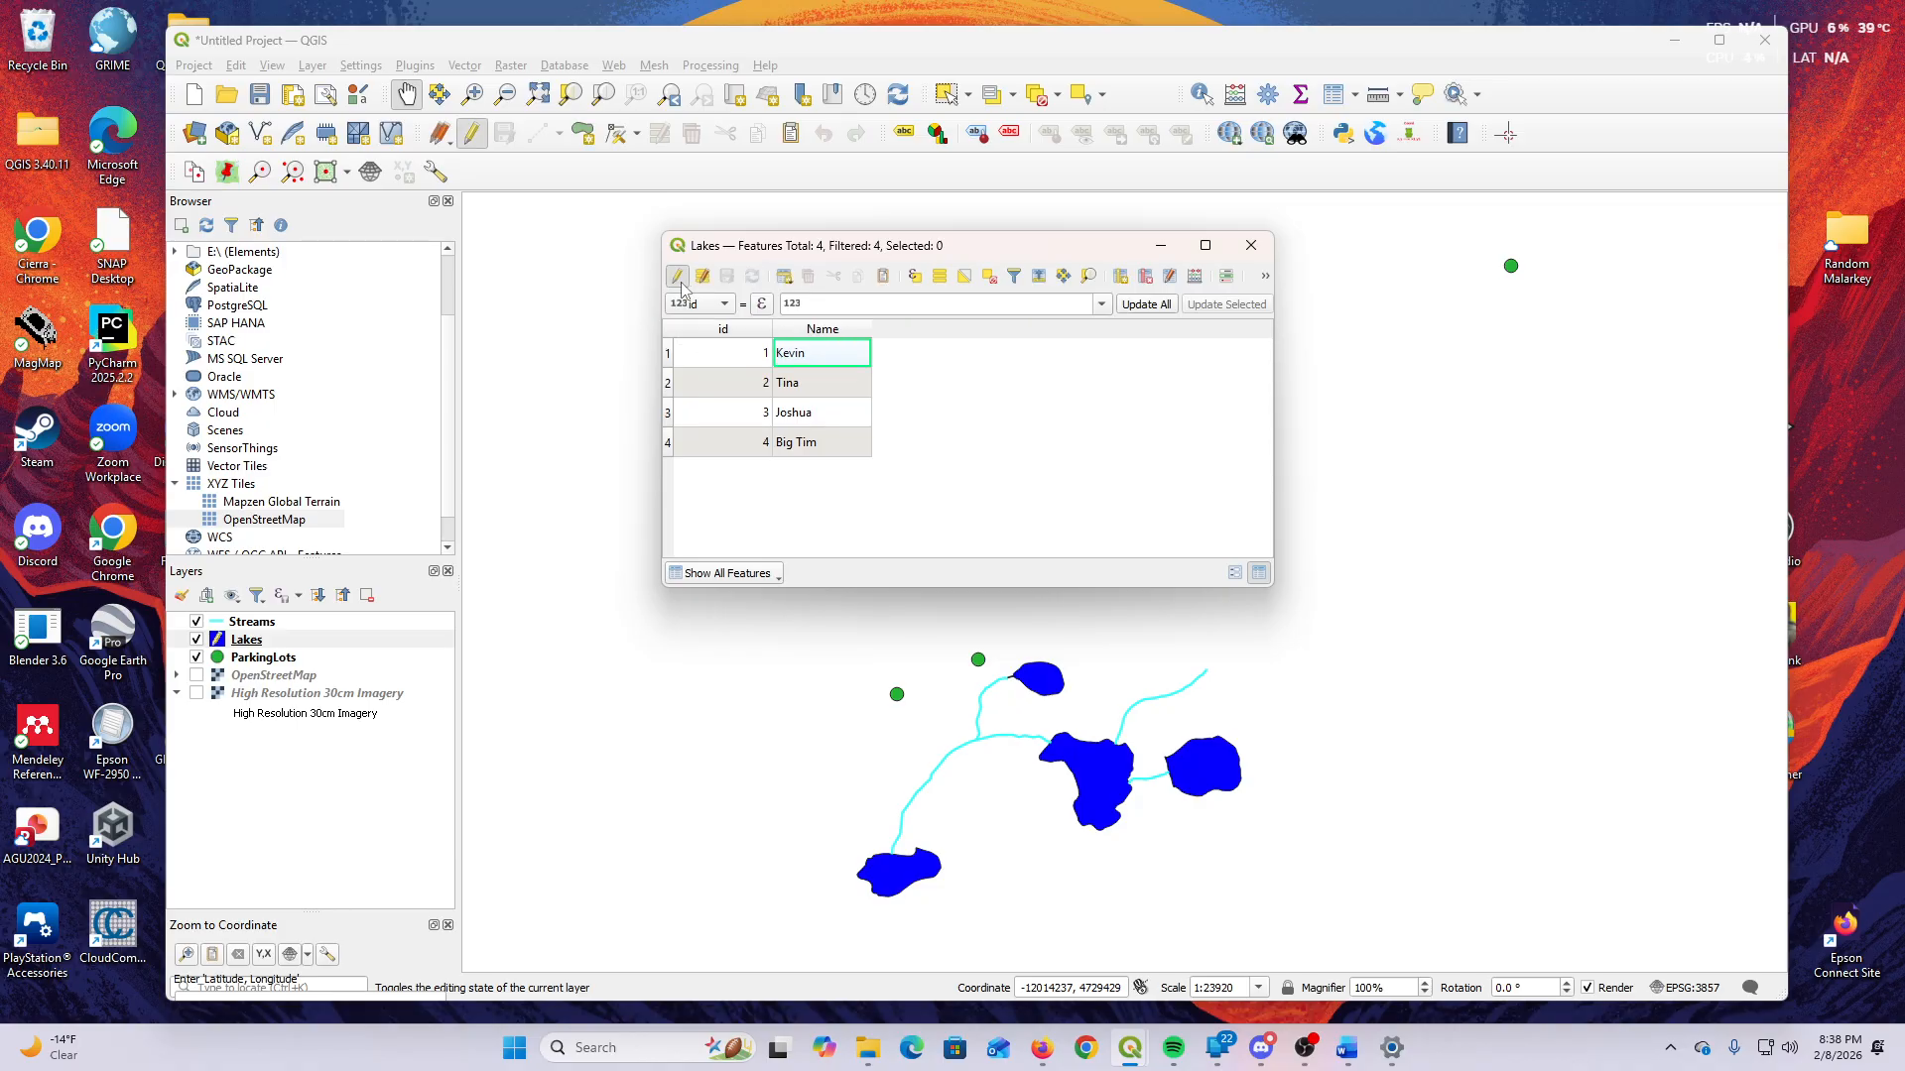
pyautogui.doubleClick(826, 353)
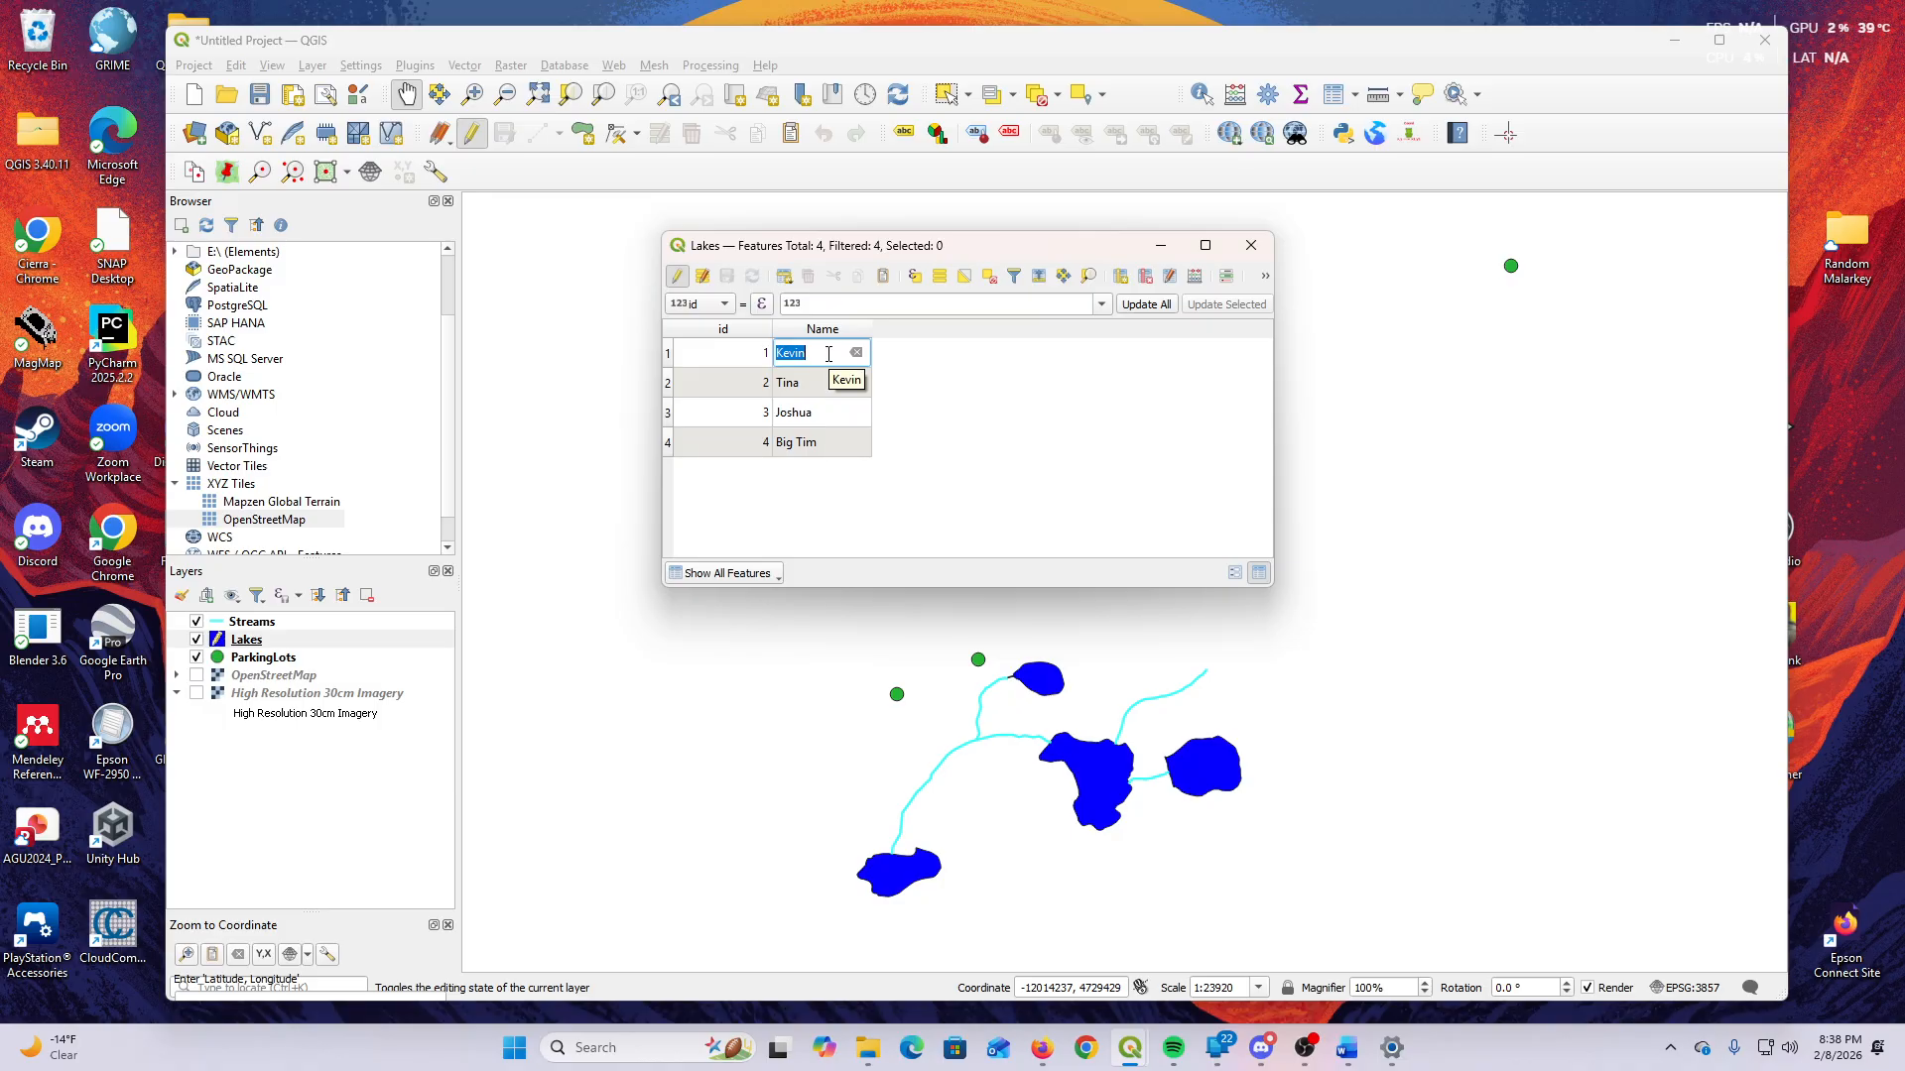
pyautogui.write('Margaret')
pyautogui.press('Return')
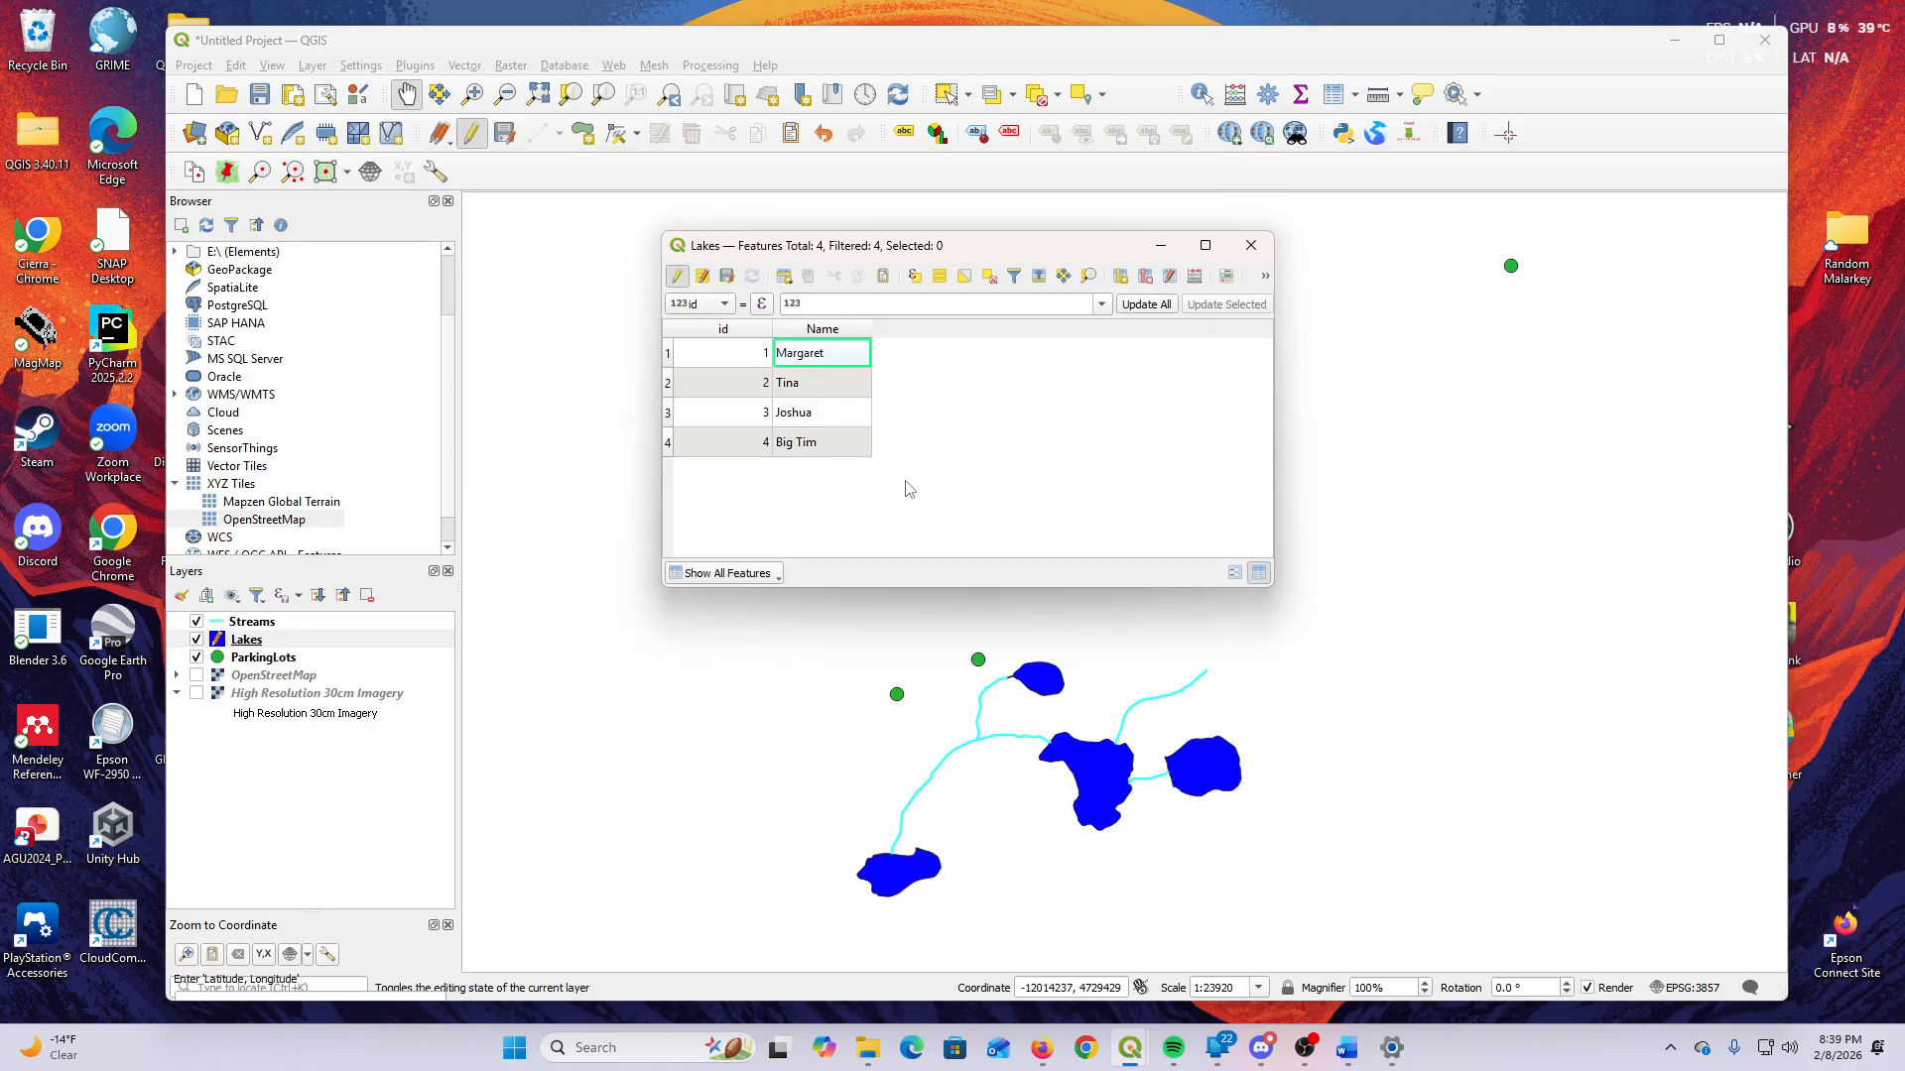
pyautogui.click(728, 279)
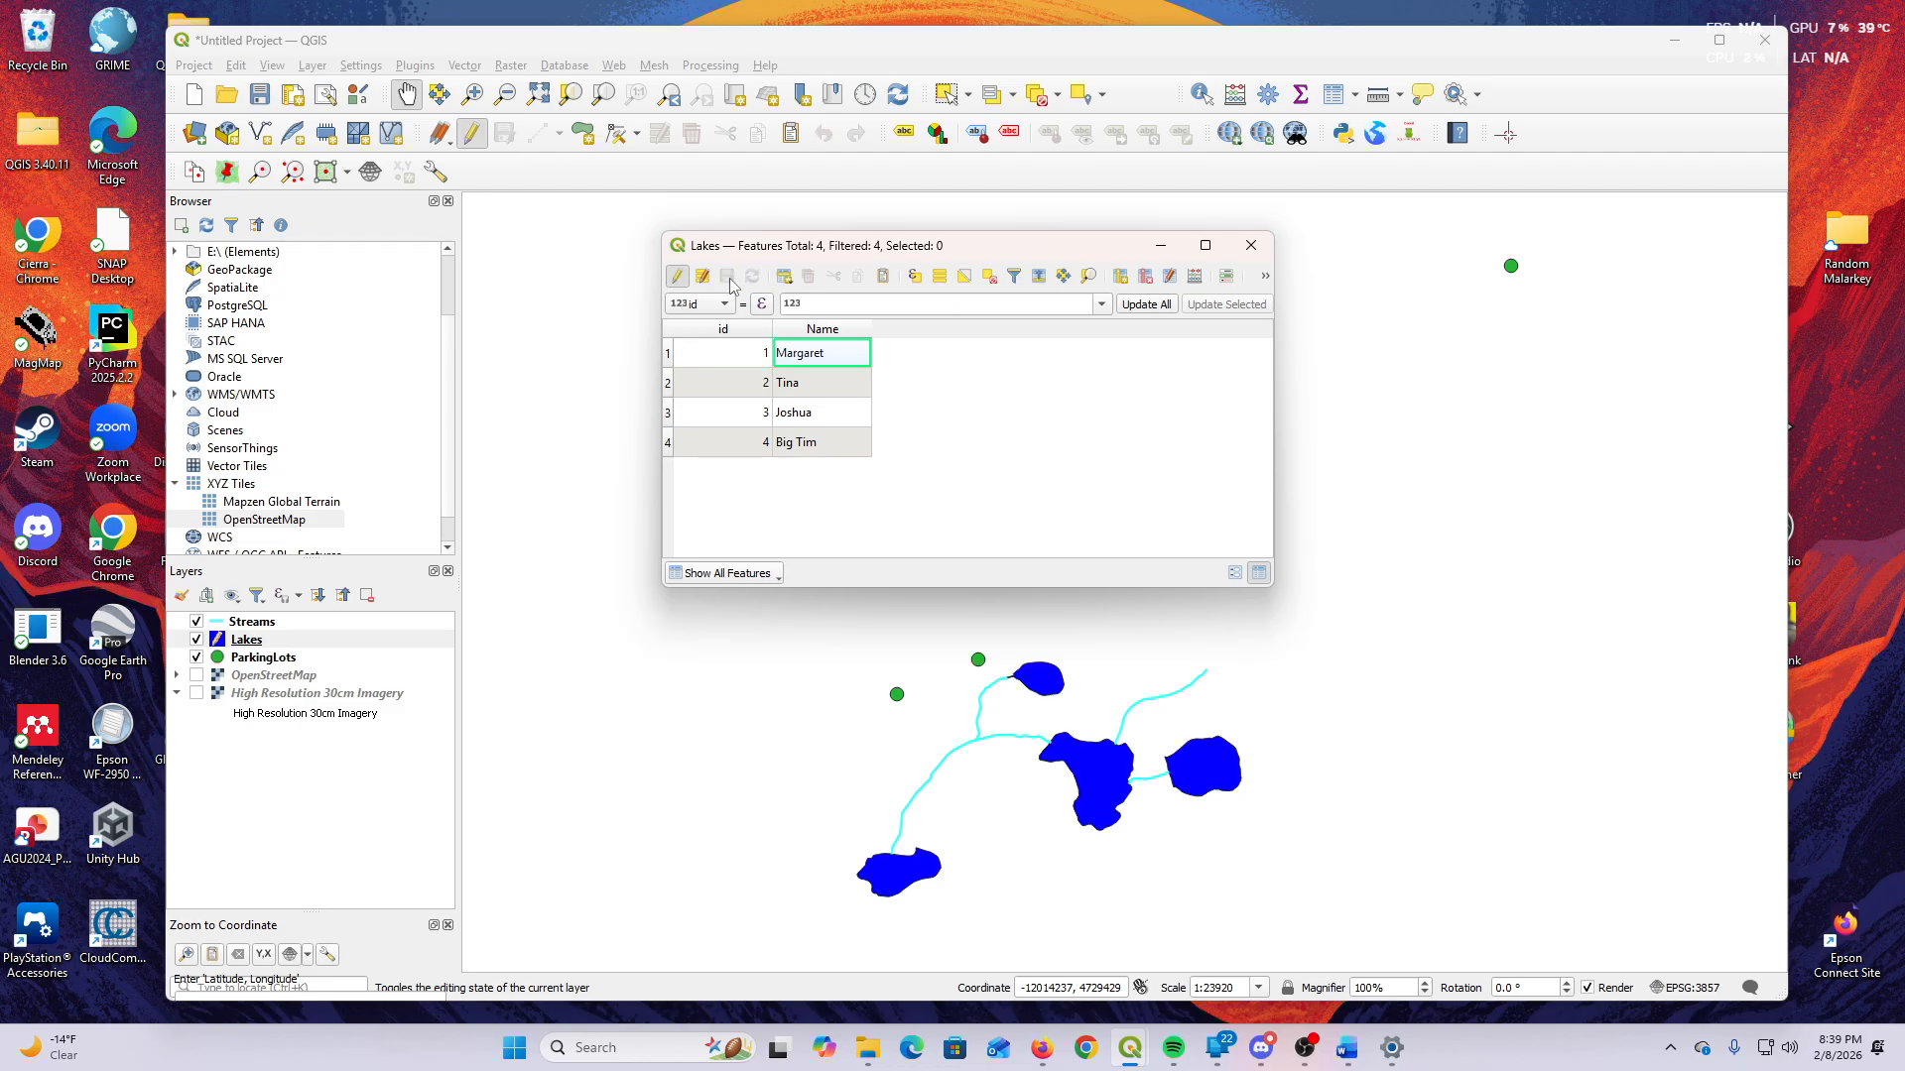
pyautogui.click(679, 278)
# Clear the id of the fourth lake in the attribute table, re-enter it as 4, and save the layer edits.
pyautogui.click(678, 277)
pyautogui.doubleClick(756, 450)
pyautogui.press('Return')
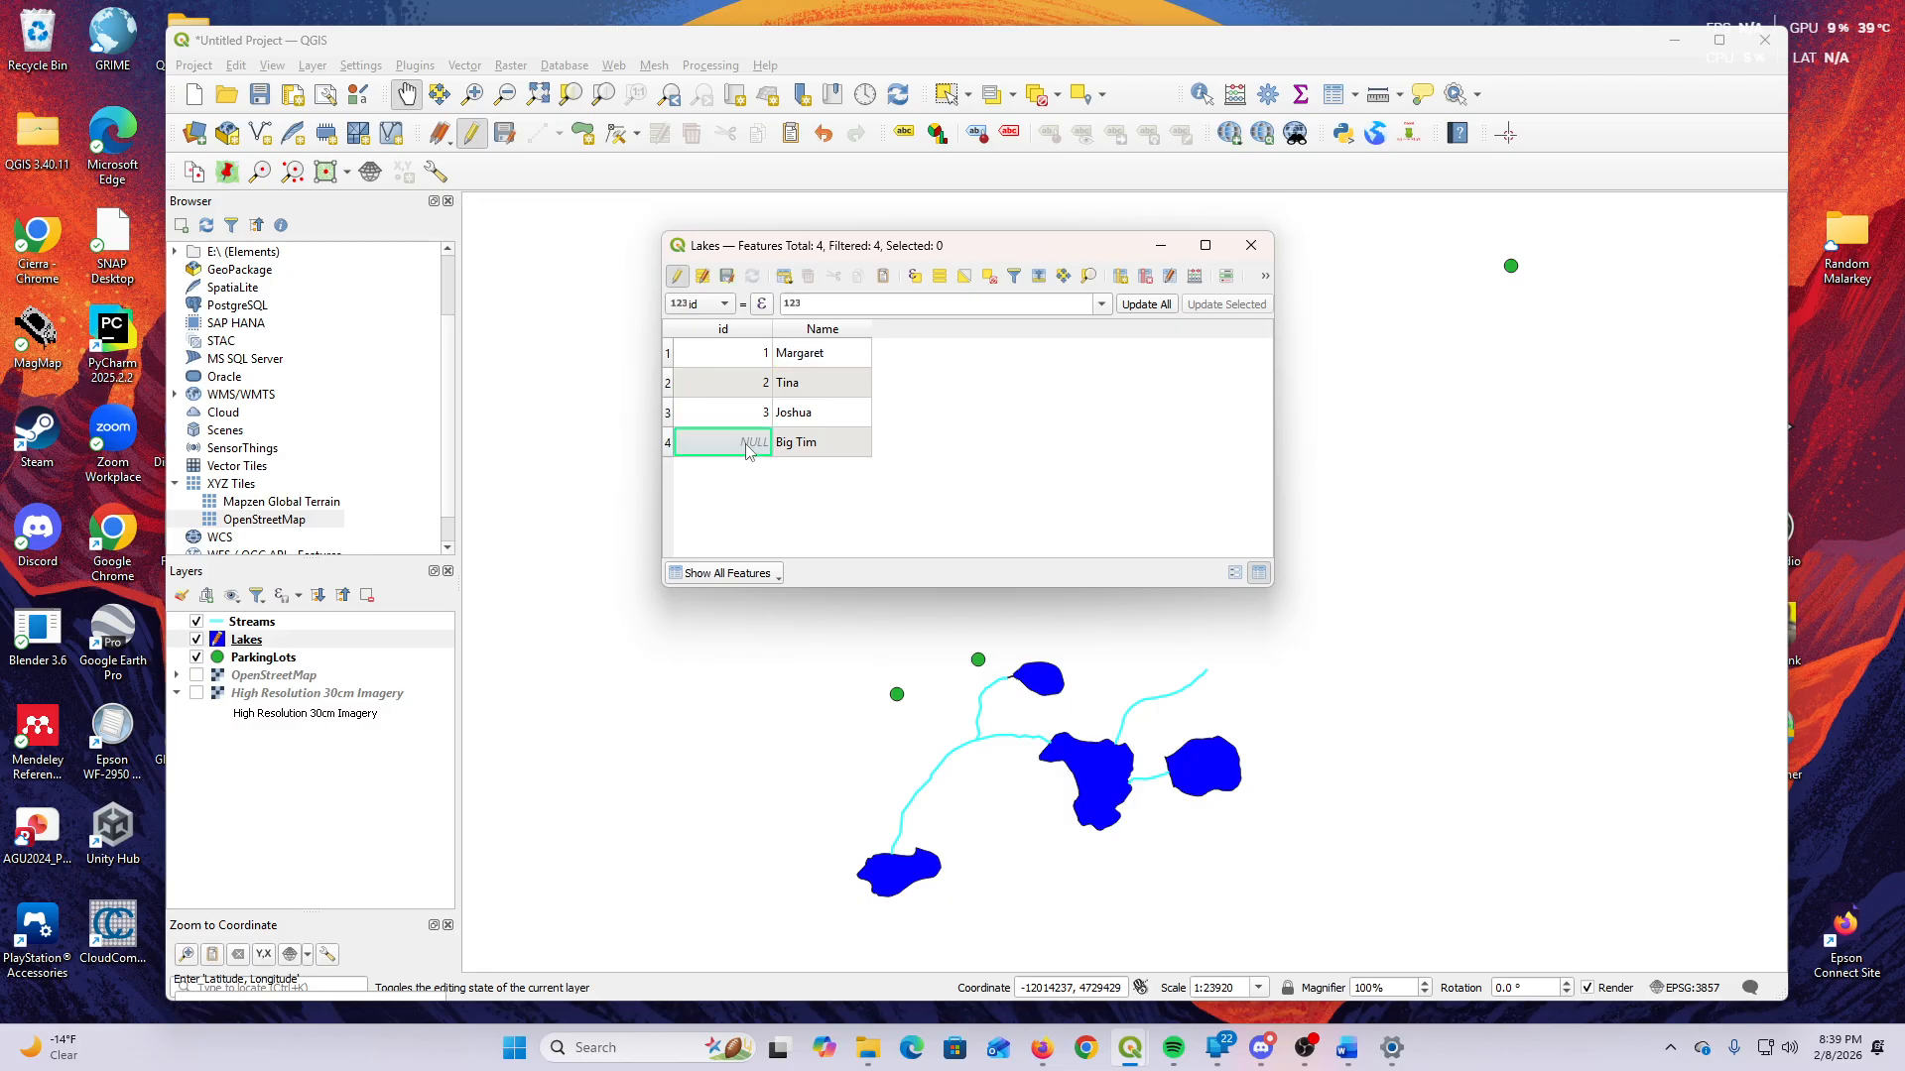
pyautogui.doubleClick(746, 443)
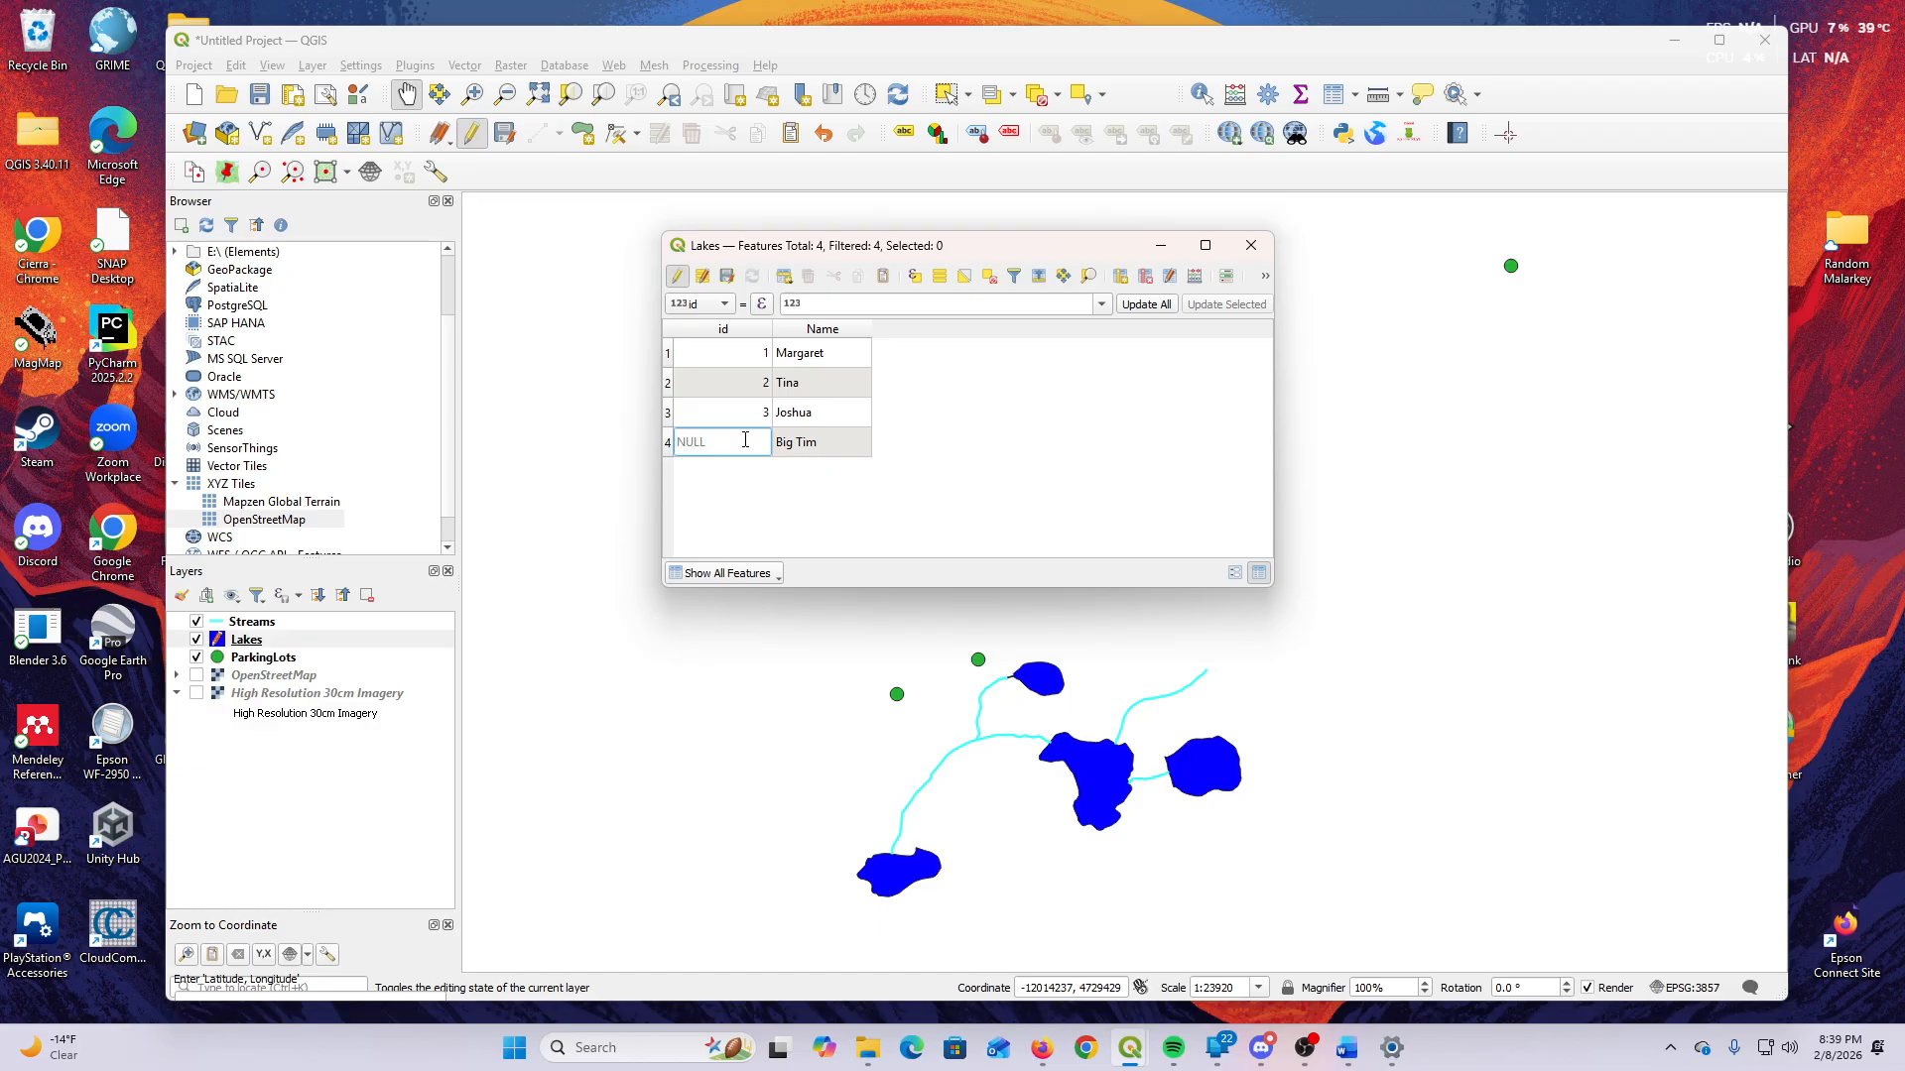
pyautogui.write('4')
pyautogui.press('Return')
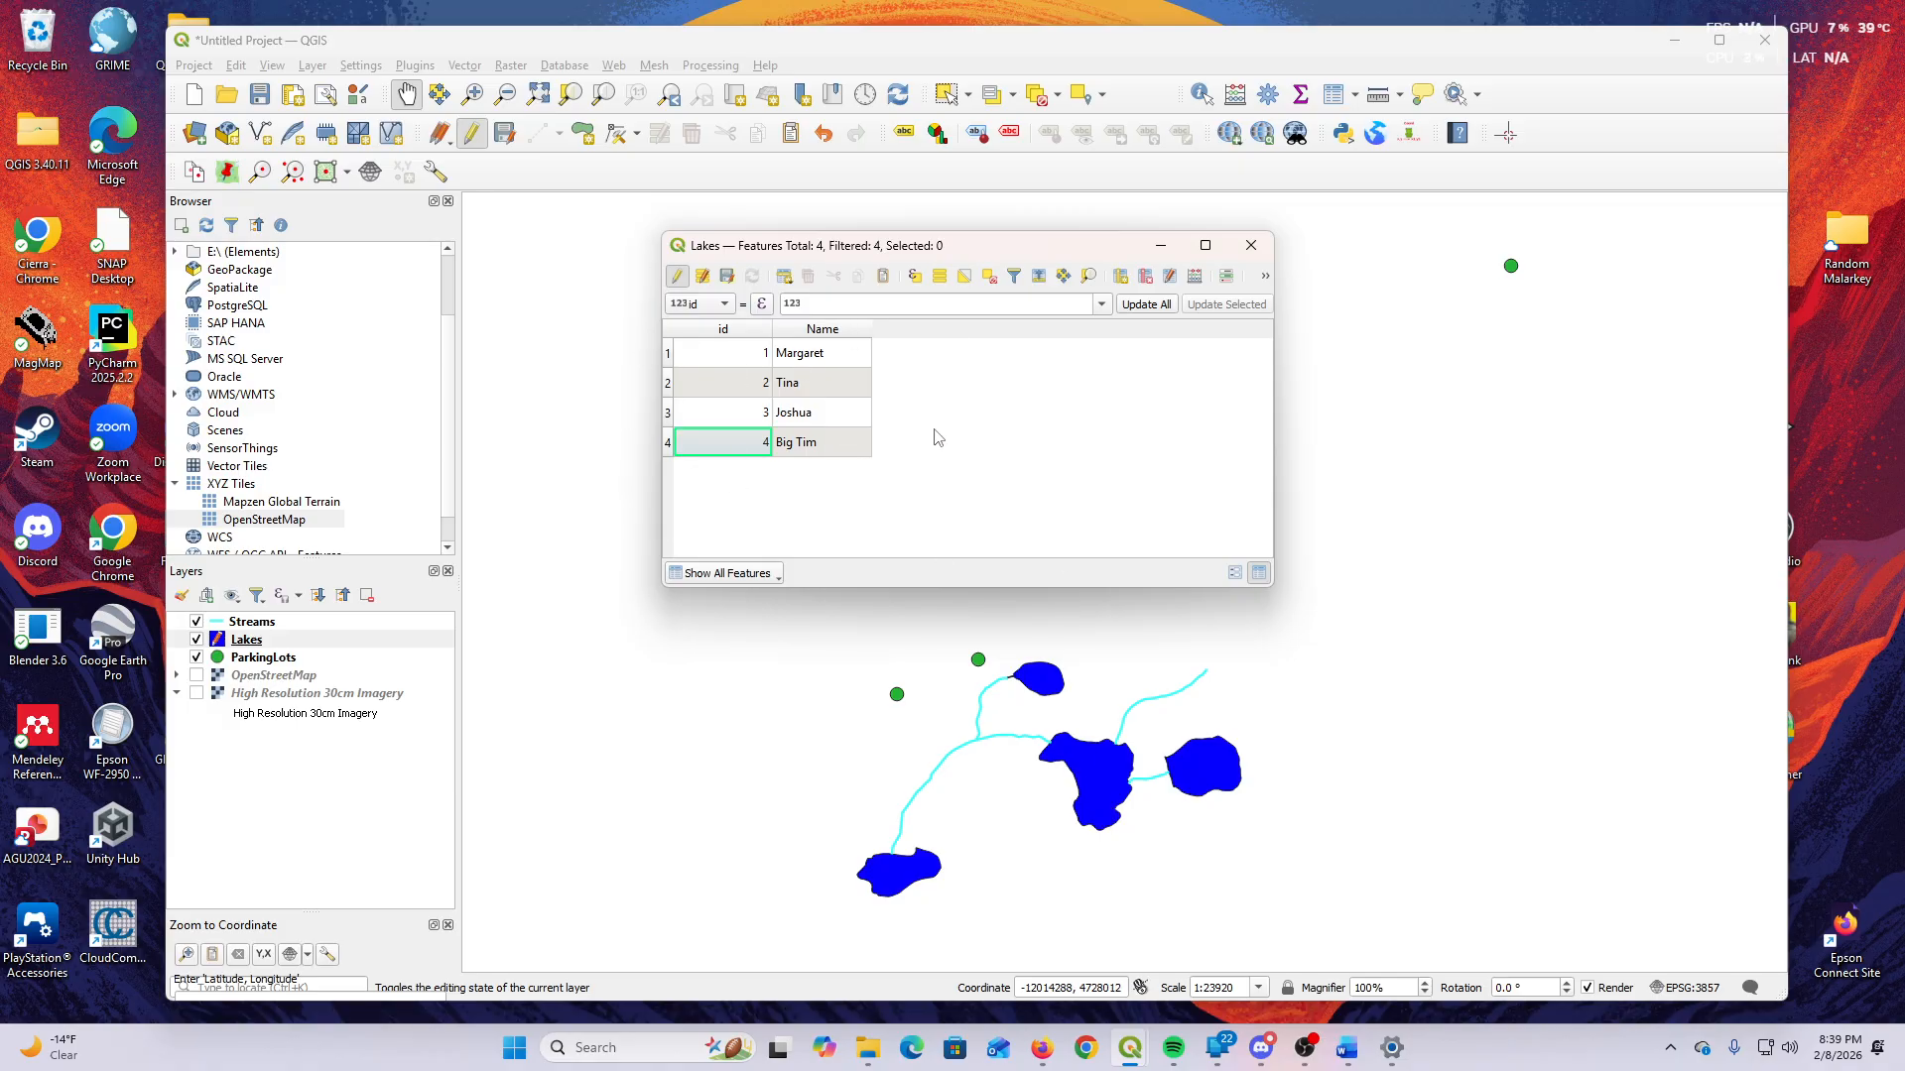
pyautogui.click(727, 276)
pyautogui.click(677, 275)
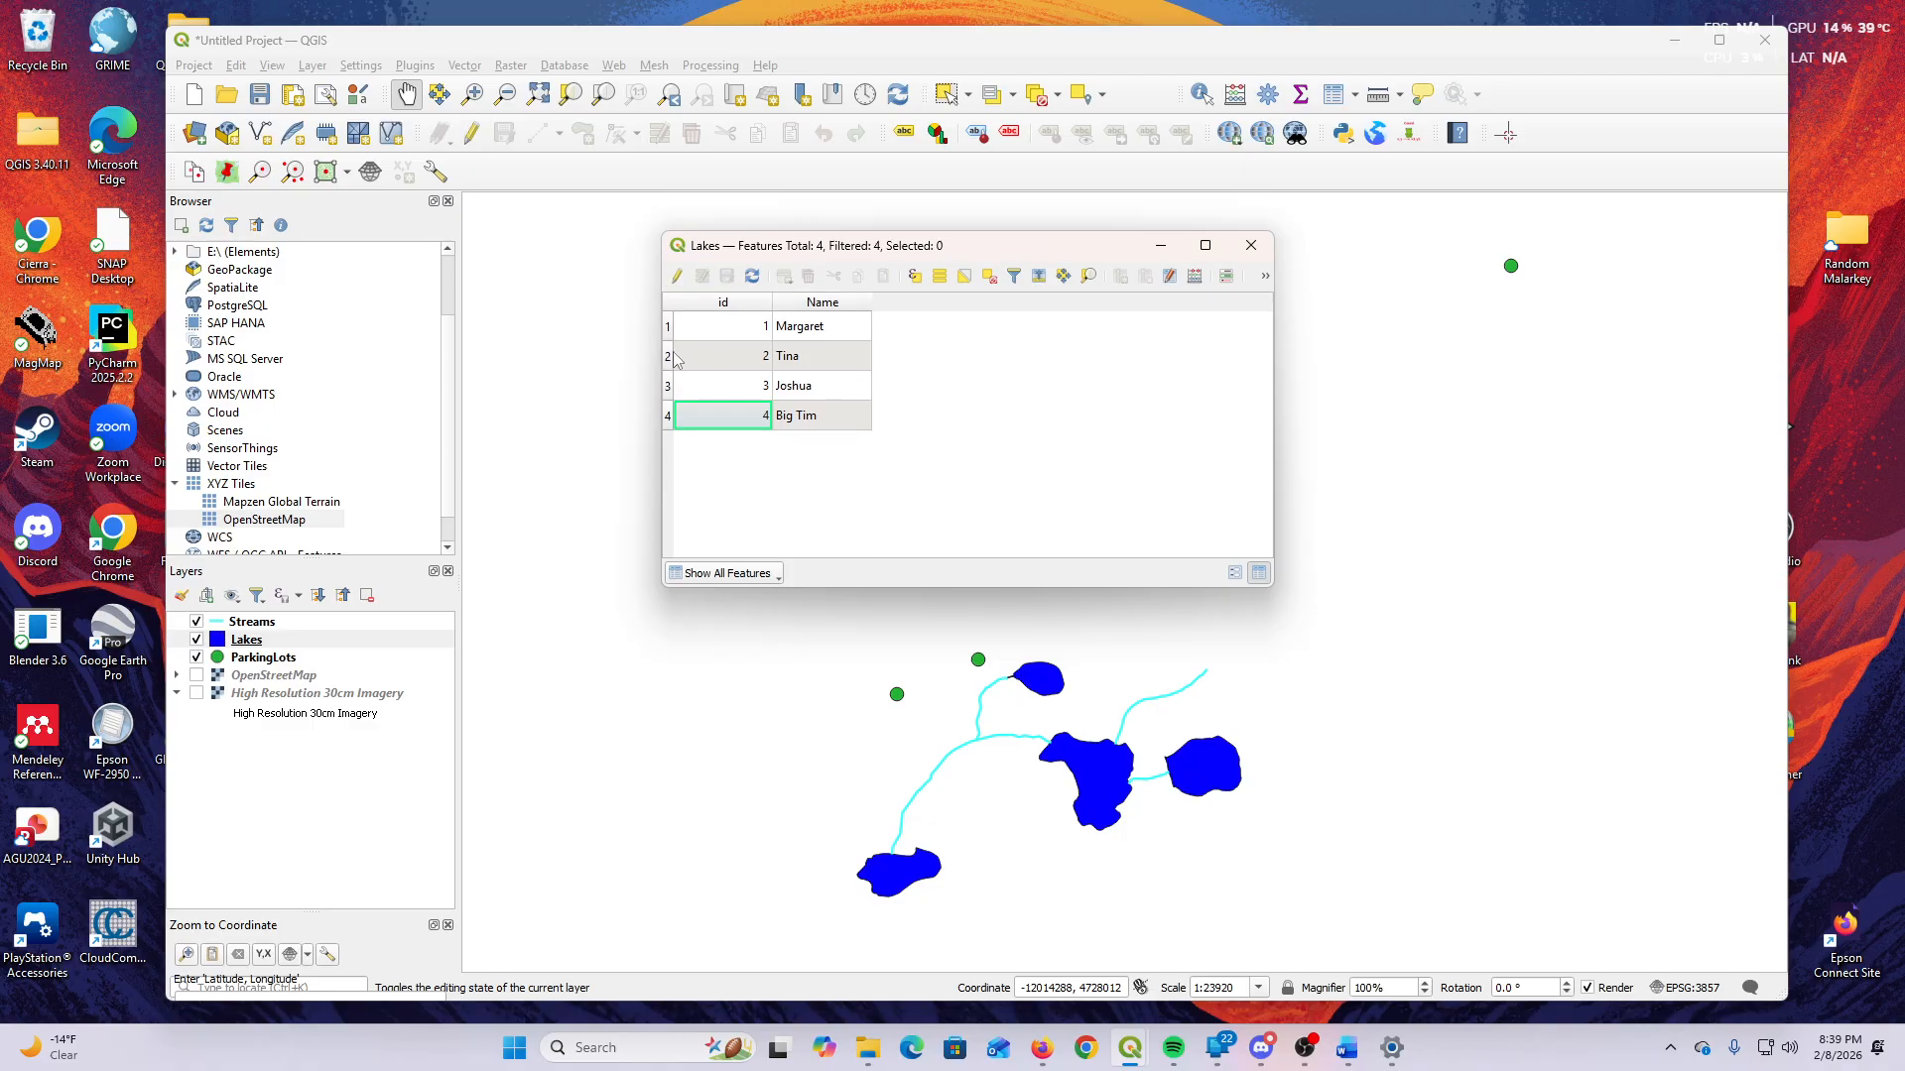
# Enable editing on the Lakes layer and open the Field Calculator, enlarging it and narrowing its function list.
pyautogui.click(677, 275)
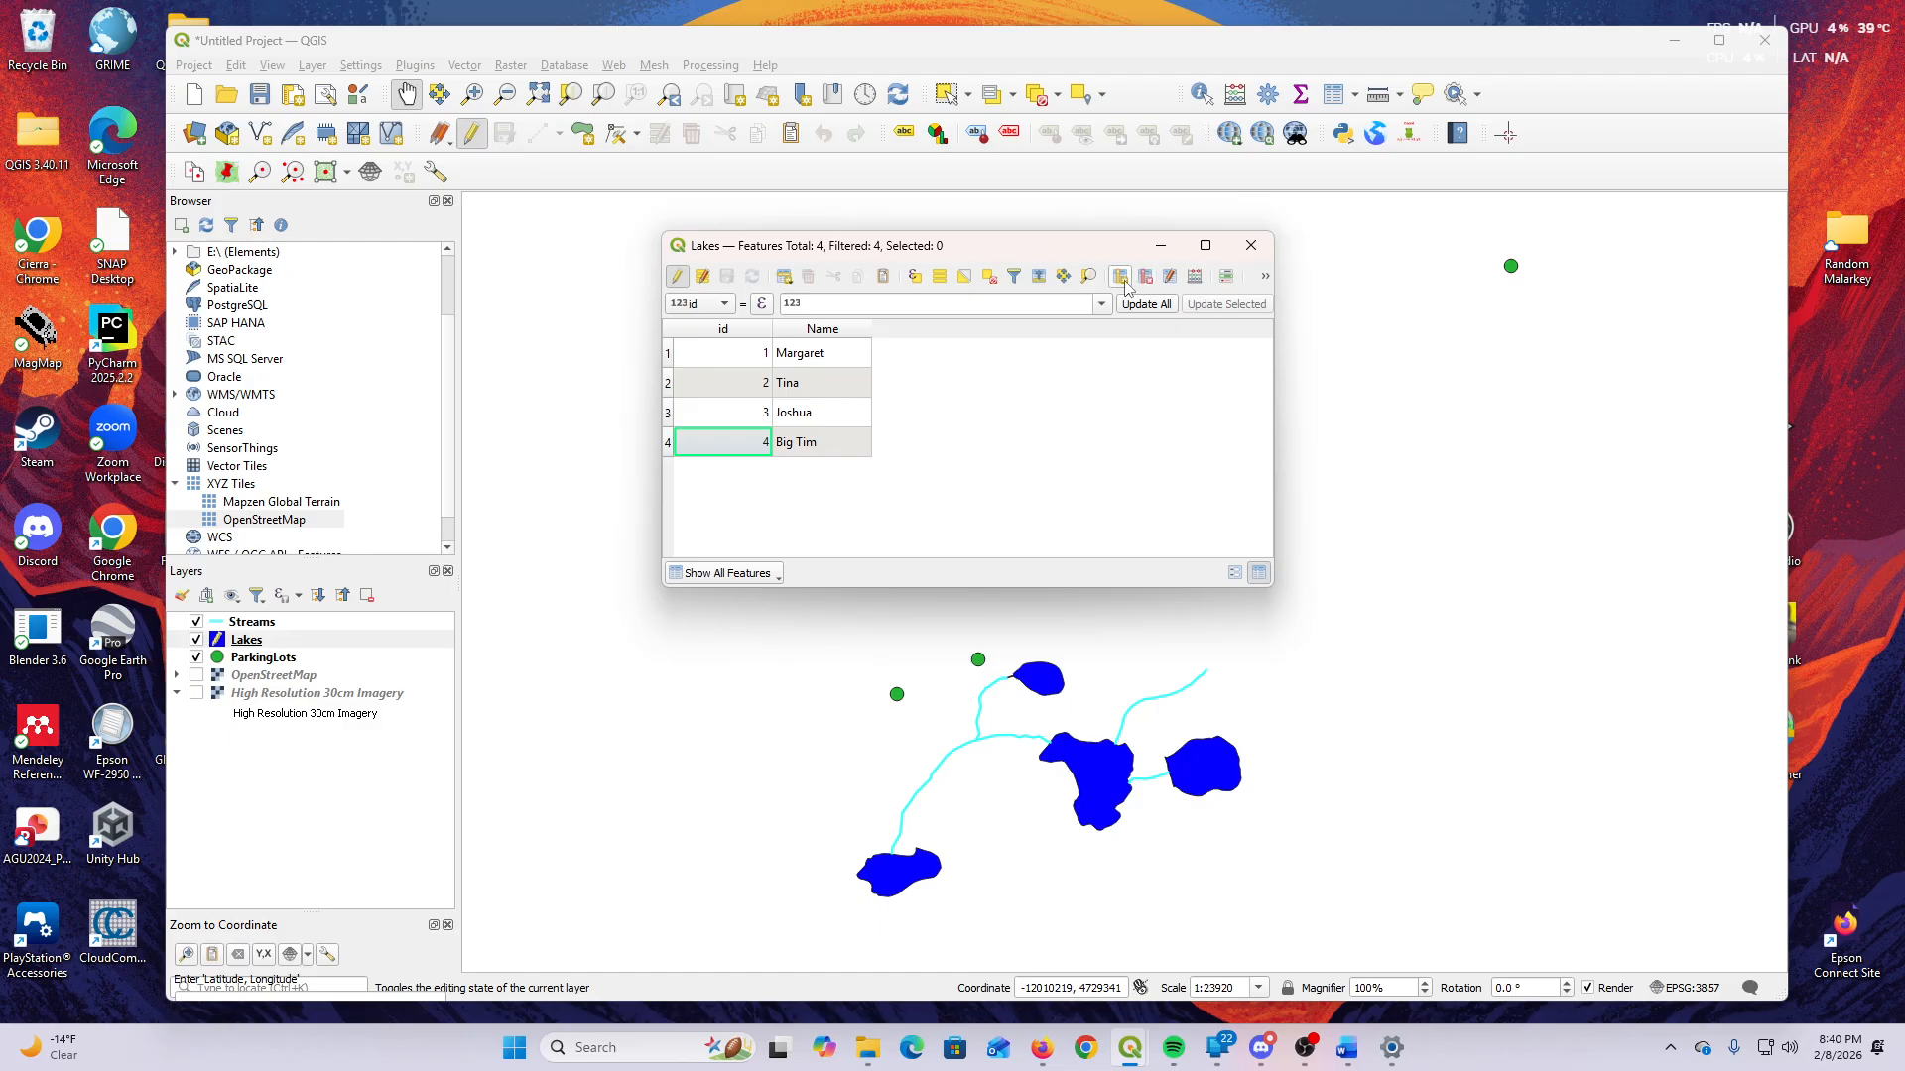
pyautogui.click(1194, 279)
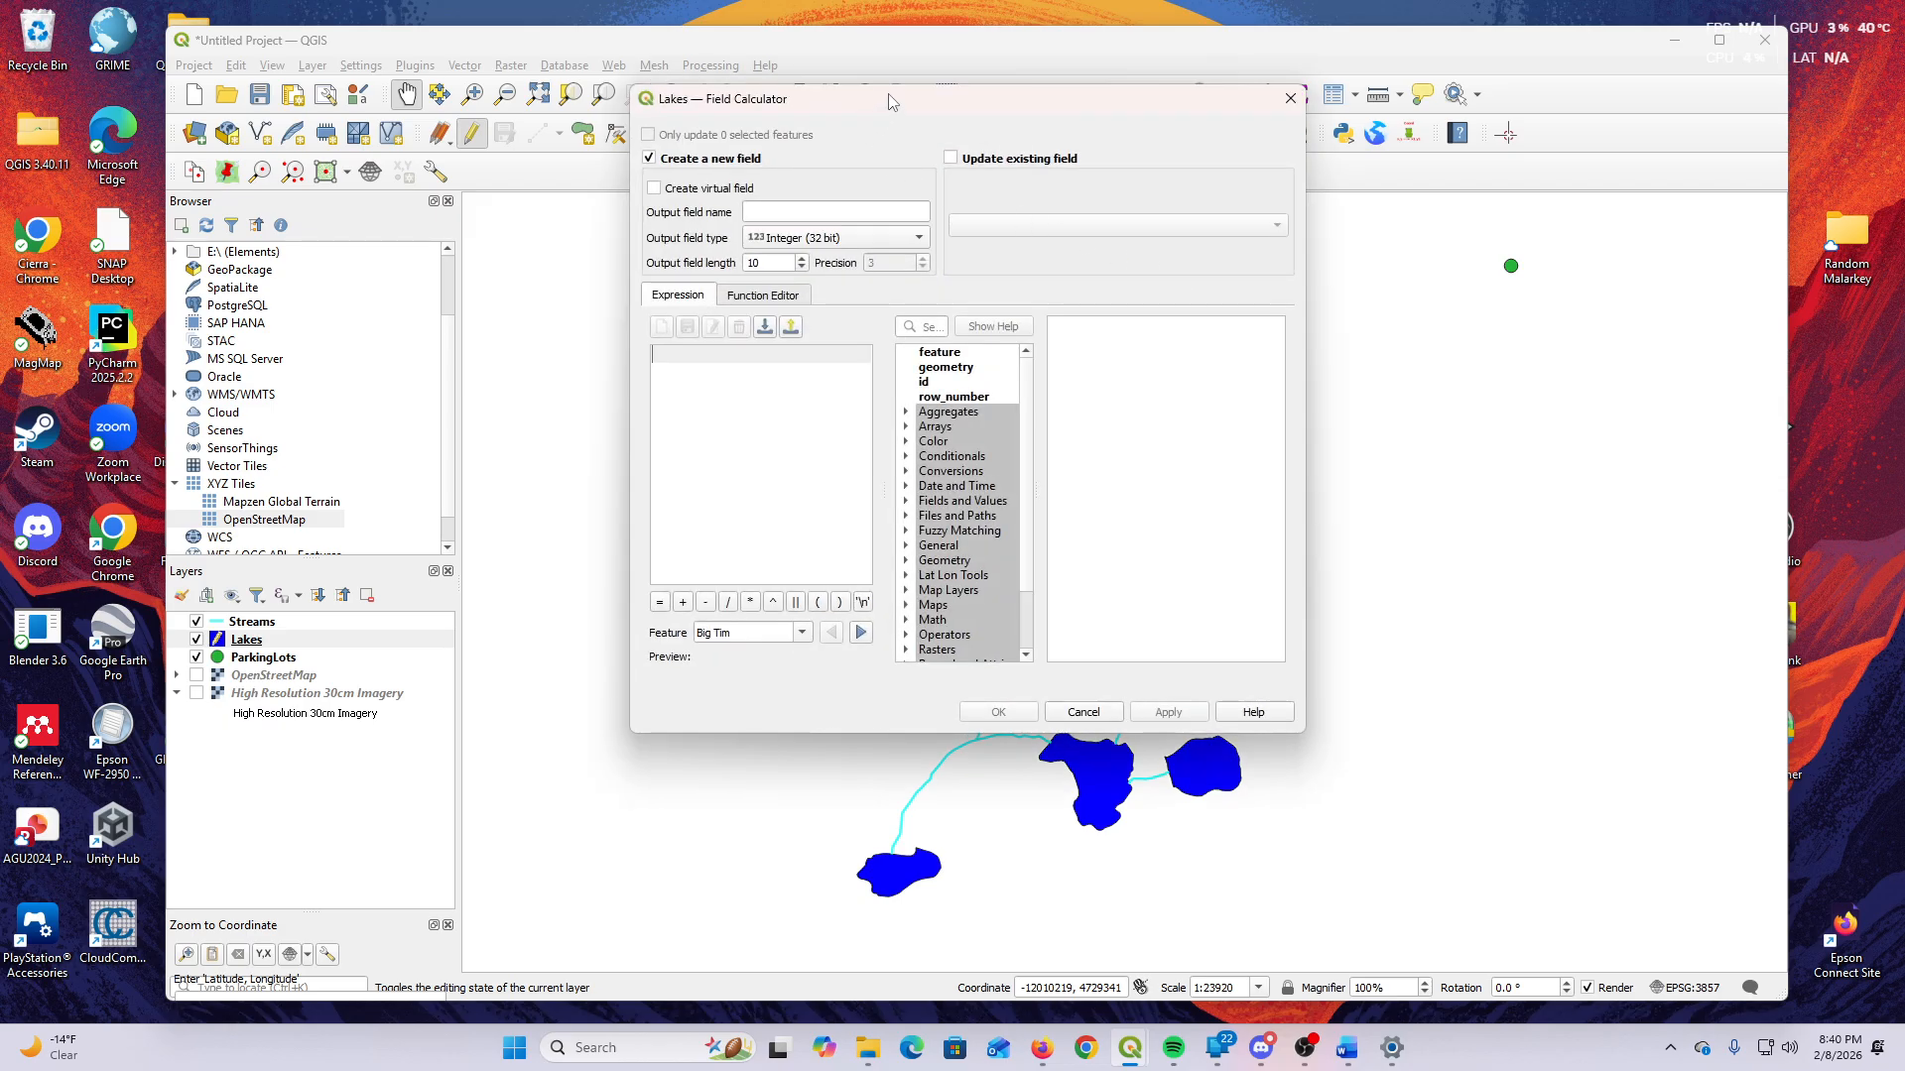
pyautogui.moveTo(889, 100); pyautogui.dragTo(1036, 215)
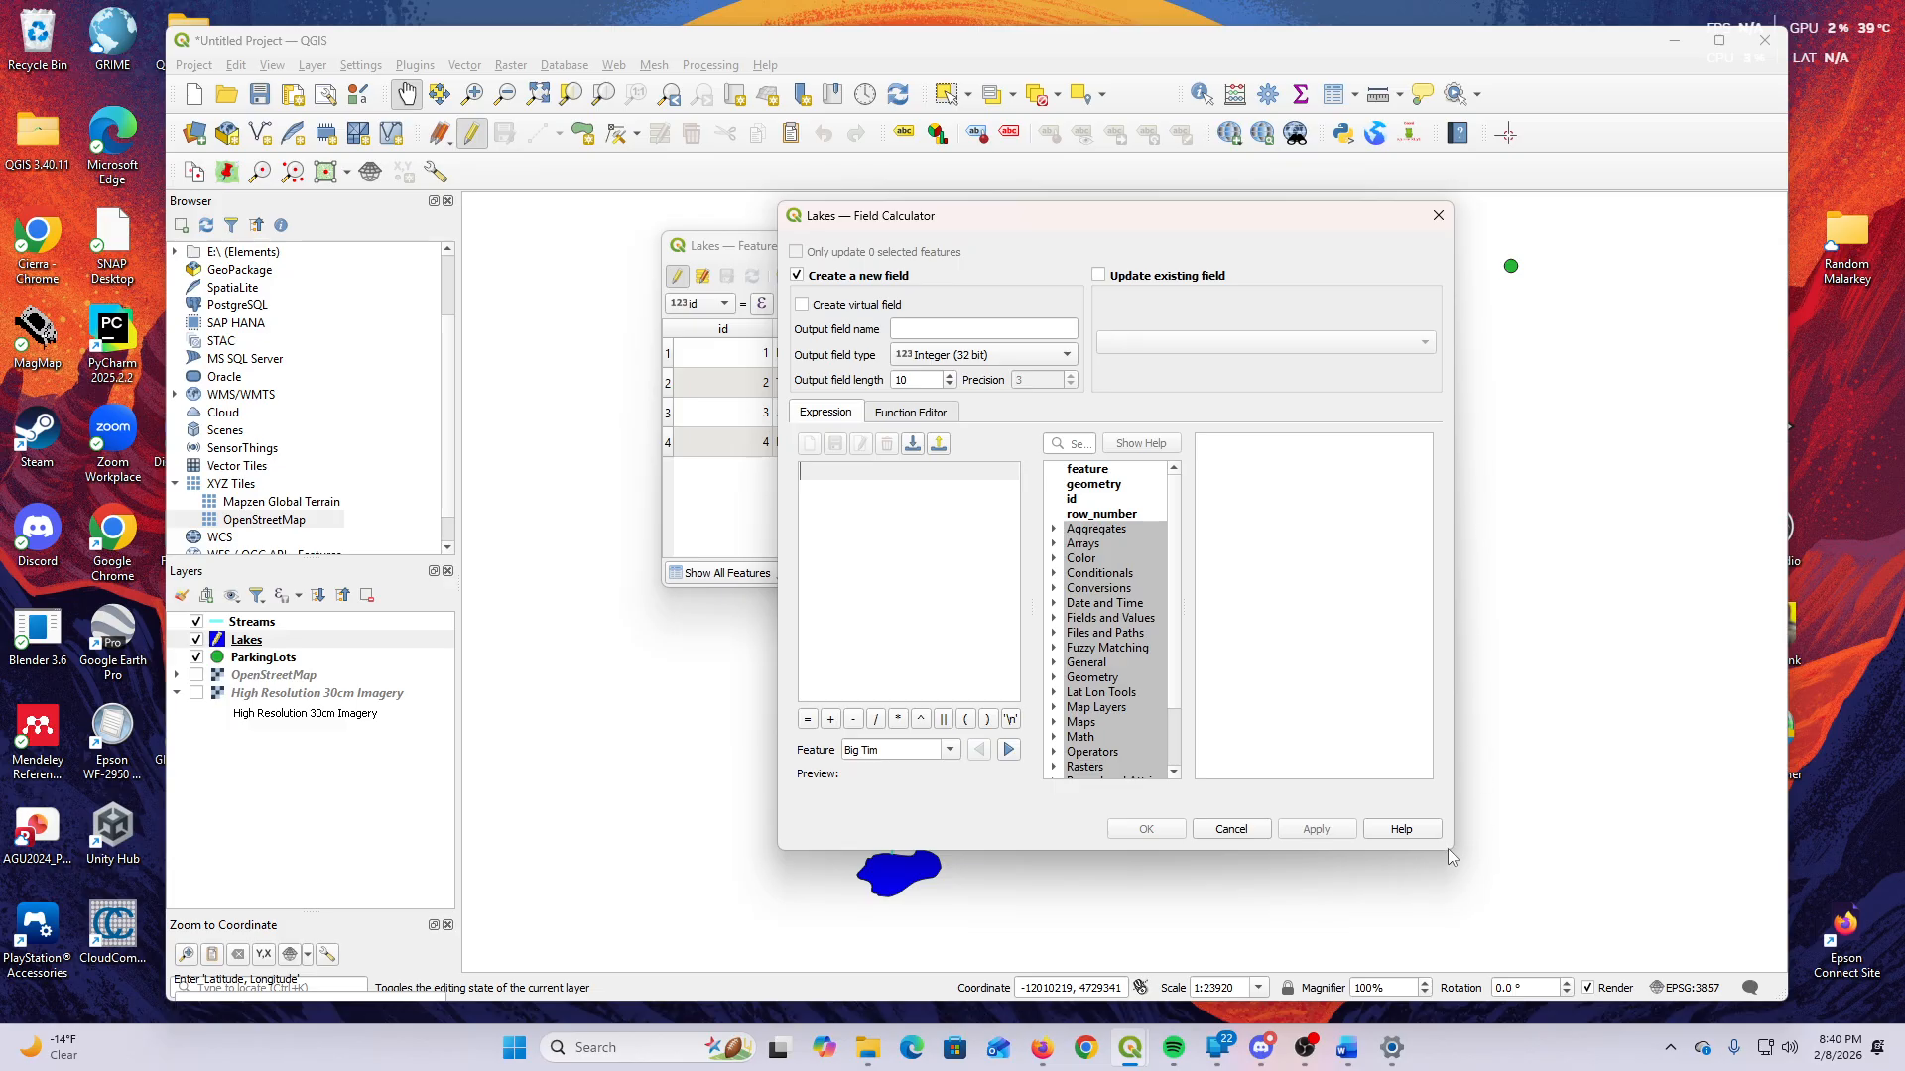
pyautogui.moveTo(1448, 848); pyautogui.dragTo(1706, 933)
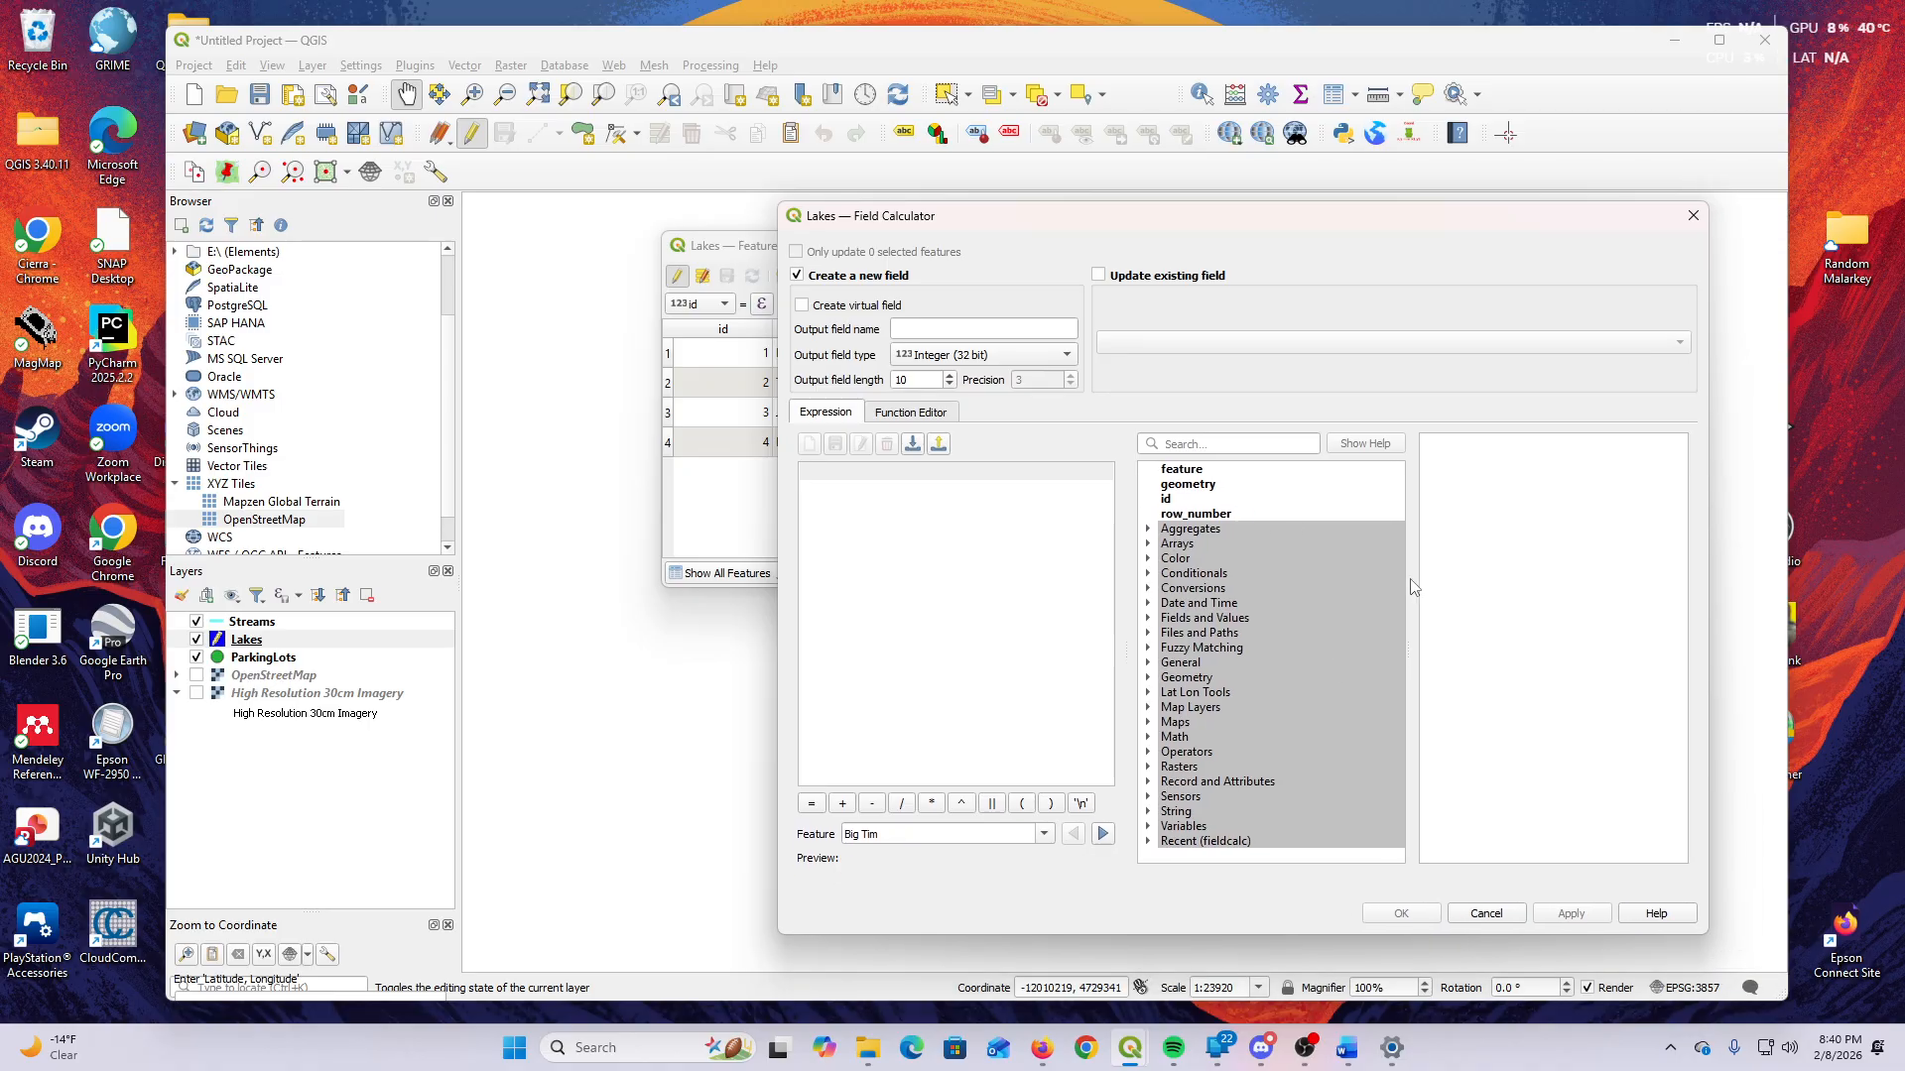
pyautogui.moveTo(1408, 578); pyautogui.dragTo(1379, 578)
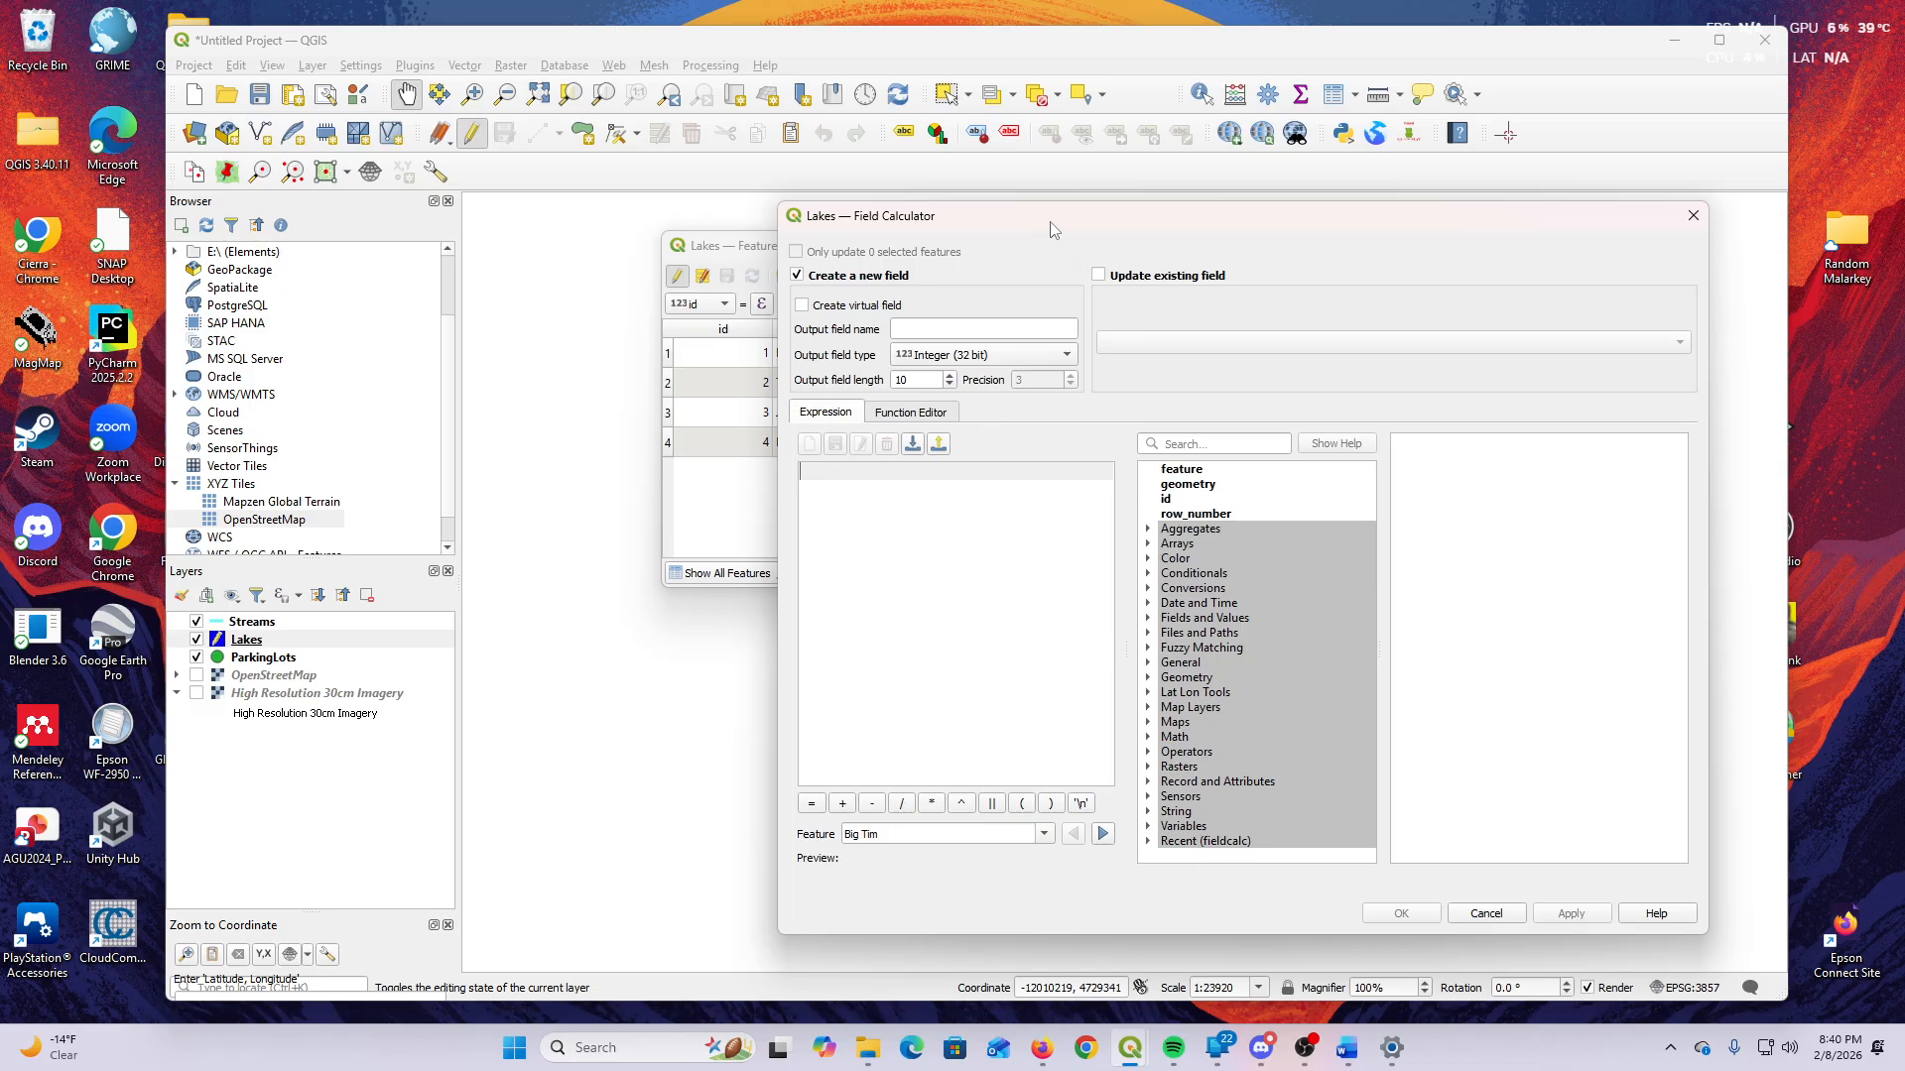
# Set up a new output field named Area of type Decimal number (real), with length 10 and precision 3.
pyautogui.click(795, 276)
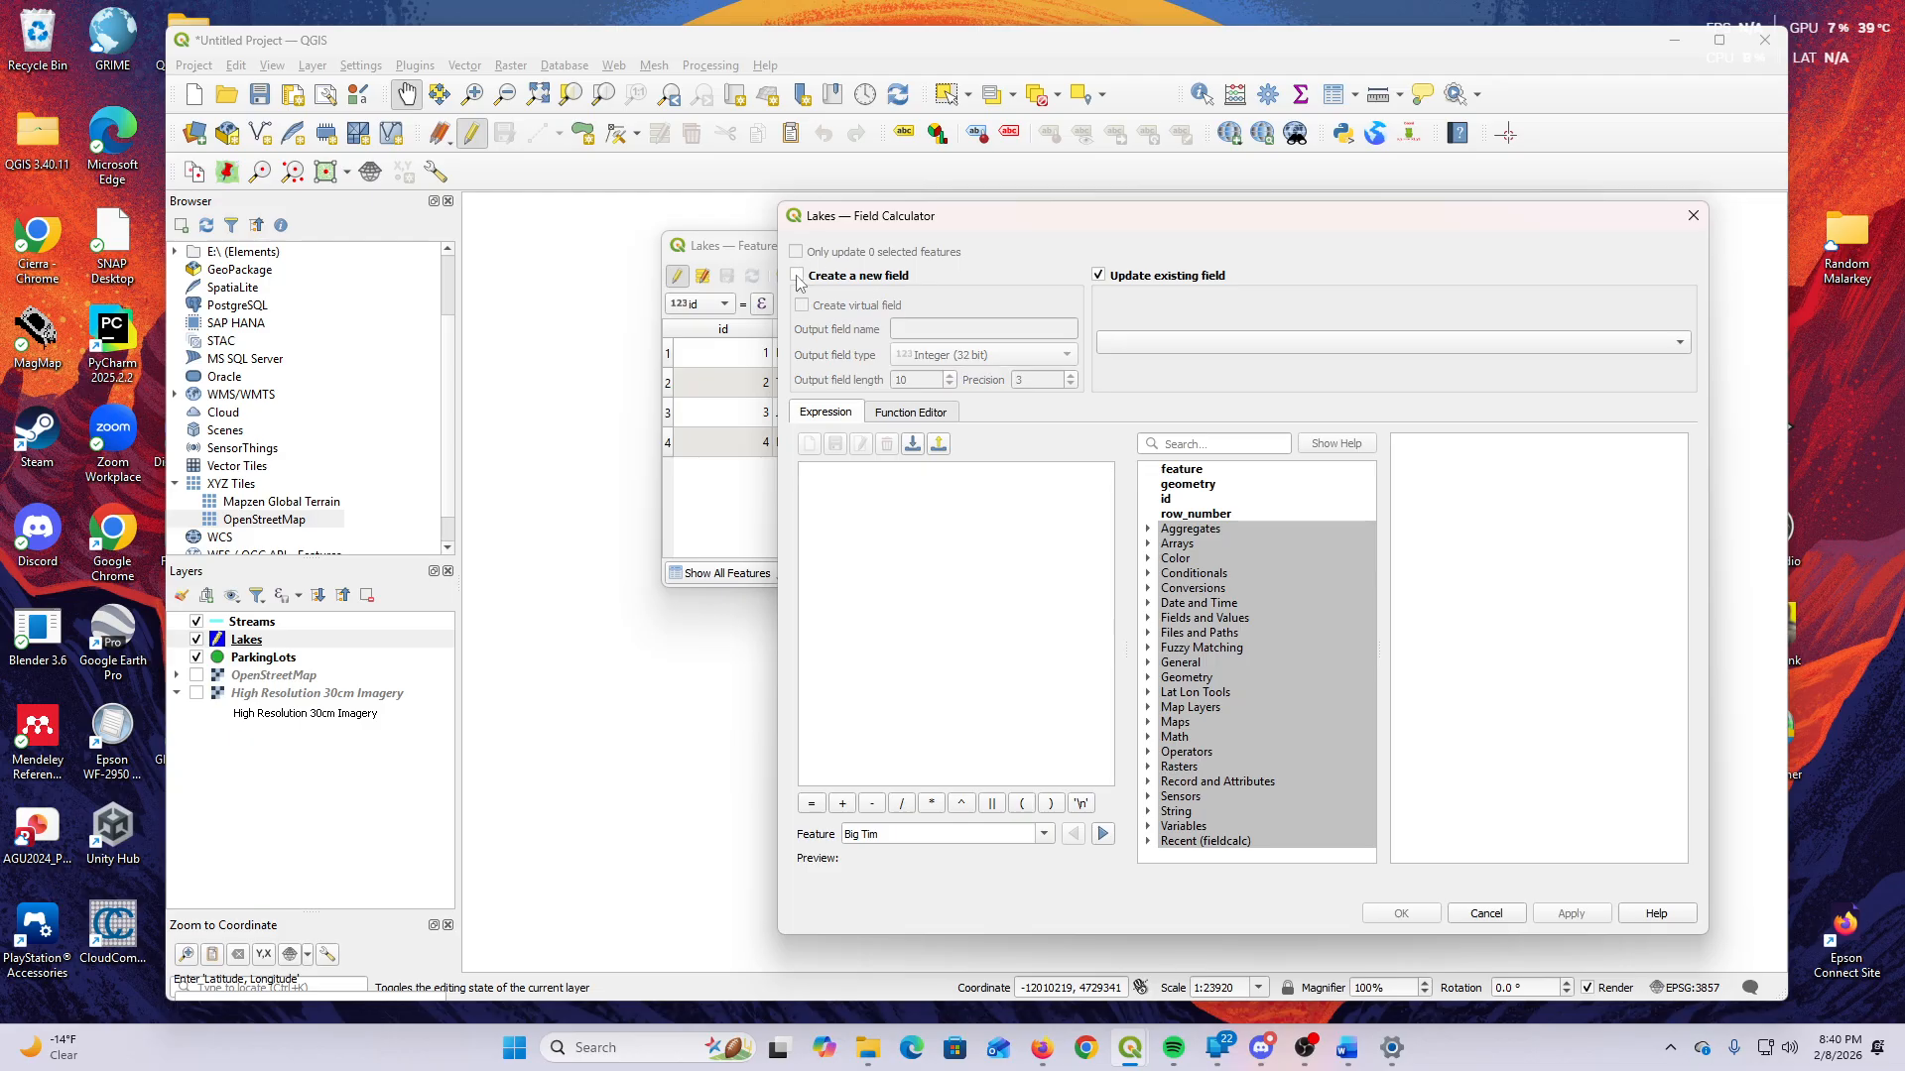
pyautogui.click(795, 277)
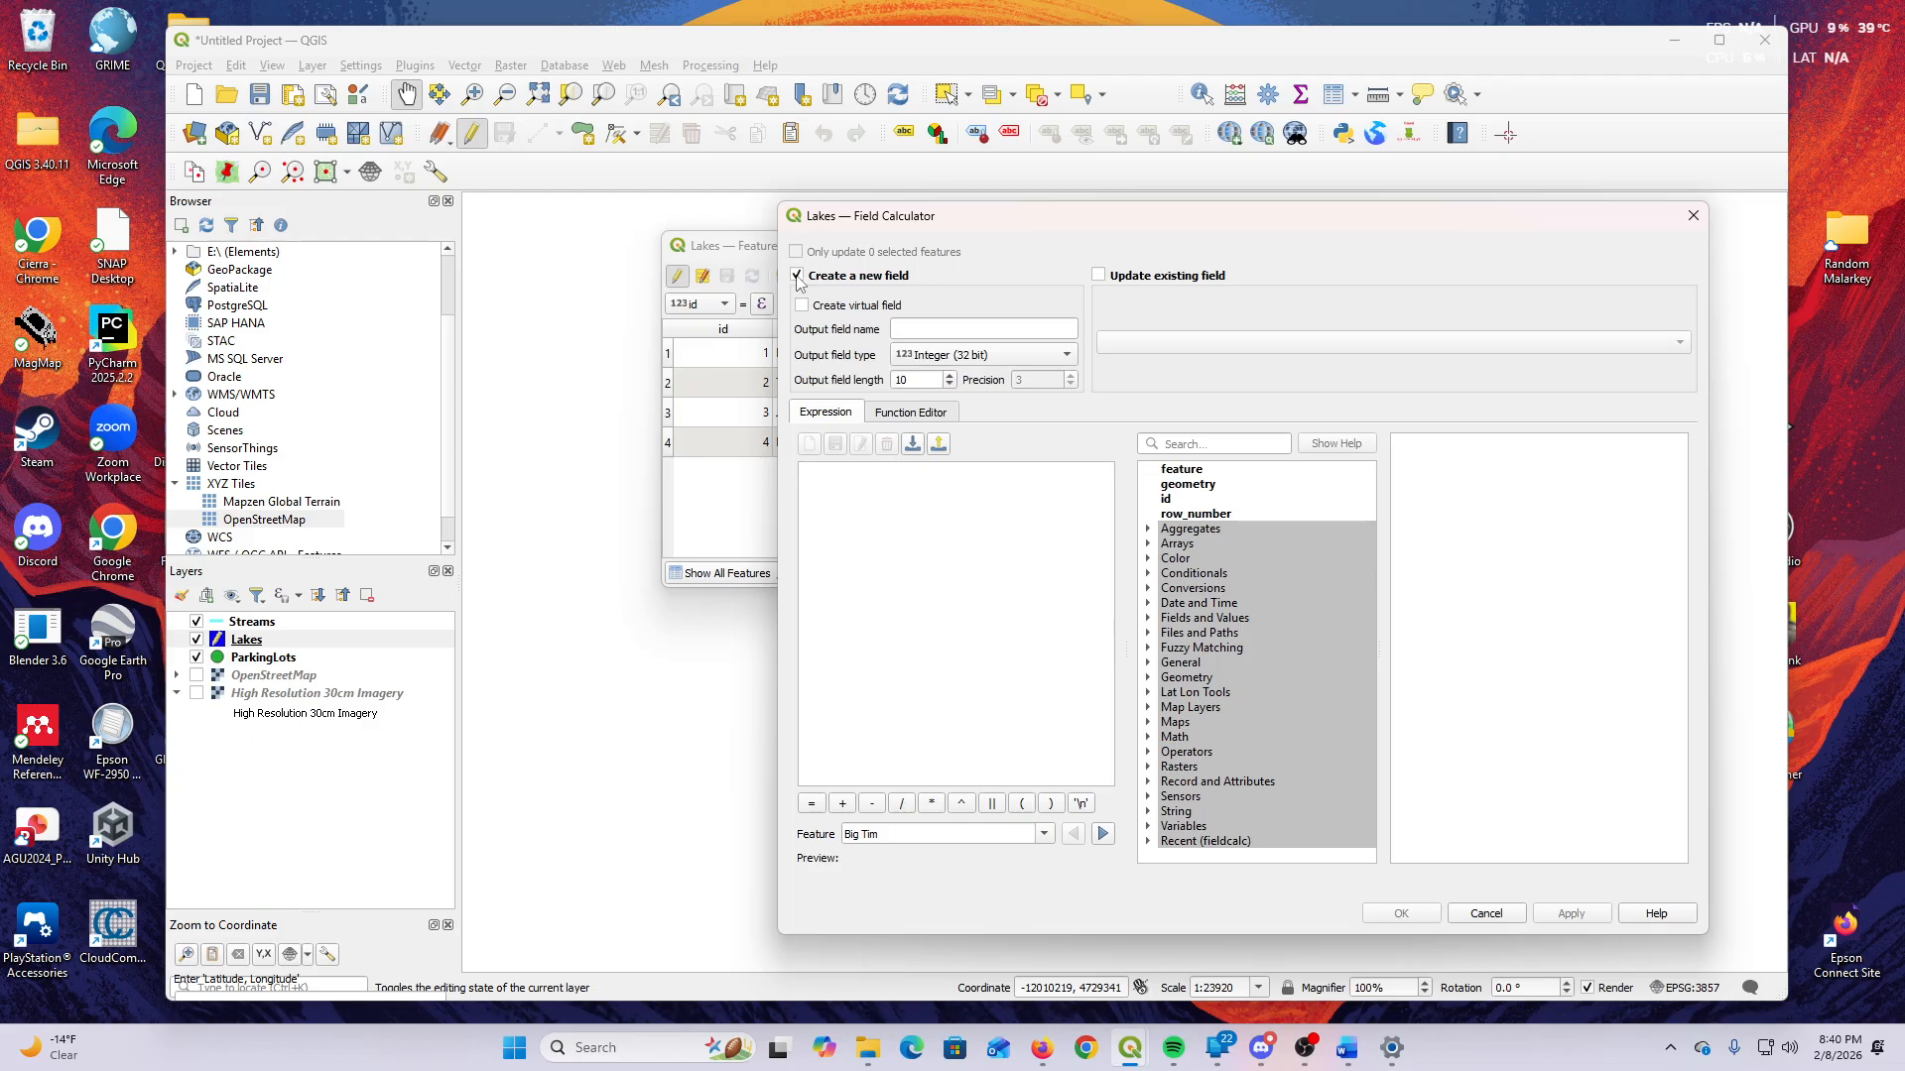
pyautogui.click(927, 328)
pyautogui.click(955, 361)
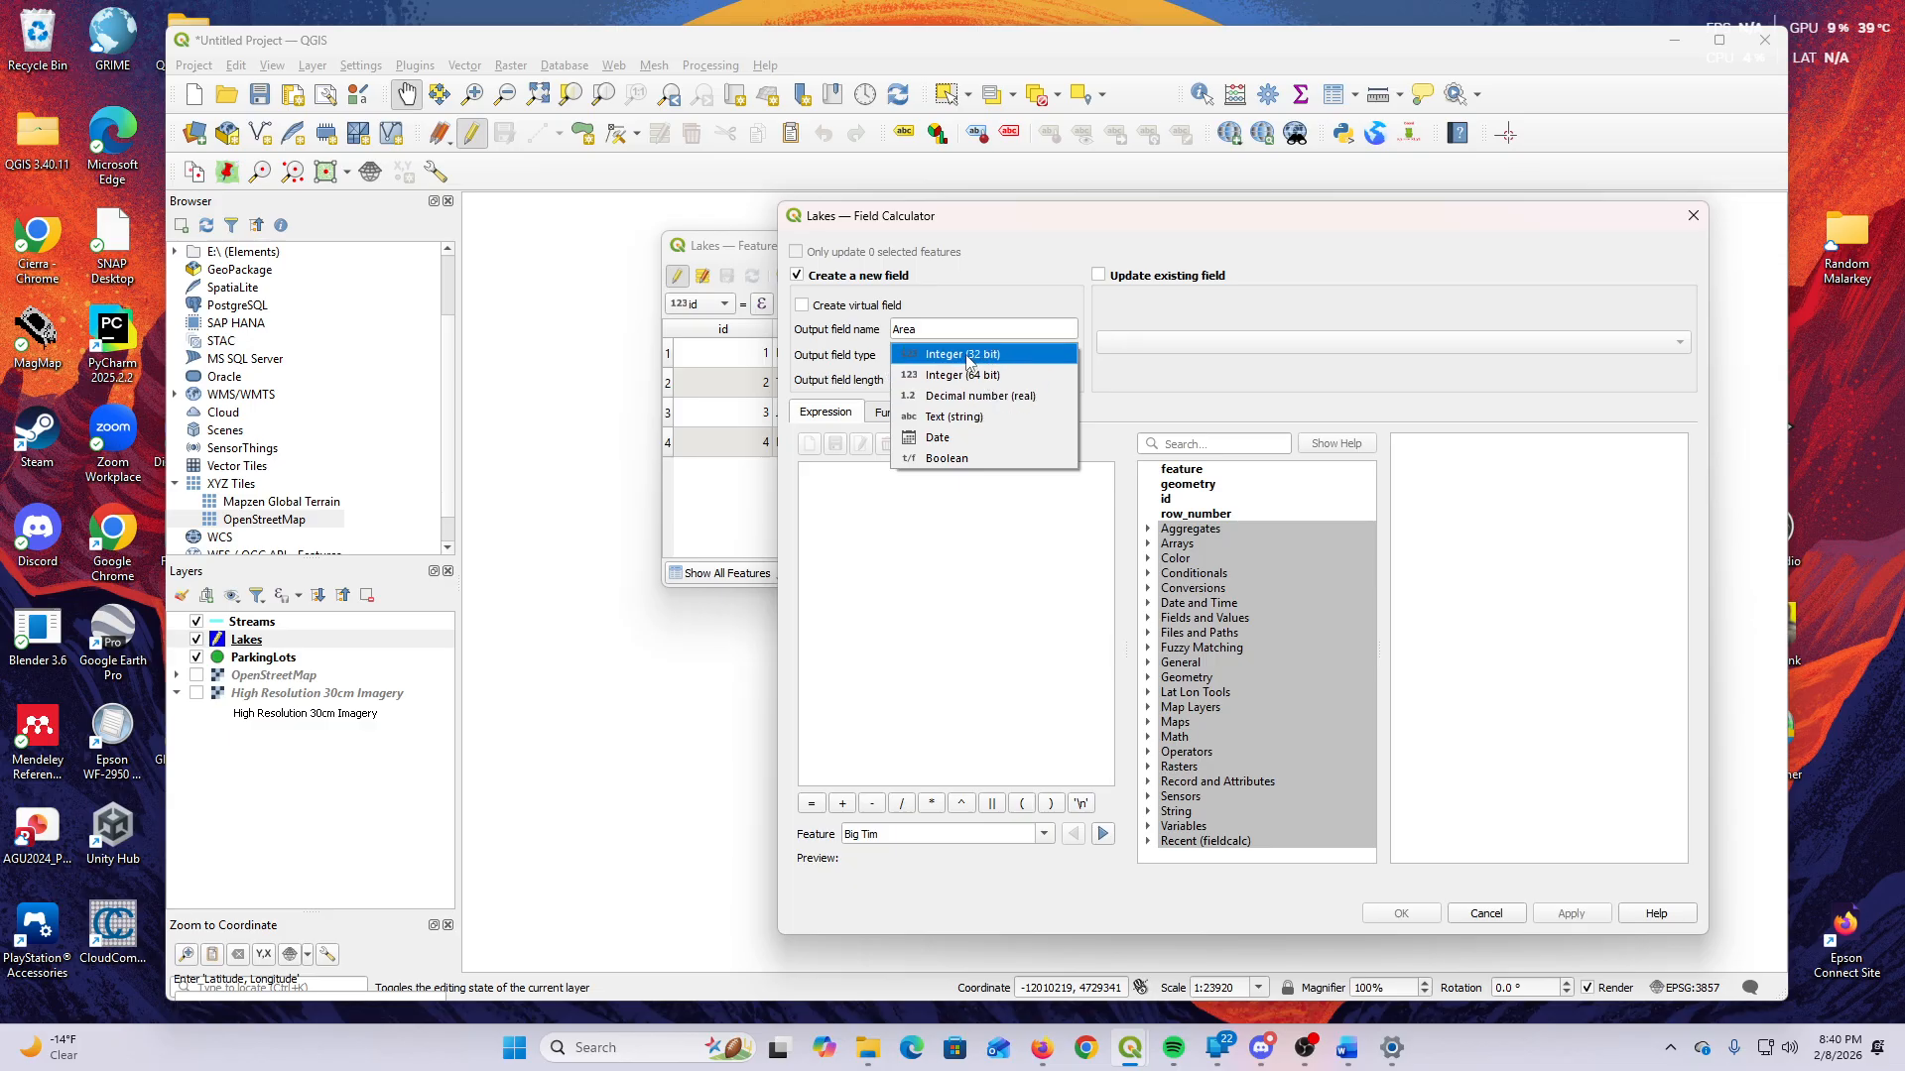
pyautogui.click(979, 396)
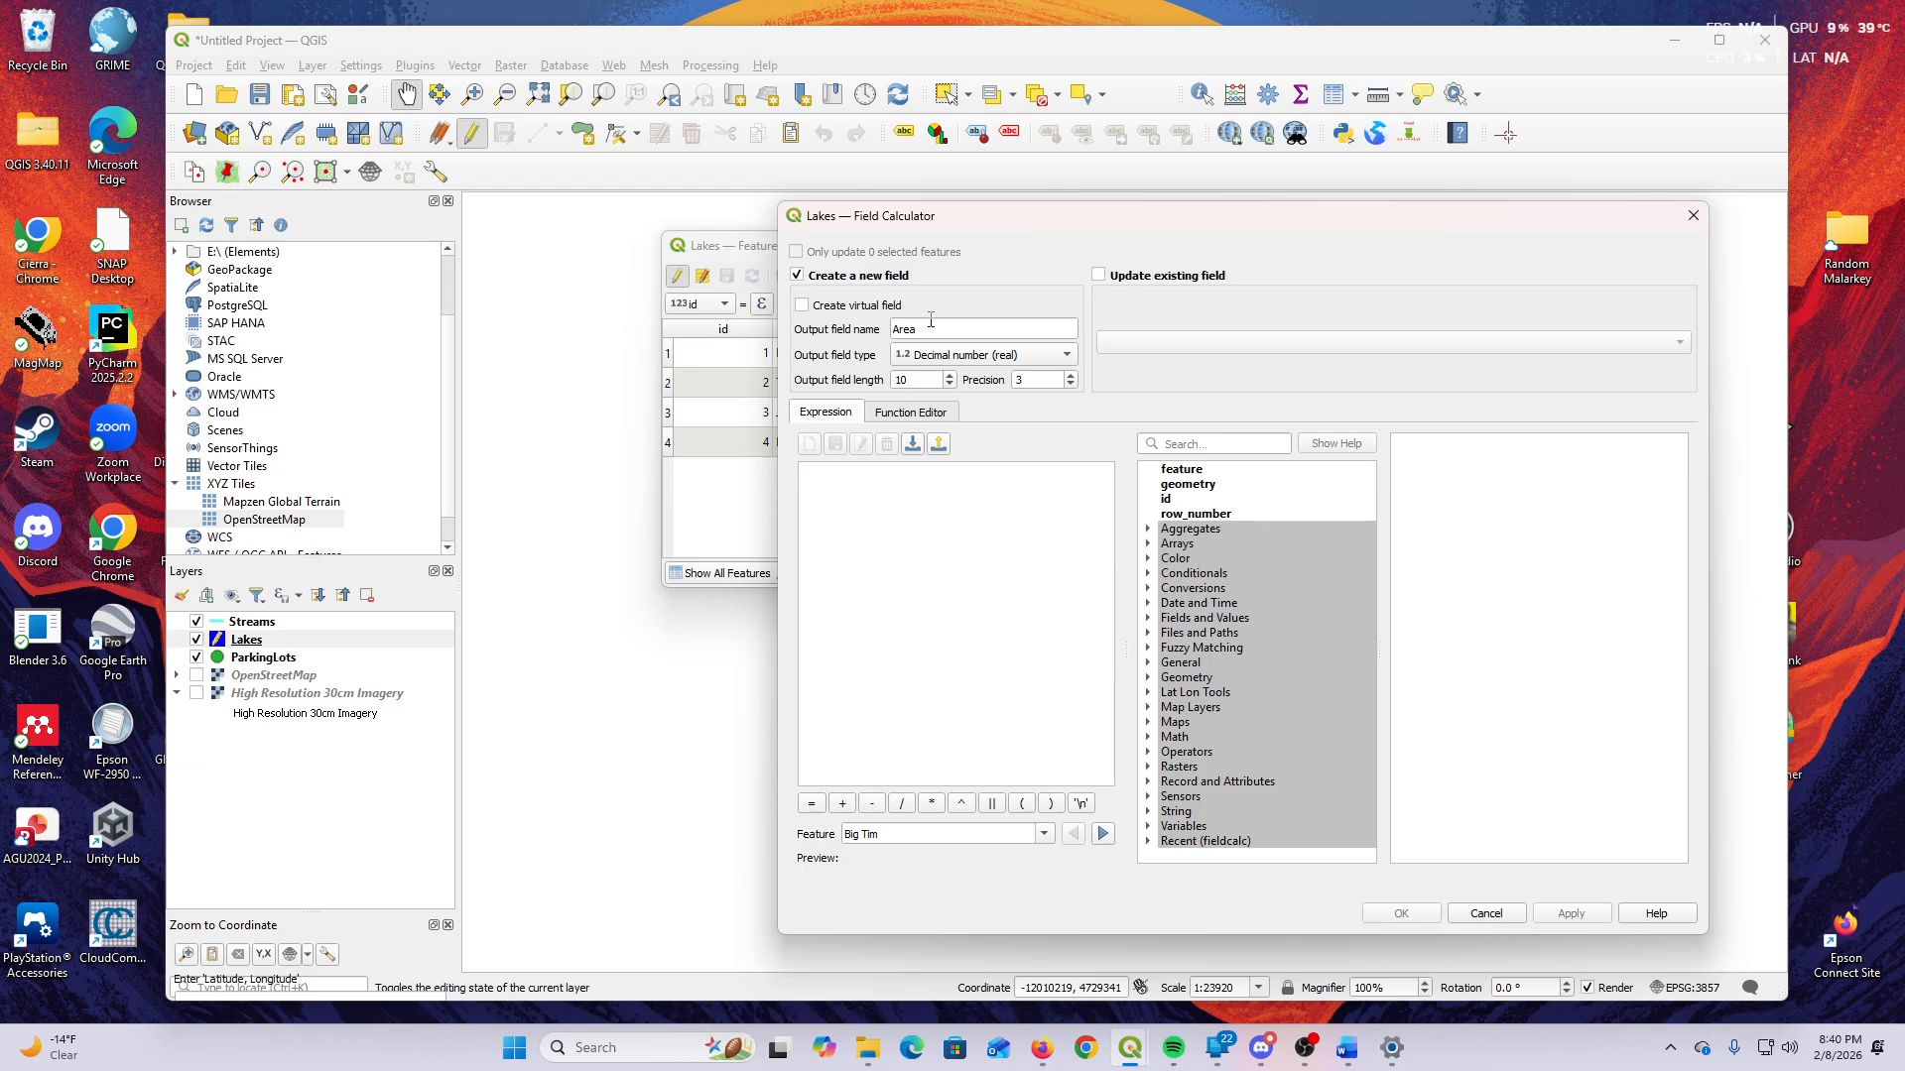
pyautogui.click(1049, 381)
pyautogui.click(926, 382)
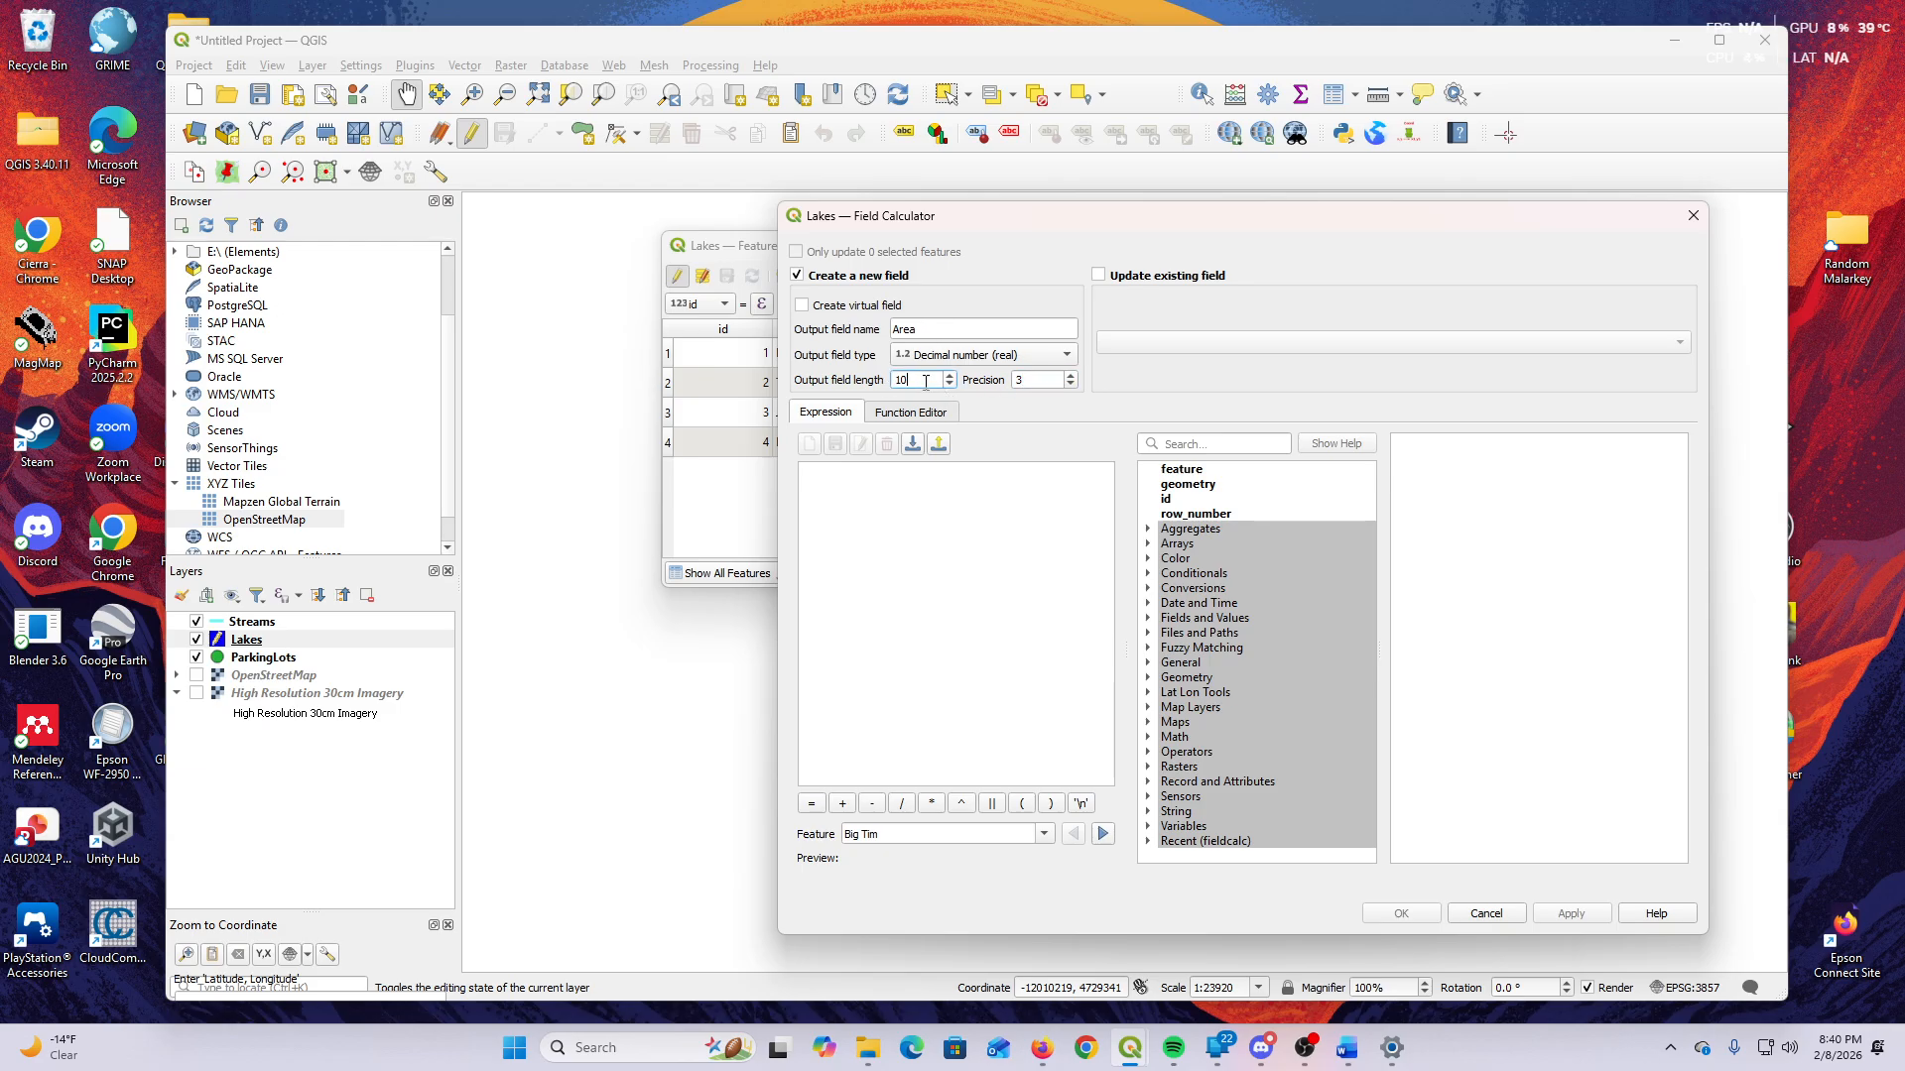
pyautogui.click(1044, 380)
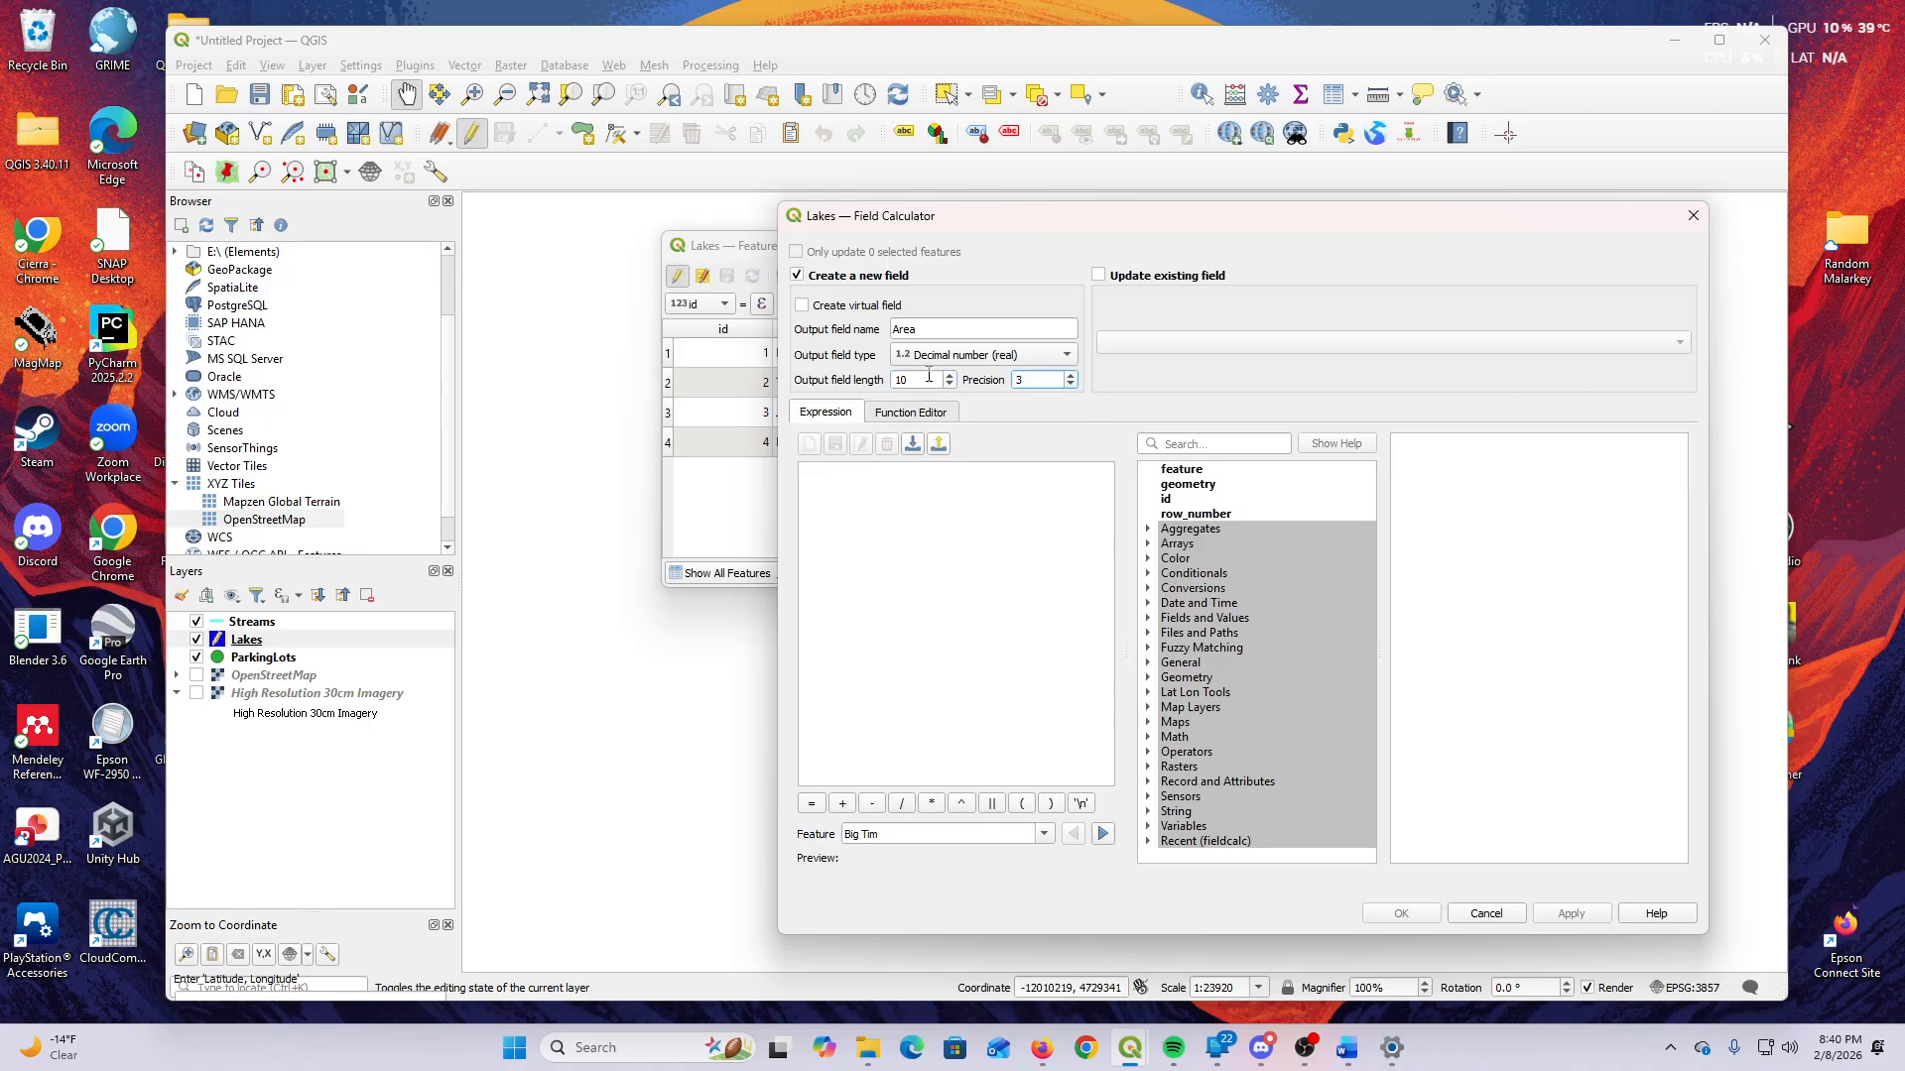
pyautogui.click(931, 377)
pyautogui.click(893, 521)
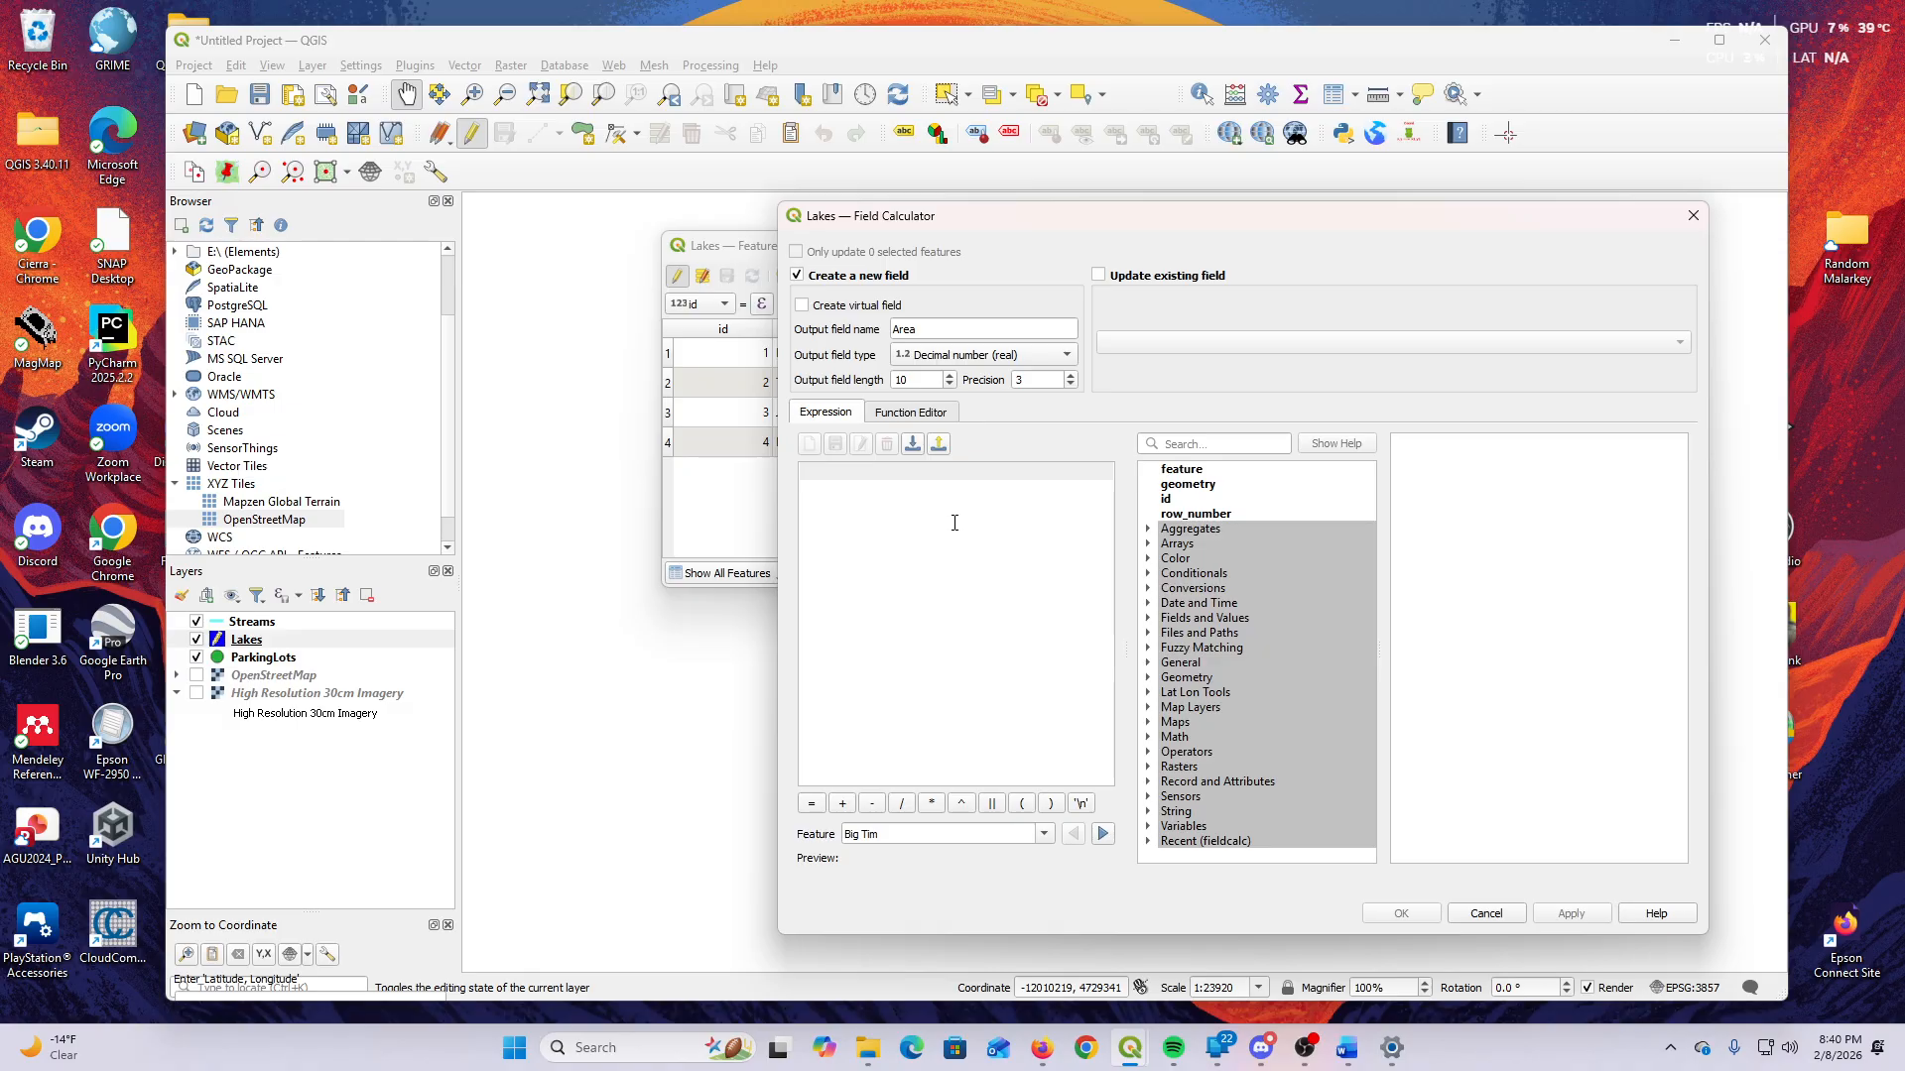
pyautogui.write('dslfghusd')
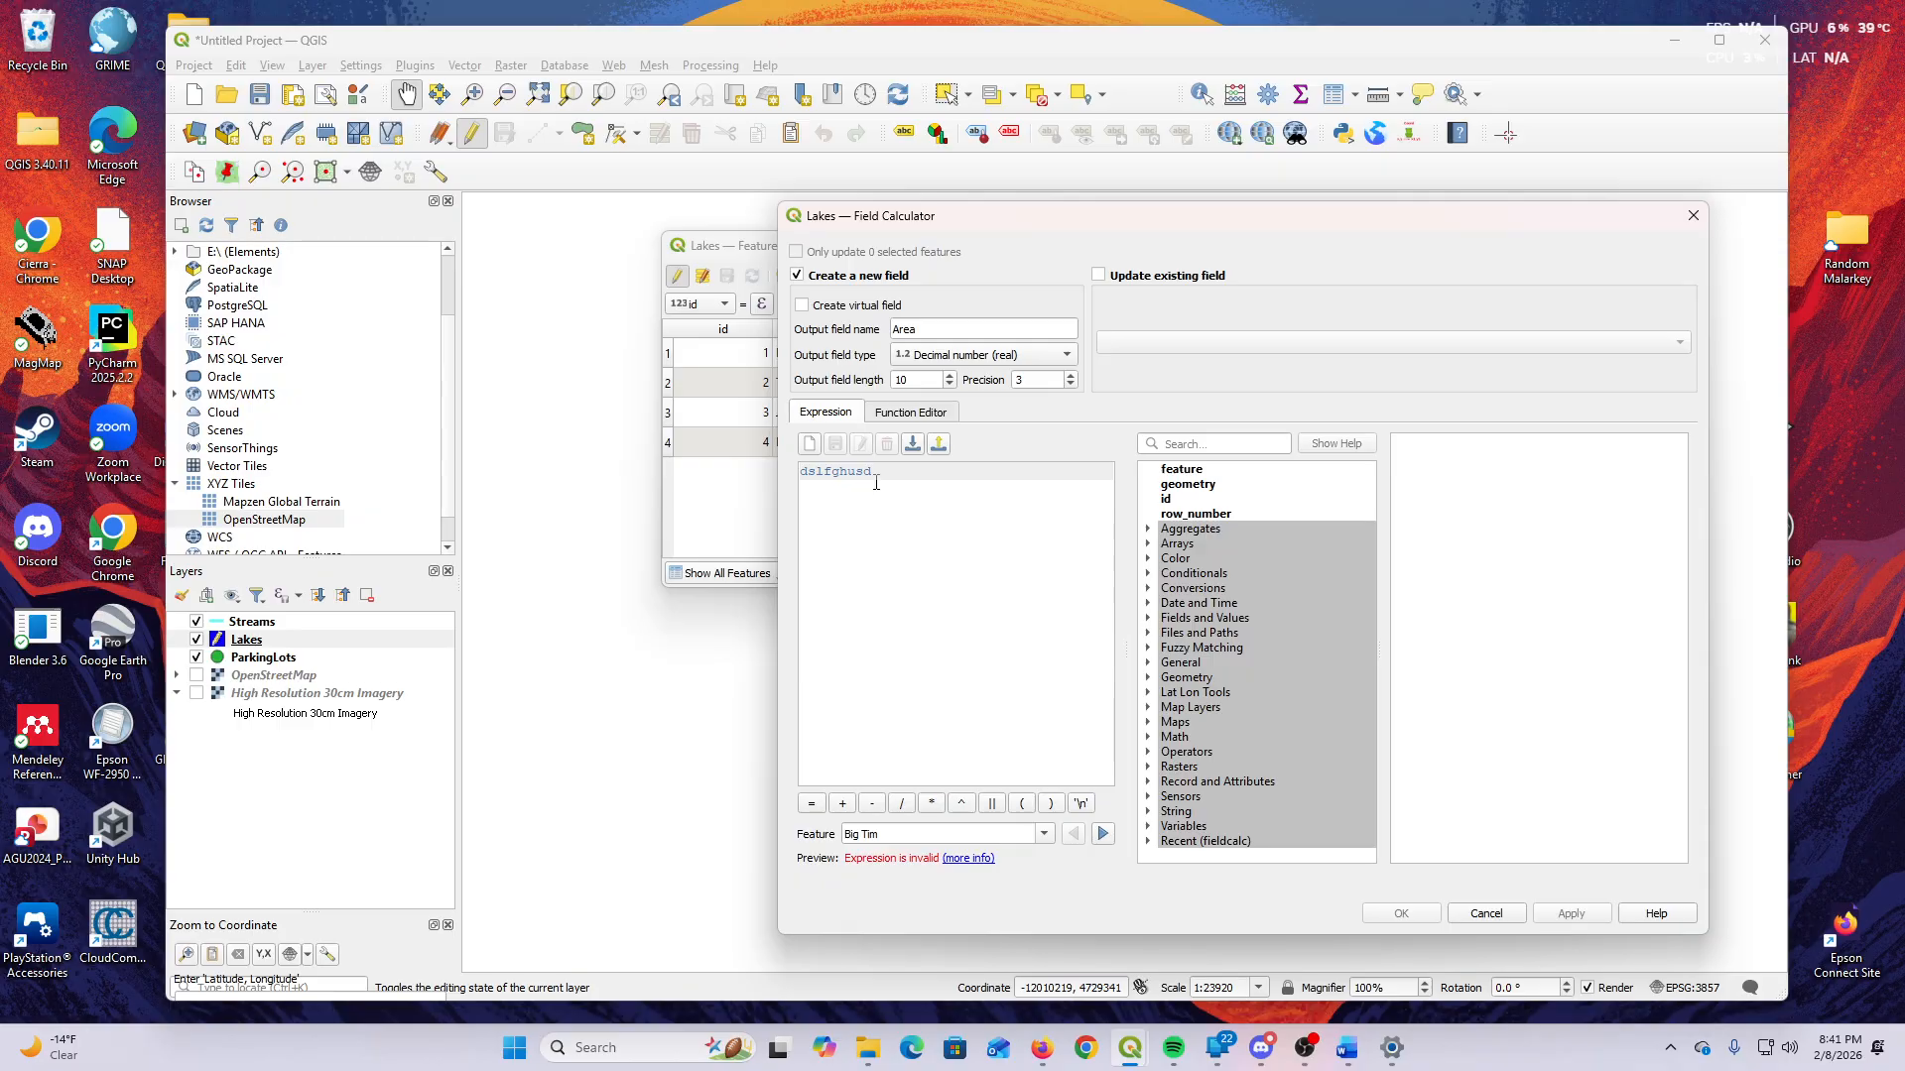
pyautogui.moveTo(895, 477)
pyautogui.moveTo(896, 473); pyautogui.dragTo(747, 474)
pyautogui.press('BackSpace')
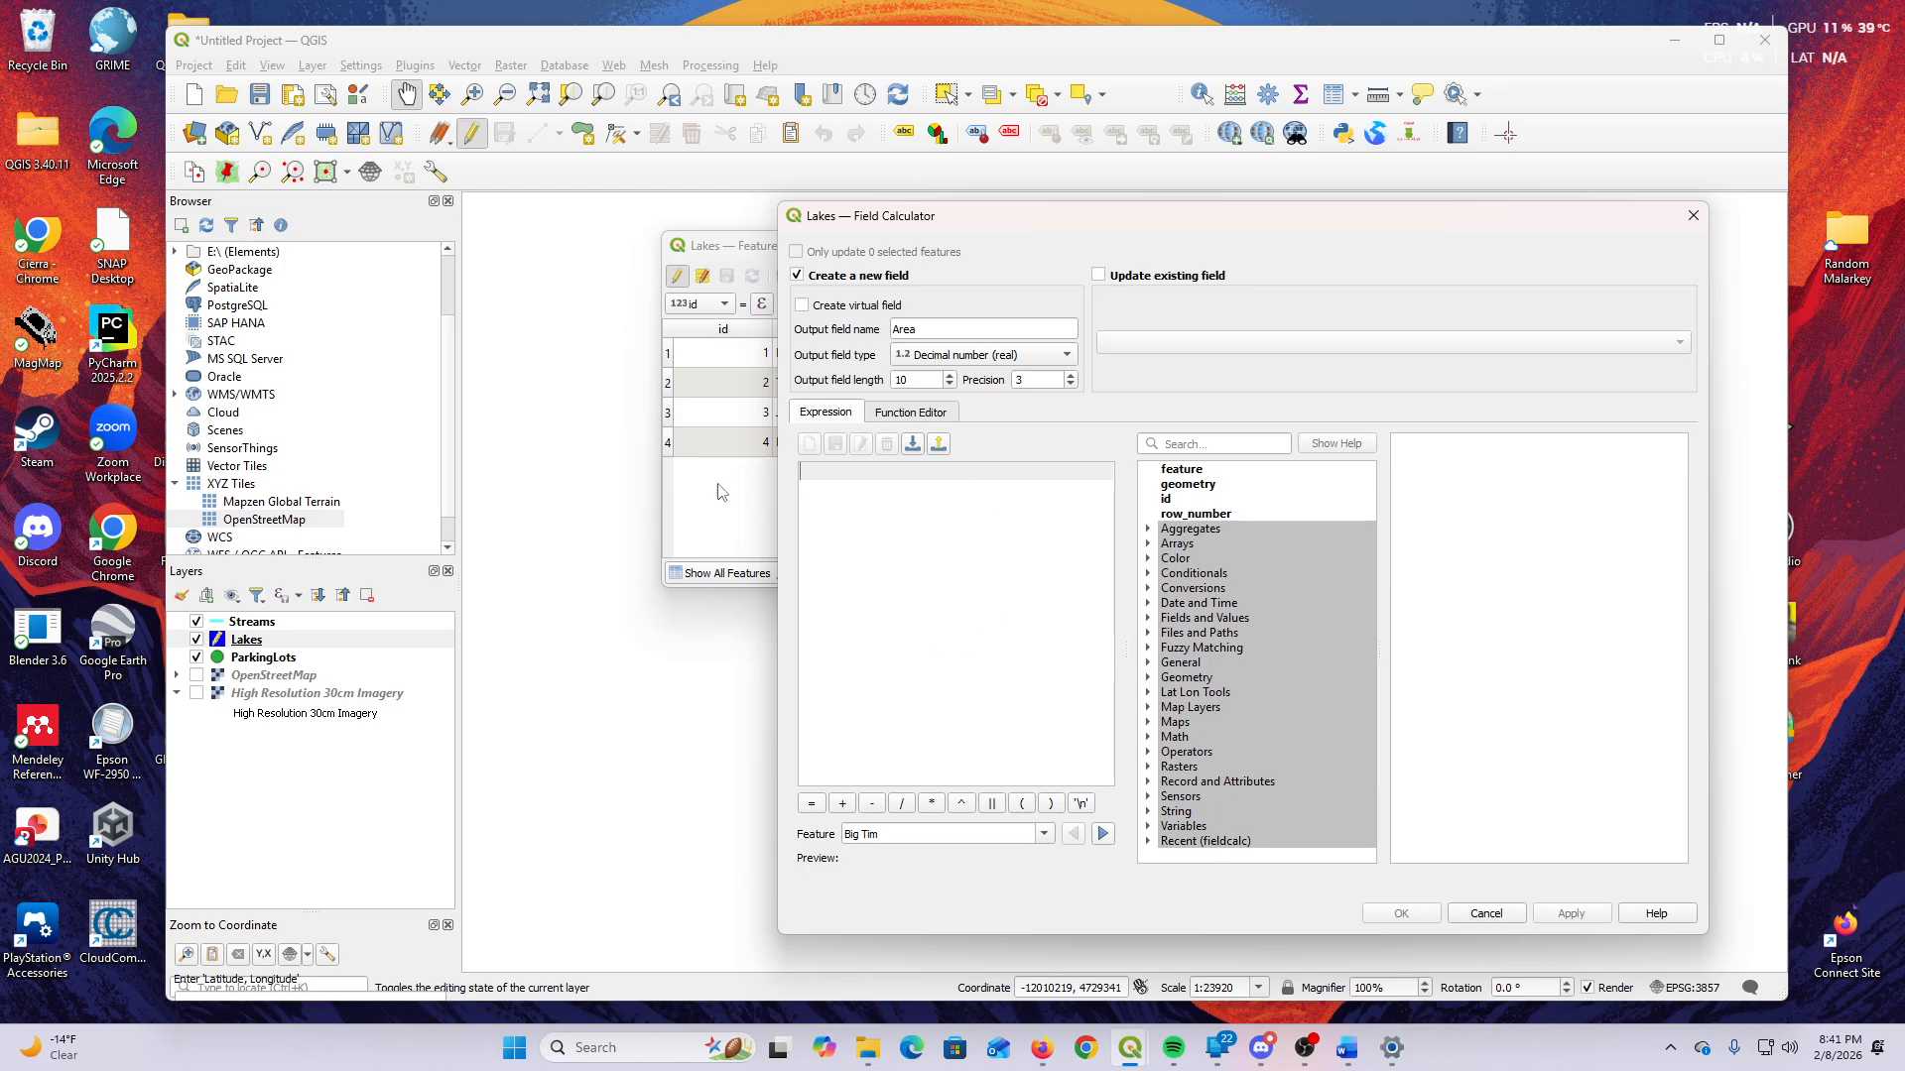
# Show the help for the Geometry function group and expand the group to list its functions.
pyautogui.click(1148, 679)
pyautogui.click(1148, 679)
pyautogui.click(1200, 680)
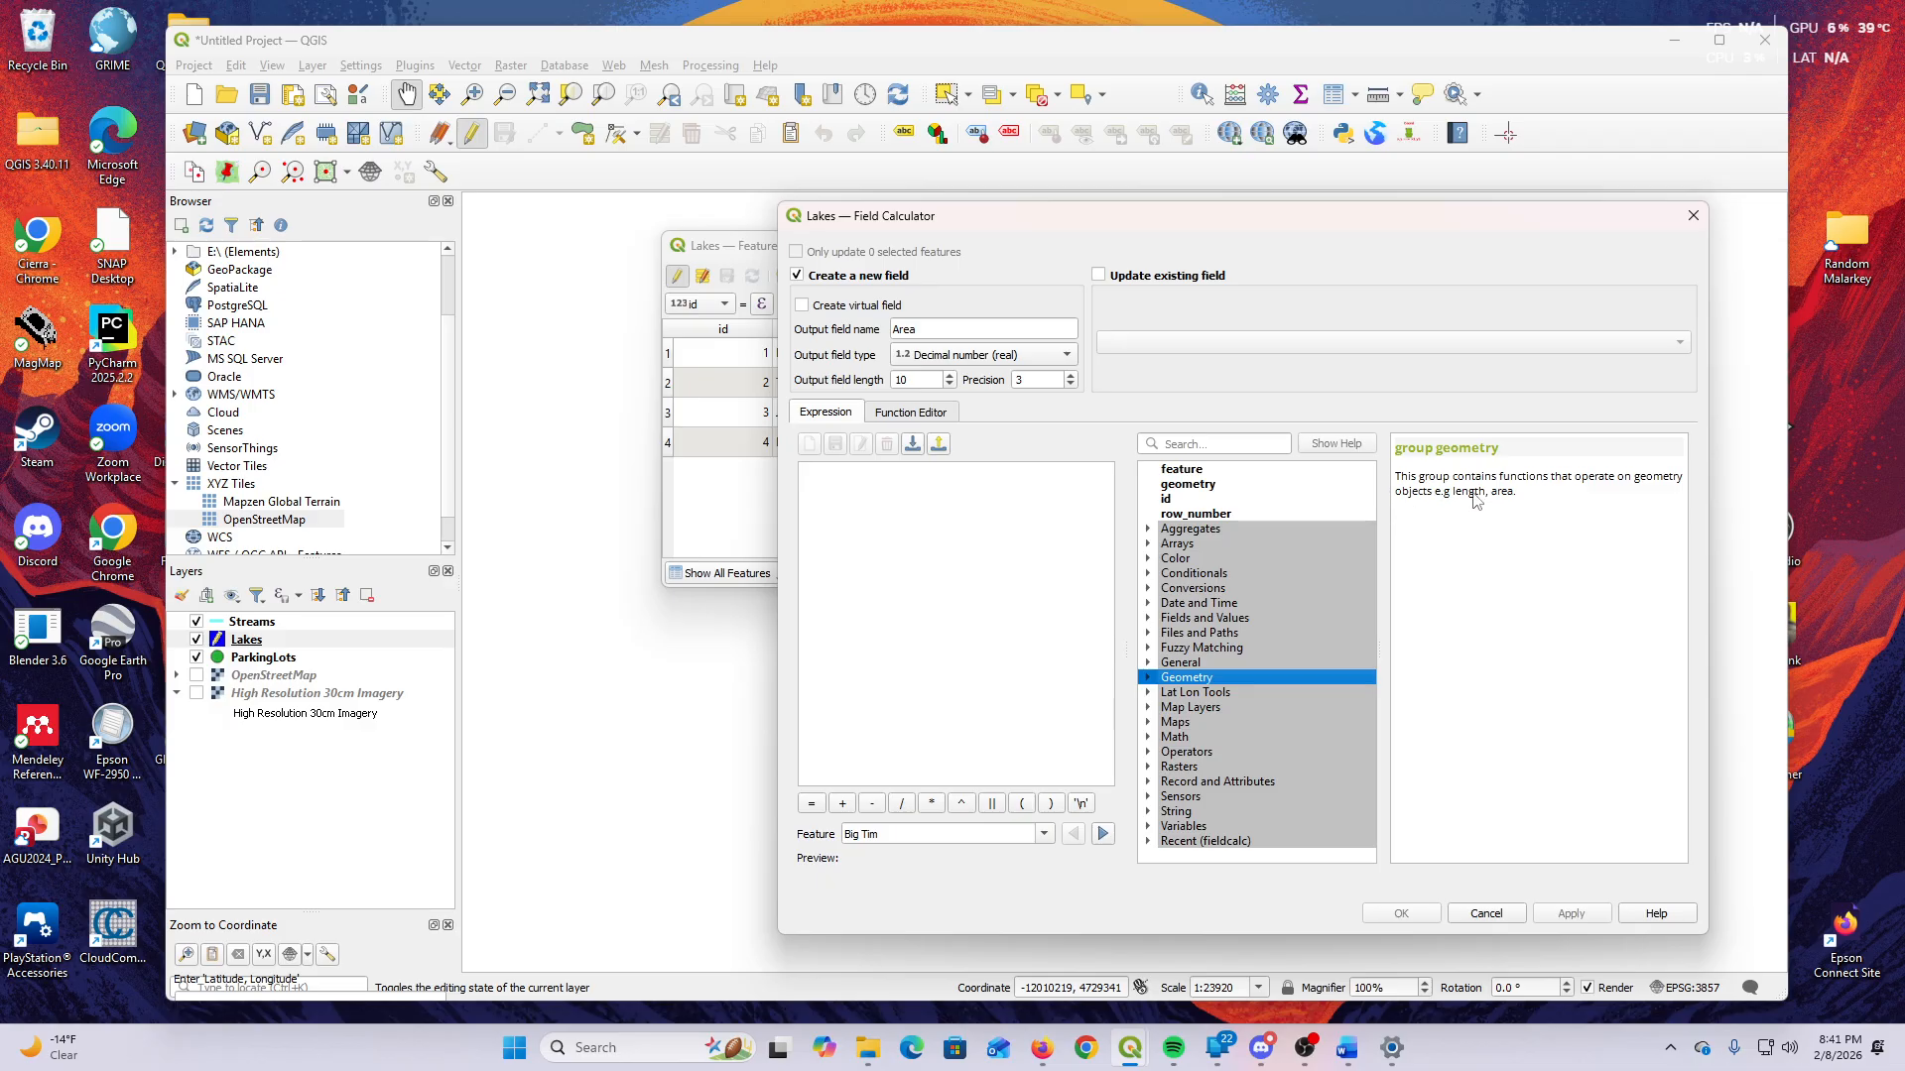
pyautogui.click(1148, 679)
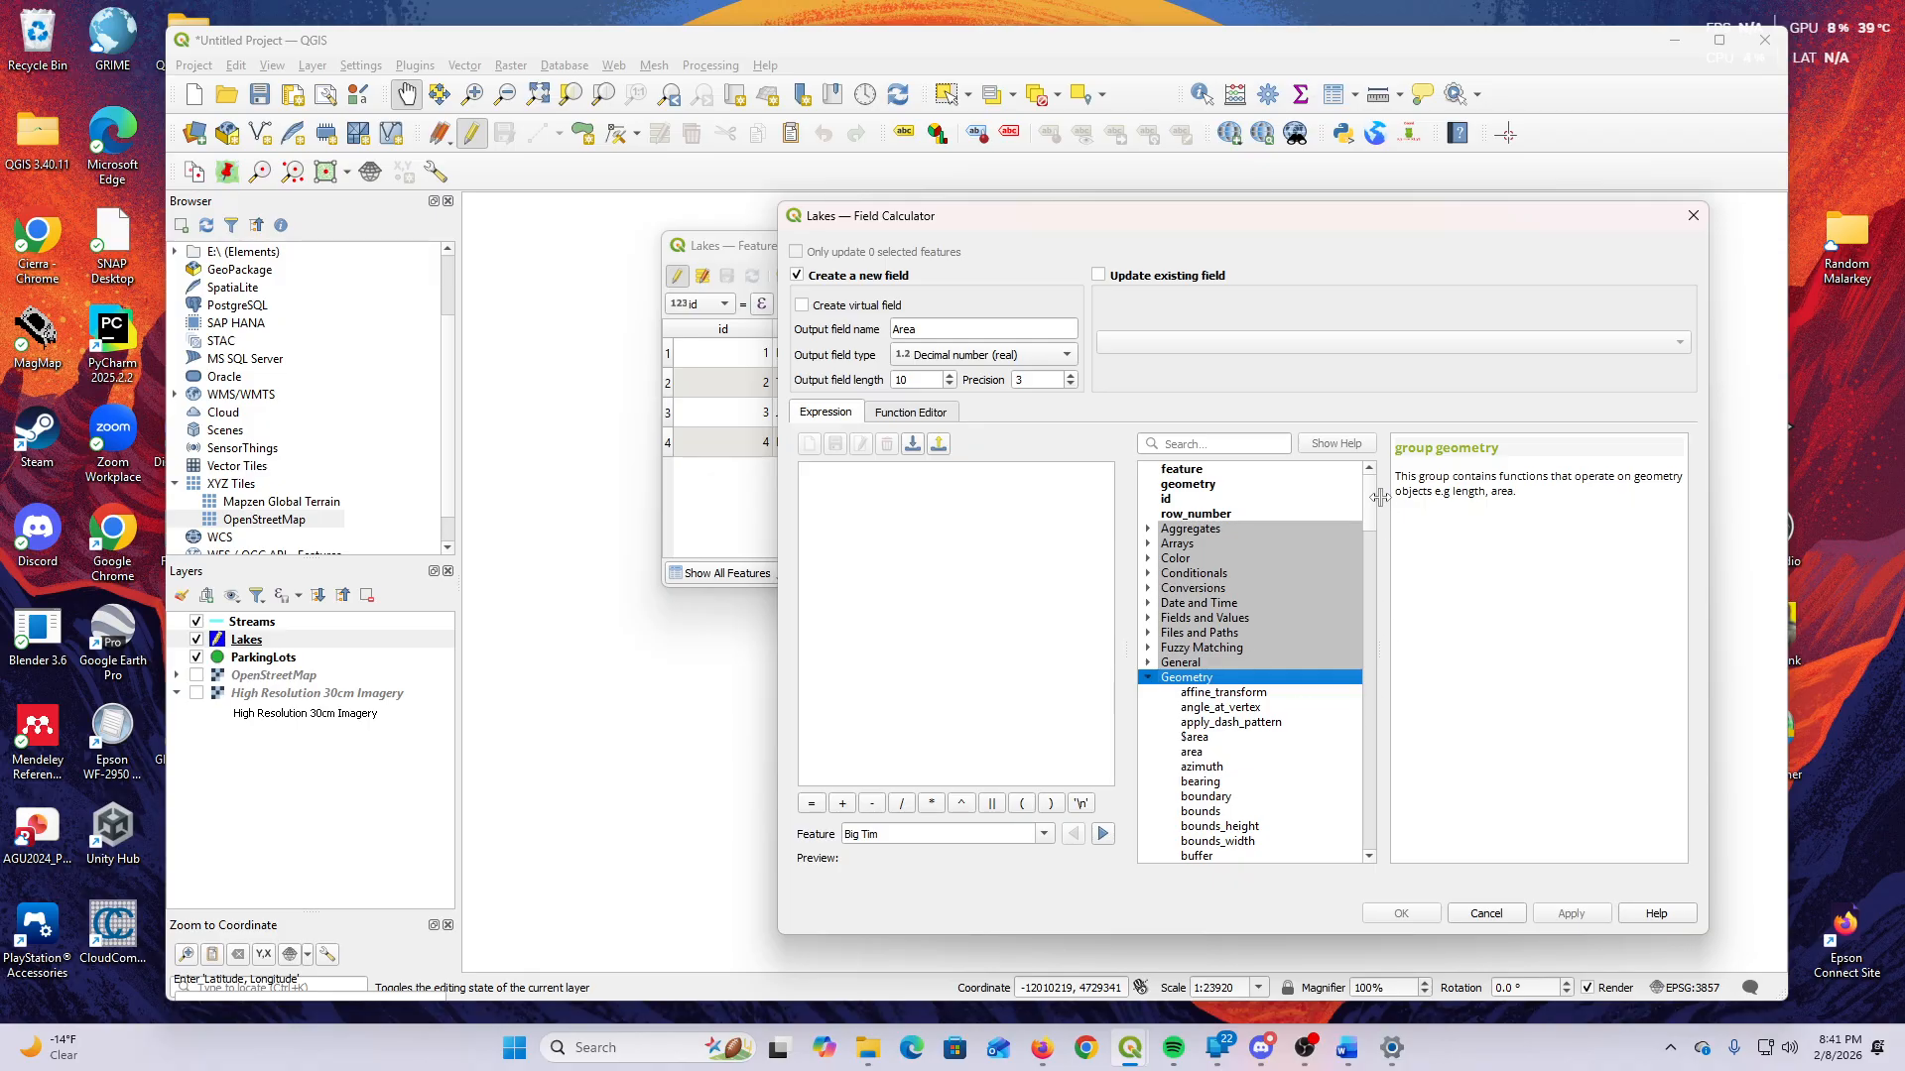
# Compare the help texts of the $area and area functions, reading how each handles planimetric and ellipsoidal calculations and units.
pyautogui.scroll(-1, 1377, 513)
pyautogui.moveTo(1374, 514); pyautogui.dragTo(1370, 537)
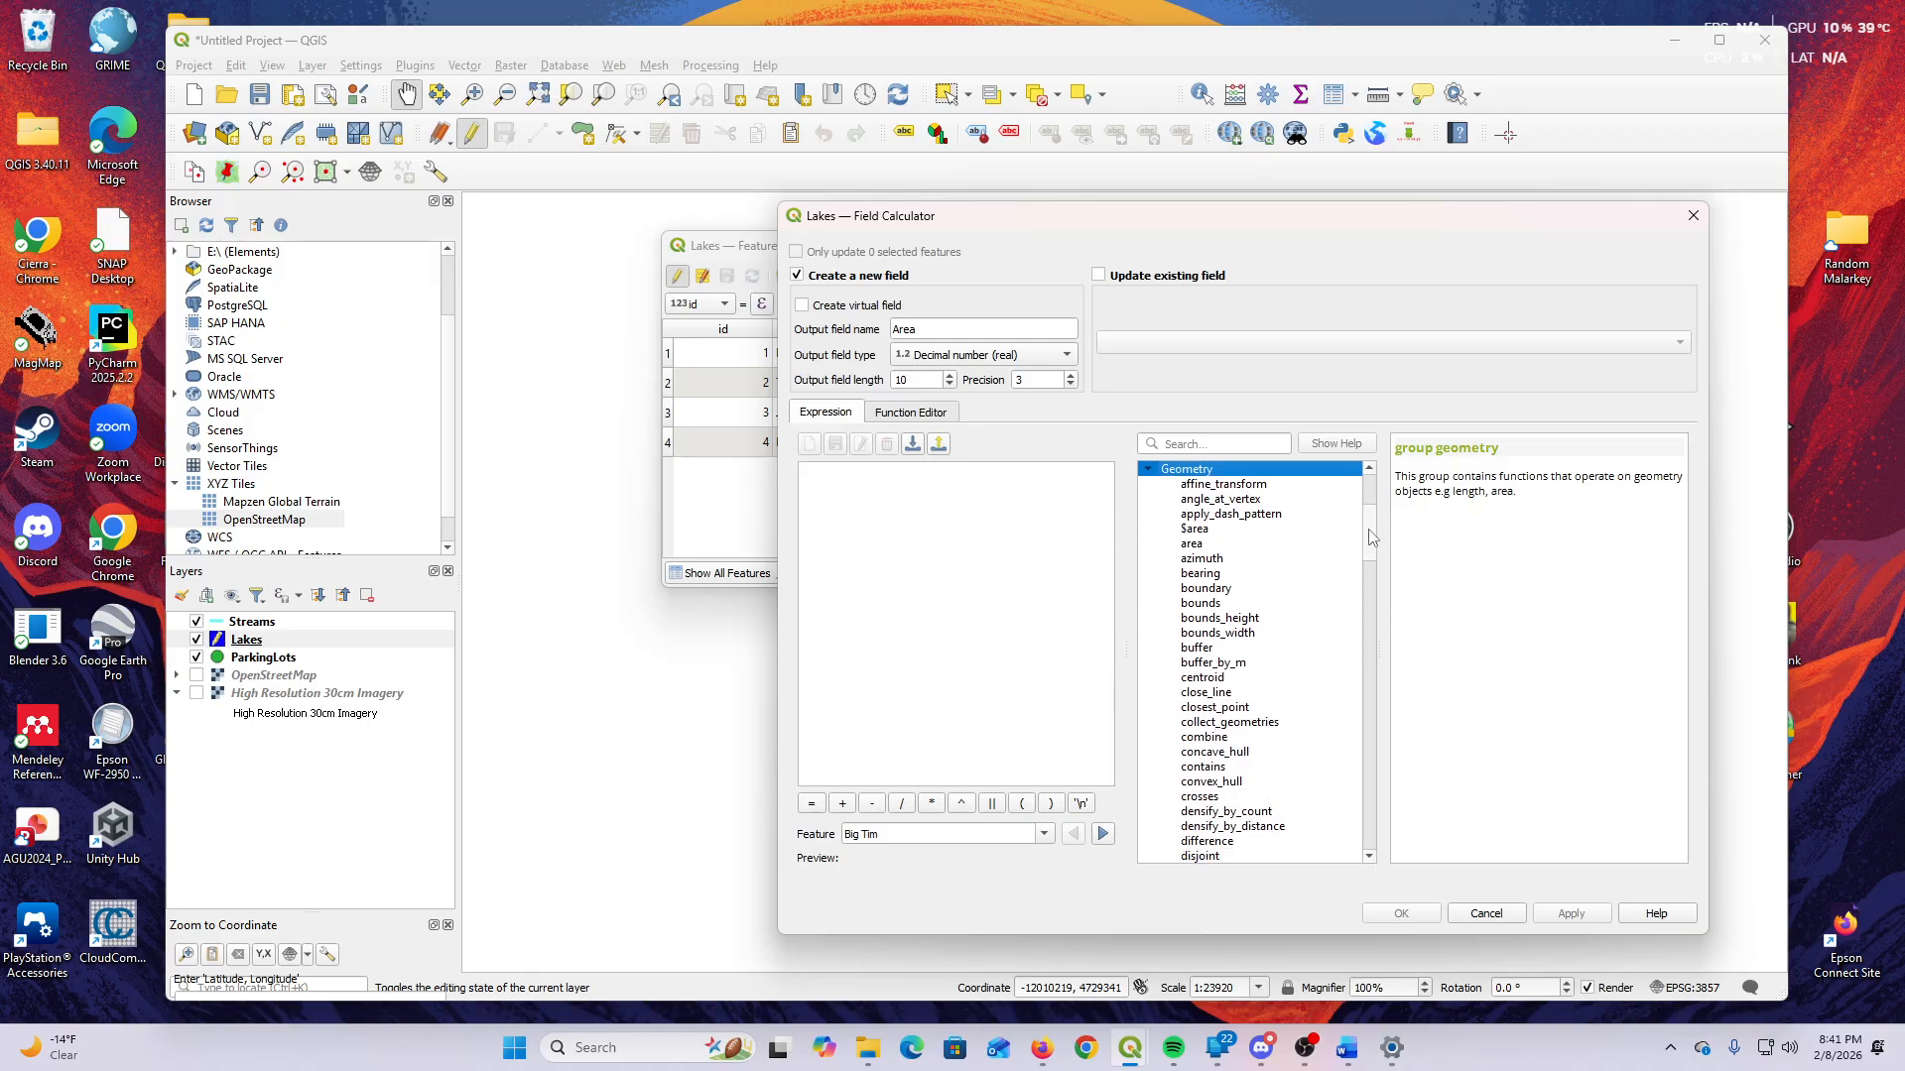
pyautogui.click(1195, 544)
pyautogui.click(1200, 530)
pyautogui.click(1212, 543)
pyautogui.click(1200, 529)
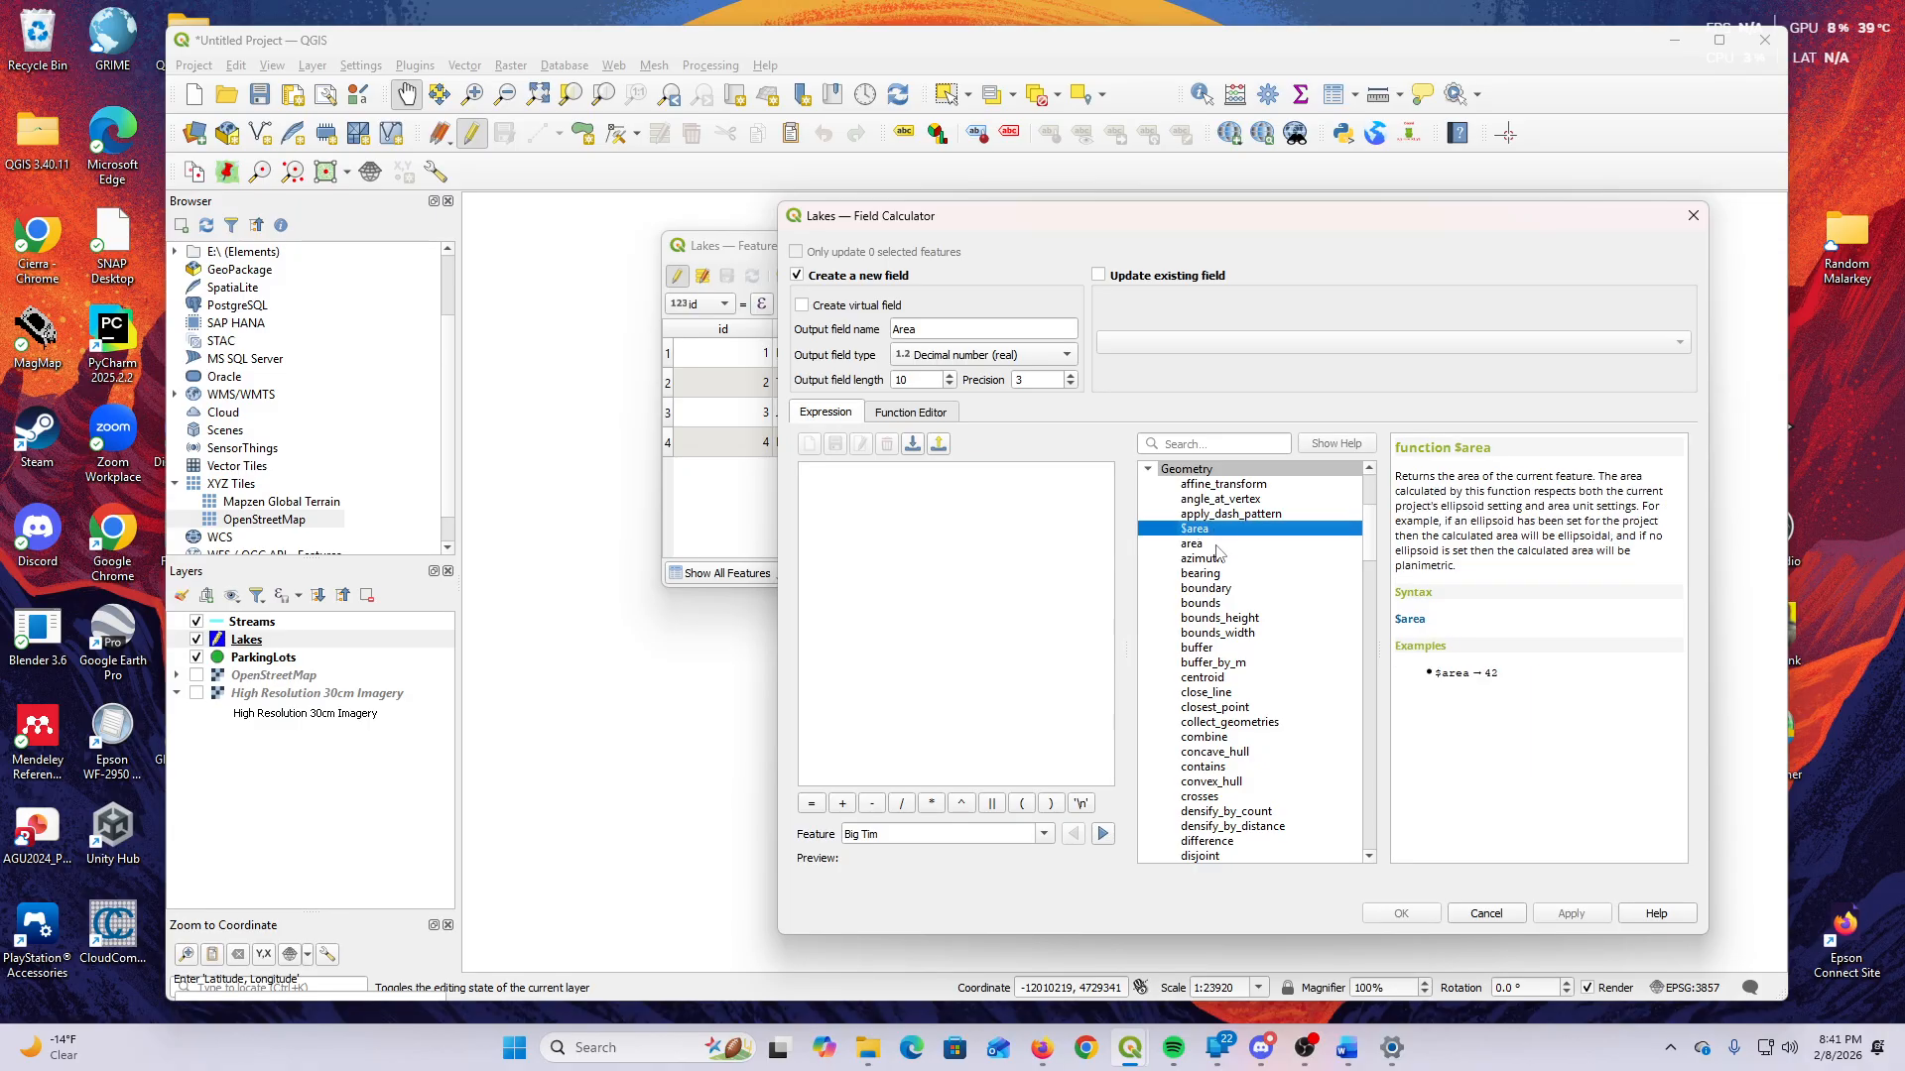
pyautogui.click(1212, 543)
pyautogui.click(1181, 529)
pyautogui.click(1216, 545)
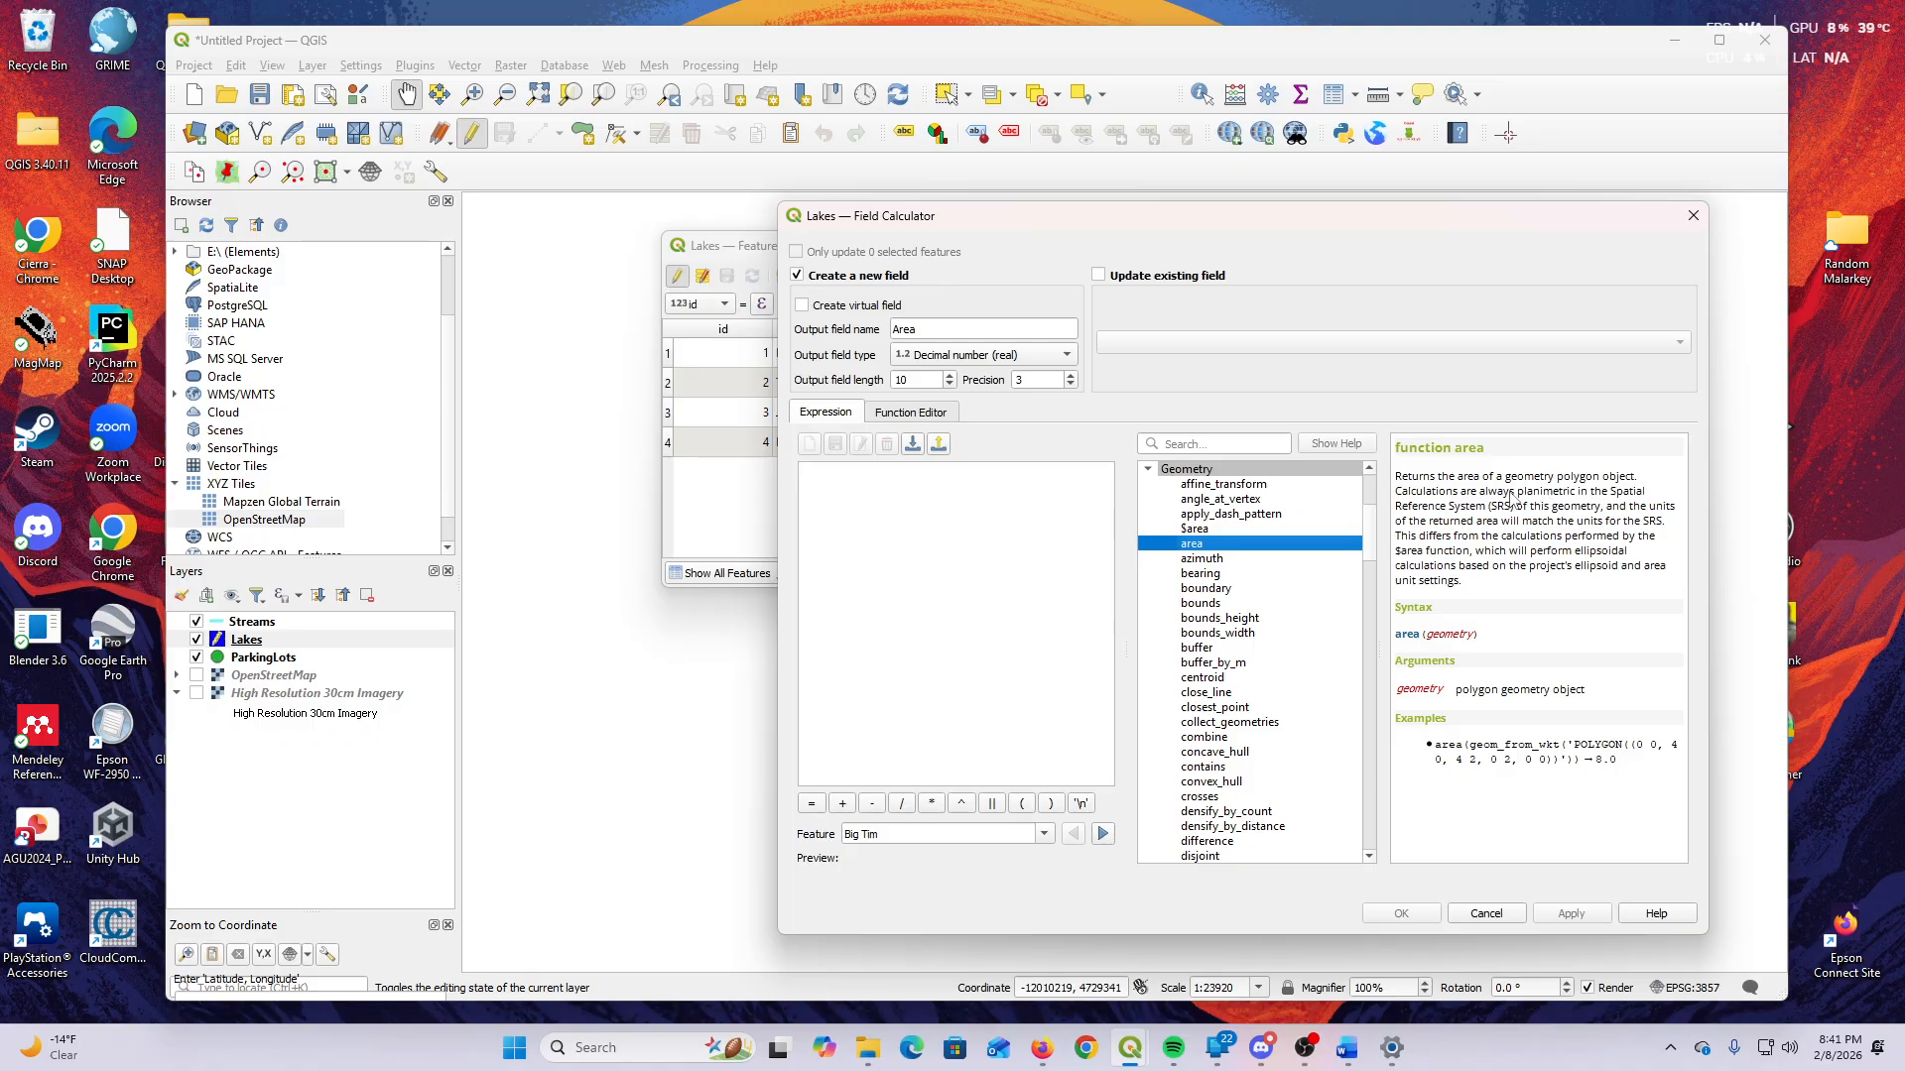
pyautogui.moveTo(1517, 493); pyautogui.dragTo(1672, 529)
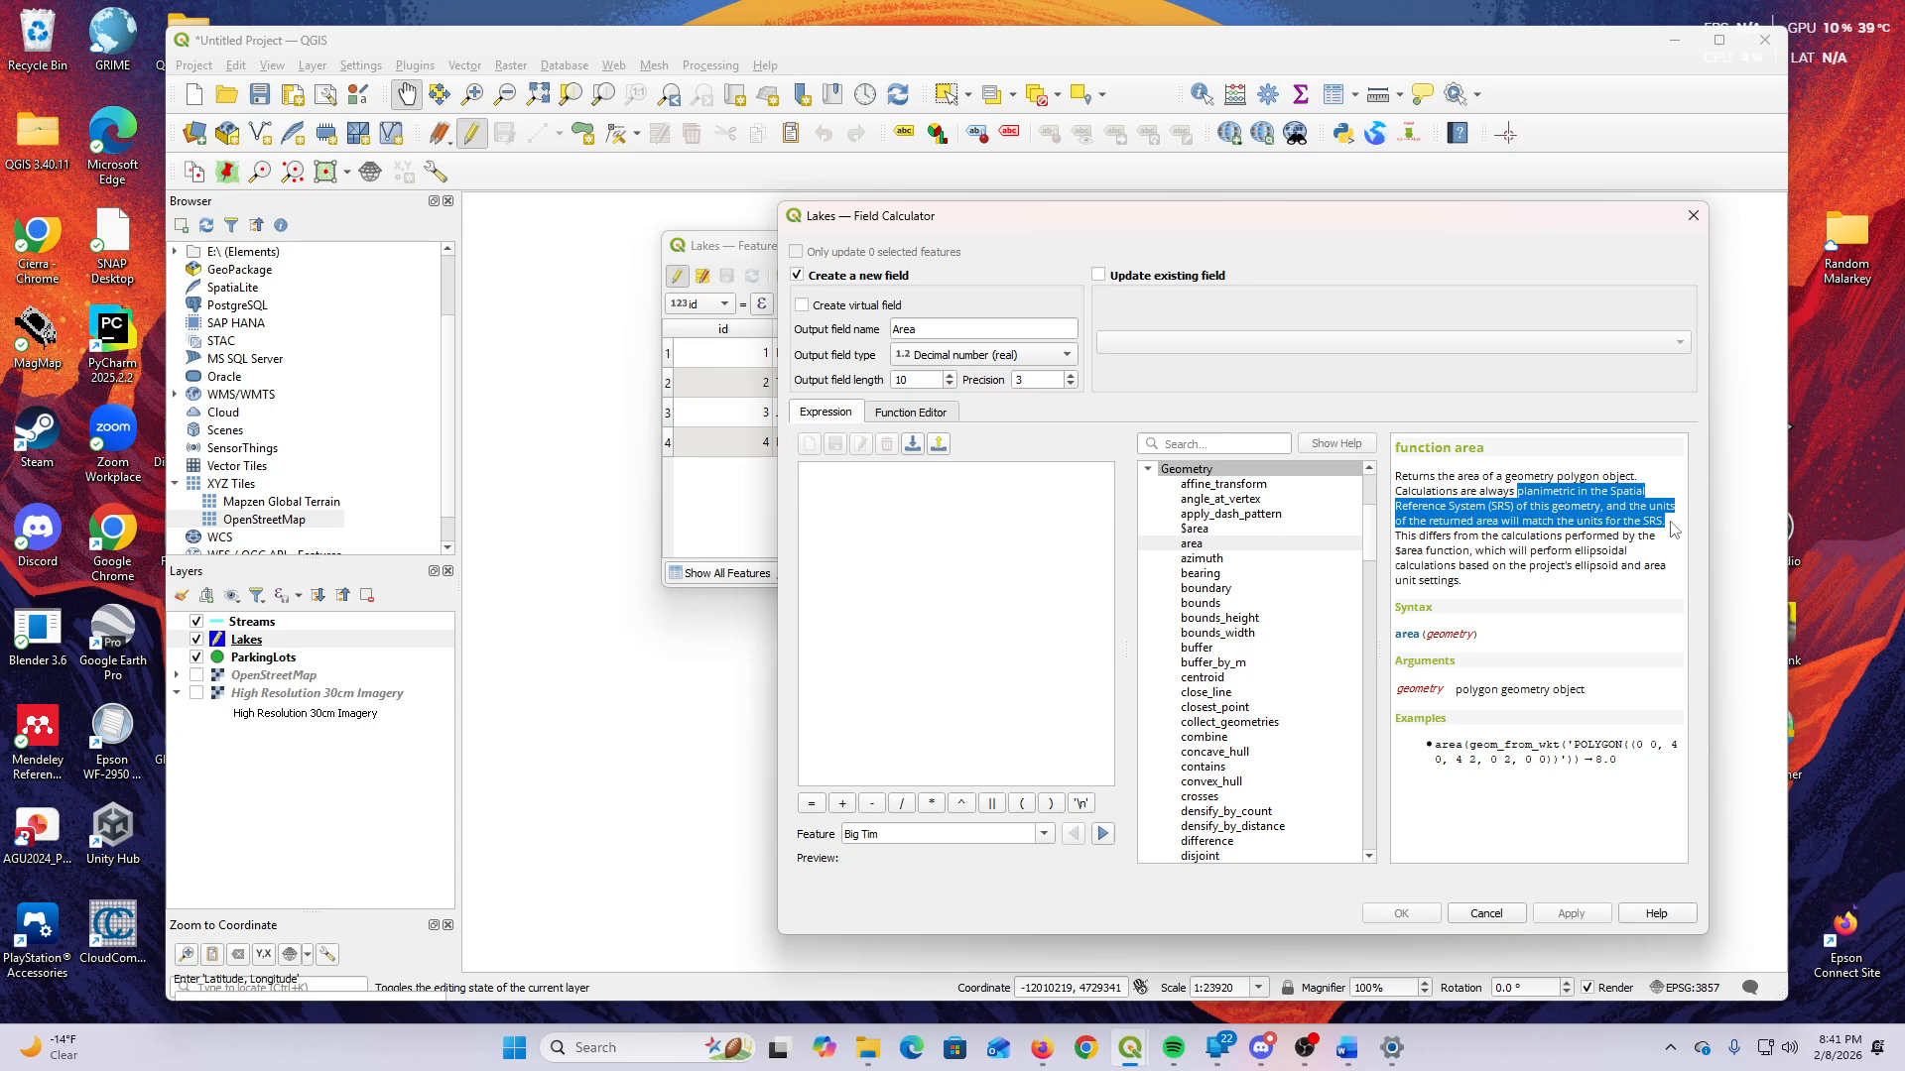
pyautogui.moveTo(1400, 537)
pyautogui.mouseDown()
pyautogui.moveTo(1633, 548)
pyautogui.moveTo(1400, 553)
pyautogui.mouseUp()
pyautogui.click(1400, 555)
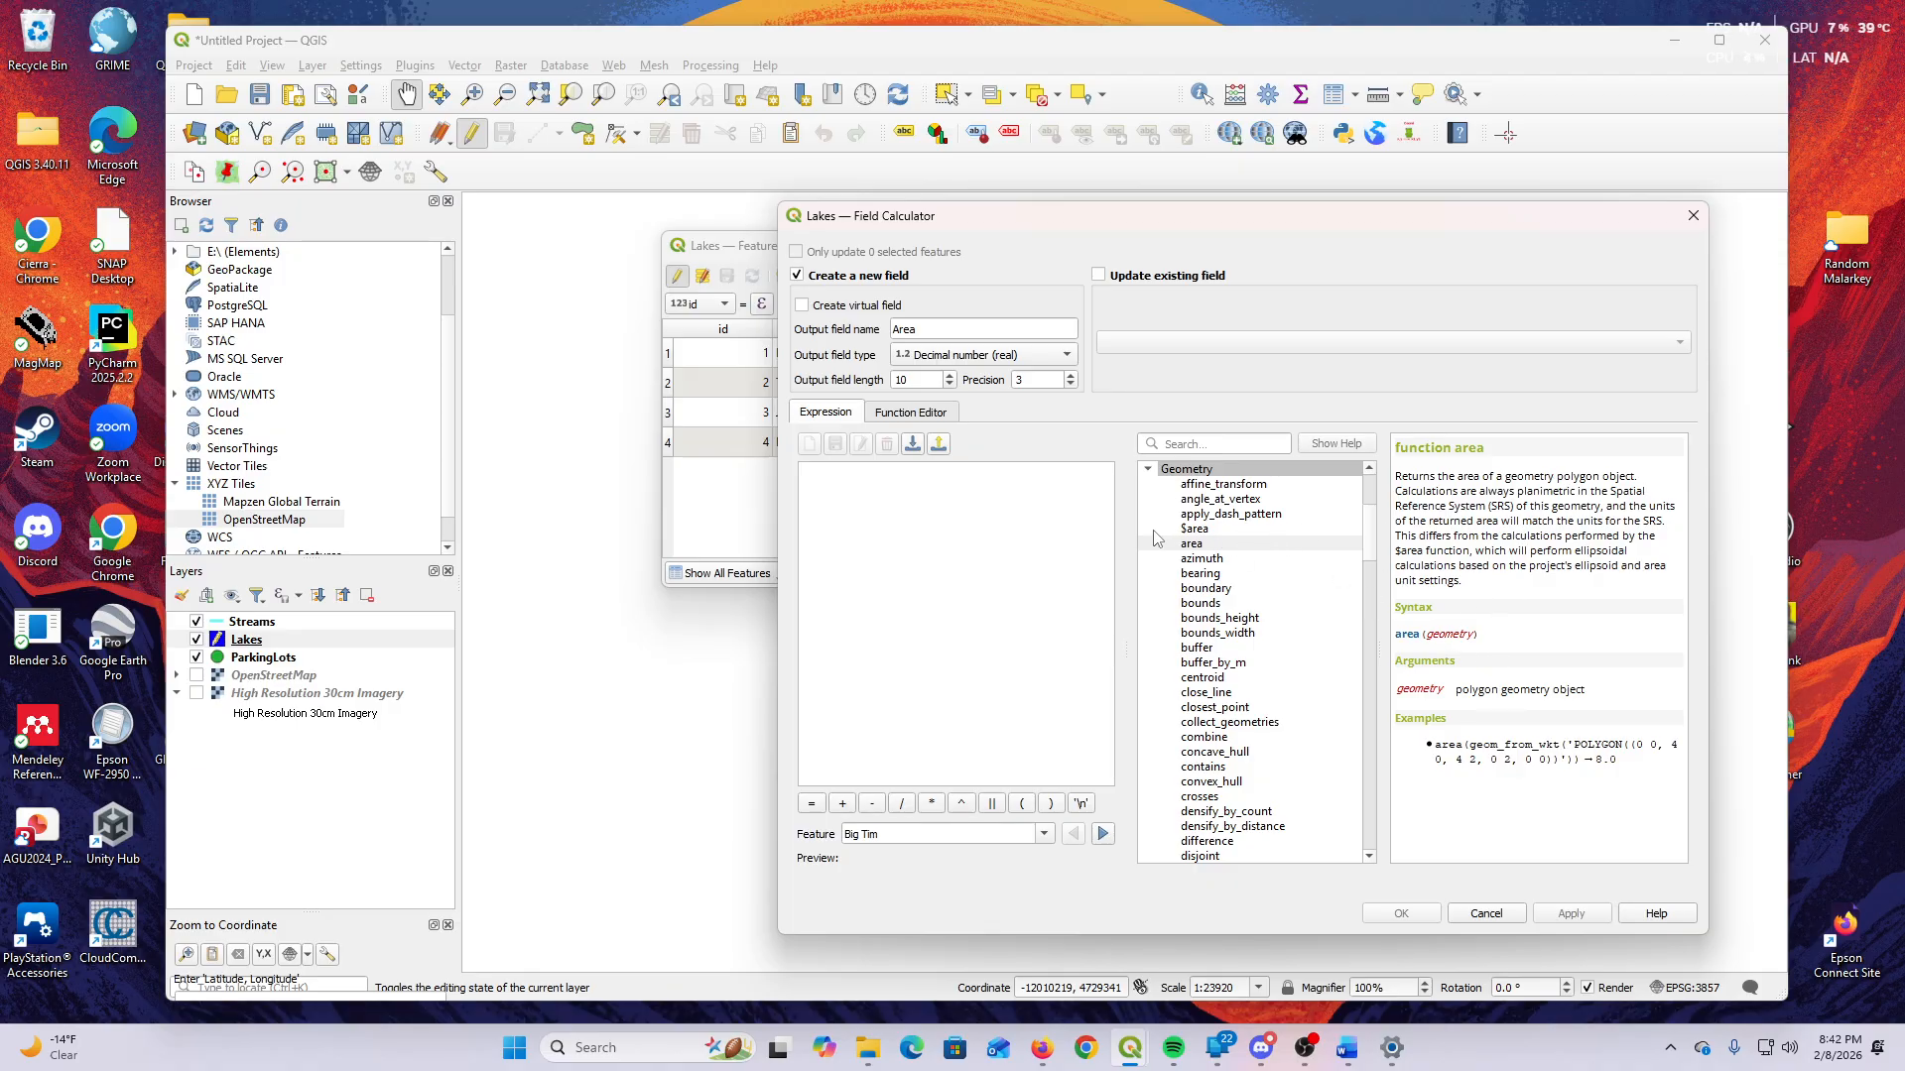
# Insert the $area function as the field's expression and check its preview for the current feature.
pyautogui.click(1217, 532)
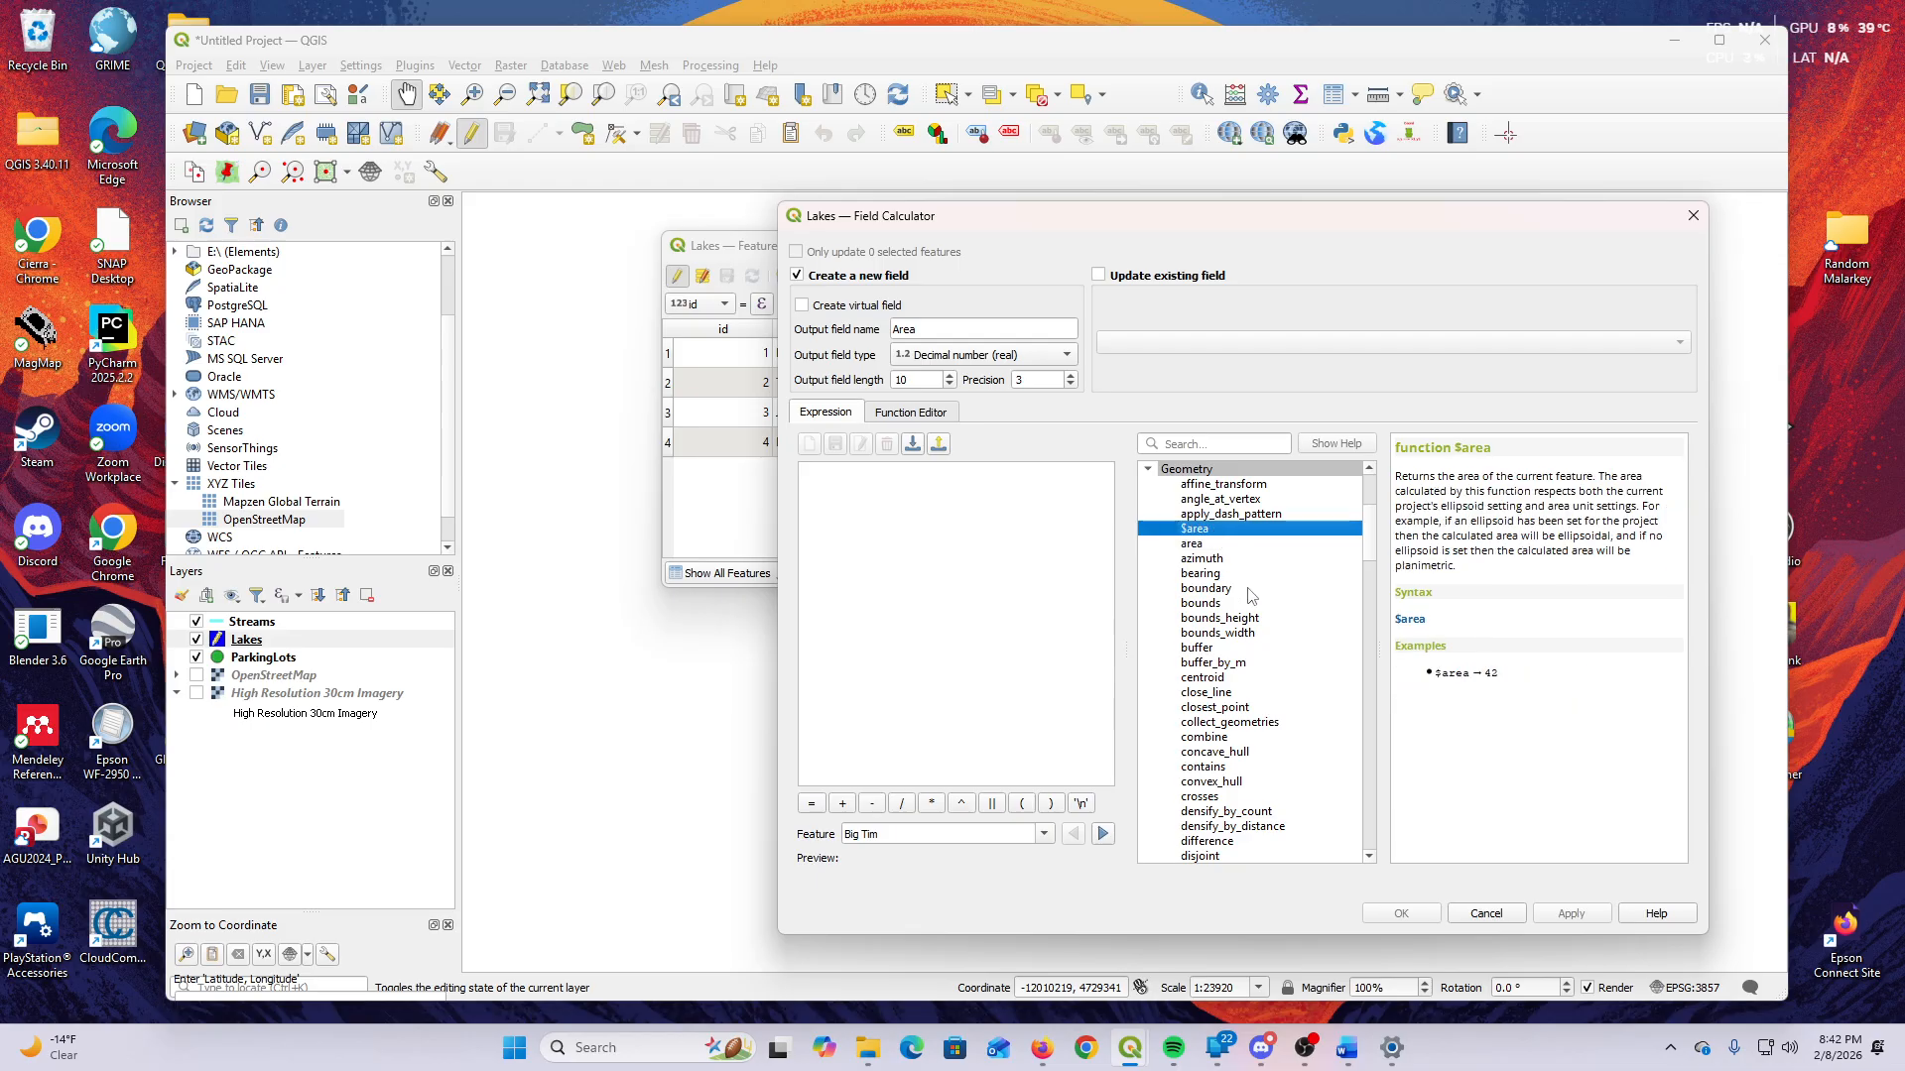
pyautogui.doubleClick(1230, 532)
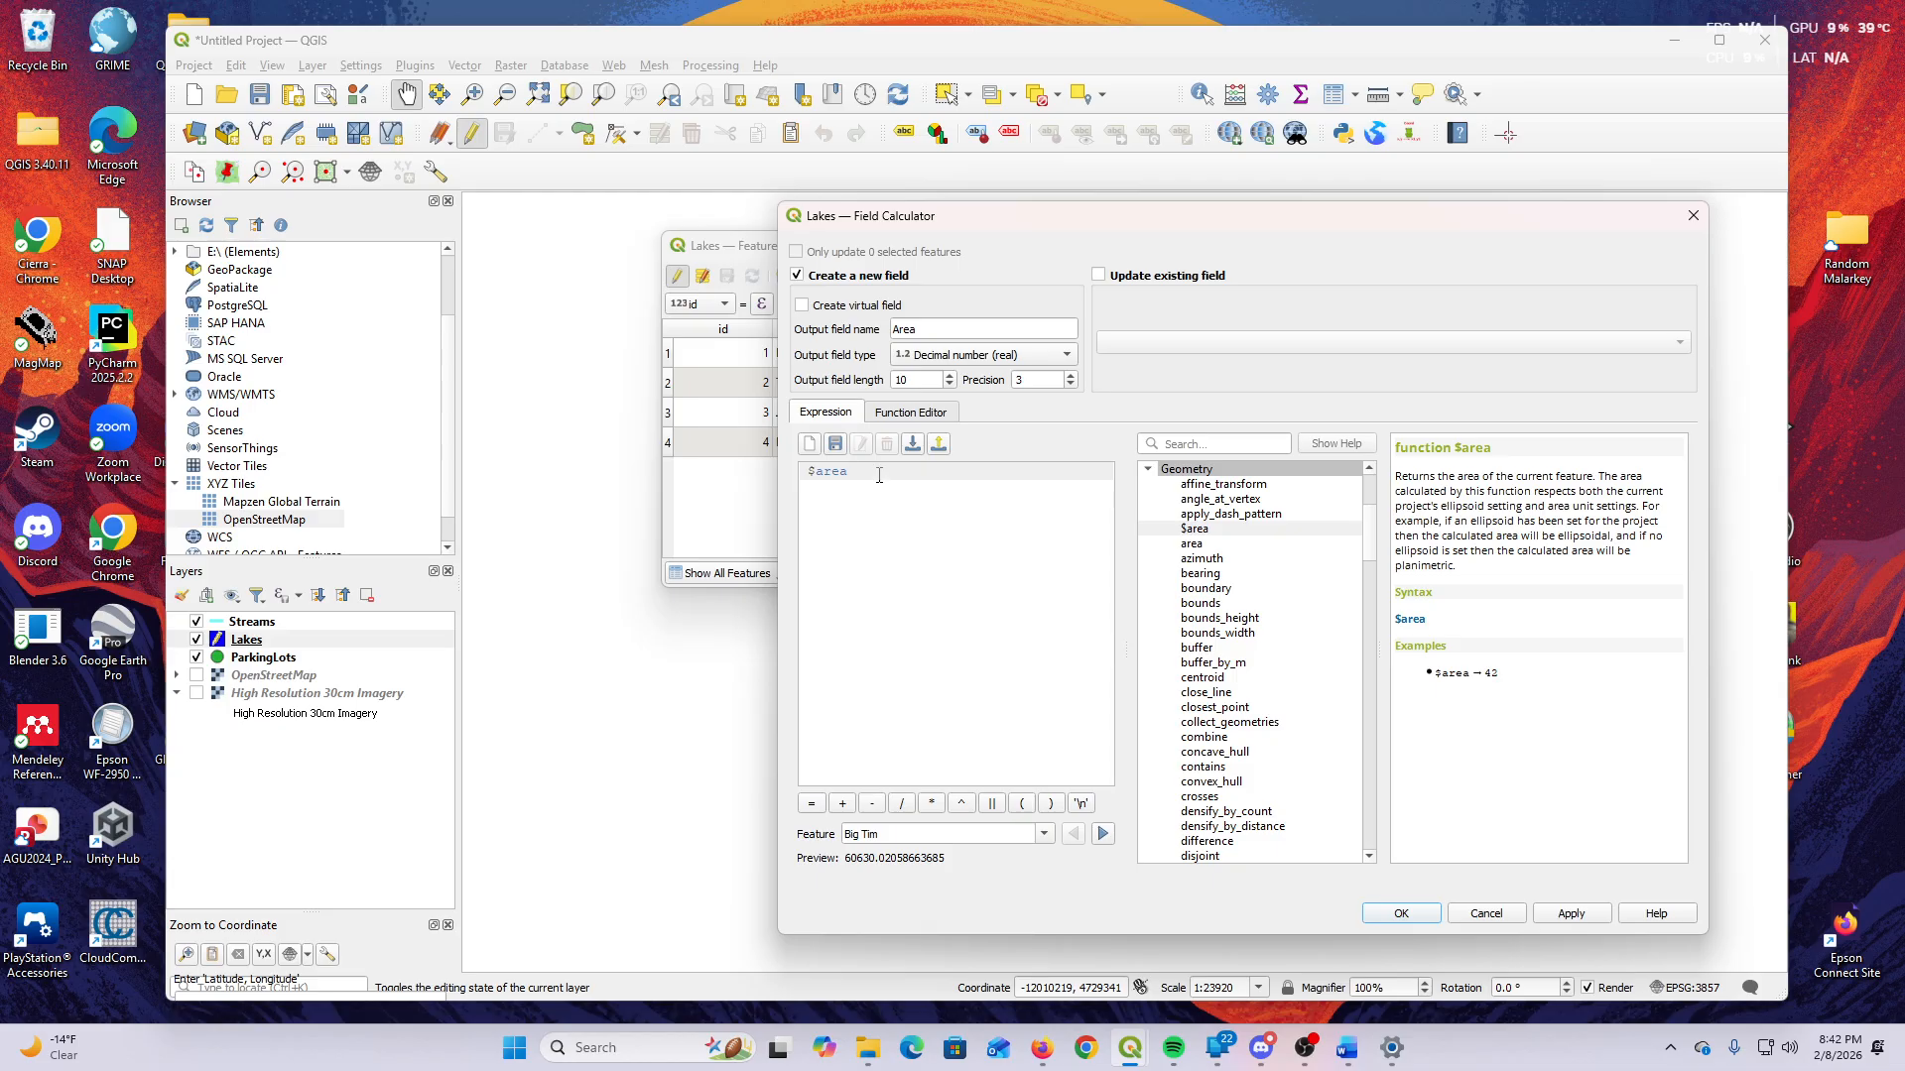
pyautogui.click(850, 861)
pyautogui.moveTo(955, 868); pyautogui.dragTo(843, 860)
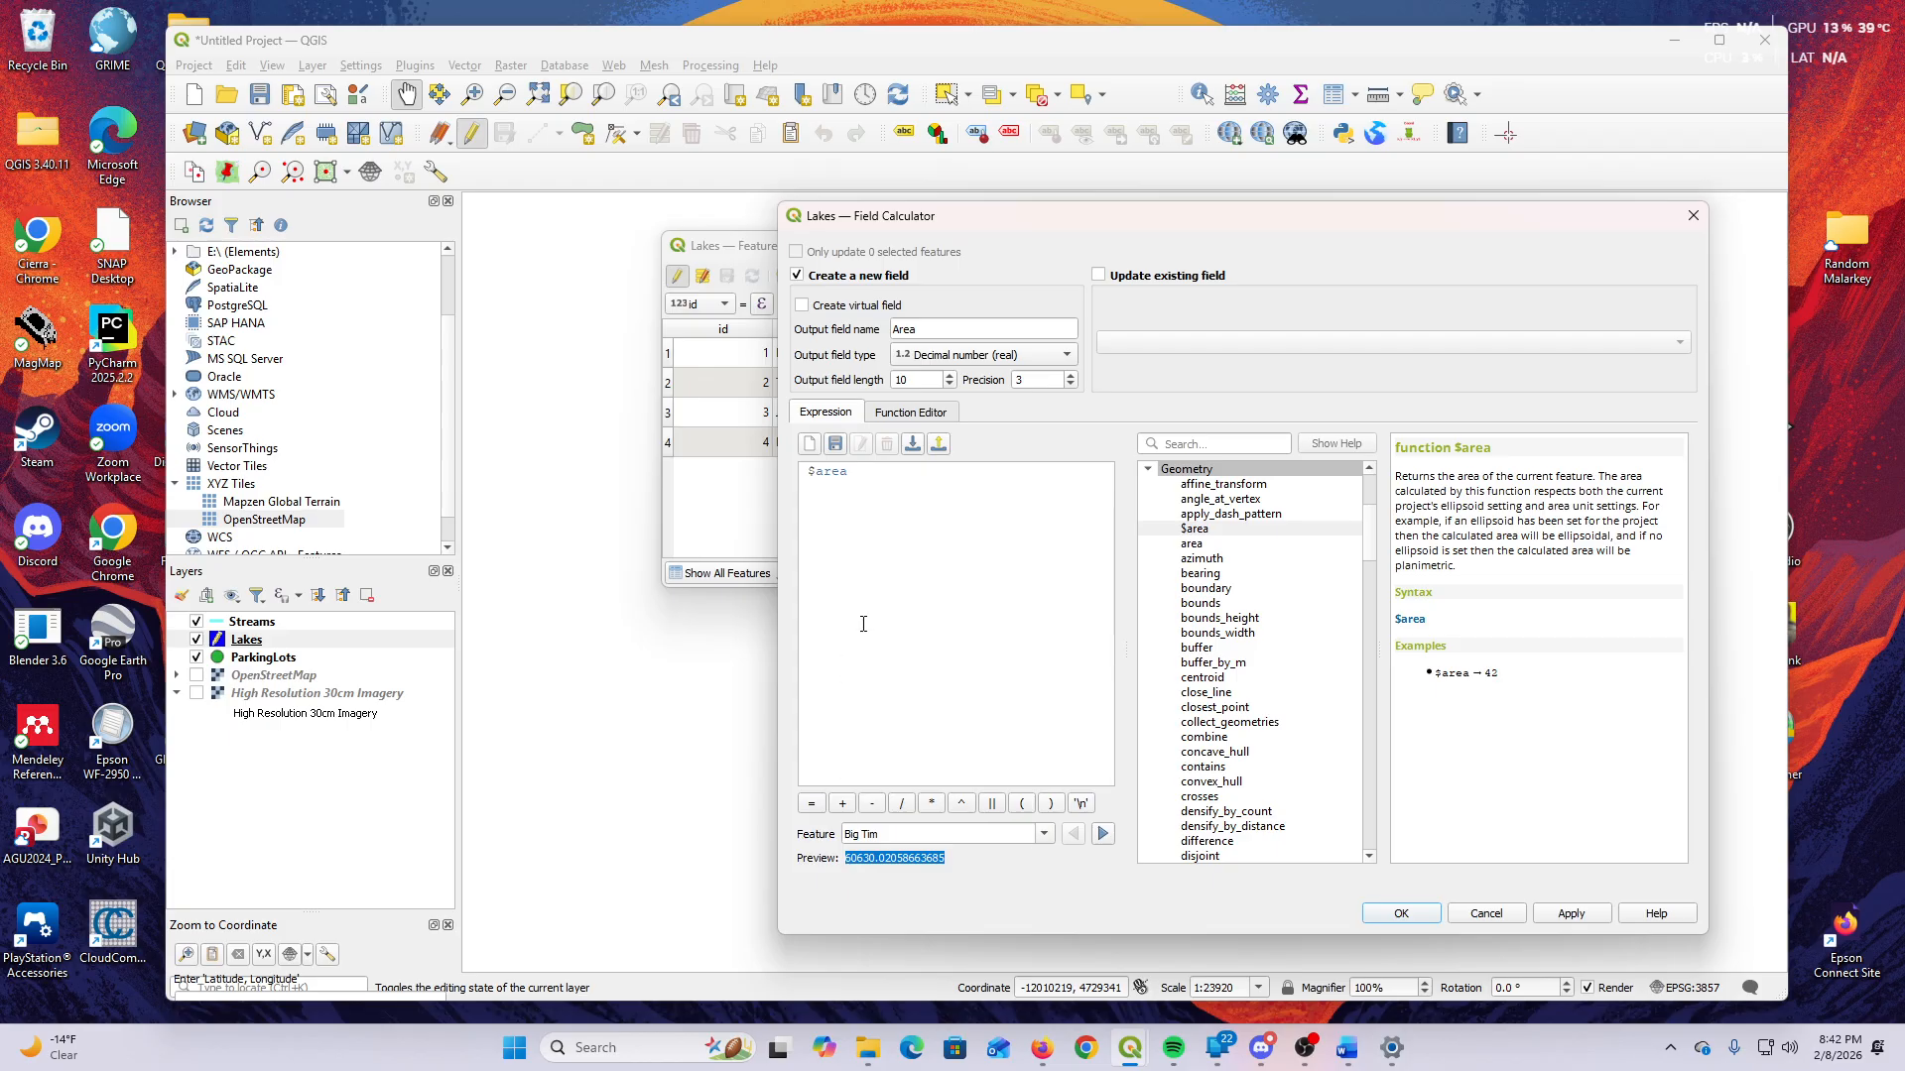
pyautogui.moveTo(814, 474); pyautogui.dragTo(840, 481)
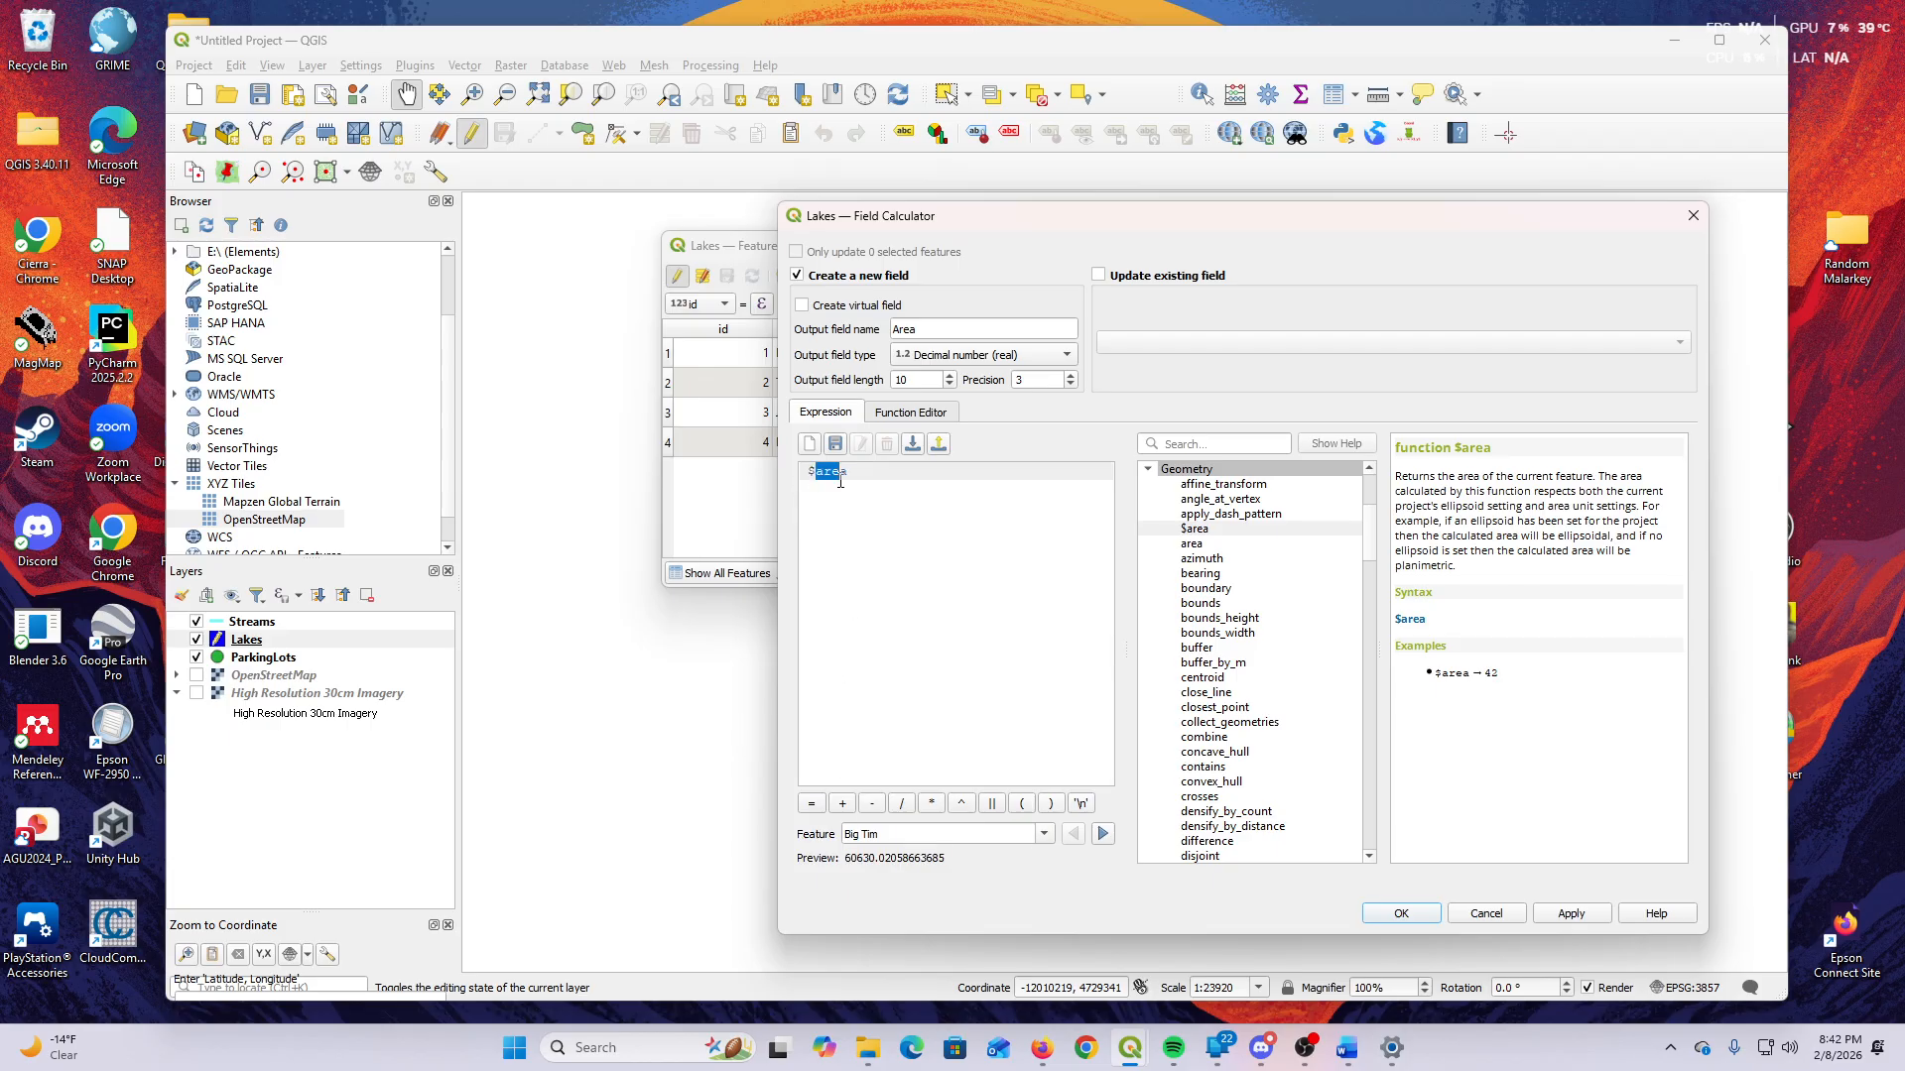
pyautogui.click(1009, 588)
# Narrow the Field Calculator to uncover the attribute table, create the Area field, and close the calculator.
pyautogui.moveTo(779, 674); pyautogui.dragTo(1004, 655)
pyautogui.click(1570, 912)
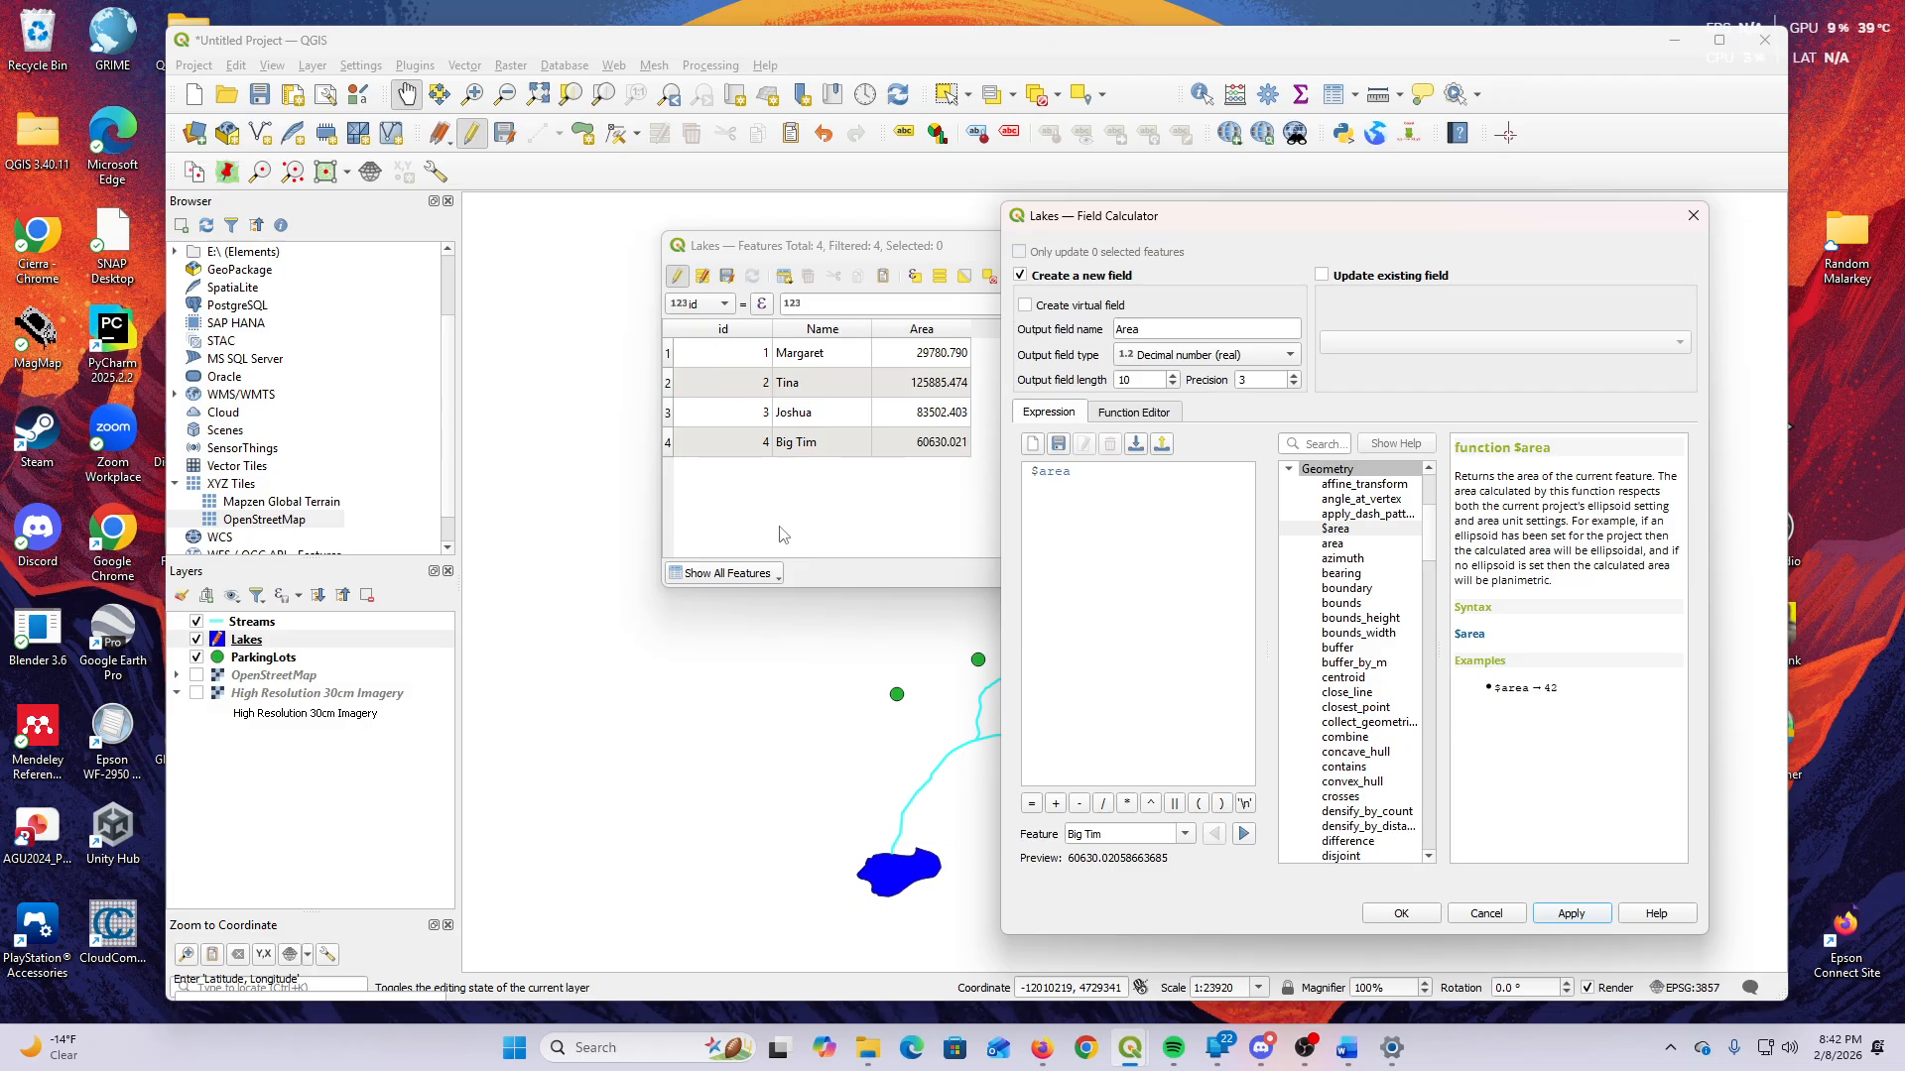
pyautogui.click(1400, 913)
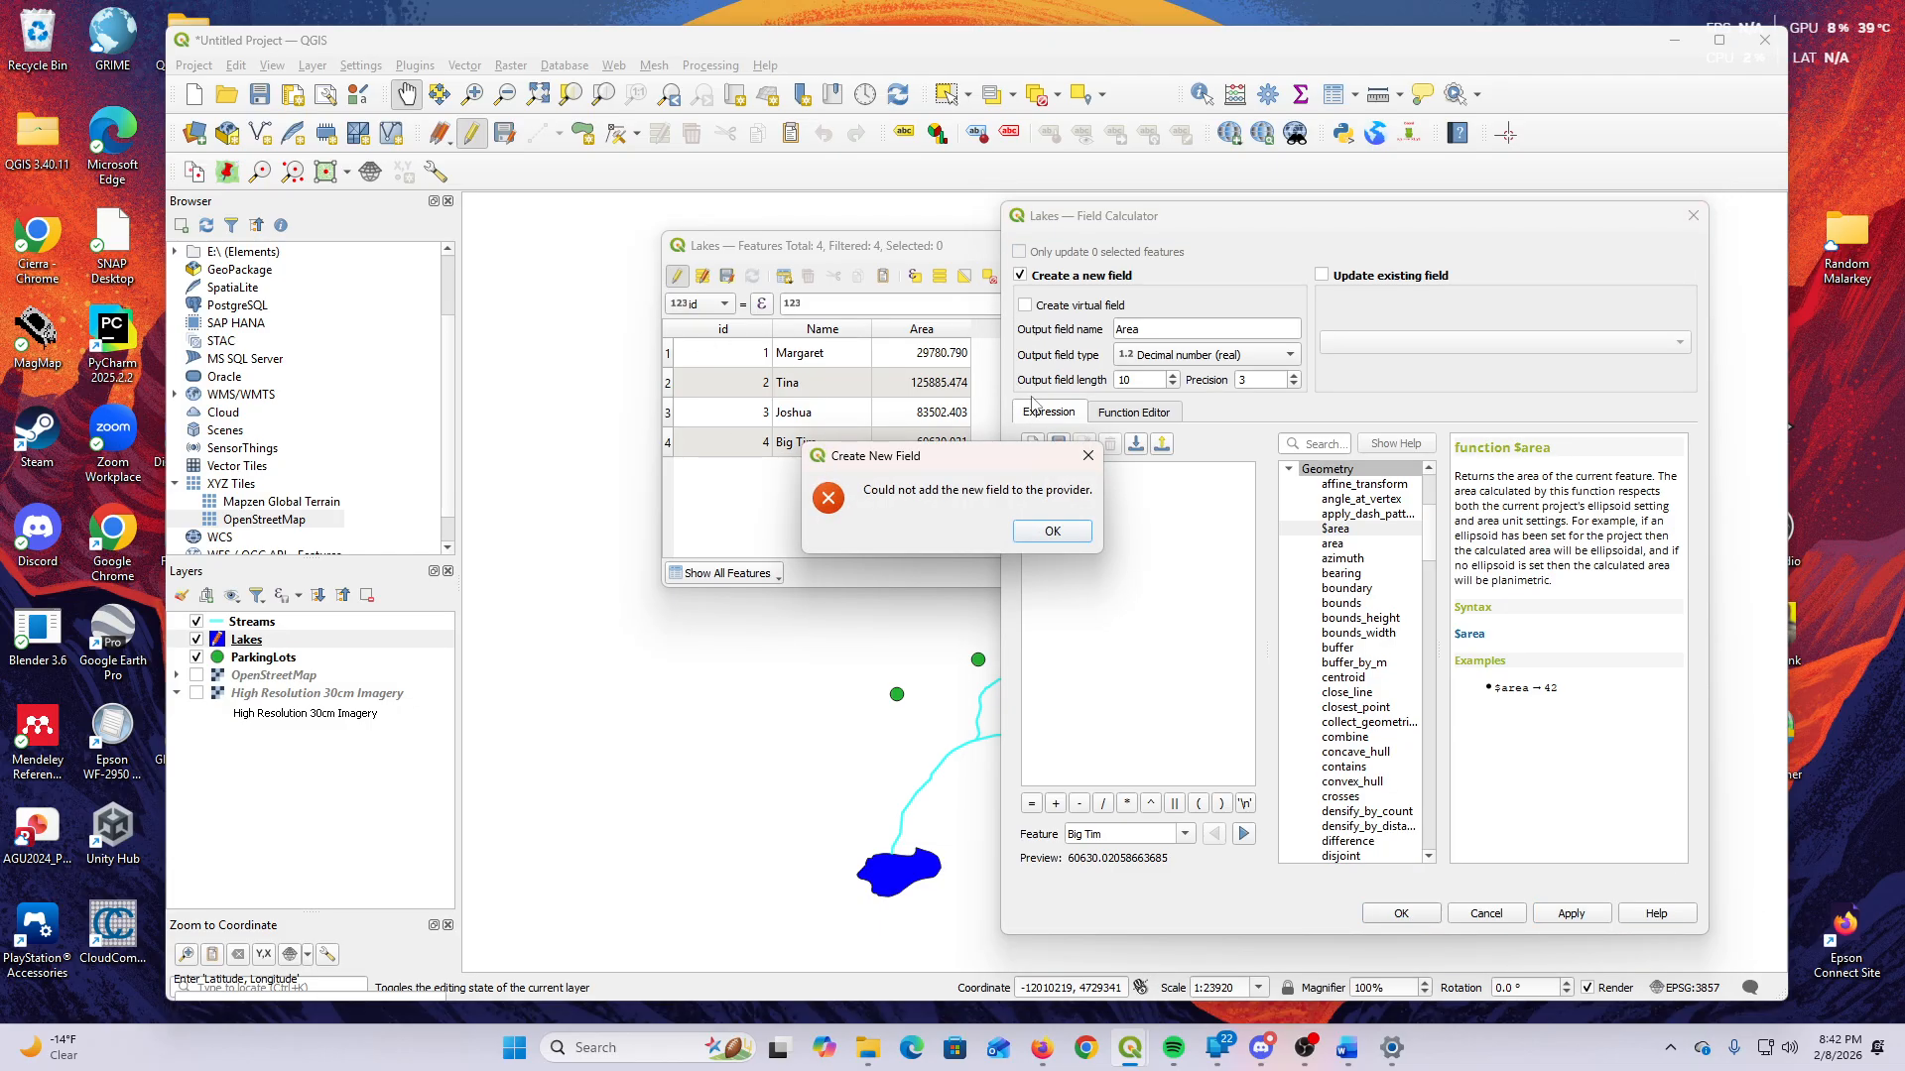
pyautogui.click(1071, 536)
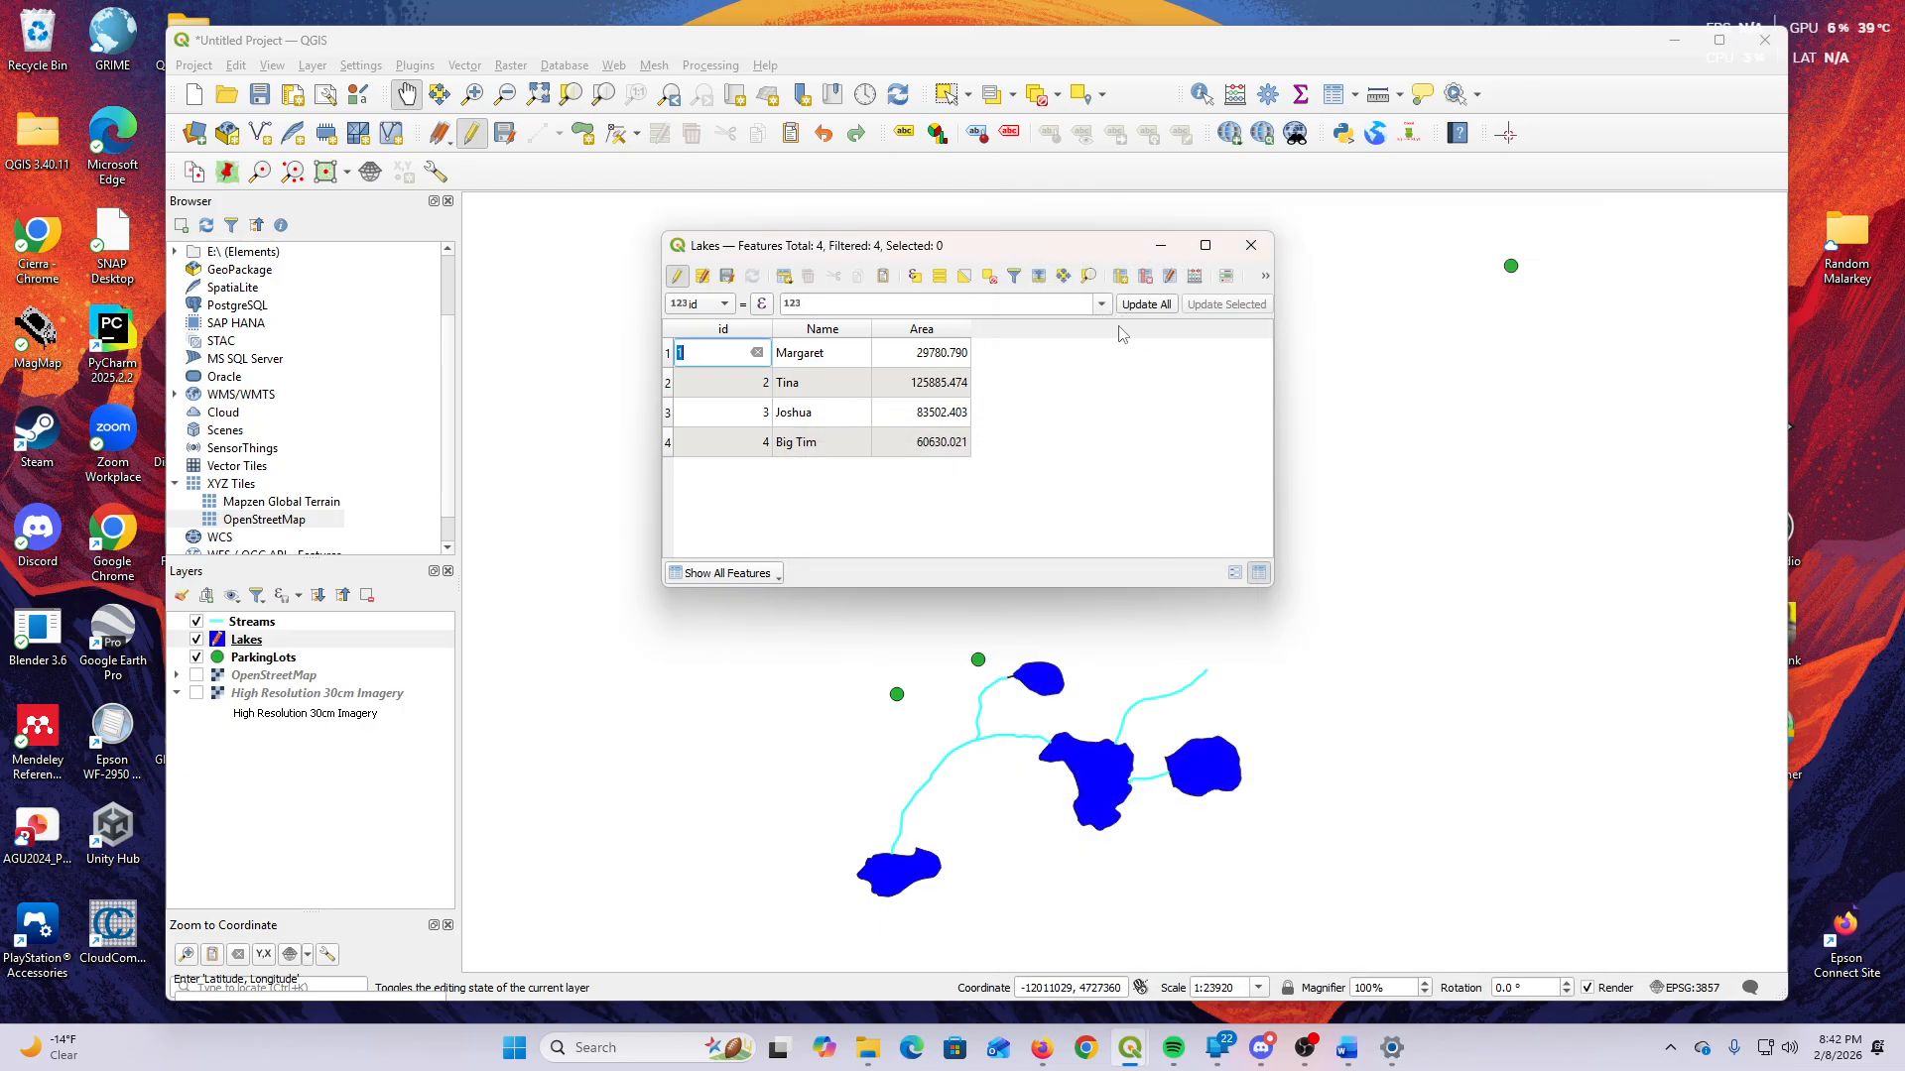
# Review the new lake areas, save the edits, and end editing of the Lakes layer, closing its attribute table.
pyautogui.click(915, 359)
pyautogui.click(921, 385)
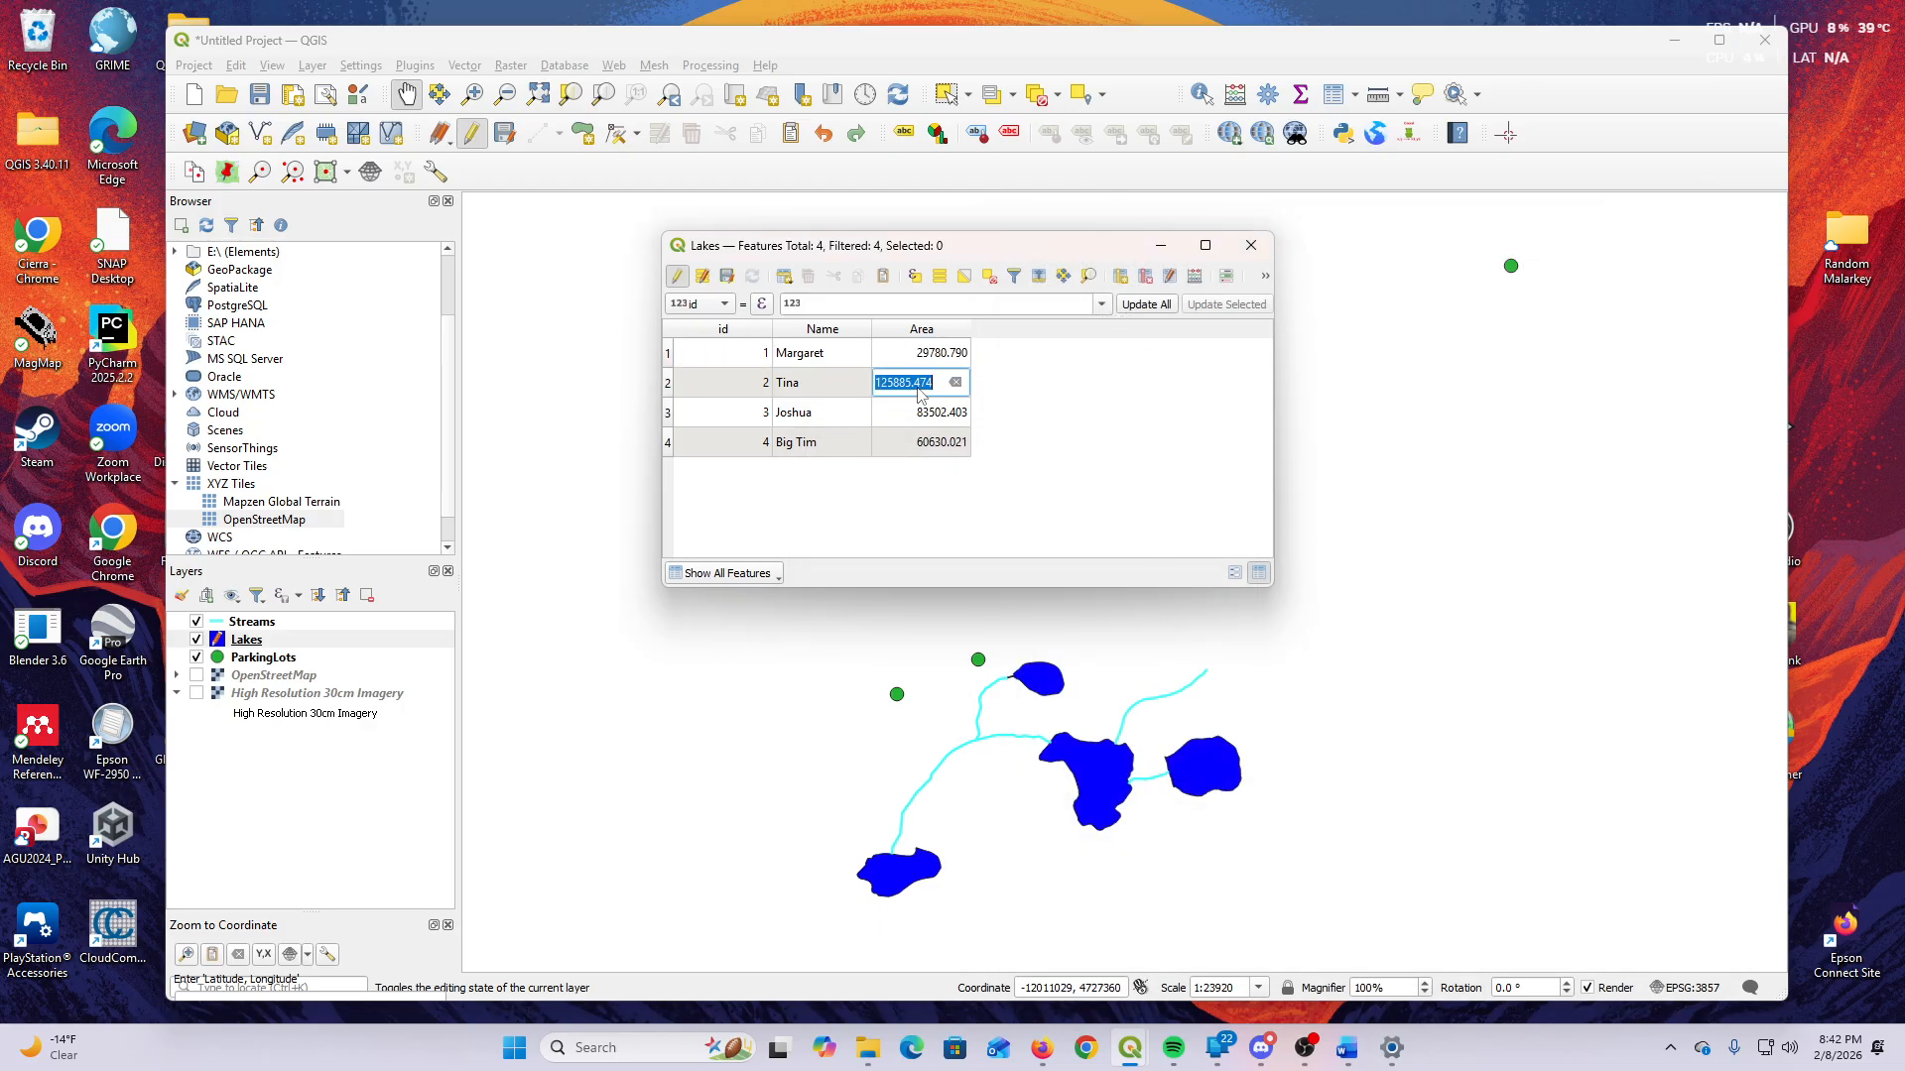
pyautogui.click(932, 448)
pyautogui.click(1153, 456)
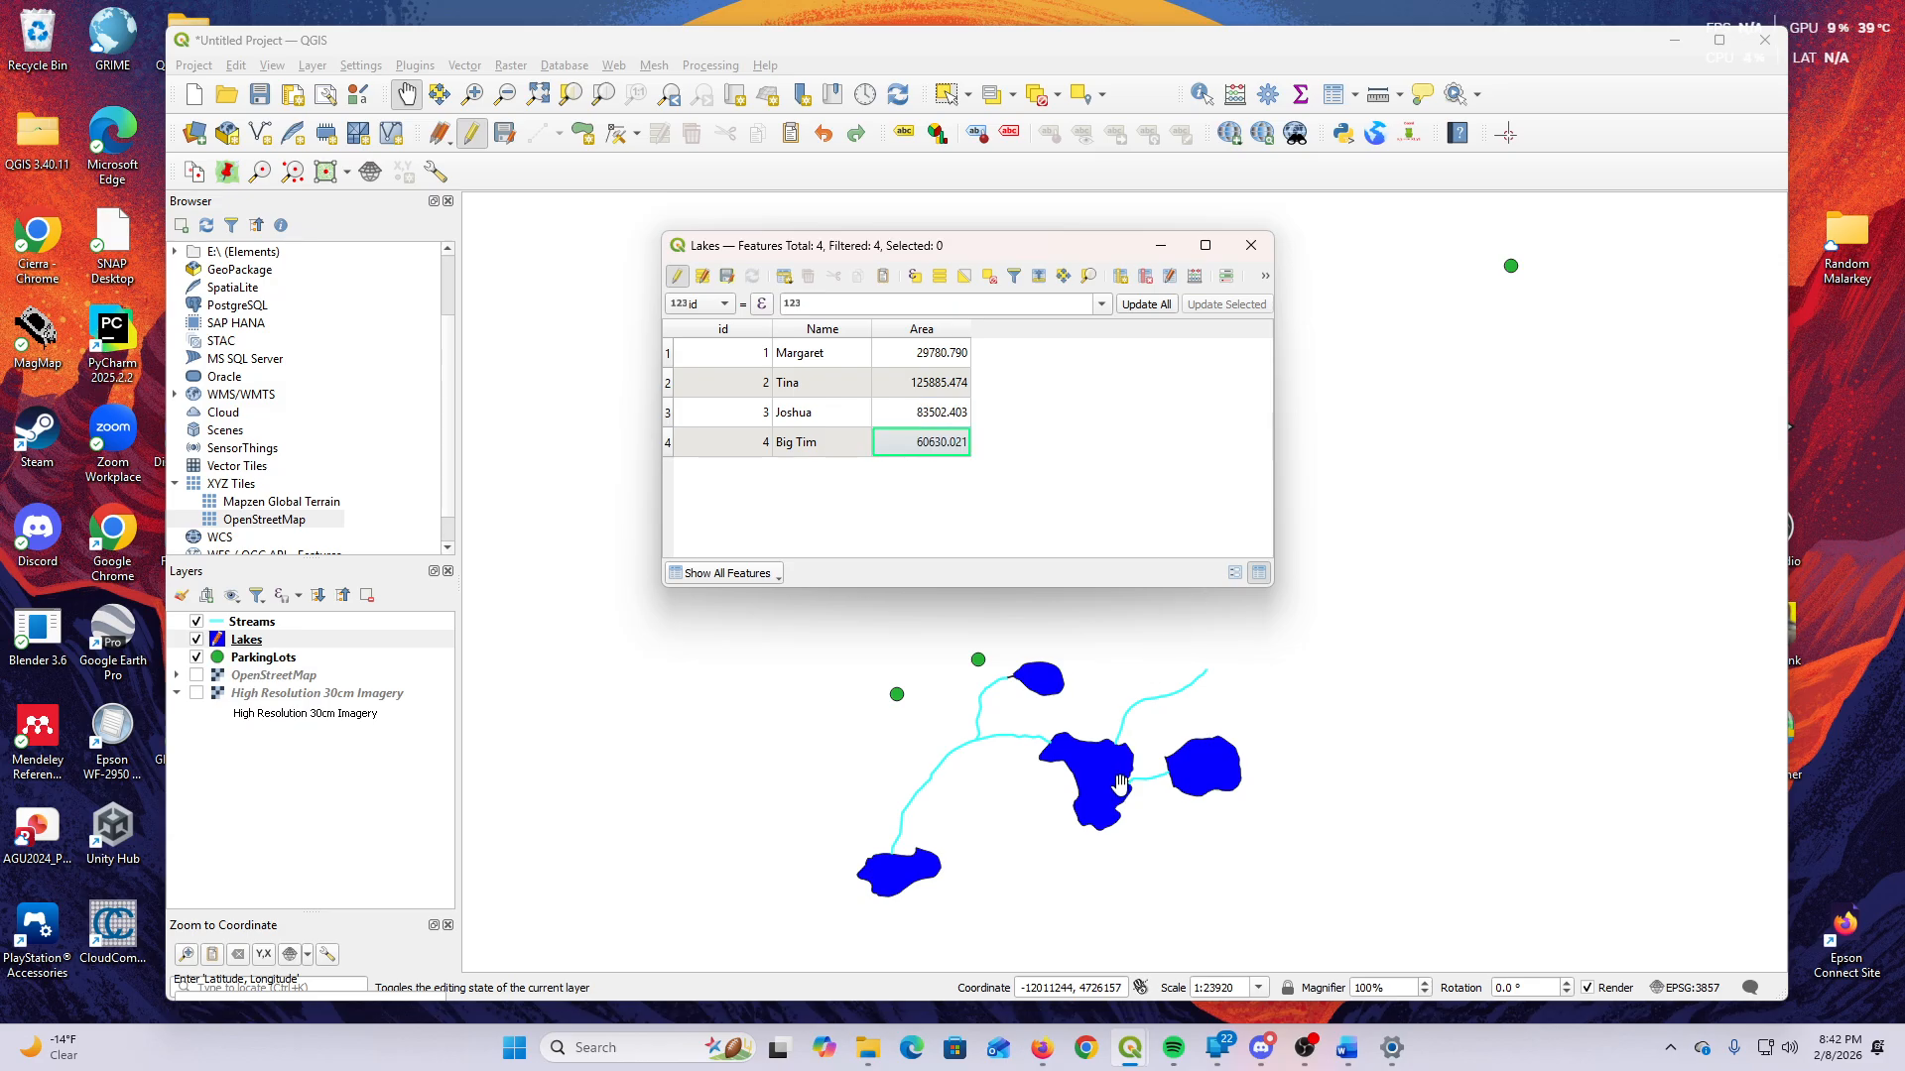
pyautogui.click(726, 277)
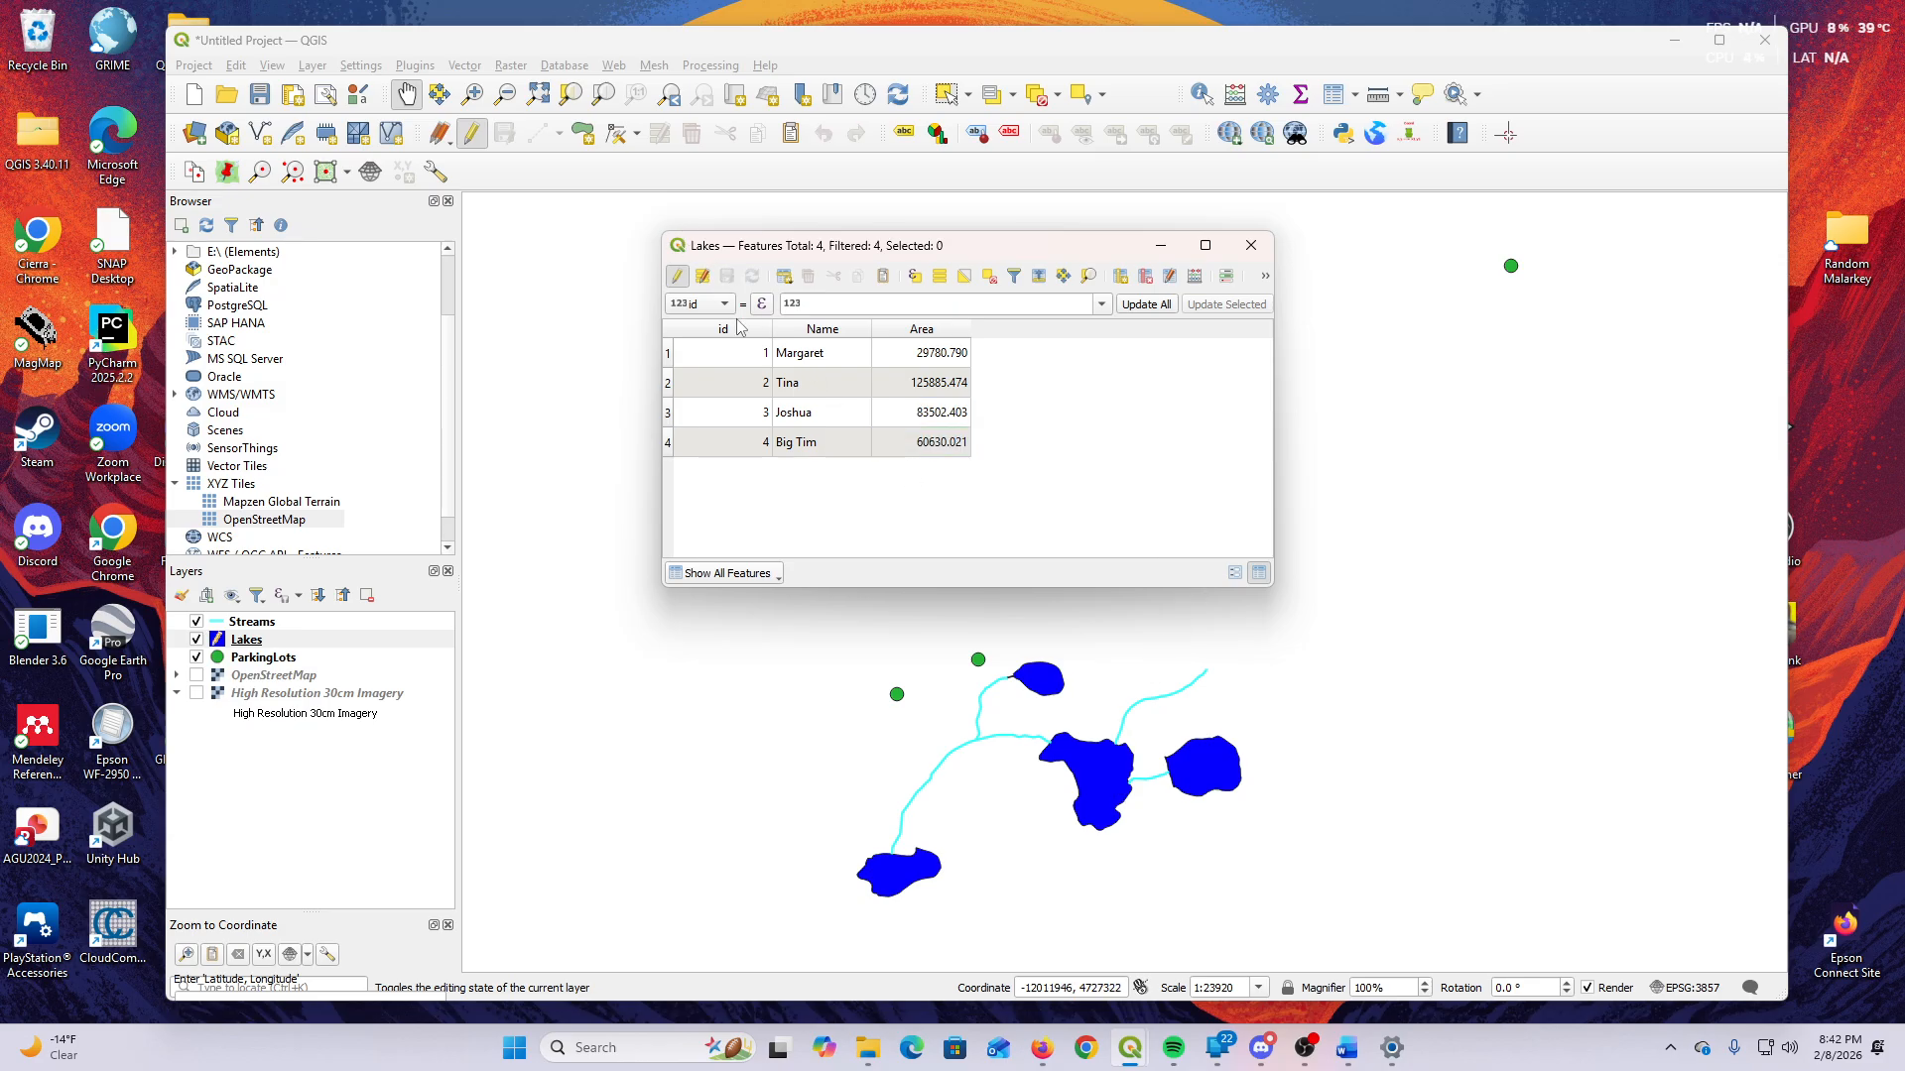
pyautogui.click(678, 277)
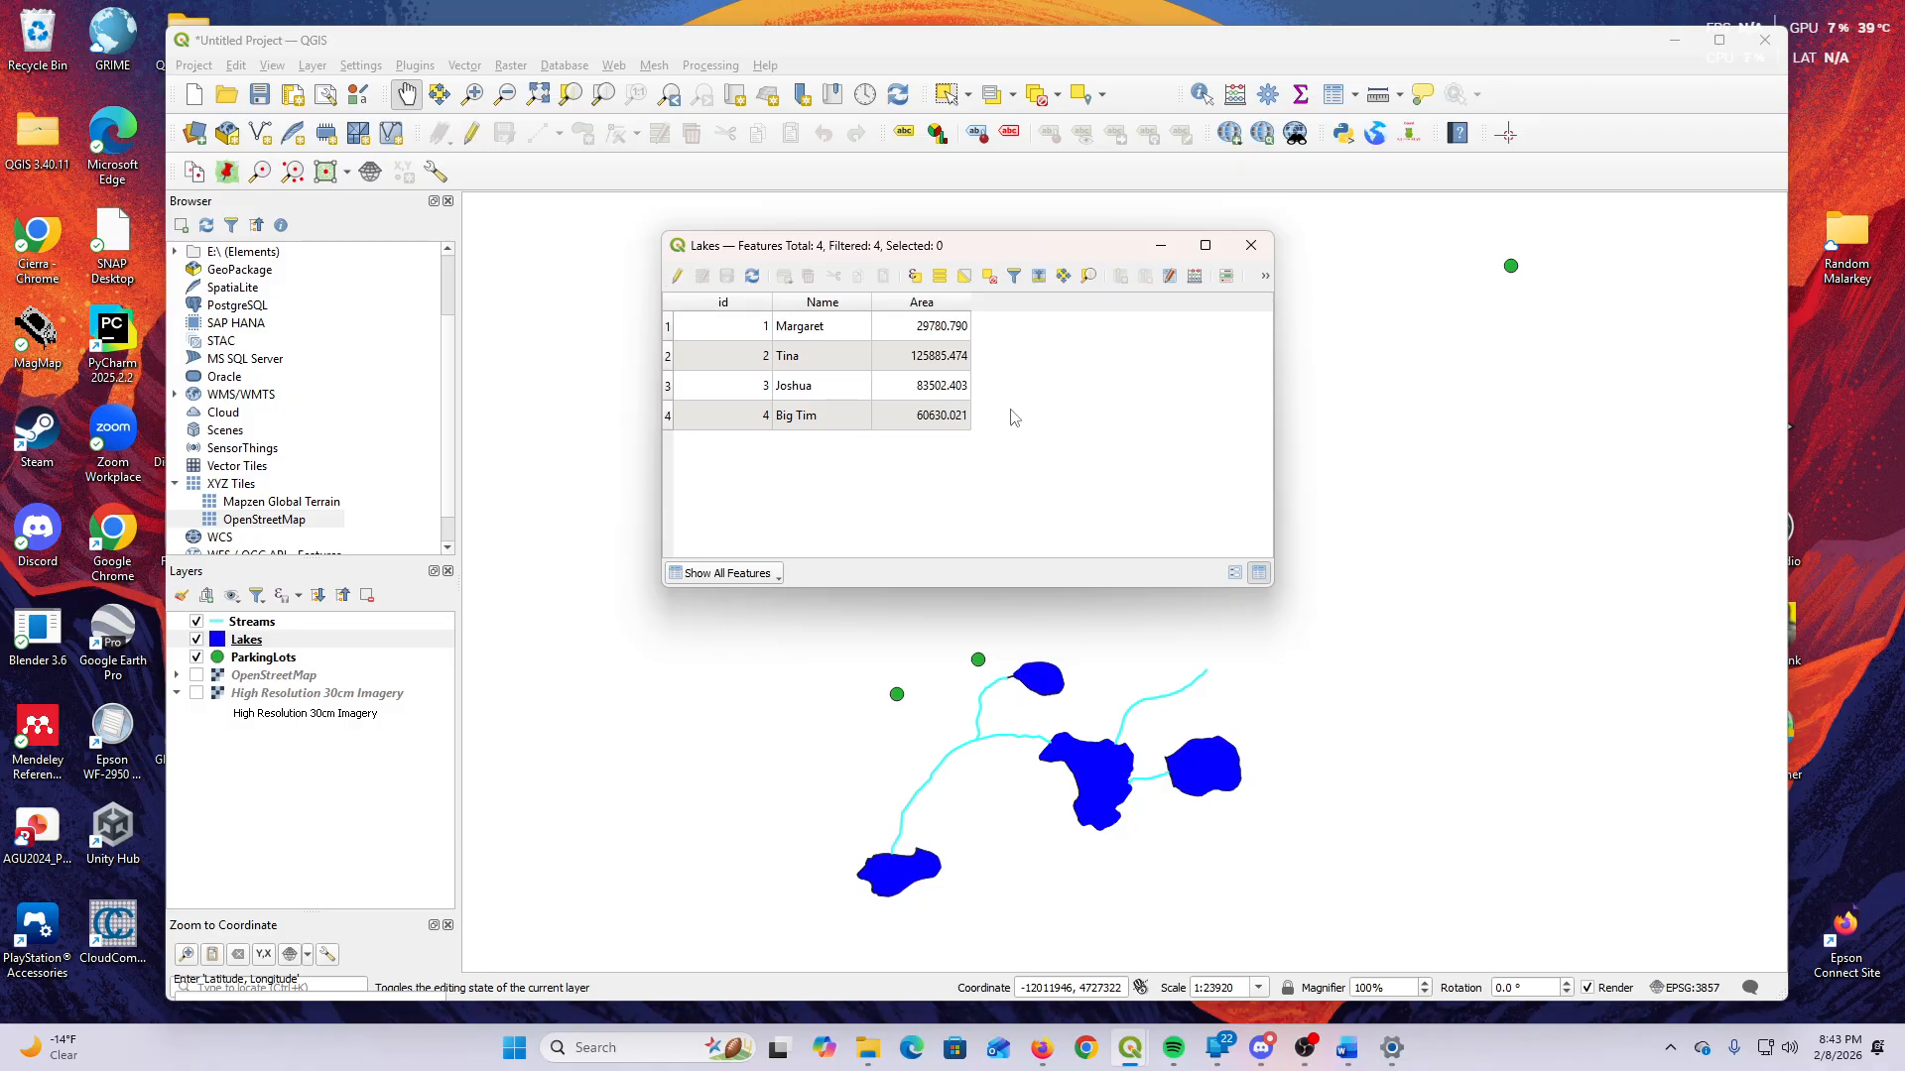
pyautogui.click(1260, 253)
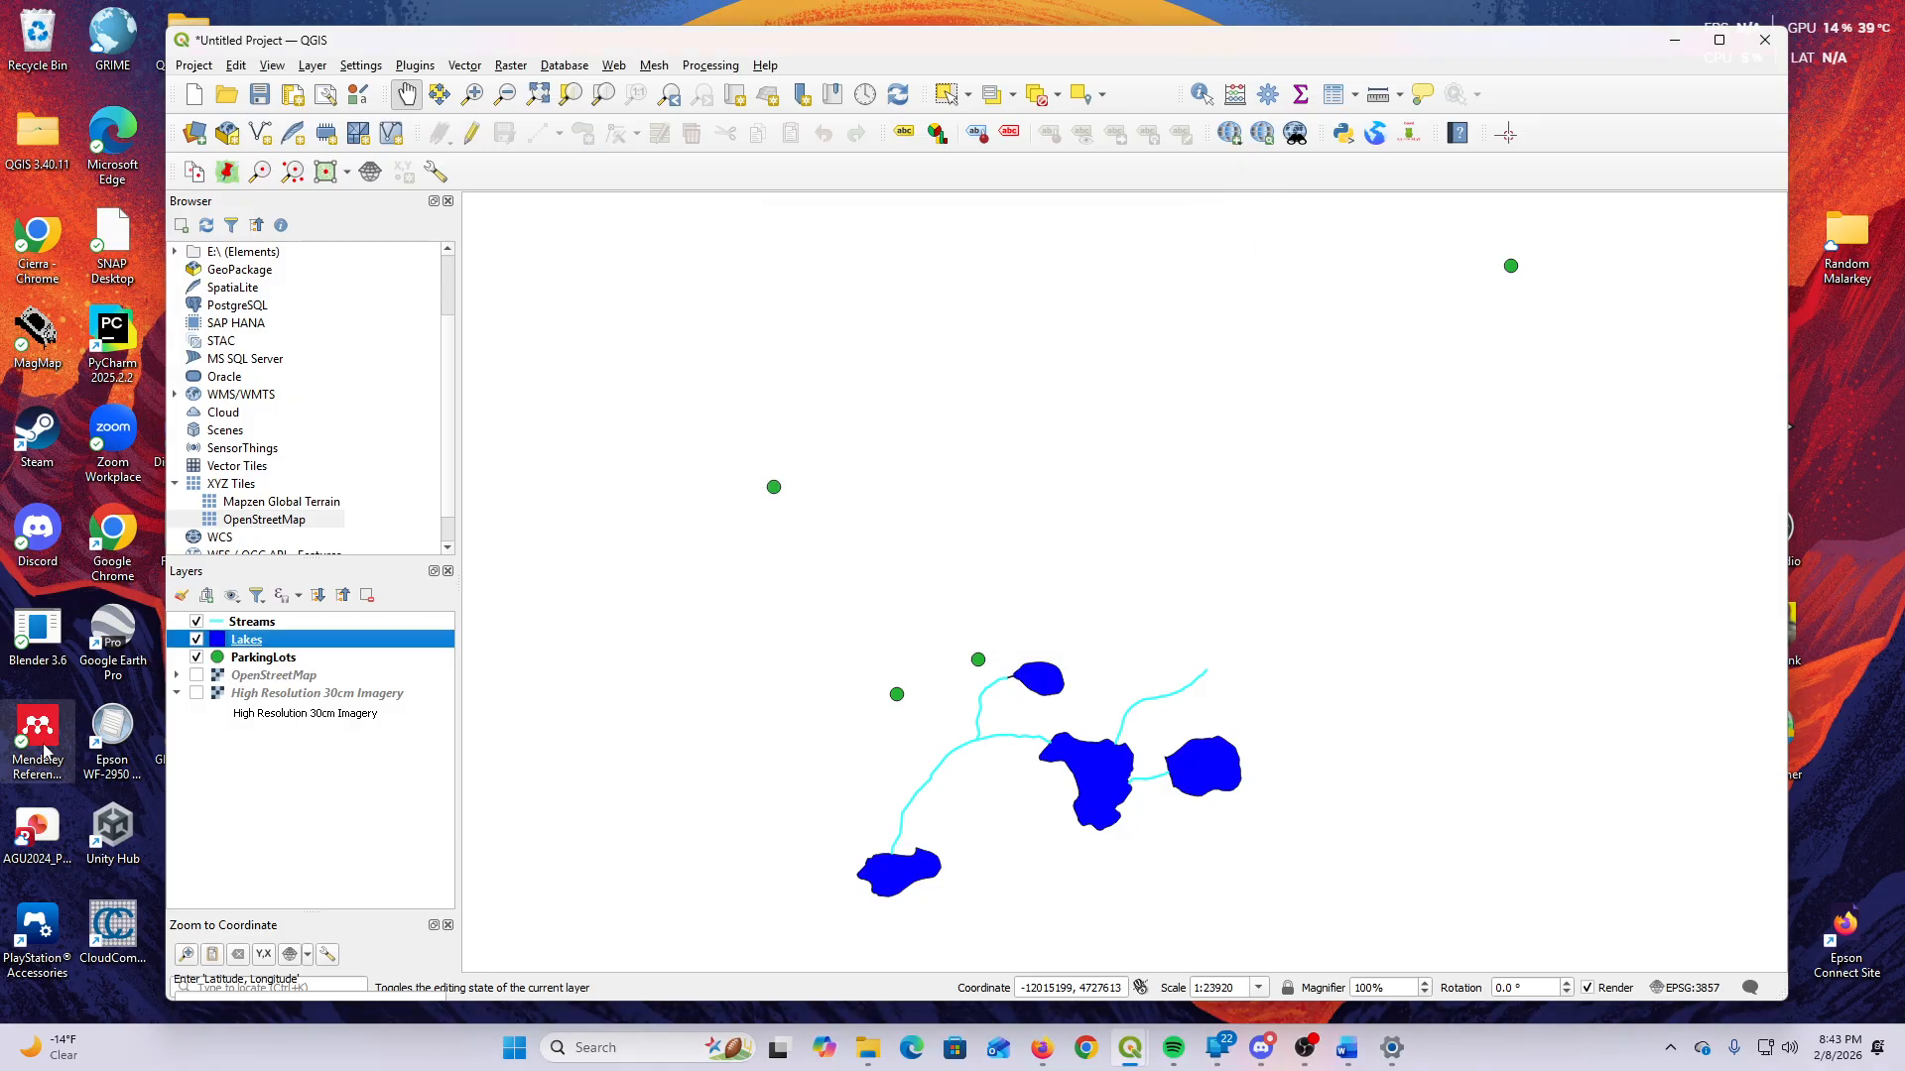
# Open the Streams layer's attribute table, enable editing, and open the Field Calculator for it.
pyautogui.click(259, 626)
pyautogui.rightClick(259, 626)
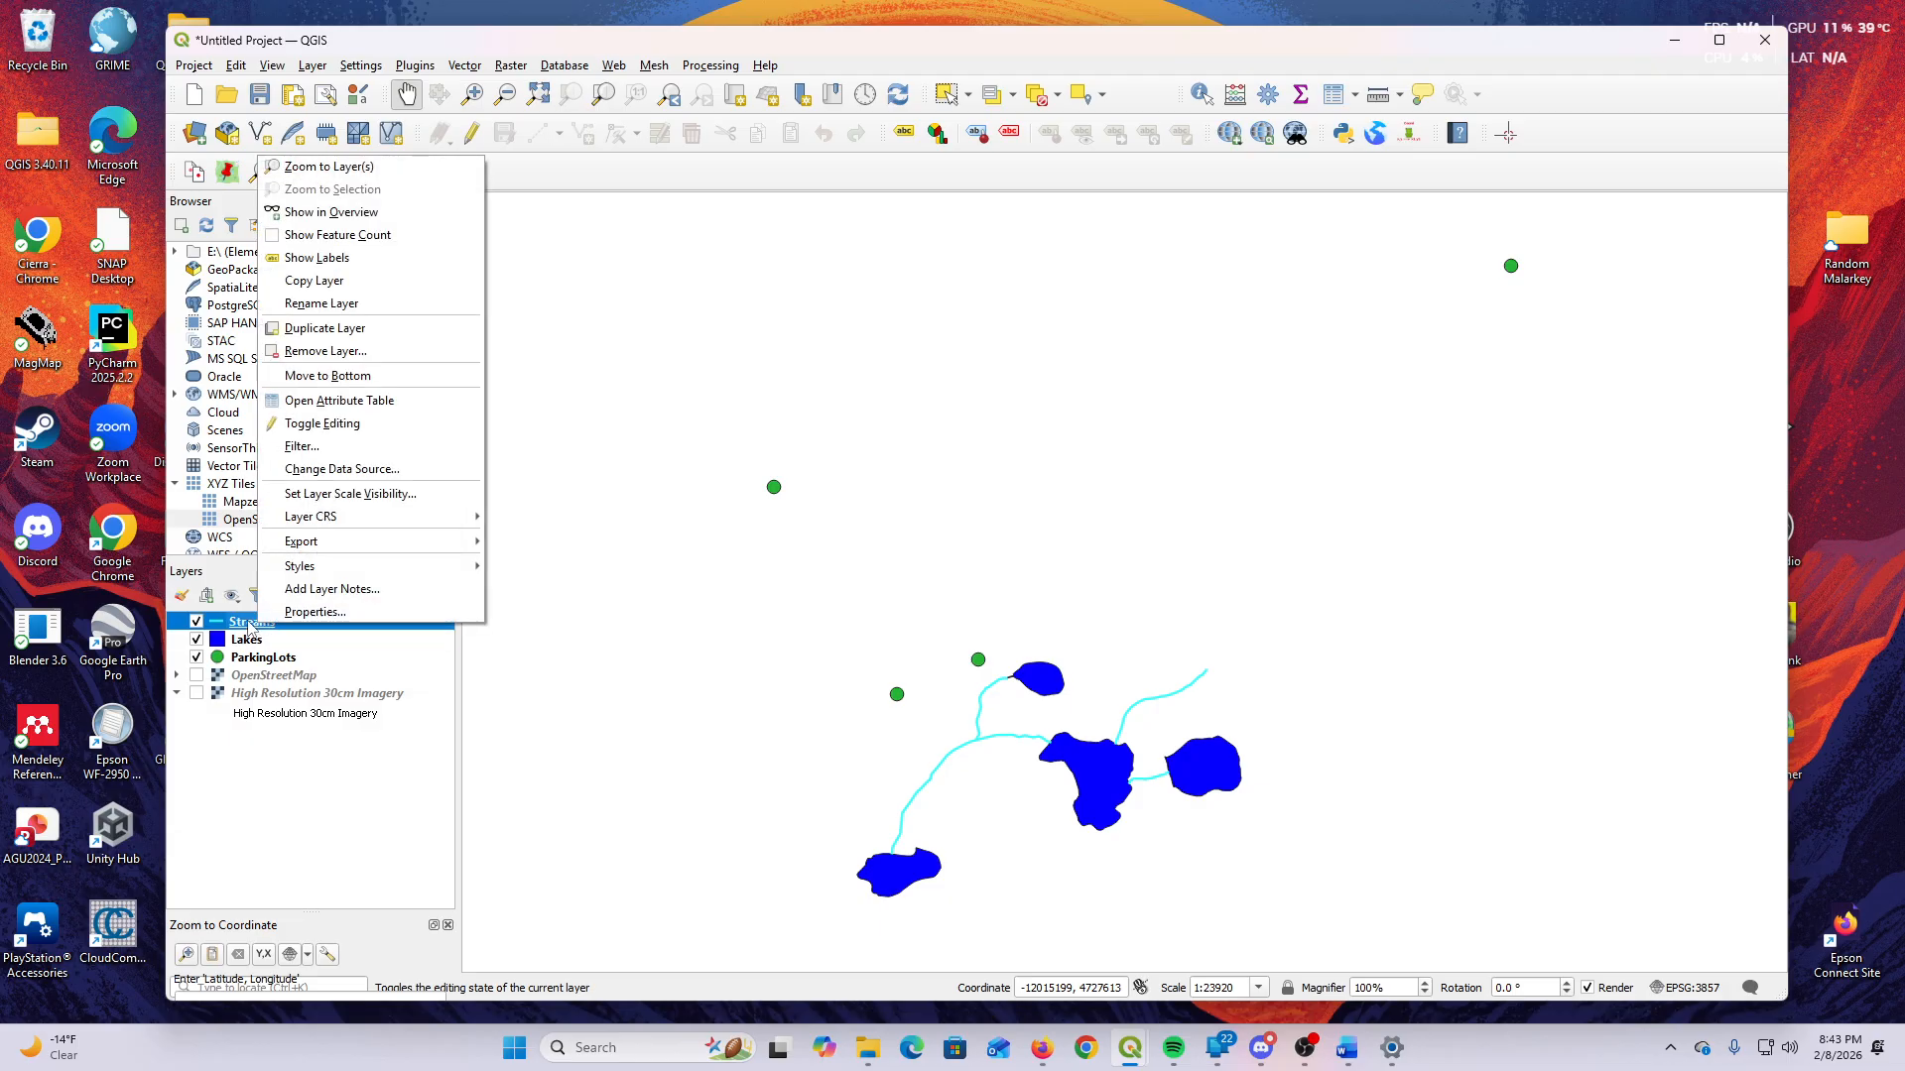
pyautogui.click(372, 399)
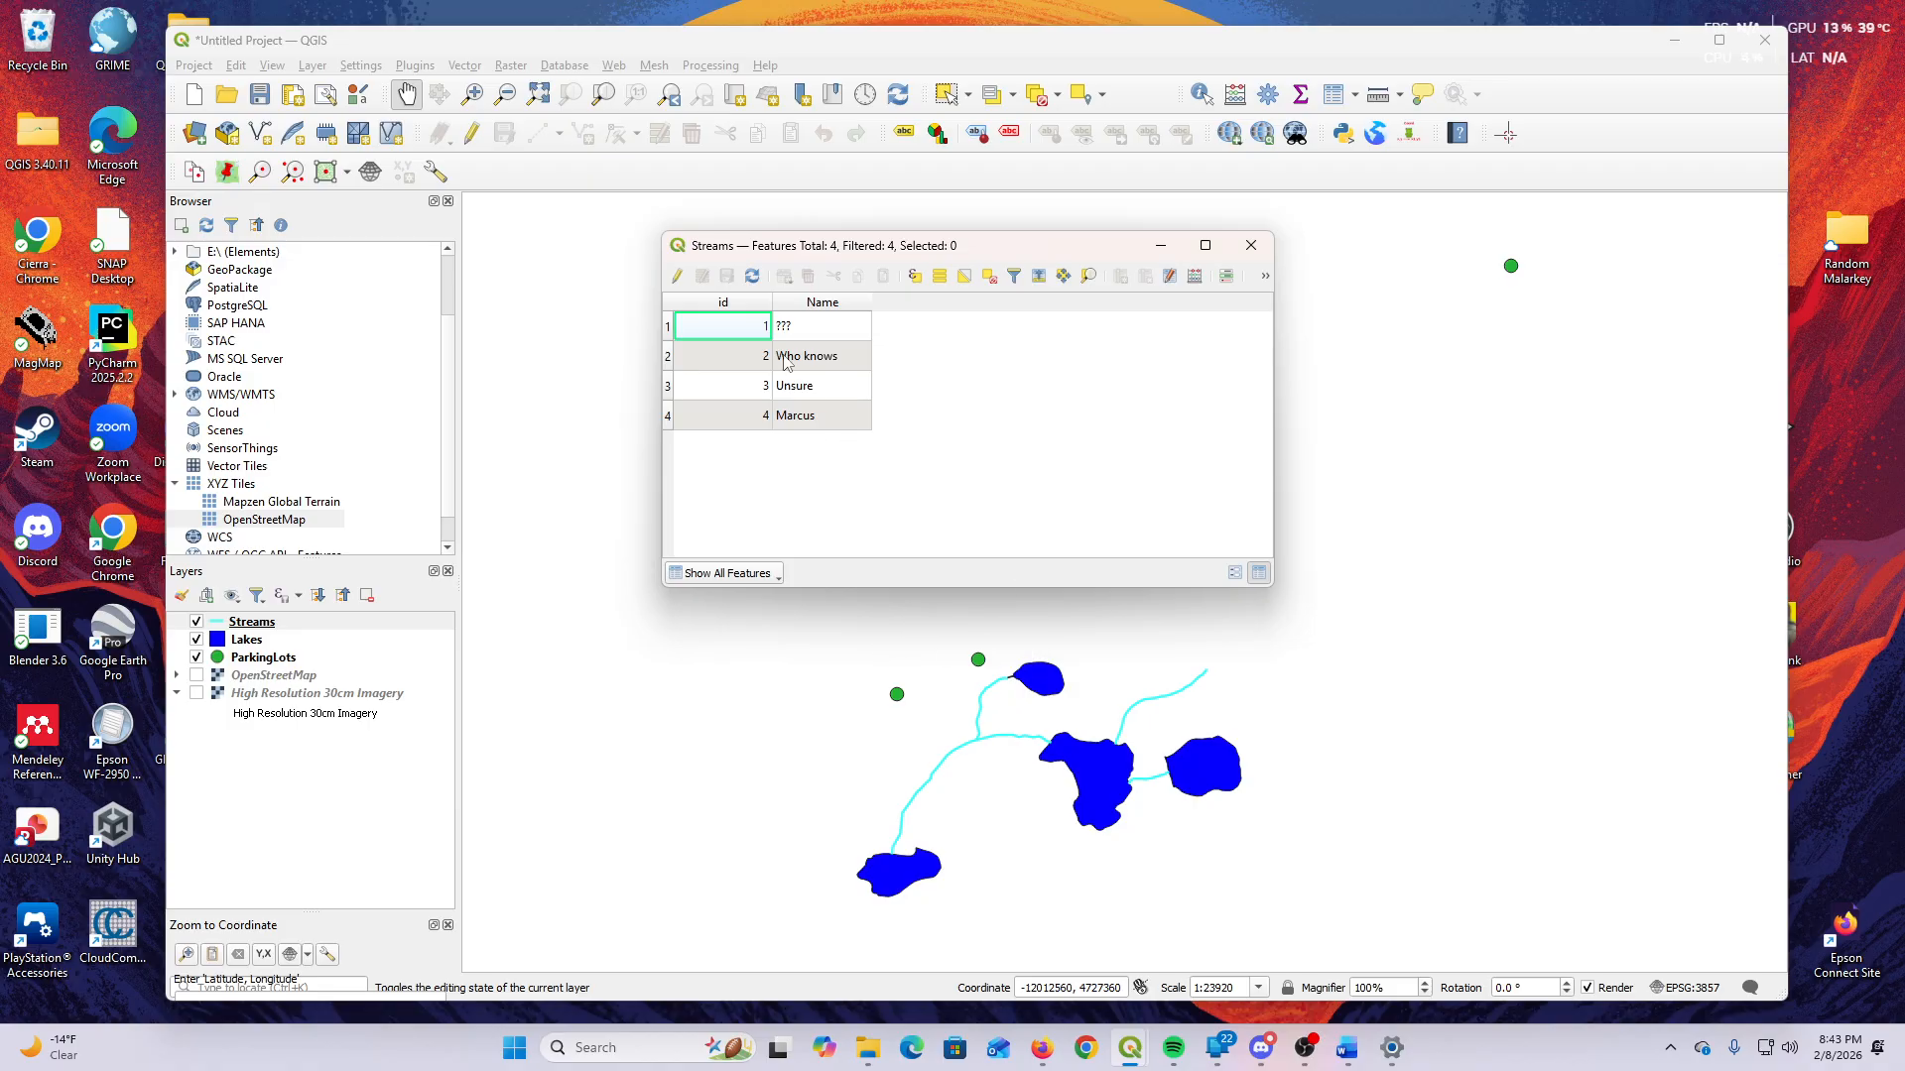
pyautogui.click(678, 277)
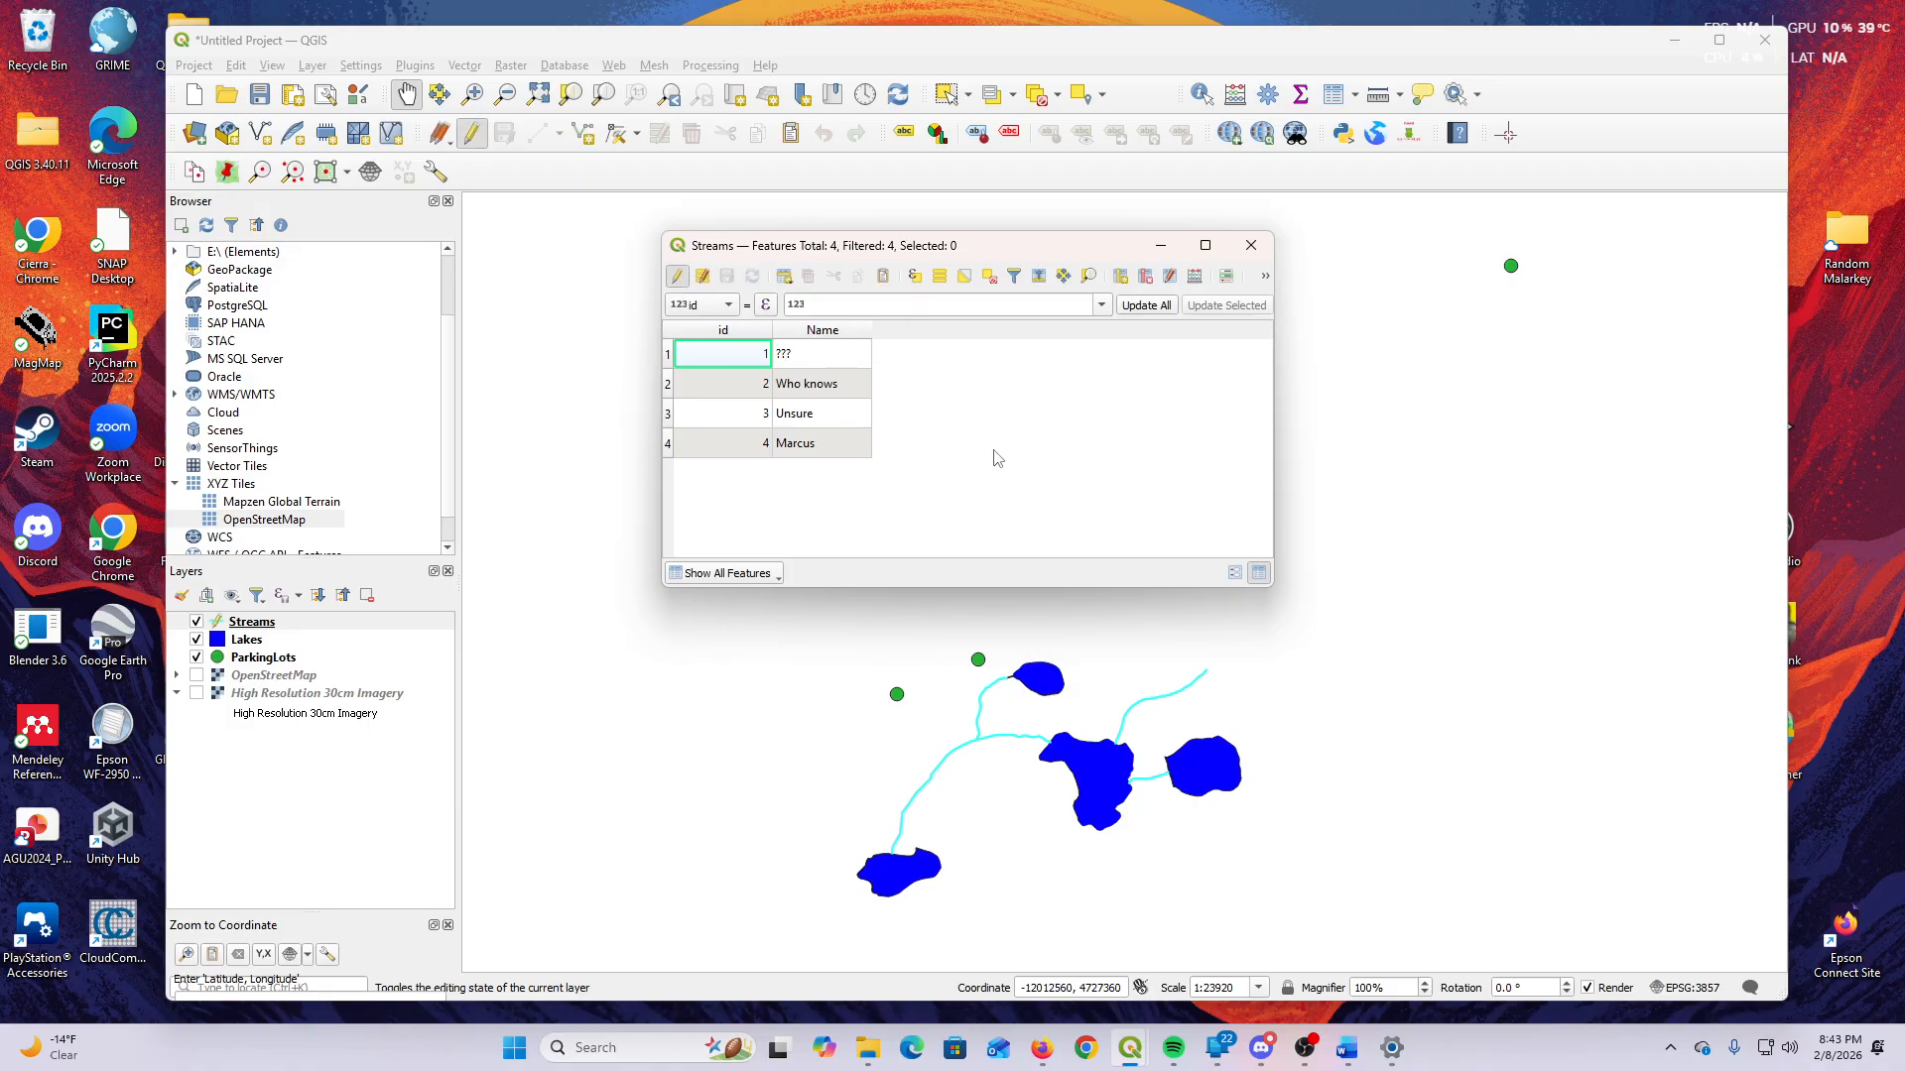
pyautogui.click(1195, 277)
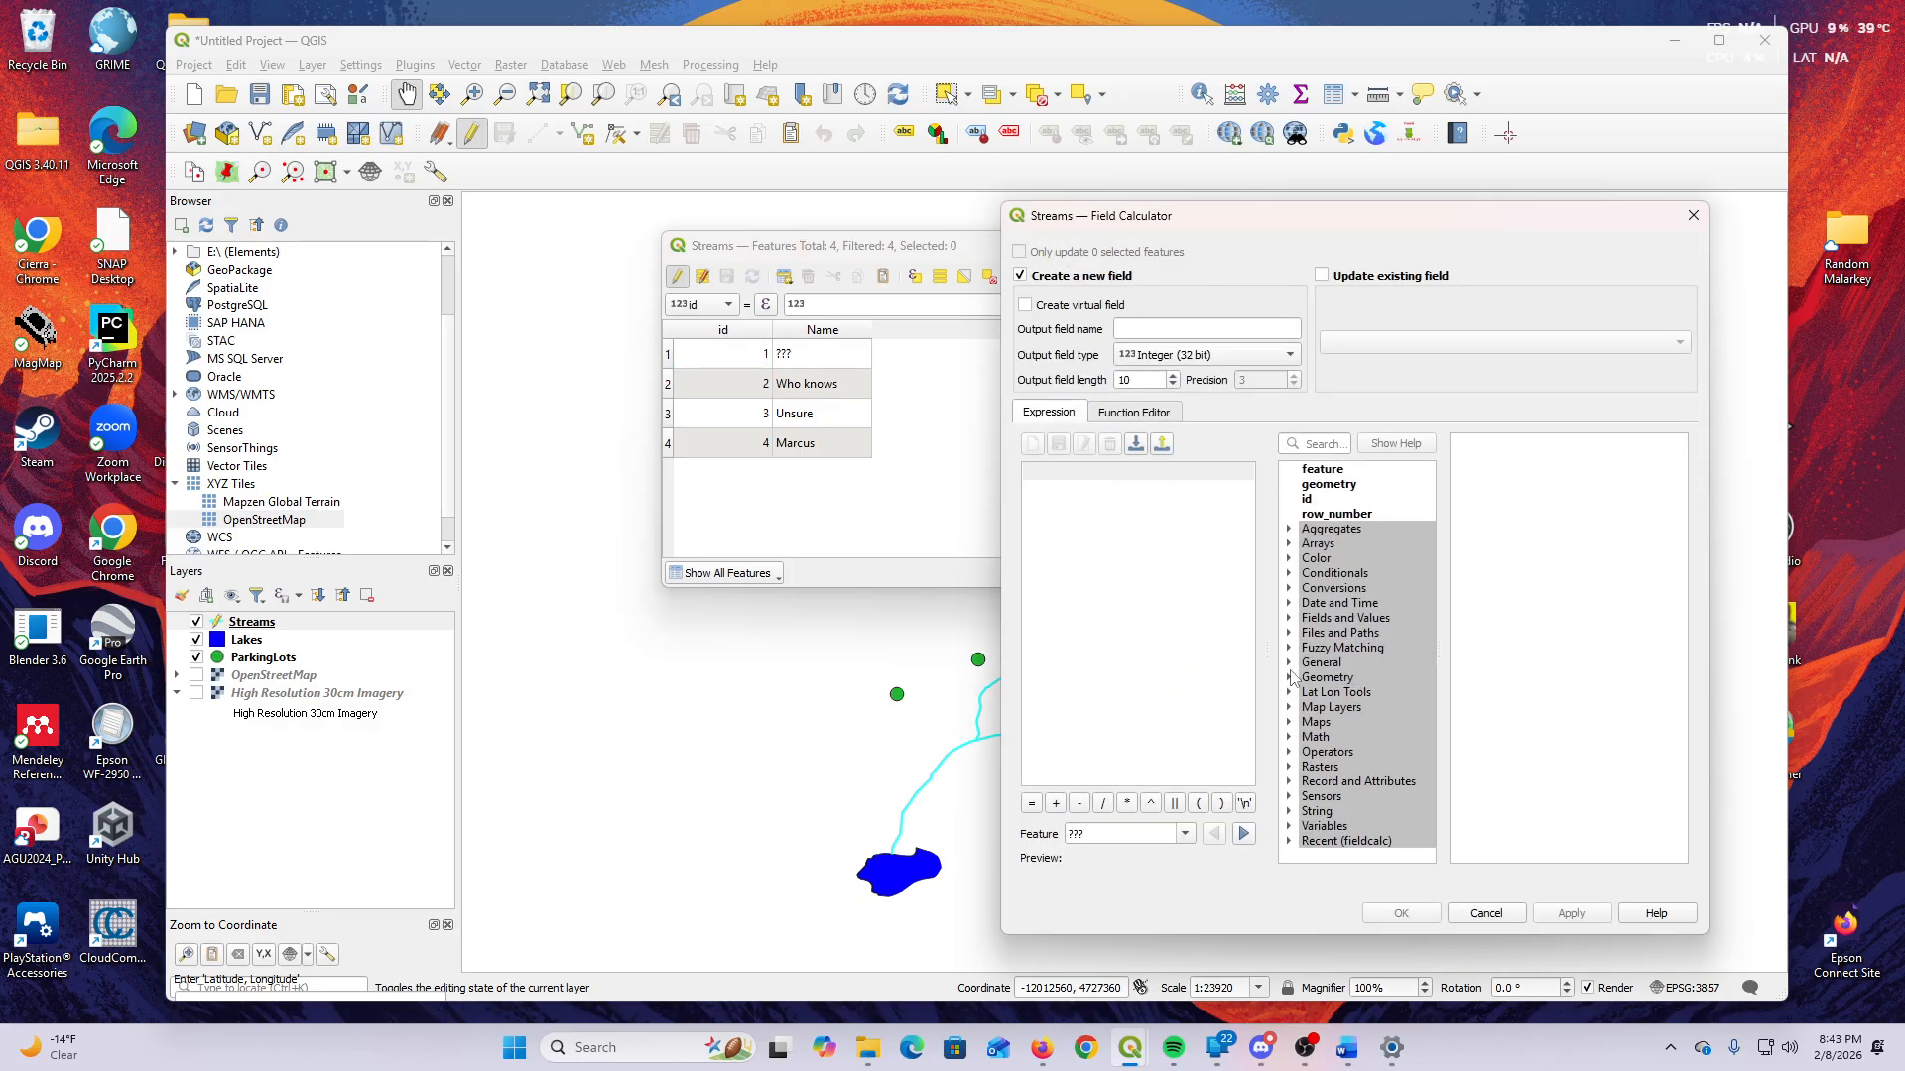
# Expand the Geometry function group and compare the help texts of the length and $length functions.
pyautogui.click(1290, 677)
pyautogui.scroll(-5, 1329, 685)
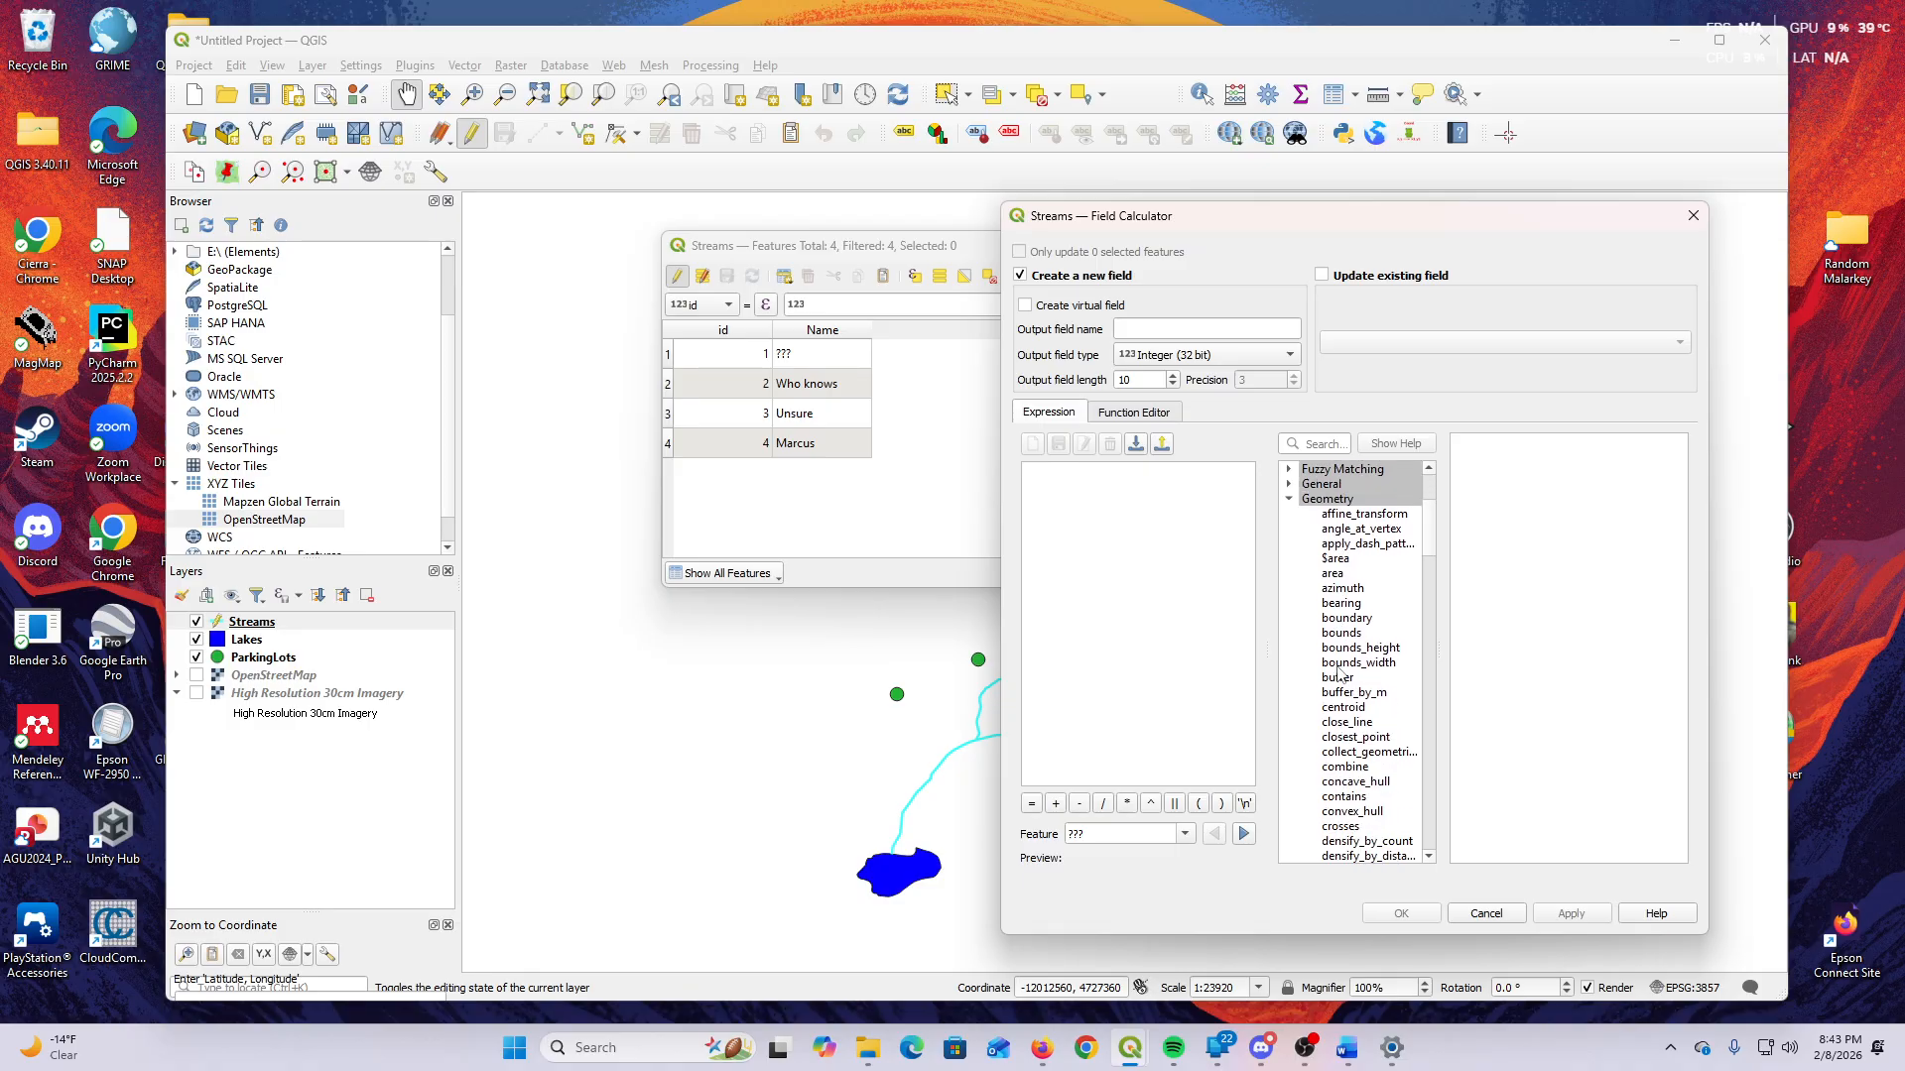
pyautogui.scroll(-9, 1347, 685)
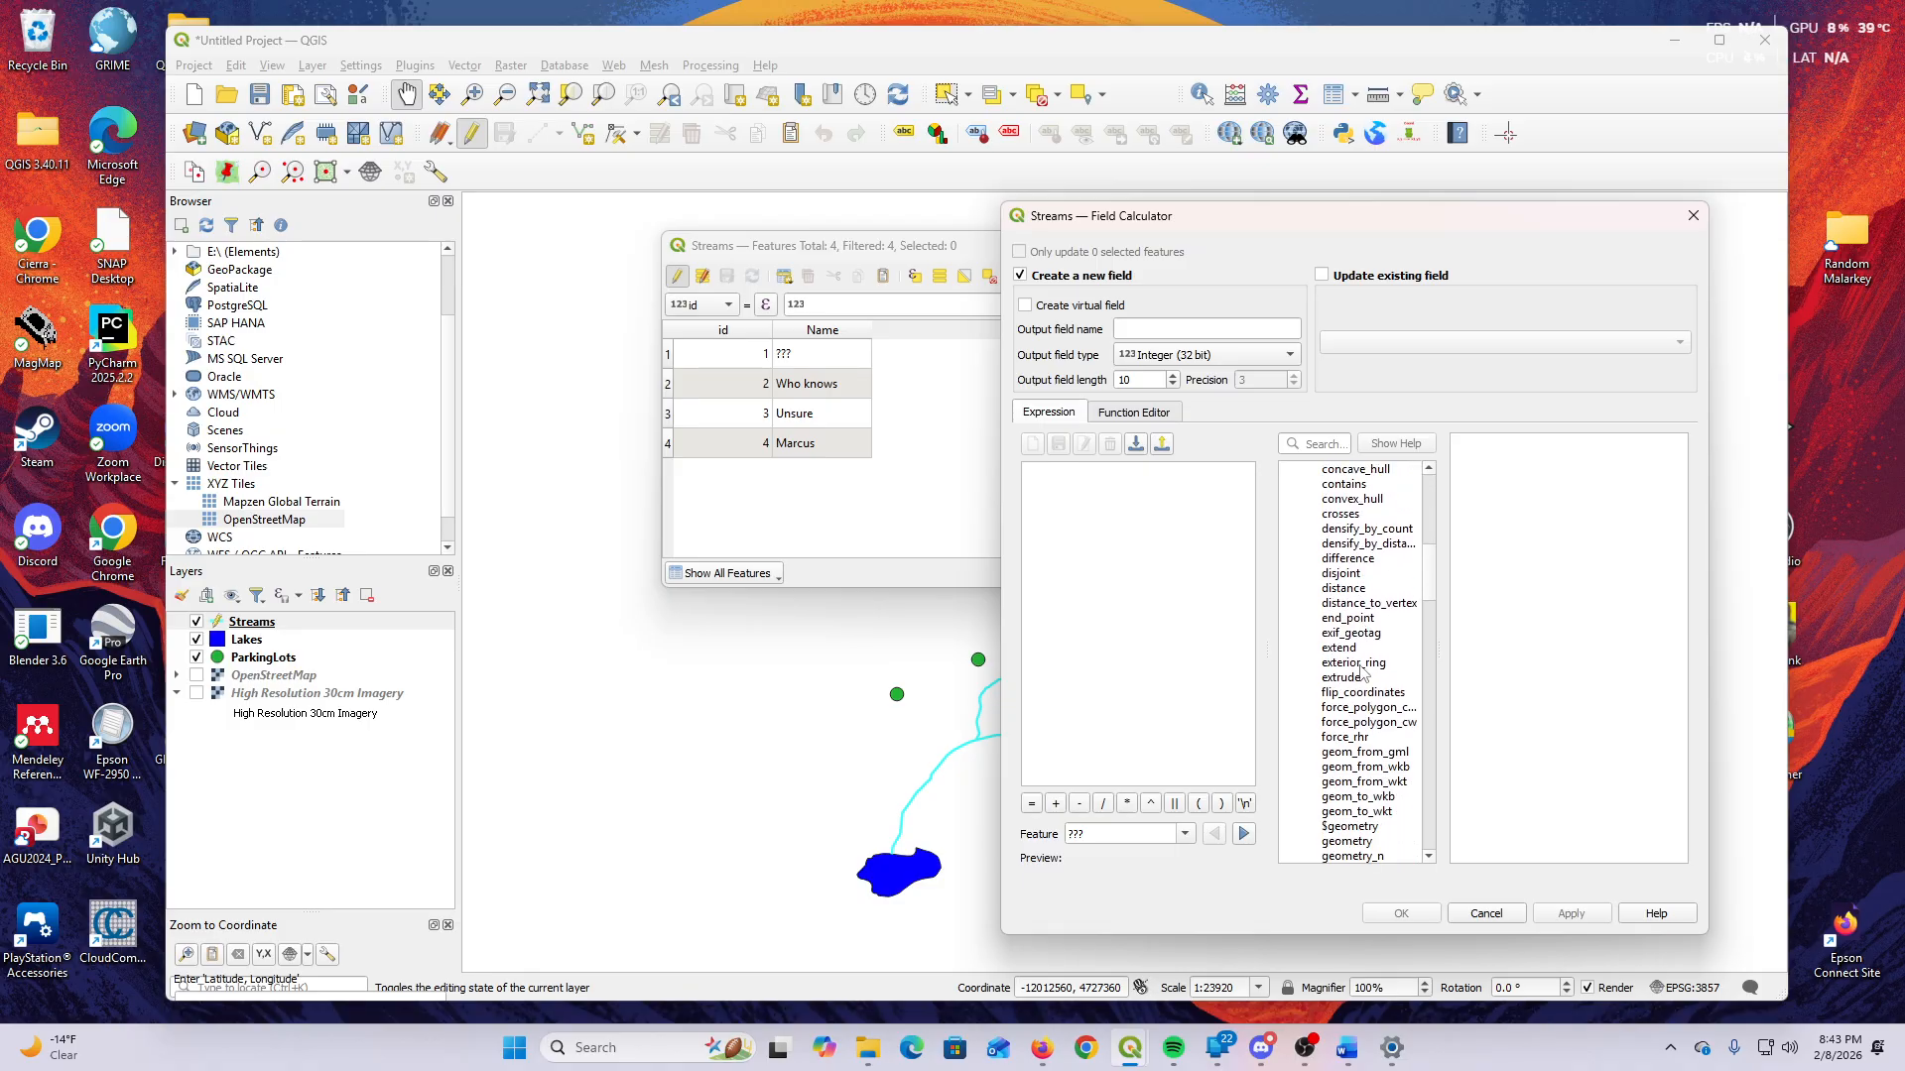
pyautogui.scroll(-4, 1361, 675)
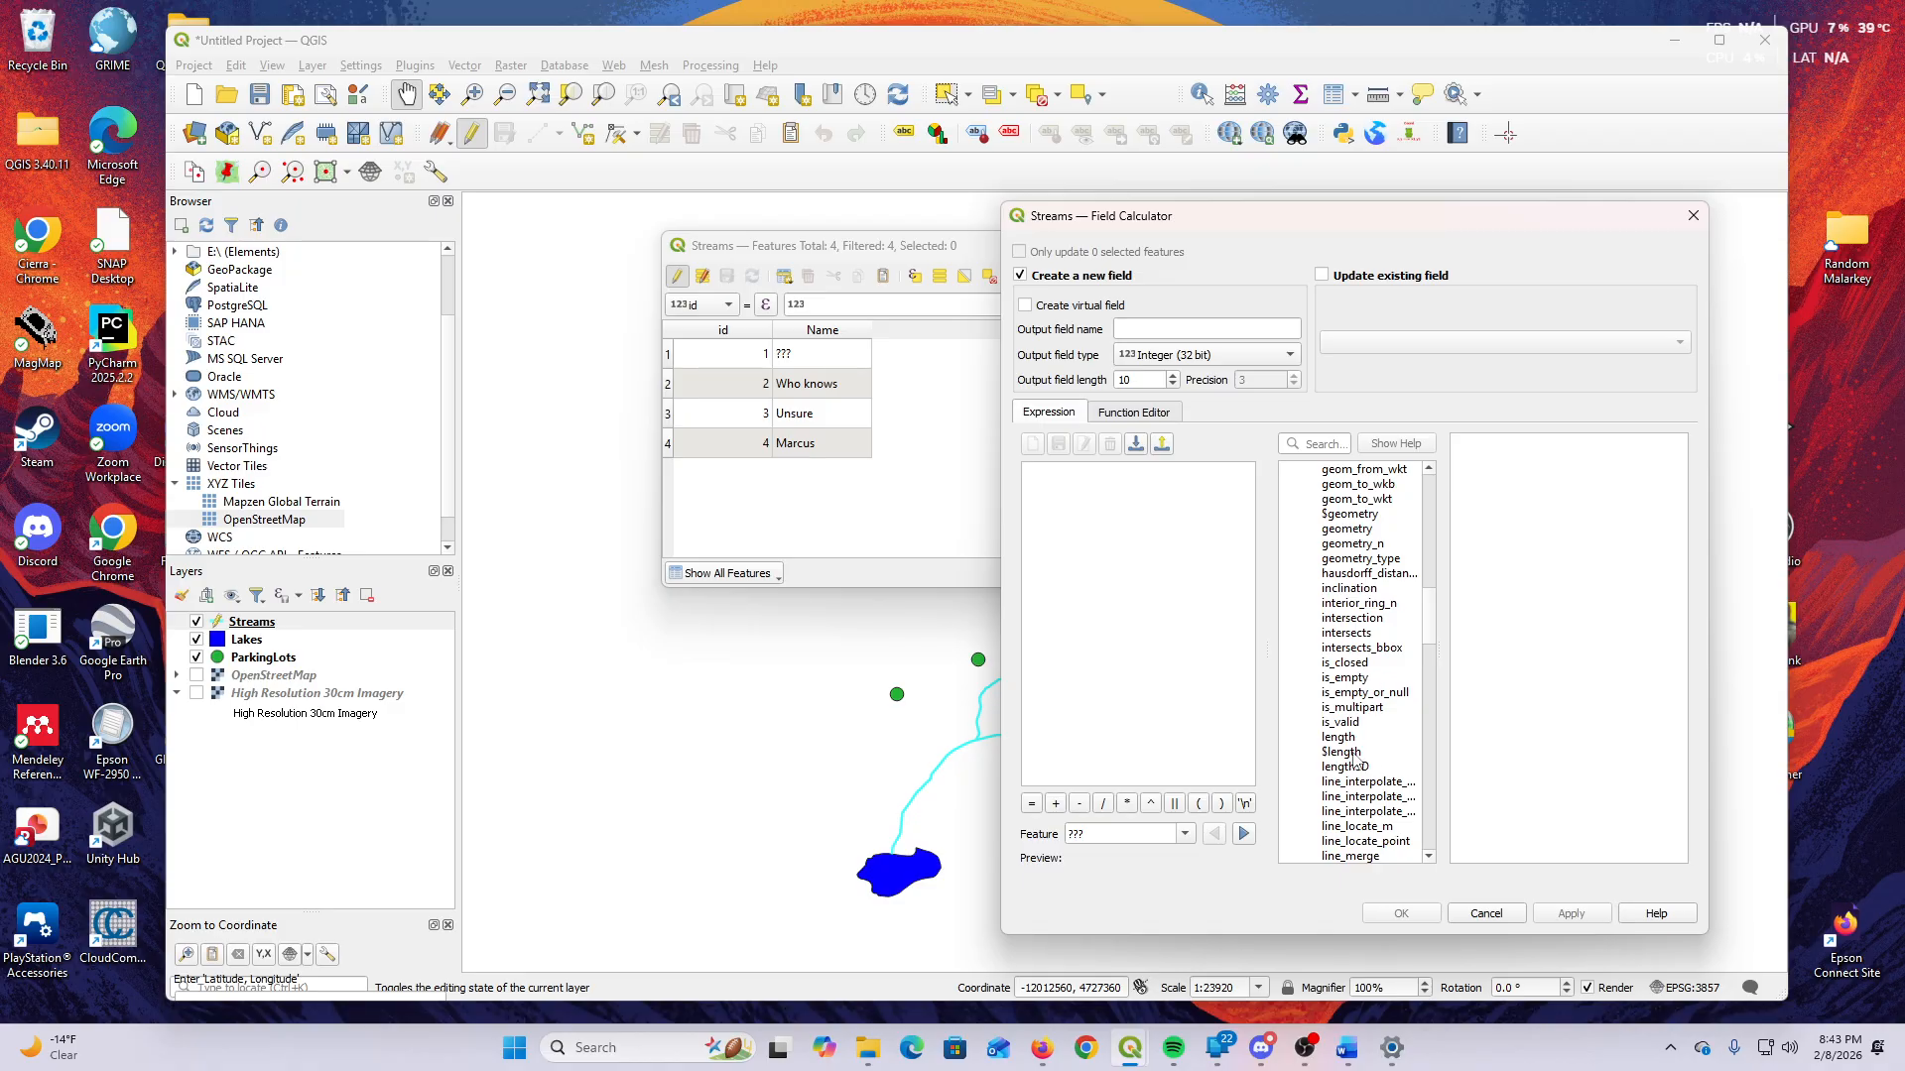
pyautogui.click(1355, 753)
pyautogui.click(1354, 738)
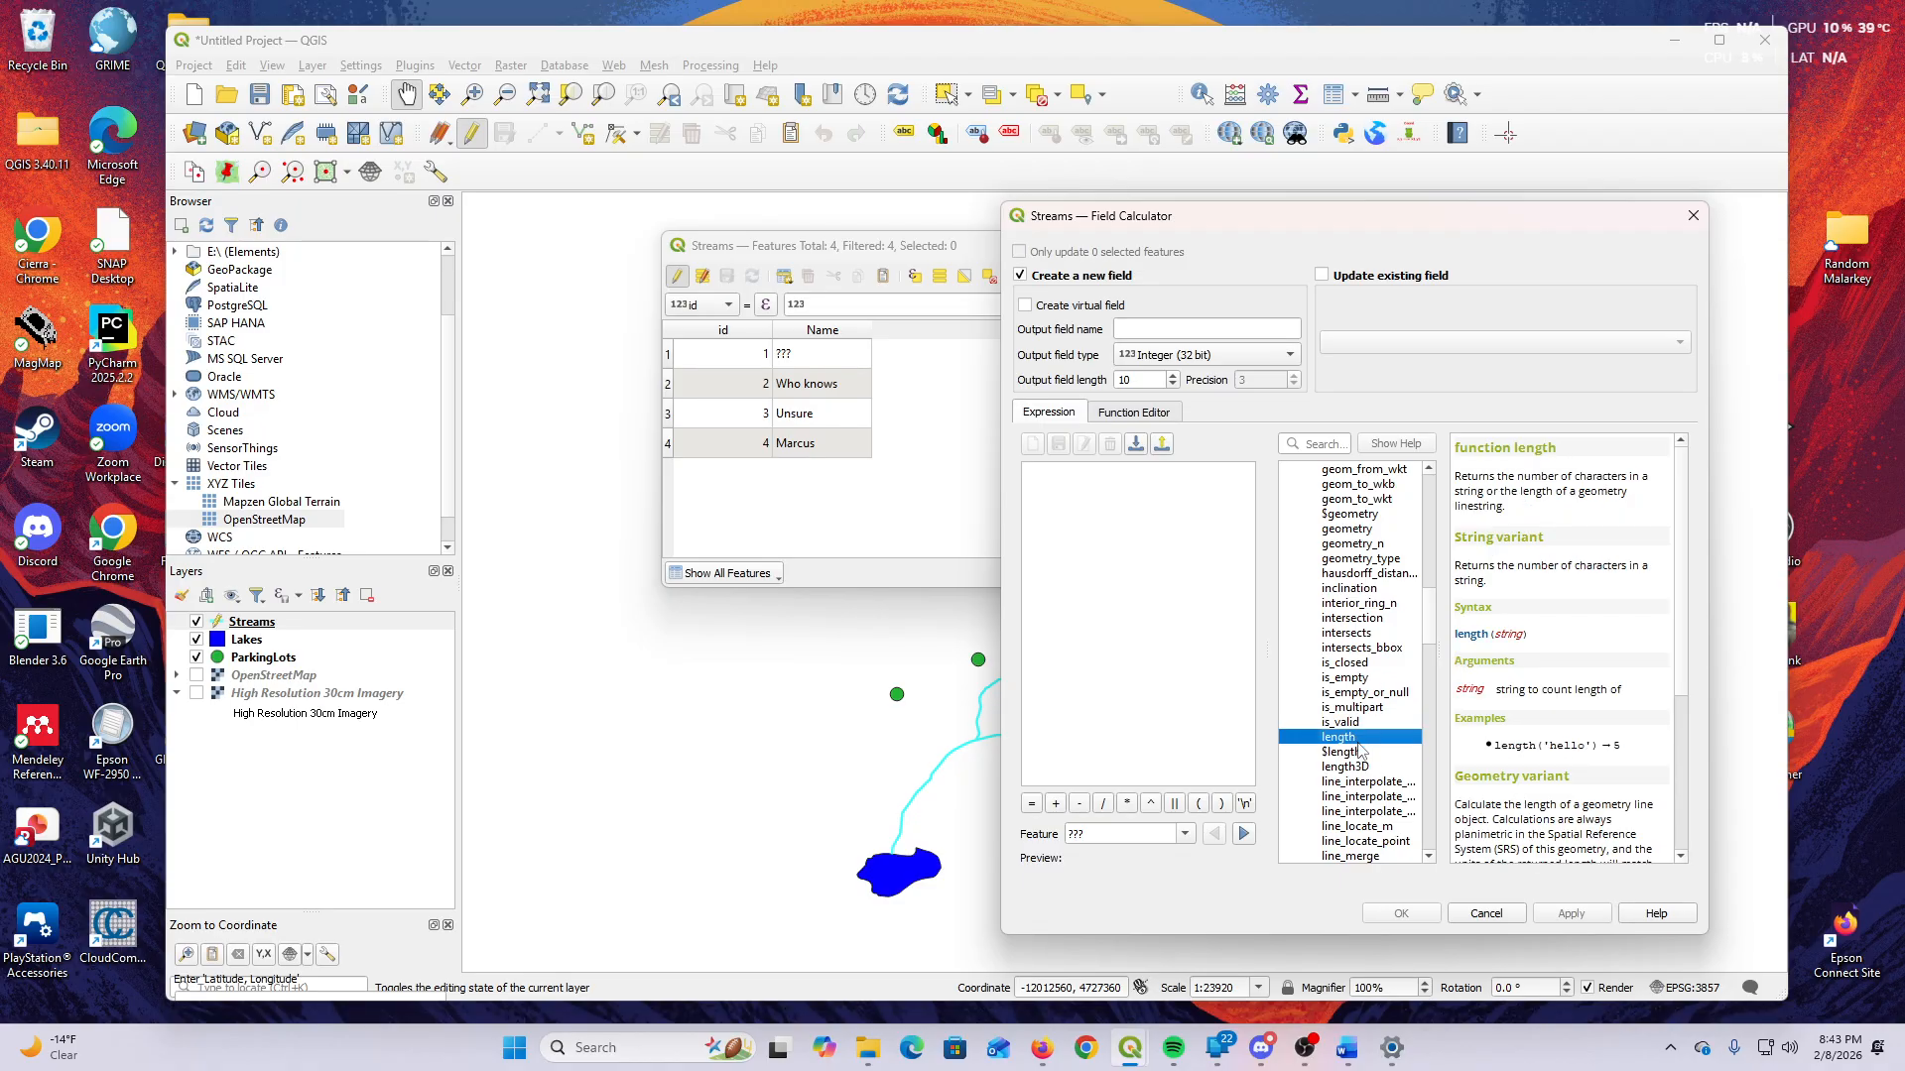
pyautogui.click(1332, 754)
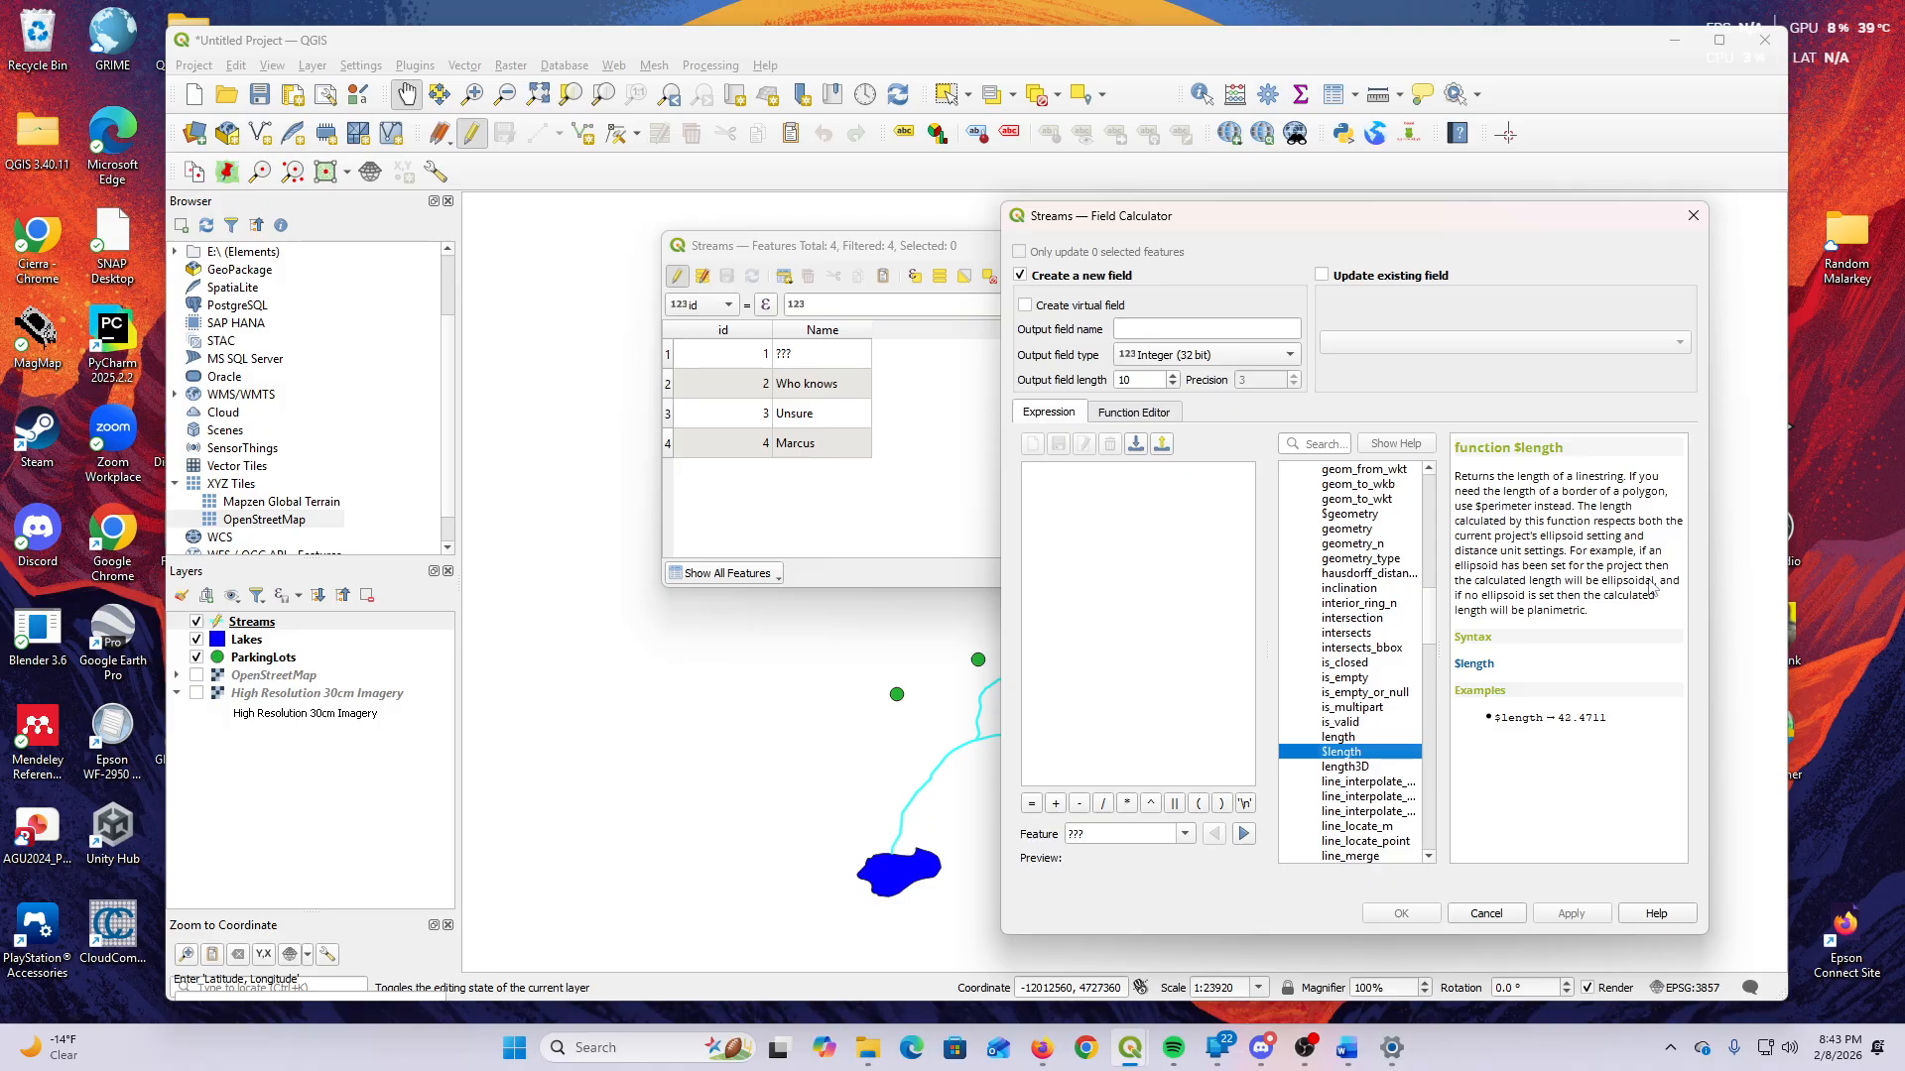
pyautogui.click(1388, 738)
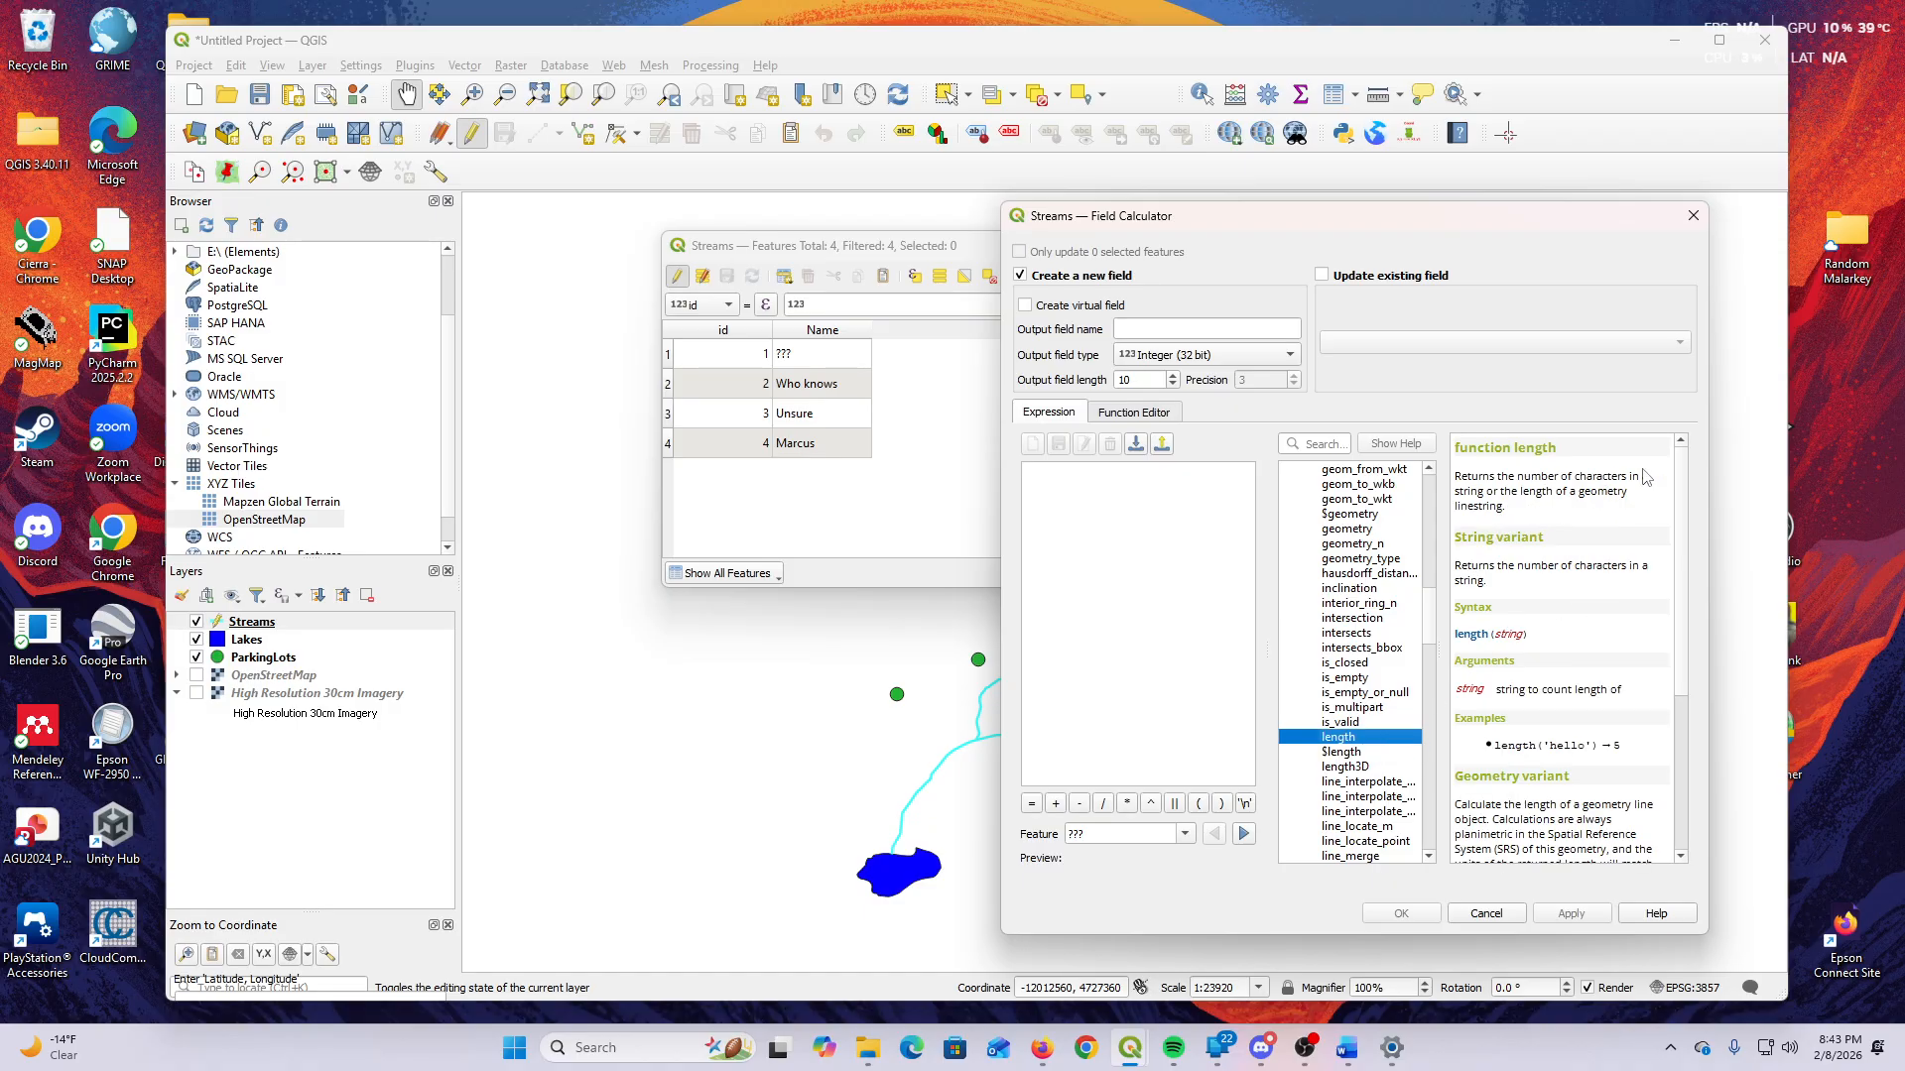
pyautogui.scroll(-2, 1563, 700)
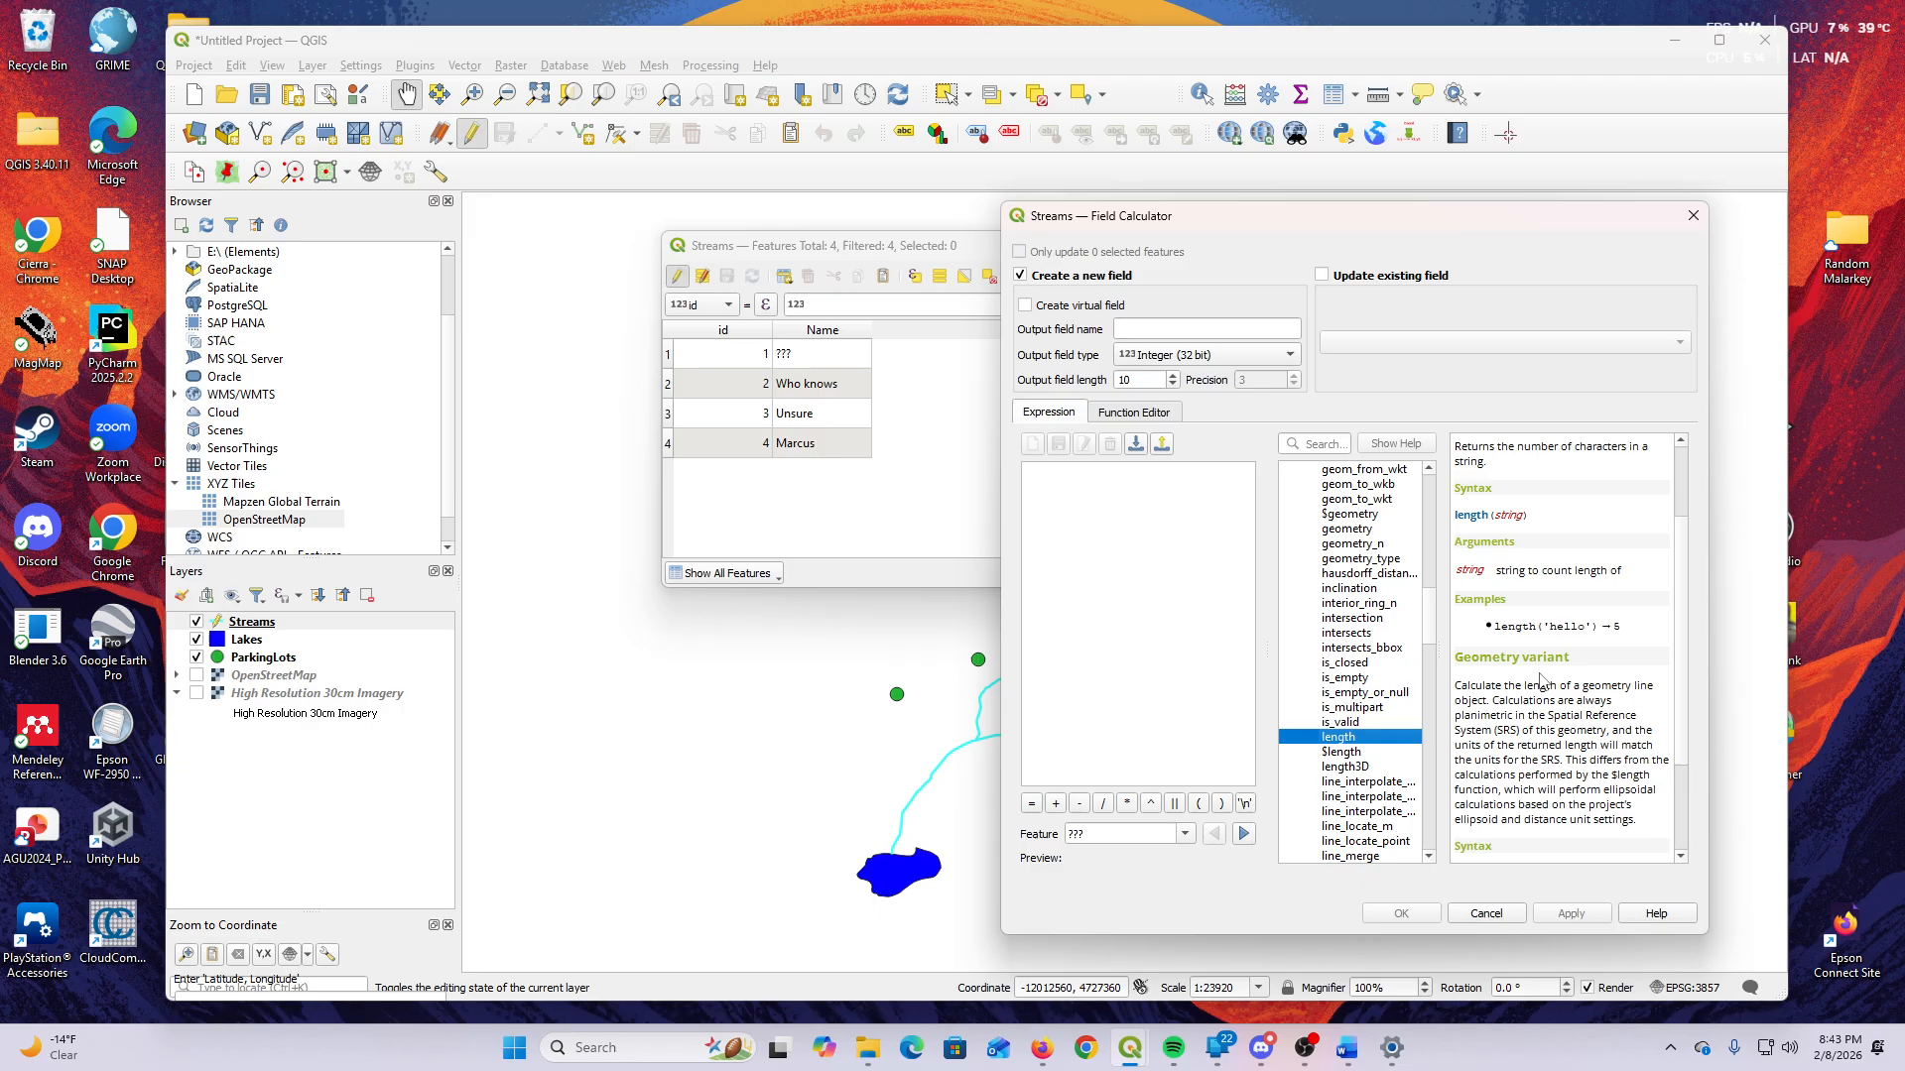
# Insert $length as the expression and define the output field as Length of type Decimal number (real).
pyautogui.click(1352, 754)
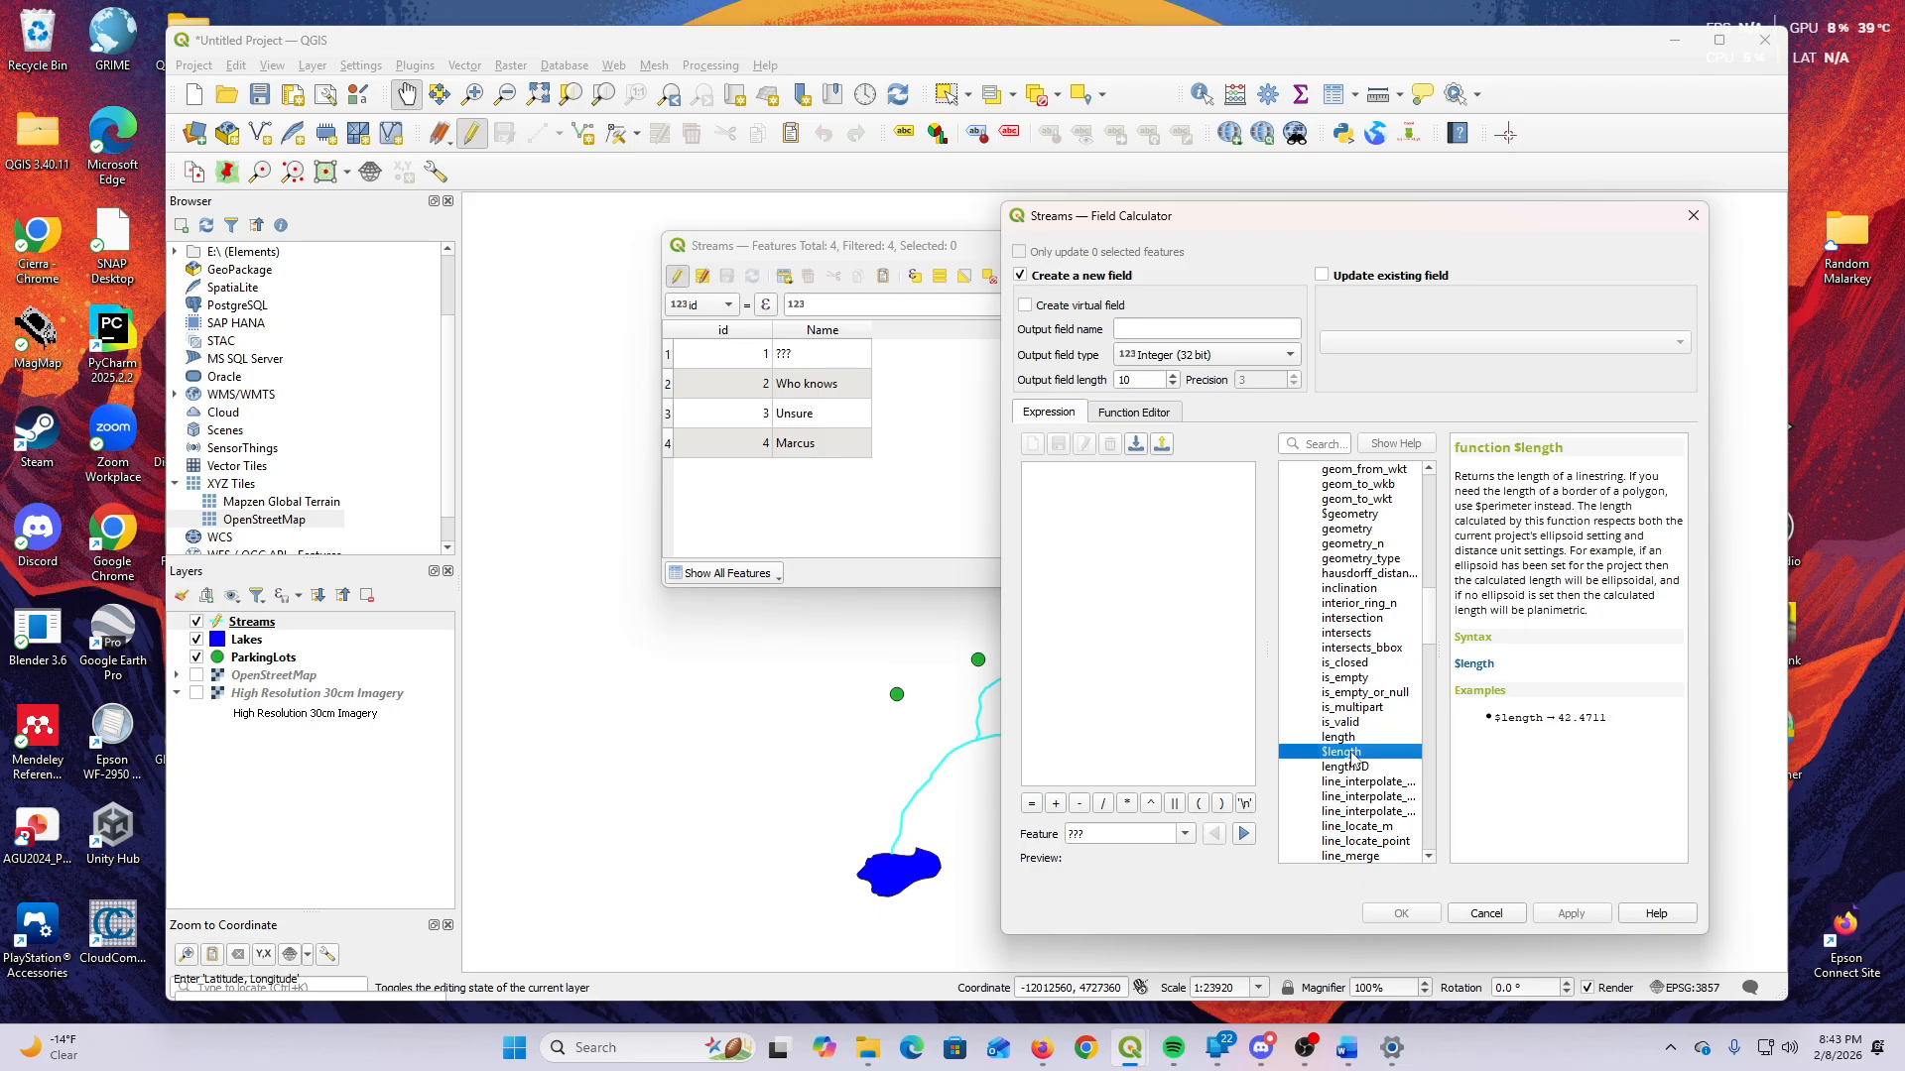
pyautogui.doubleClick(1351, 754)
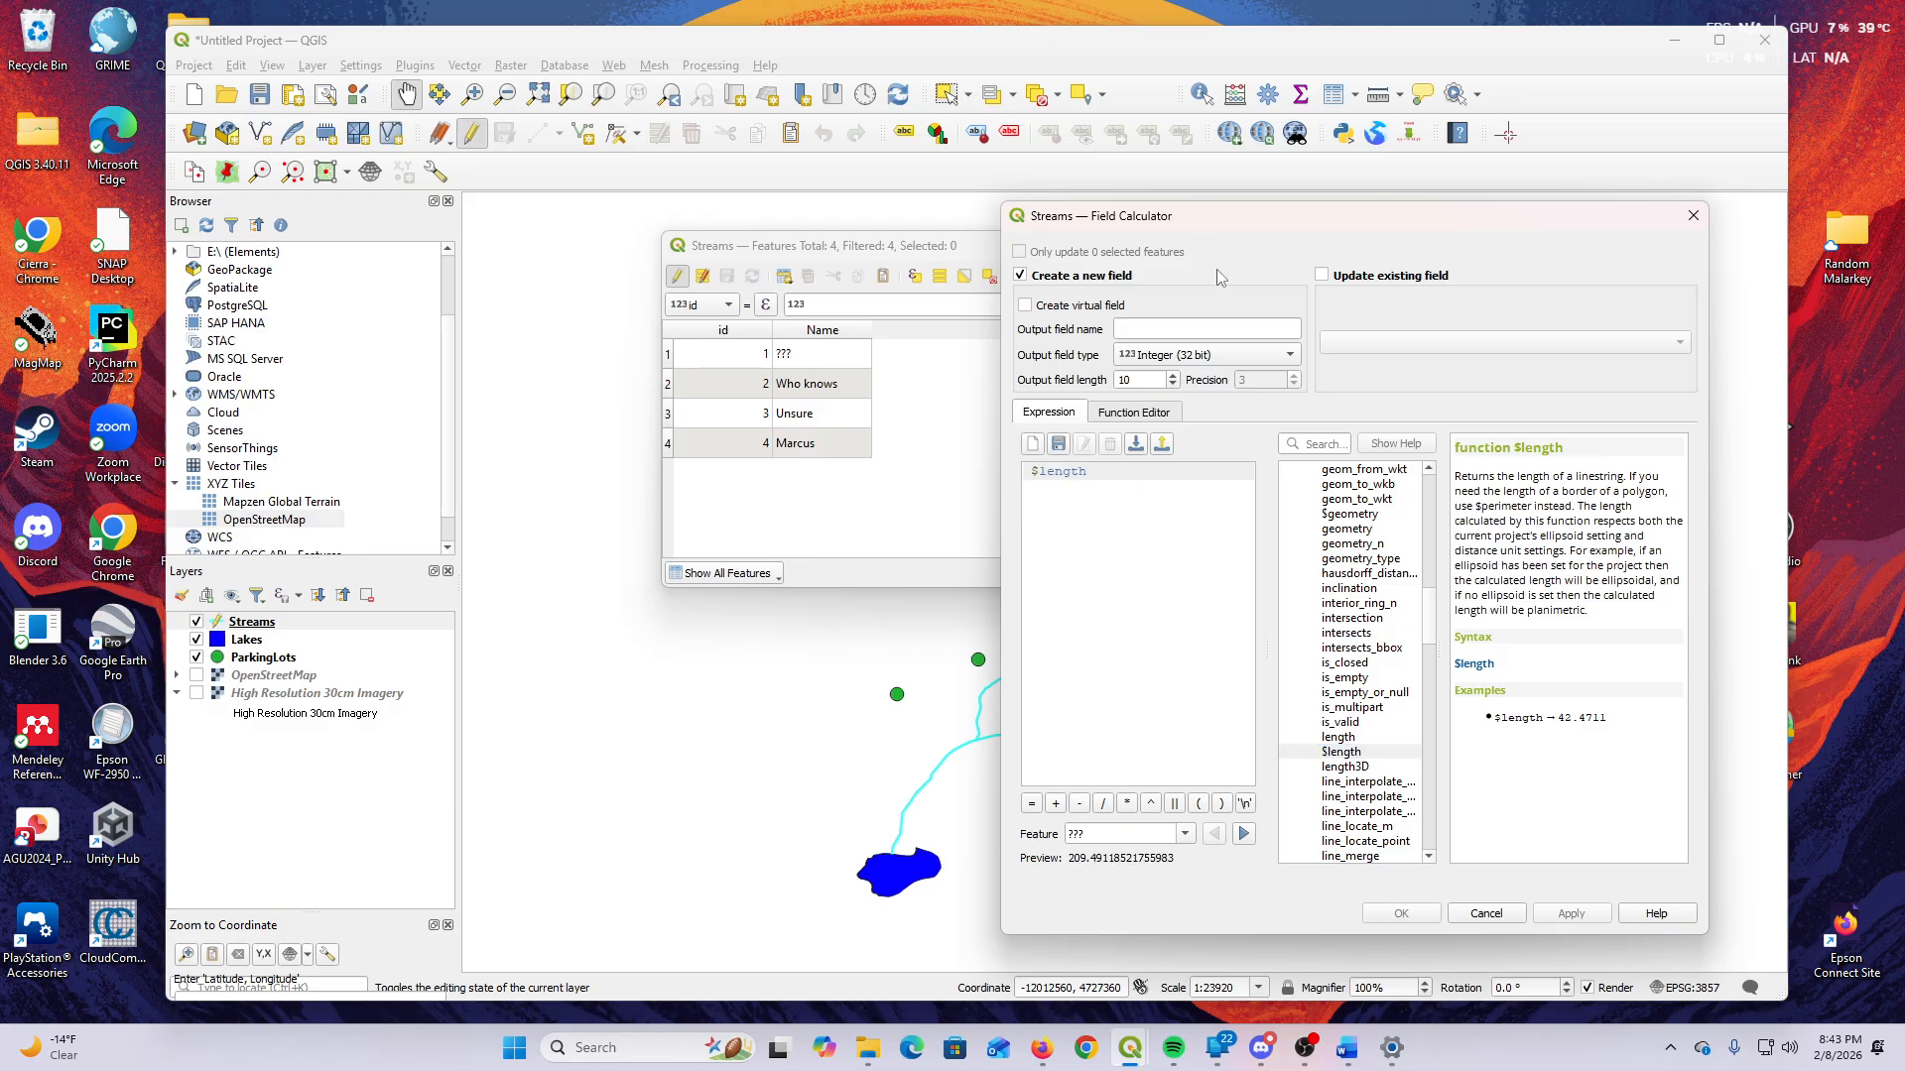
pyautogui.click(1231, 356)
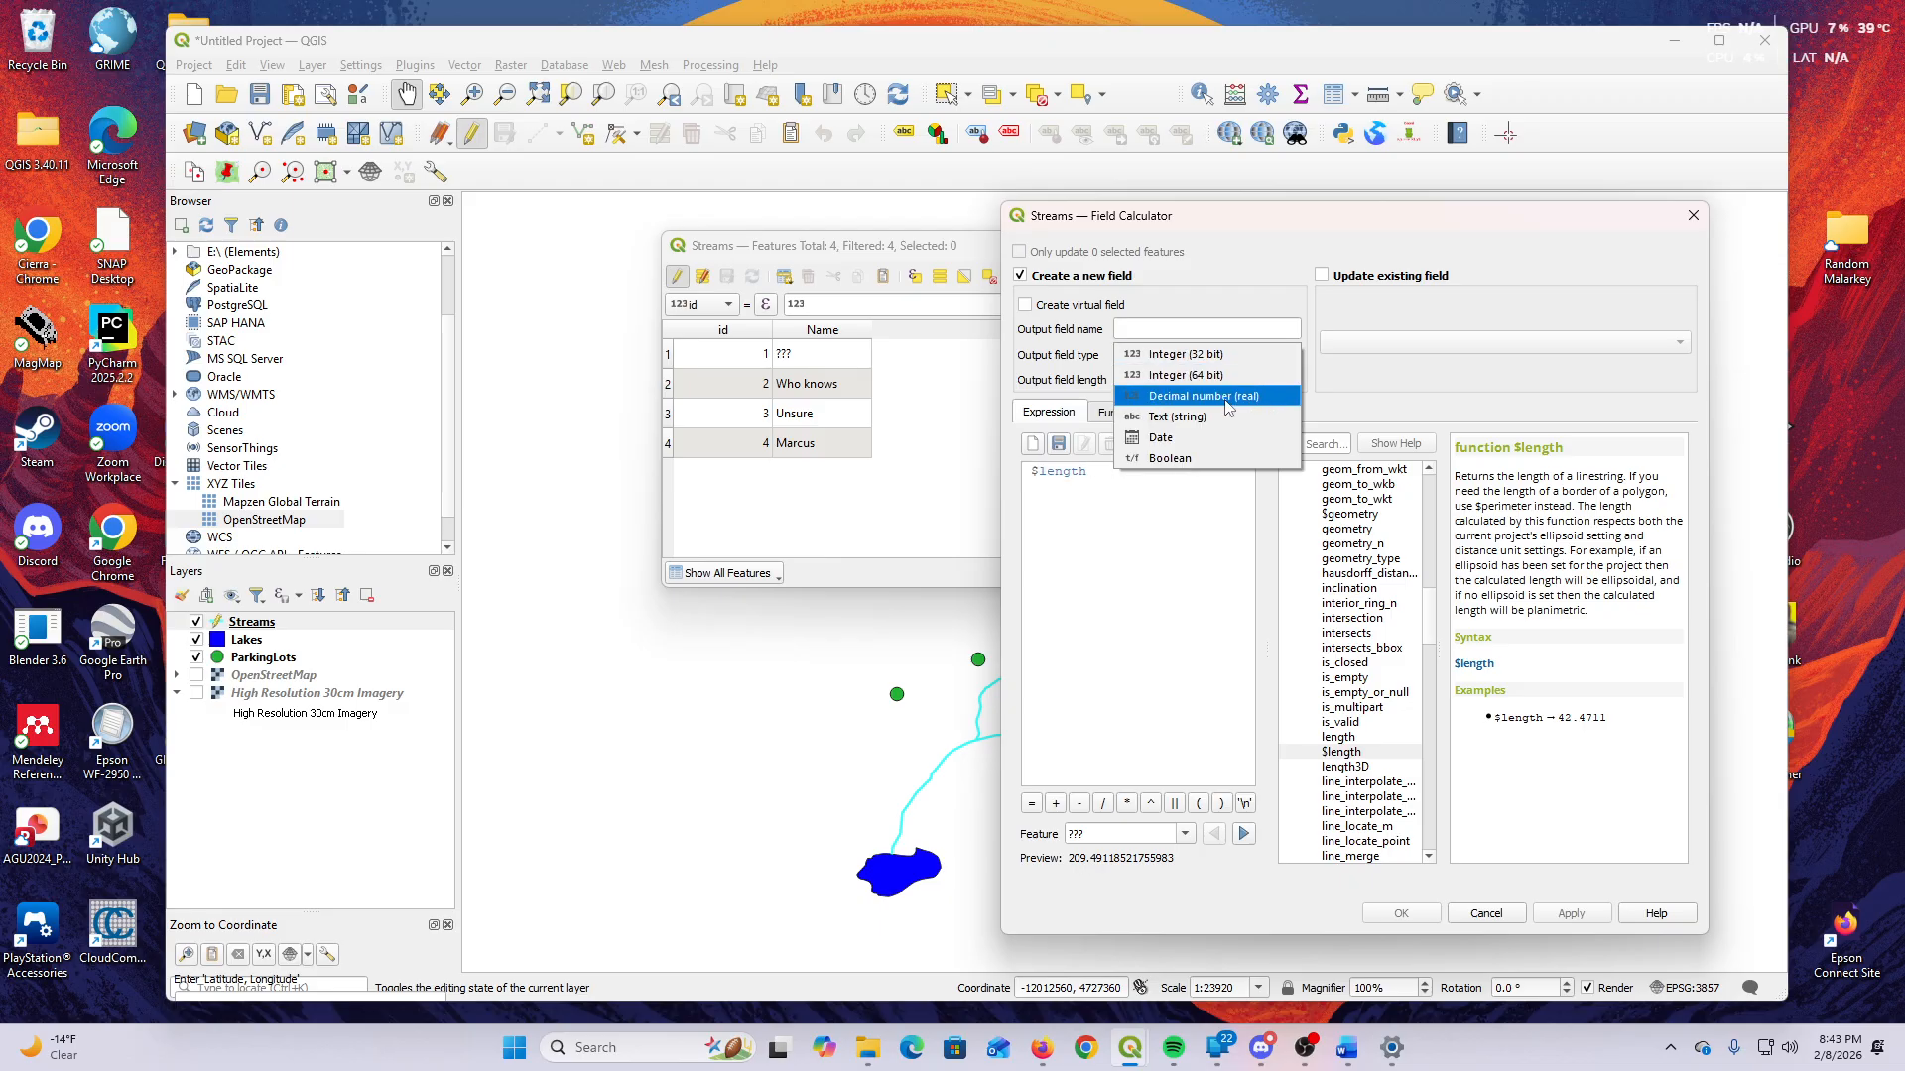
pyautogui.click(1229, 396)
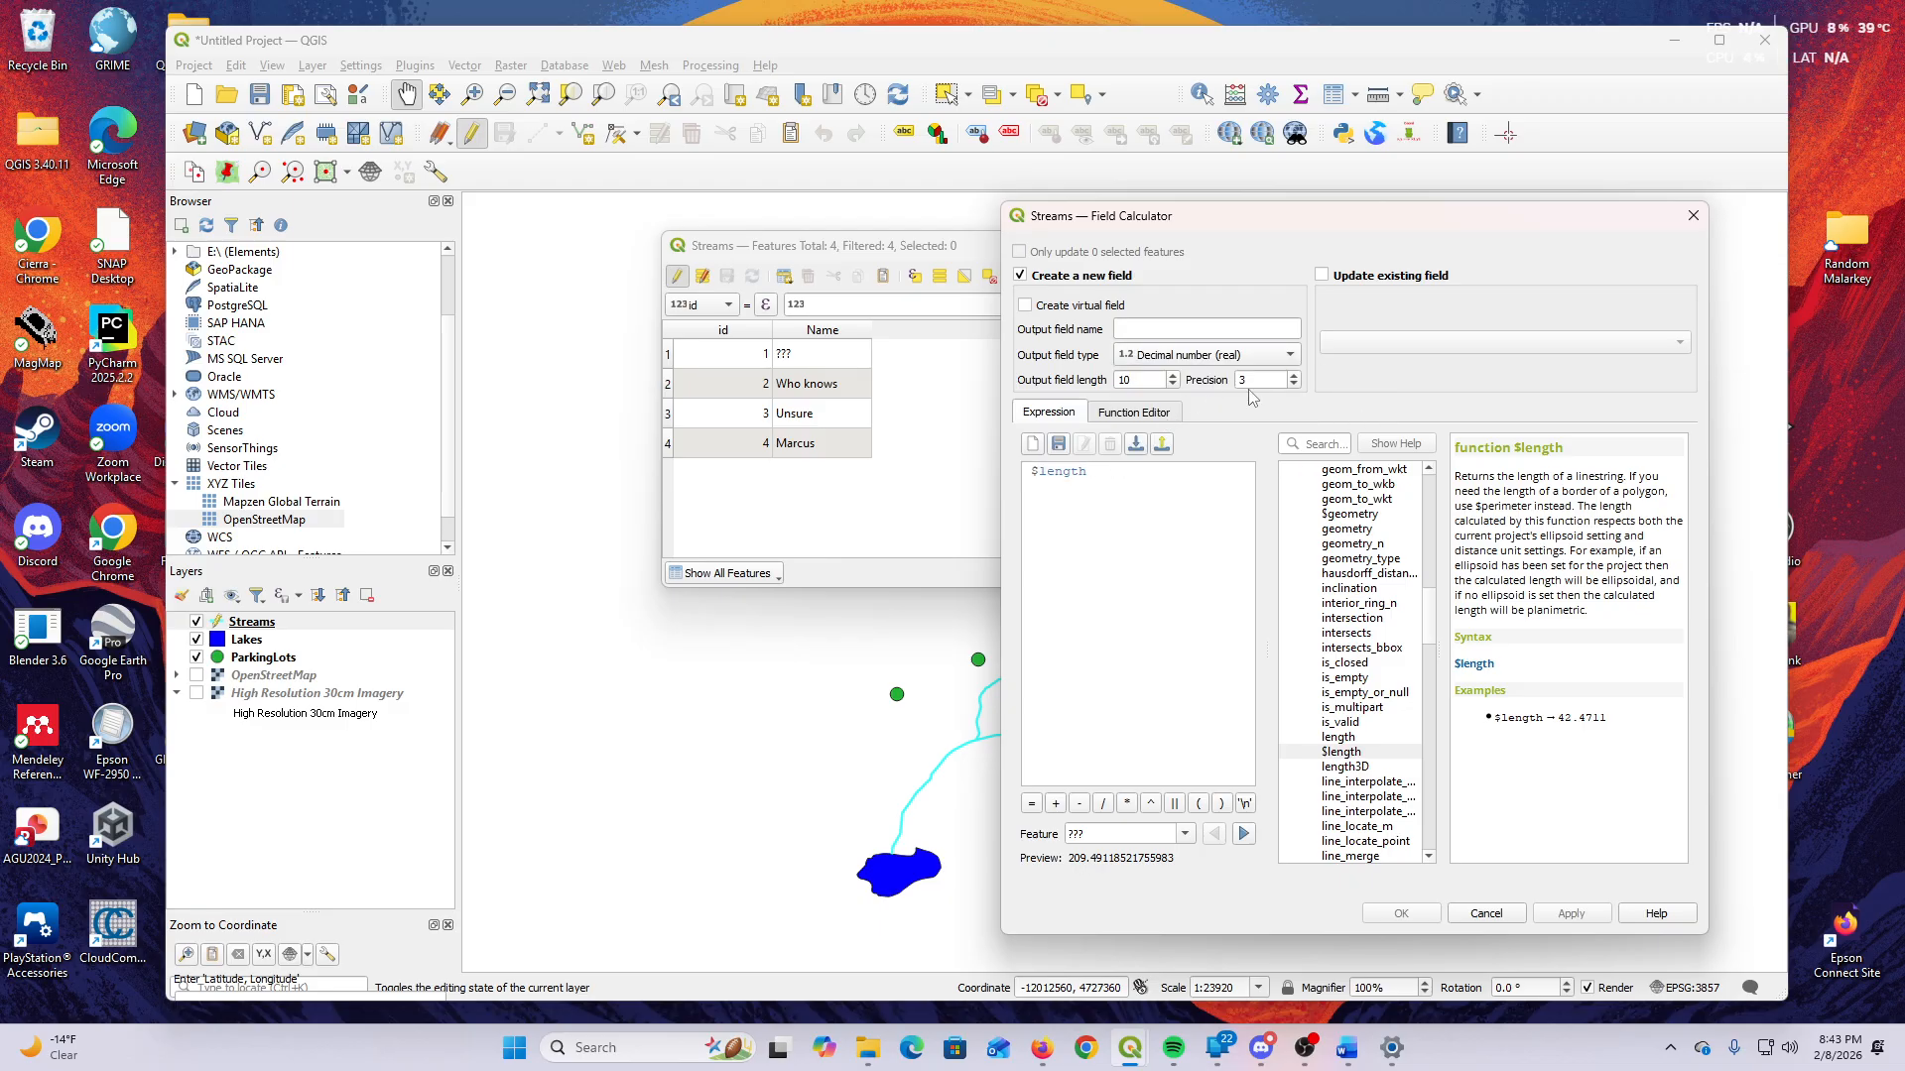
pyautogui.click(1189, 327)
pyautogui.write('Length')
# Create the Length field with the calculated stream lengths and close the Field Calculator.
pyautogui.click(1570, 913)
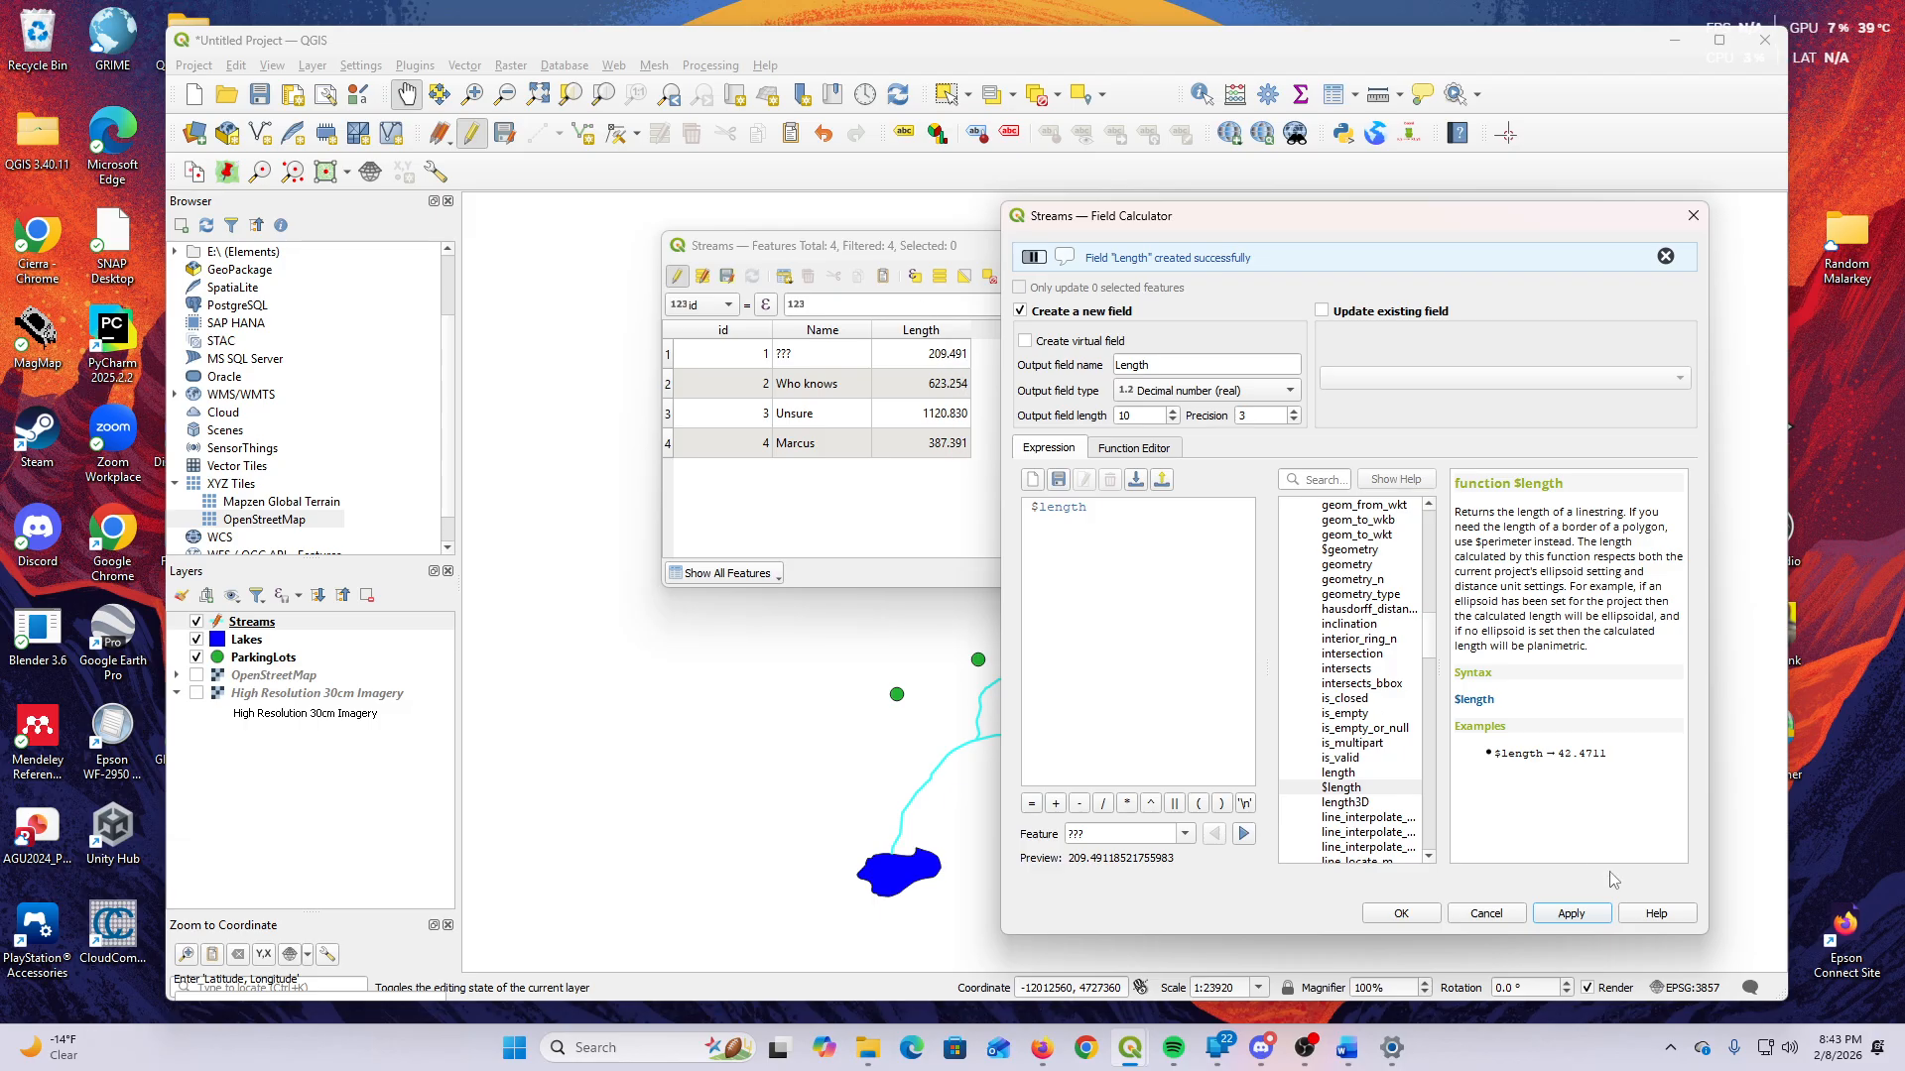
pyautogui.click(1401, 914)
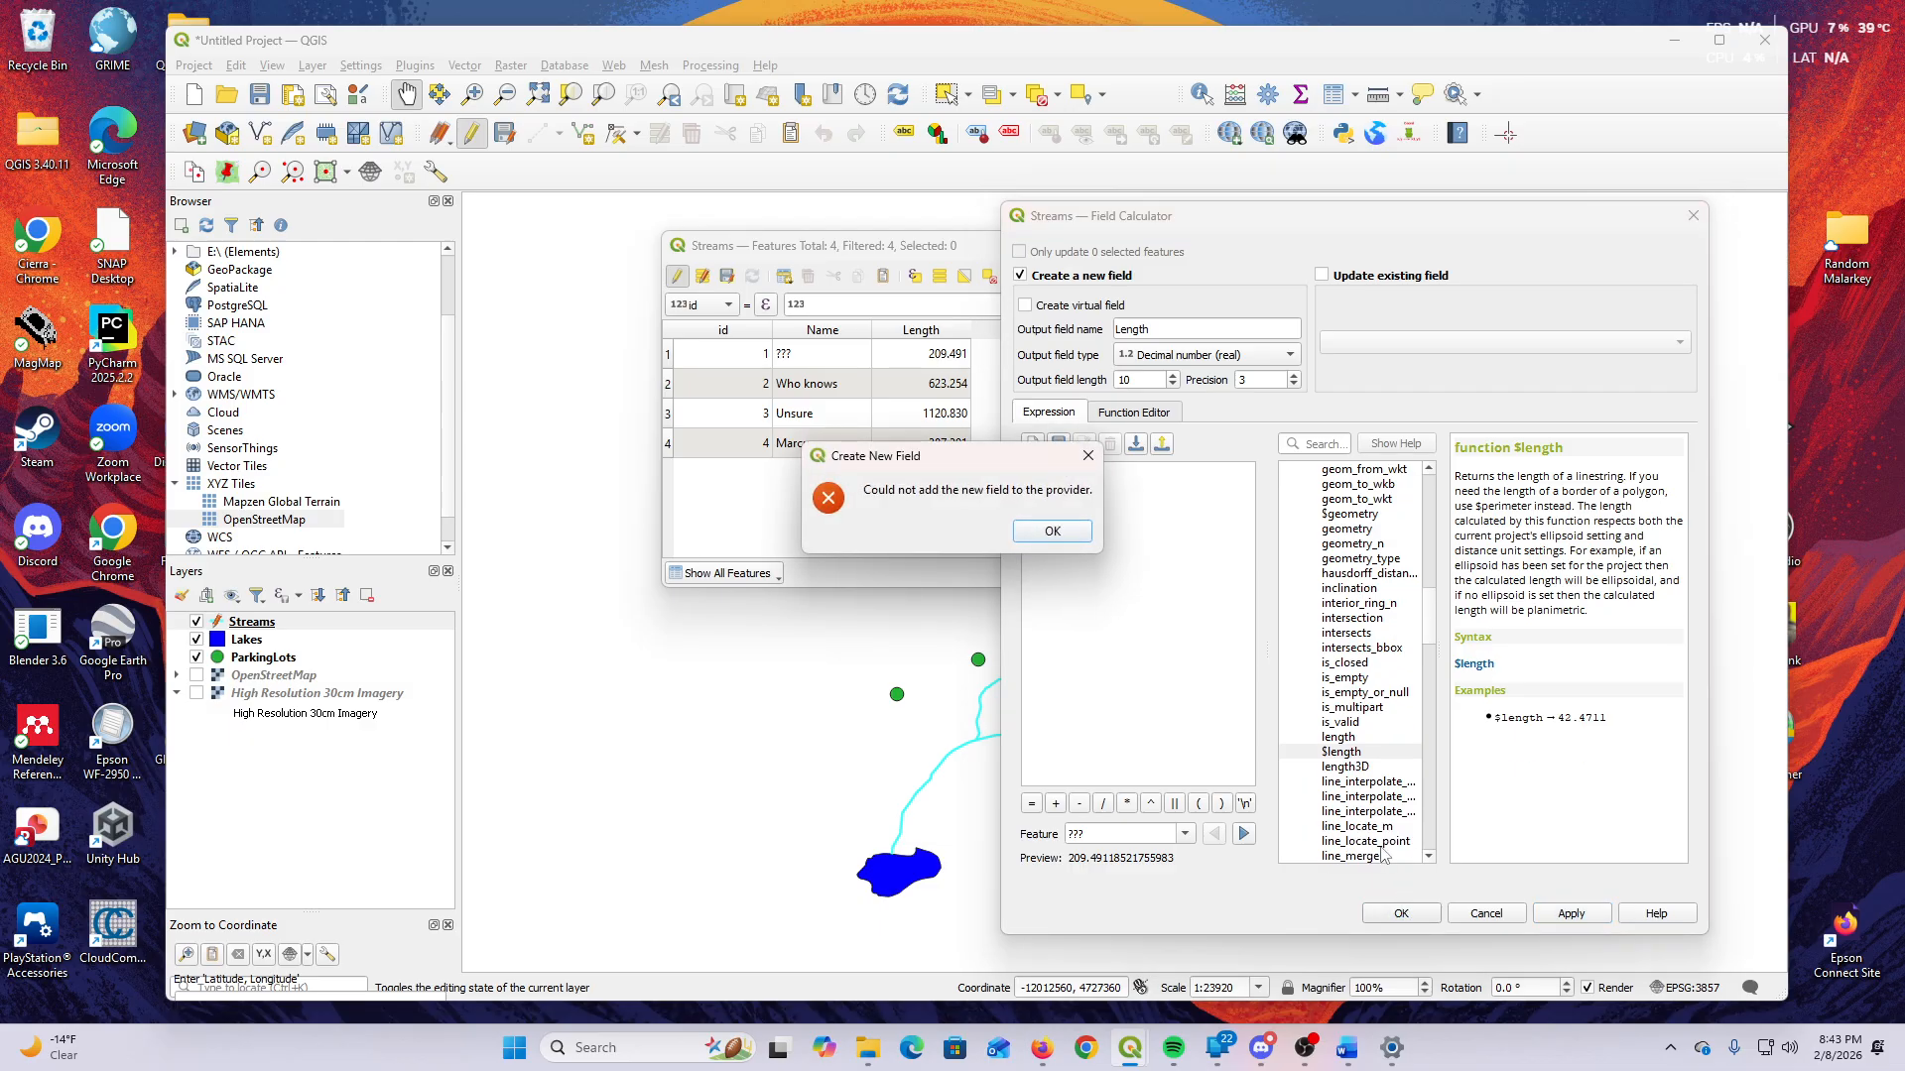
pyautogui.click(1088, 457)
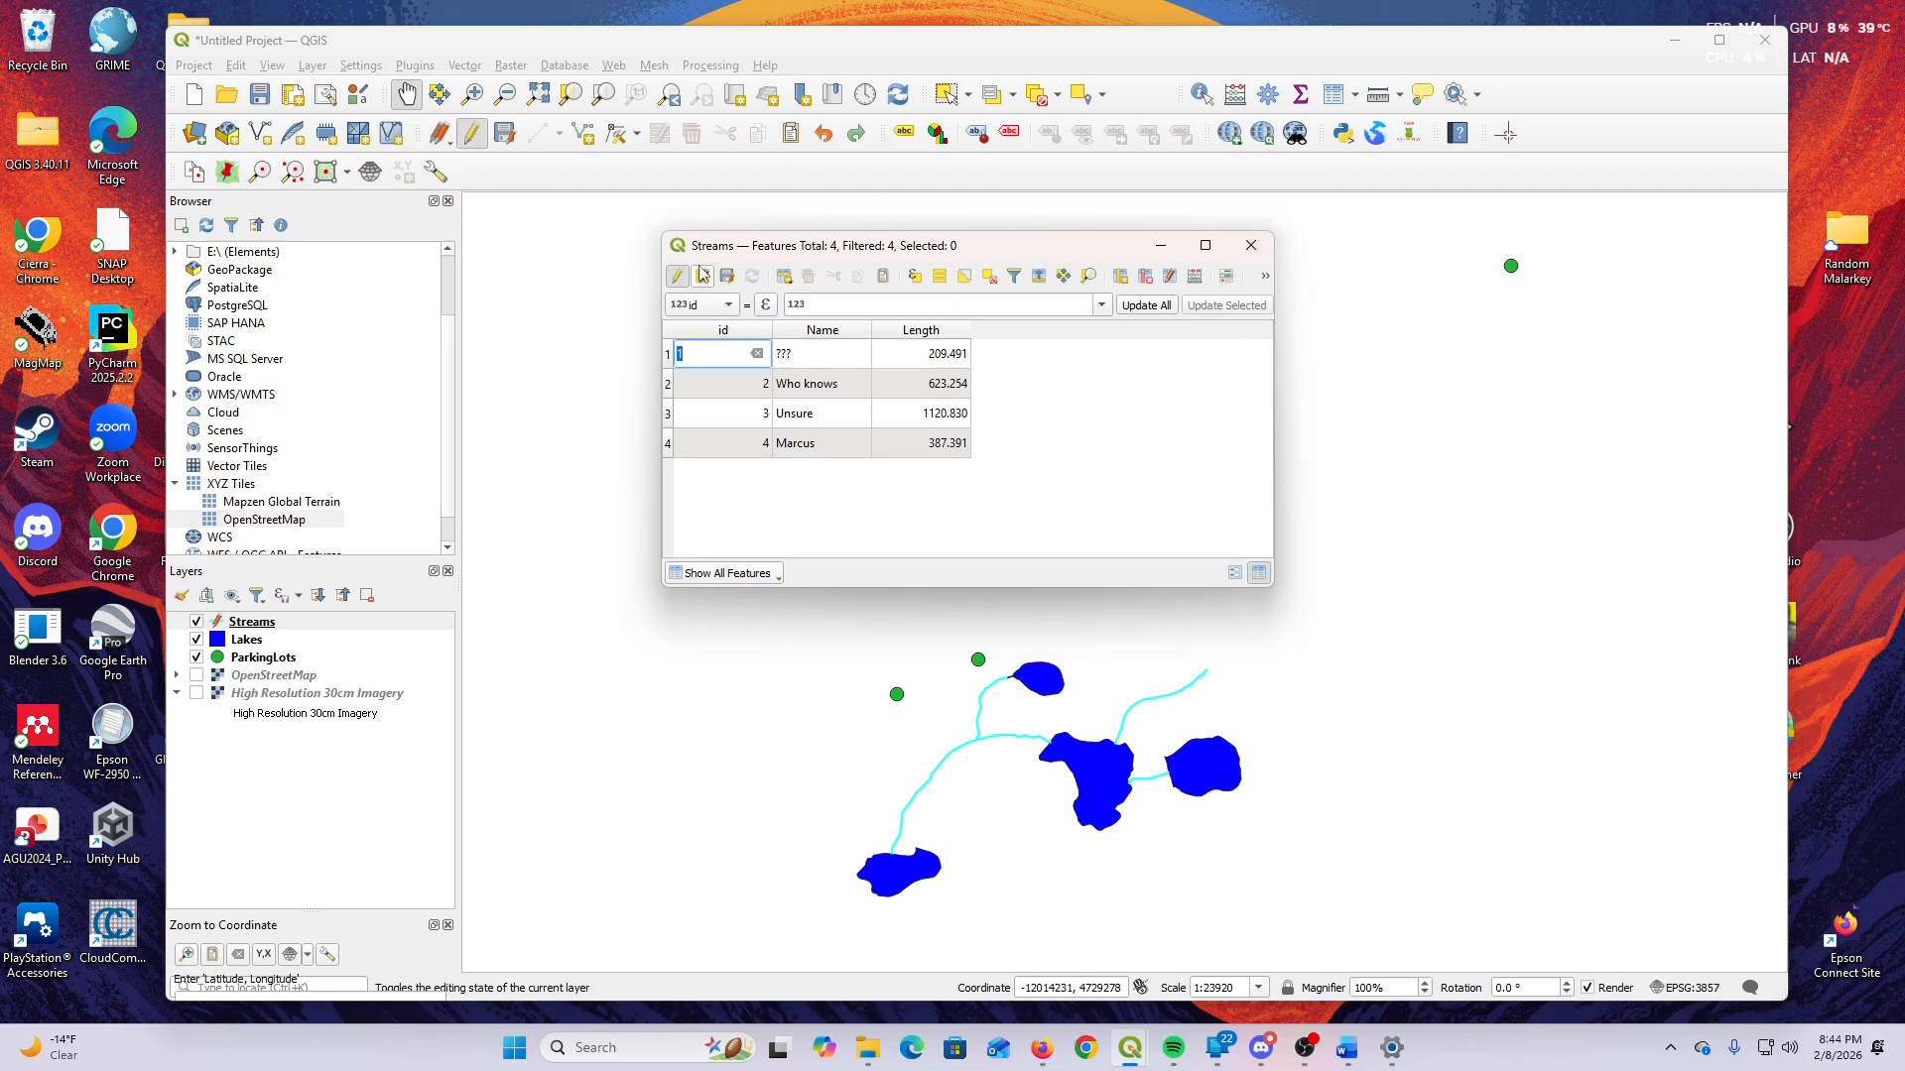
# Save the Streams layer edits, turn off editing, and close its attribute table.
pyautogui.click(731, 275)
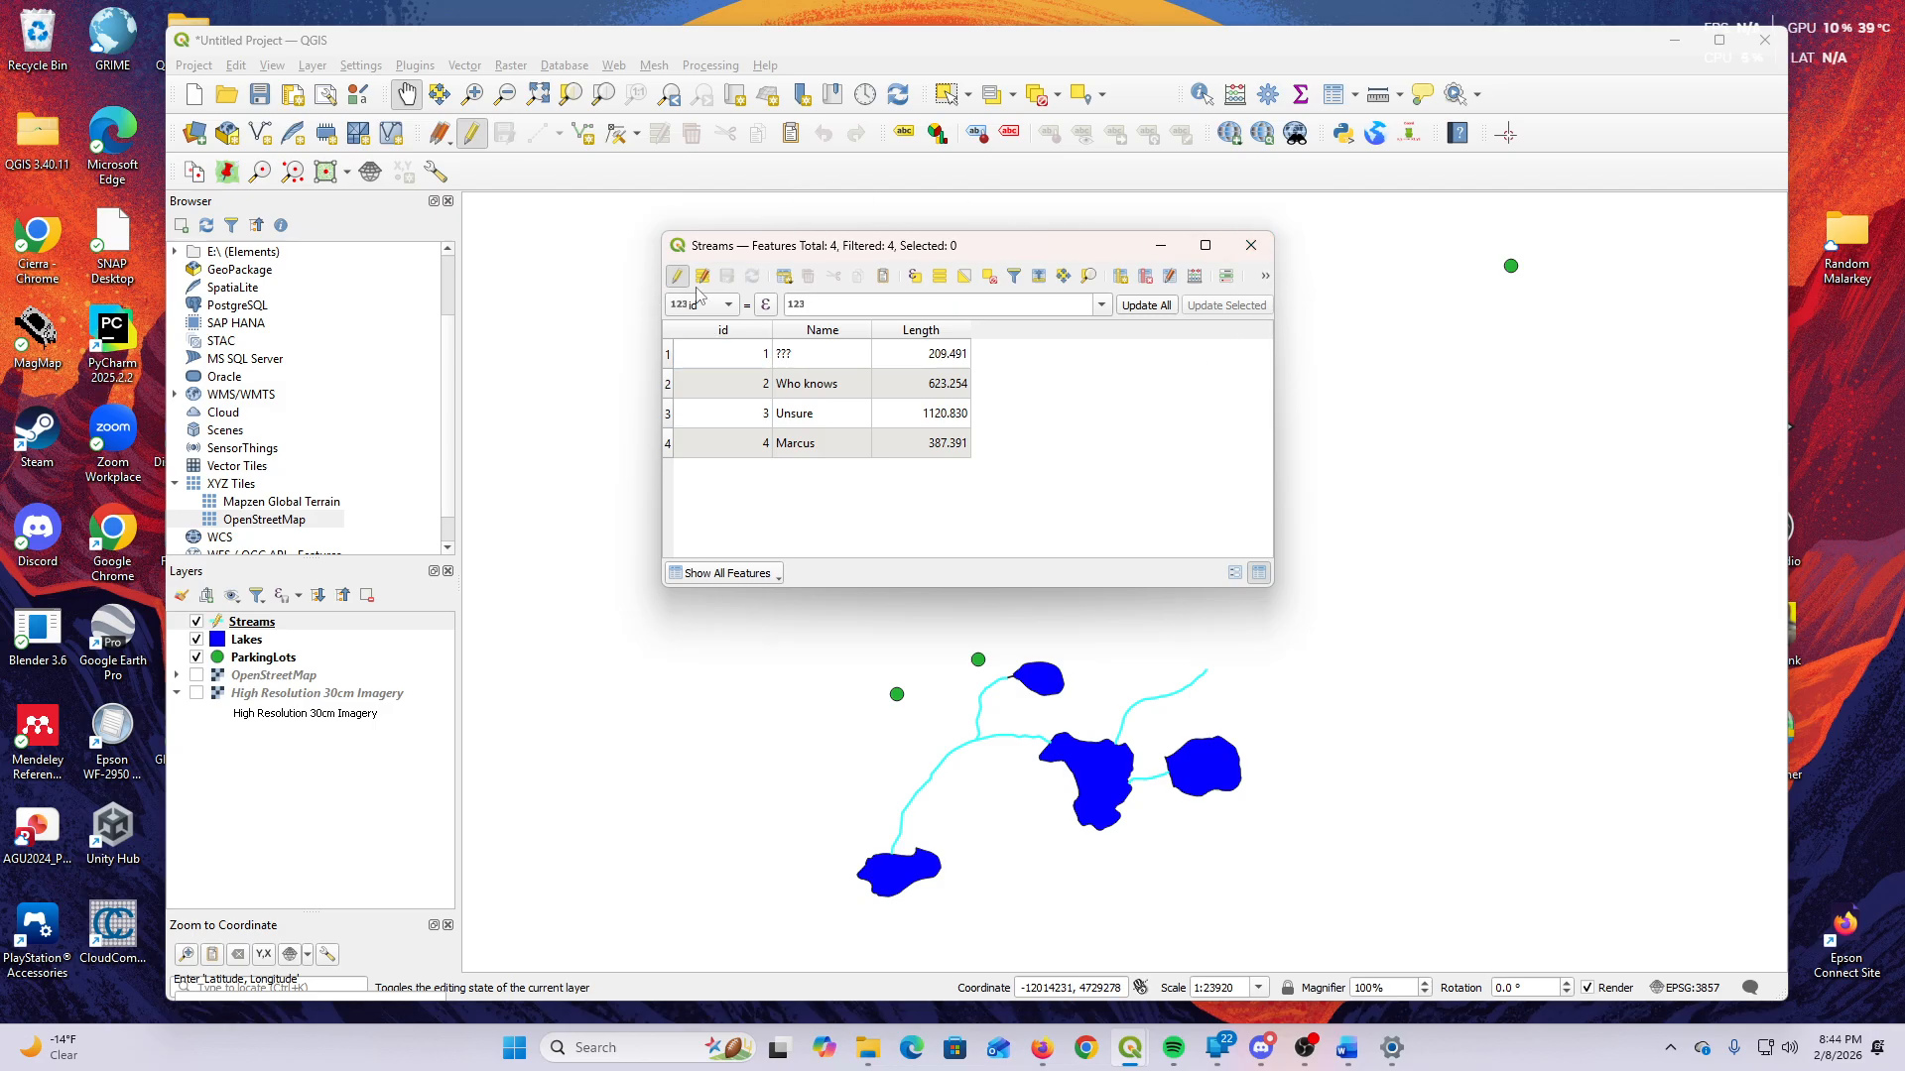
pyautogui.click(677, 276)
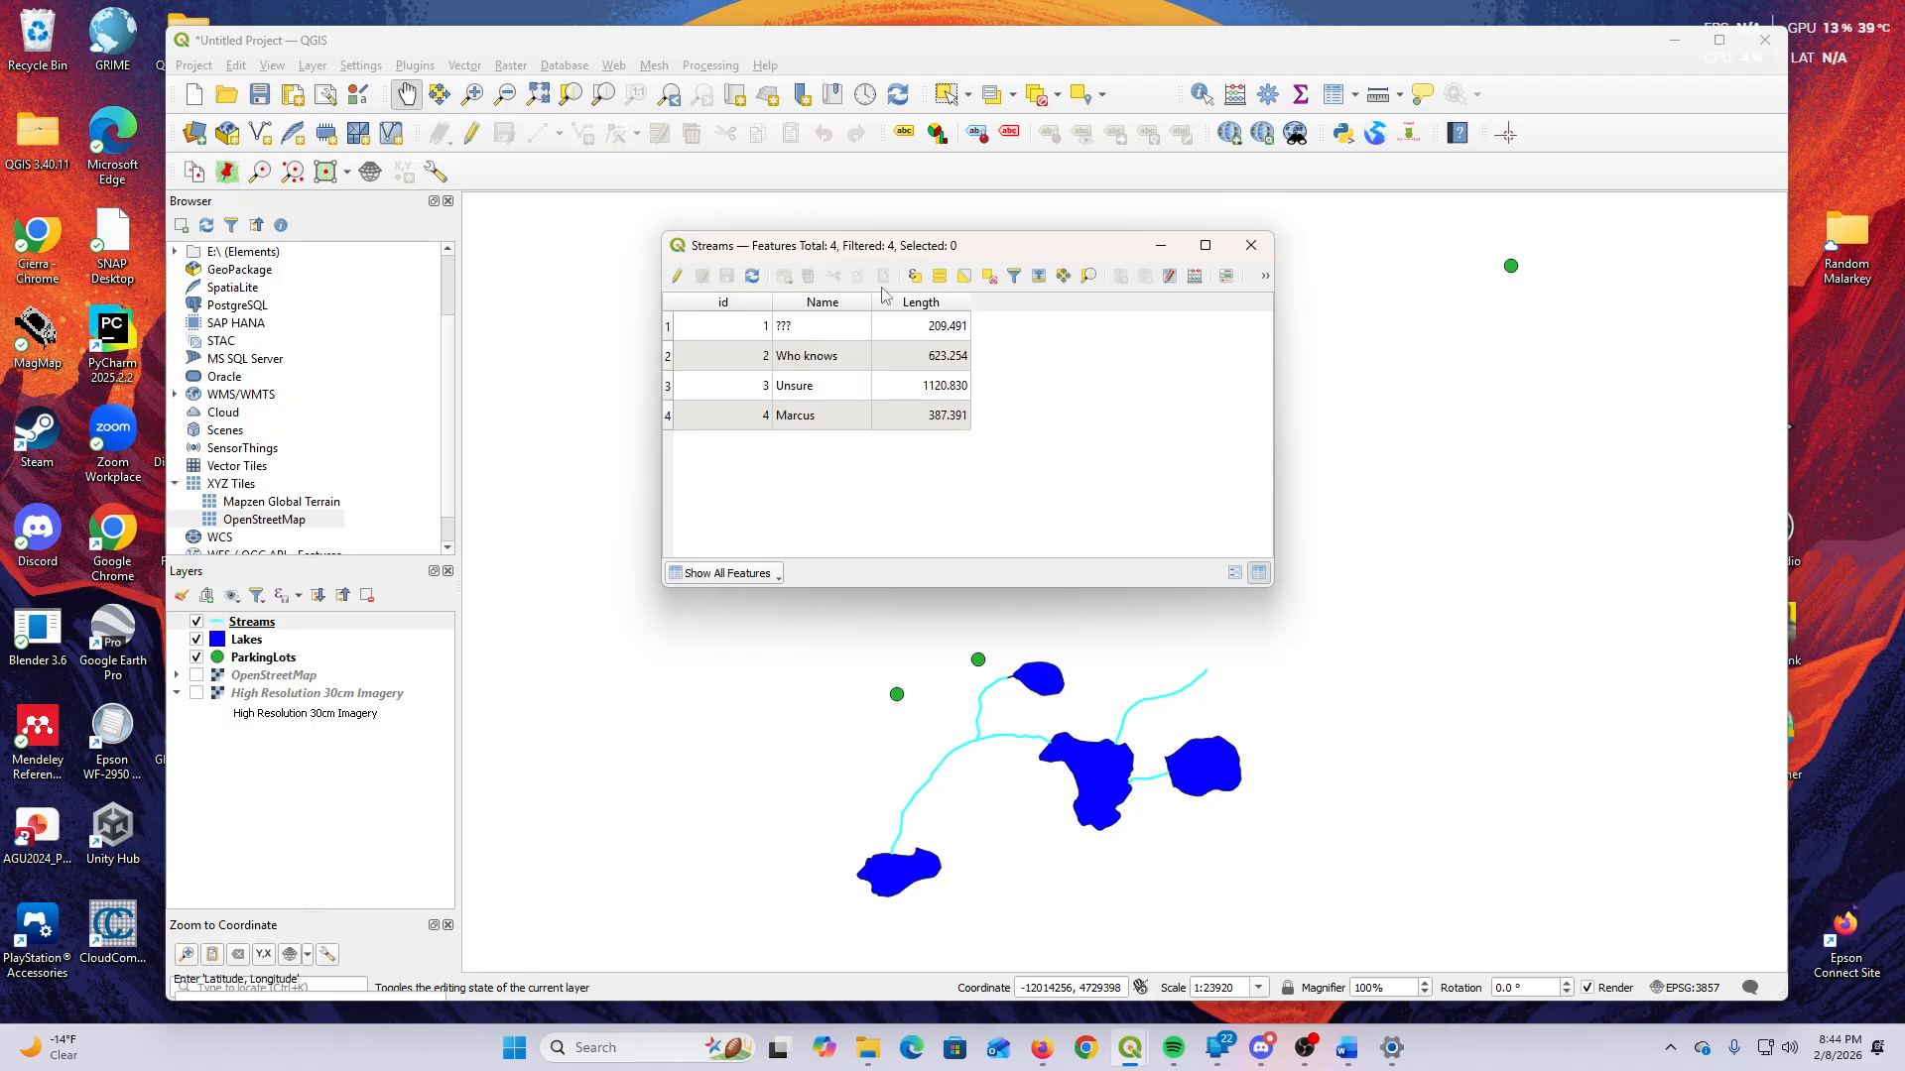
pyautogui.click(1251, 246)
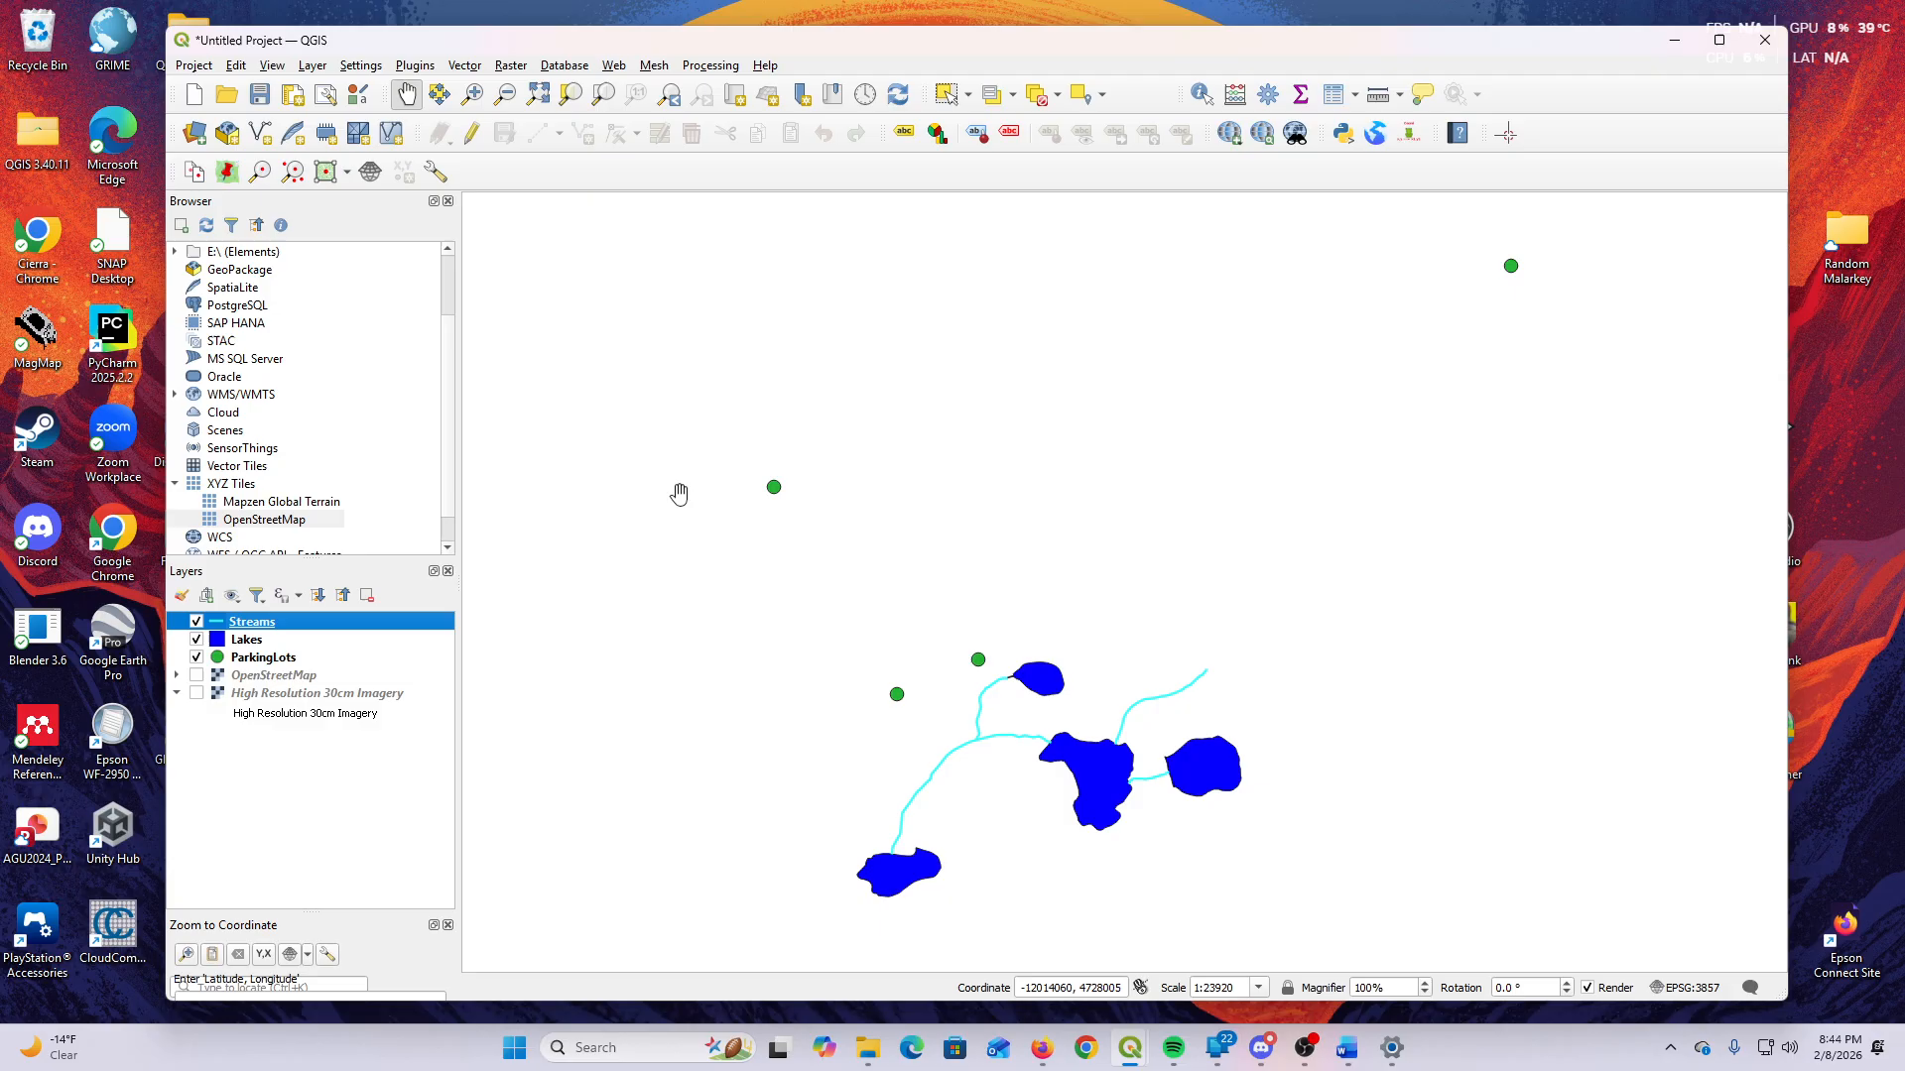
# Set up a feature export of the Lakes layer in Comma Separated Value [CSV] format to Lakes_attributes in the Lab5 folder.
pyautogui.rightClick(251, 641)
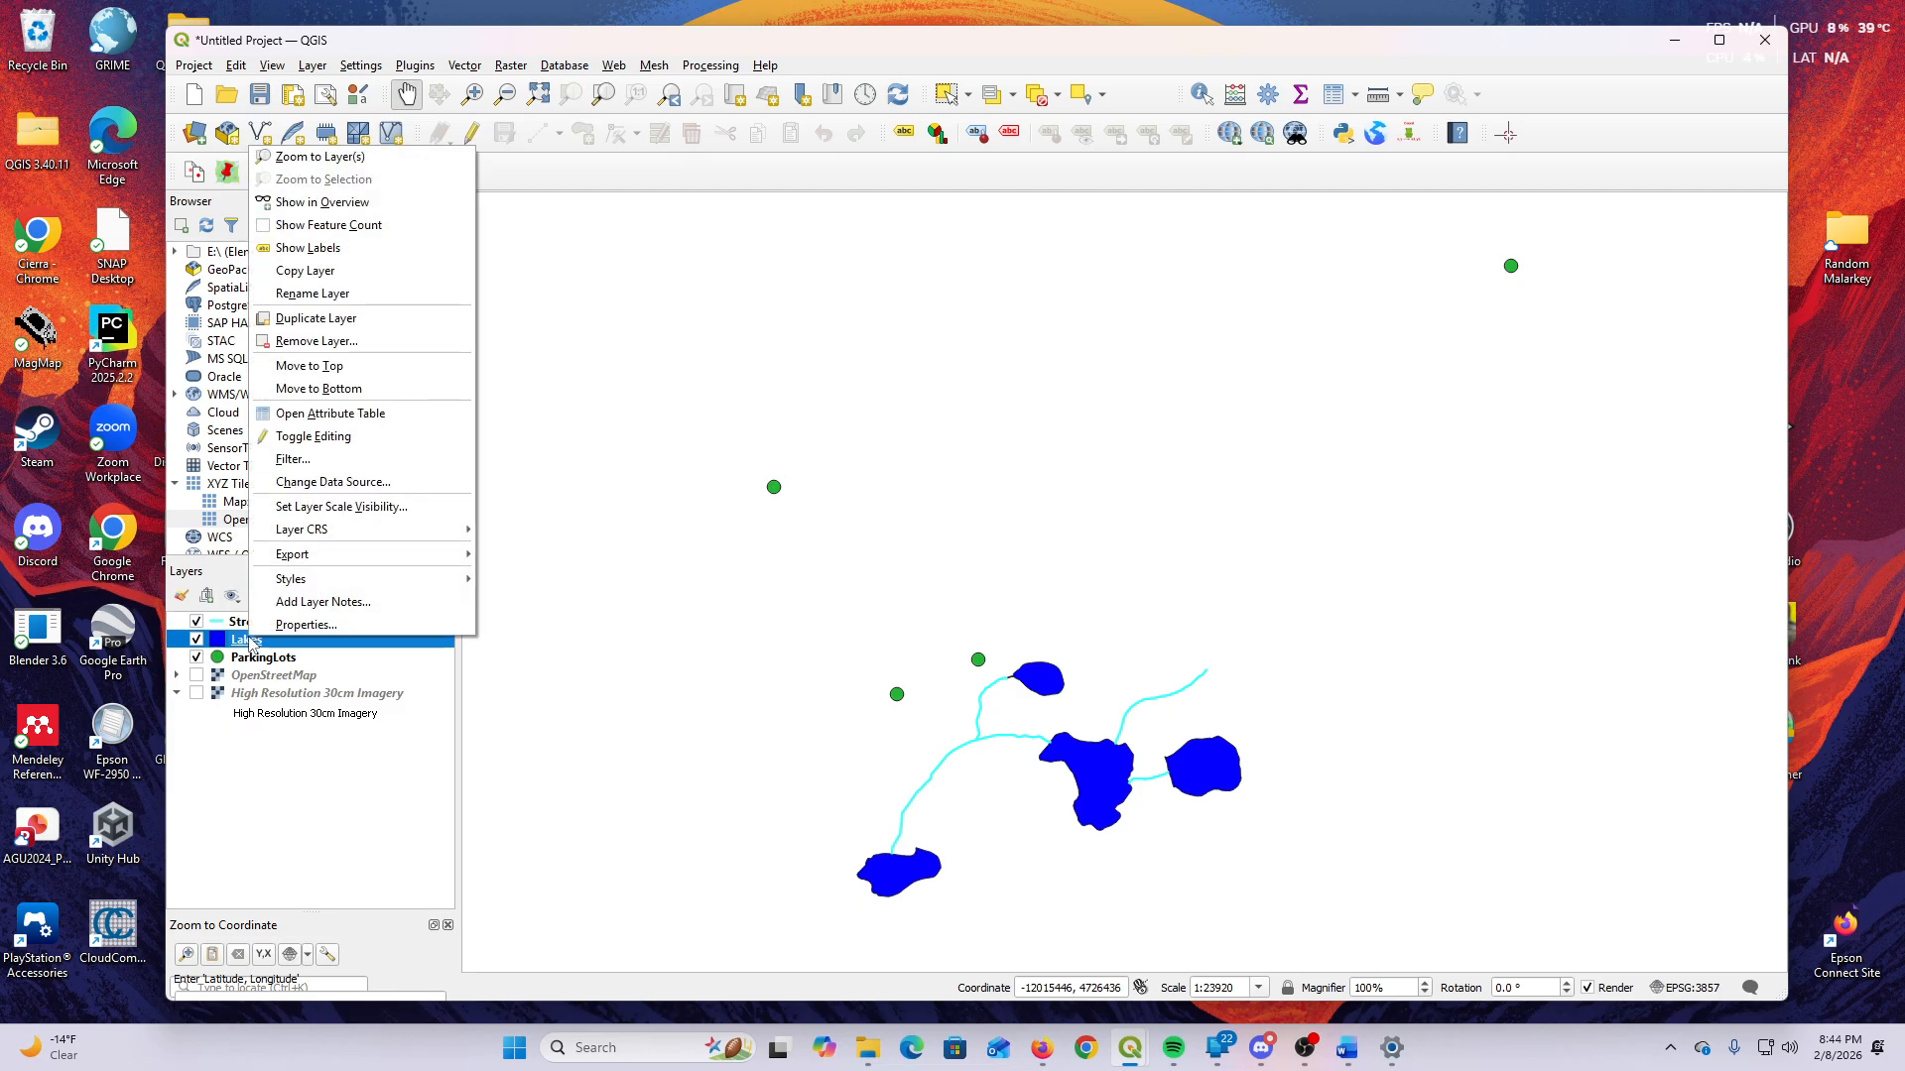
pyautogui.moveTo(354, 562)
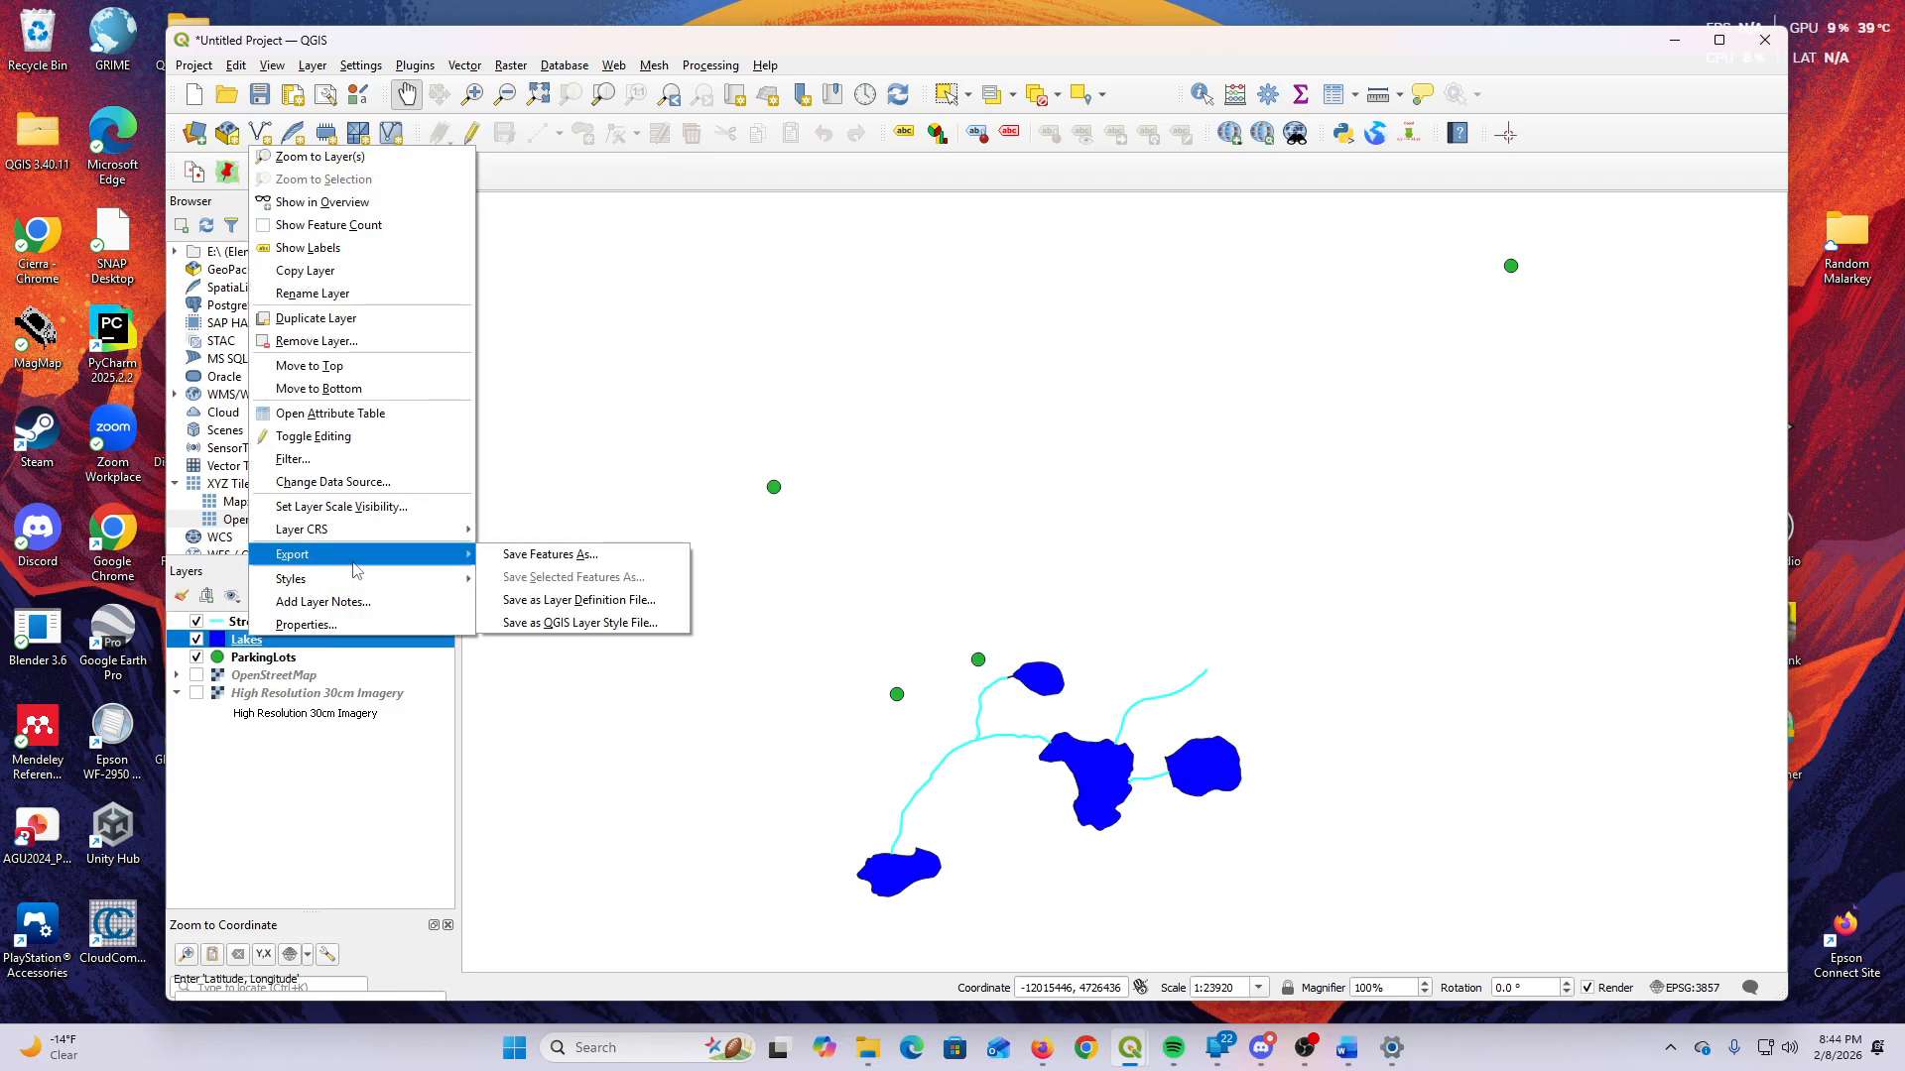
pyautogui.click(568, 556)
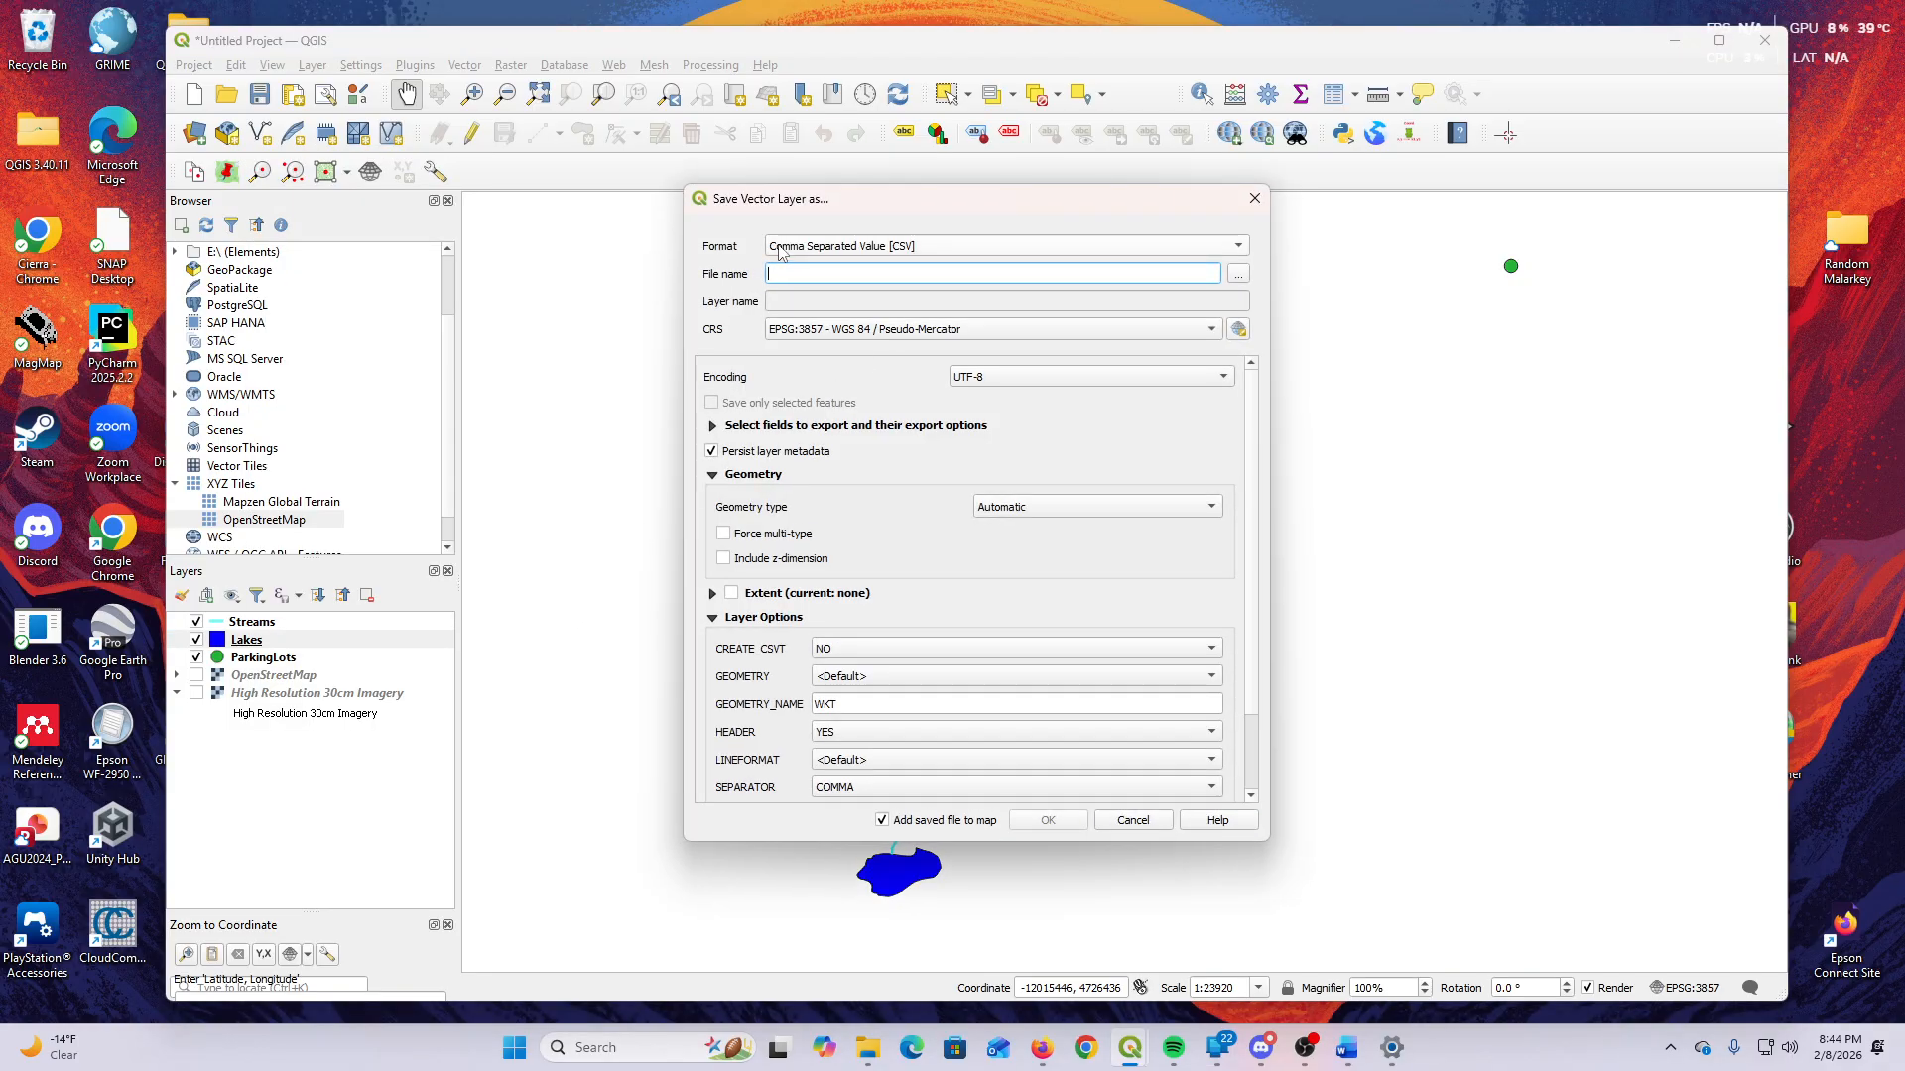
pyautogui.click(988, 250)
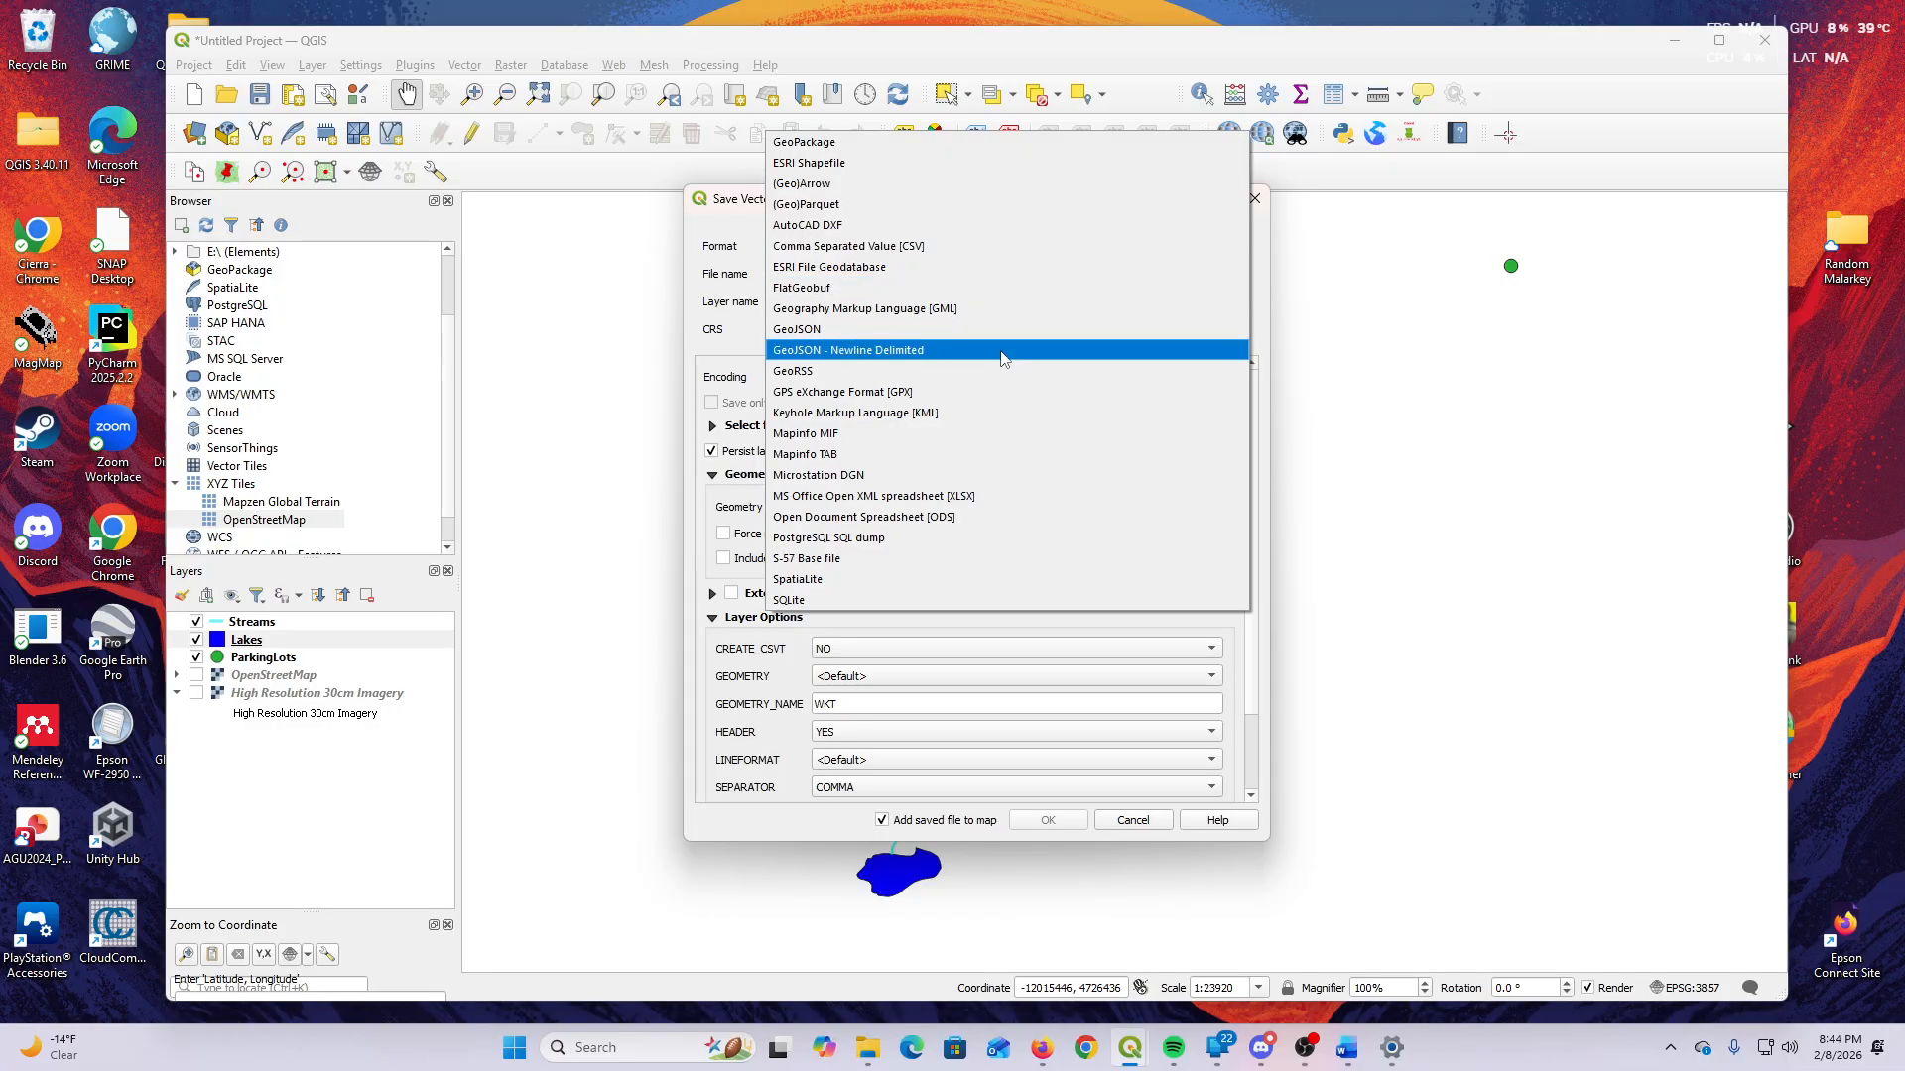
pyautogui.click(977, 248)
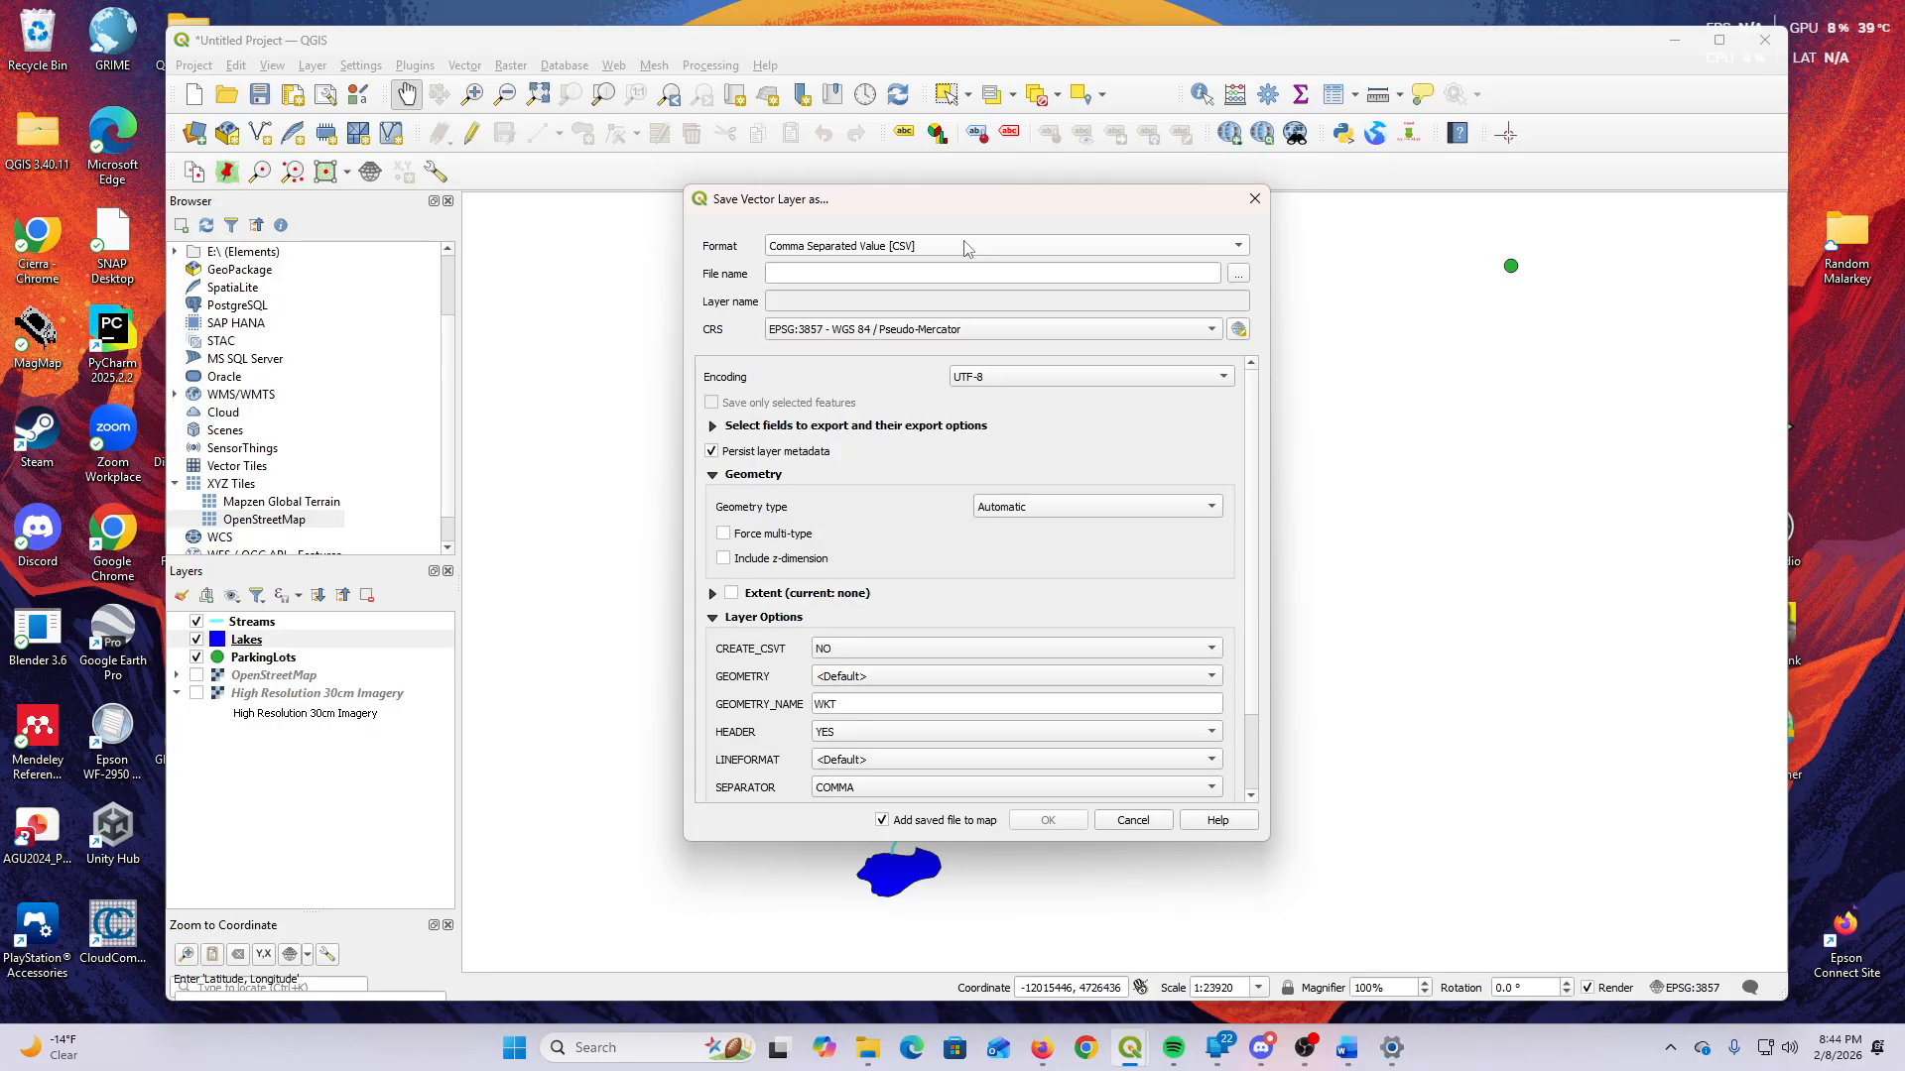
pyautogui.click(1238, 274)
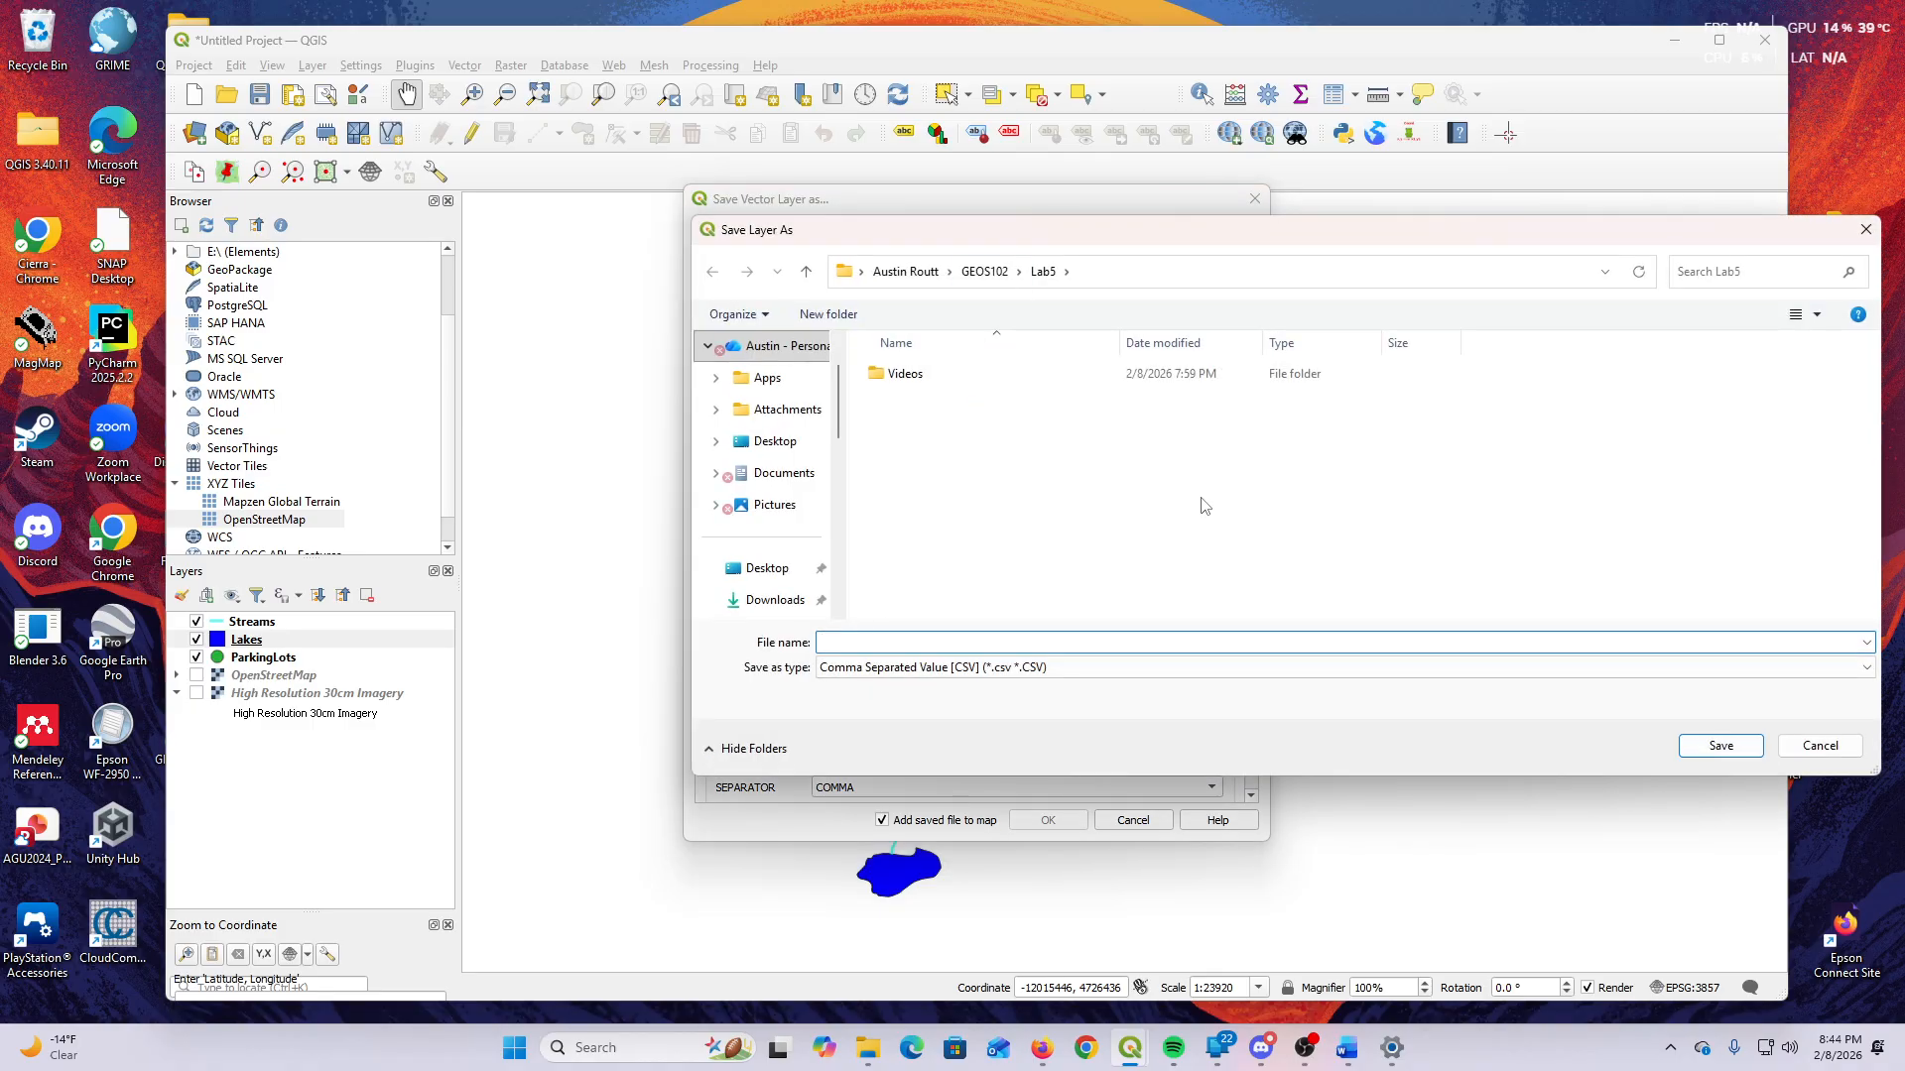
pyautogui.write('Lake')
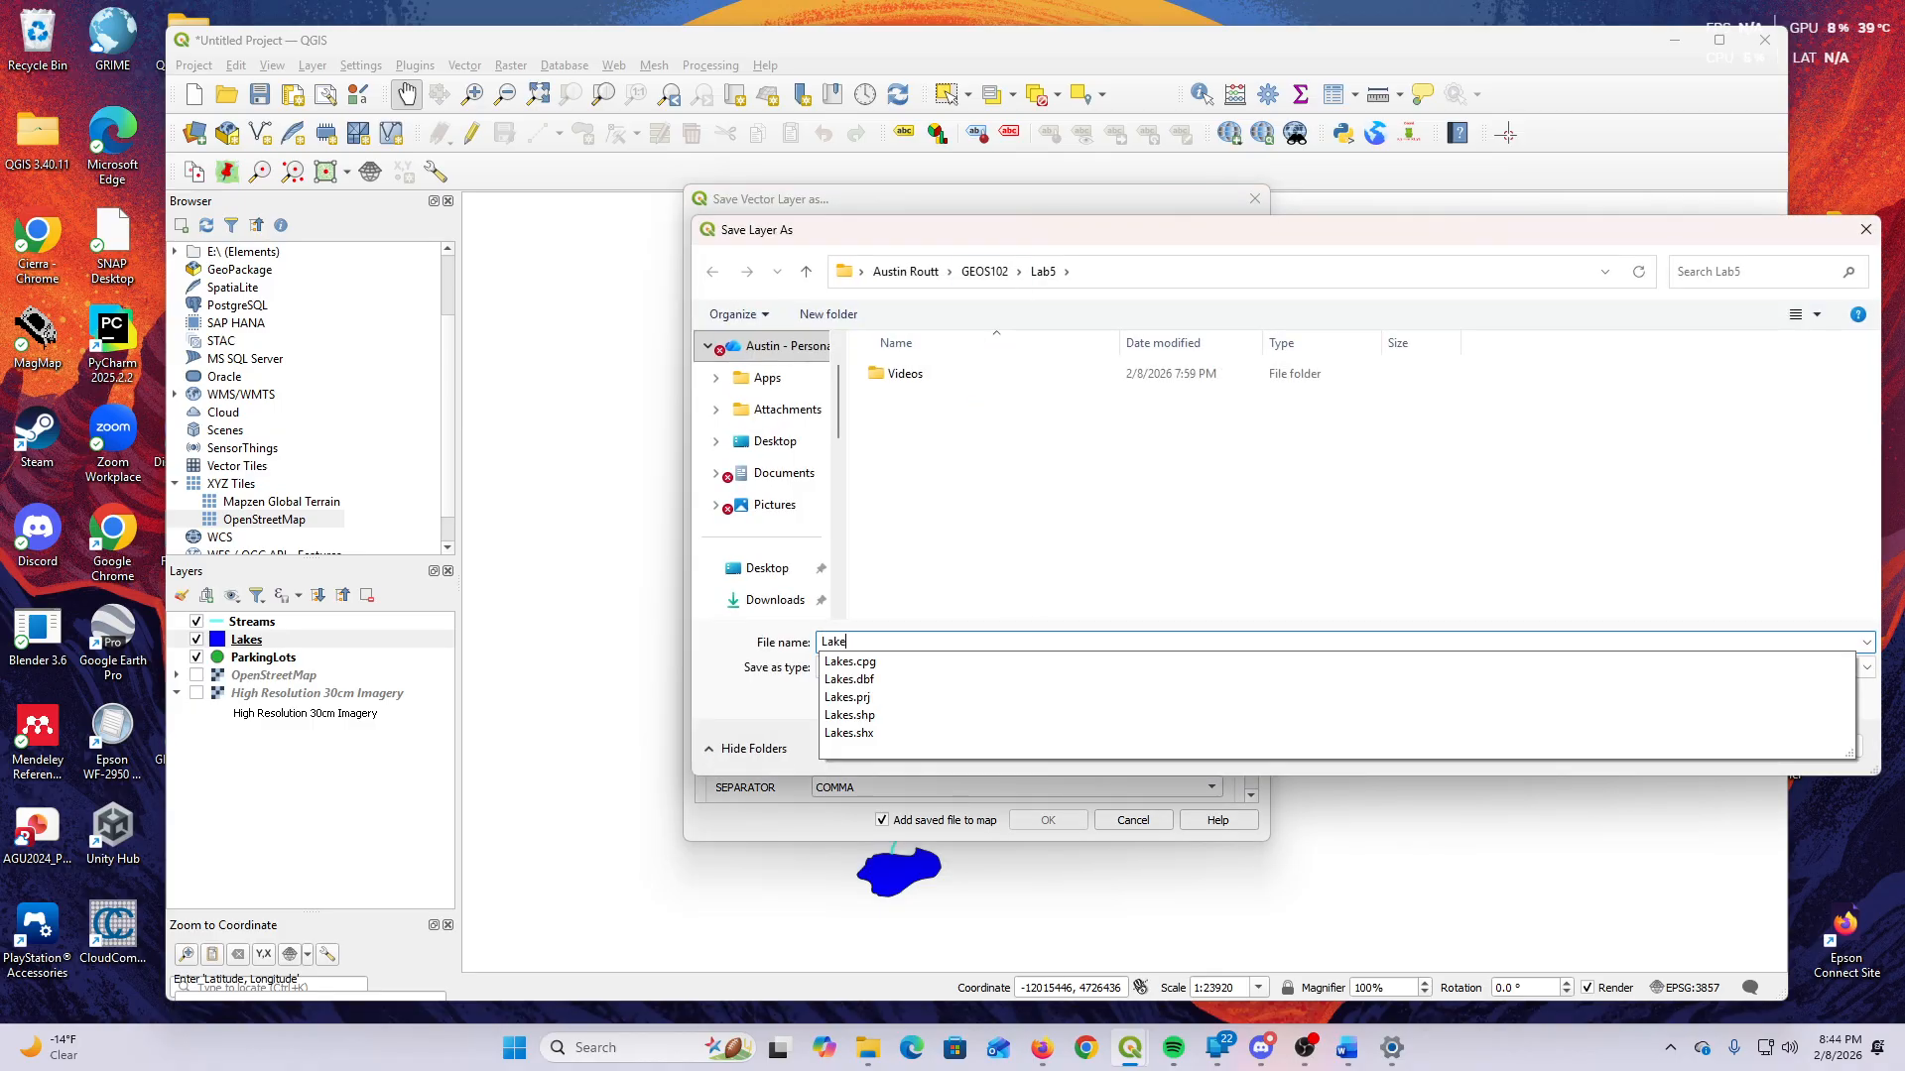
pyautogui.write('s_')
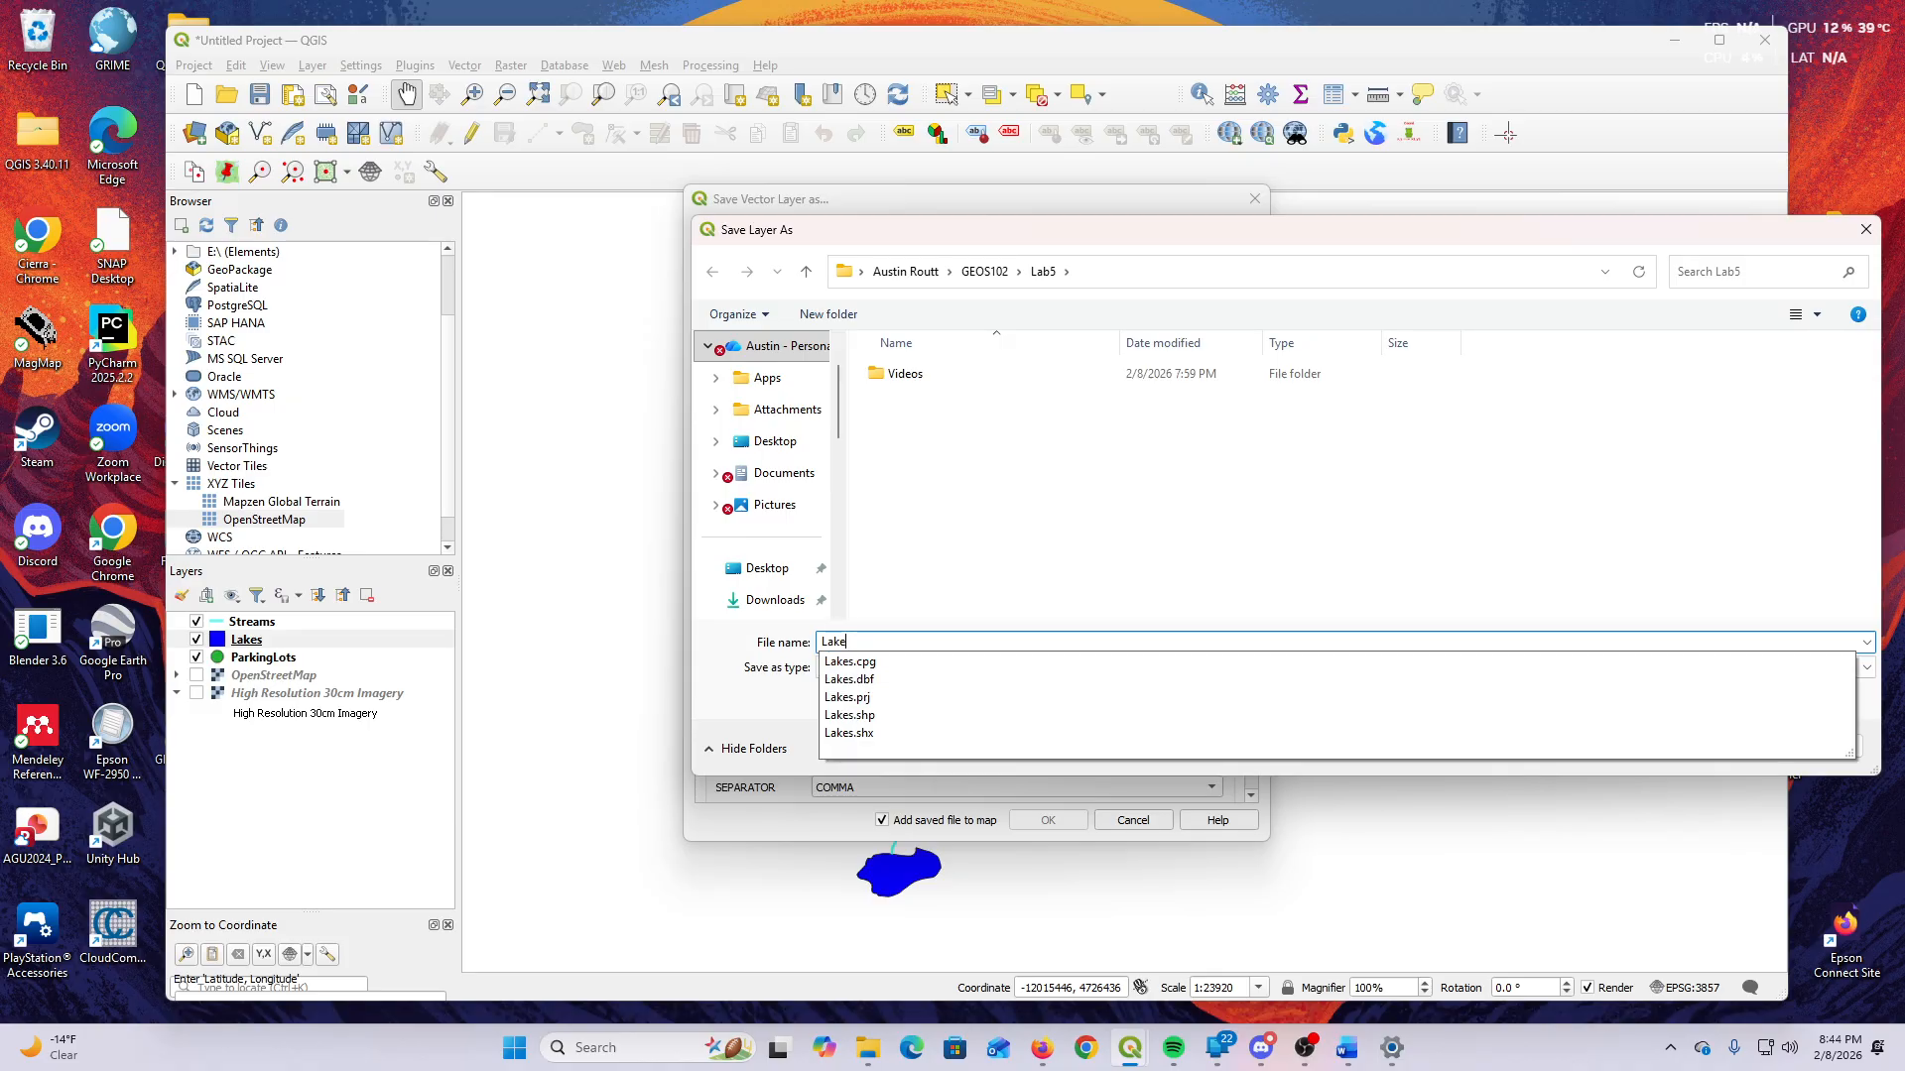
pyautogui.write('aa')
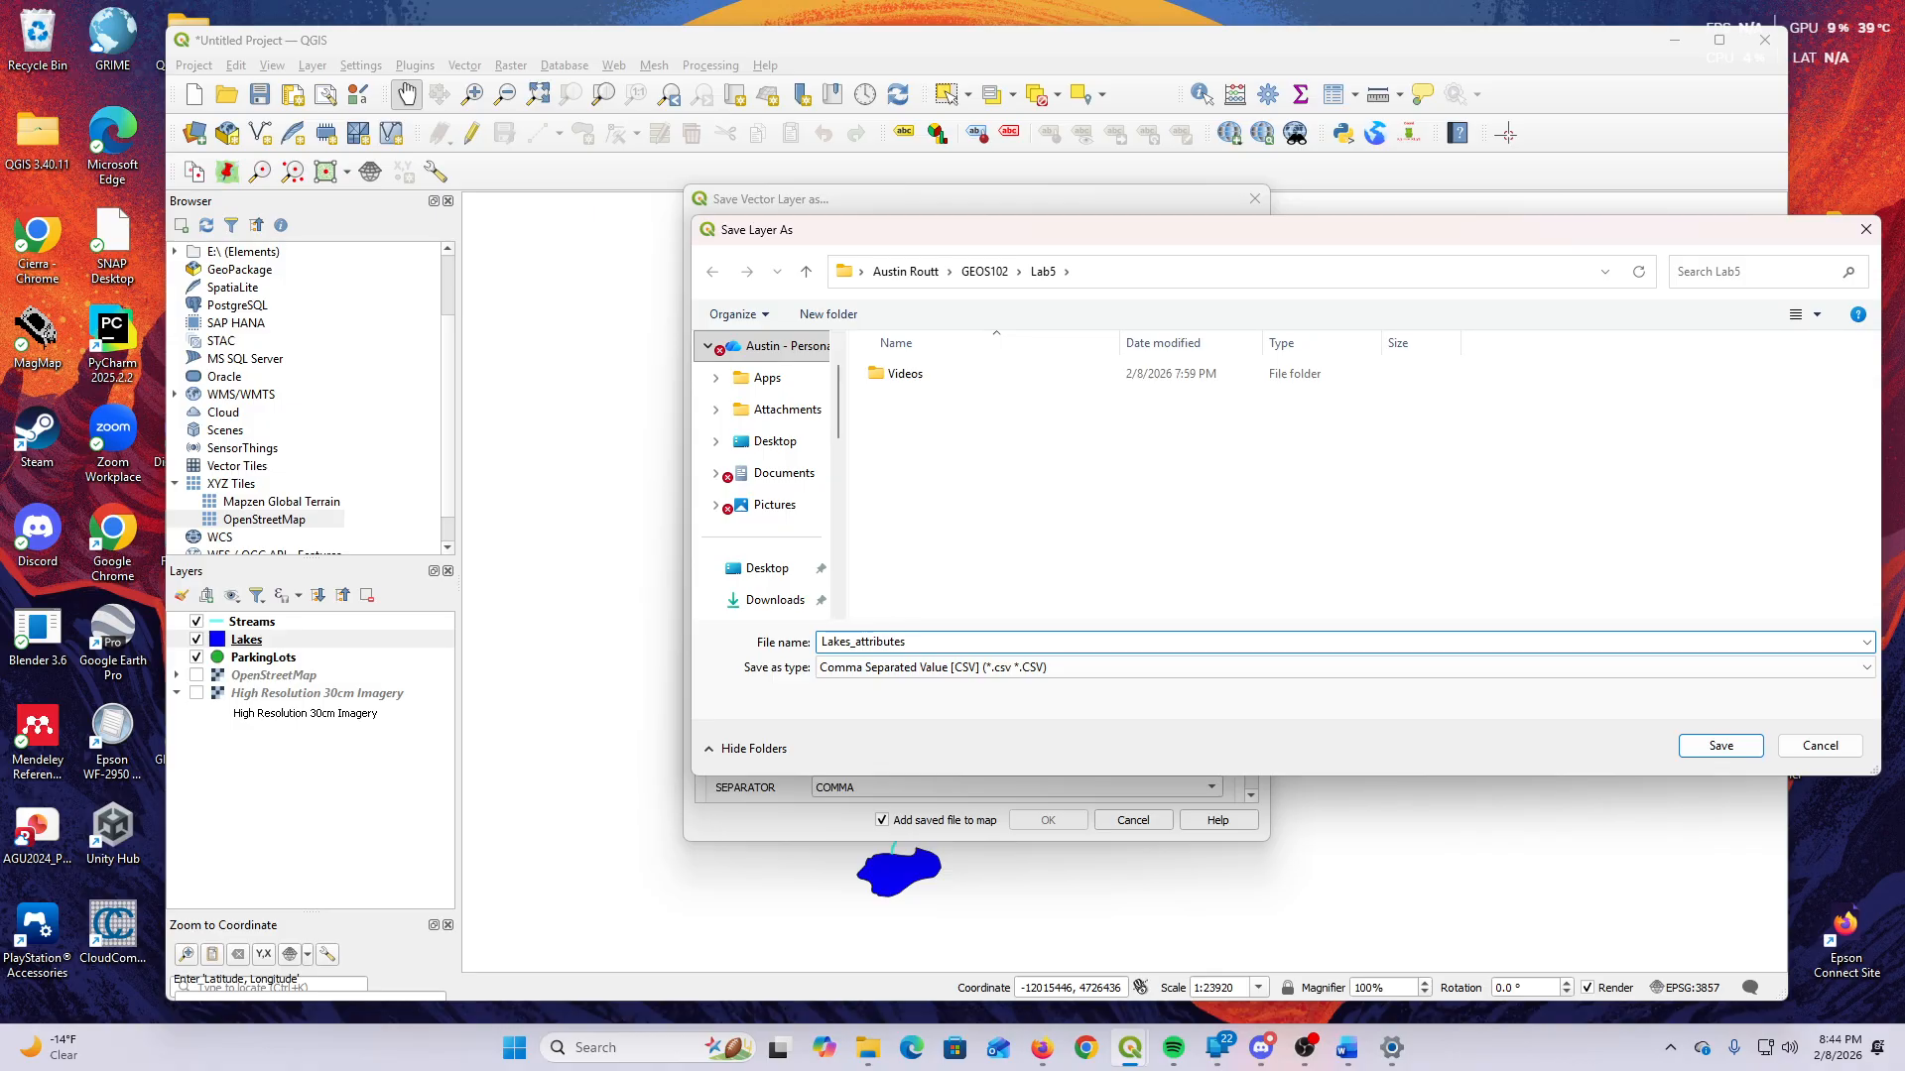
pyautogui.press('Return')
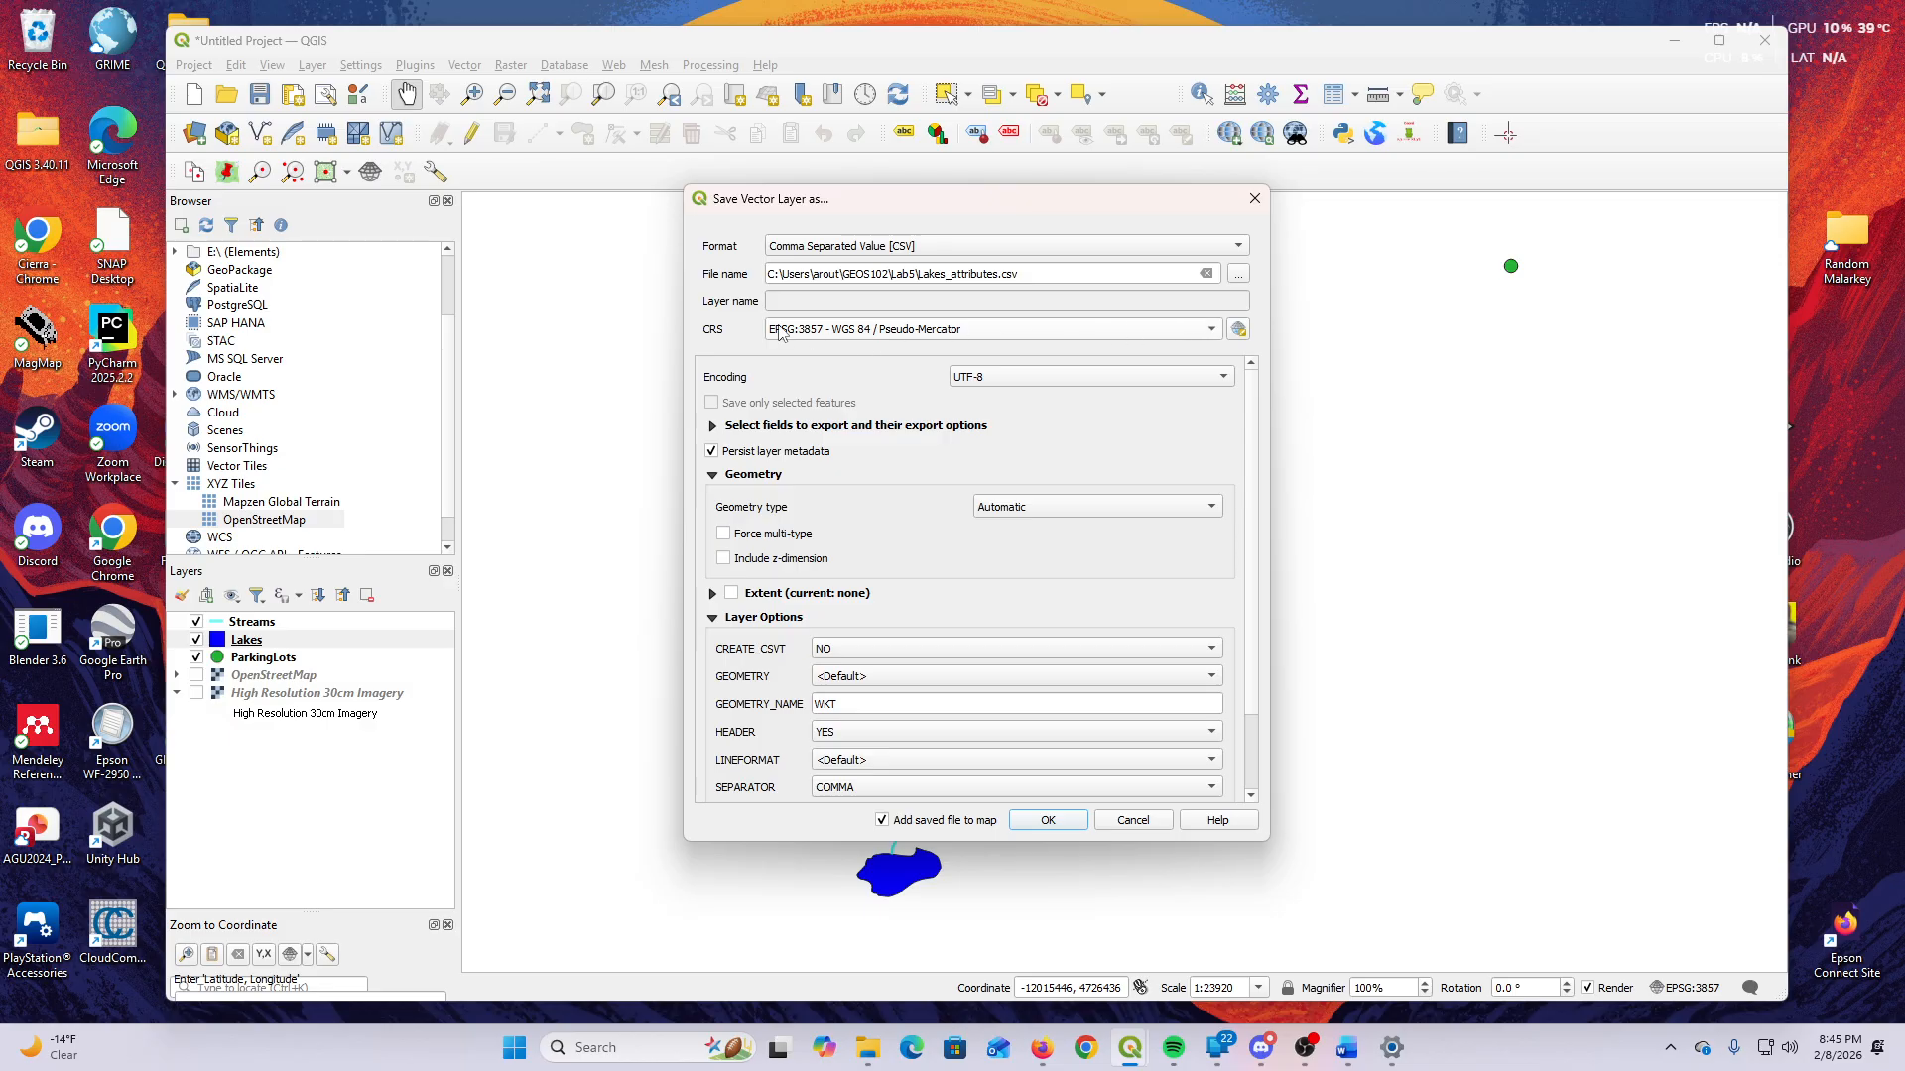
# Keep the CRS EPSG:3857 - WGS 84 / Pseudo-Mercator and the Automatic geometry type, and run the Lakes CSV export.
pyautogui.click(887, 335)
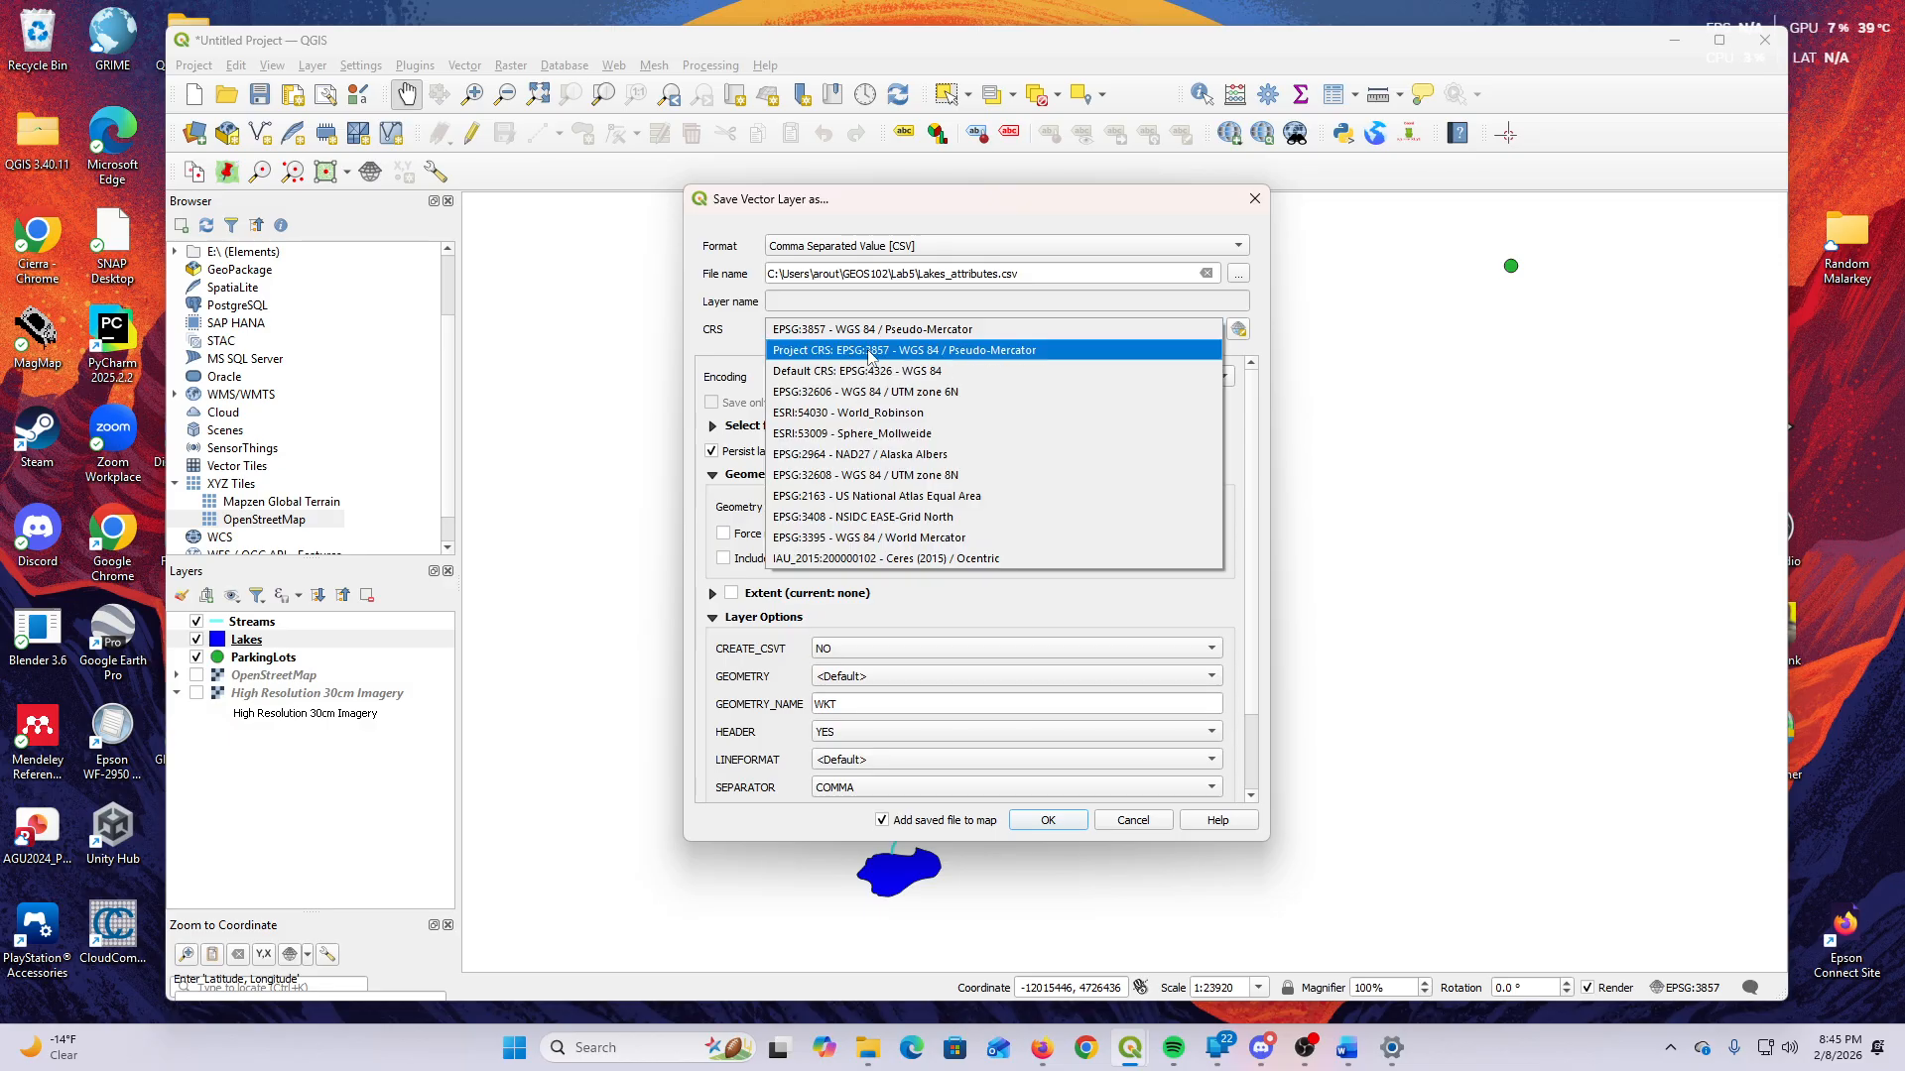
pyautogui.click(783, 330)
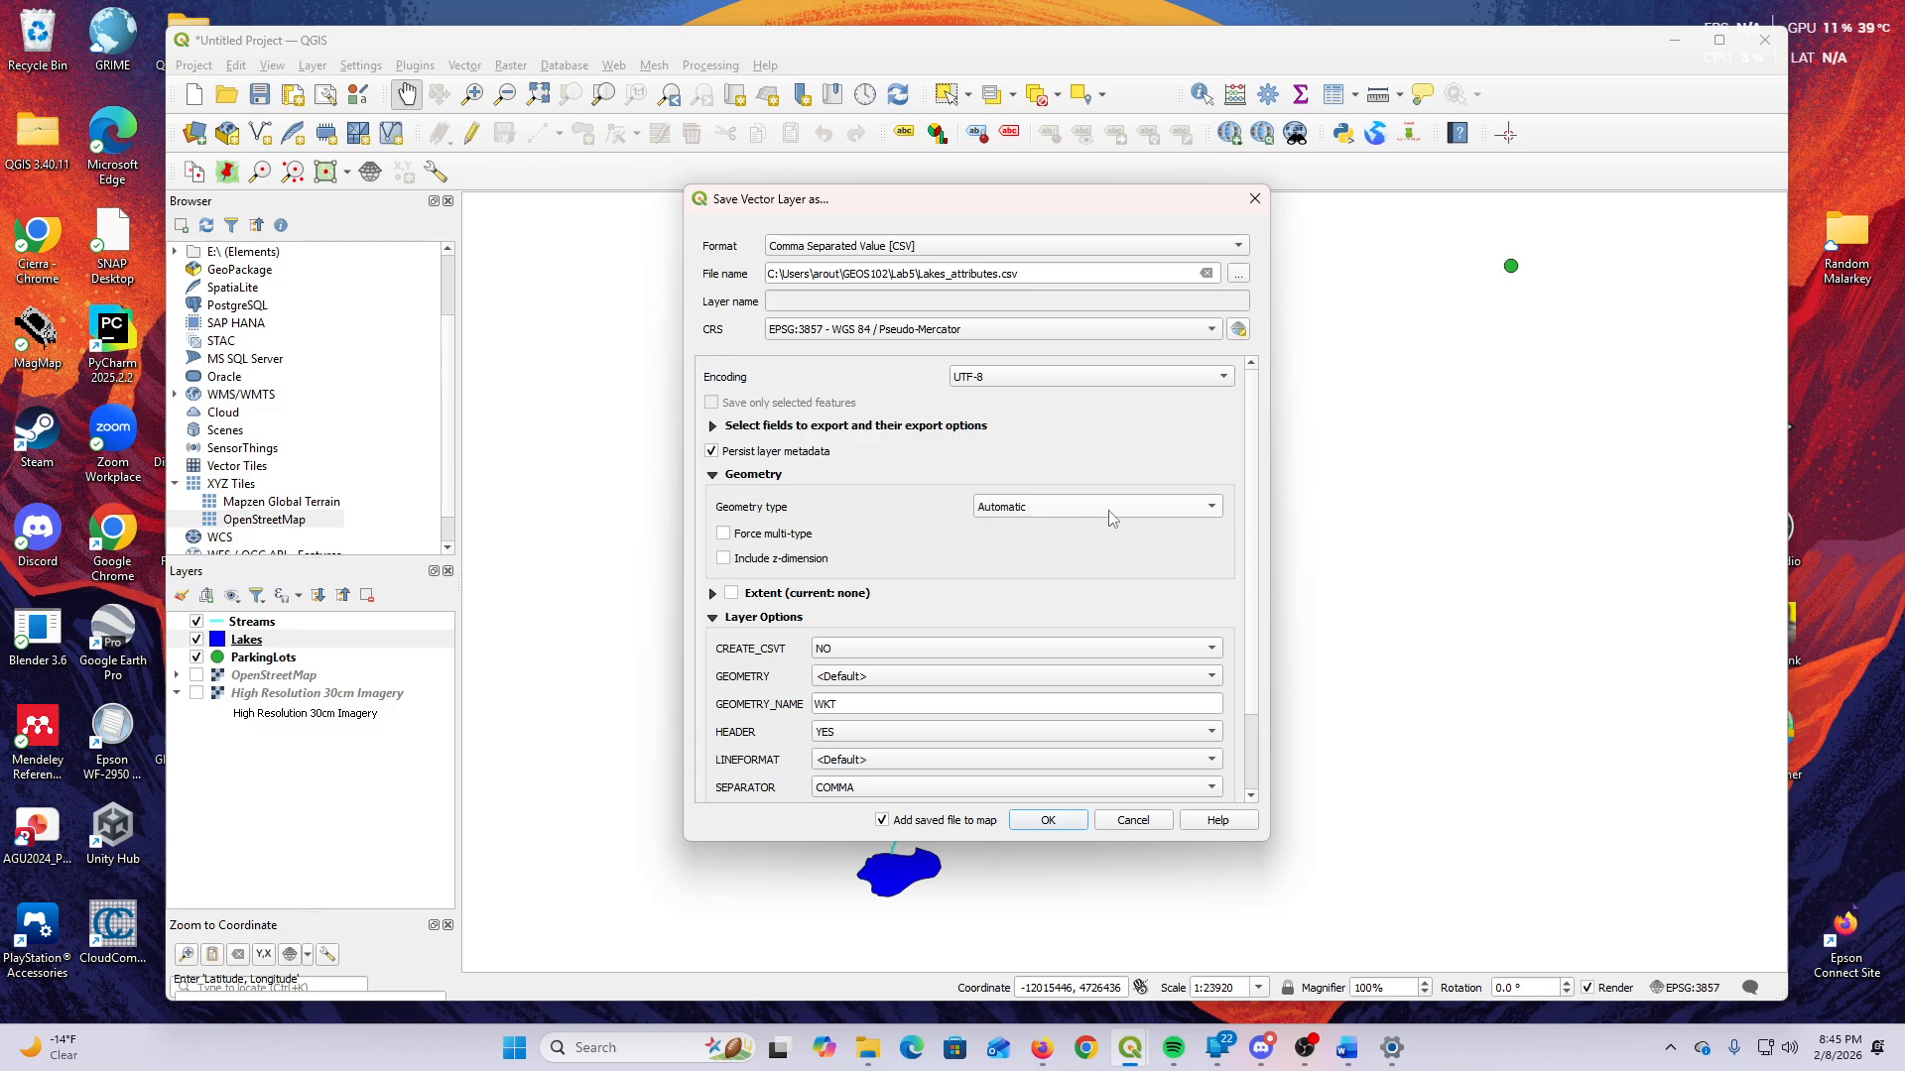
pyautogui.click(1037, 506)
pyautogui.click(1037, 506)
pyautogui.scroll(-2, 853, 520)
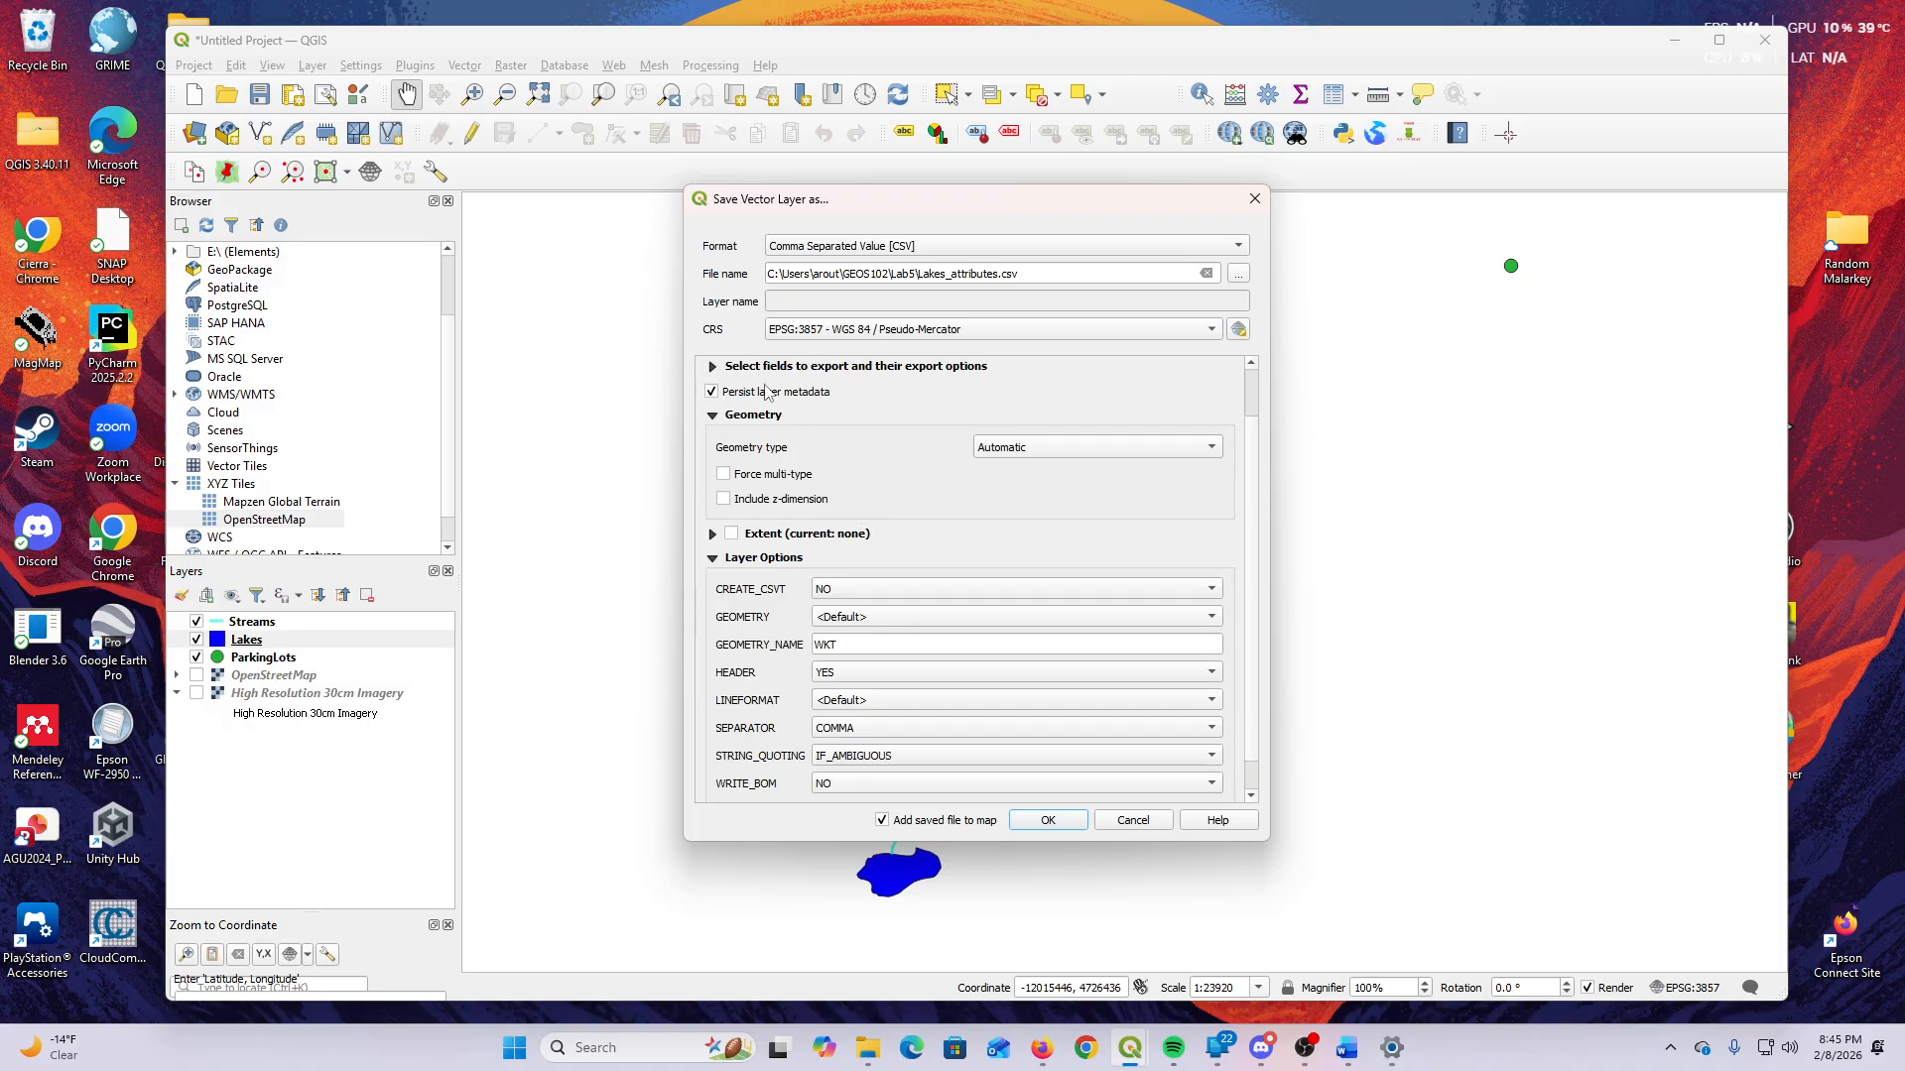
pyautogui.scroll(-1, 937, 502)
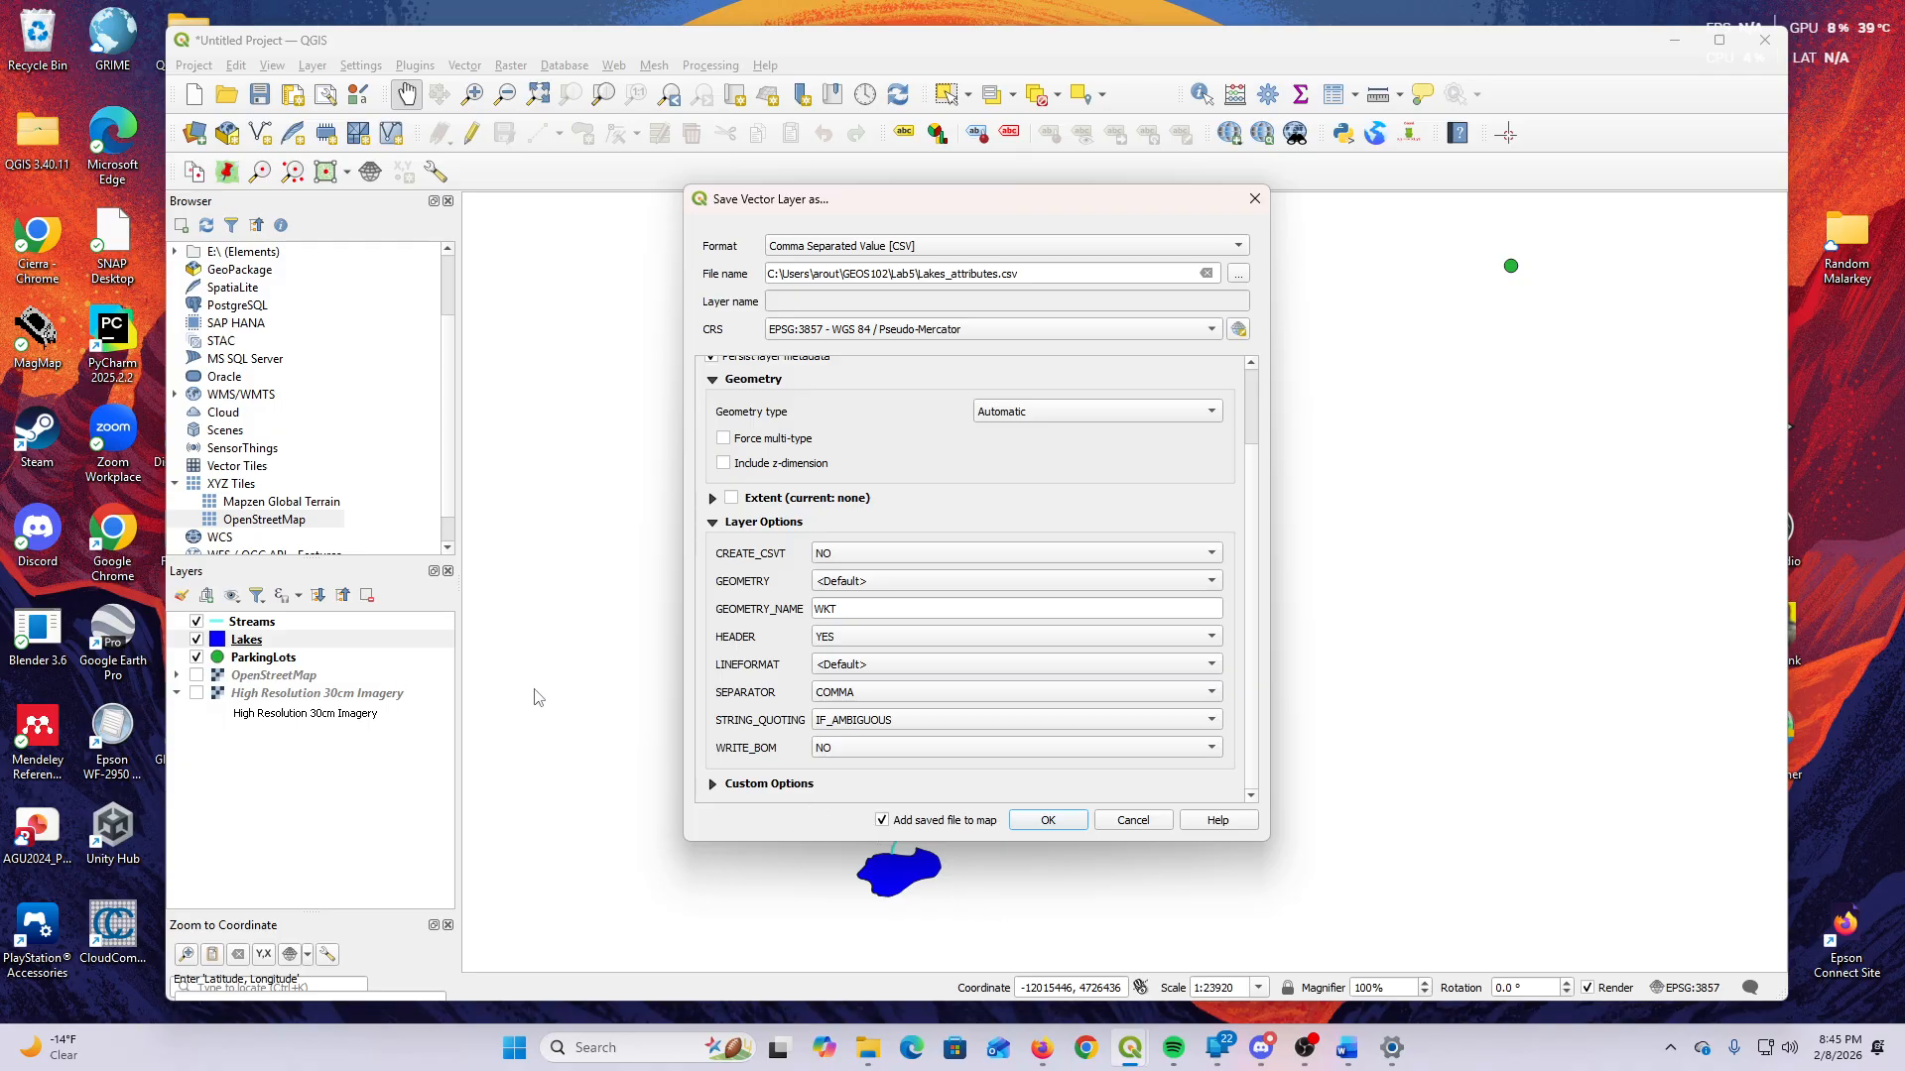
pyautogui.click(1050, 822)
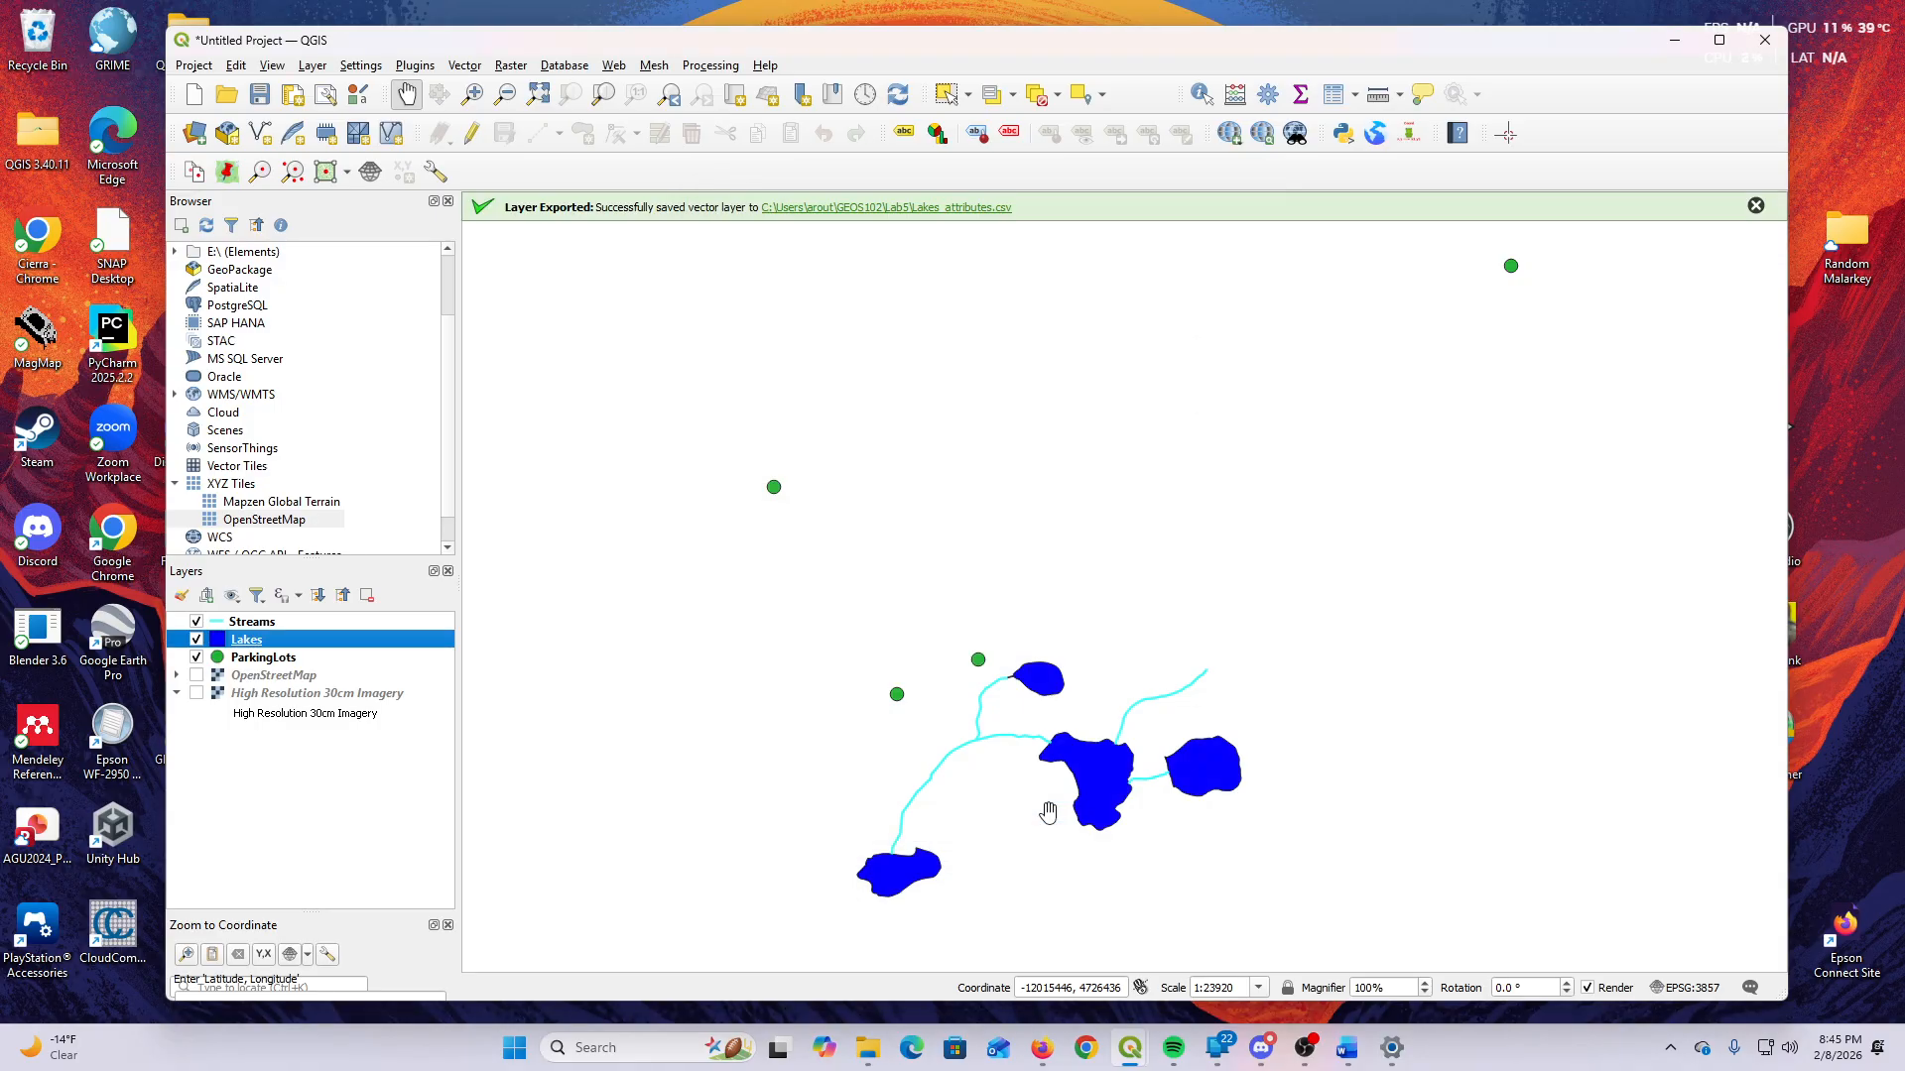
# Open the exported Lakes_attributes.csv in Excel, examine its attribute table, and return to QGIS.
pyautogui.click(990, 209)
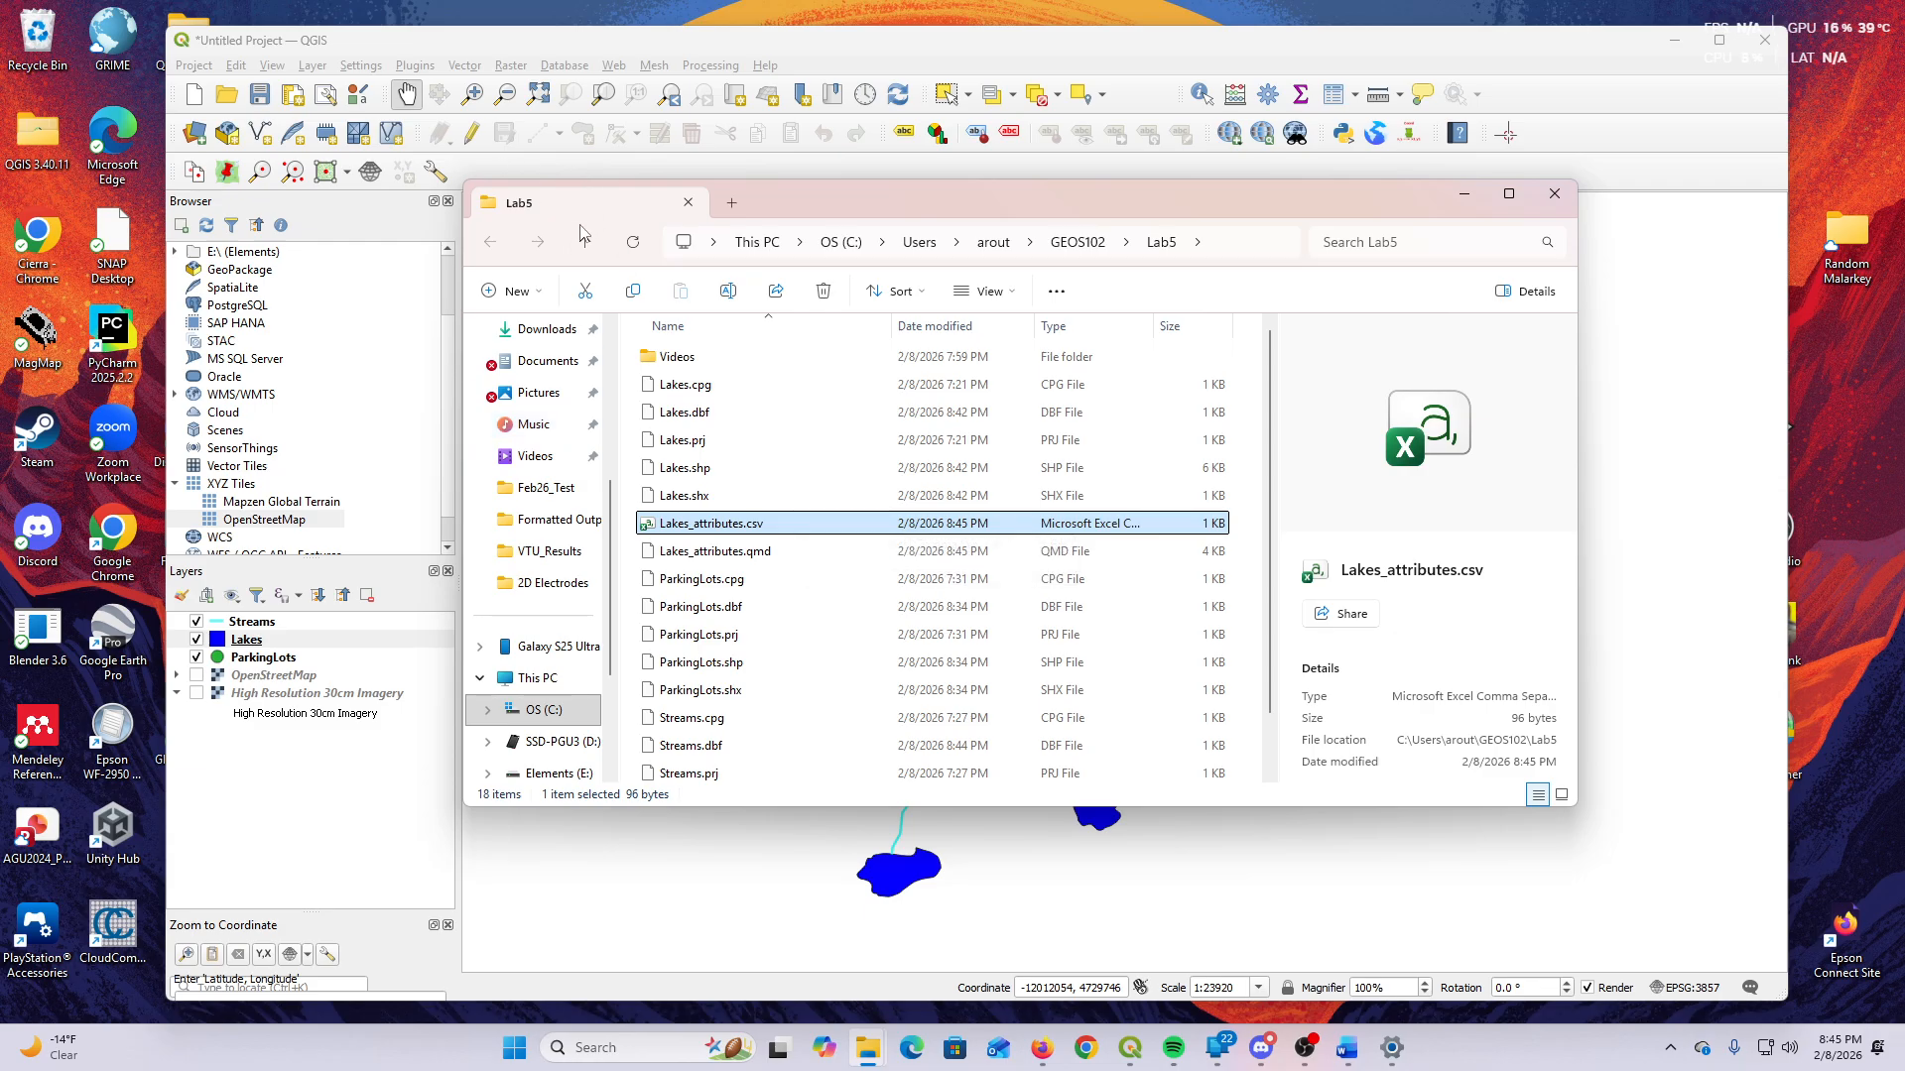
pyautogui.doubleClick(746, 523)
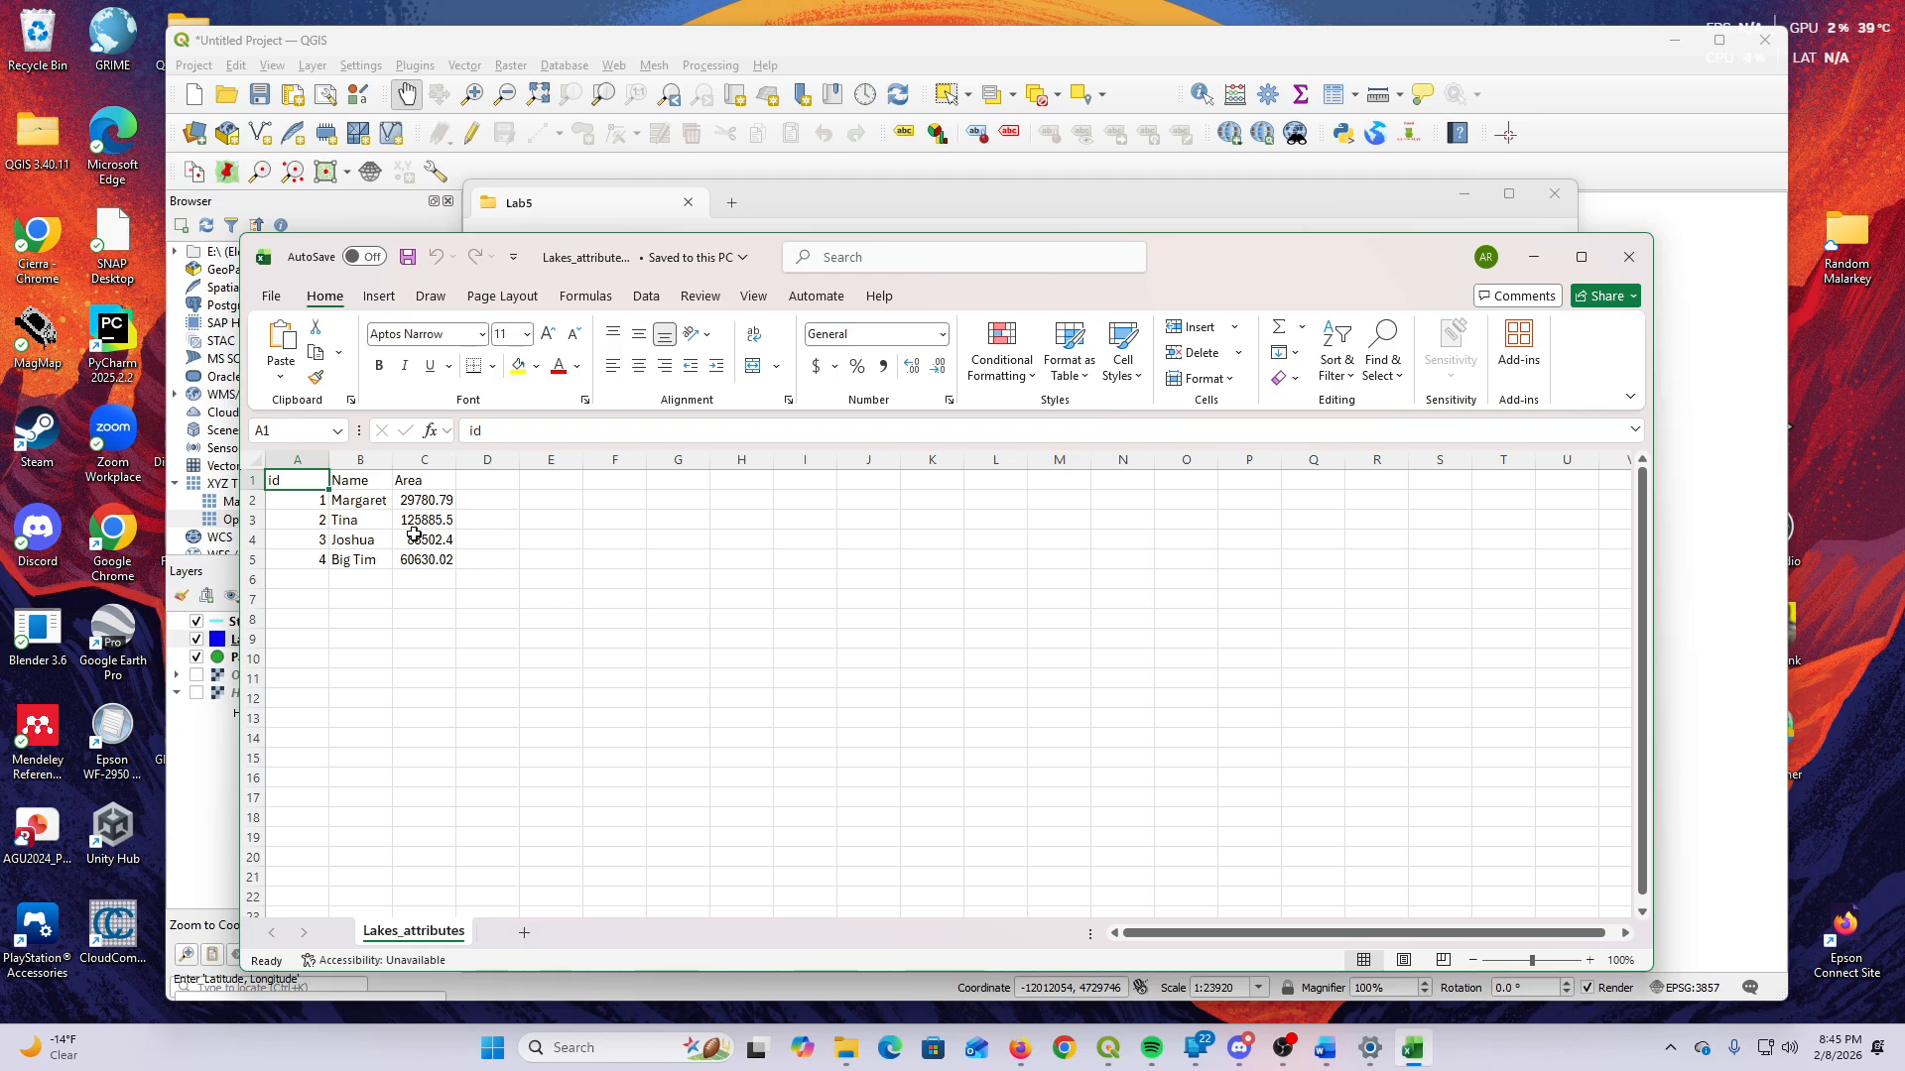
pyautogui.moveTo(300, 481); pyautogui.dragTo(441, 560)
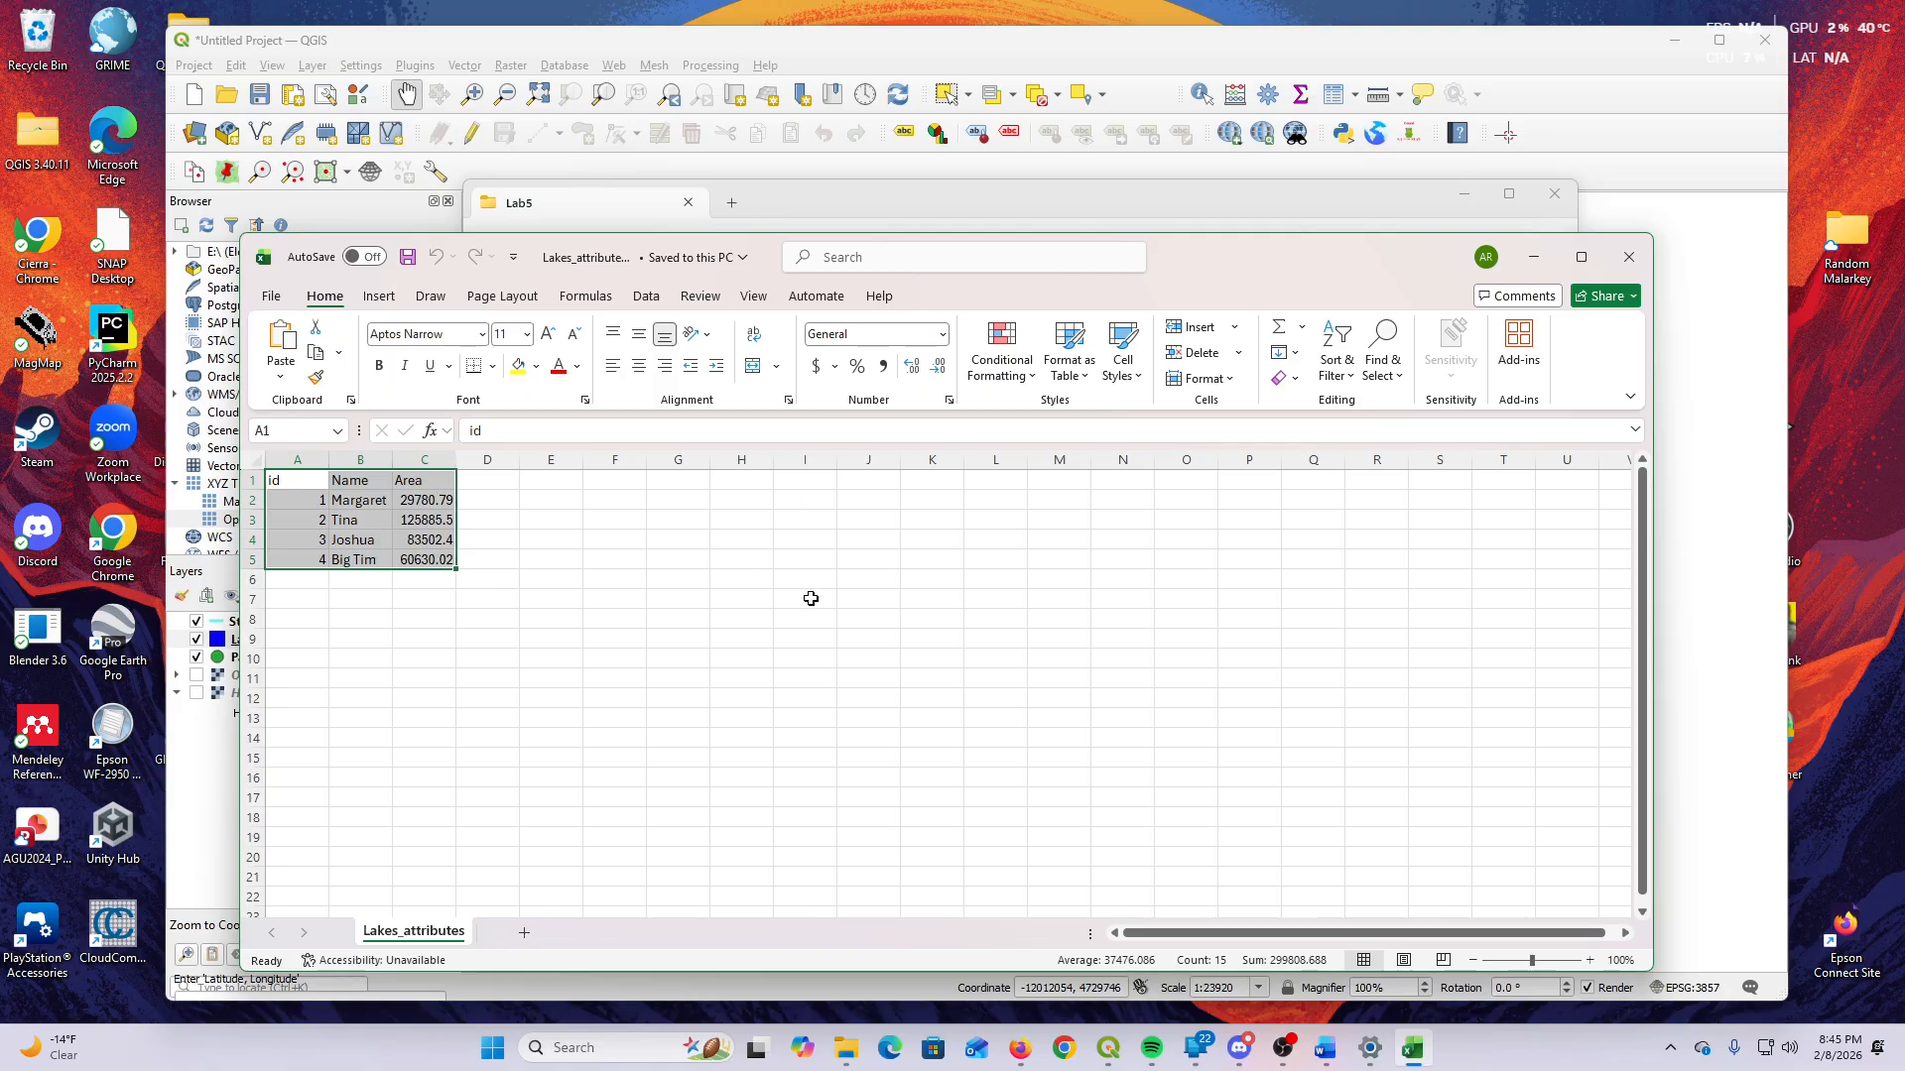
pyautogui.click(840, 556)
pyautogui.click(1629, 257)
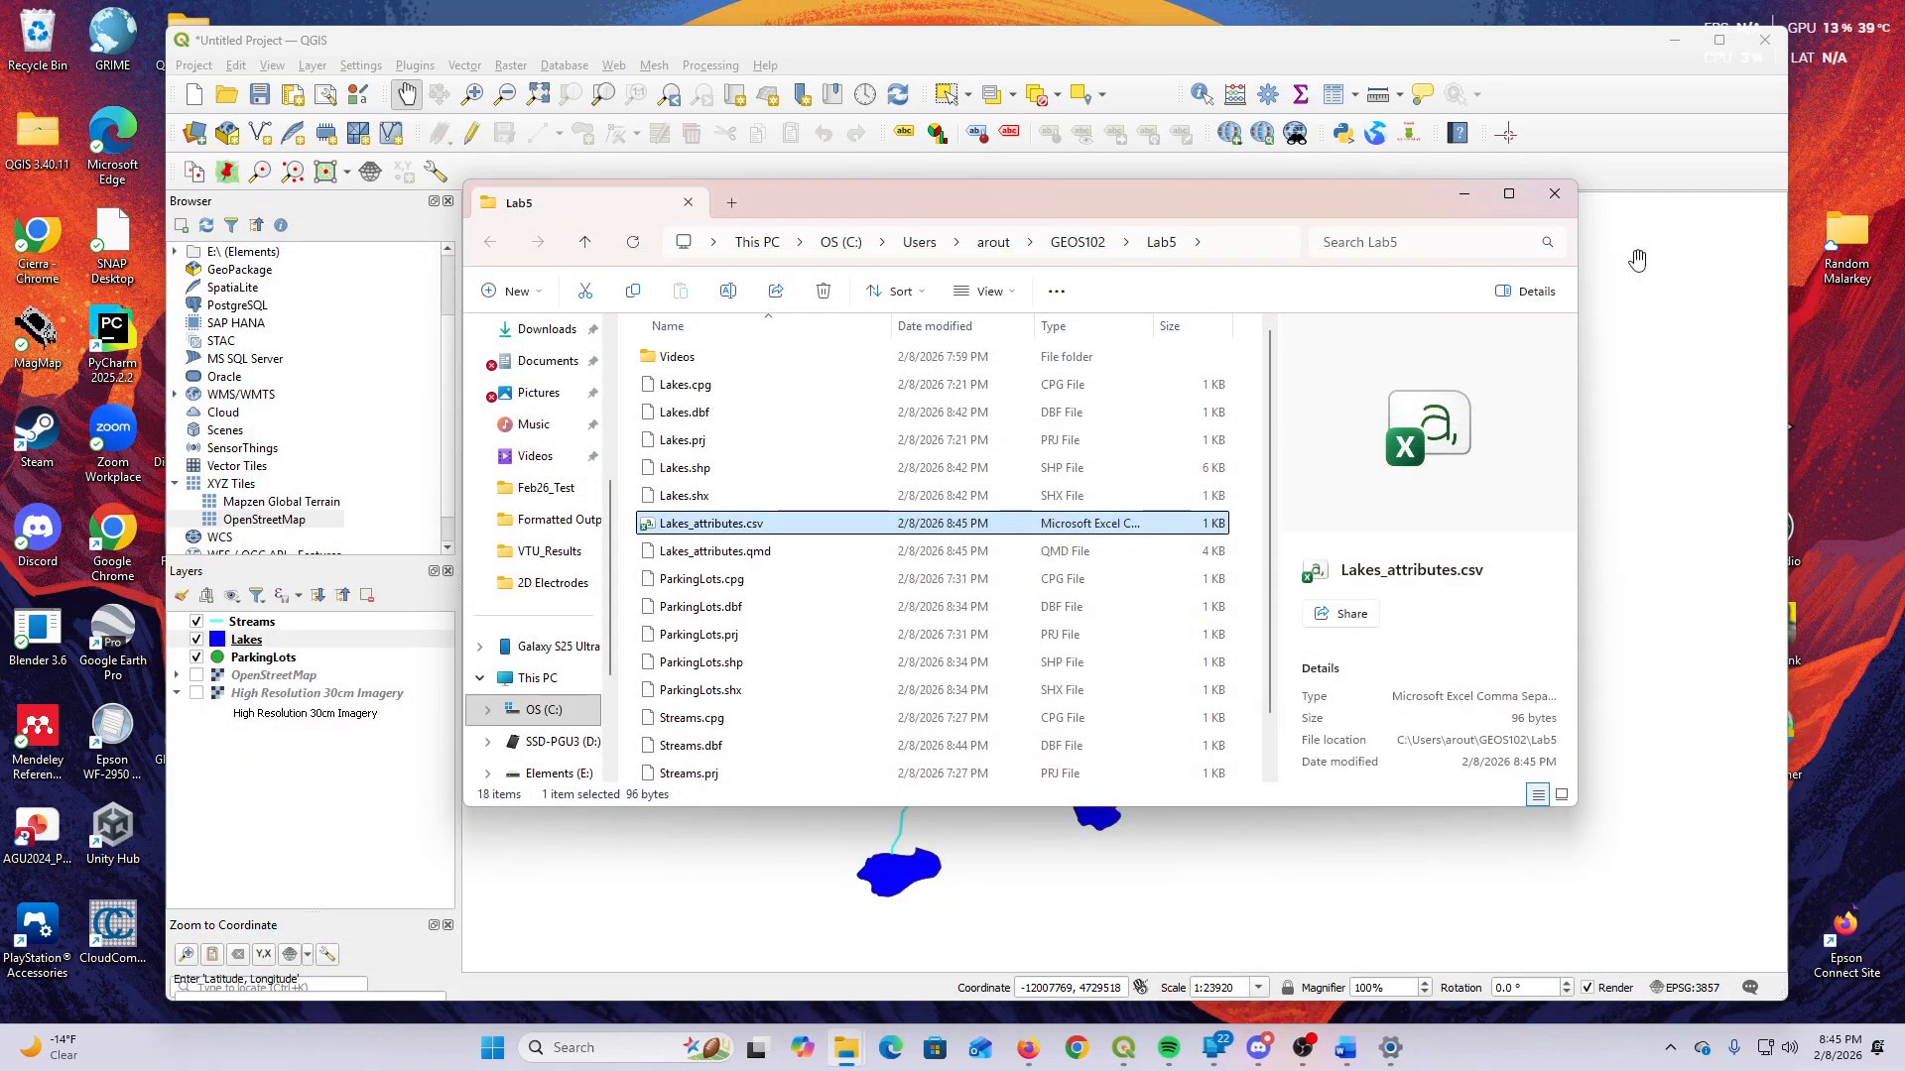
pyautogui.click(1463, 194)
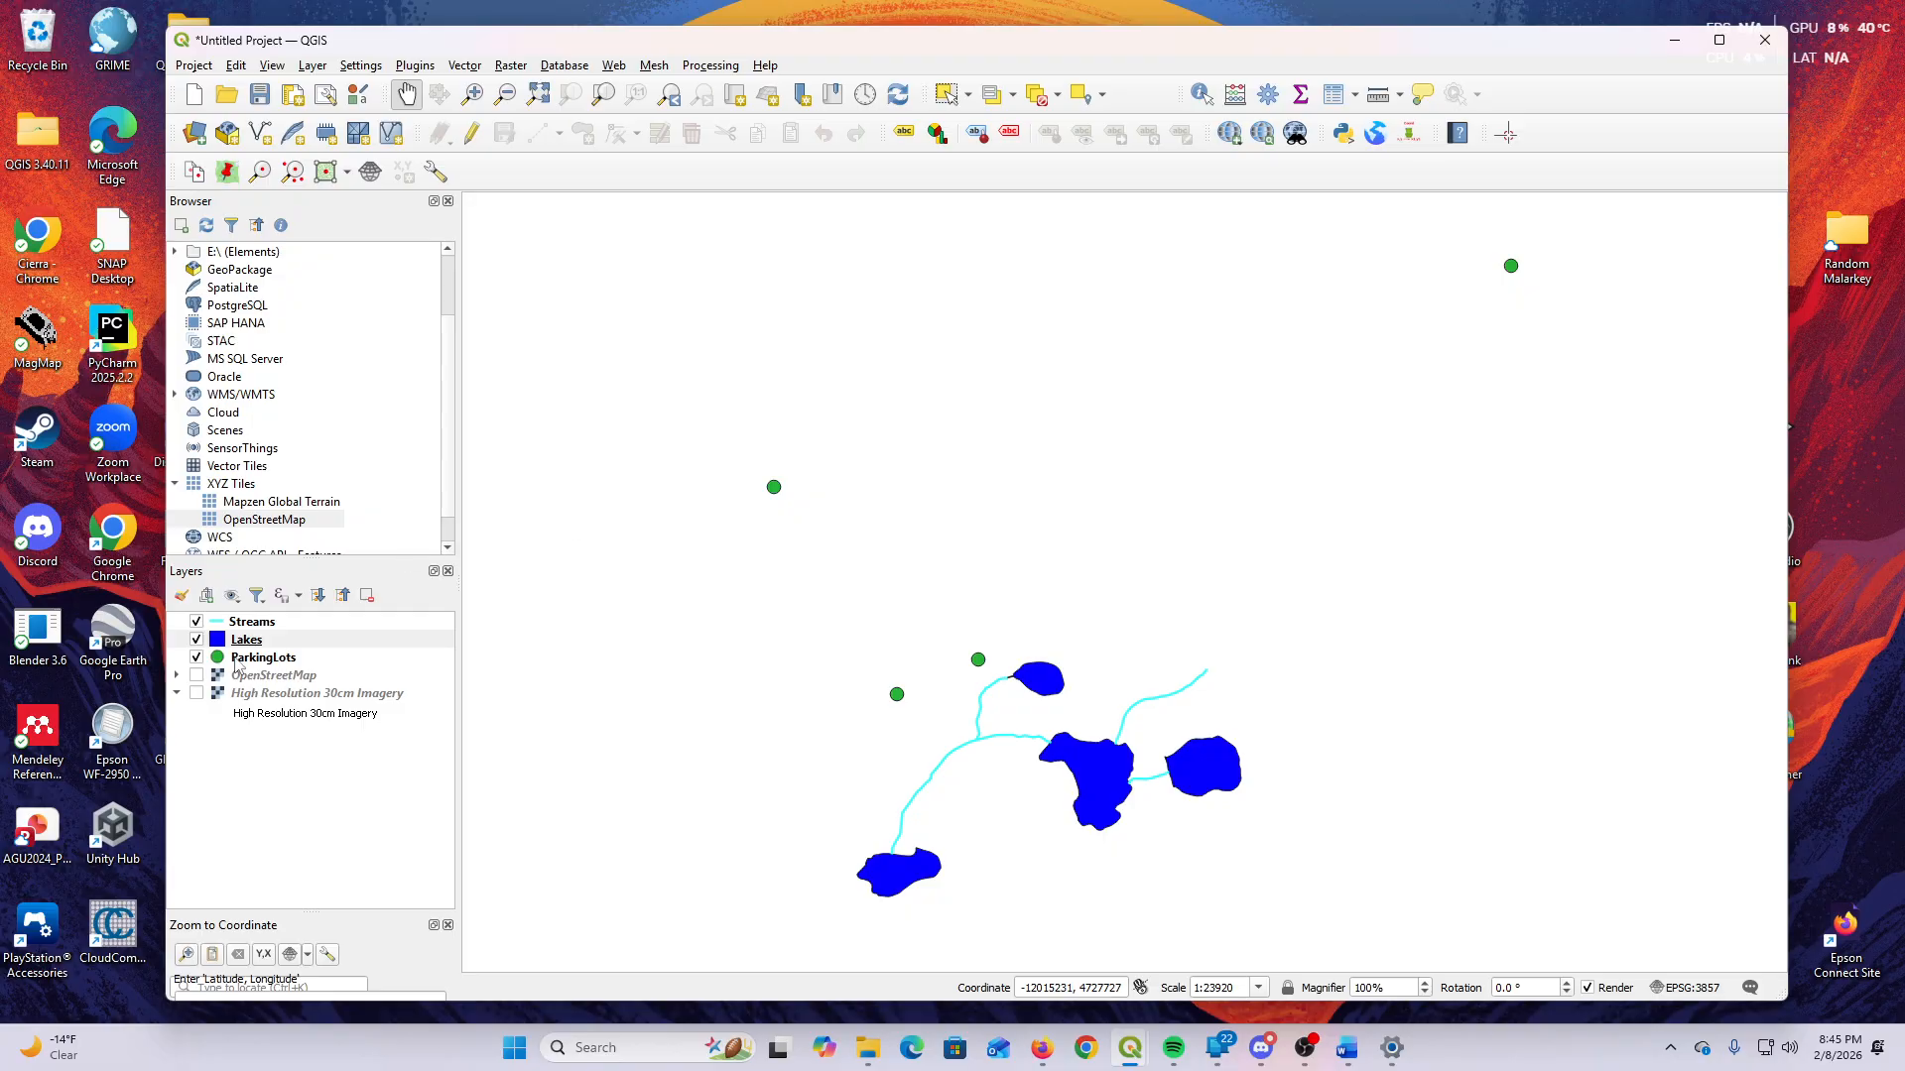
# Open the Lakes layer's attribute table, enable editing, and open the Field Calculator for it.
pyautogui.doubleClick(246, 640)
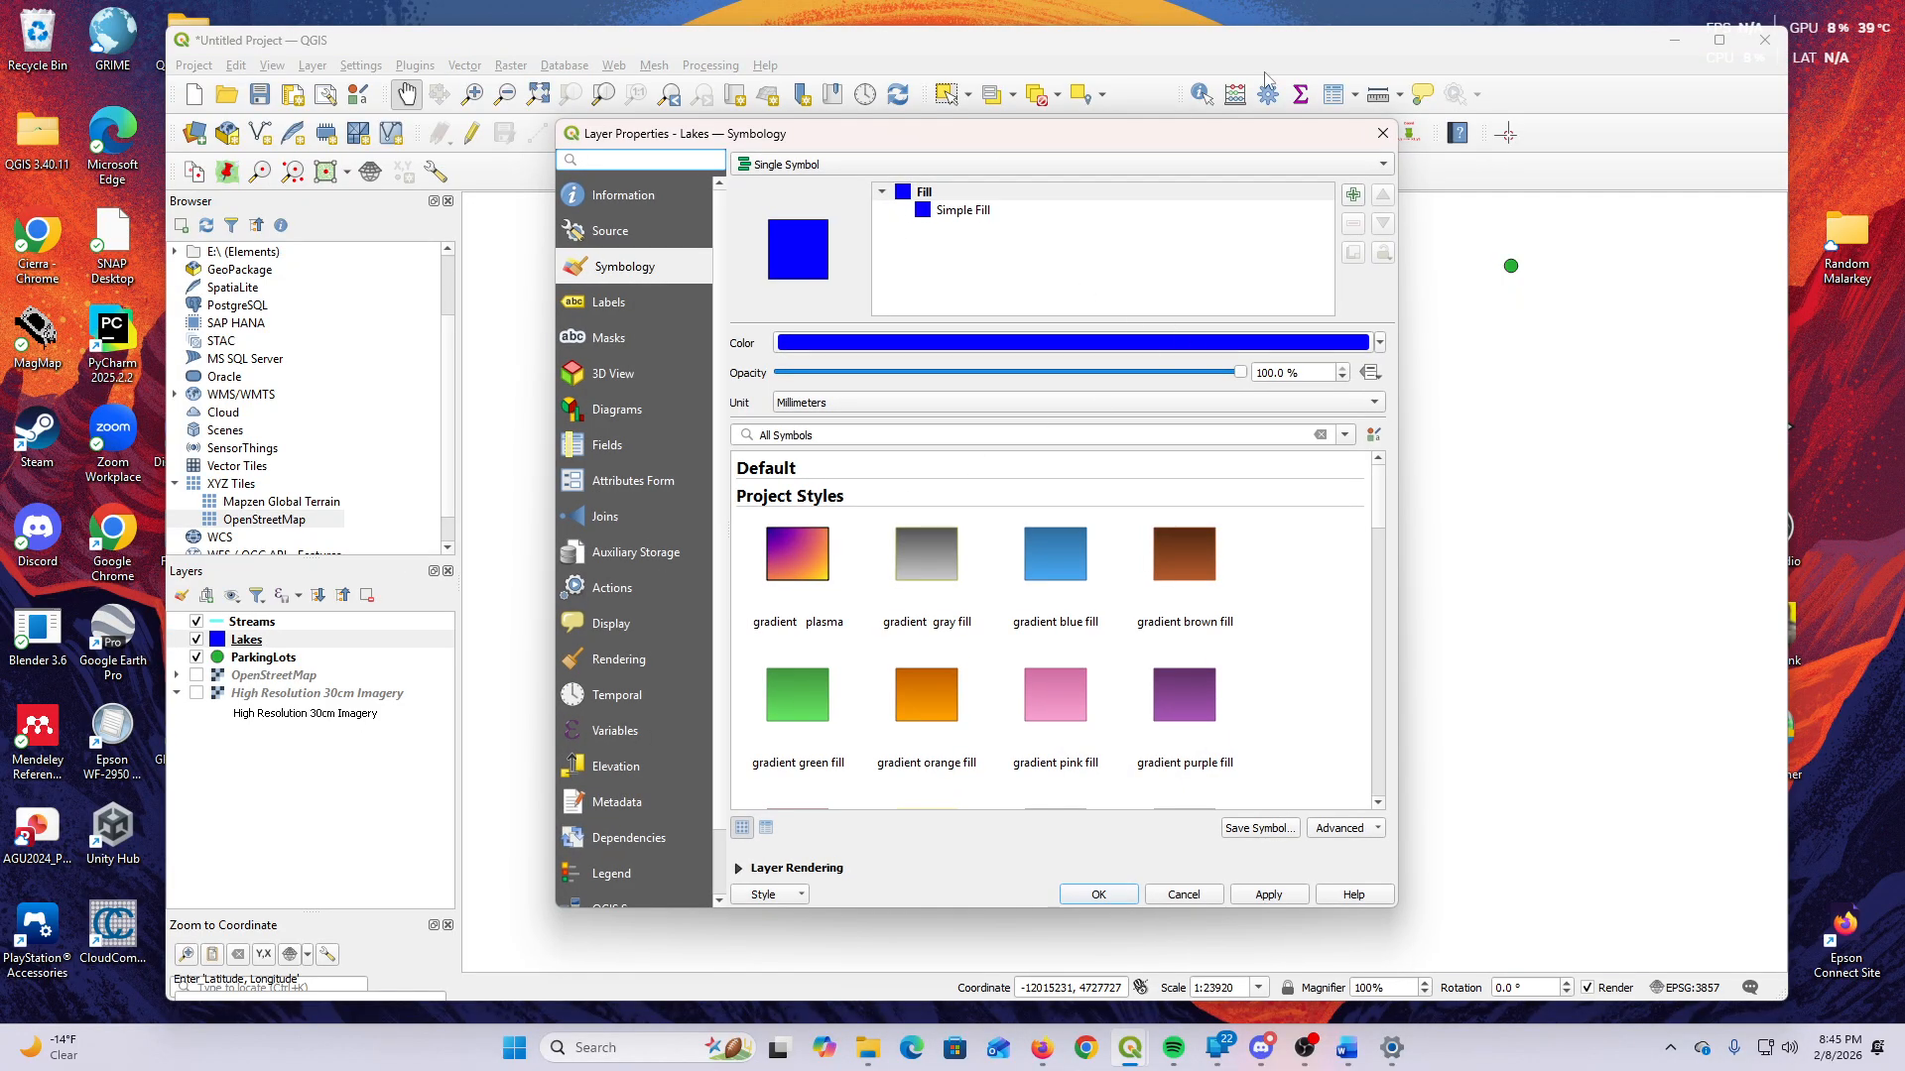
pyautogui.click(1382, 133)
pyautogui.rightClick(246, 640)
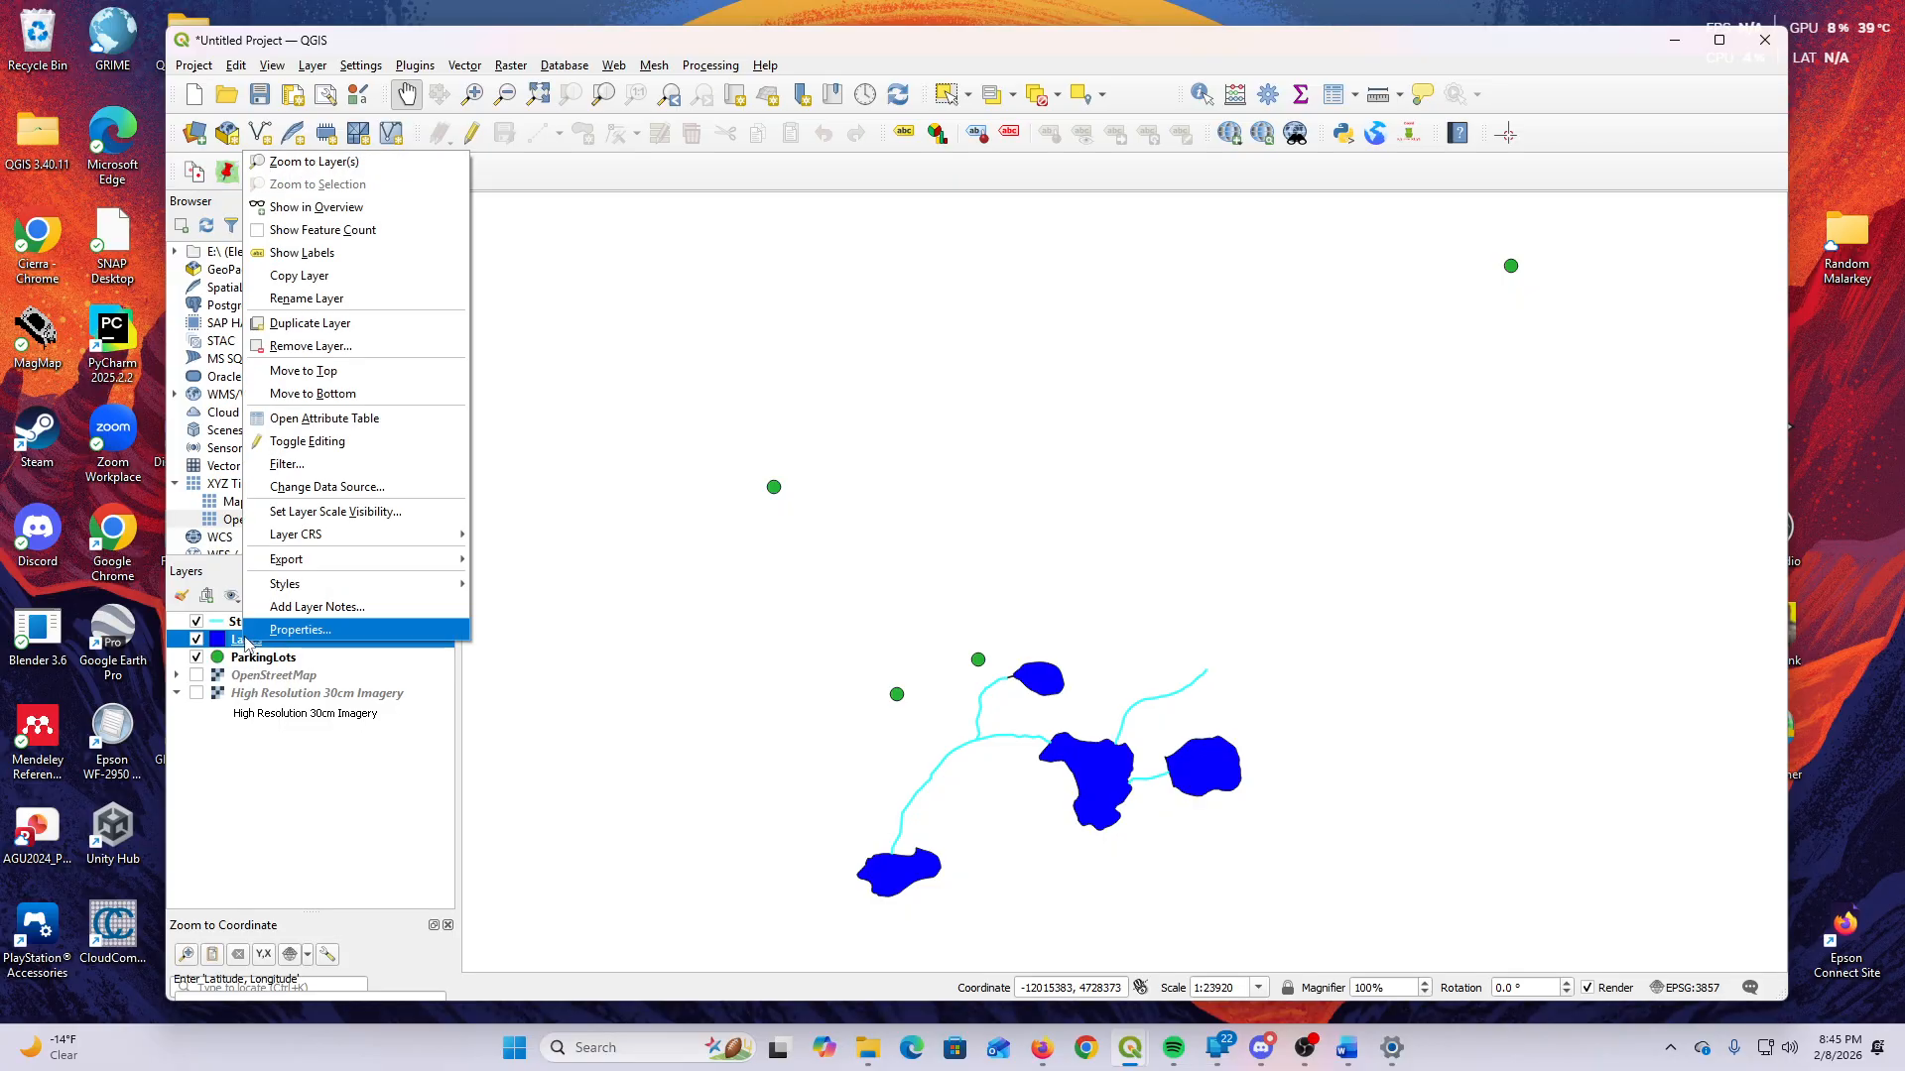
pyautogui.click(317, 418)
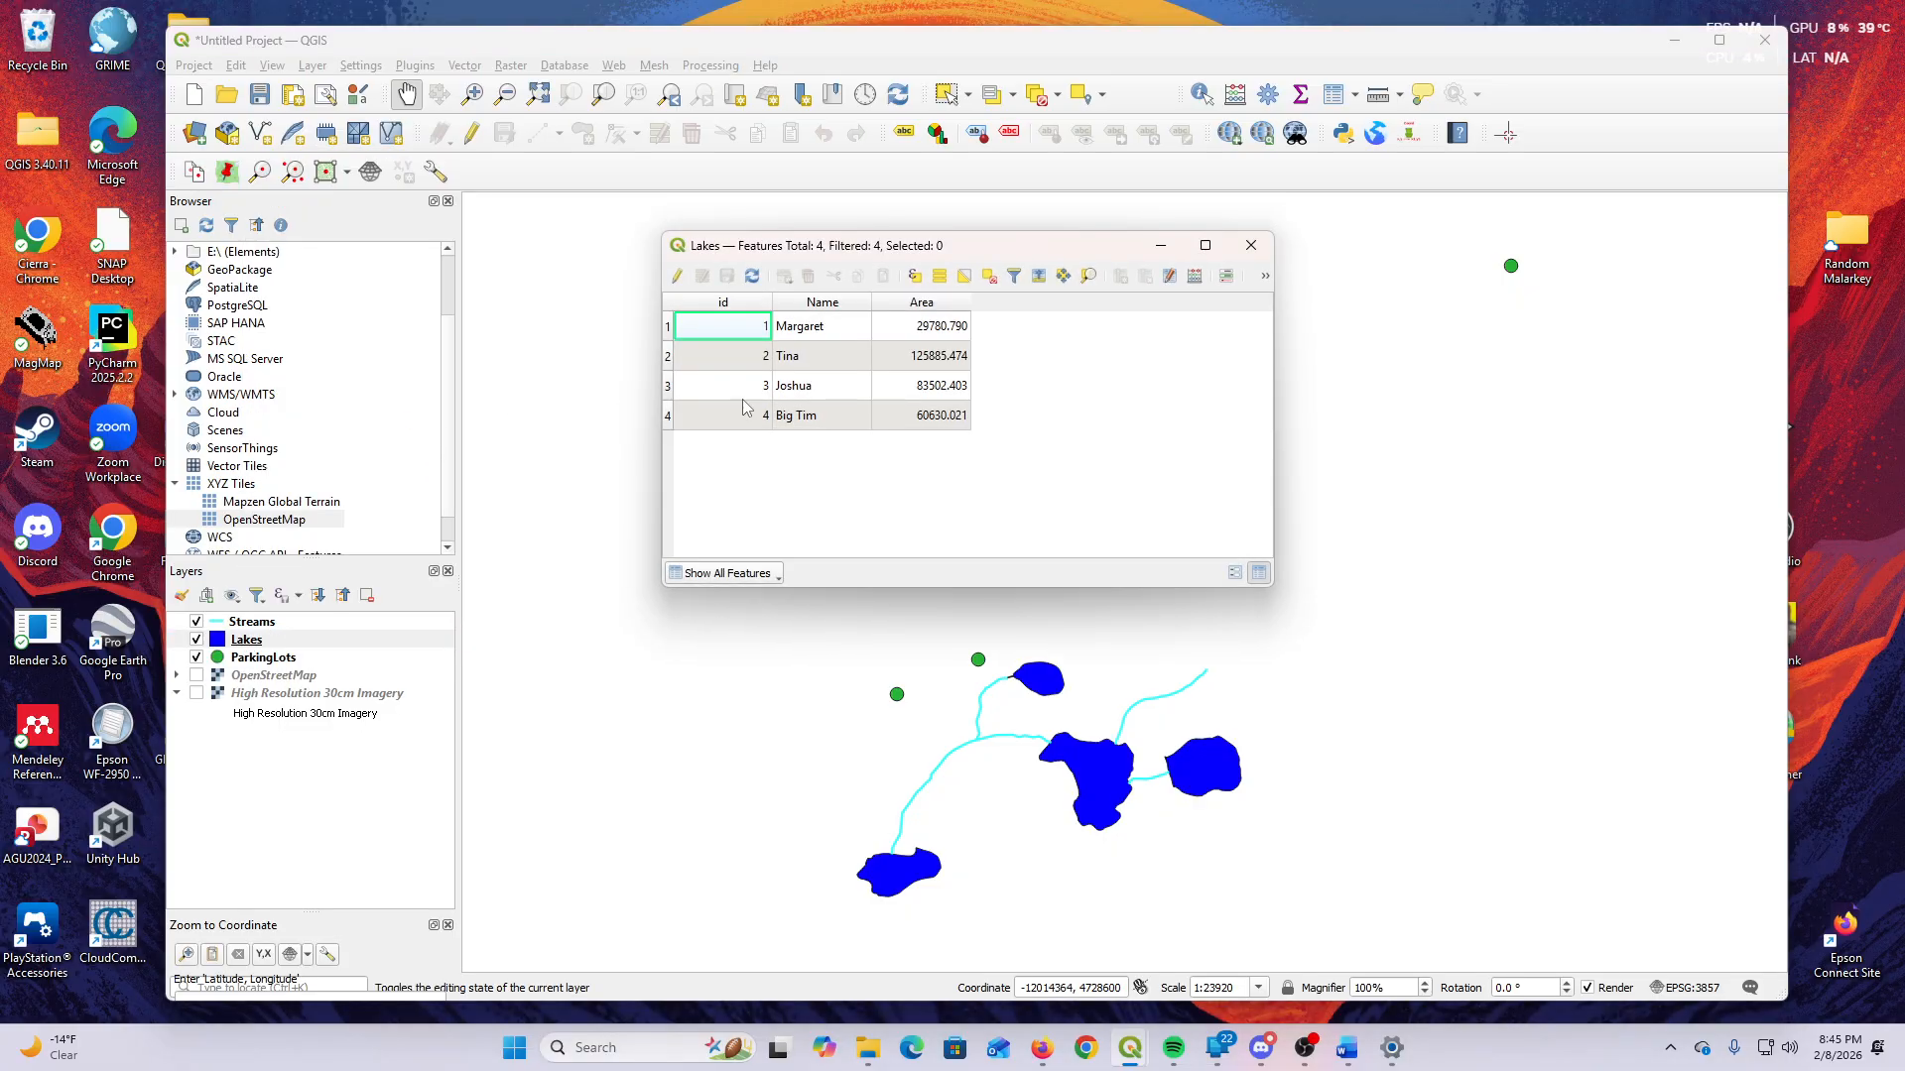
pyautogui.click(678, 277)
pyautogui.click(1194, 276)
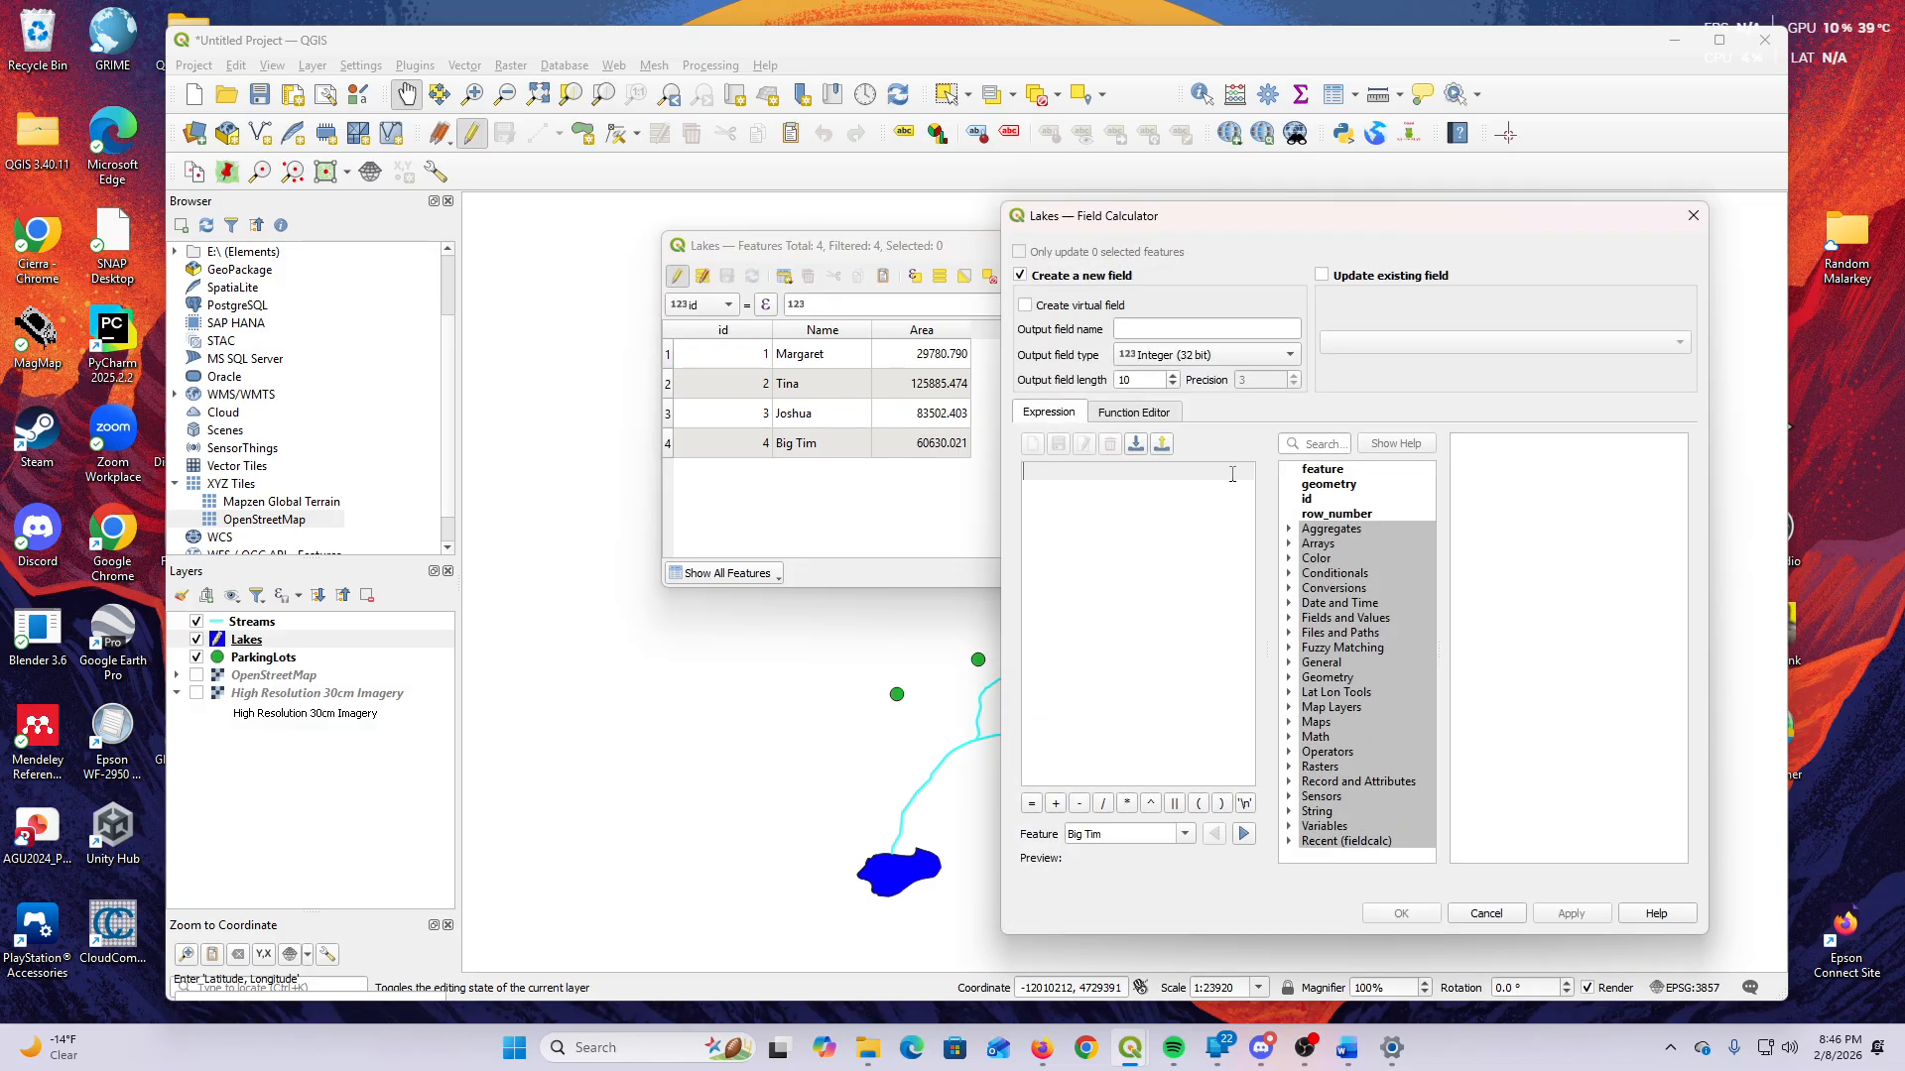
# Expand the Geometry function group and compare the help texts of the x and $x functions.
pyautogui.click(1290, 693)
pyautogui.click(1290, 693)
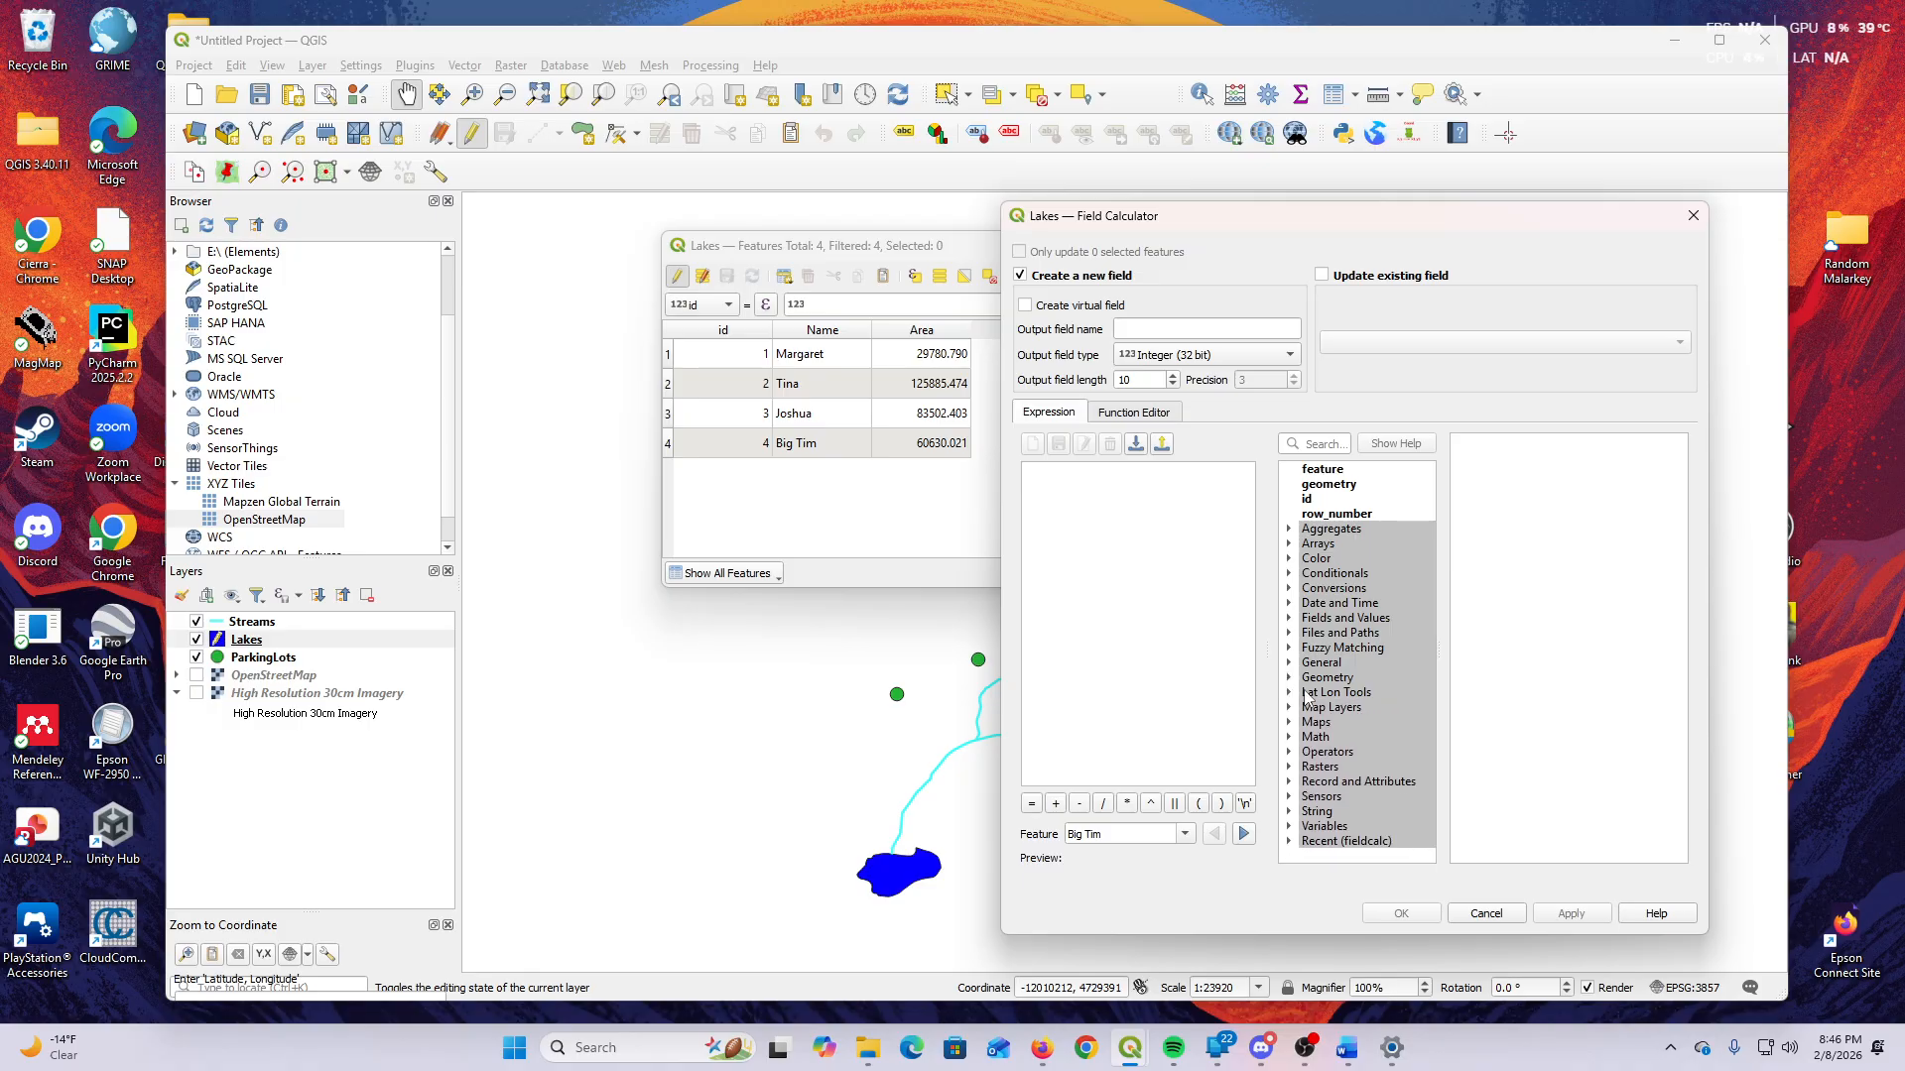
pyautogui.click(1289, 664)
pyautogui.click(1288, 663)
pyautogui.click(1291, 678)
pyautogui.scroll(-2, 1402, 682)
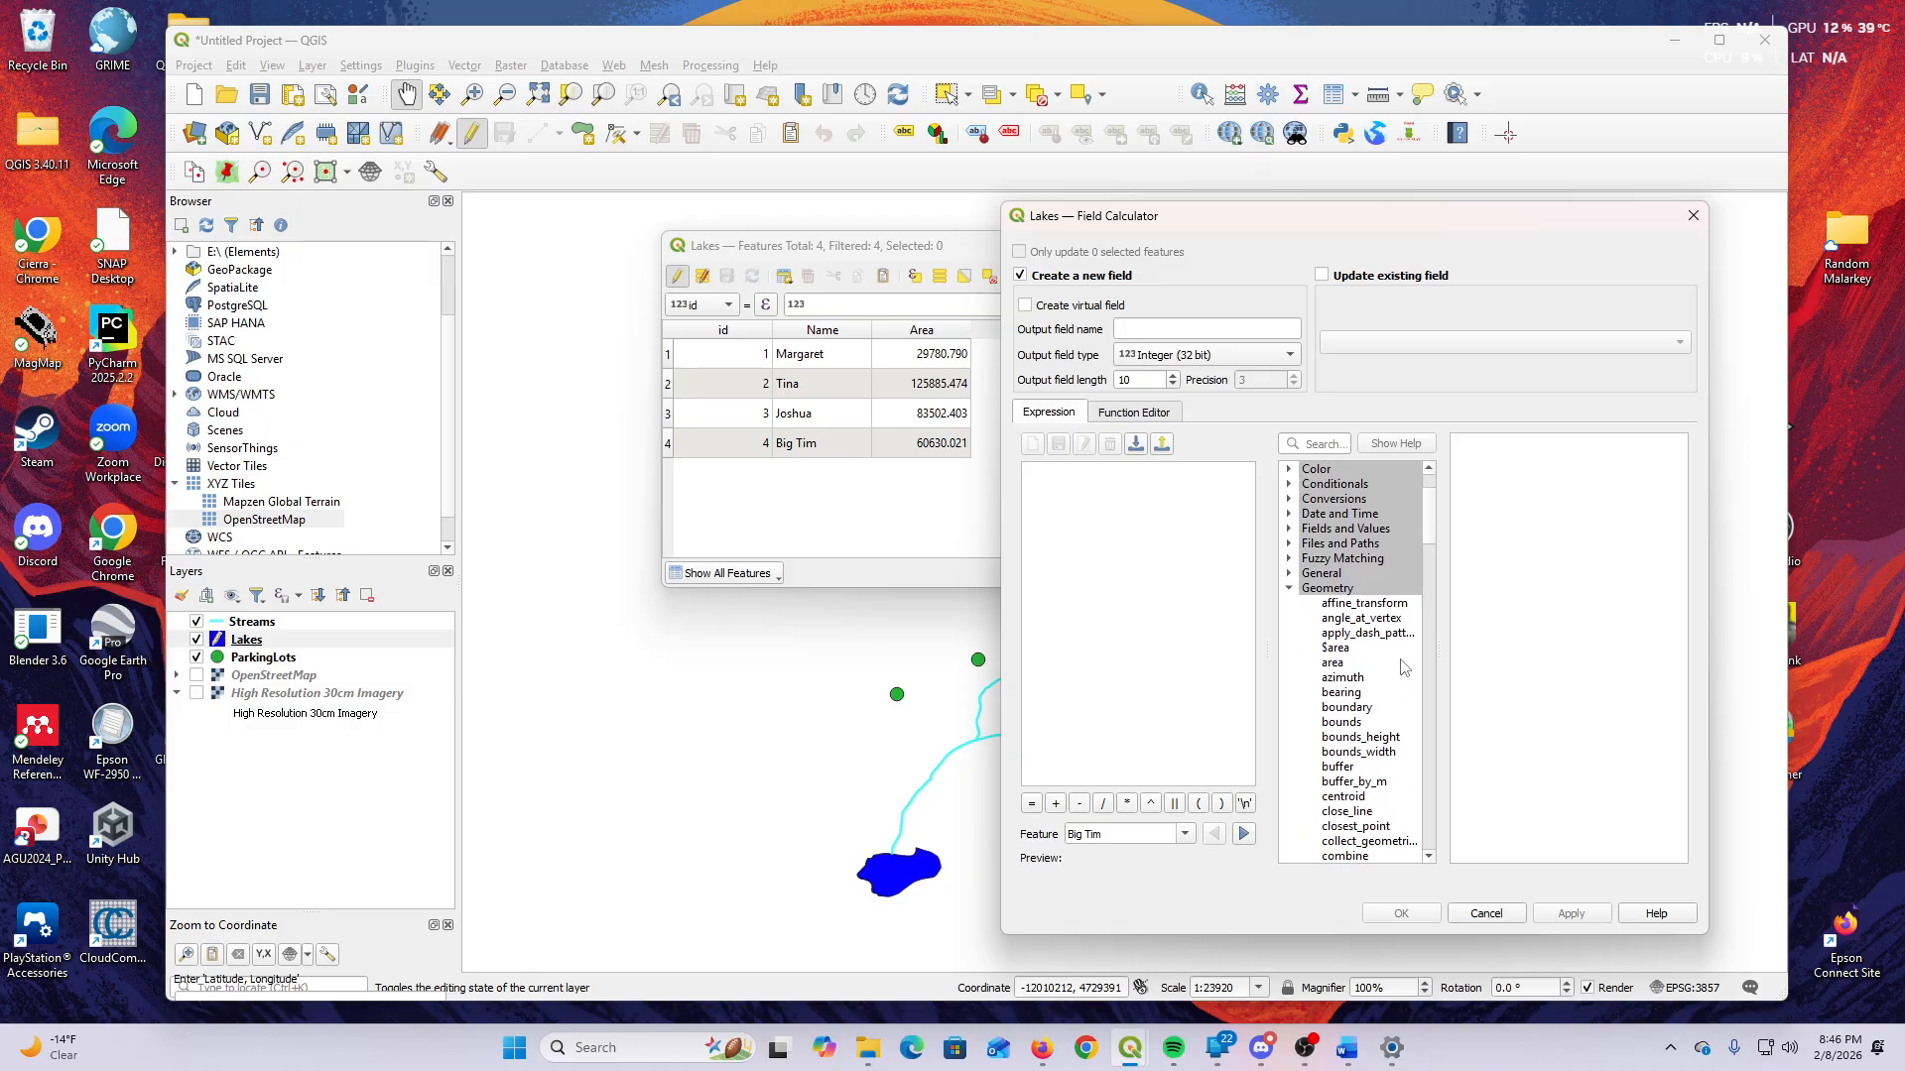
pyautogui.scroll(-10, 1403, 674)
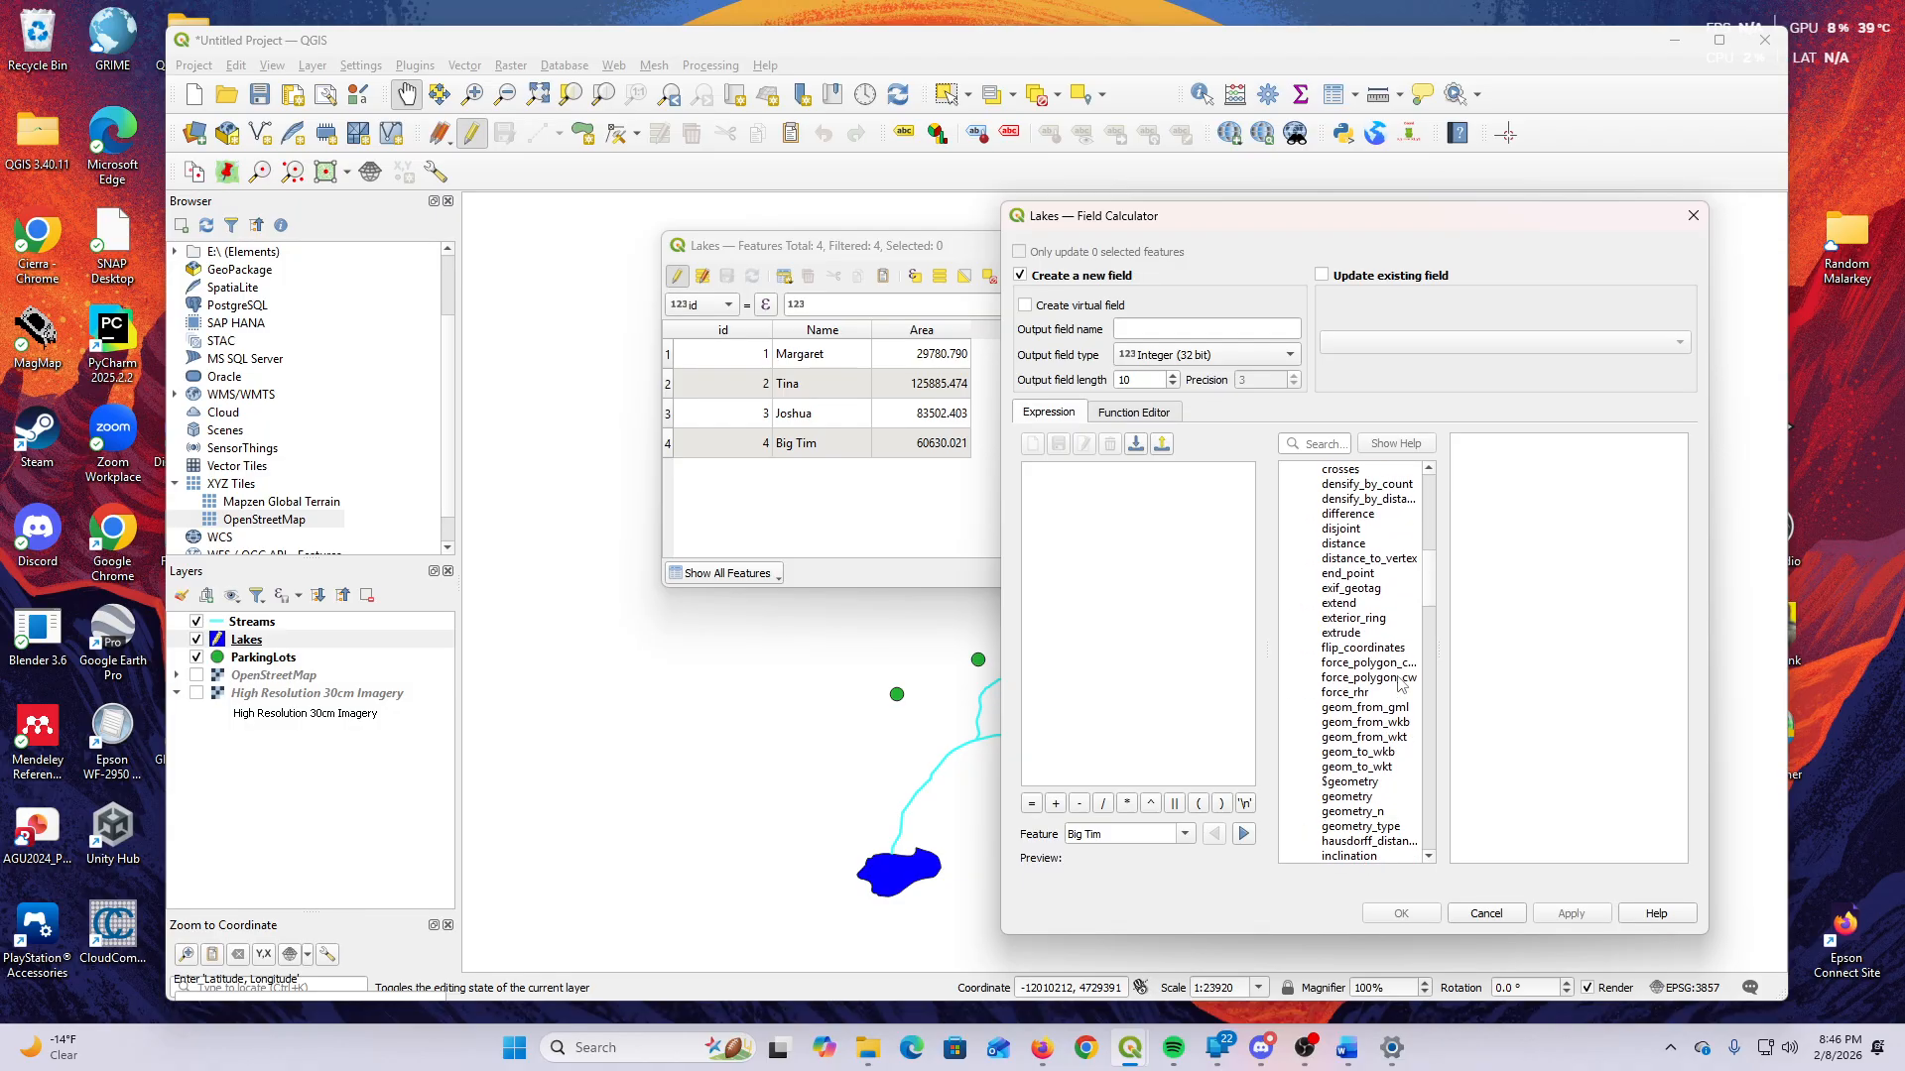
pyautogui.scroll(-20, 1401, 685)
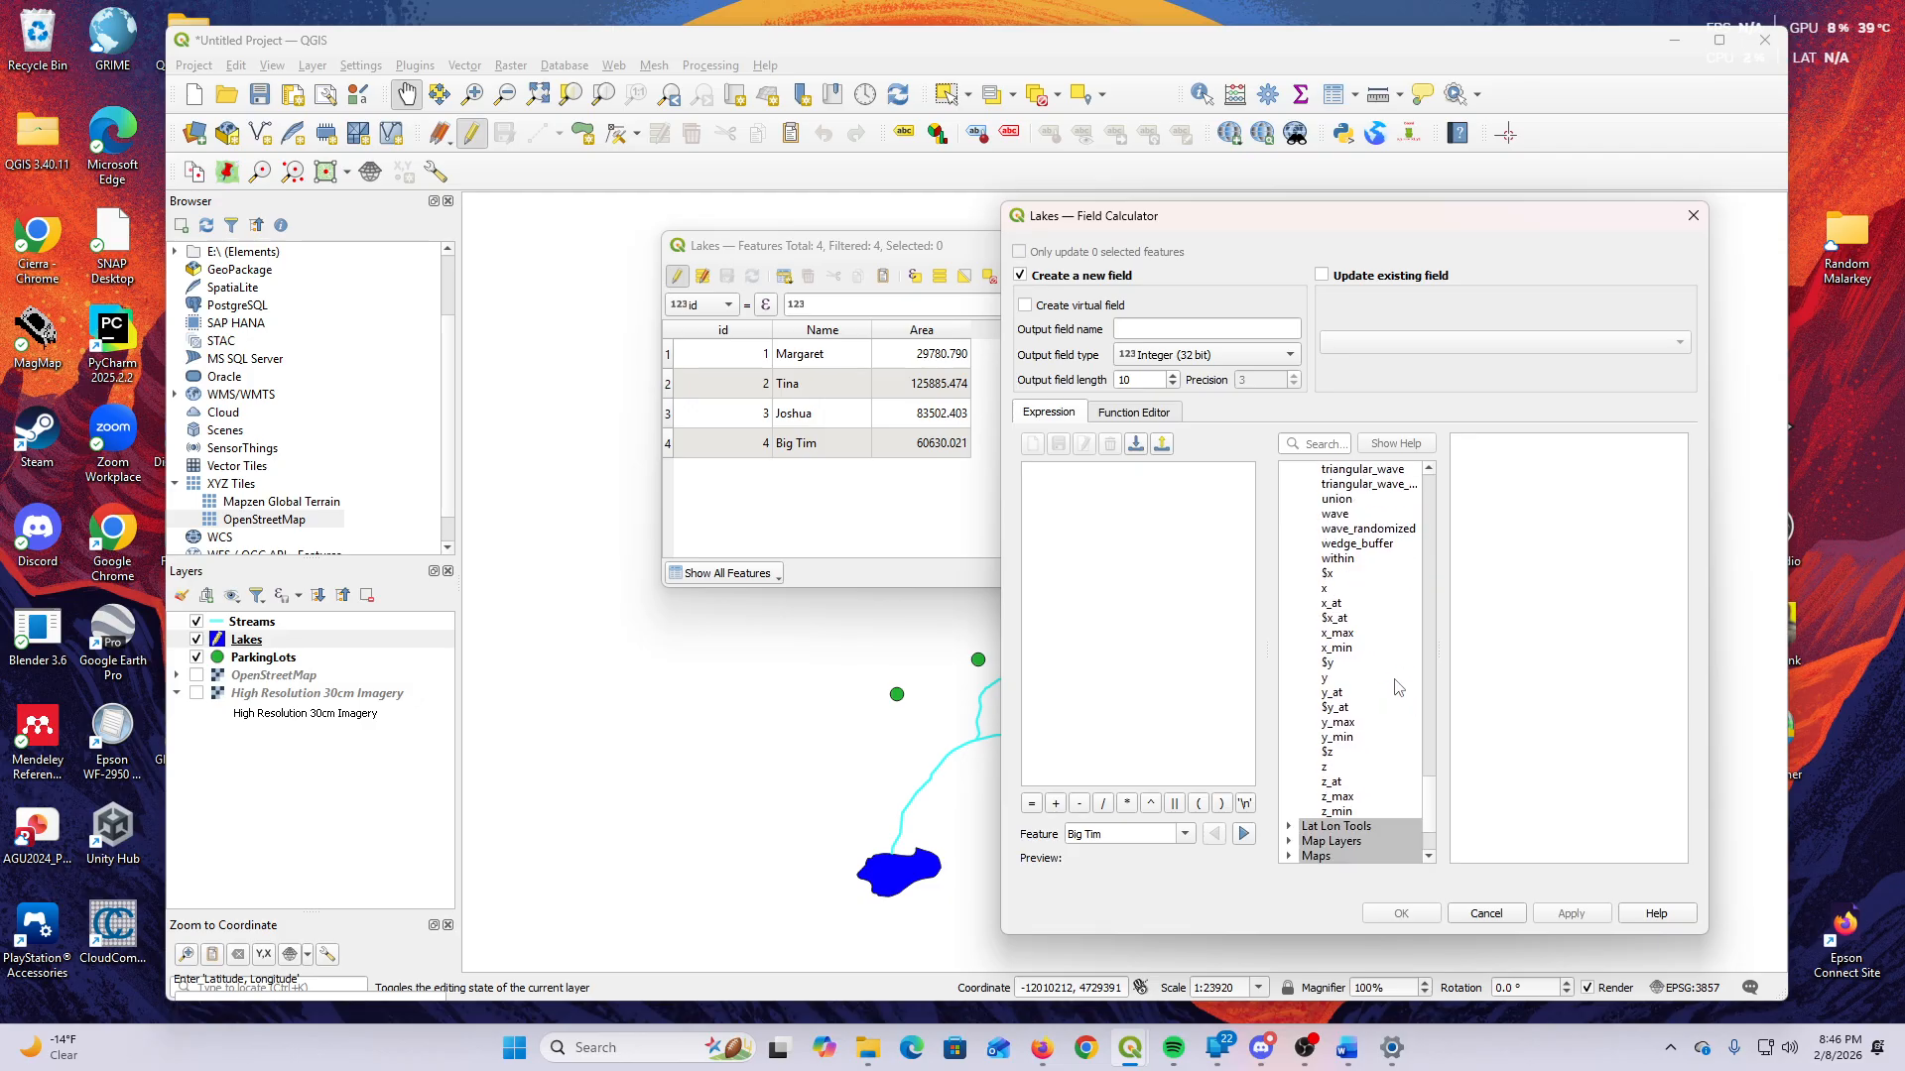
pyautogui.click(1345, 587)
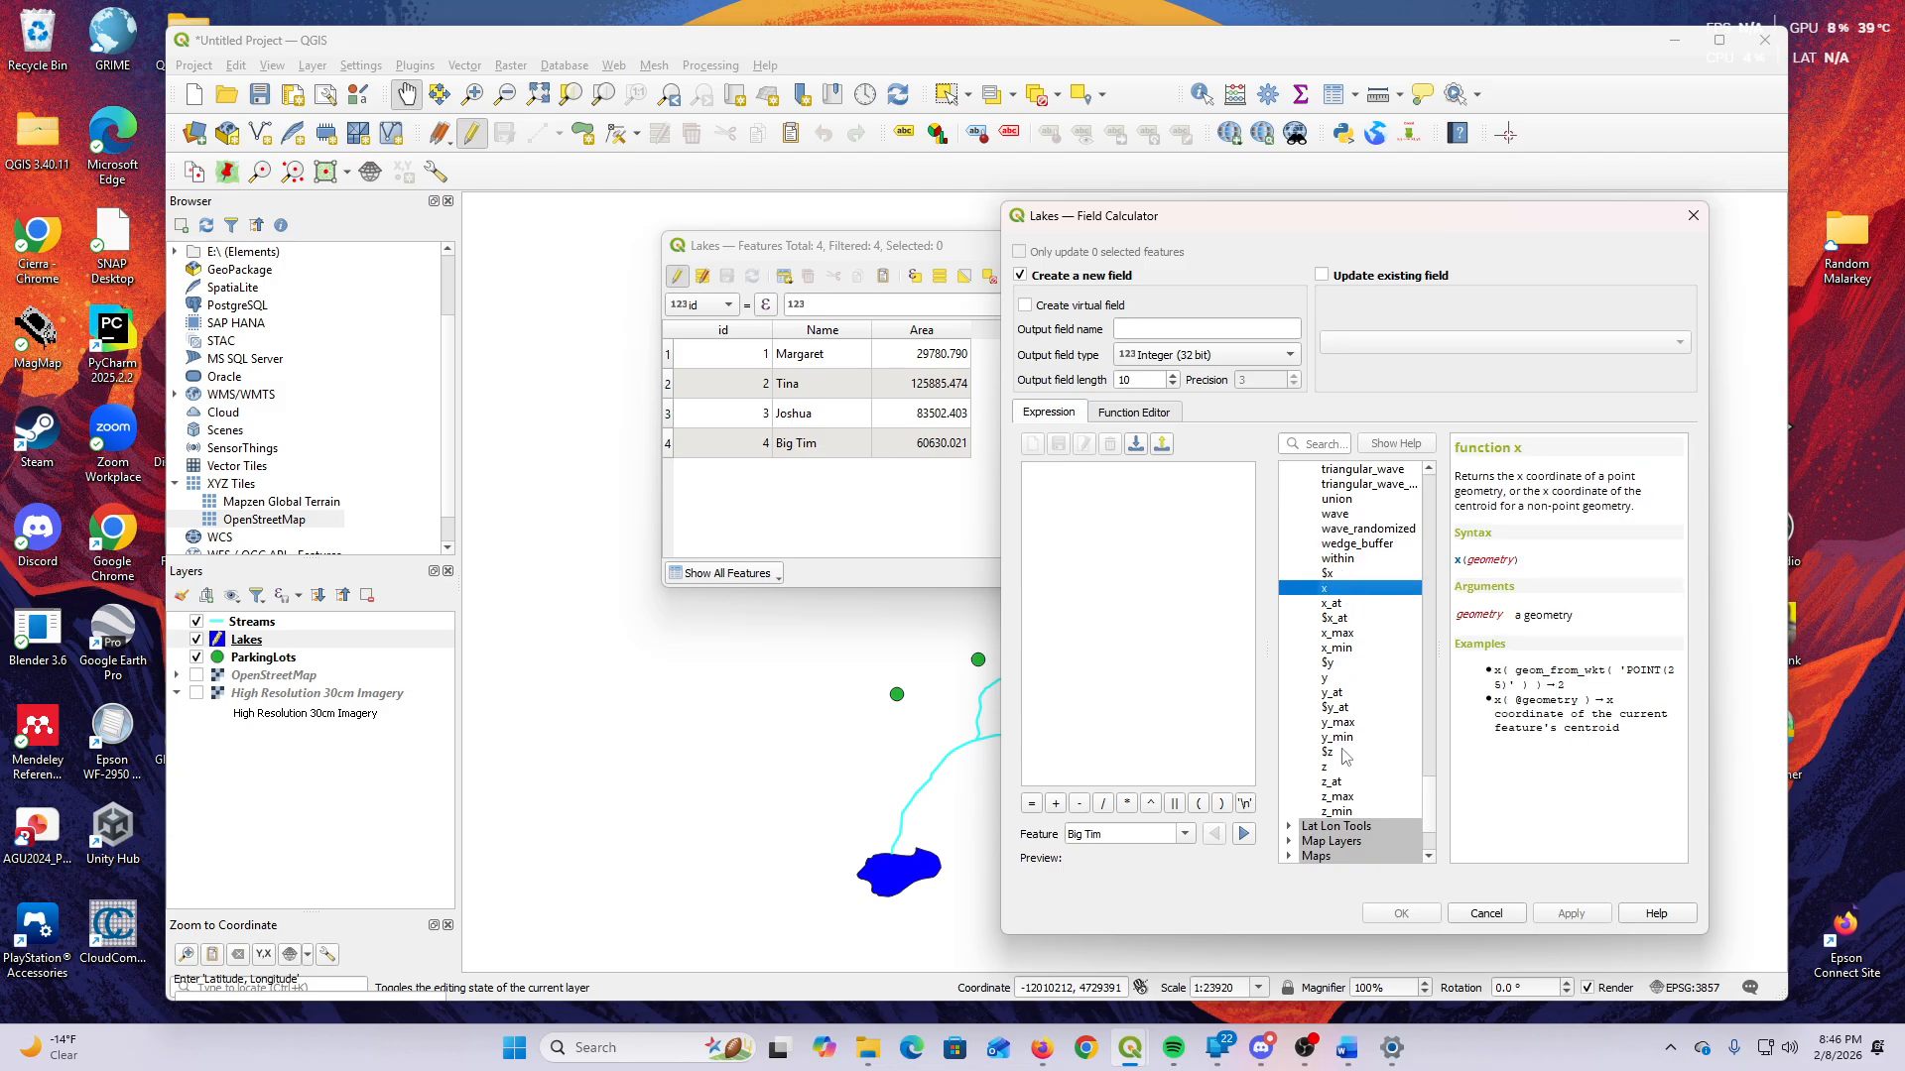
pyautogui.click(1346, 574)
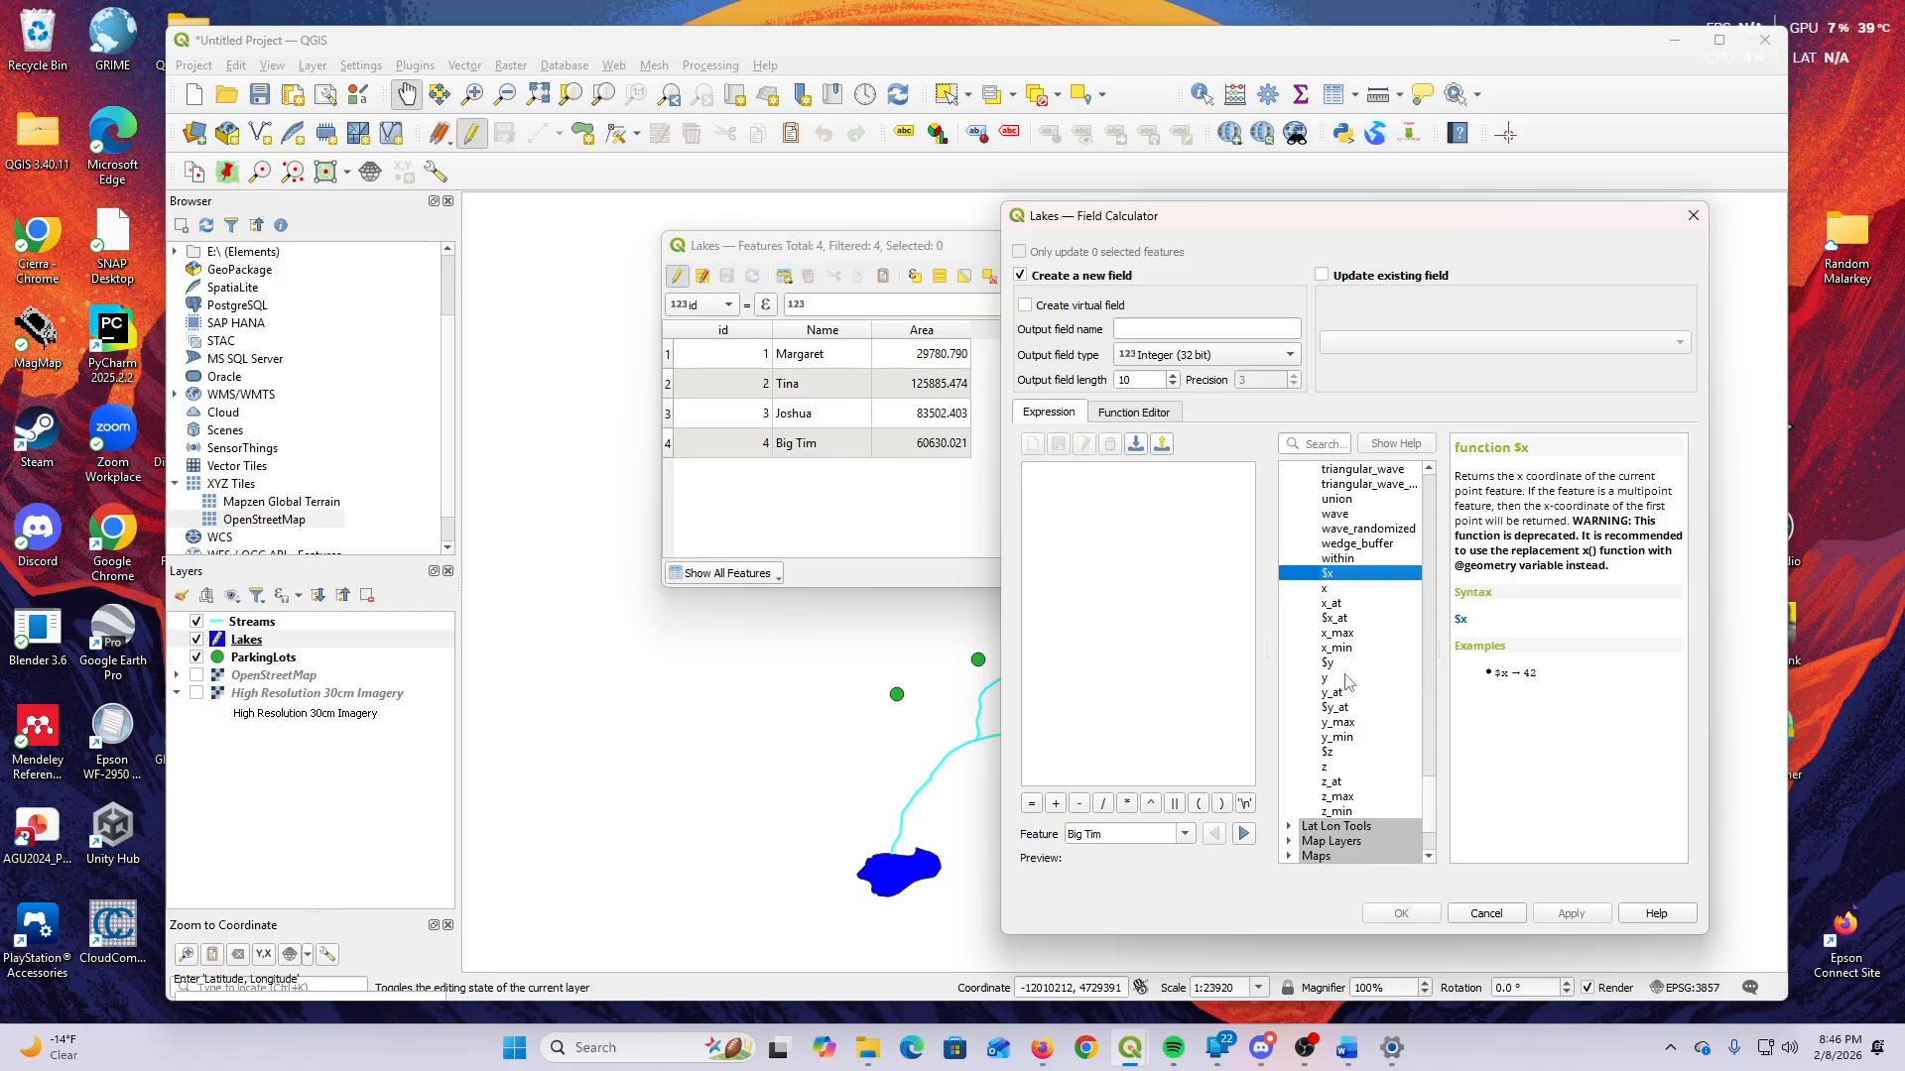
pyautogui.click(1348, 589)
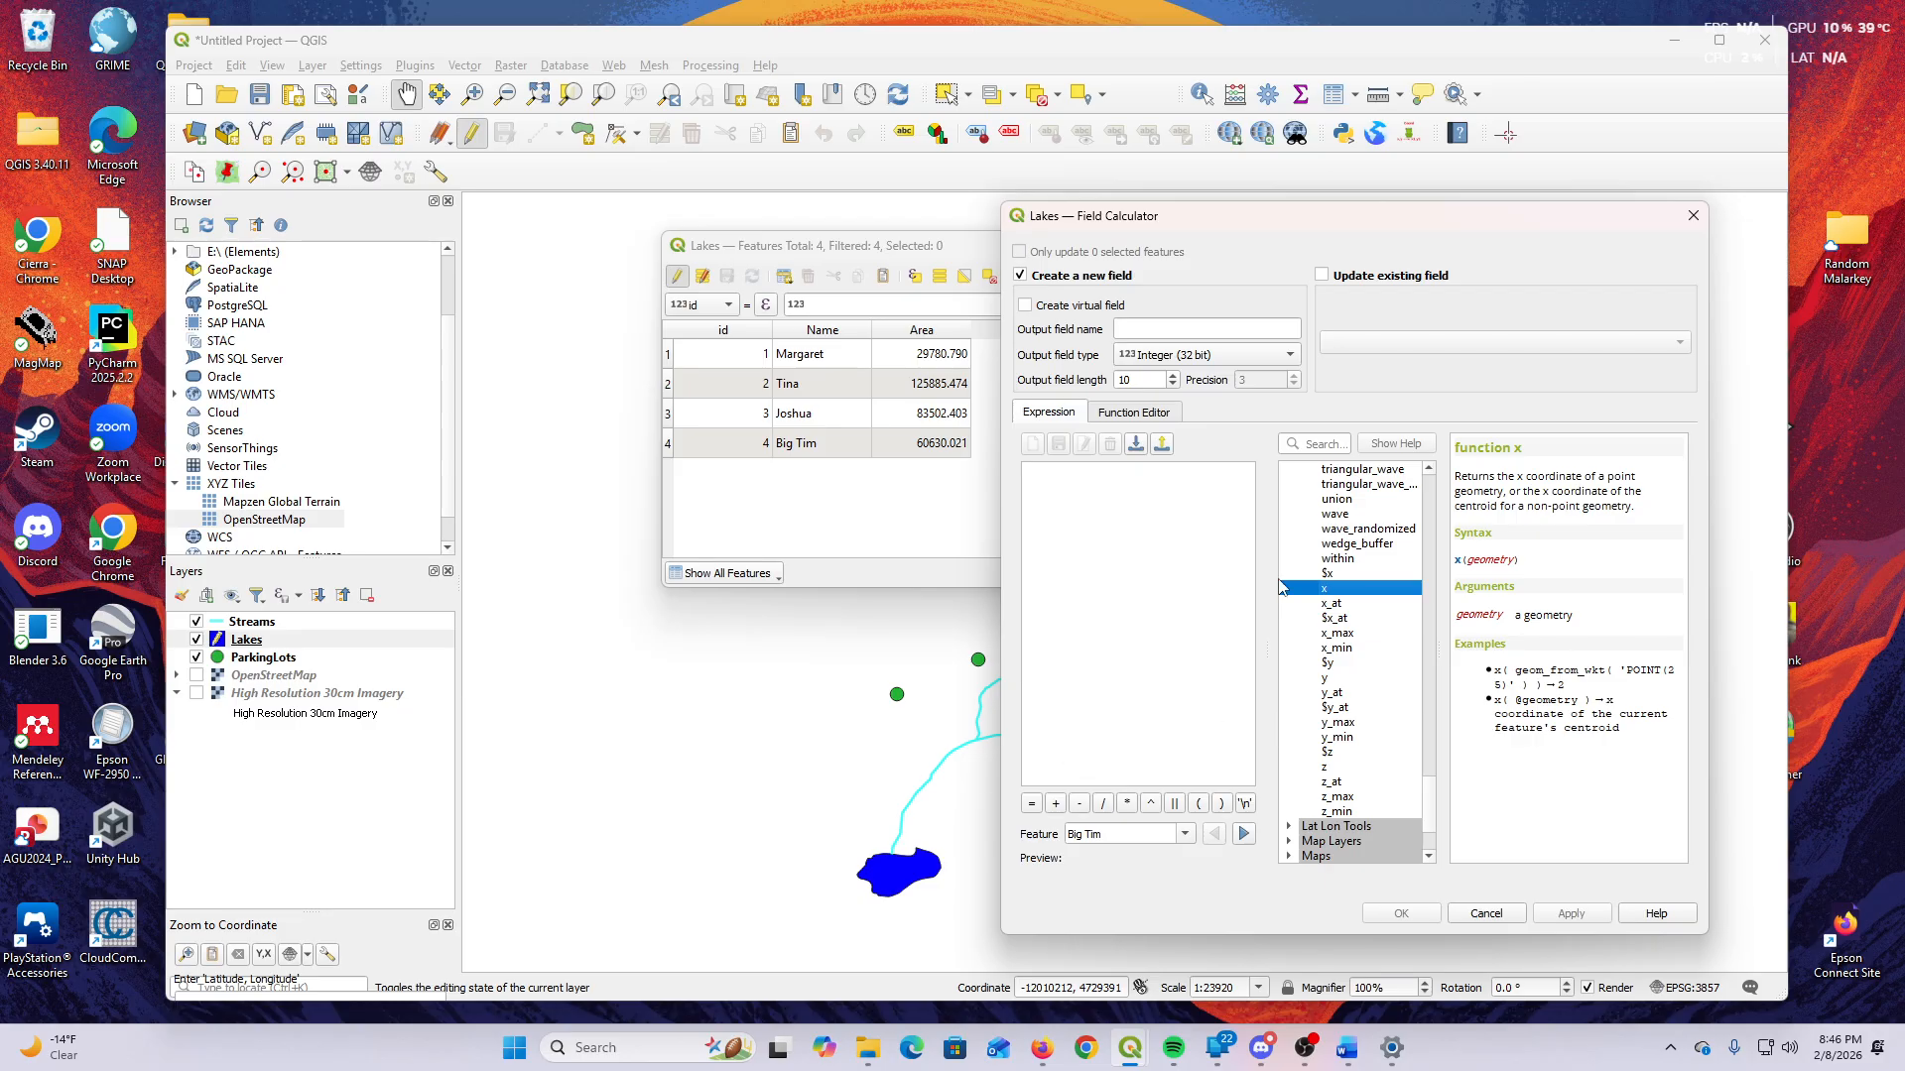
pyautogui.click(1114, 519)
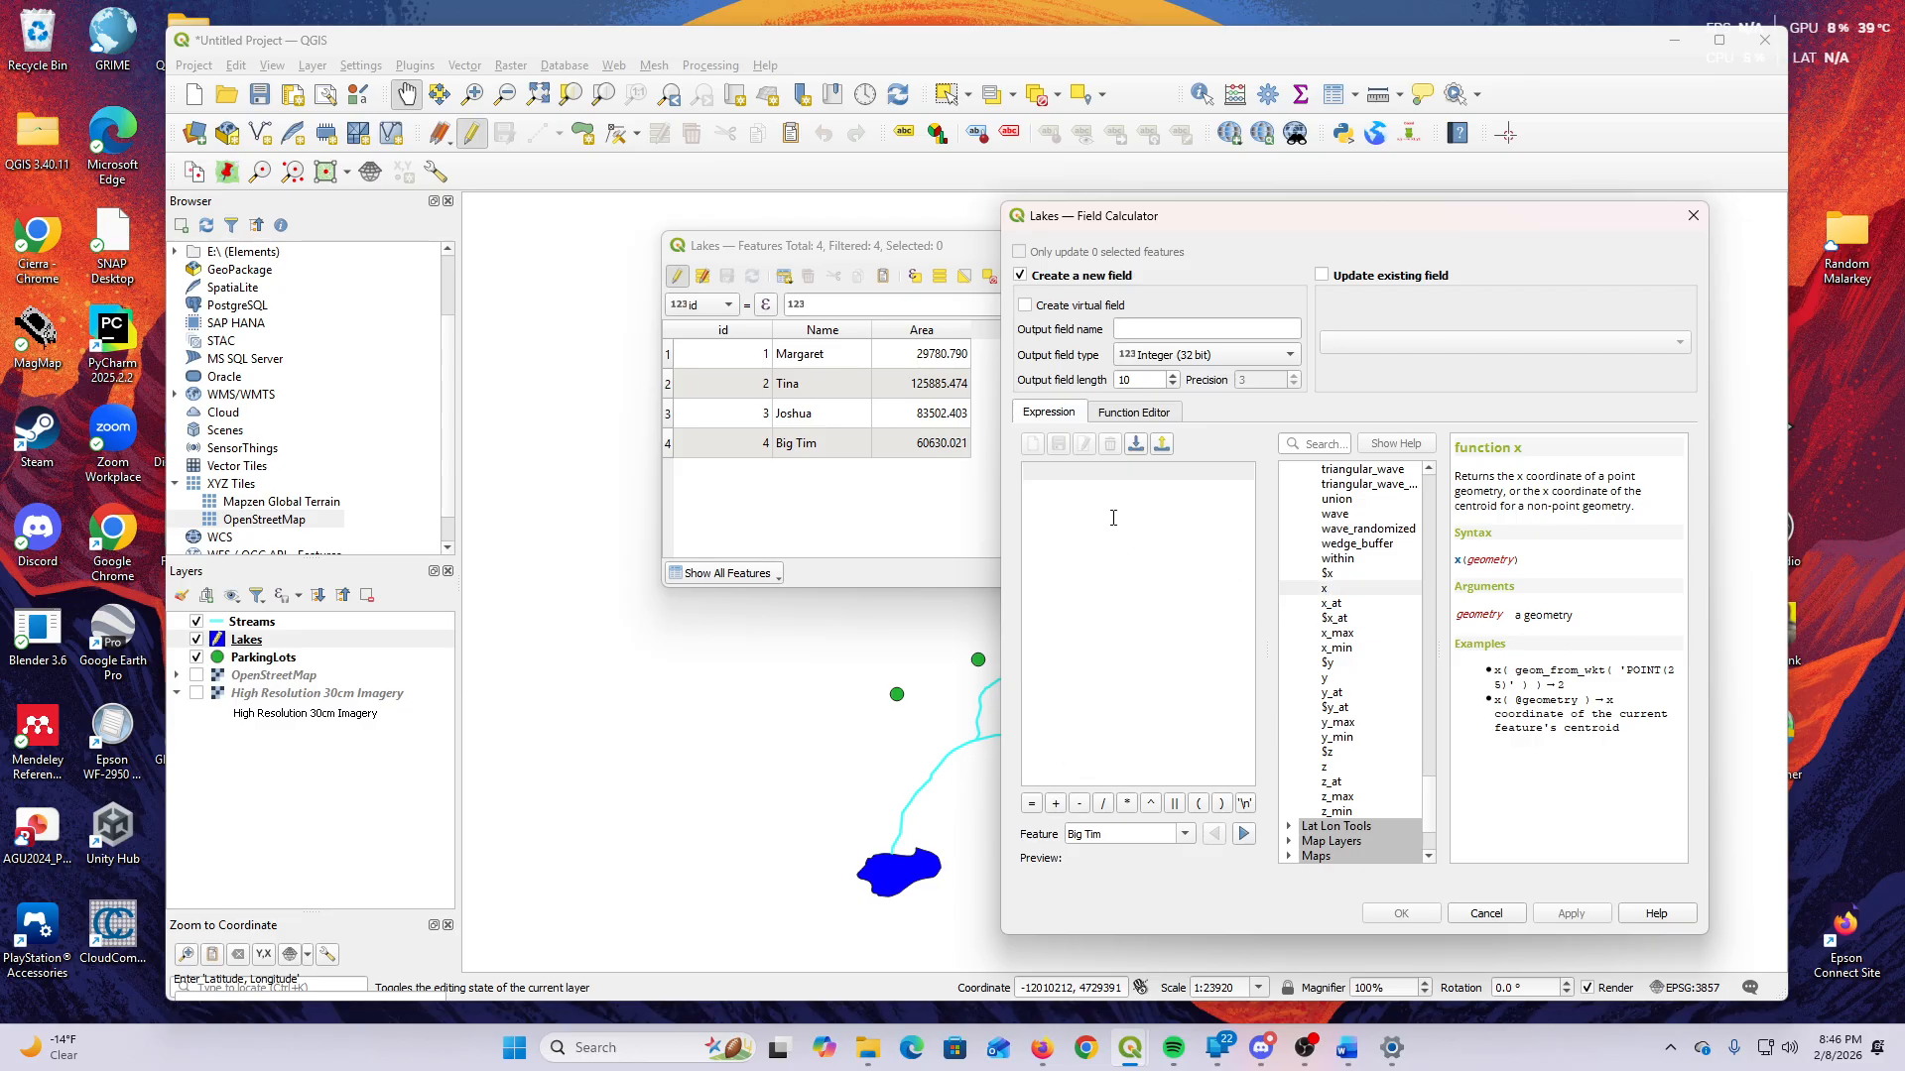
pyautogui.write('x')
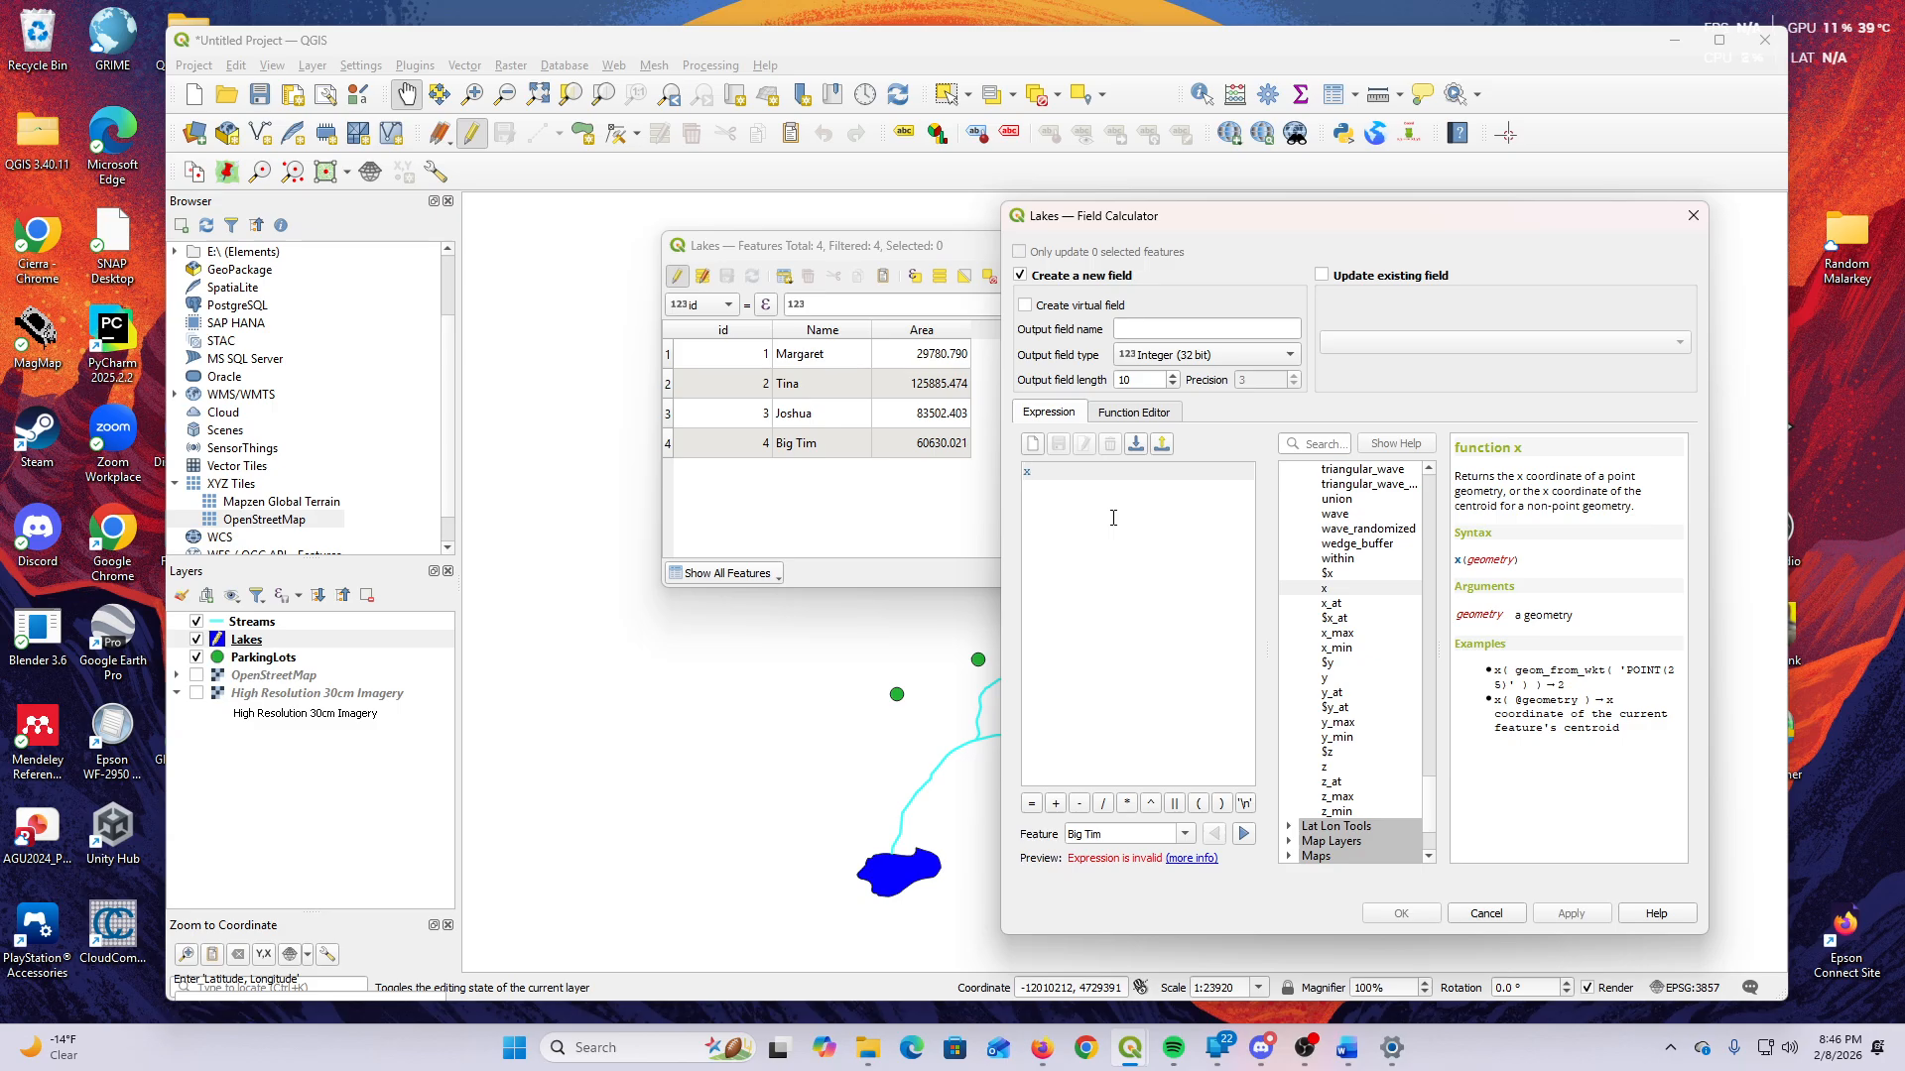
pyautogui.write('(')
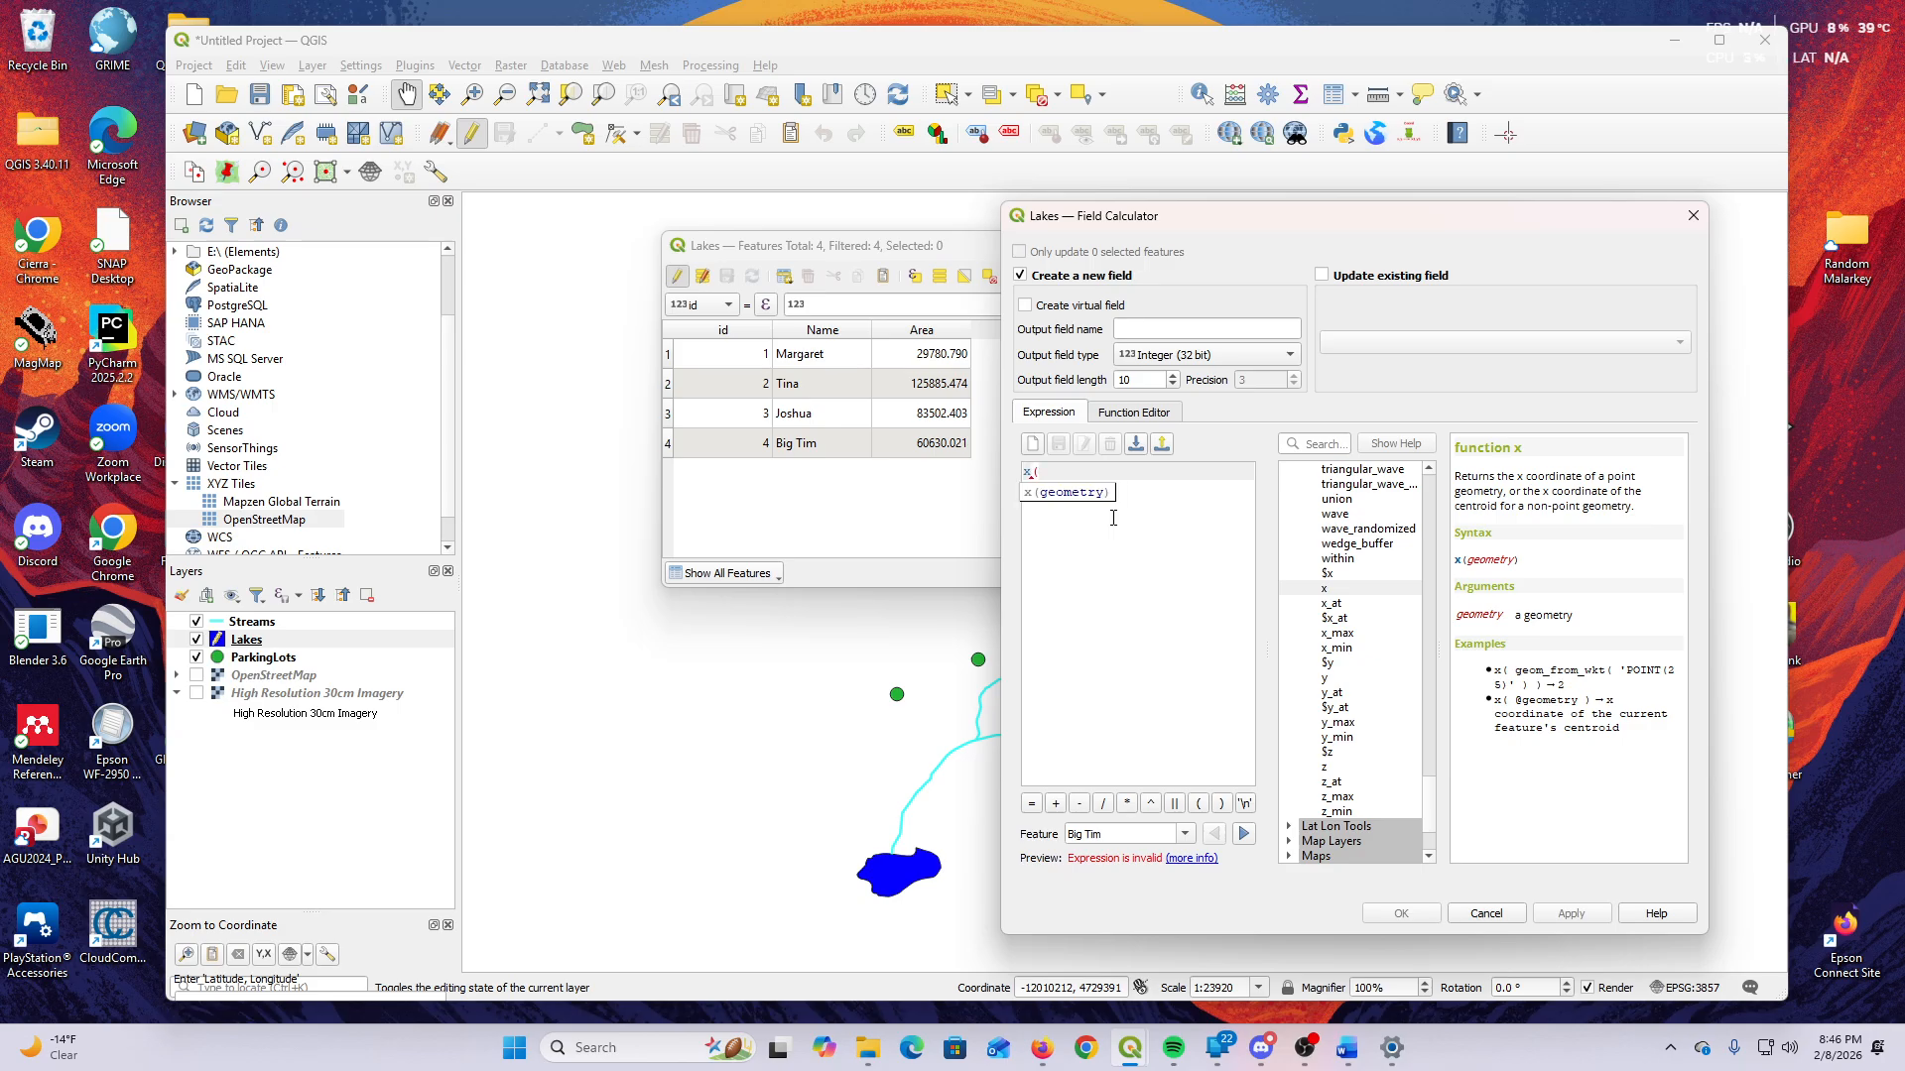
pyautogui.write('geometr')
pyautogui.press('BackSpace')
pyautogui.press('BackSpace')
pyautogui.write('etry)')
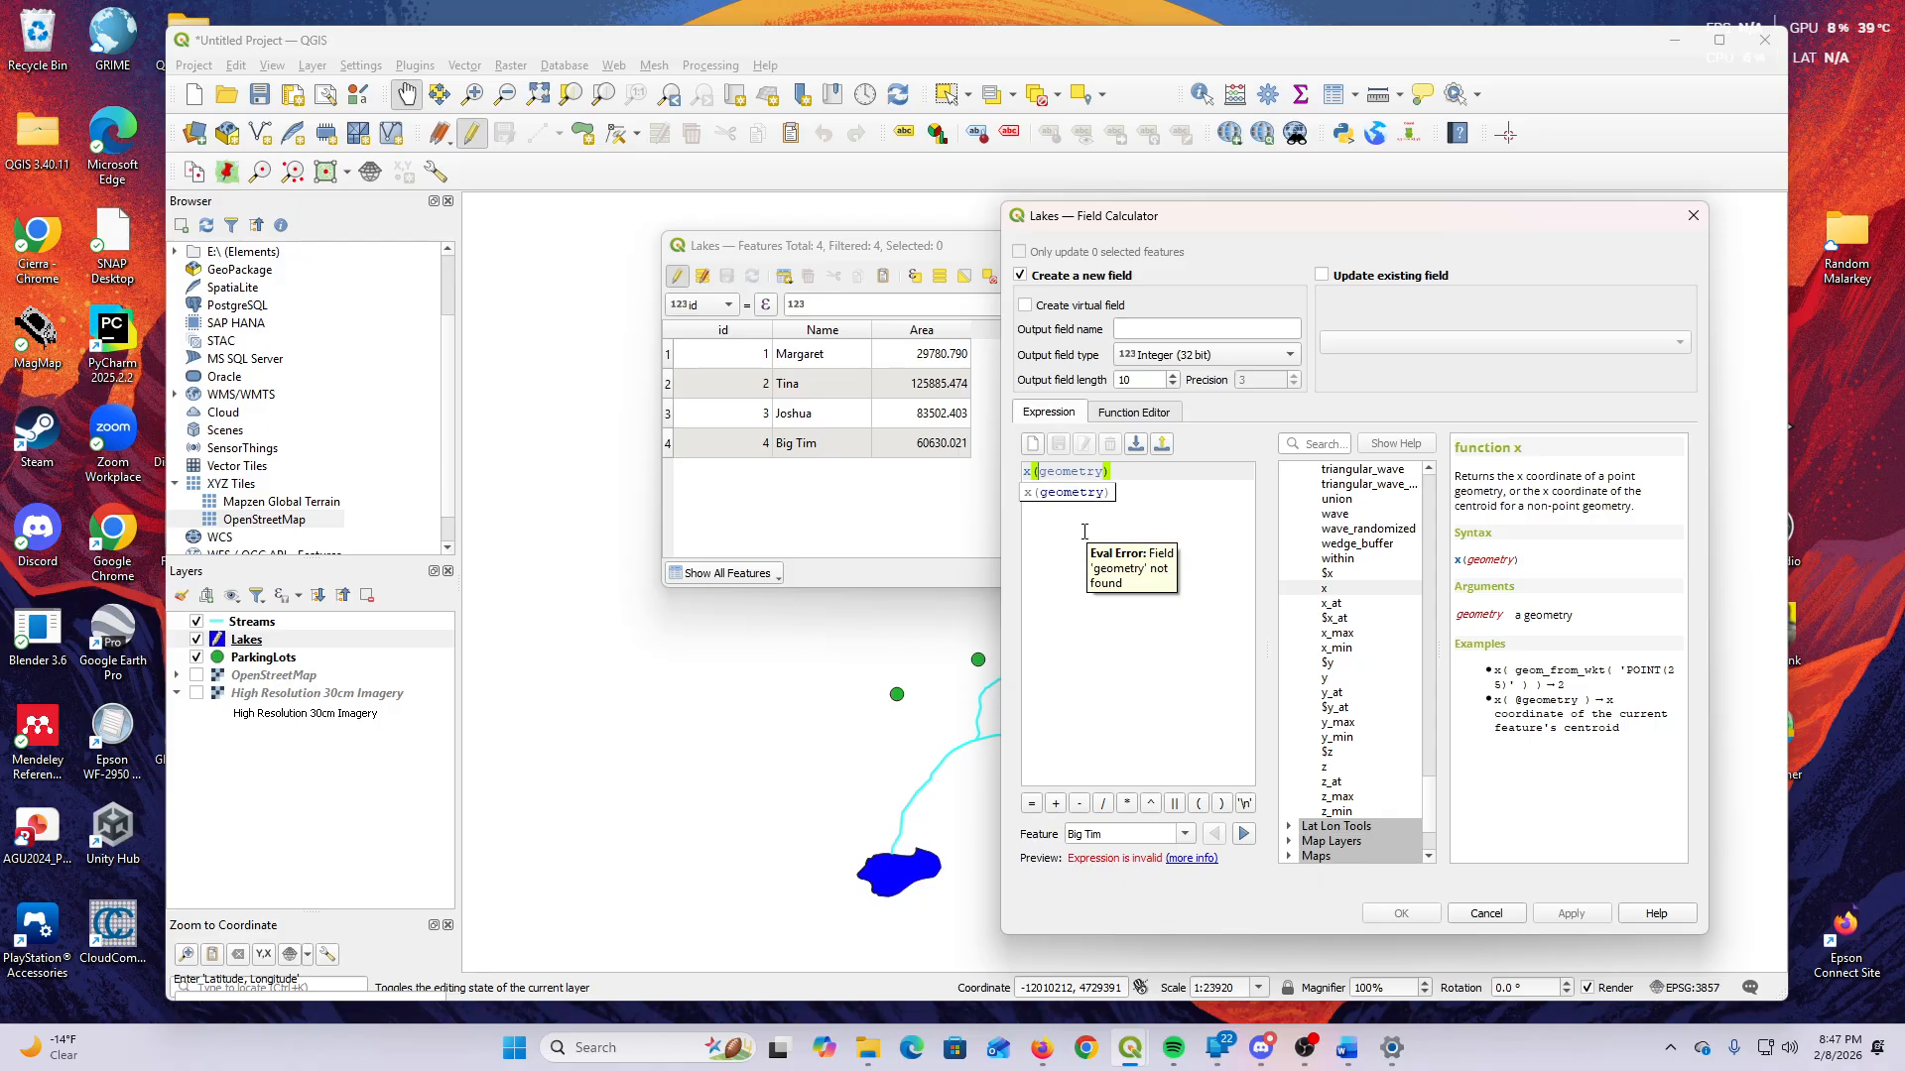
pyautogui.write('@')
pyautogui.click(1157, 494)
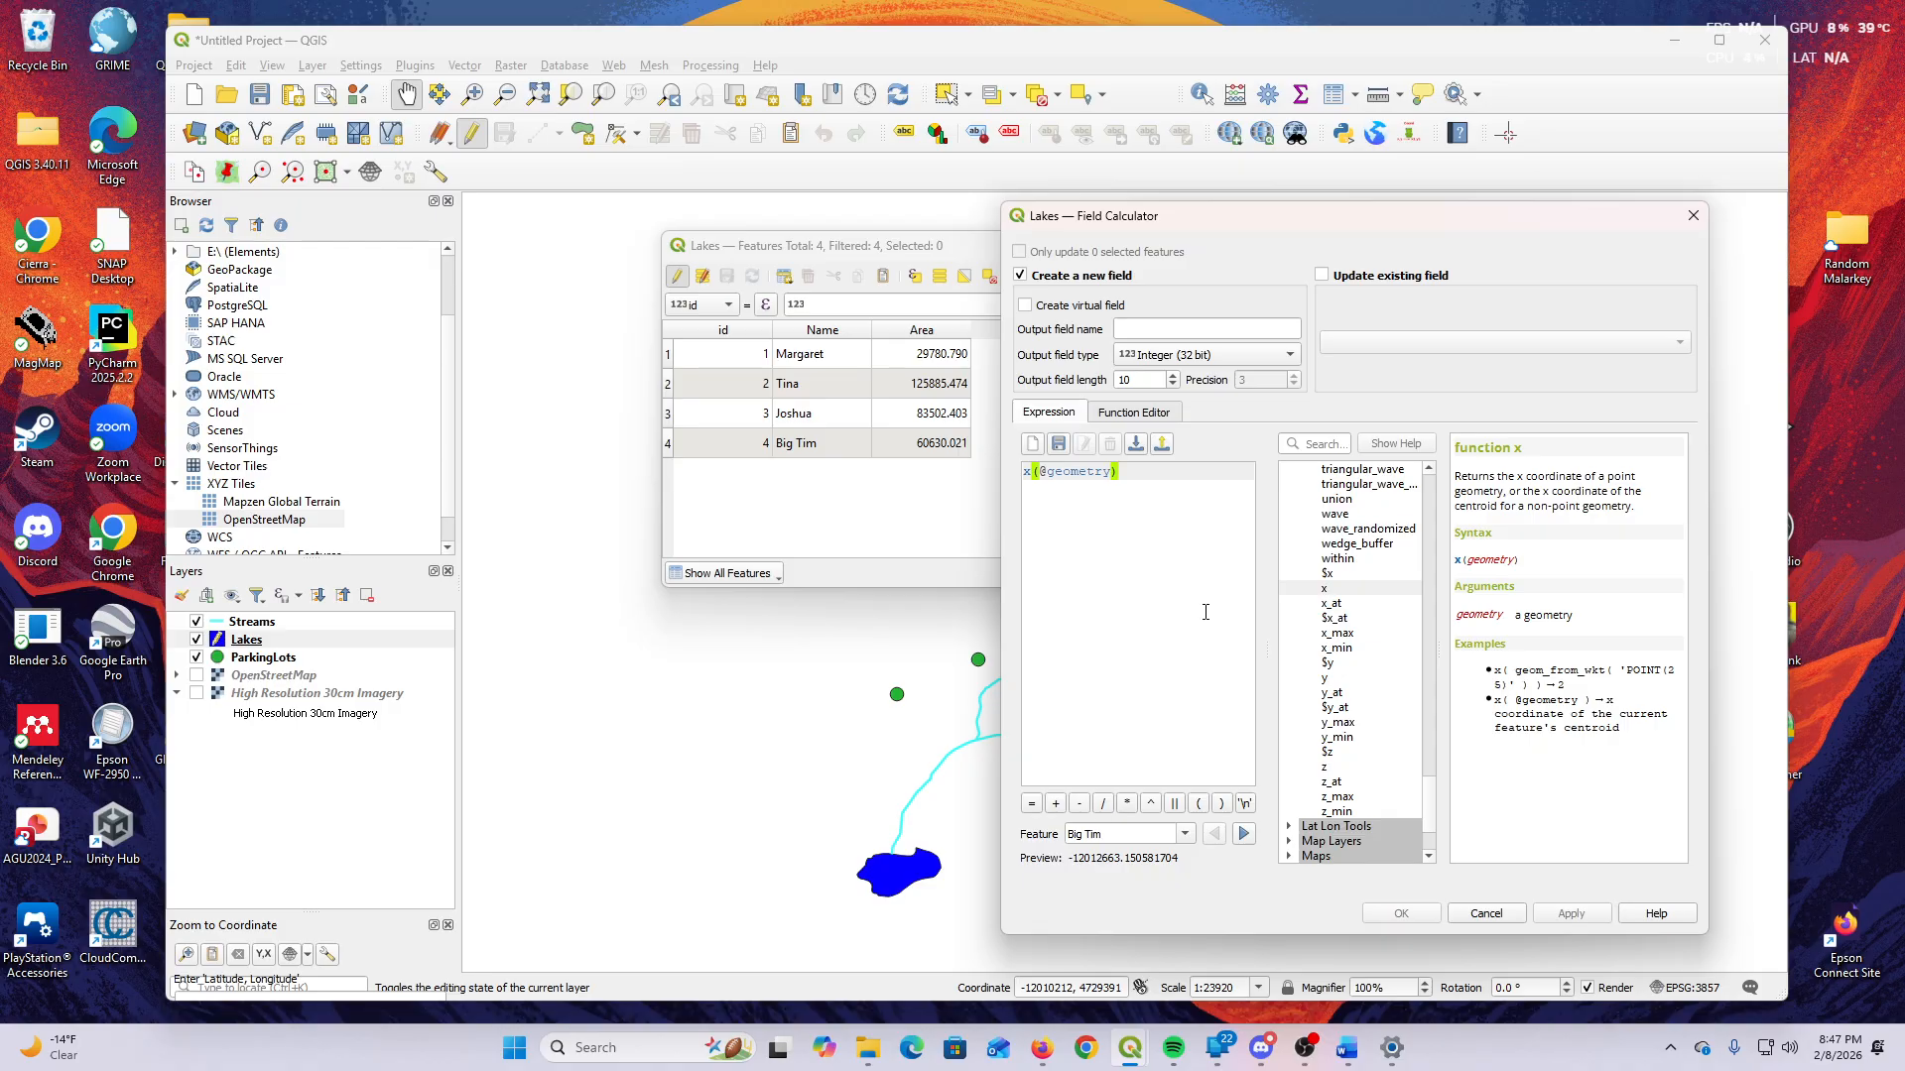
# Name the new Lakes field X, set its type to Decimal number (real), and apply the calculation.
pyautogui.click(1161, 329)
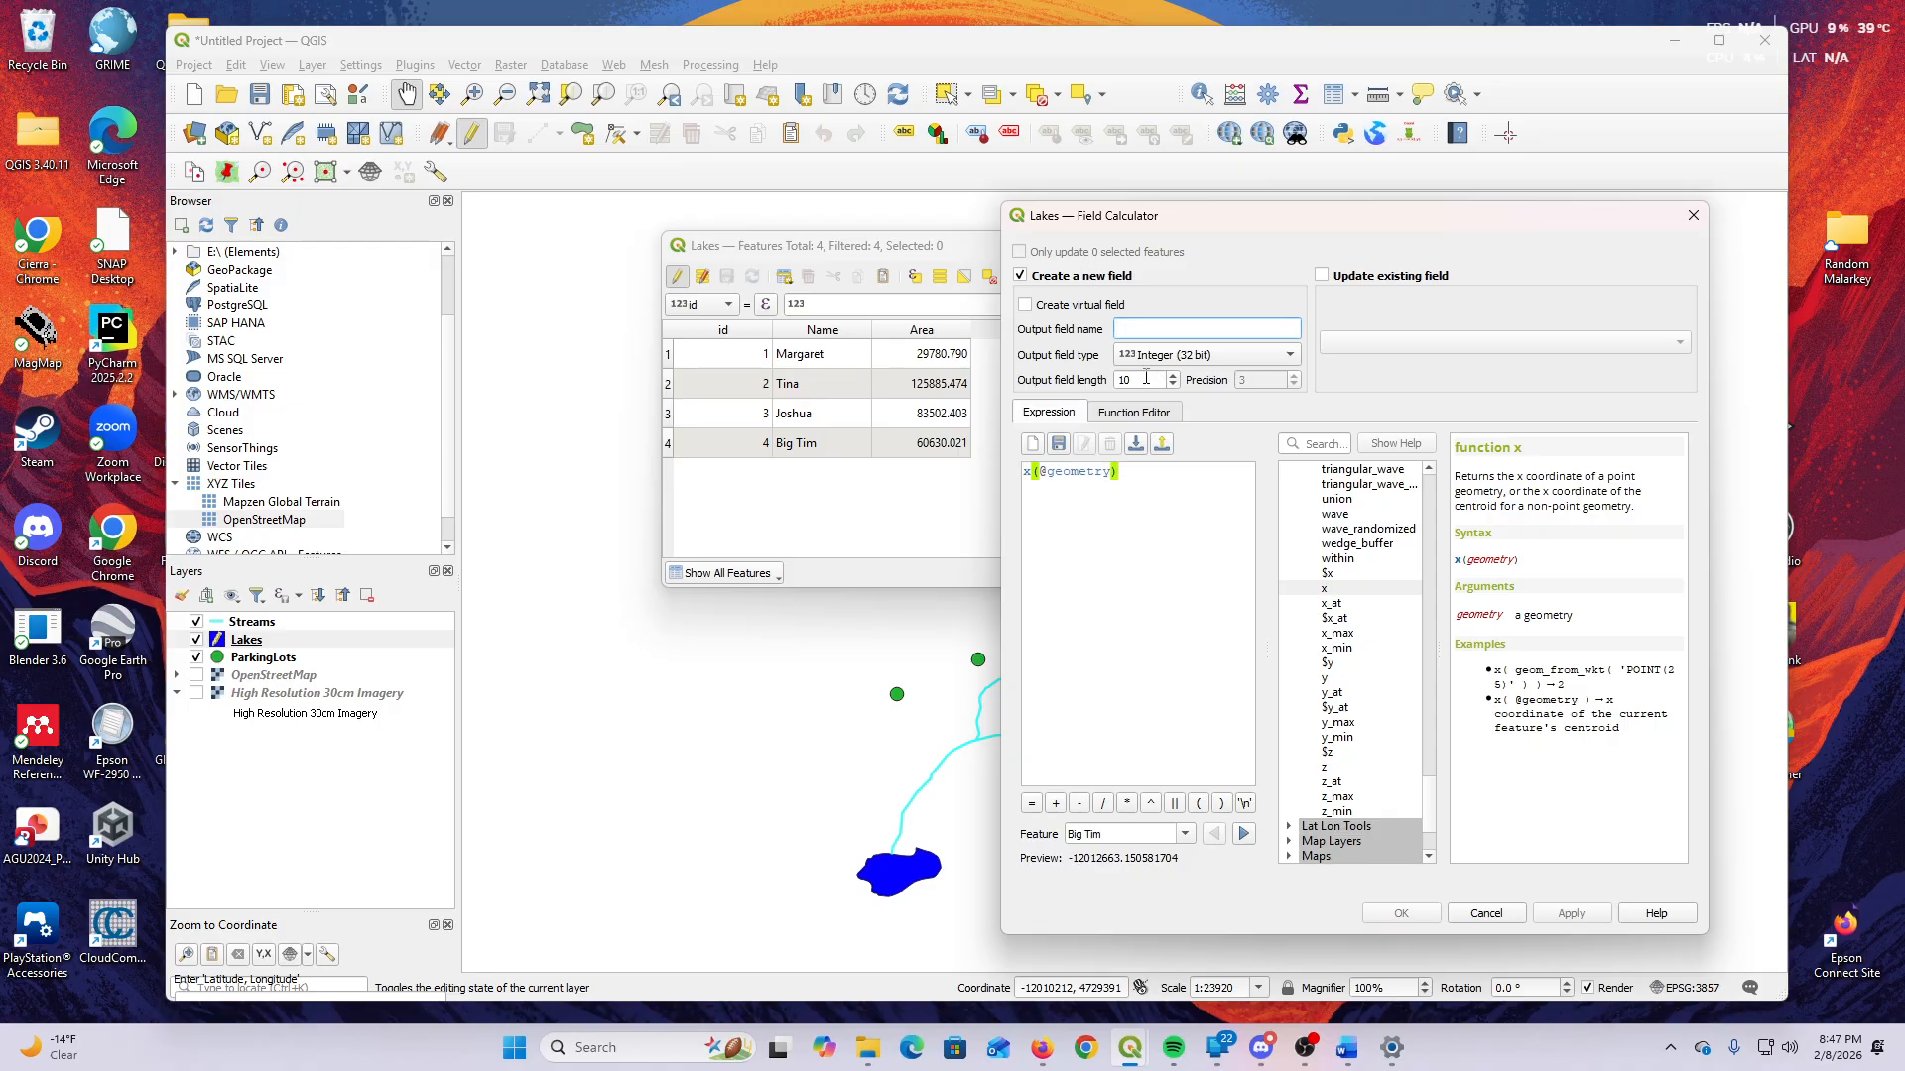
pyautogui.write('X')
pyautogui.click(1202, 355)
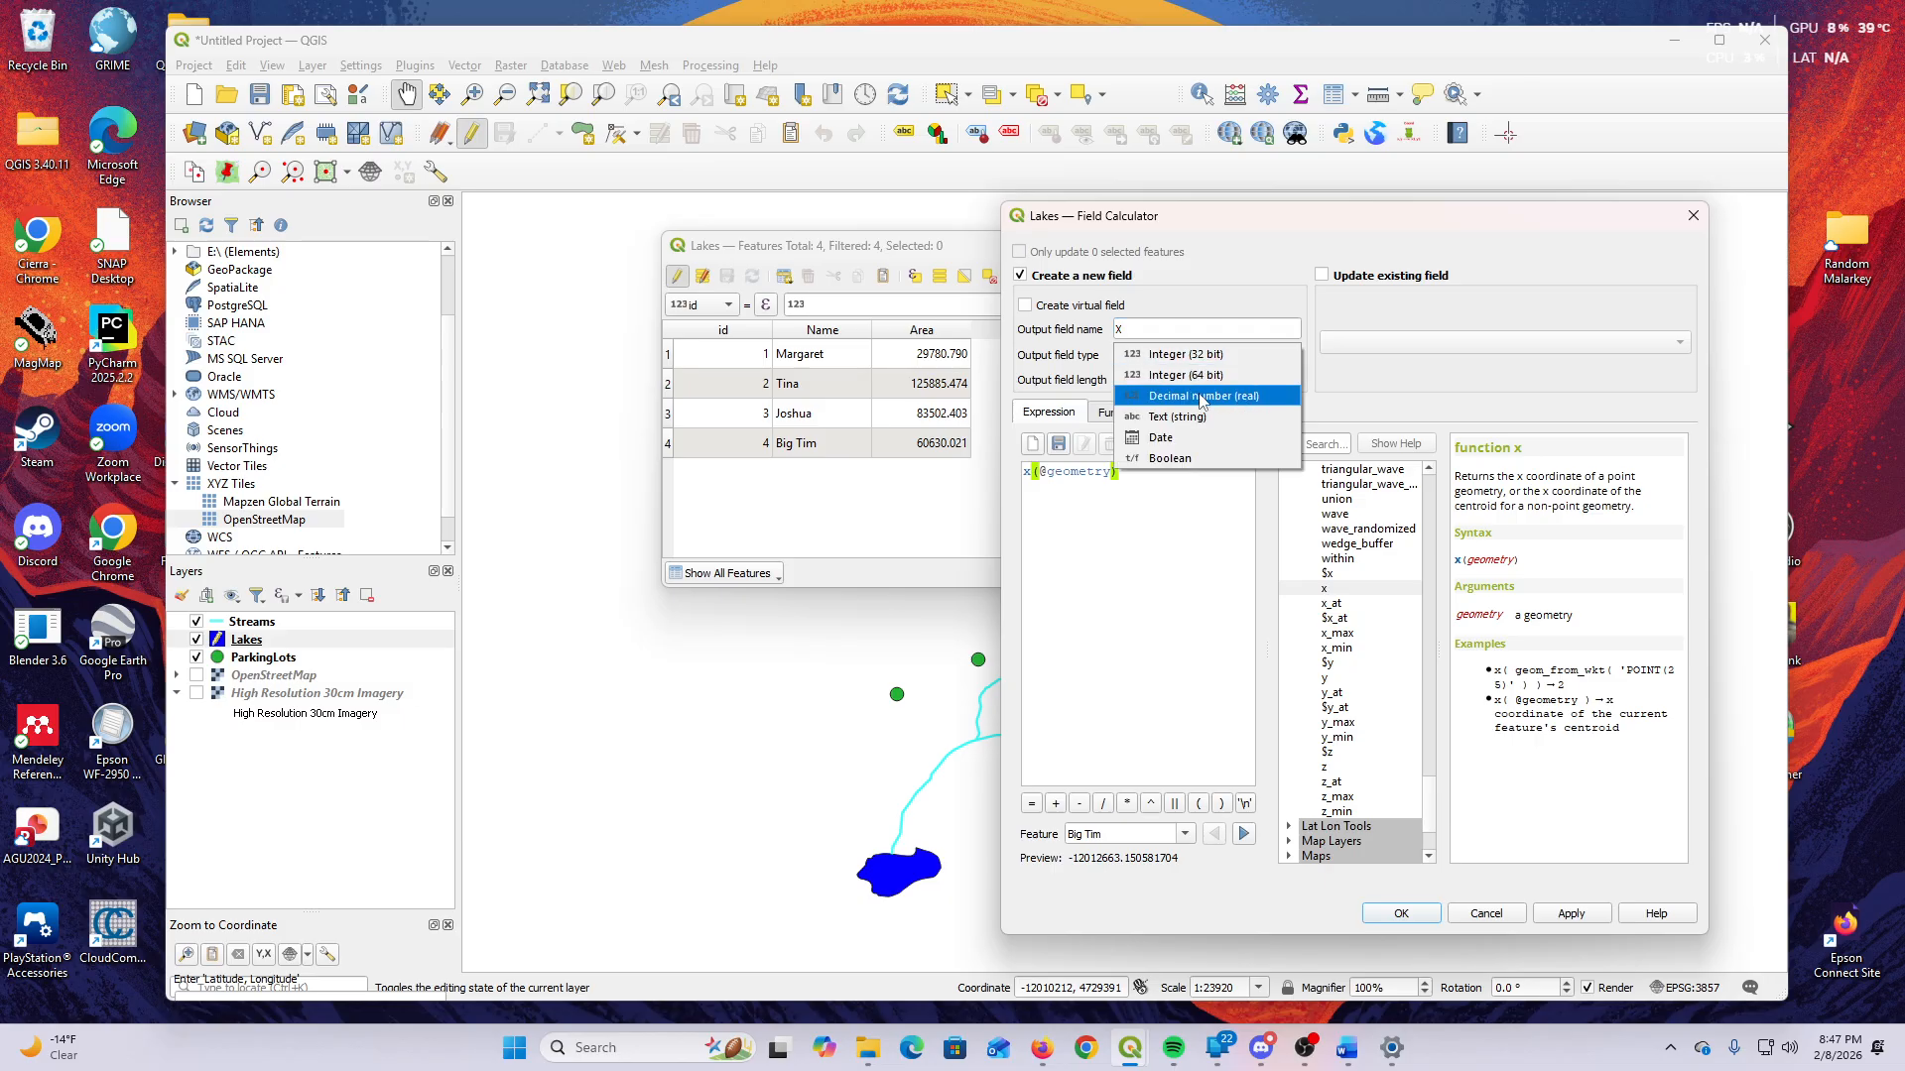
pyautogui.click(1201, 397)
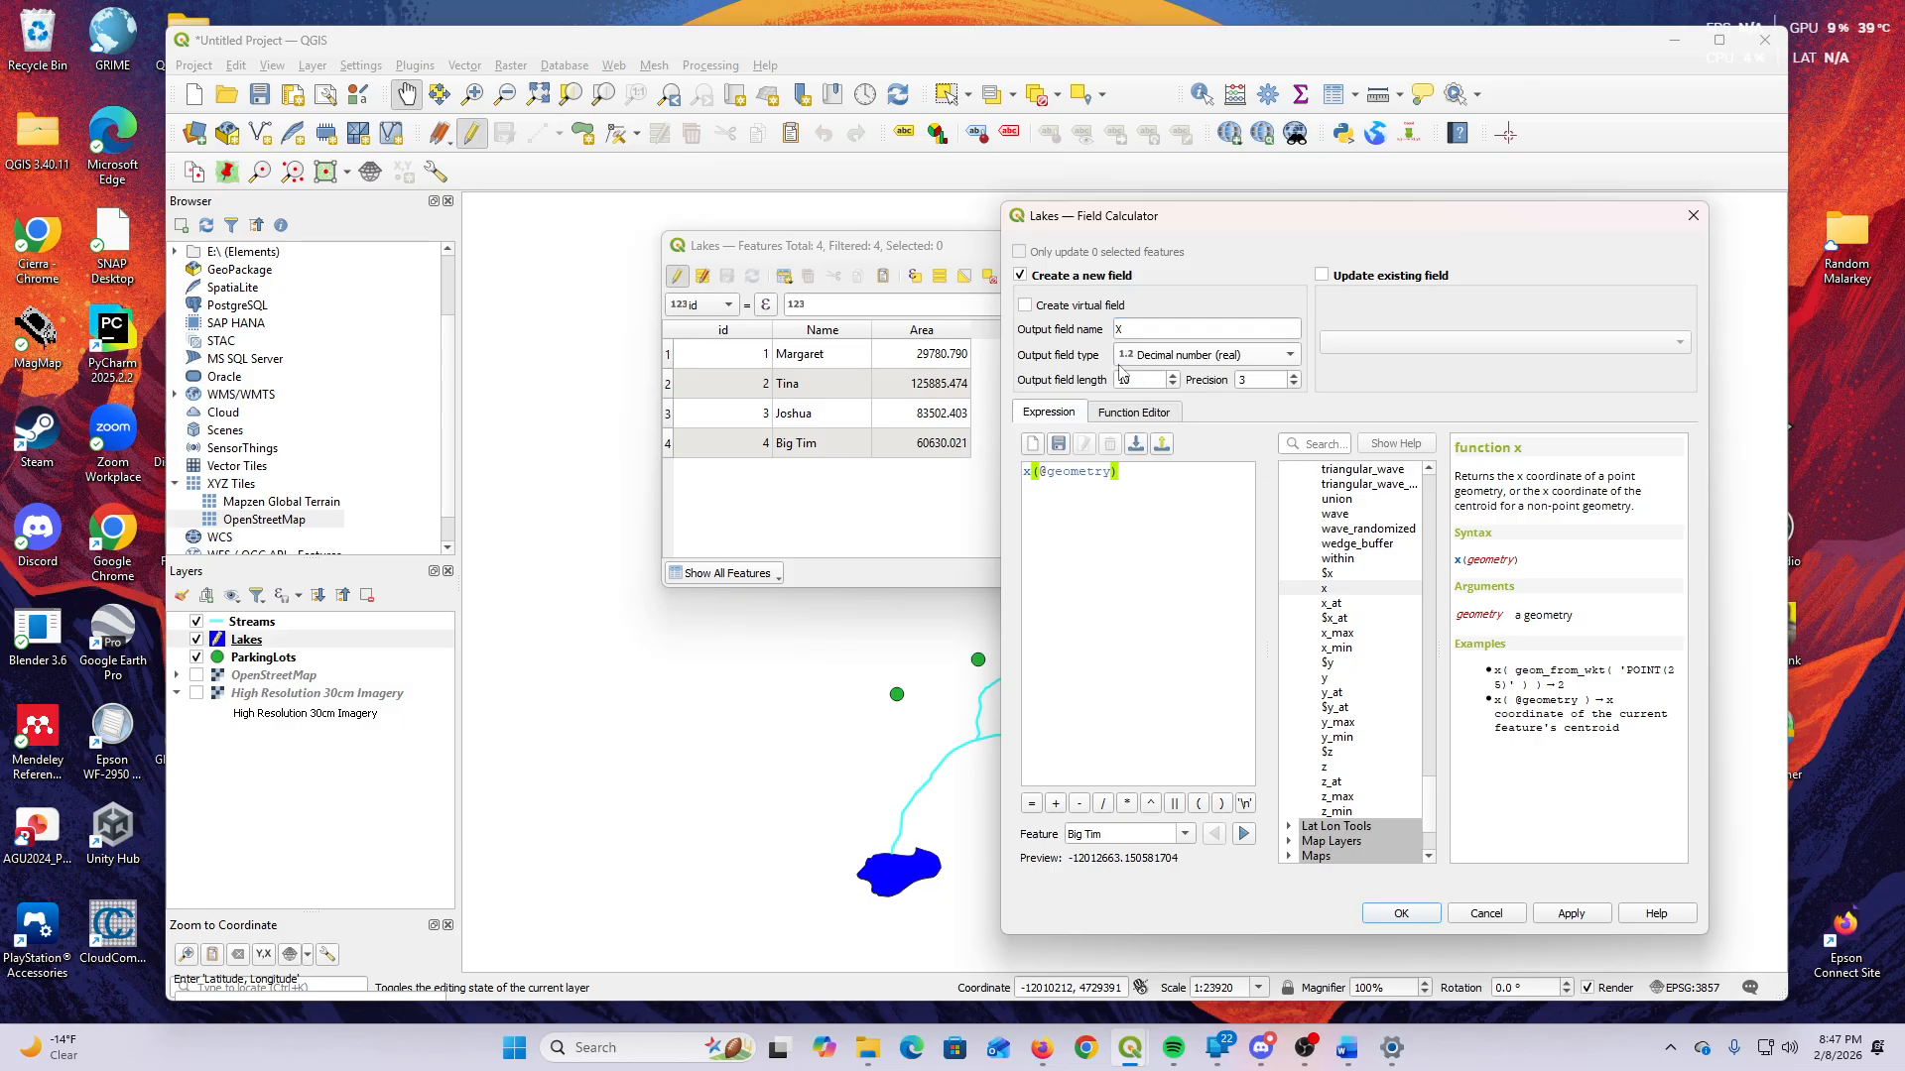
pyautogui.click(1585, 913)
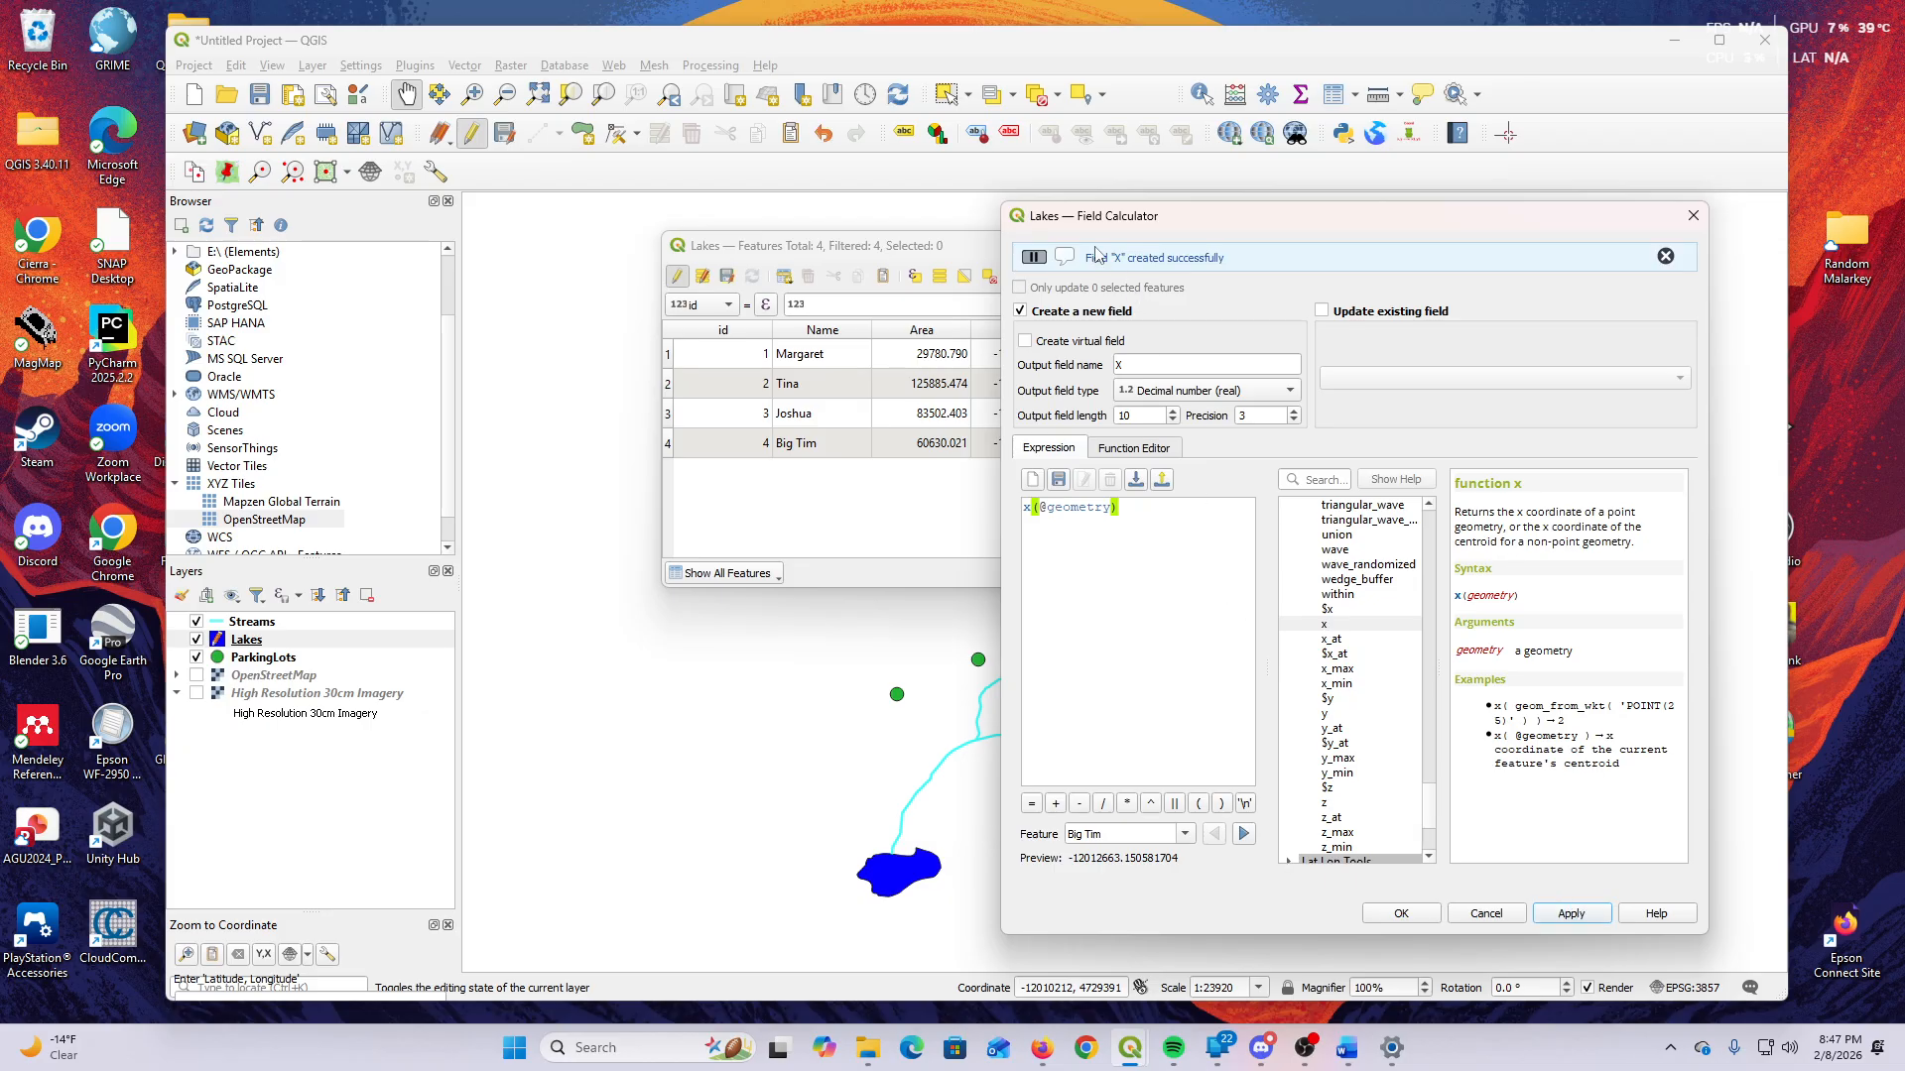
pyautogui.moveTo(1121, 215); pyautogui.dragTo(1280, 179)
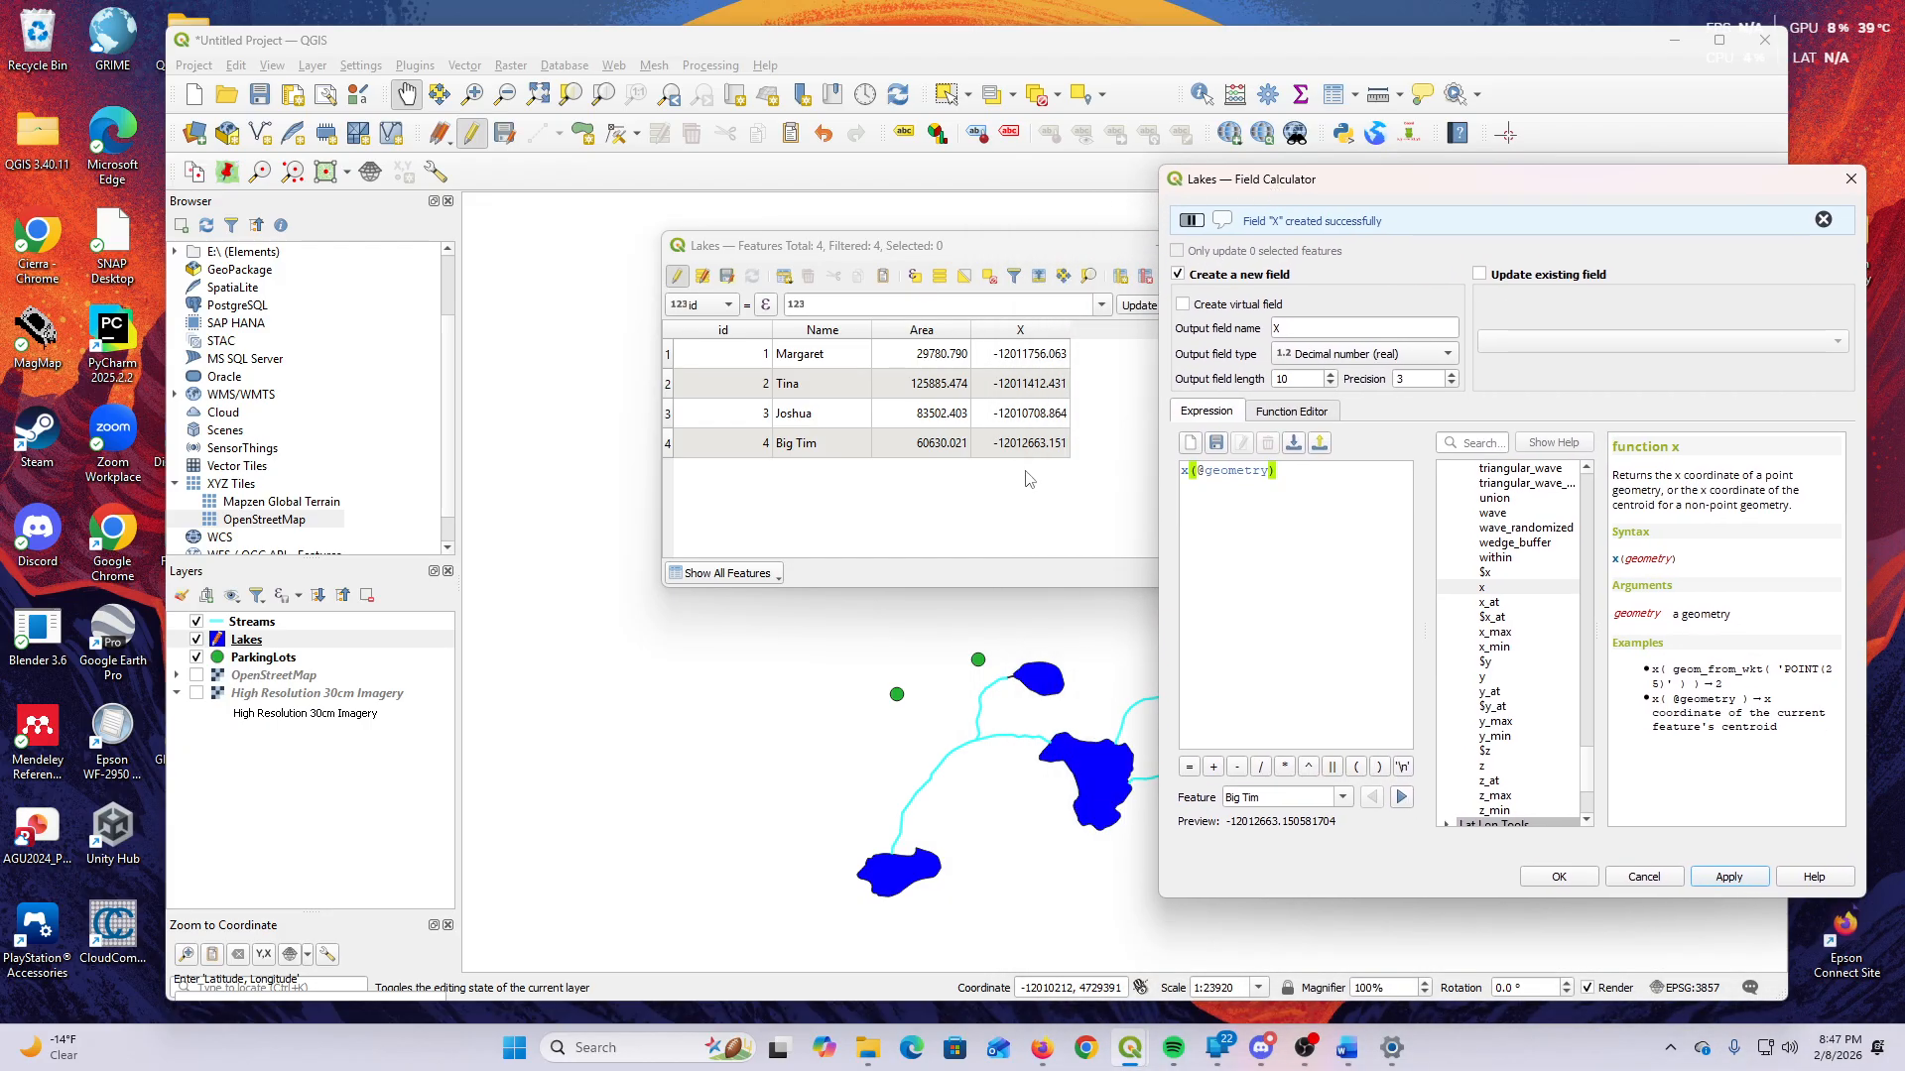
pyautogui.click(1302, 321)
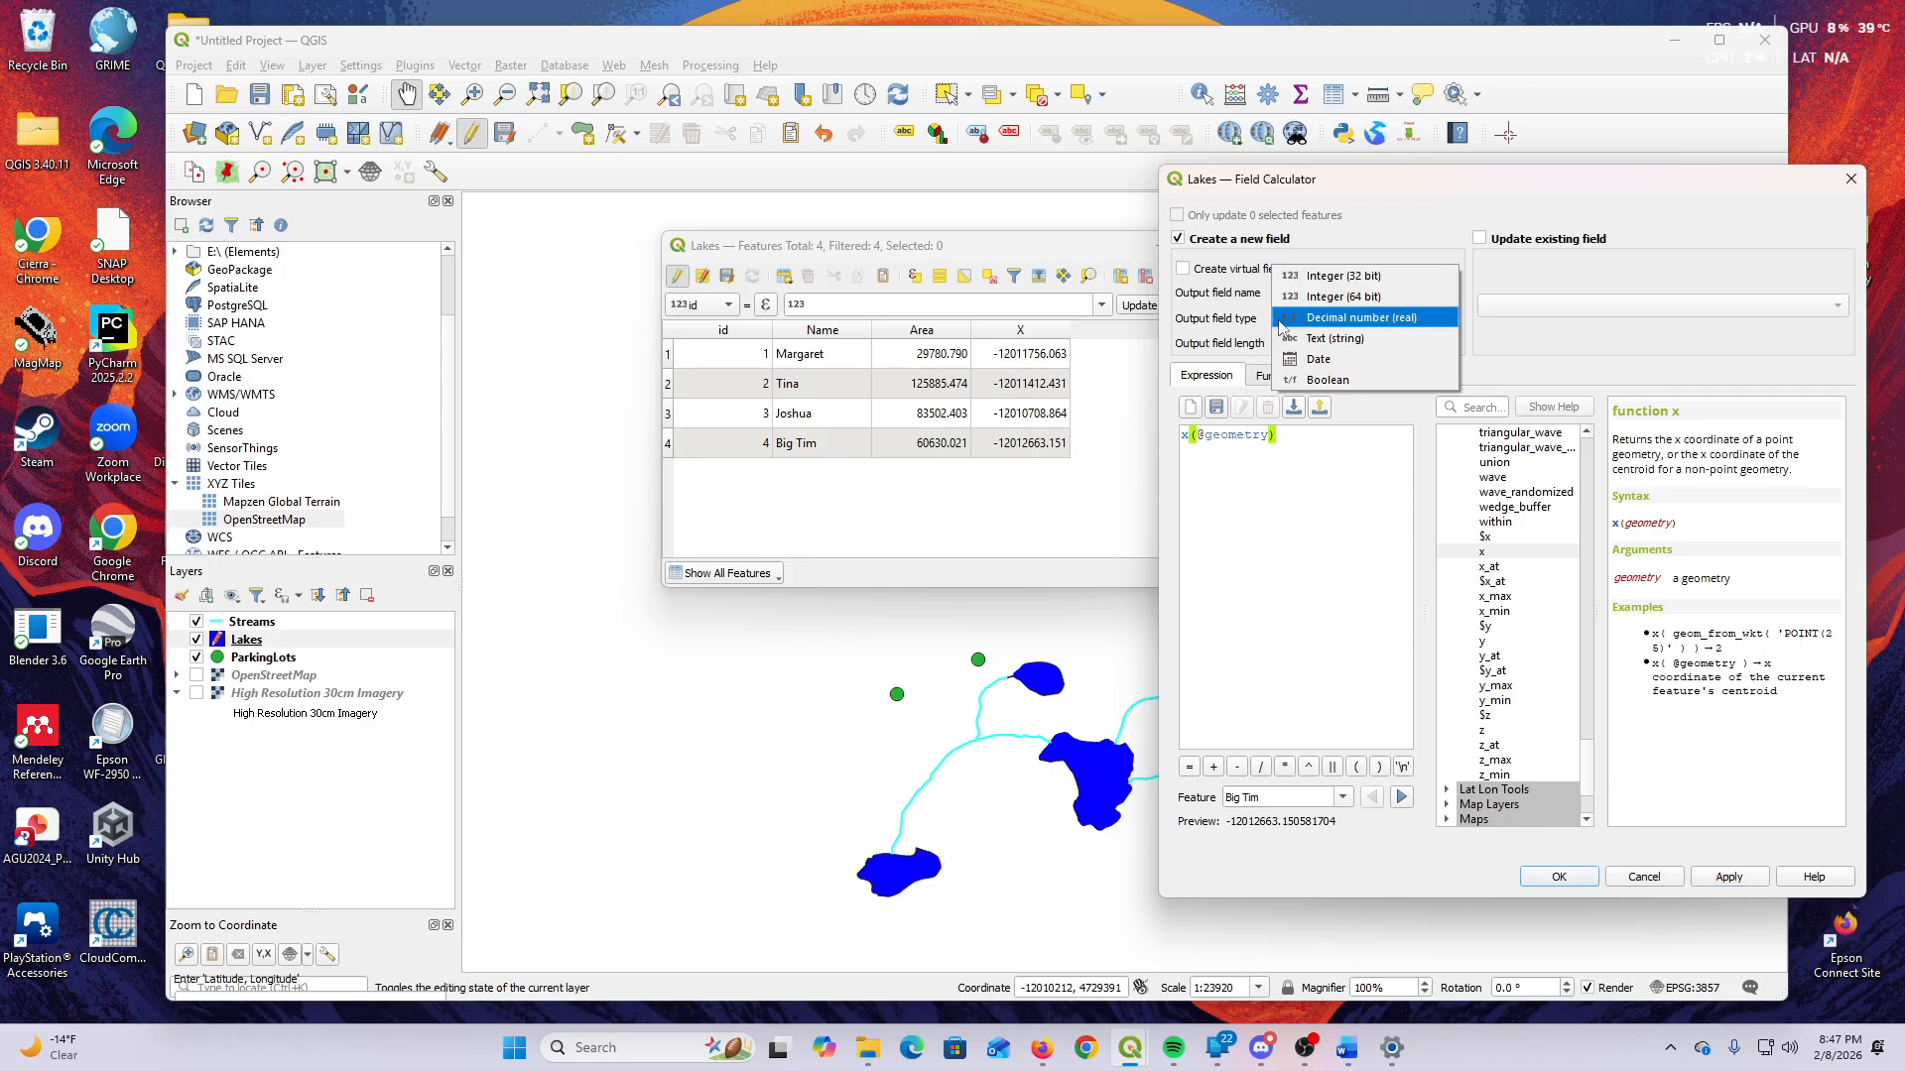
pyautogui.click(1252, 318)
pyautogui.moveTo(1297, 294); pyautogui.dragTo(1193, 281)
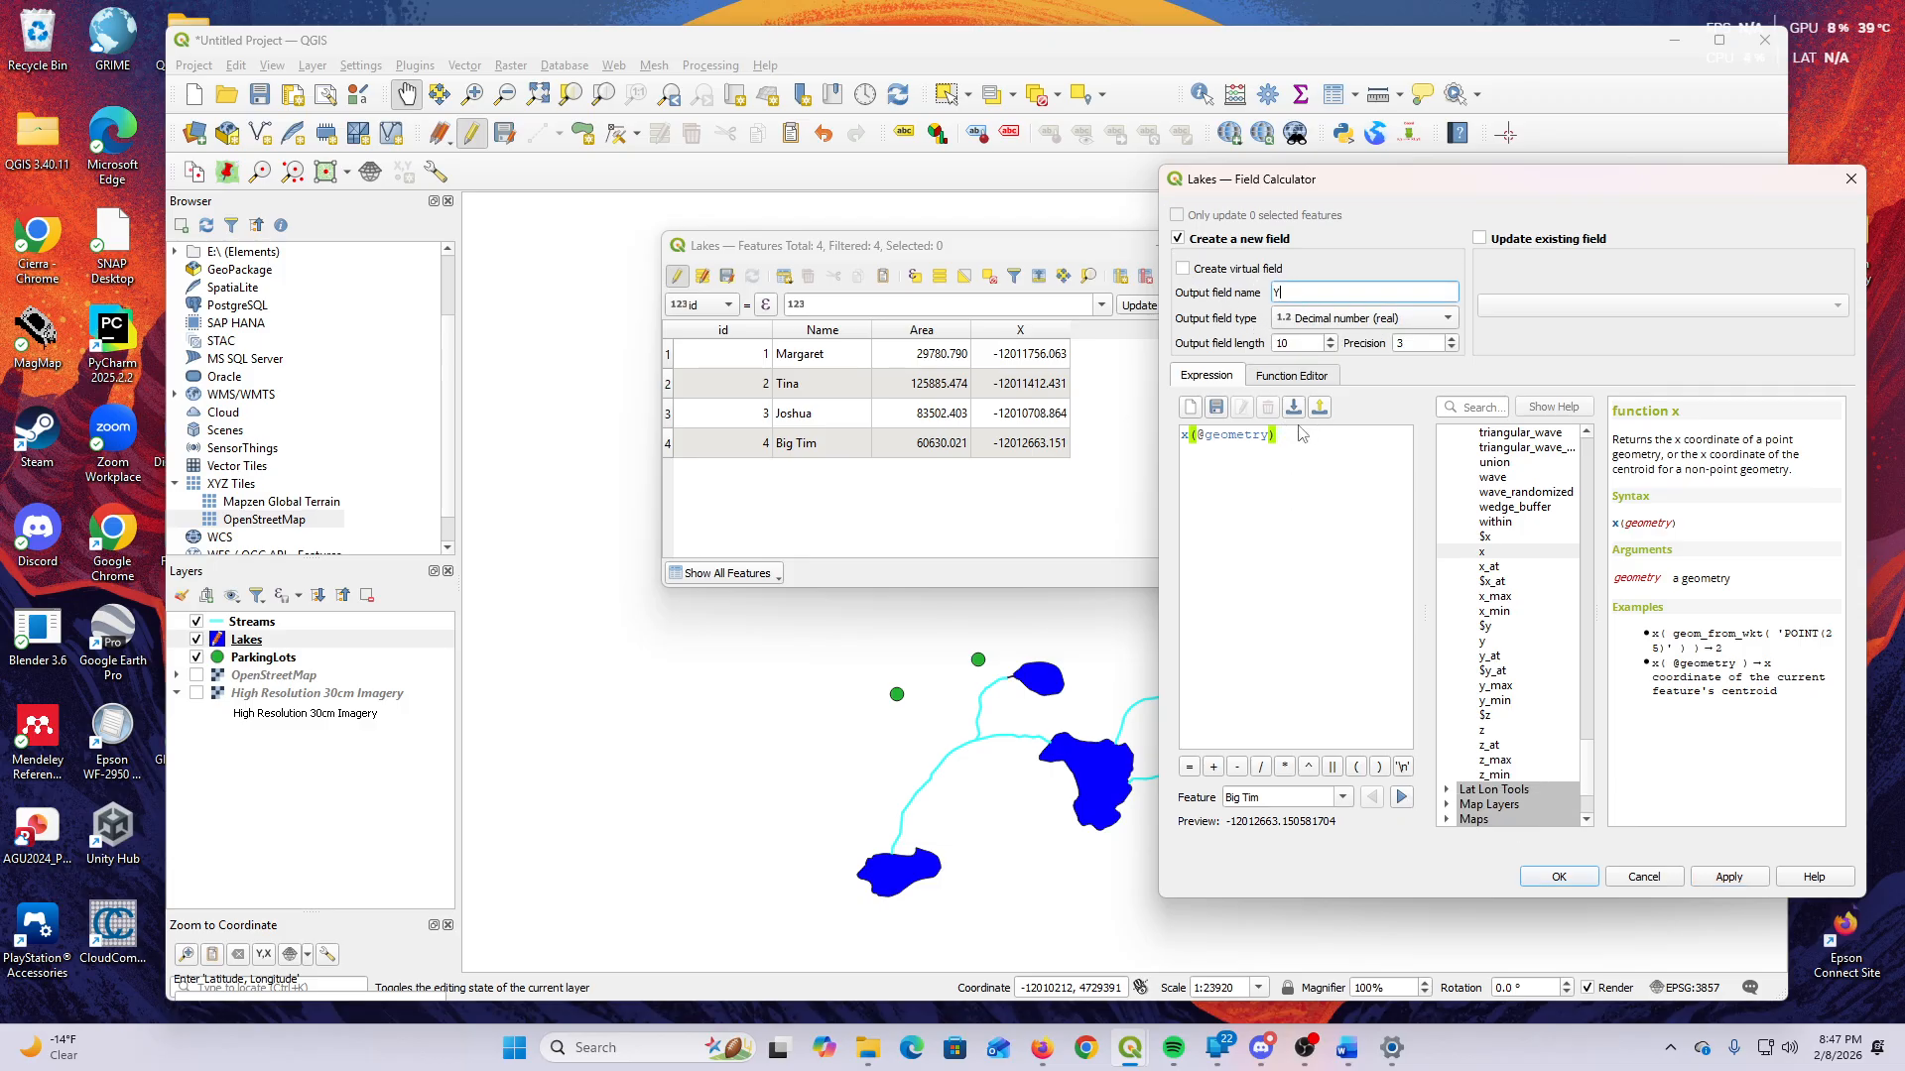
pyautogui.click(1190, 440)
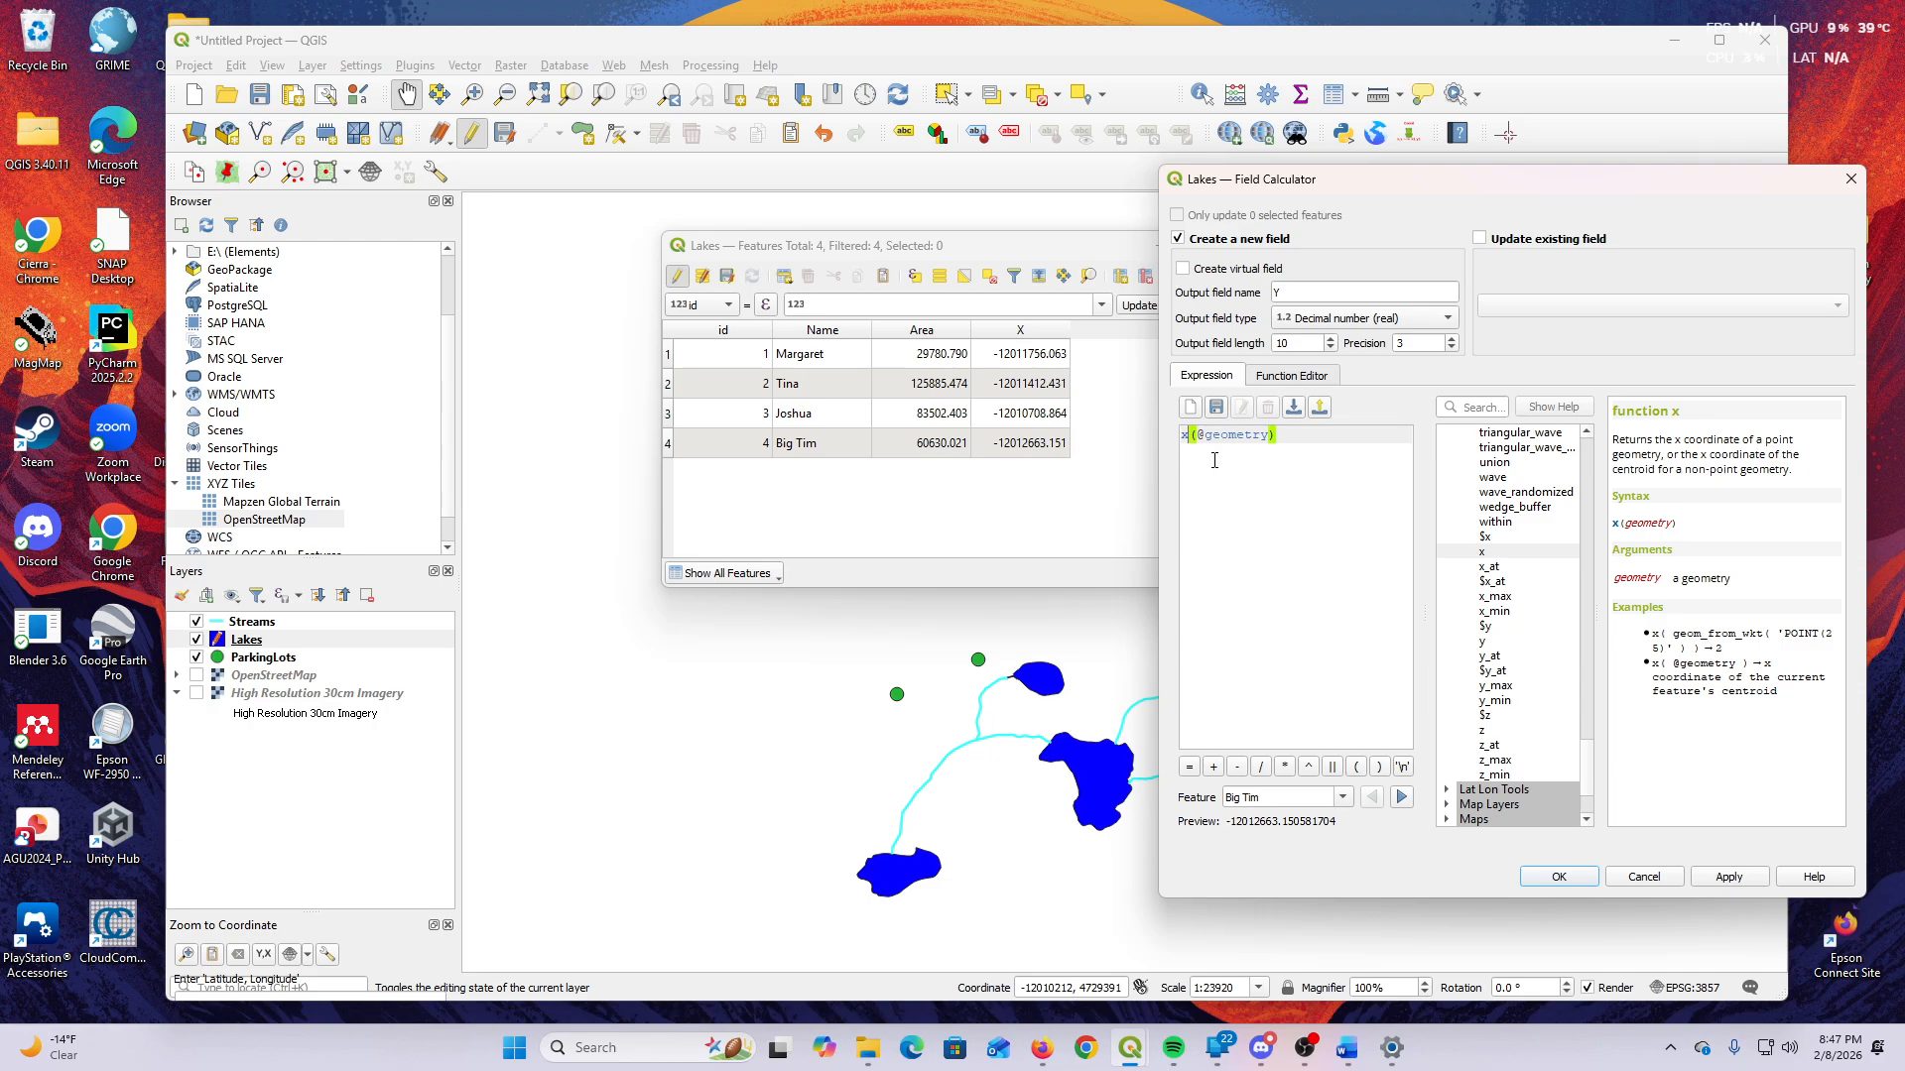
pyautogui.press('BackSpace')
pyautogui.write('y')
pyautogui.click(1746, 879)
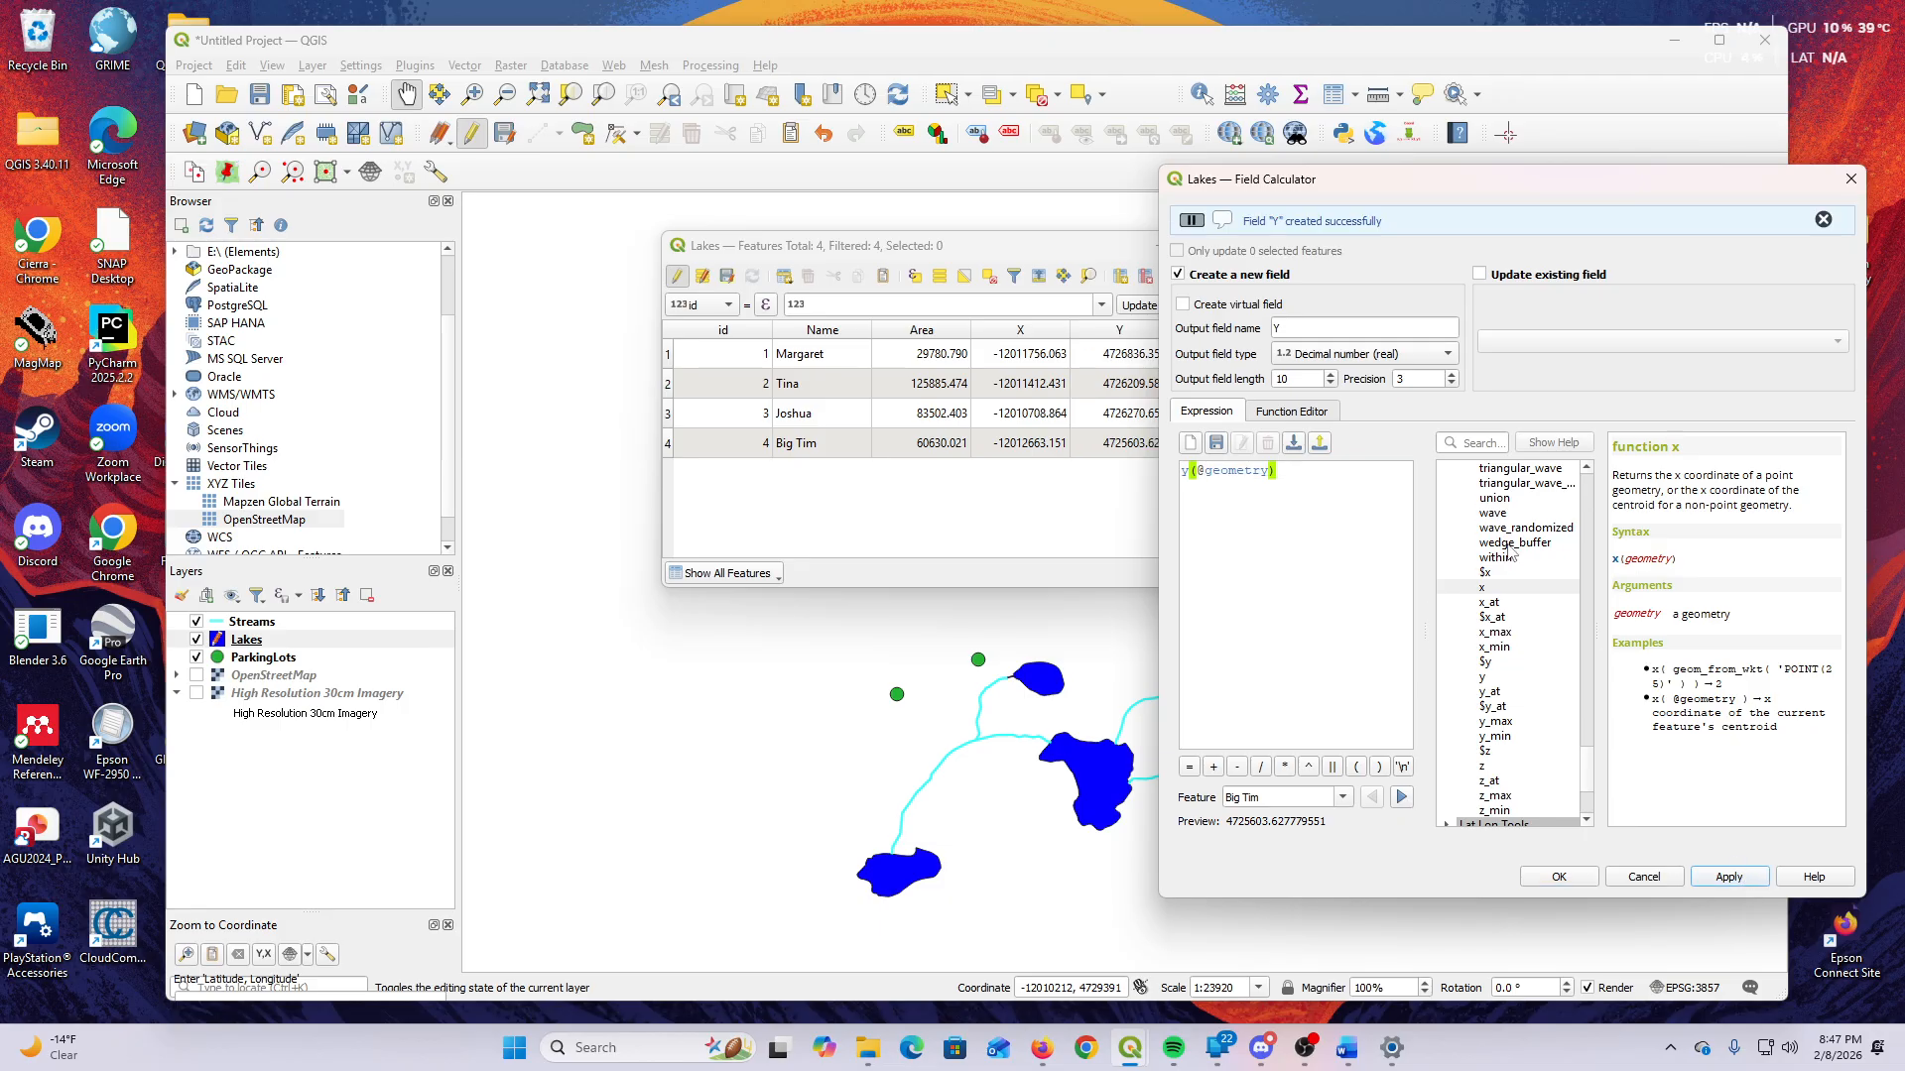
# Close the Field Calculator, save the Lakes edits, and end the layer's editing session, closing its attribute table.
pyautogui.click(1642, 877)
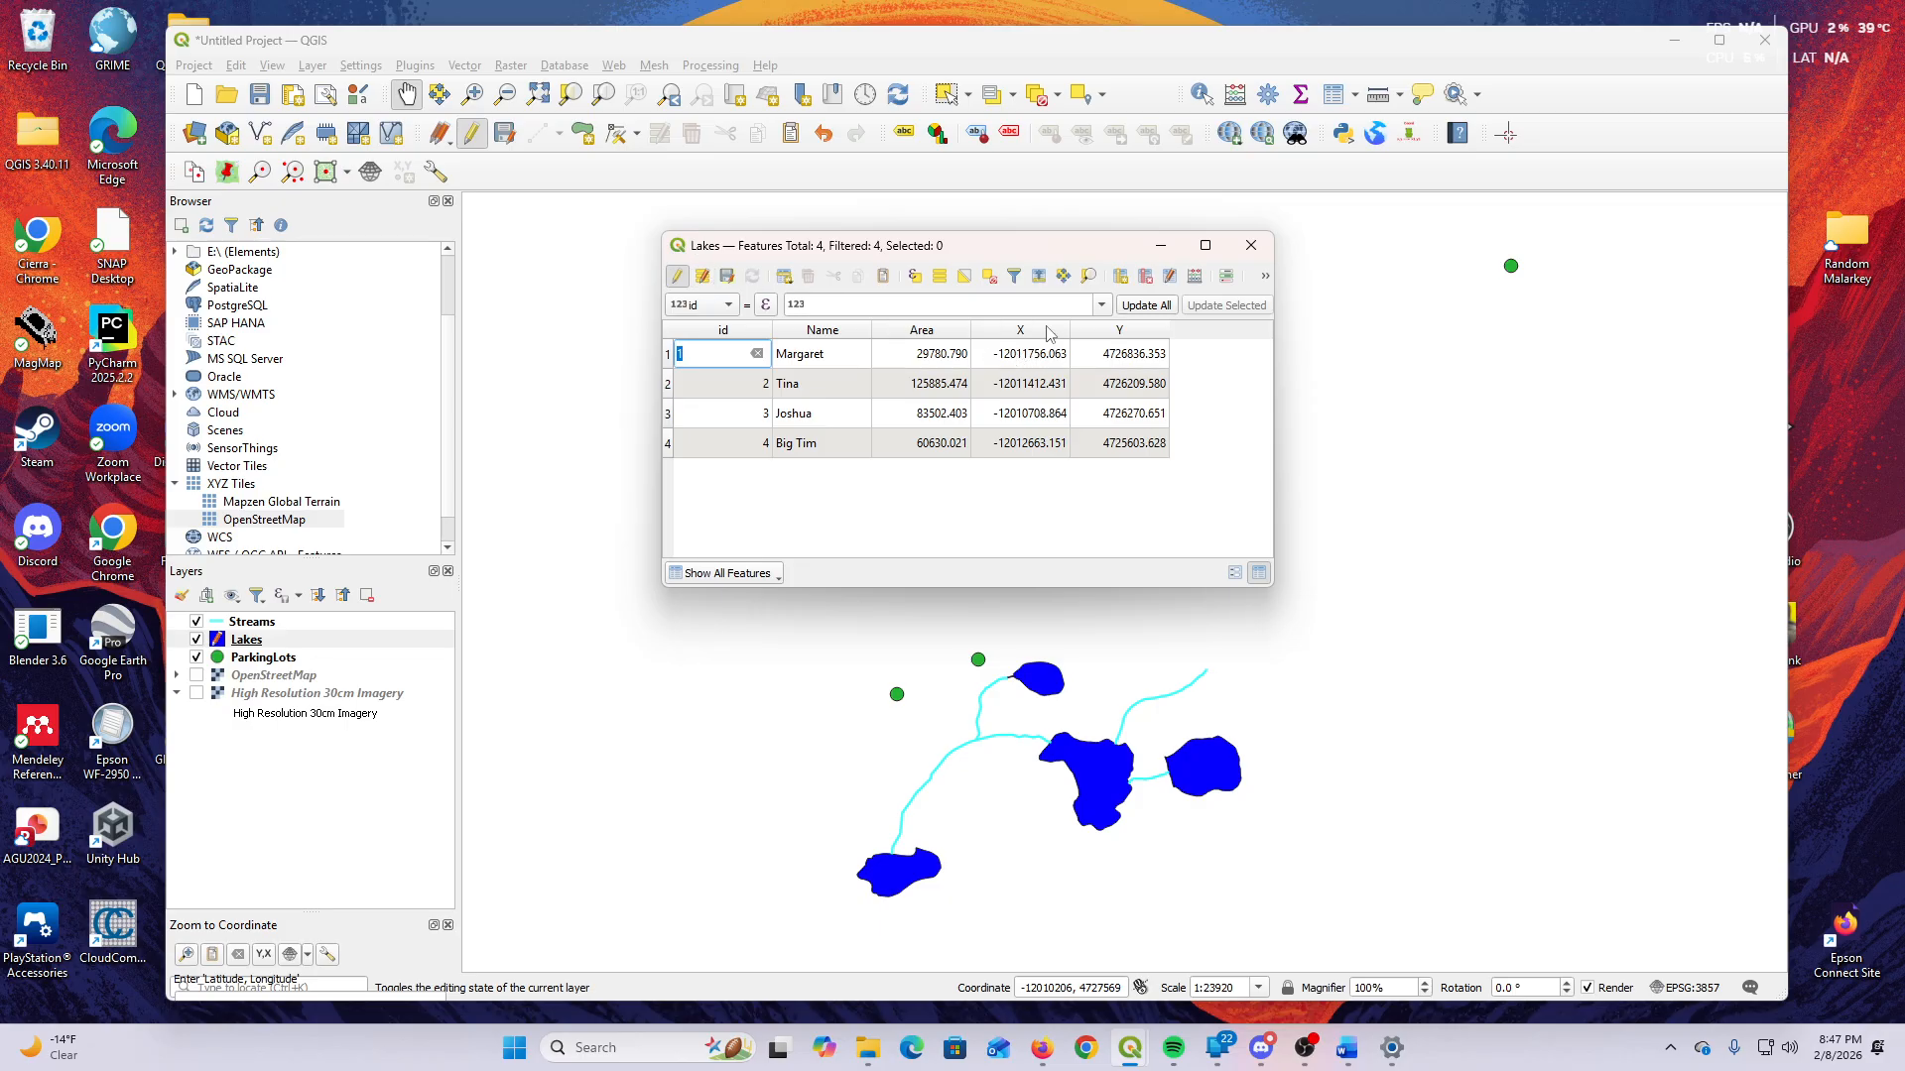
pyautogui.click(727, 277)
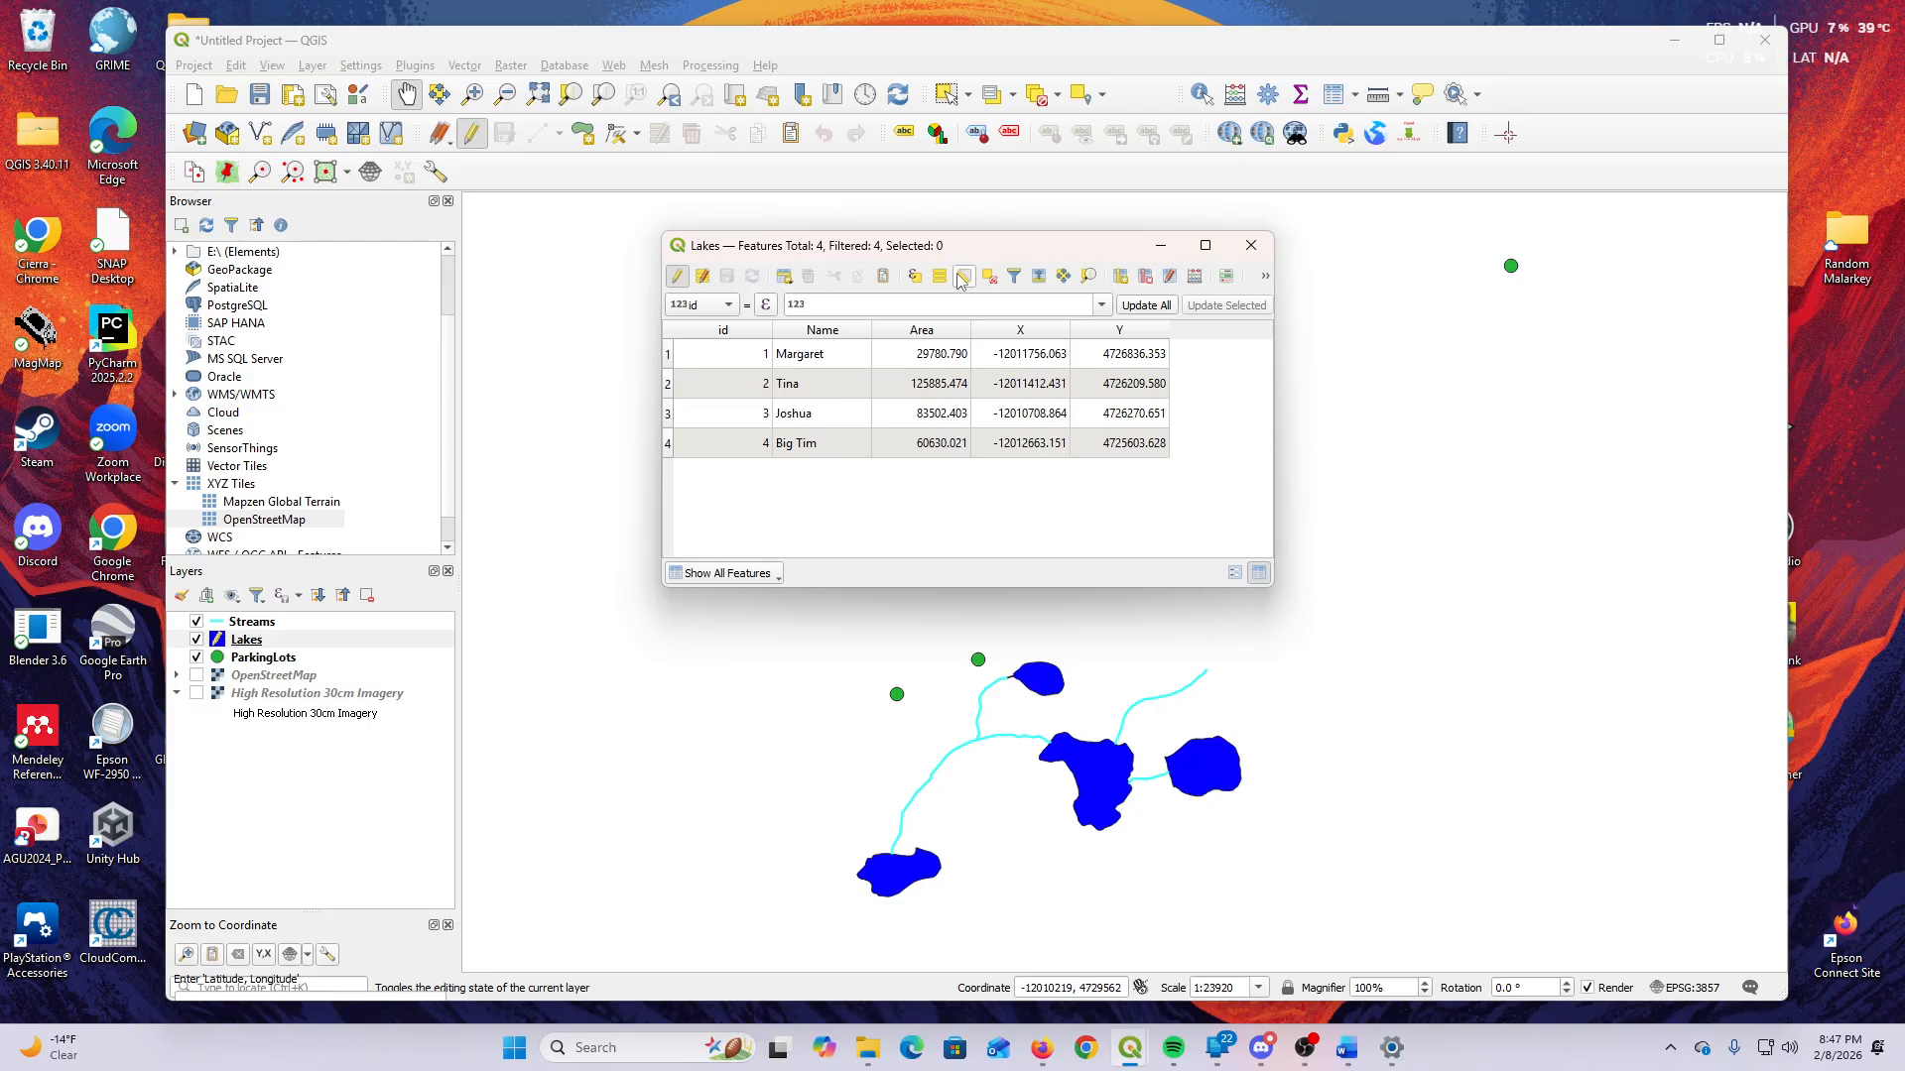
pyautogui.click(679, 279)
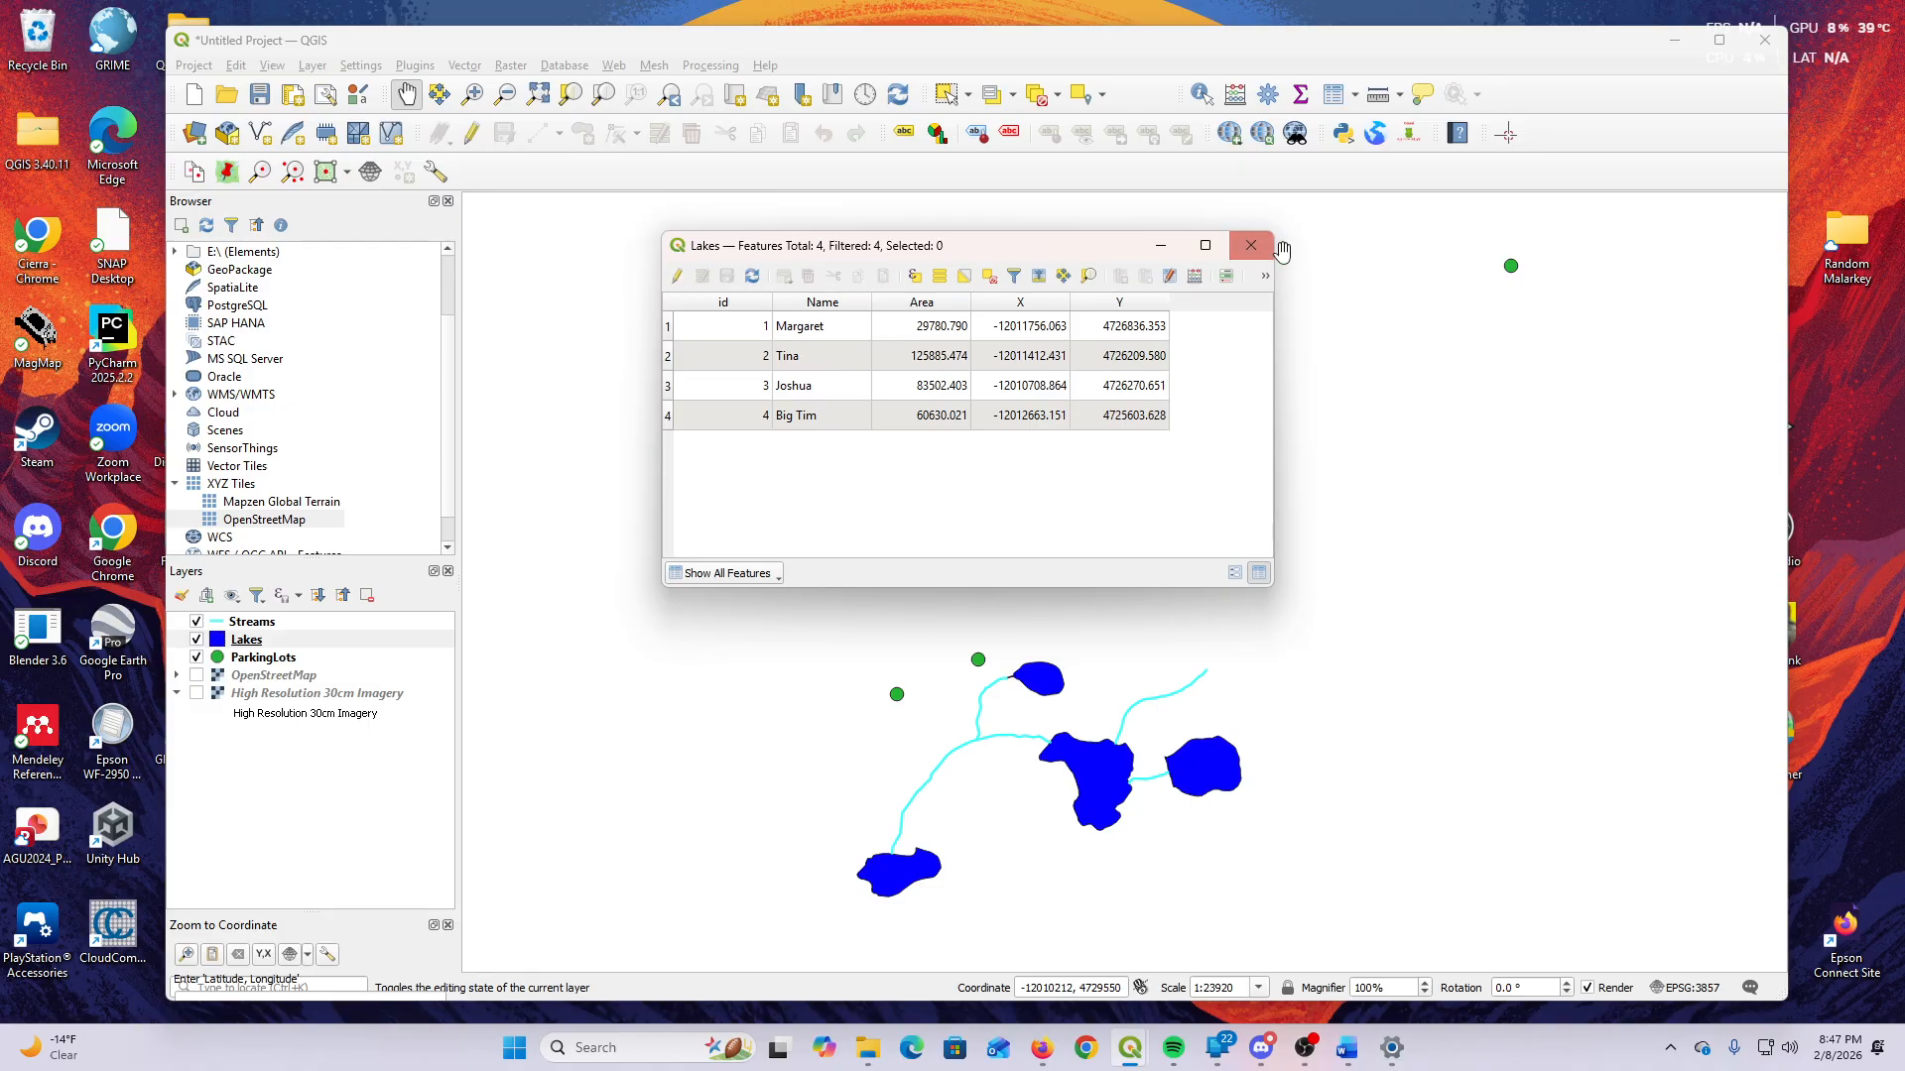
pyautogui.click(1250, 245)
# Open the Streams layer's attribute table and start the Field Calculator for it.
pyautogui.rightClick(275, 624)
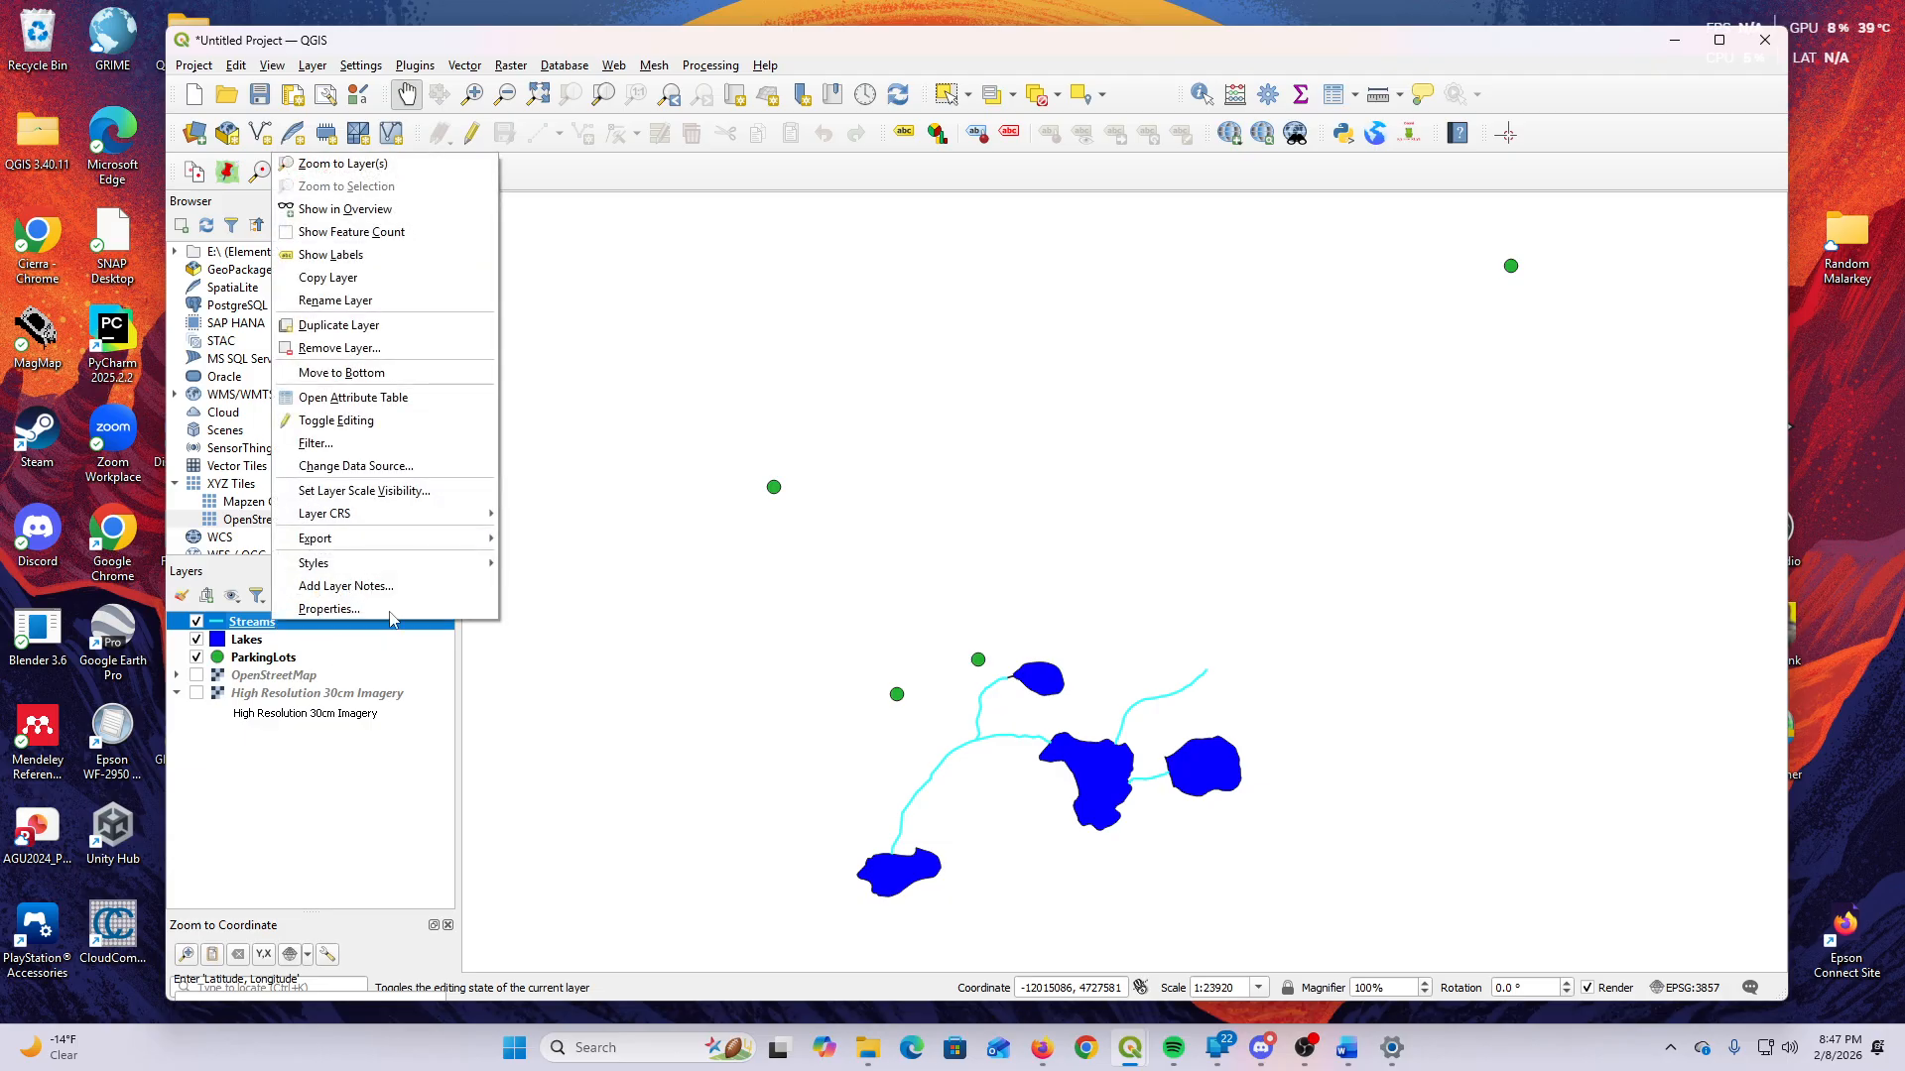
pyautogui.moveTo(416, 537)
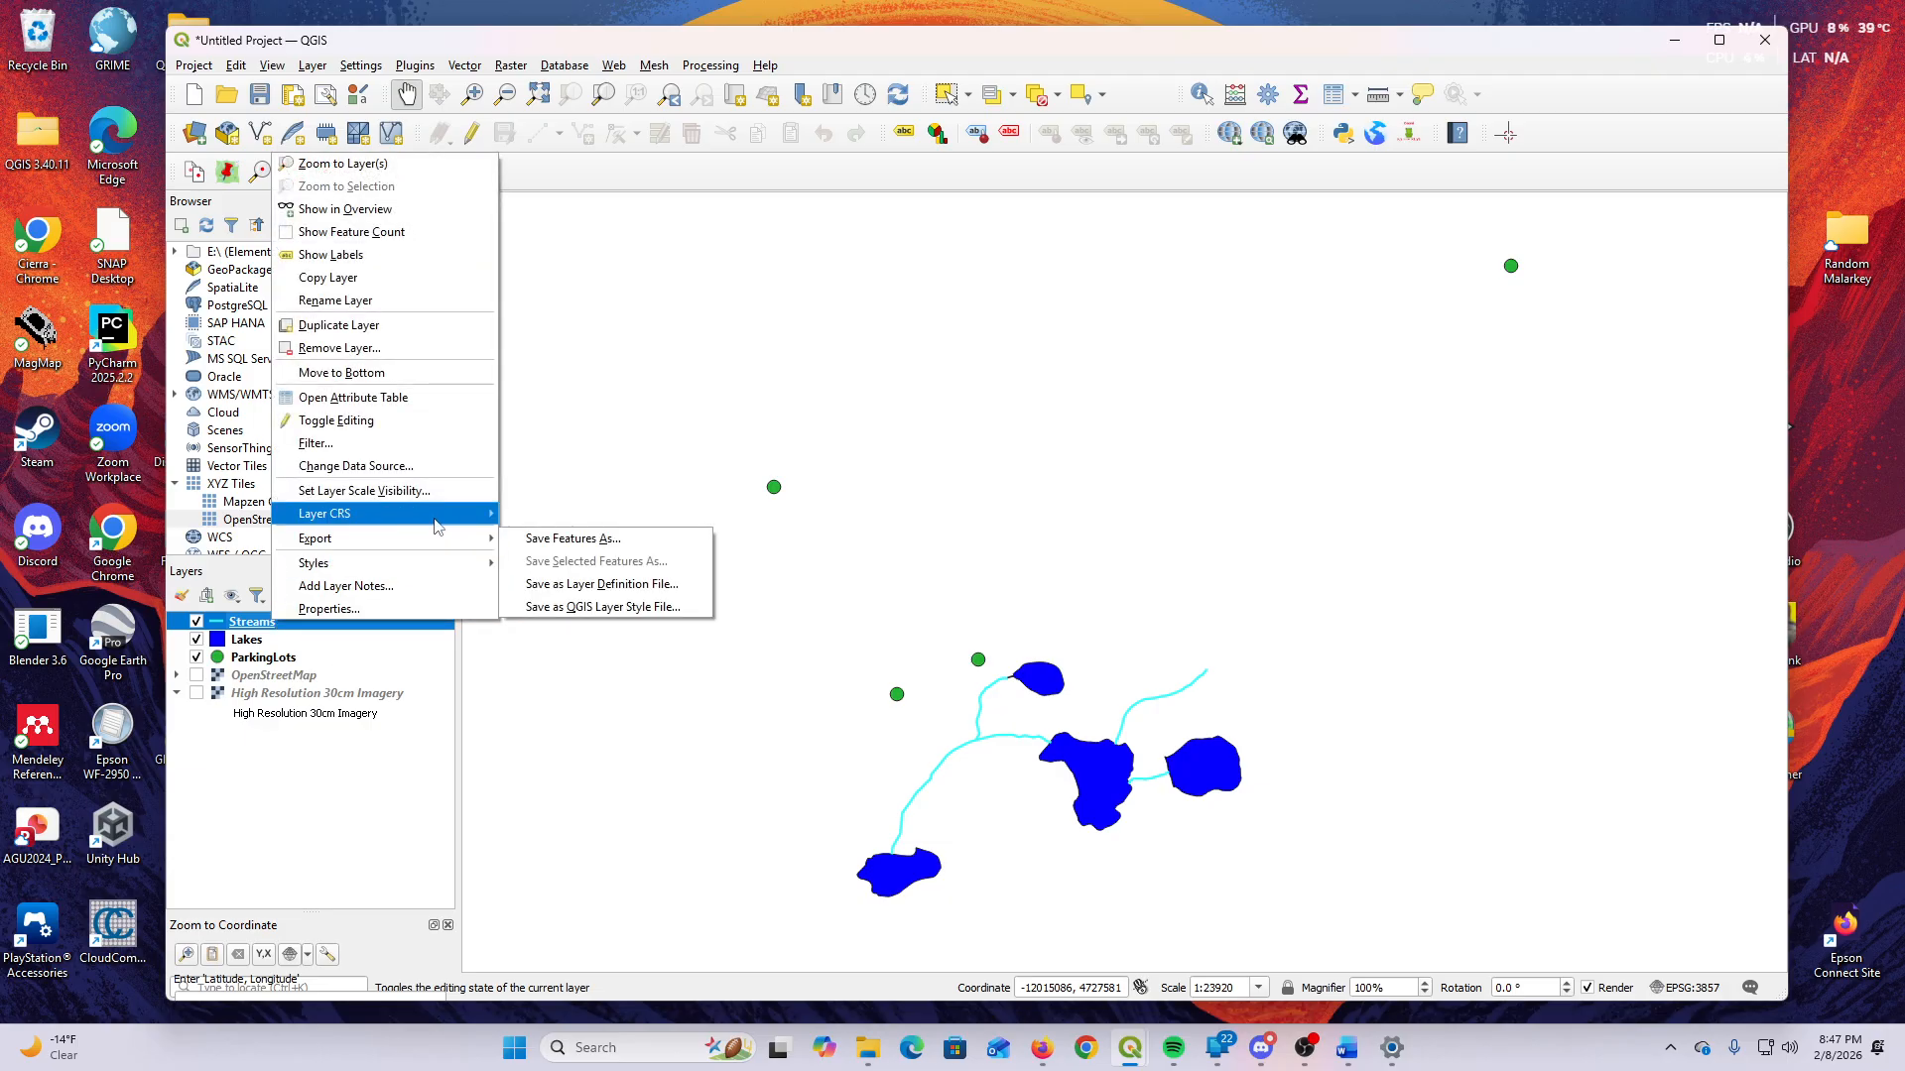
pyautogui.click(423, 398)
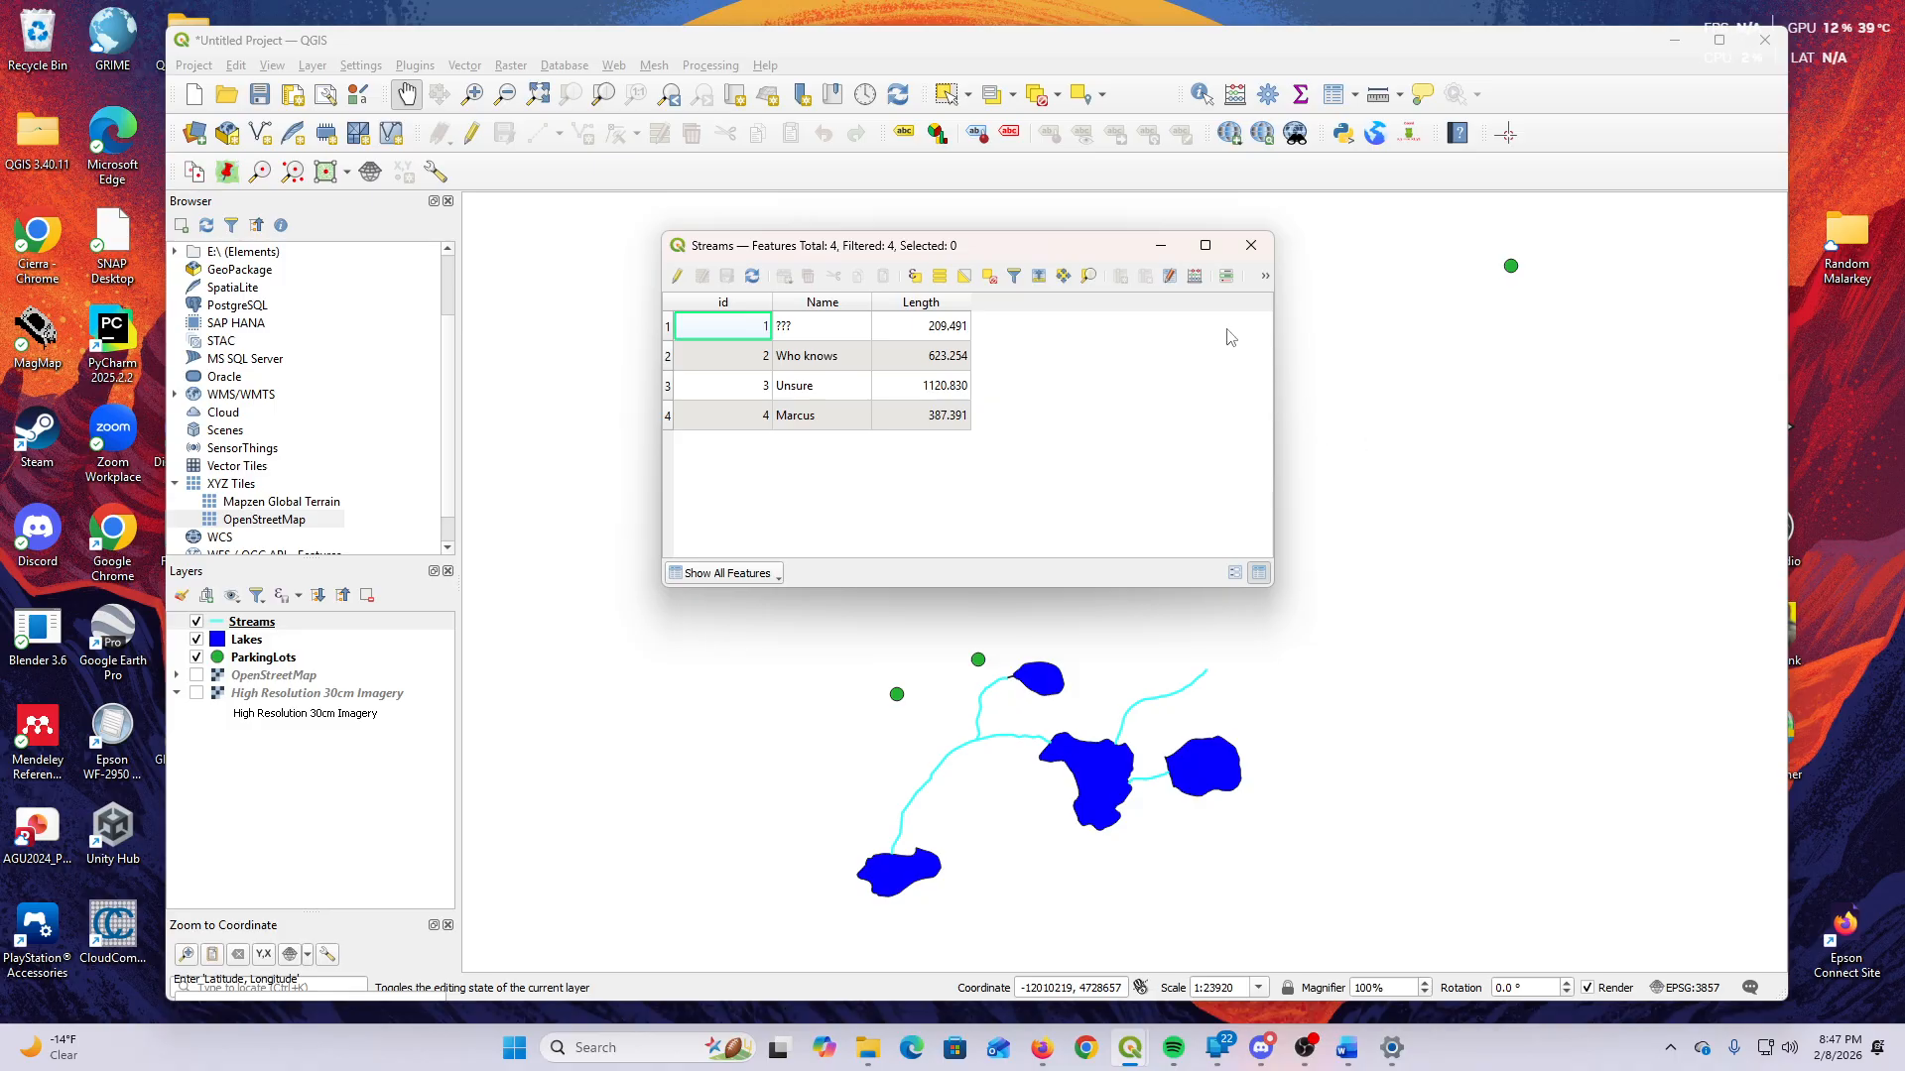
pyautogui.click(1195, 279)
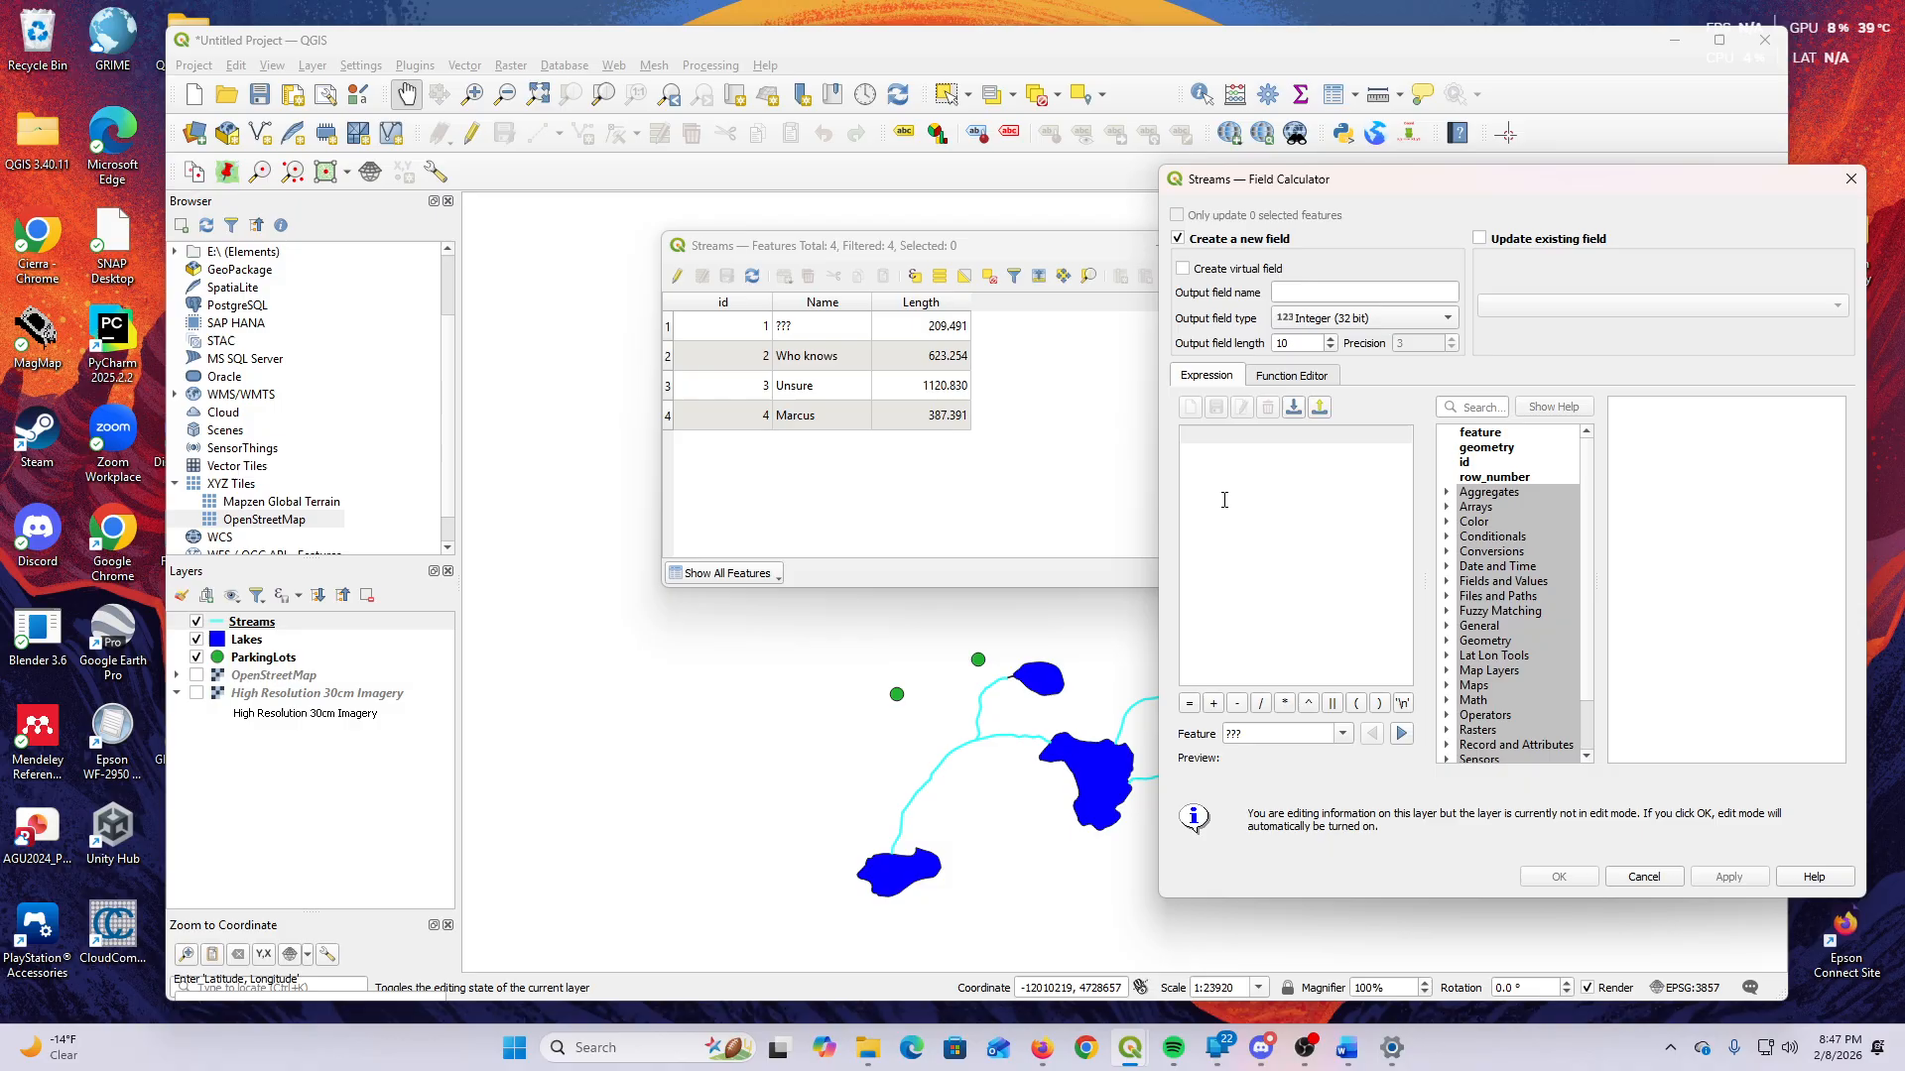
pyautogui.write('x(@')
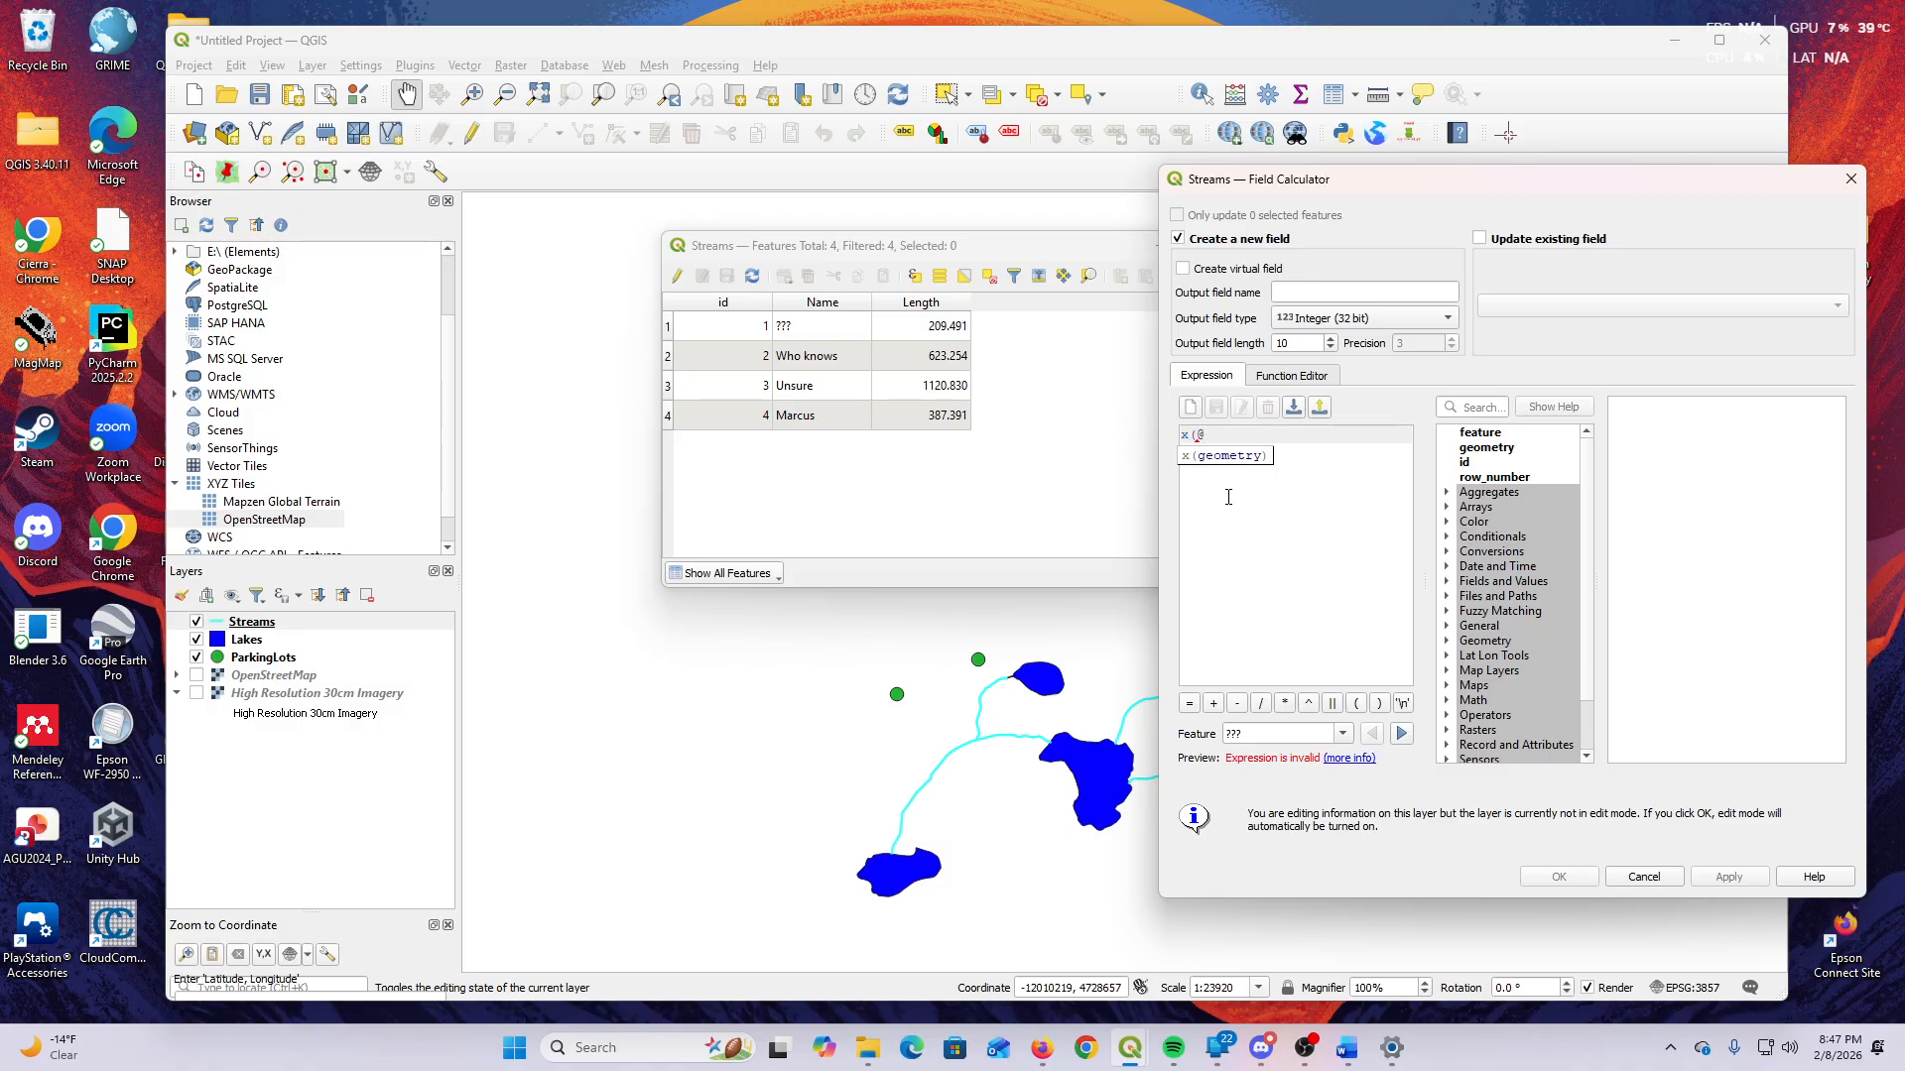
pyautogui.write('geometry)')
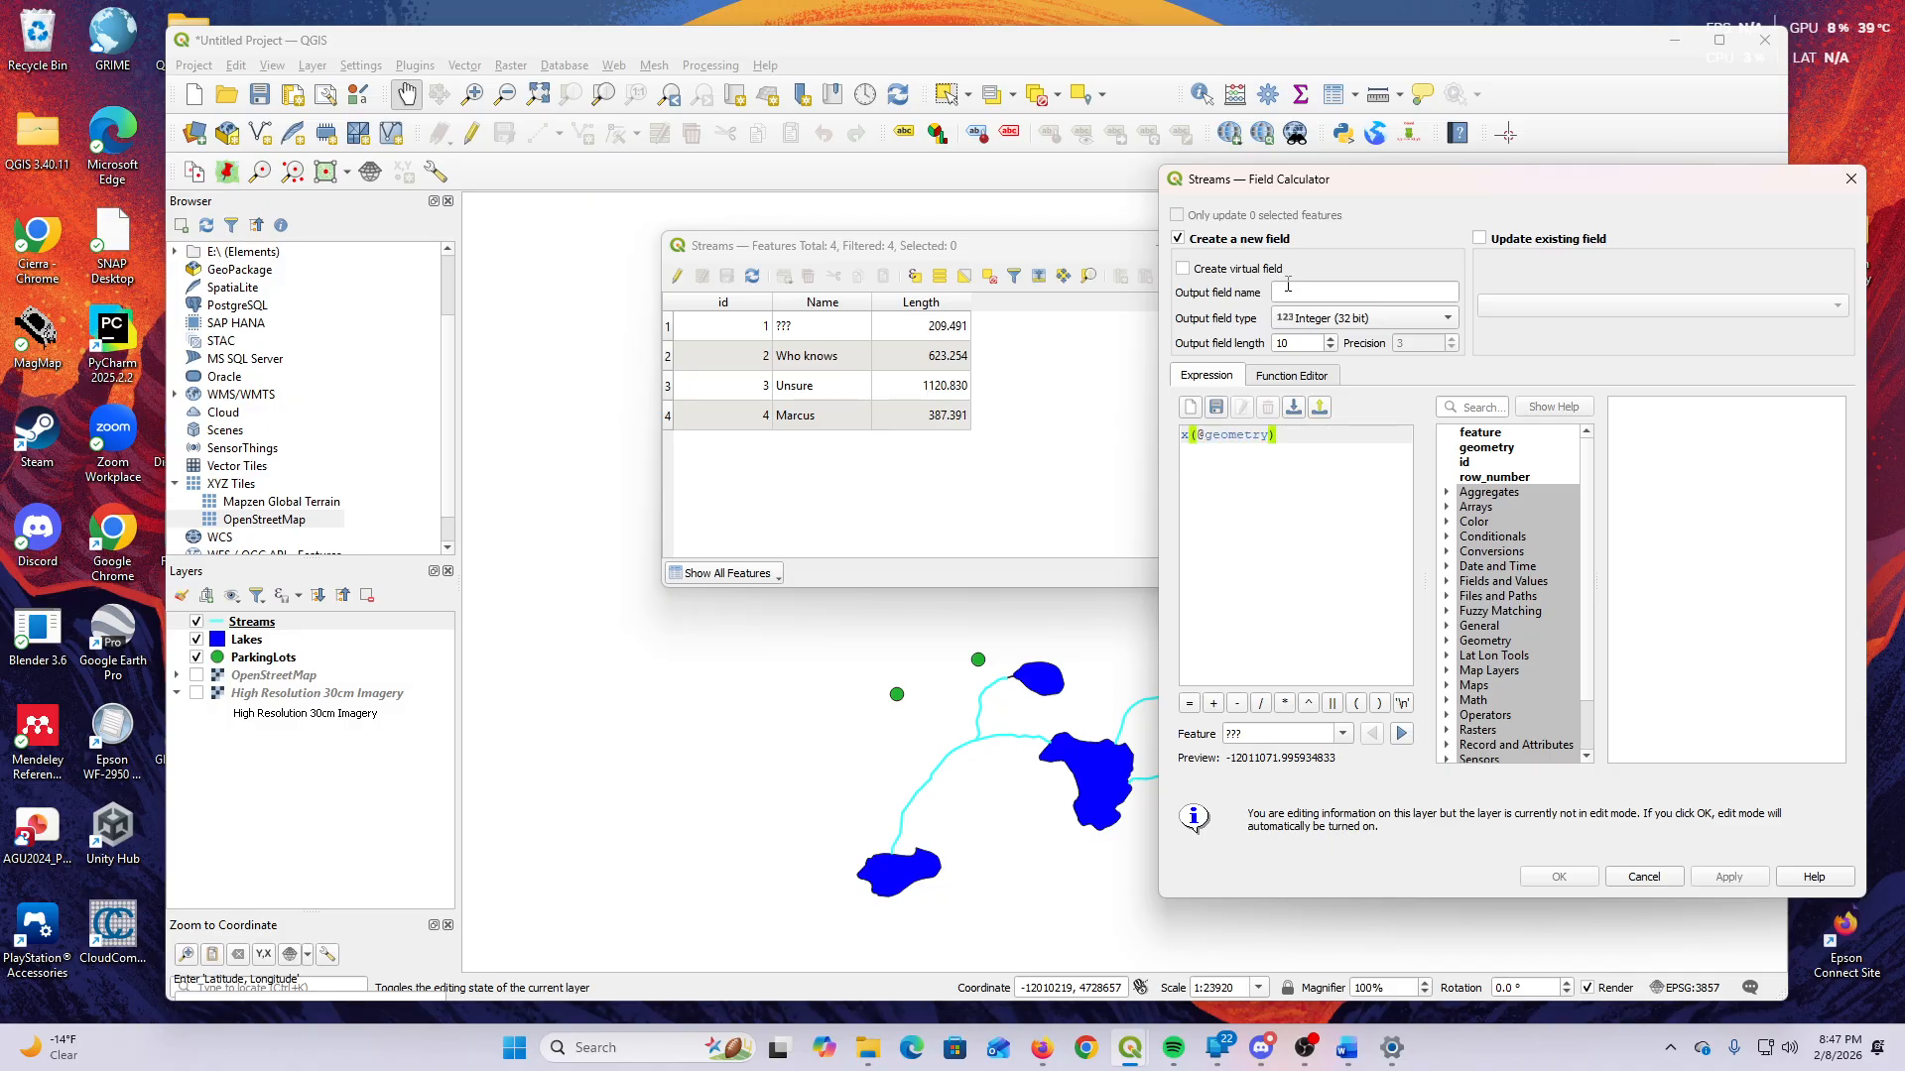
pyautogui.click(1309, 291)
pyautogui.write('X')
pyautogui.click(1364, 317)
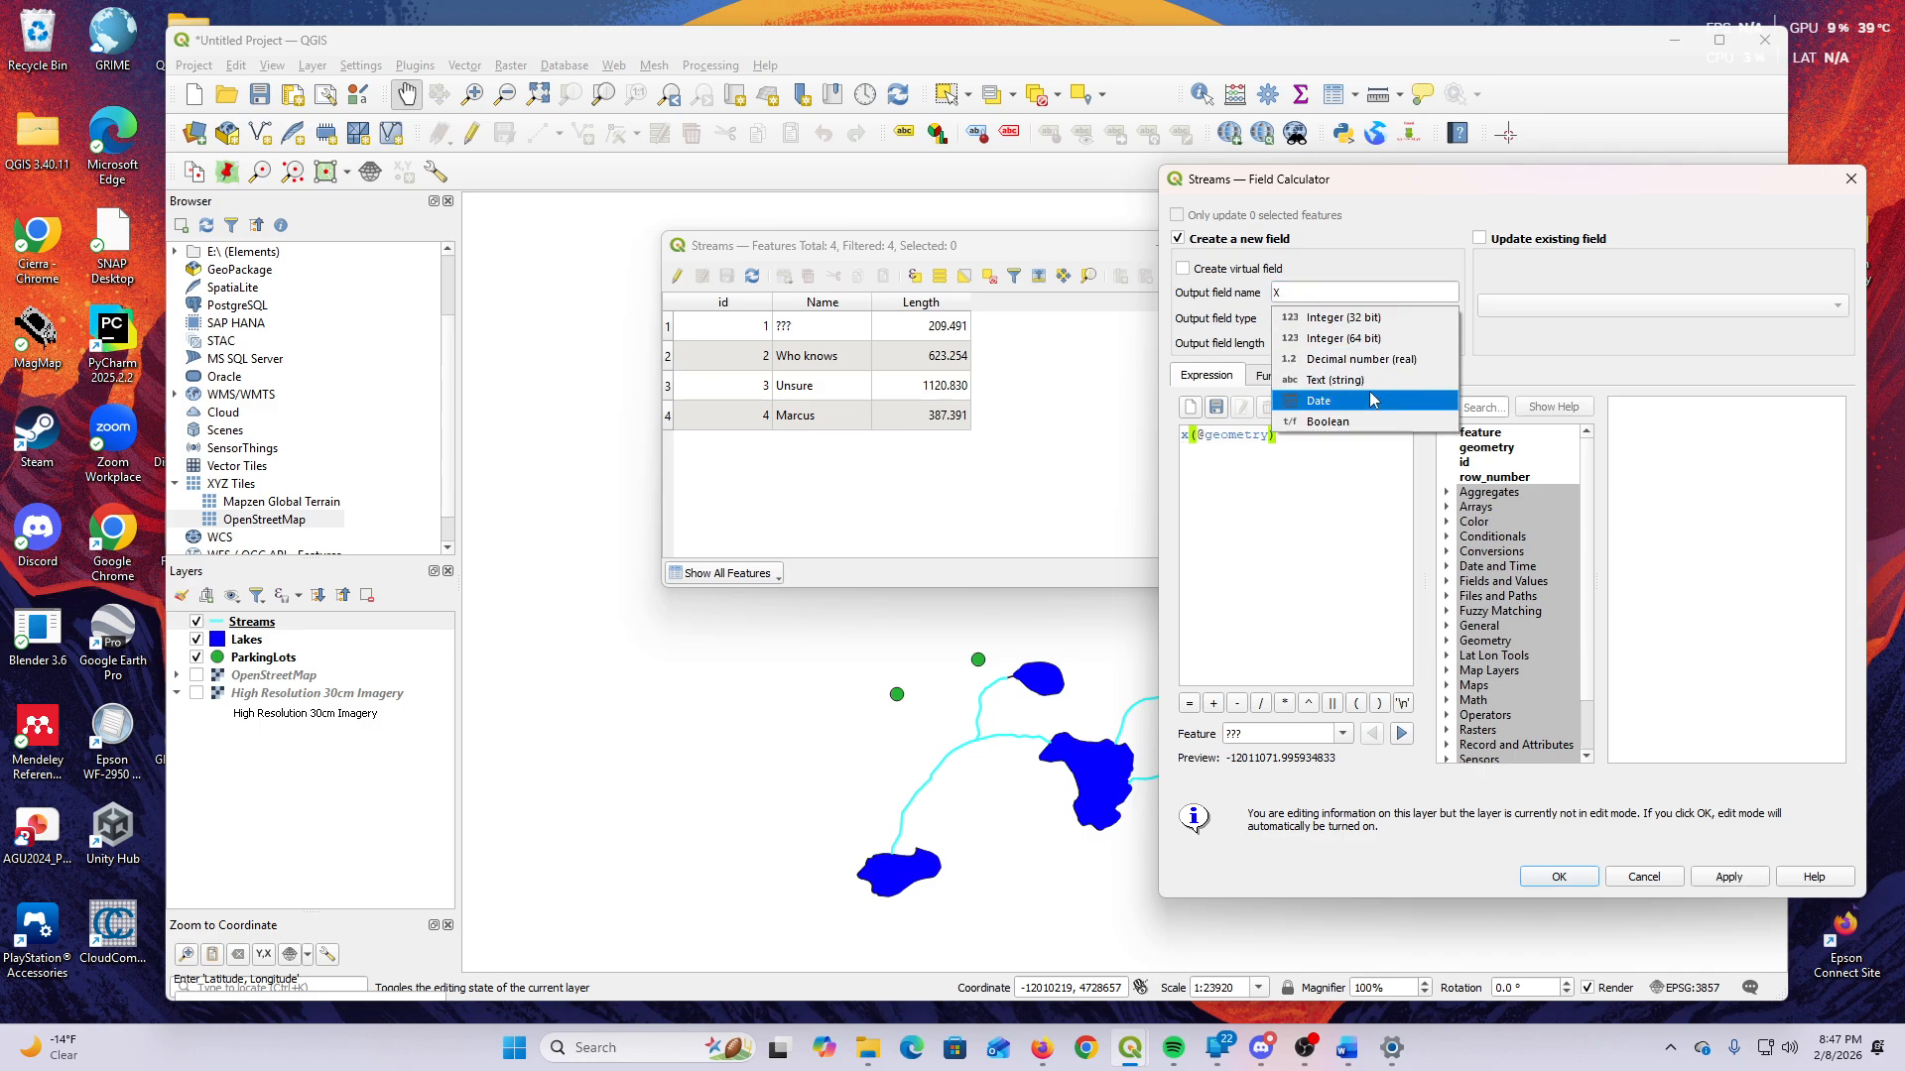
pyautogui.click(1349, 365)
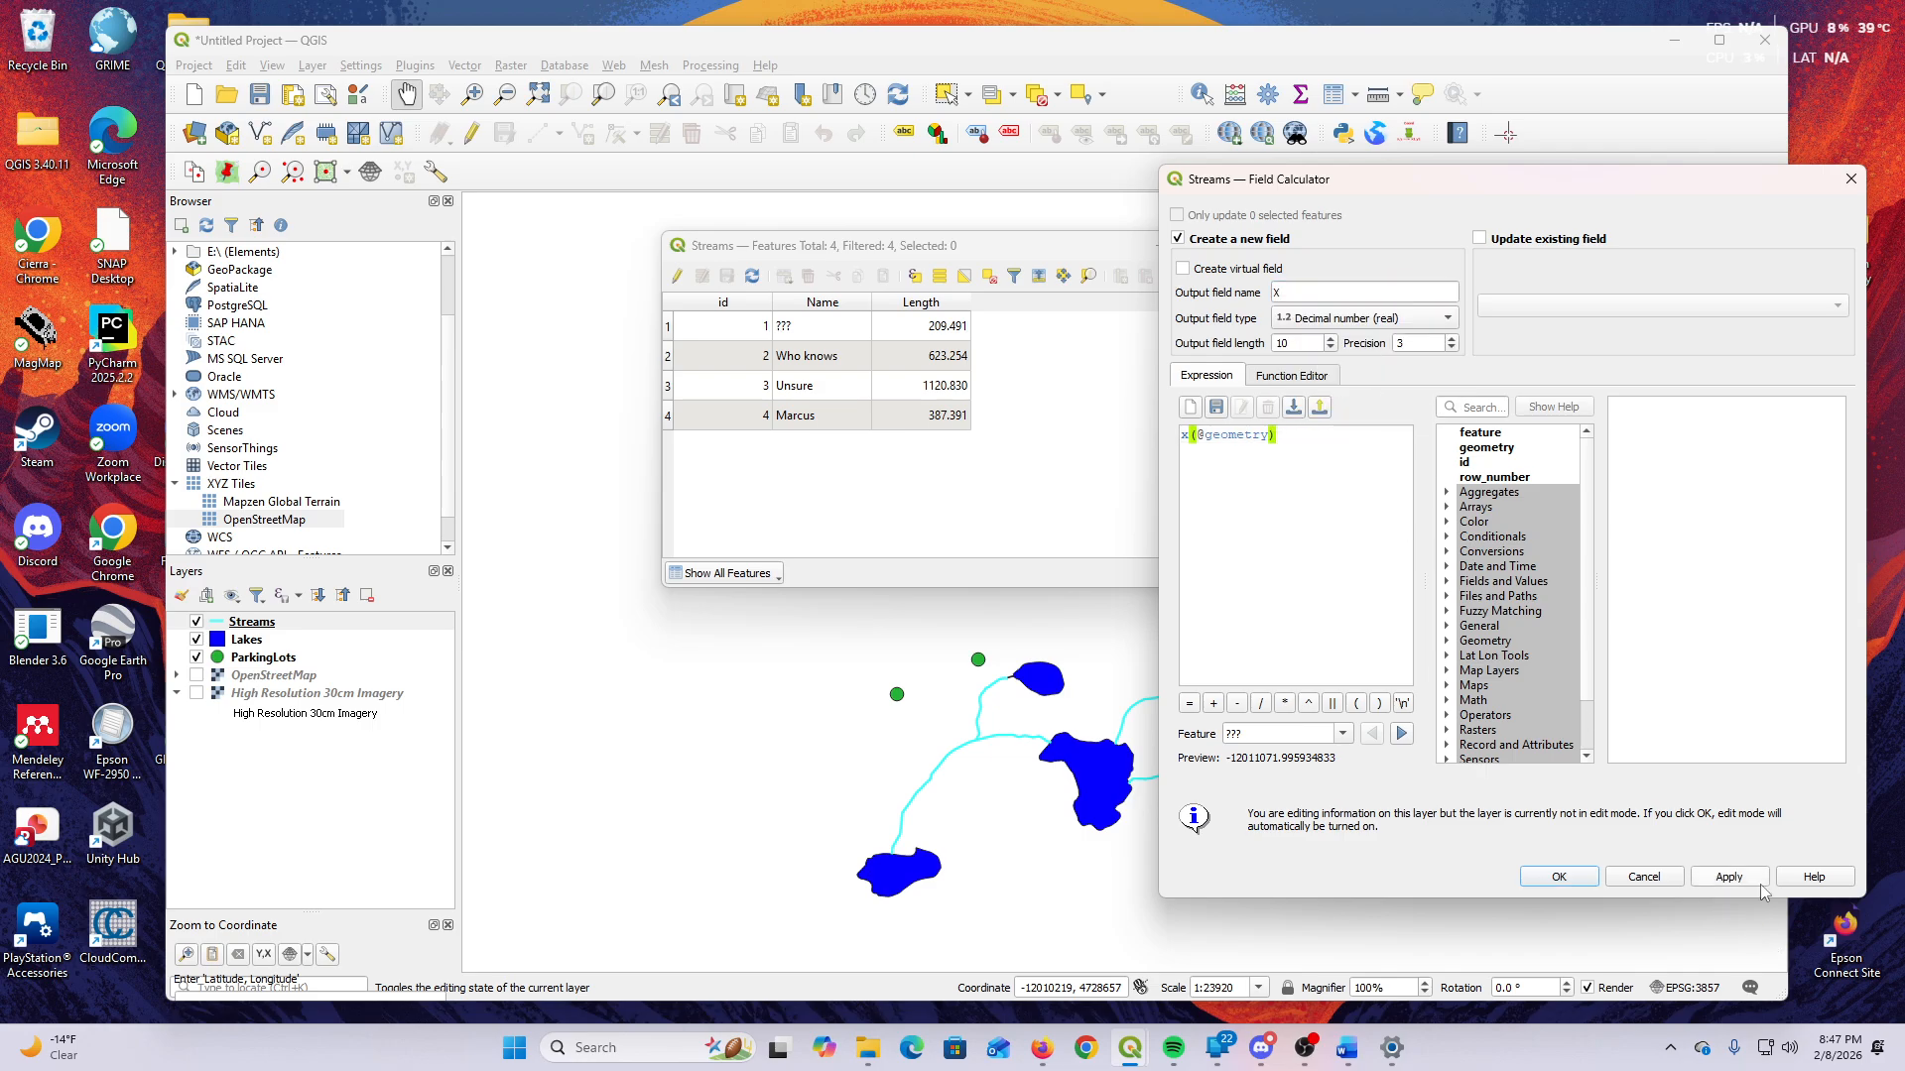
pyautogui.click(1726, 875)
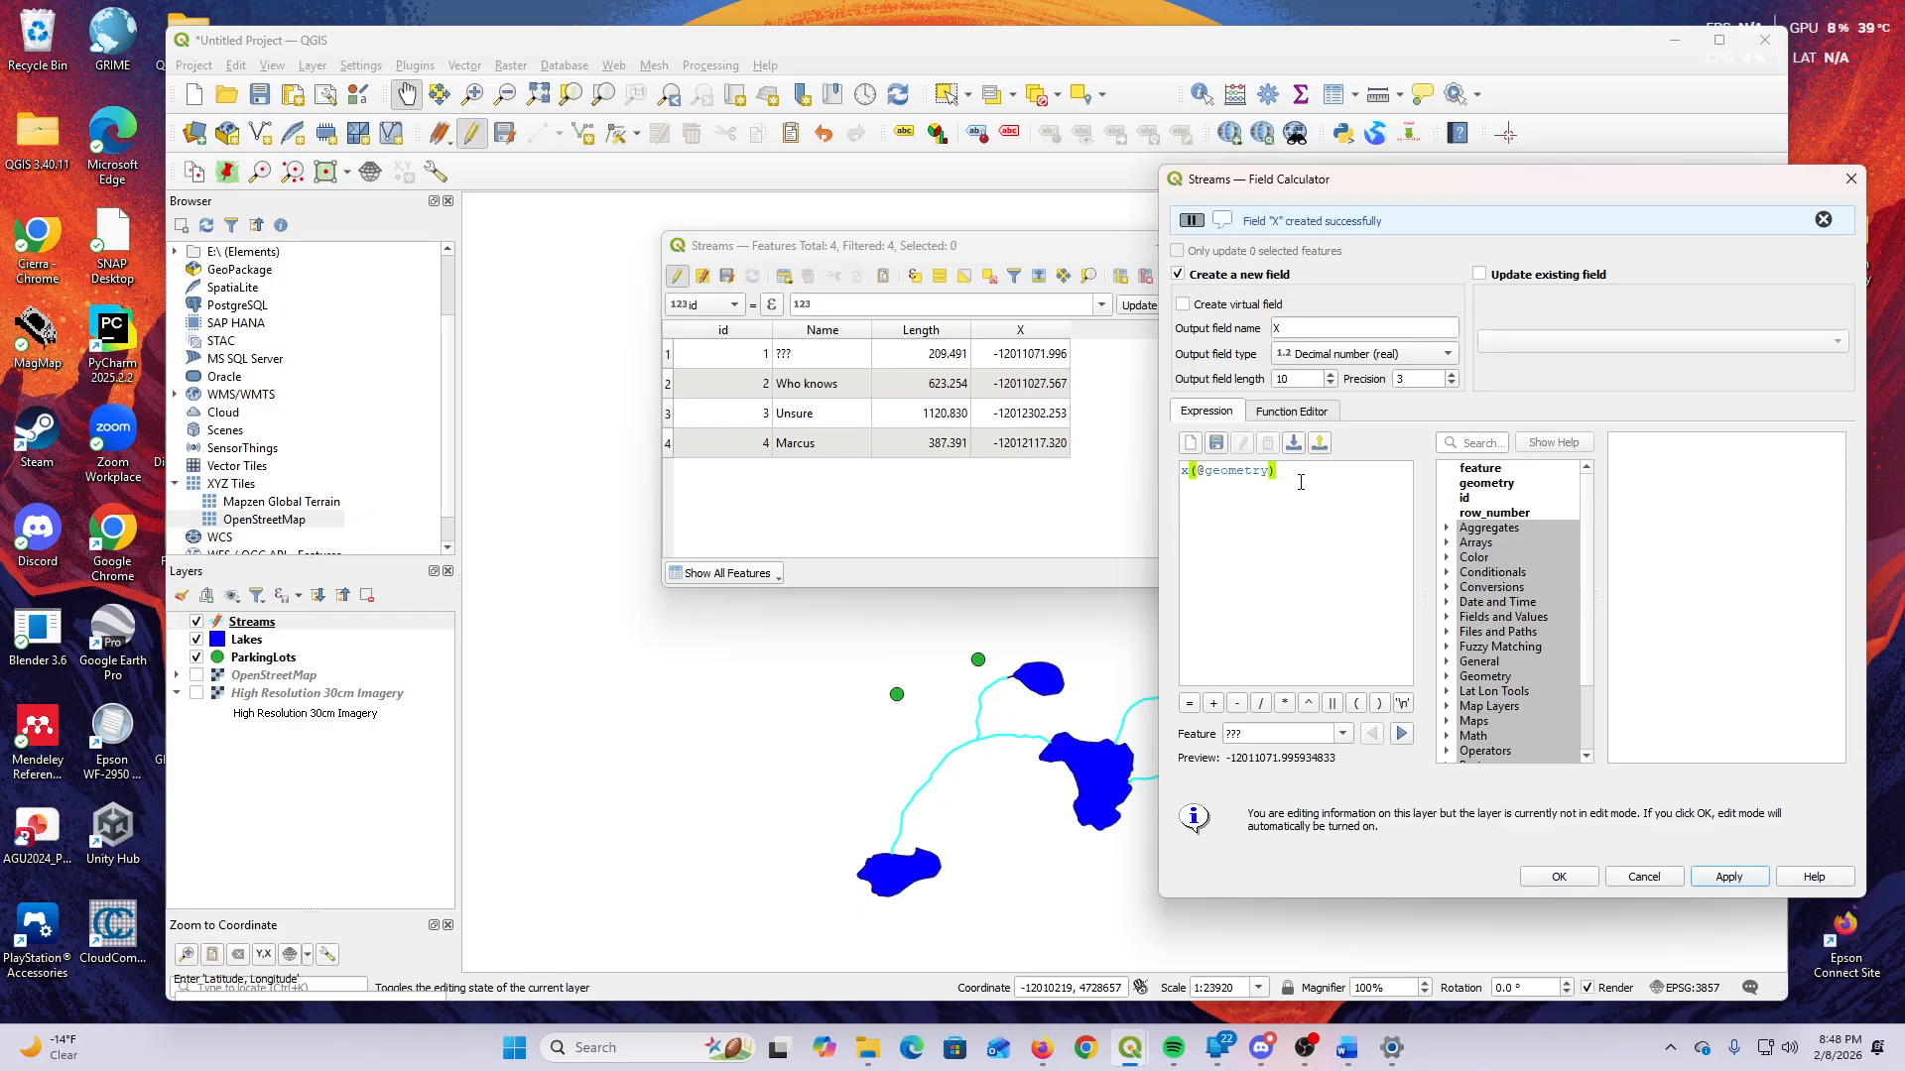
pyautogui.click(1311, 332)
pyautogui.press('BackSpace')
pyautogui.write('Y')
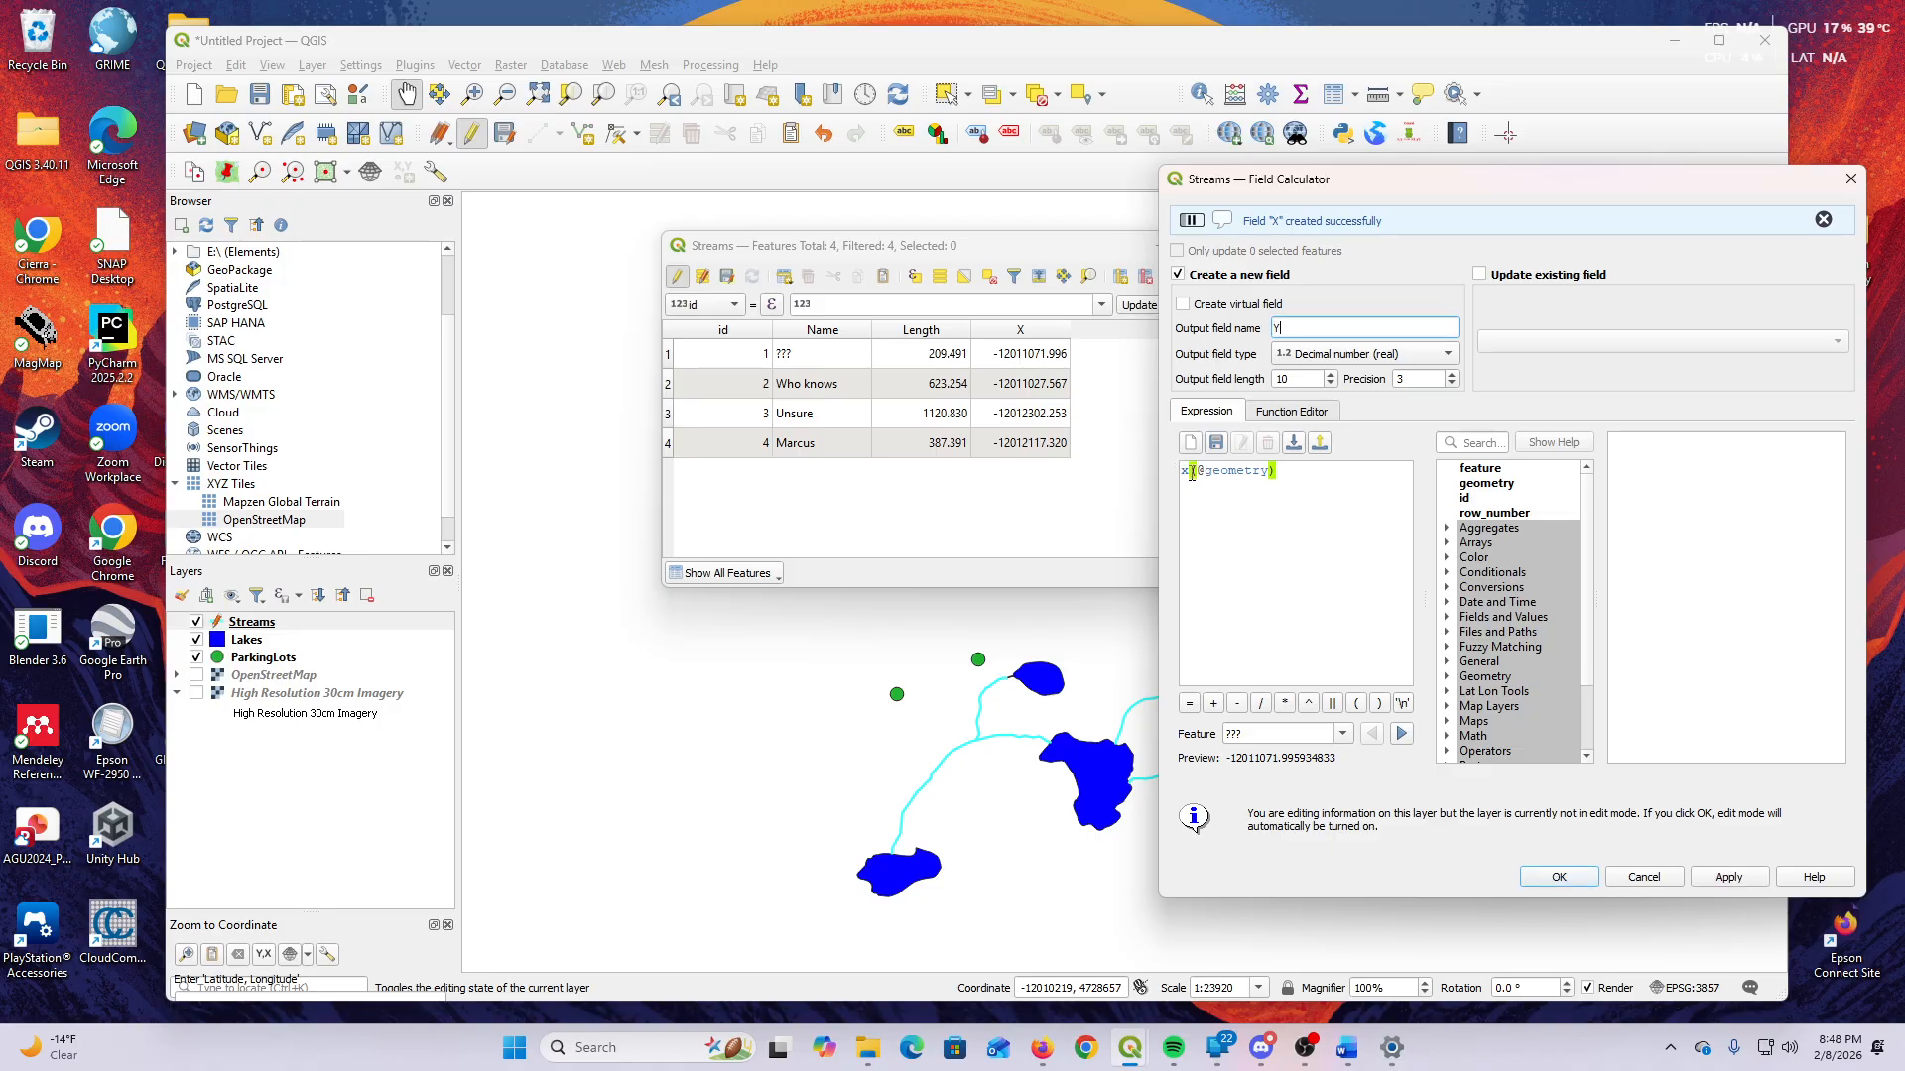
pyautogui.moveTo(1189, 471); pyautogui.dragTo(1217, 484)
pyautogui.press('Left')
pyautogui.press('BackSpace')
pyautogui.write('y')
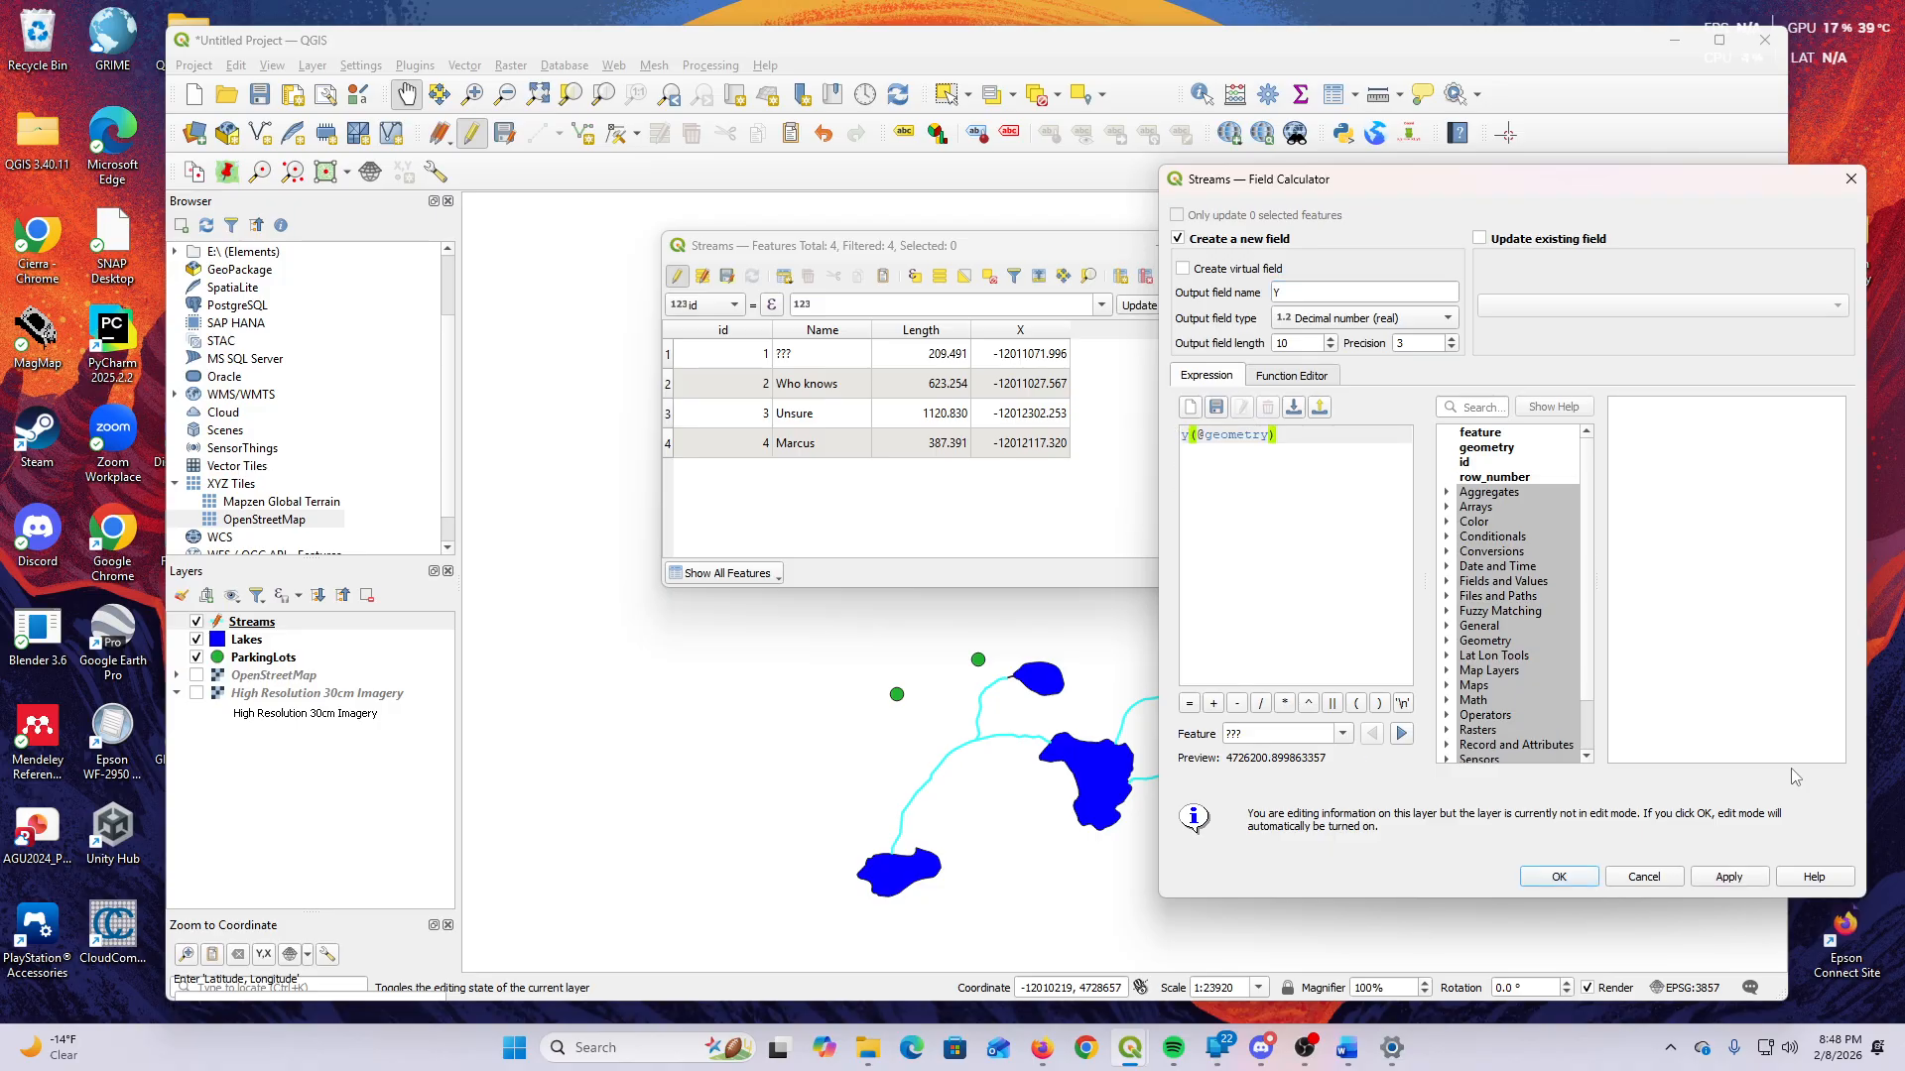
pyautogui.click(1728, 878)
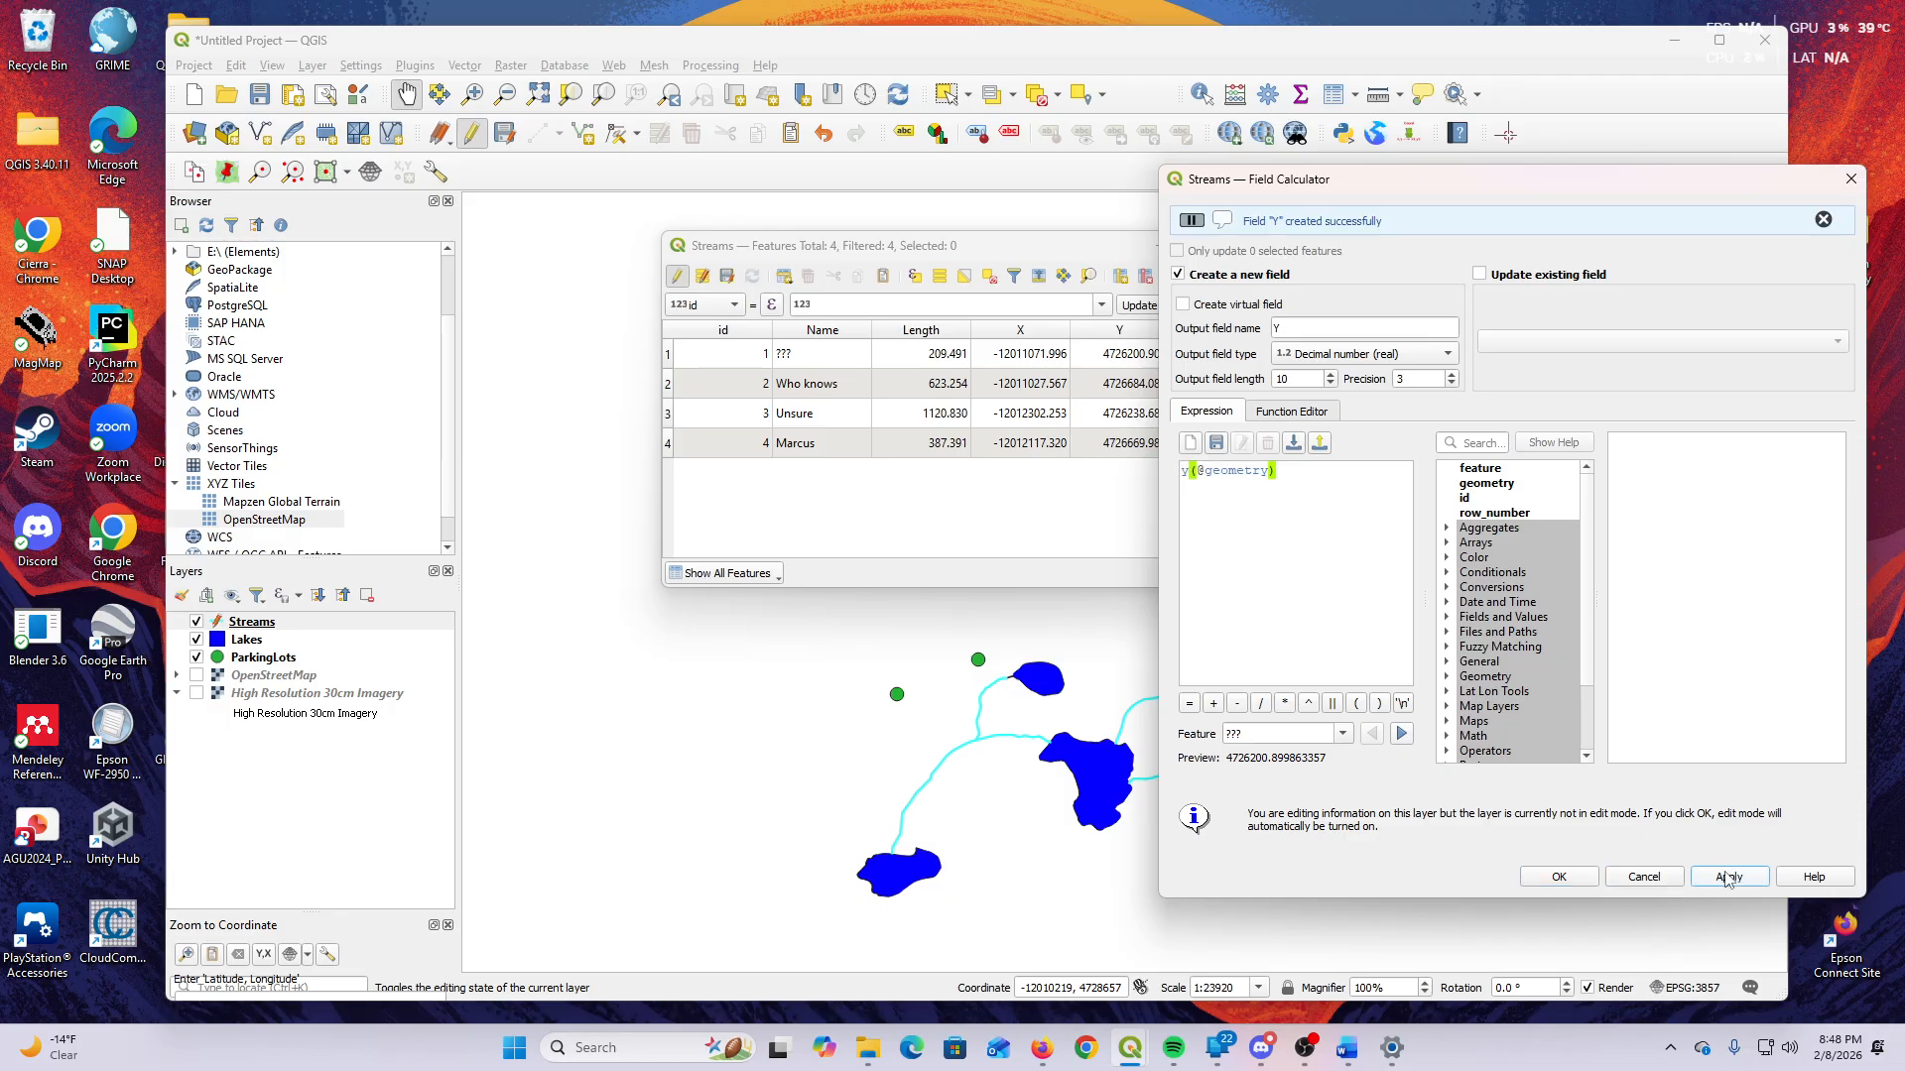
# Leave the Streams Field Calculator, end the layer's editing session, and close its attribute table.
pyautogui.click(1556, 879)
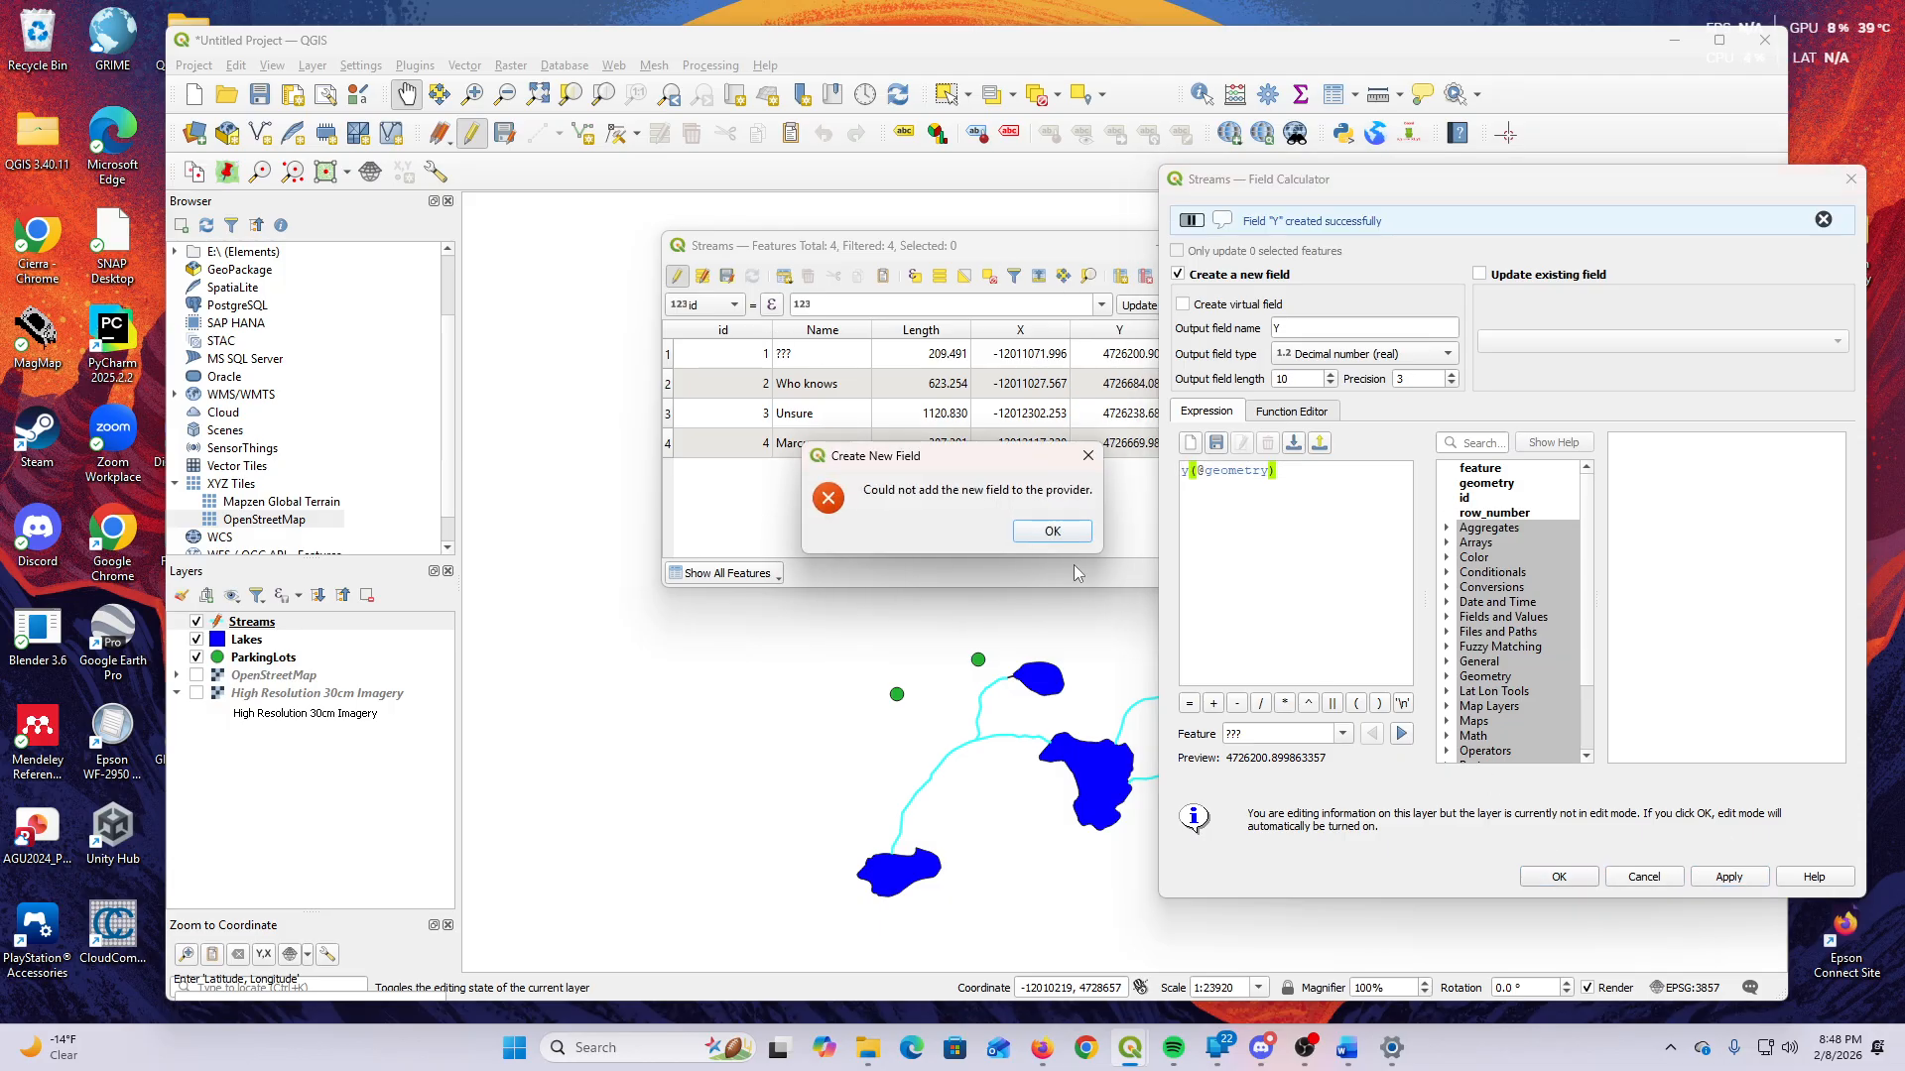
pyautogui.click(1082, 534)
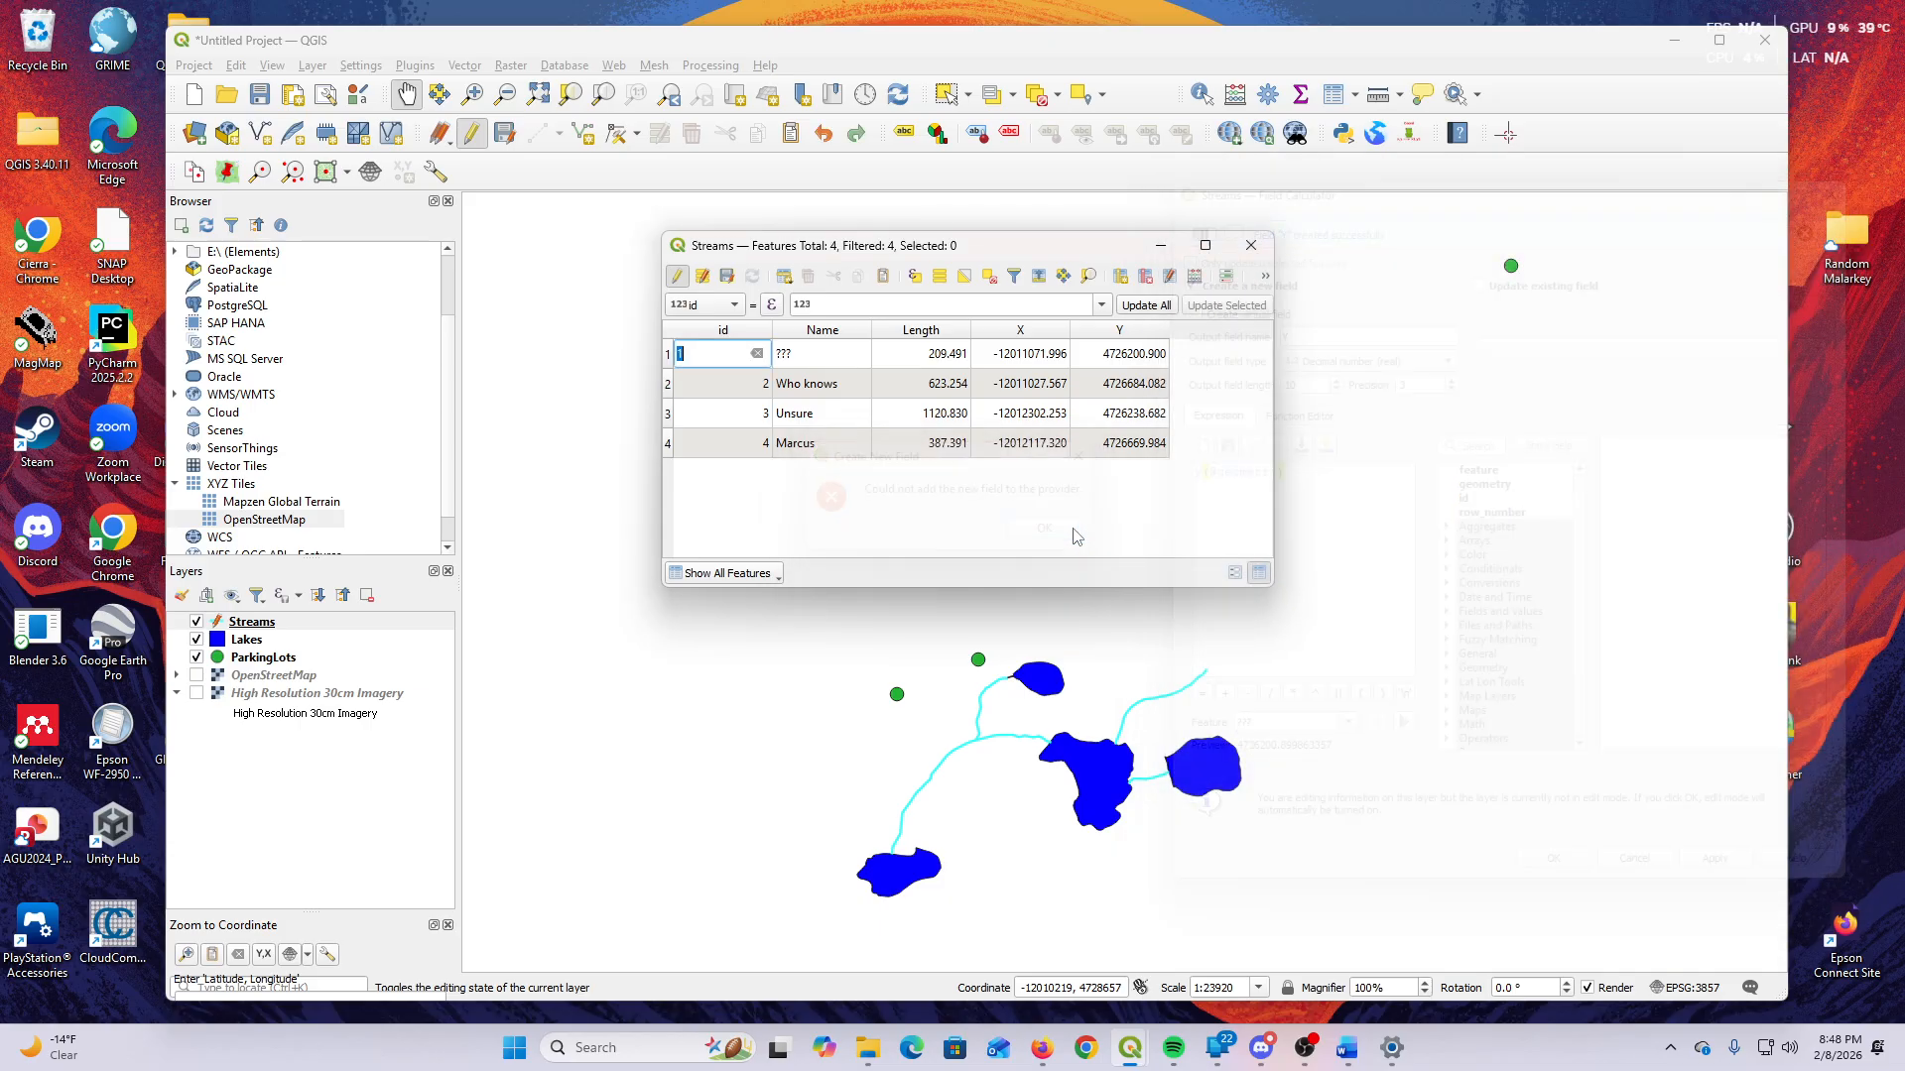
pyautogui.click(679, 281)
pyautogui.click(1251, 245)
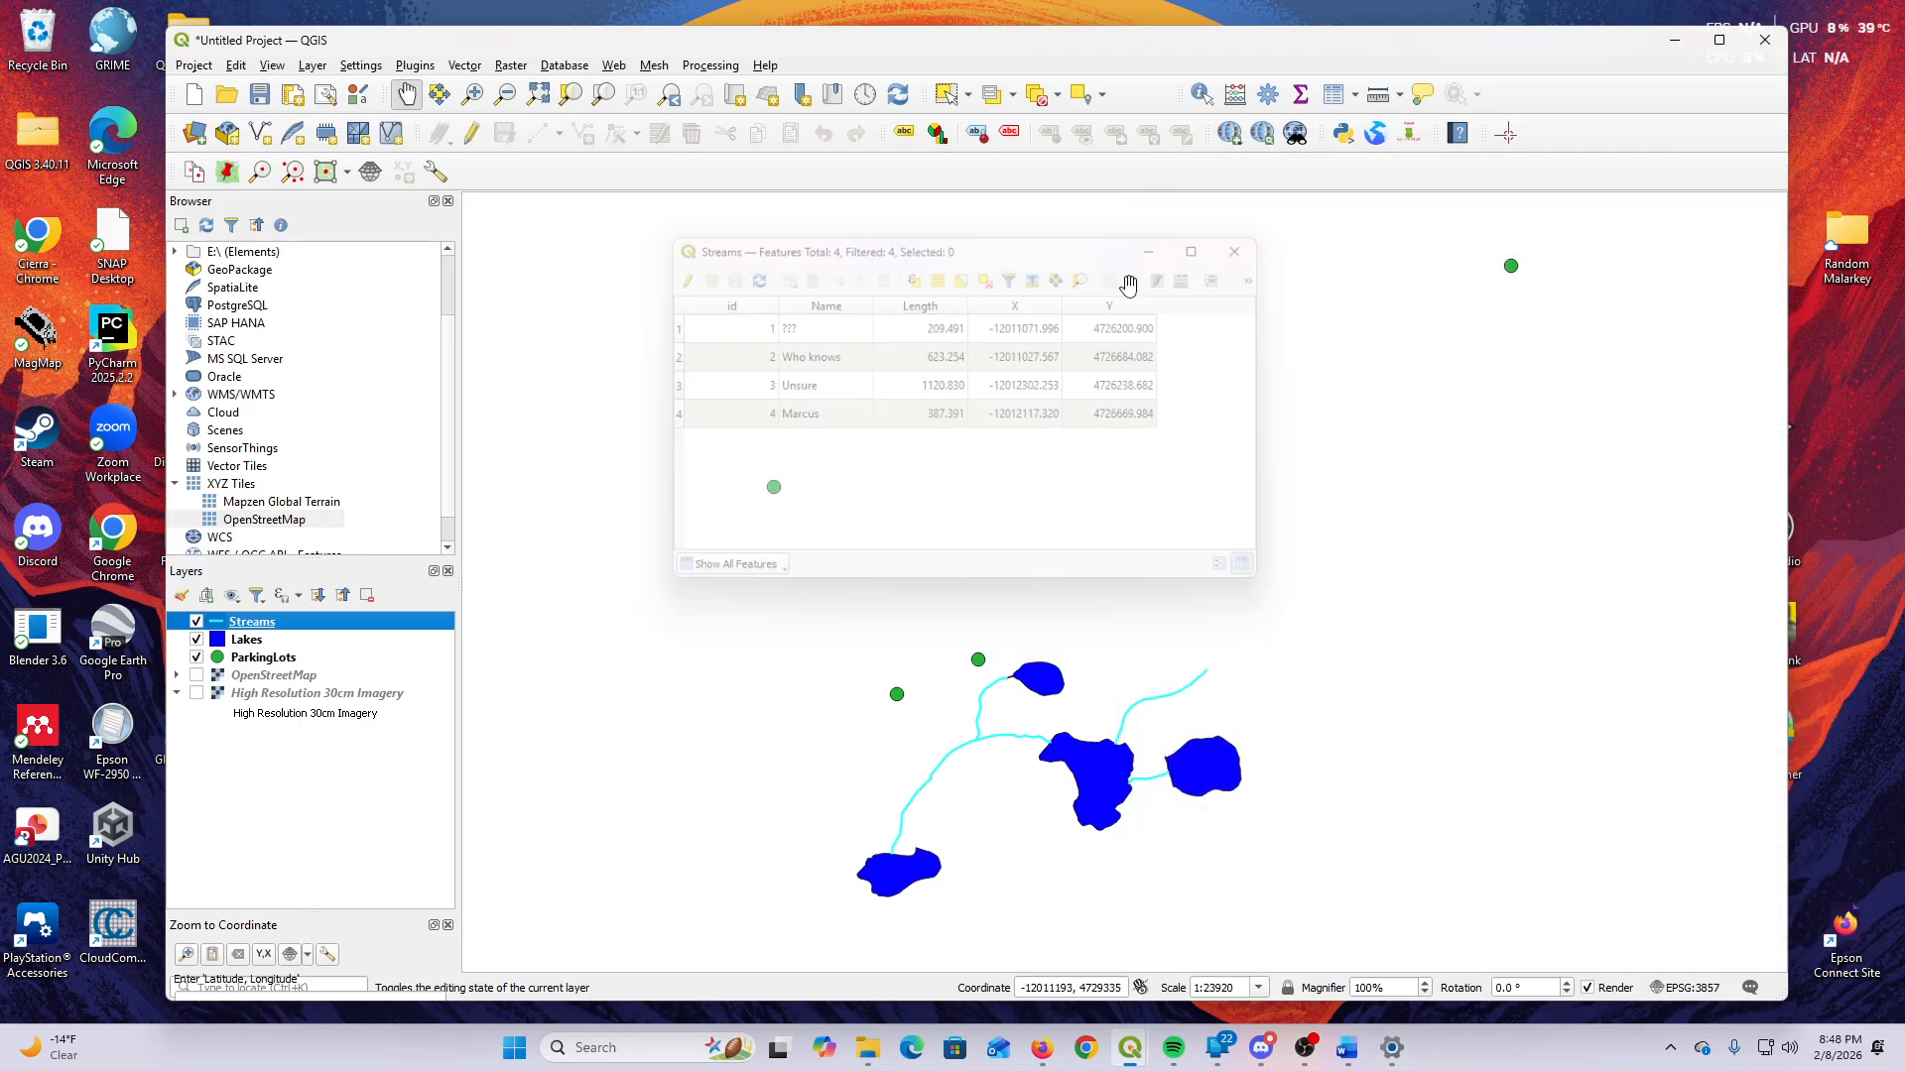
# Open the ParkingLots layer's attribute table and start the Field Calculator for it.
pyautogui.click(281, 660)
pyautogui.rightClick(281, 669)
pyautogui.click(377, 436)
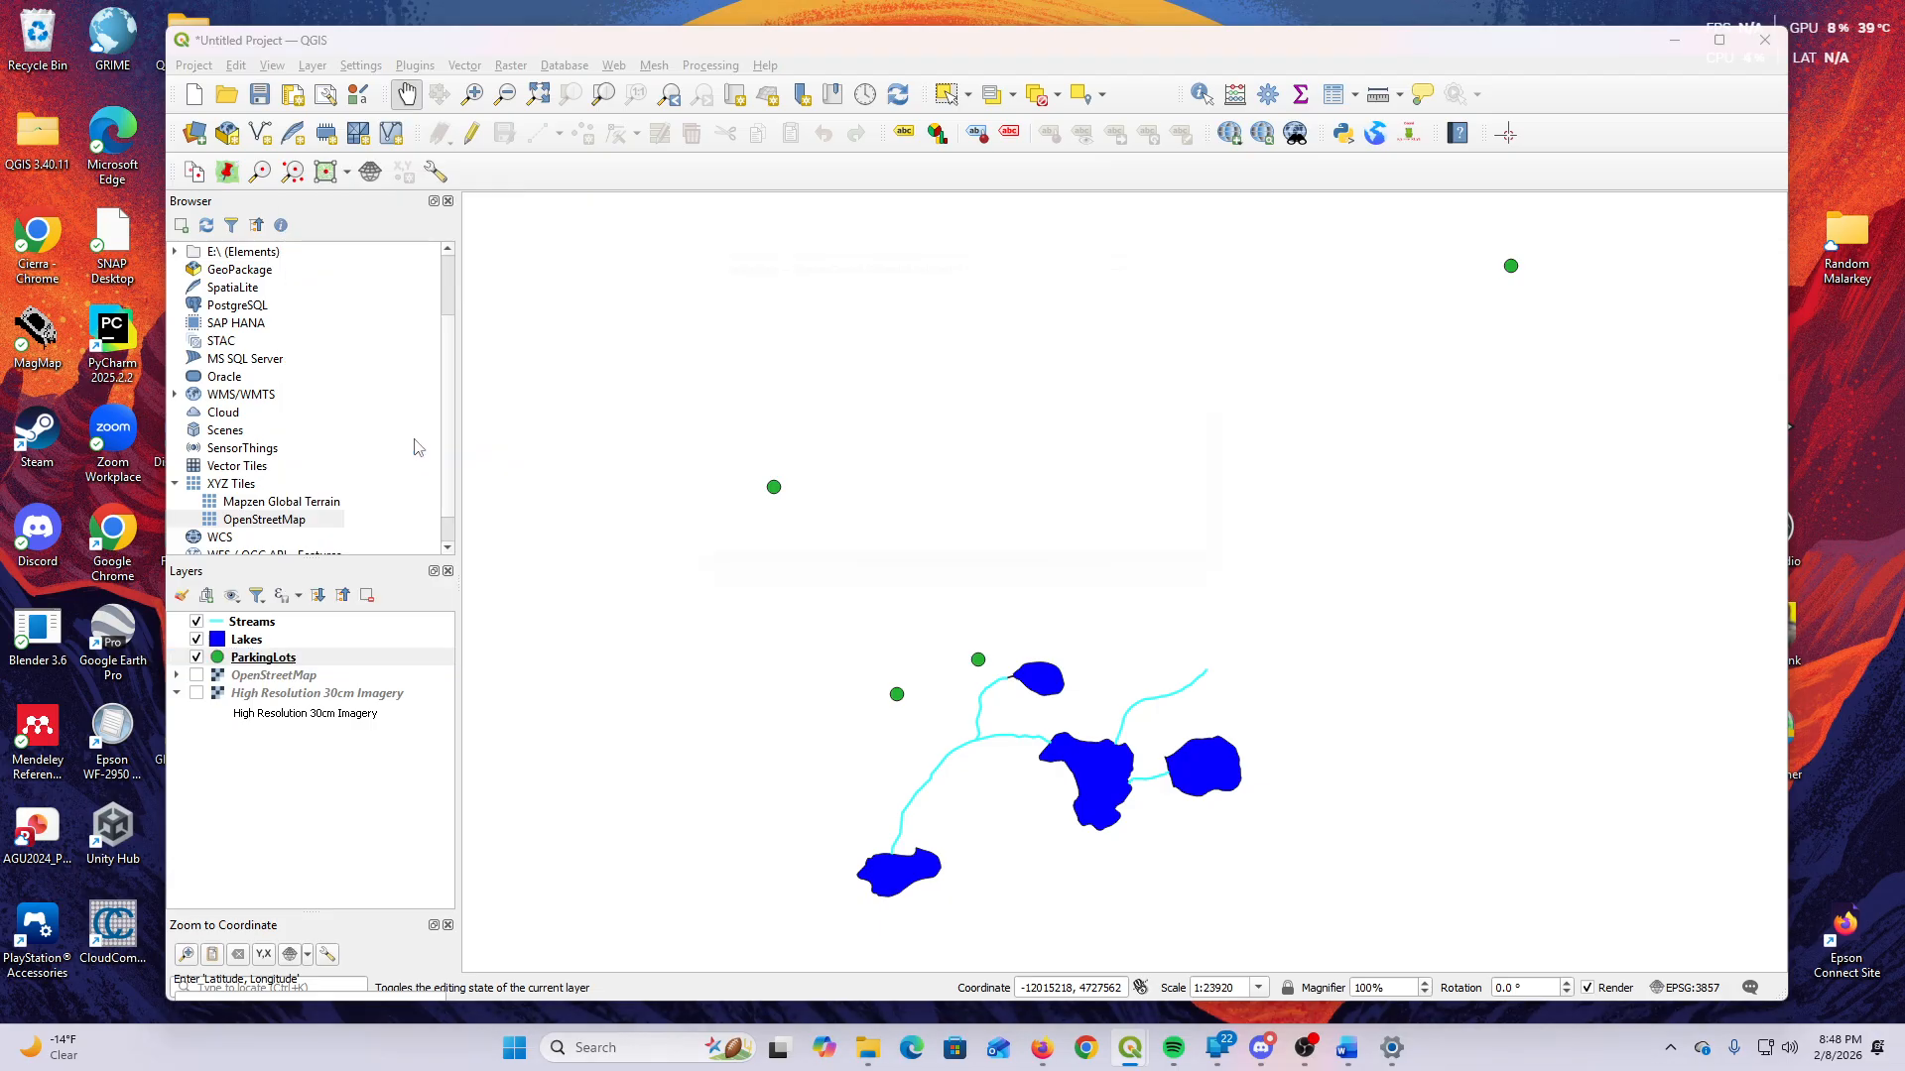
pyautogui.click(1170, 276)
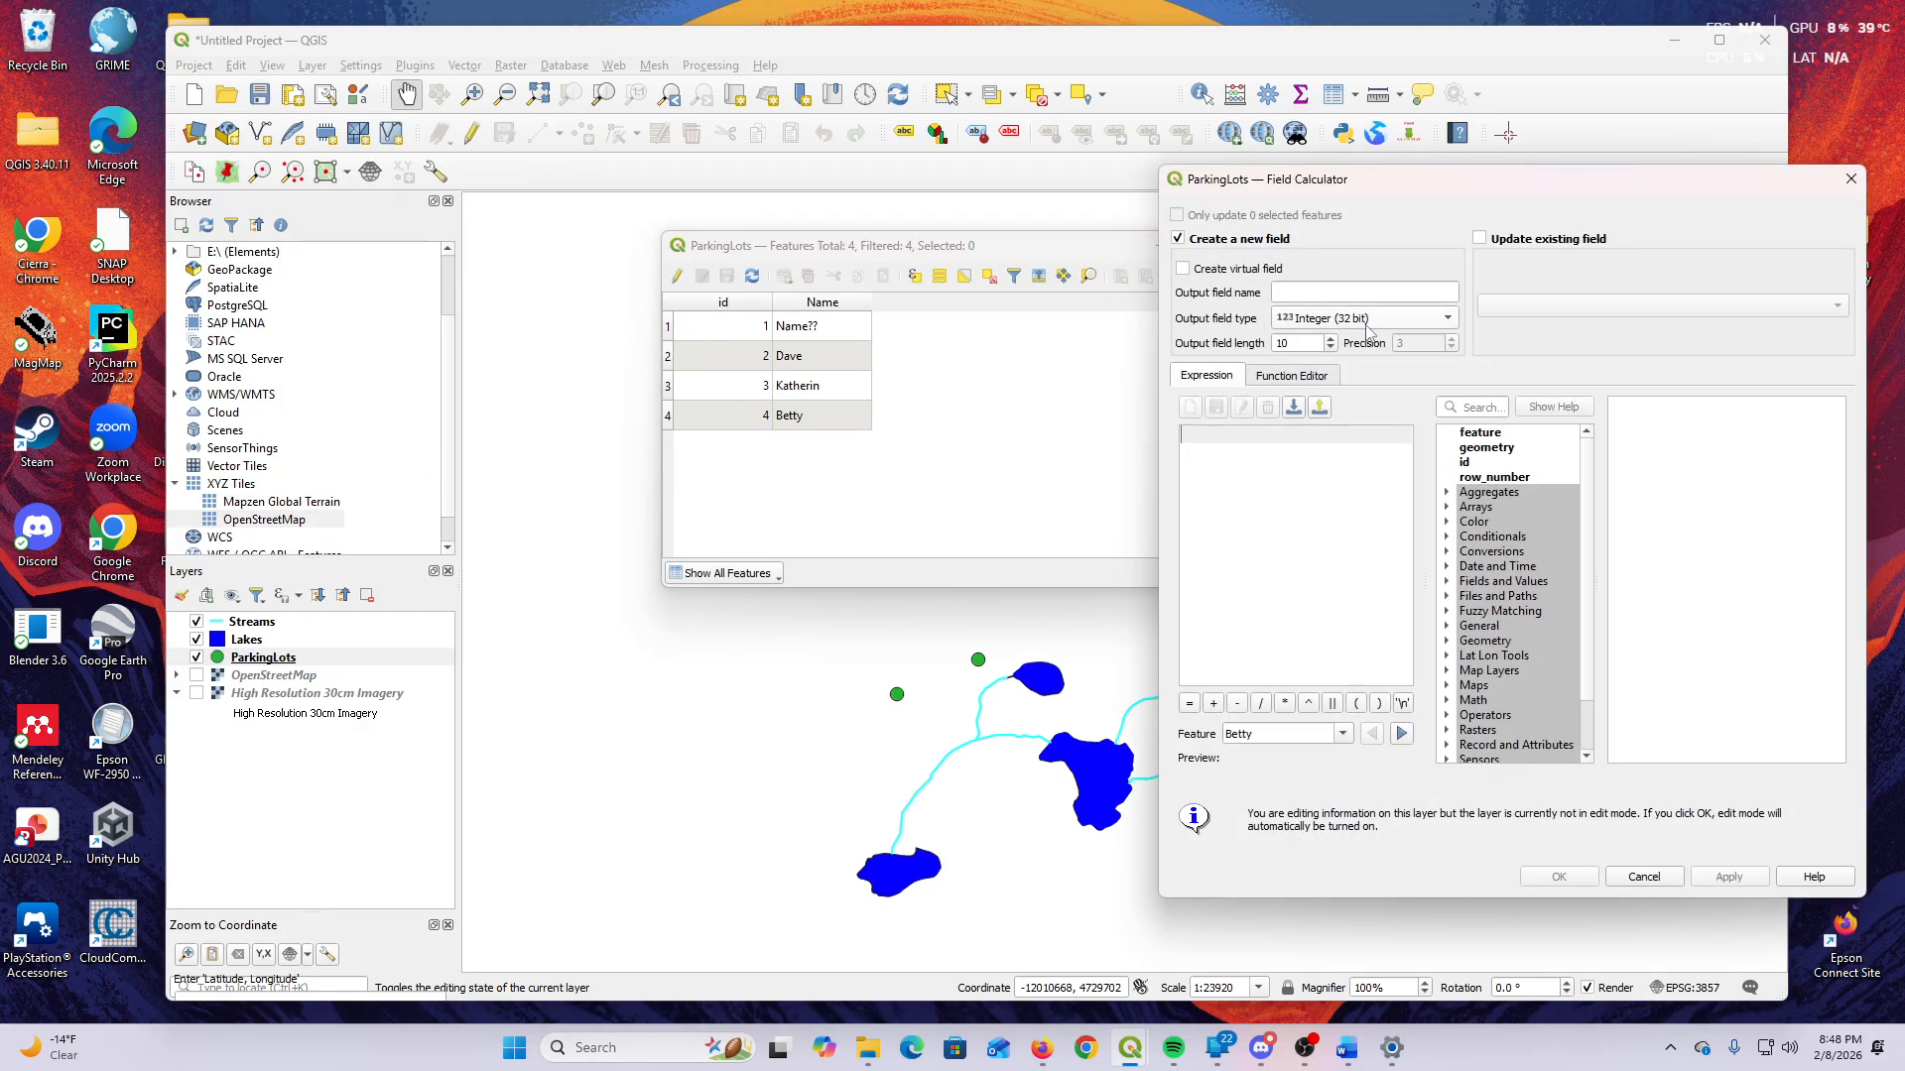
# Create a Decimal number (real) field named X in the ParkingLots layer from the expression $x.
pyautogui.click(1328, 296)
pyautogui.write('X')
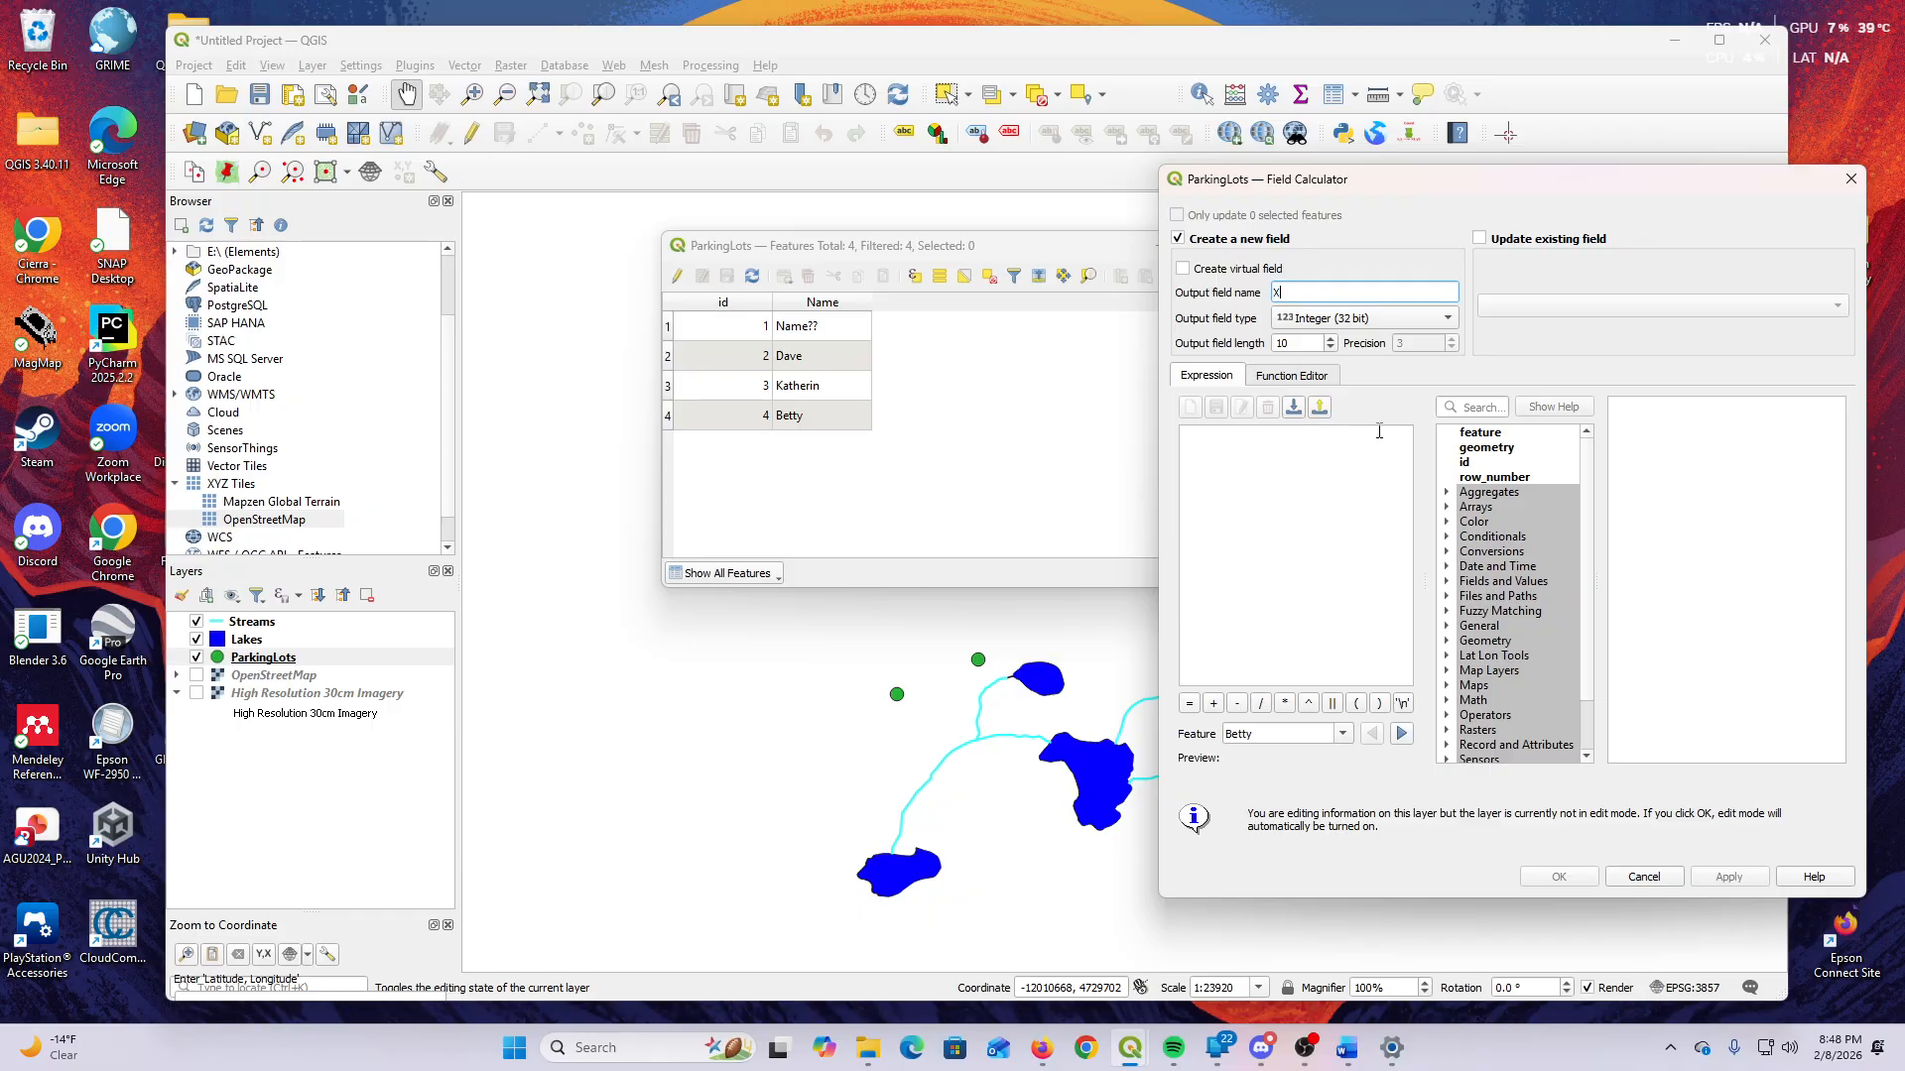
pyautogui.click(1344, 521)
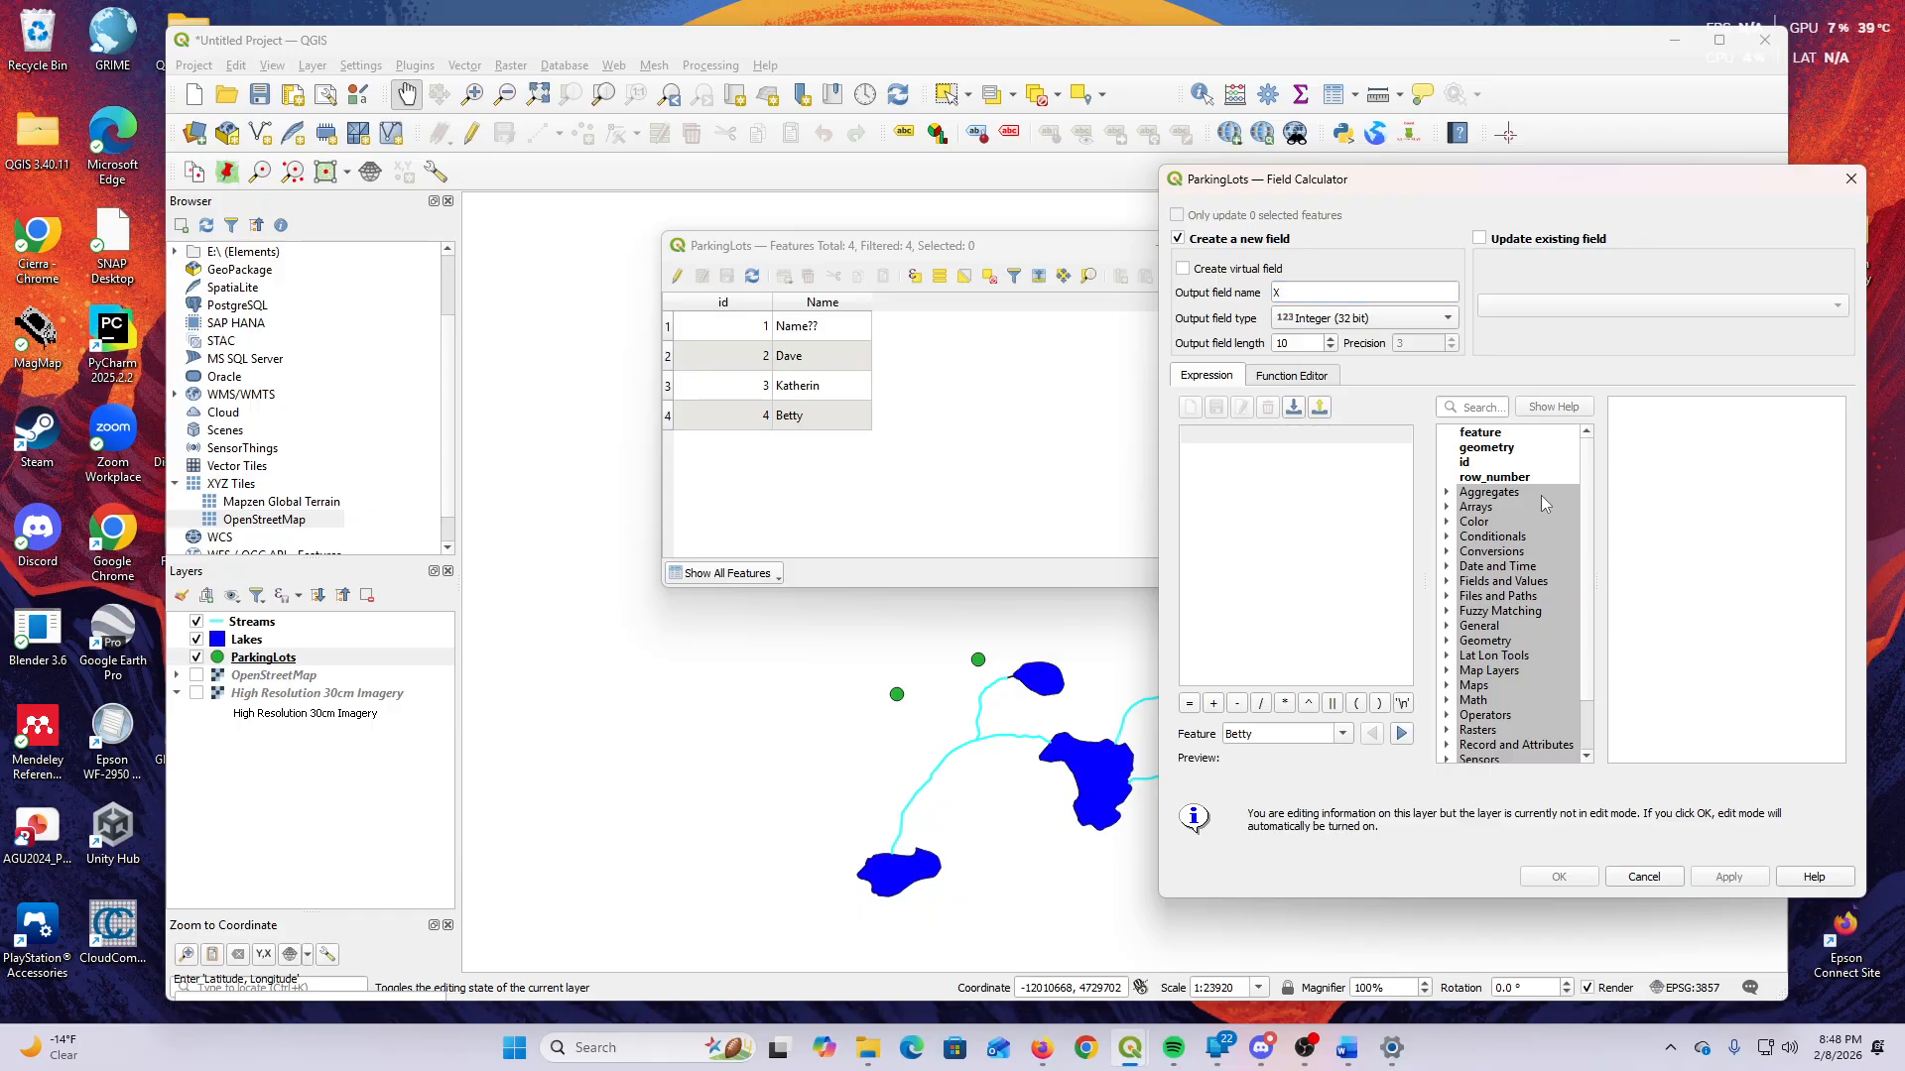
pyautogui.write('$x')
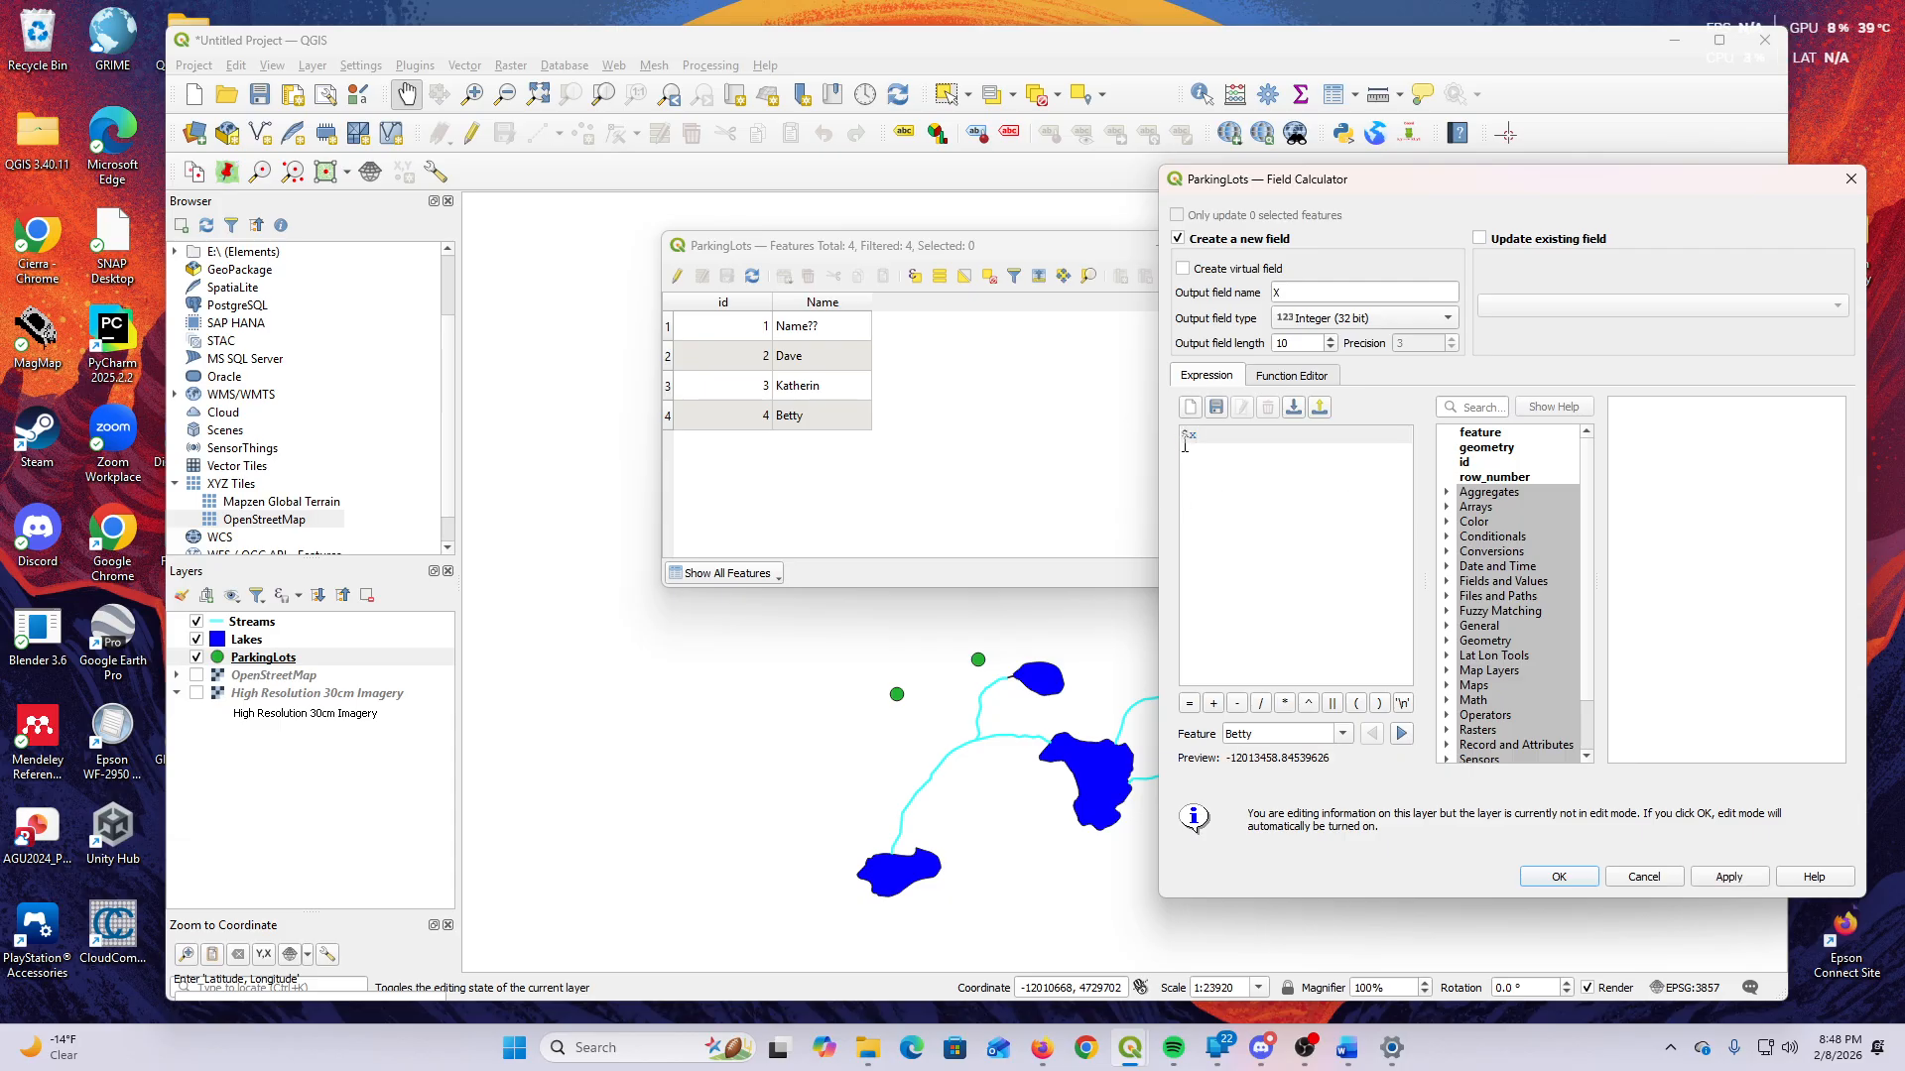
pyautogui.click(1364, 318)
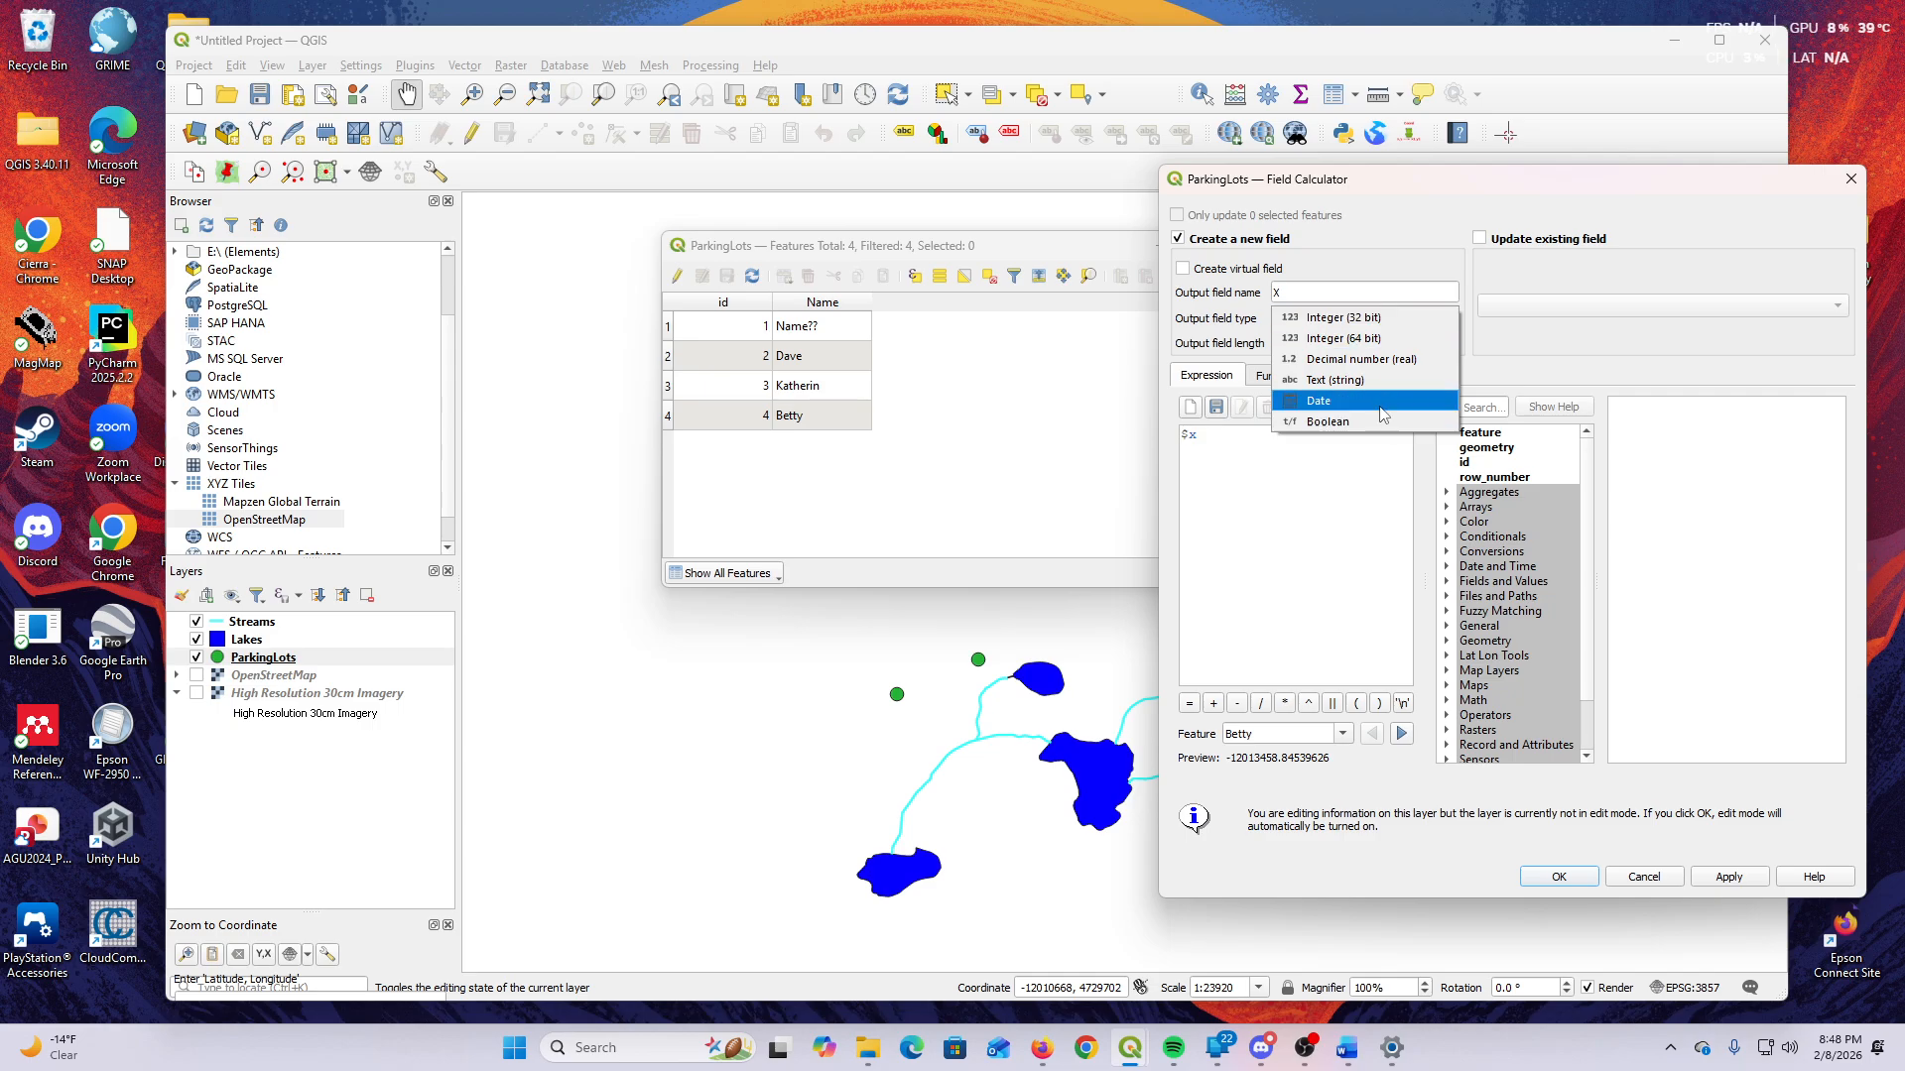
pyautogui.click(1389, 366)
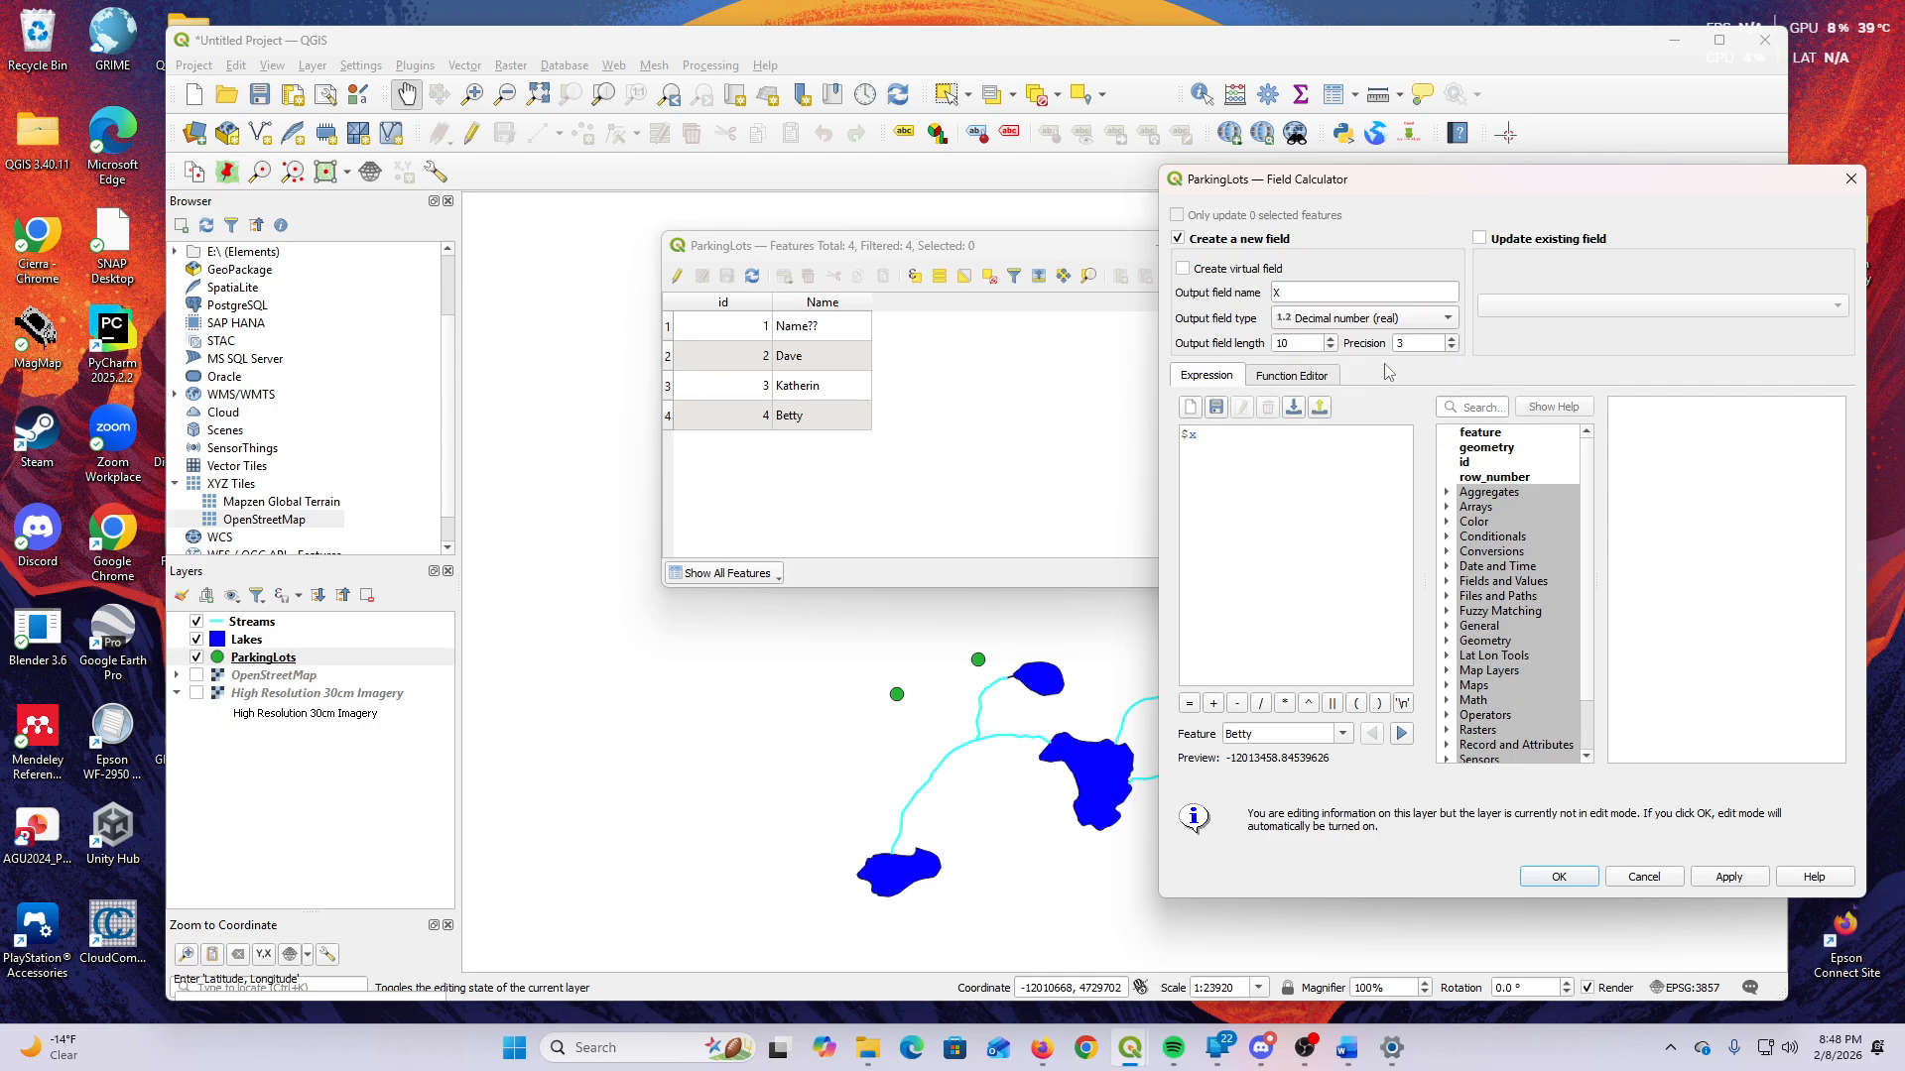
pyautogui.click(1728, 877)
# Create a decimal field named Y in the ParkingLots layer from the expression $y.
pyautogui.click(1235, 472)
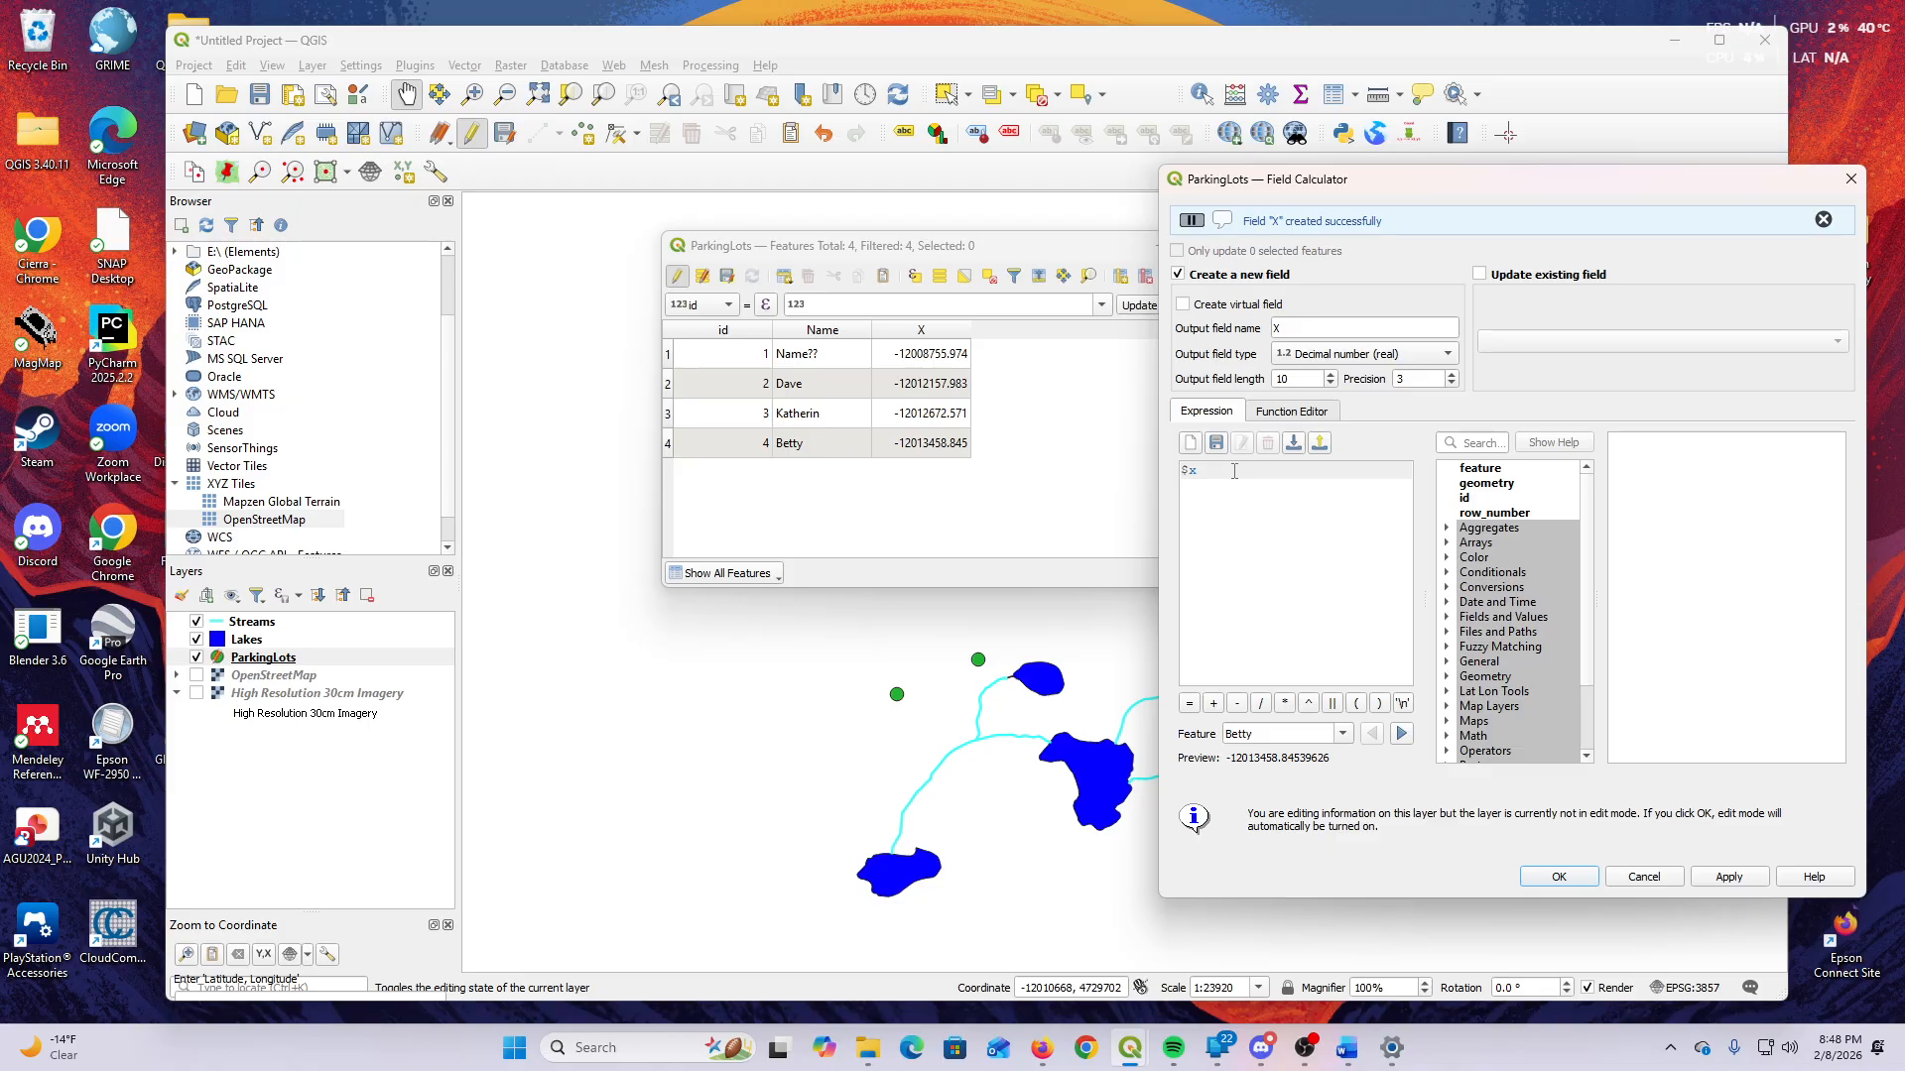
pyautogui.press('BackSpace')
pyautogui.write('y')
pyautogui.doubleClick(1295, 327)
pyautogui.write('Y')
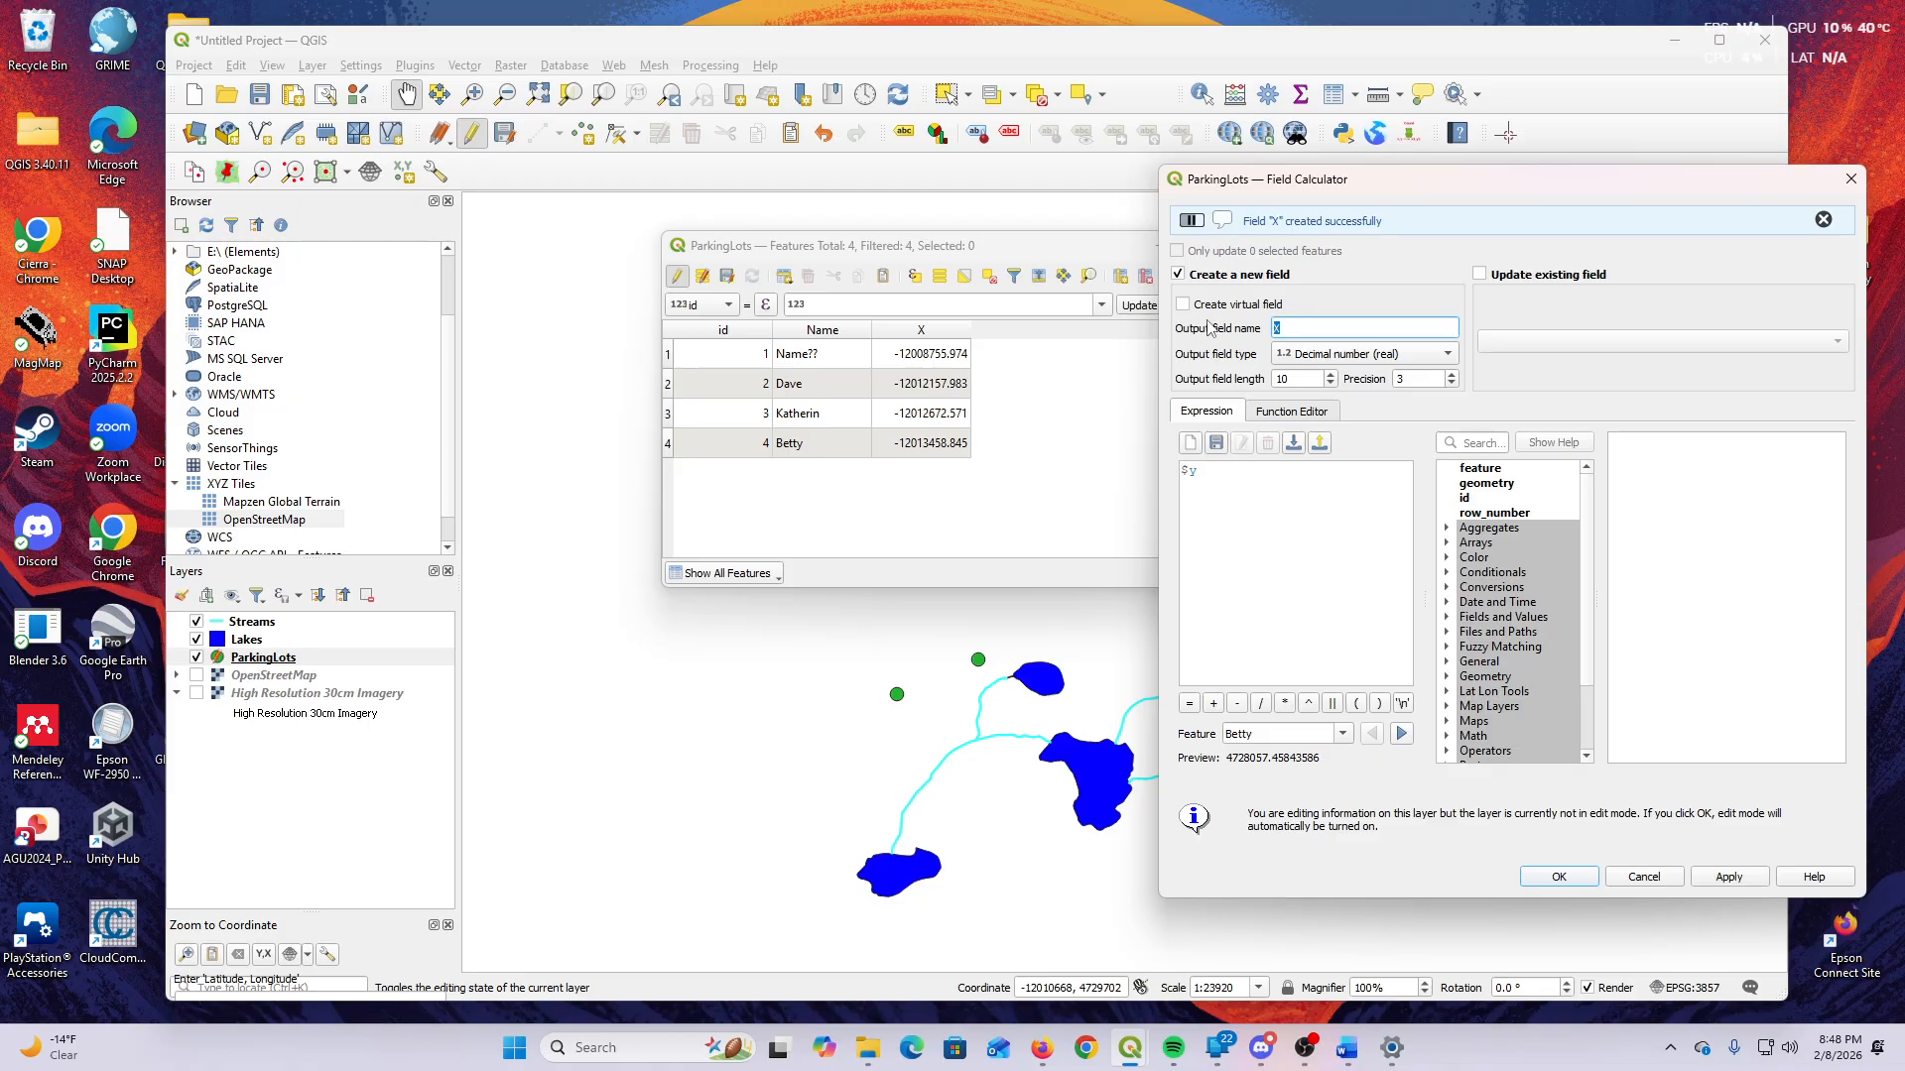
pyautogui.click(1721, 880)
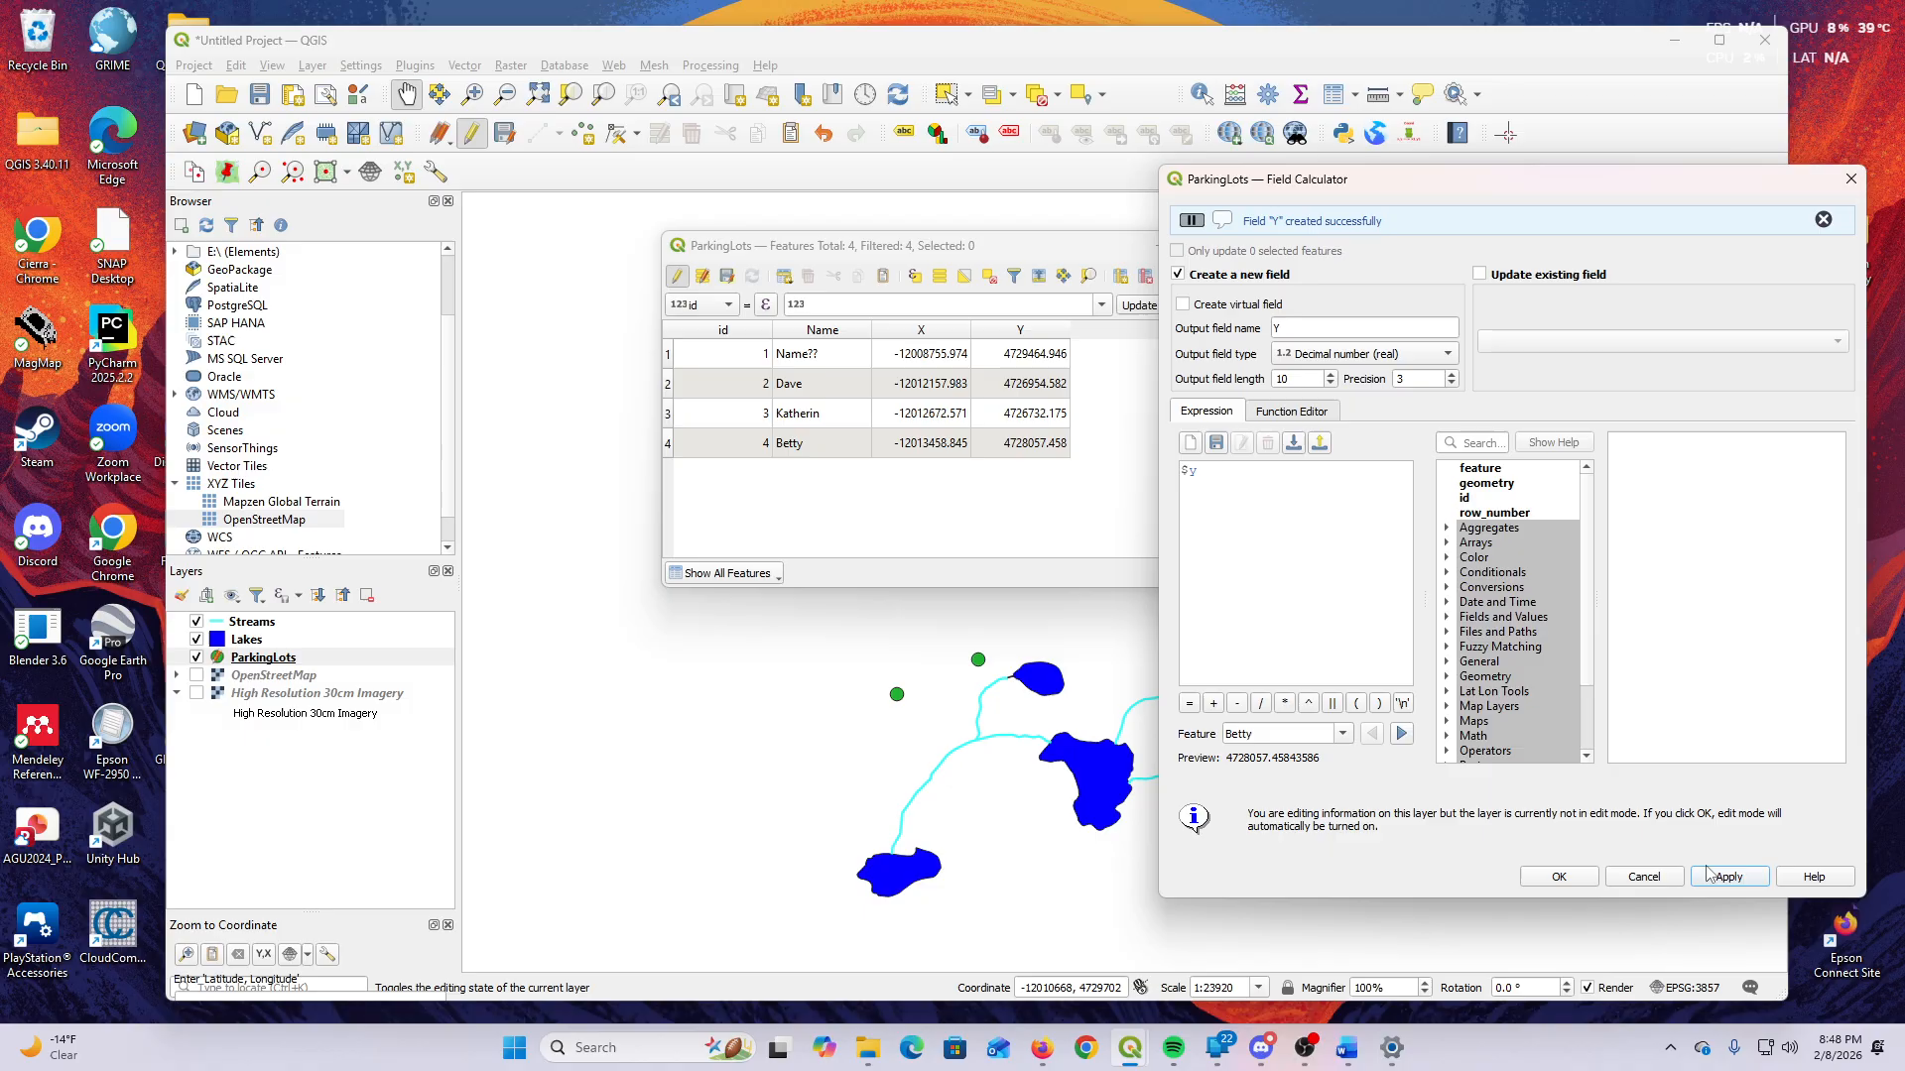
# Leave the Field Calculator, save the ParkingLots edits, end the editing session, and close the attribute table.
pyautogui.click(1556, 879)
pyautogui.press('Return')
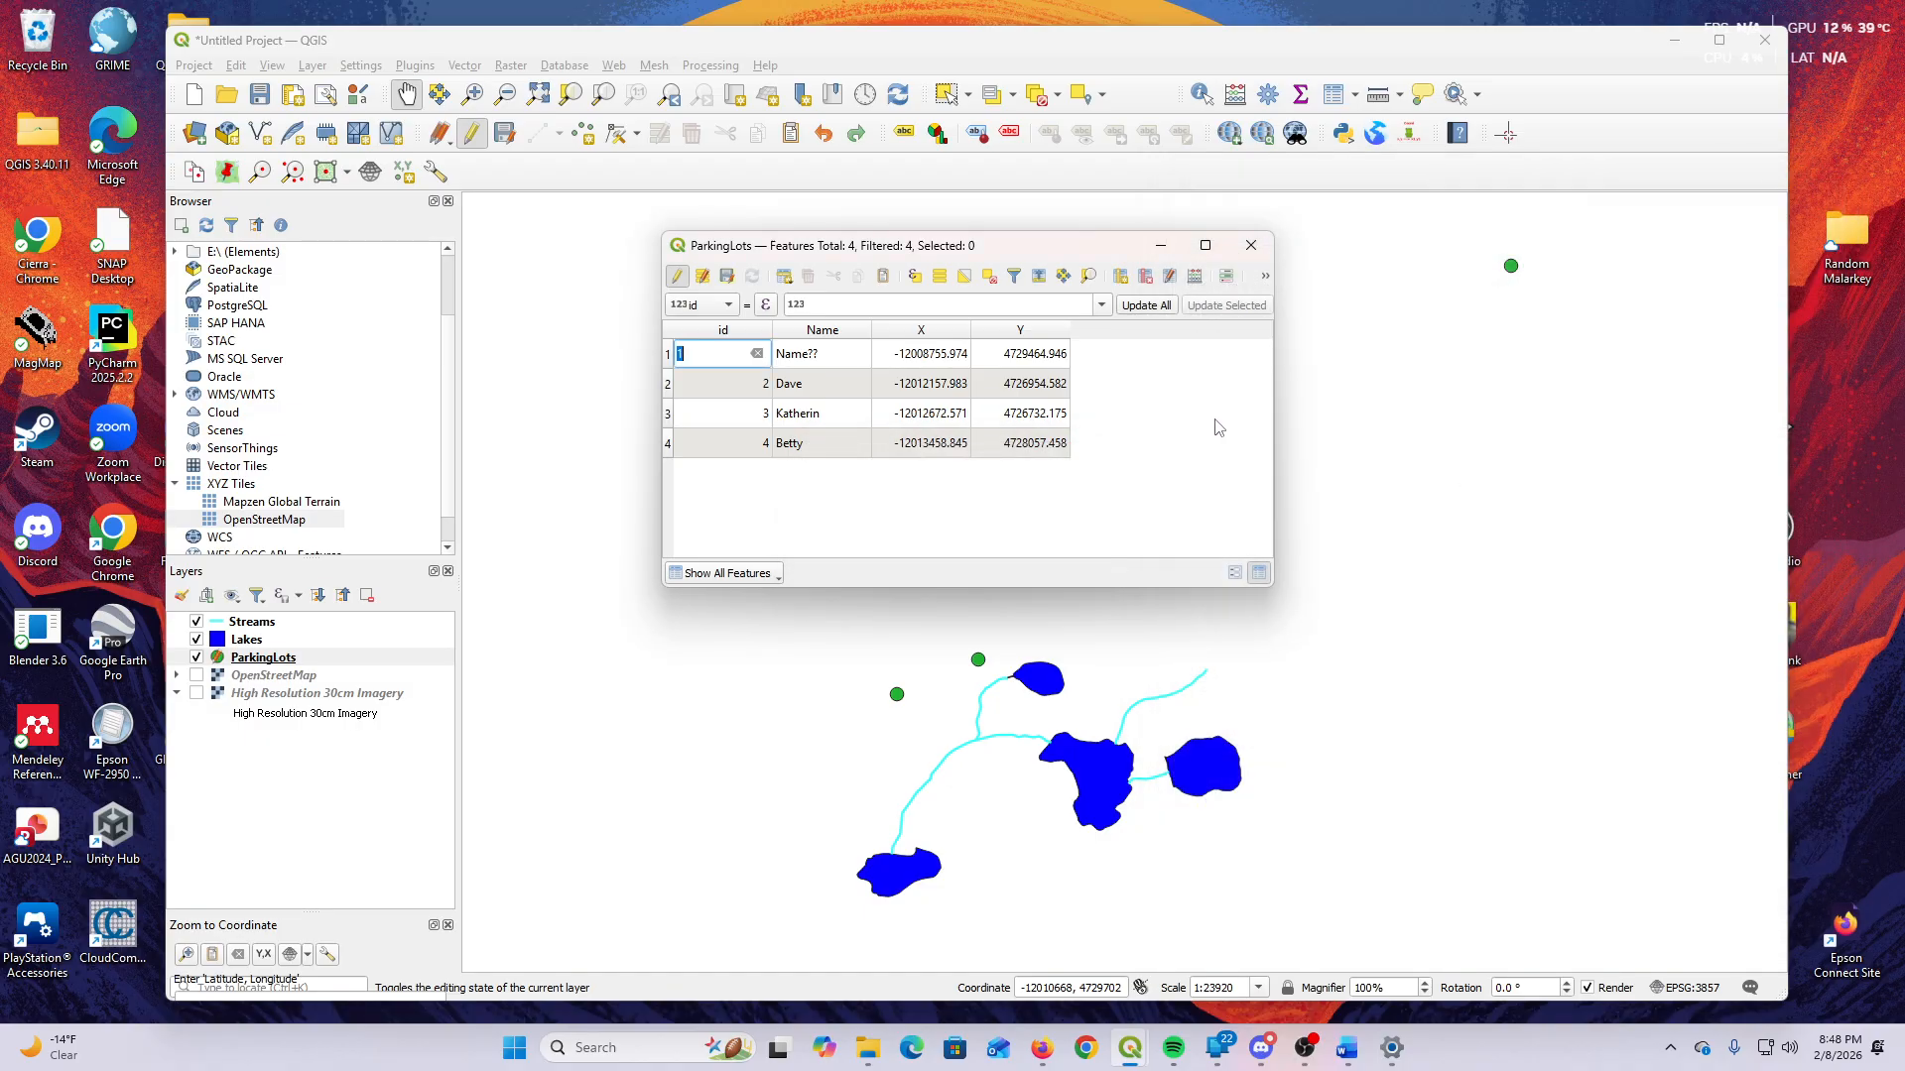
pyautogui.click(1117, 417)
pyautogui.click(727, 278)
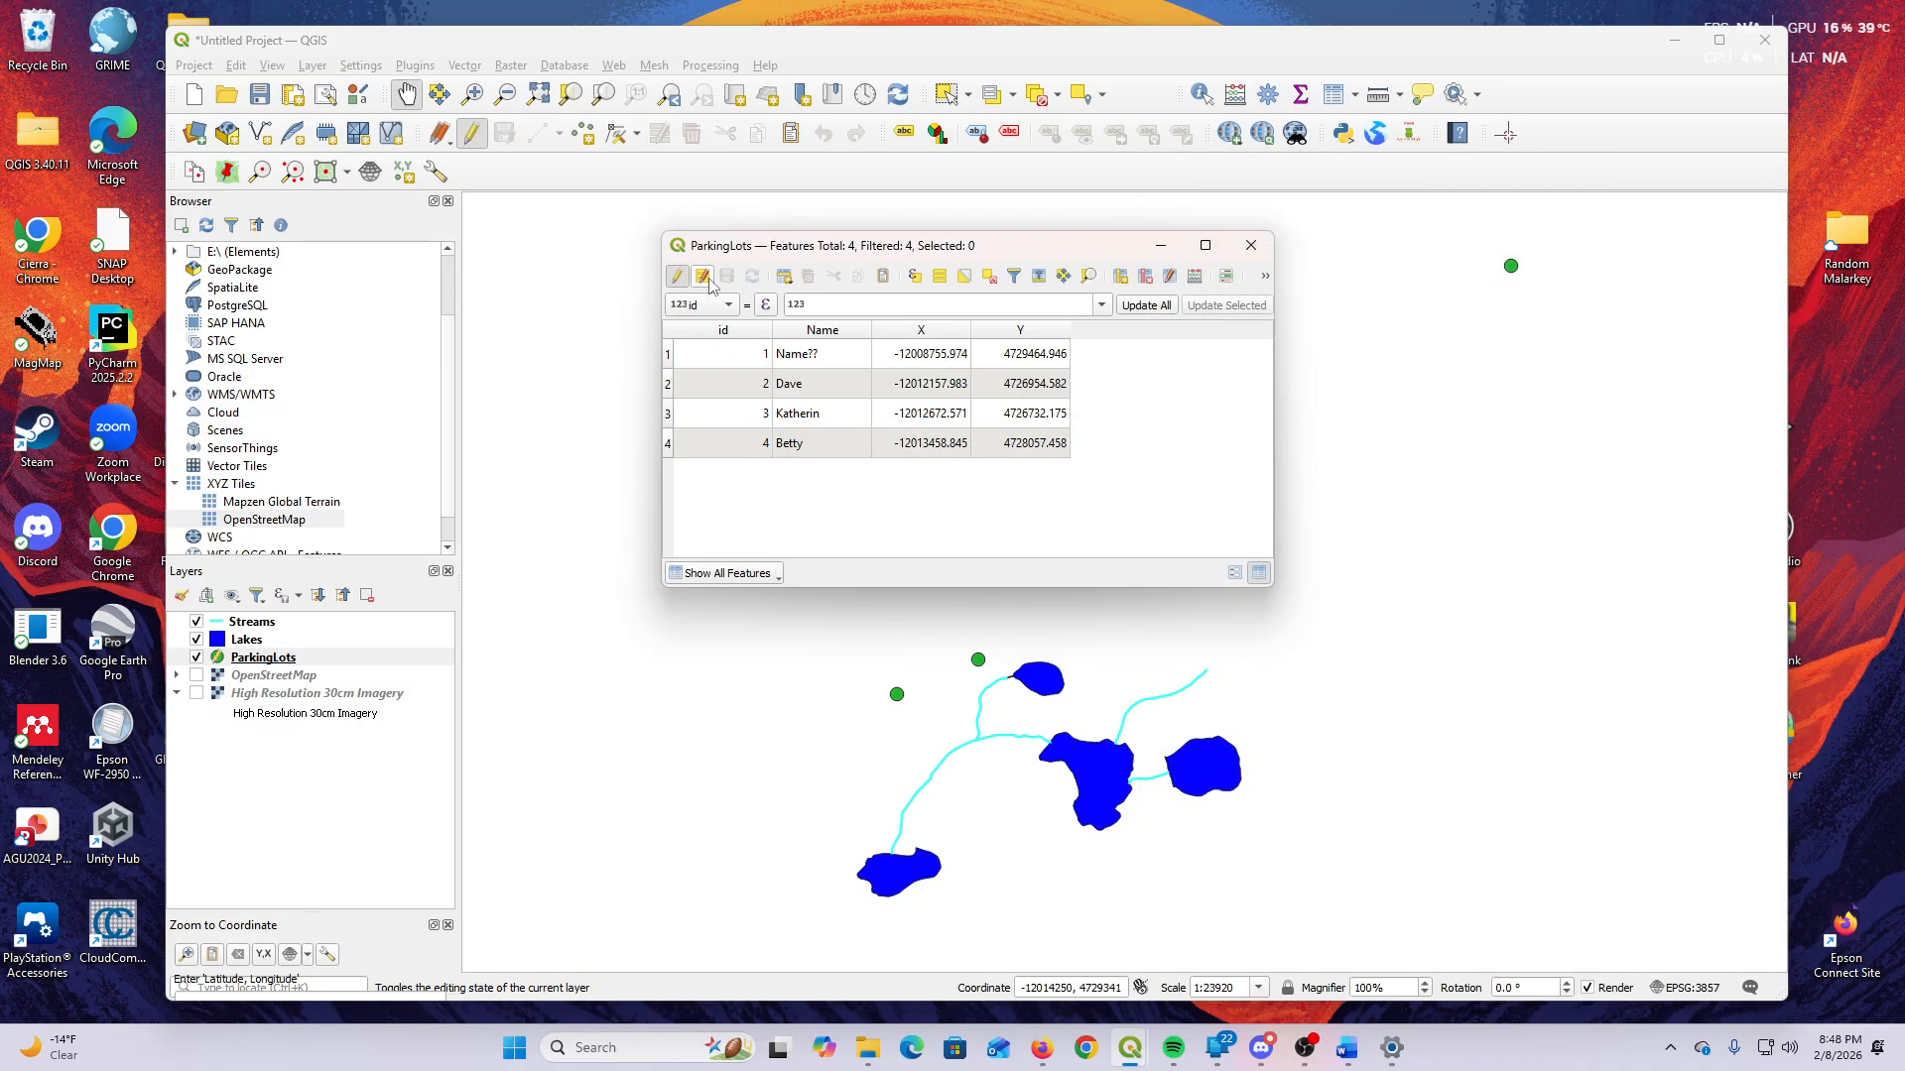
pyautogui.click(680, 278)
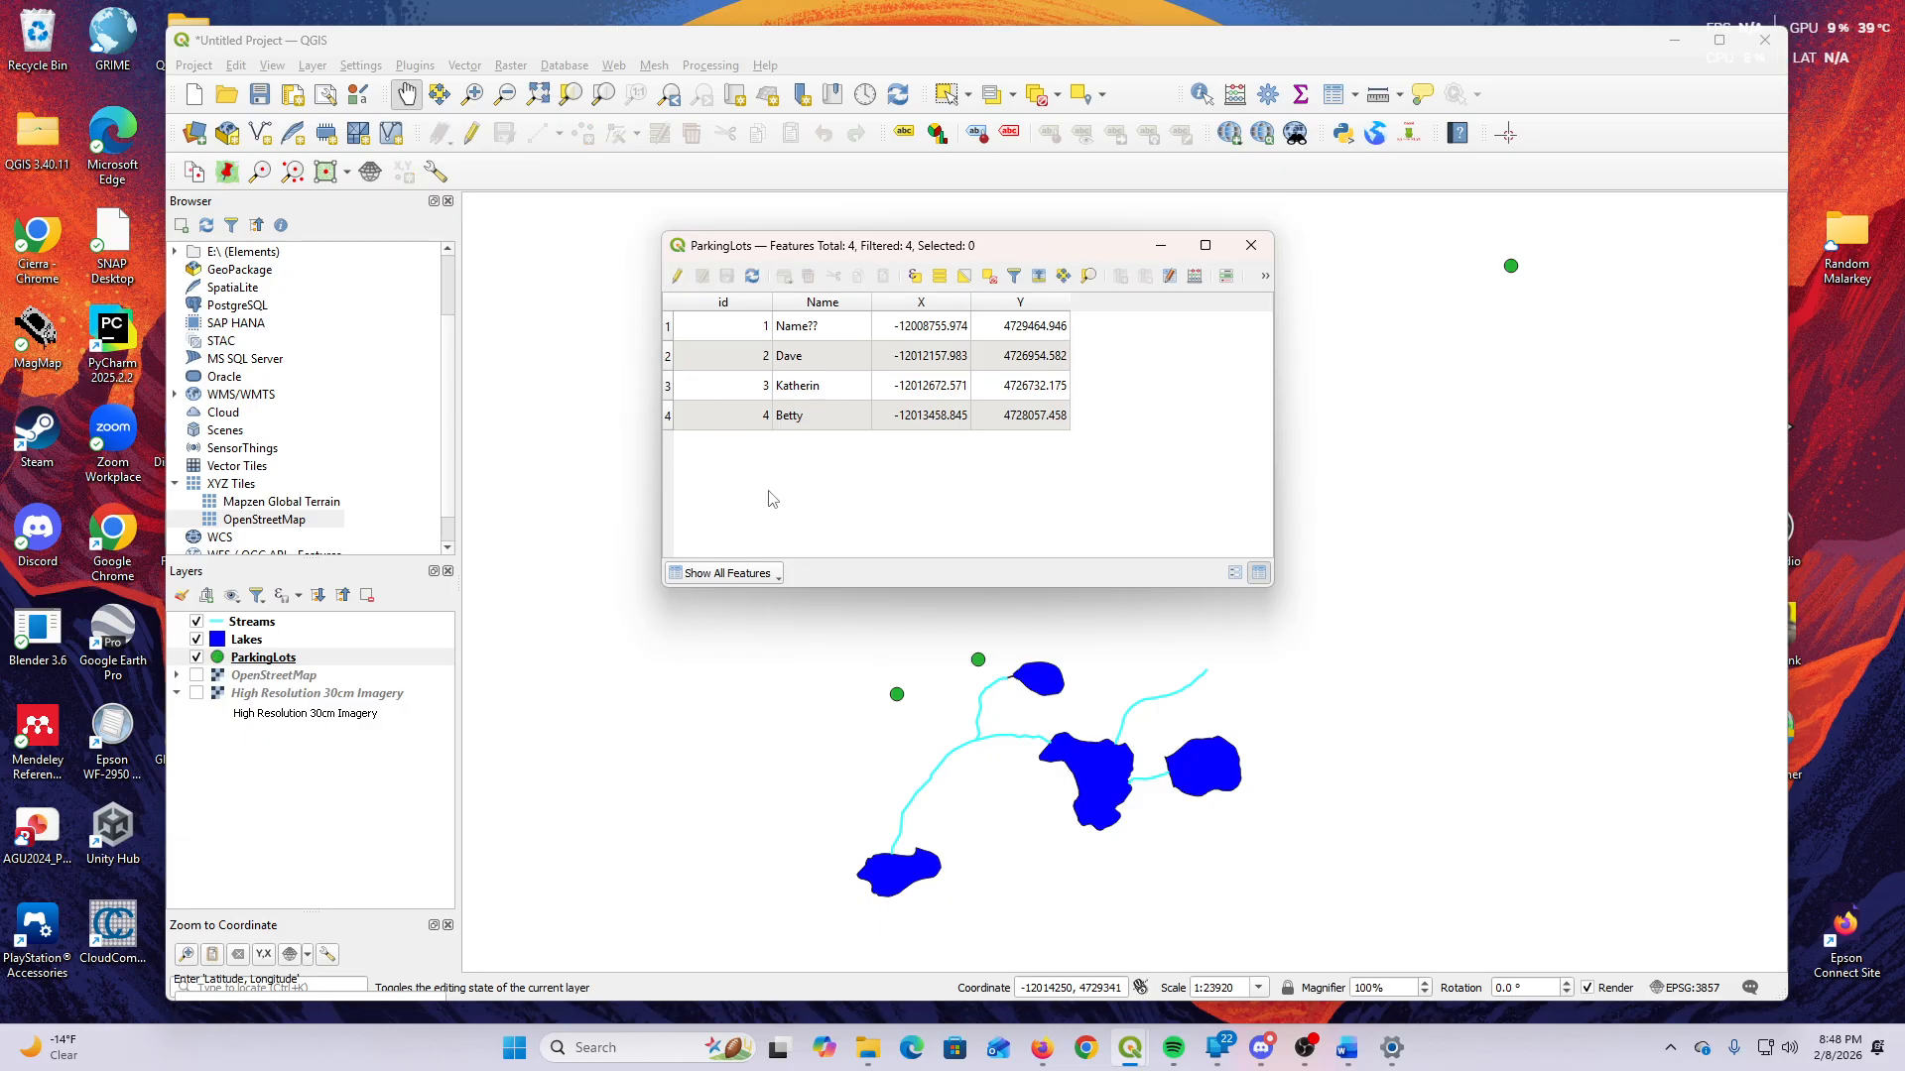
pyautogui.click(1252, 247)
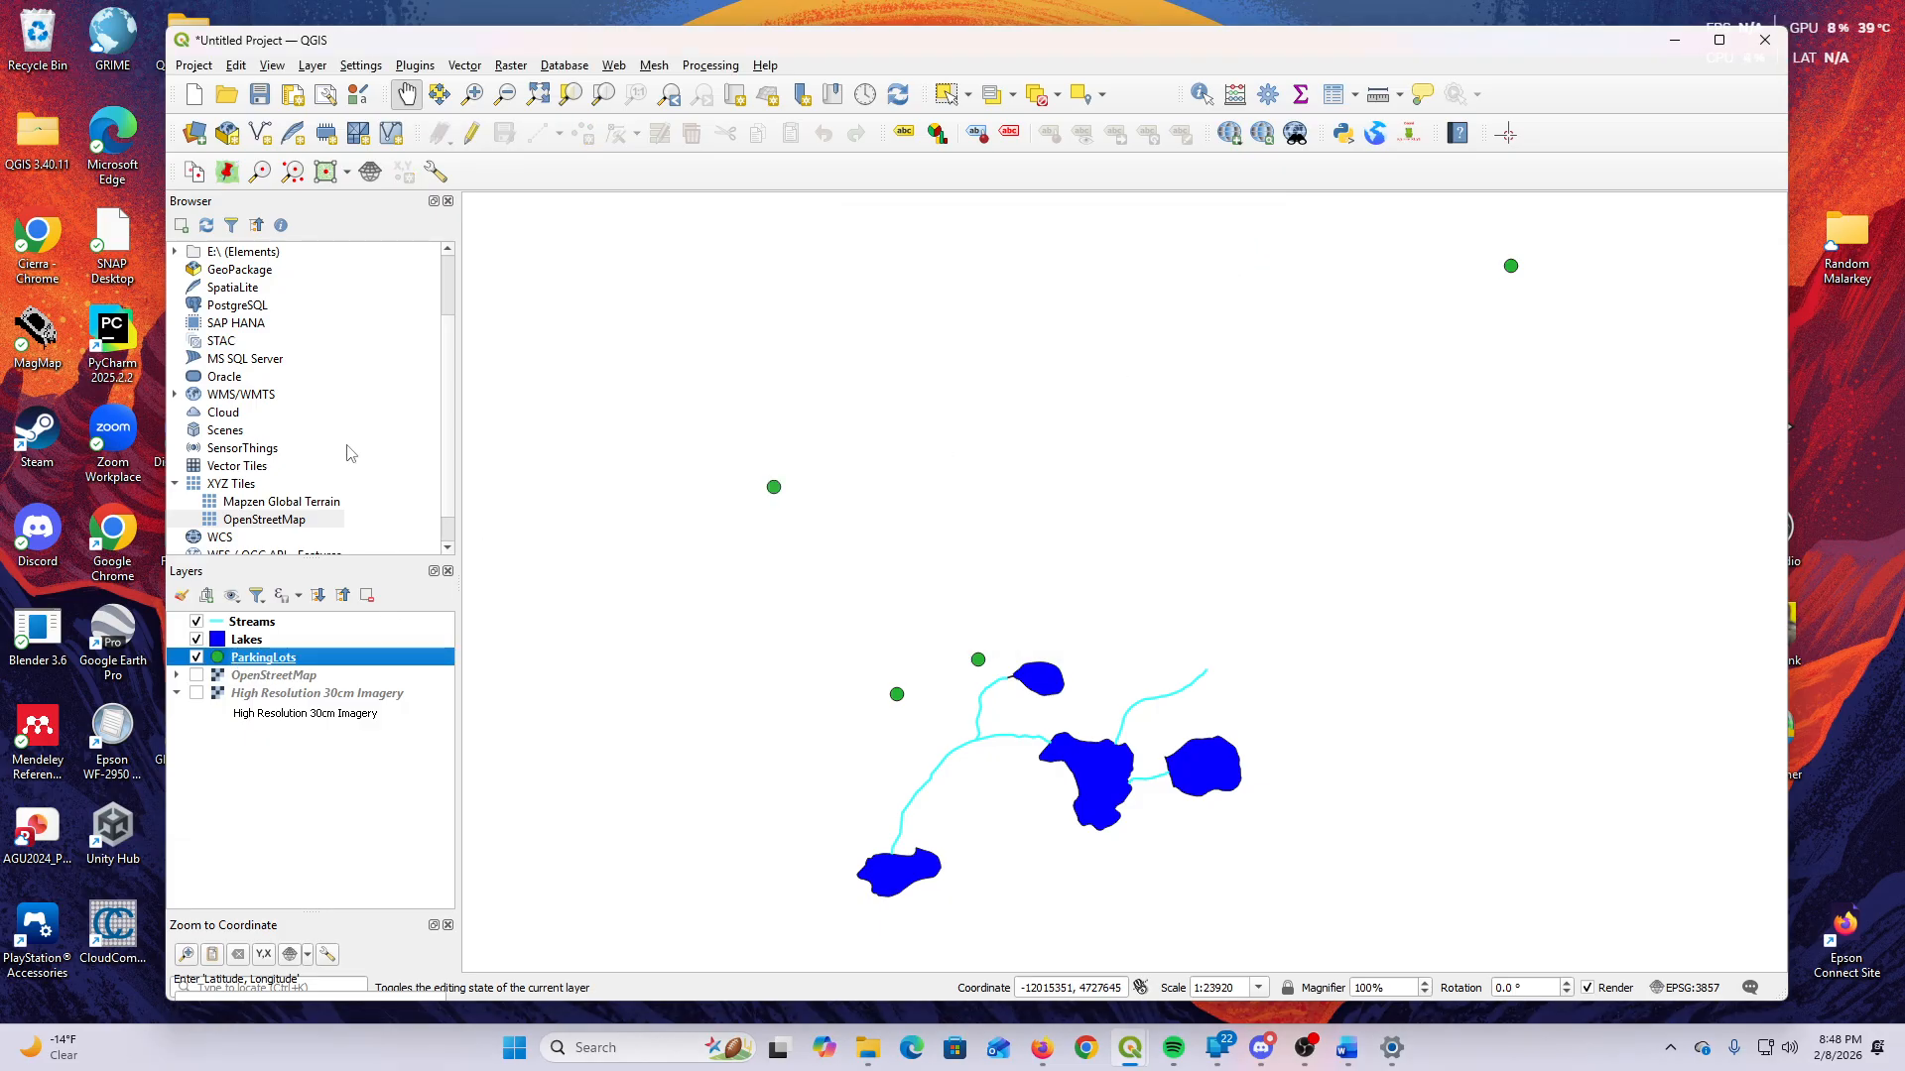
# Hide the Streams, Lakes and ParkingLots layers on the map.
pyautogui.click(197, 621)
pyautogui.click(196, 639)
pyautogui.click(196, 657)
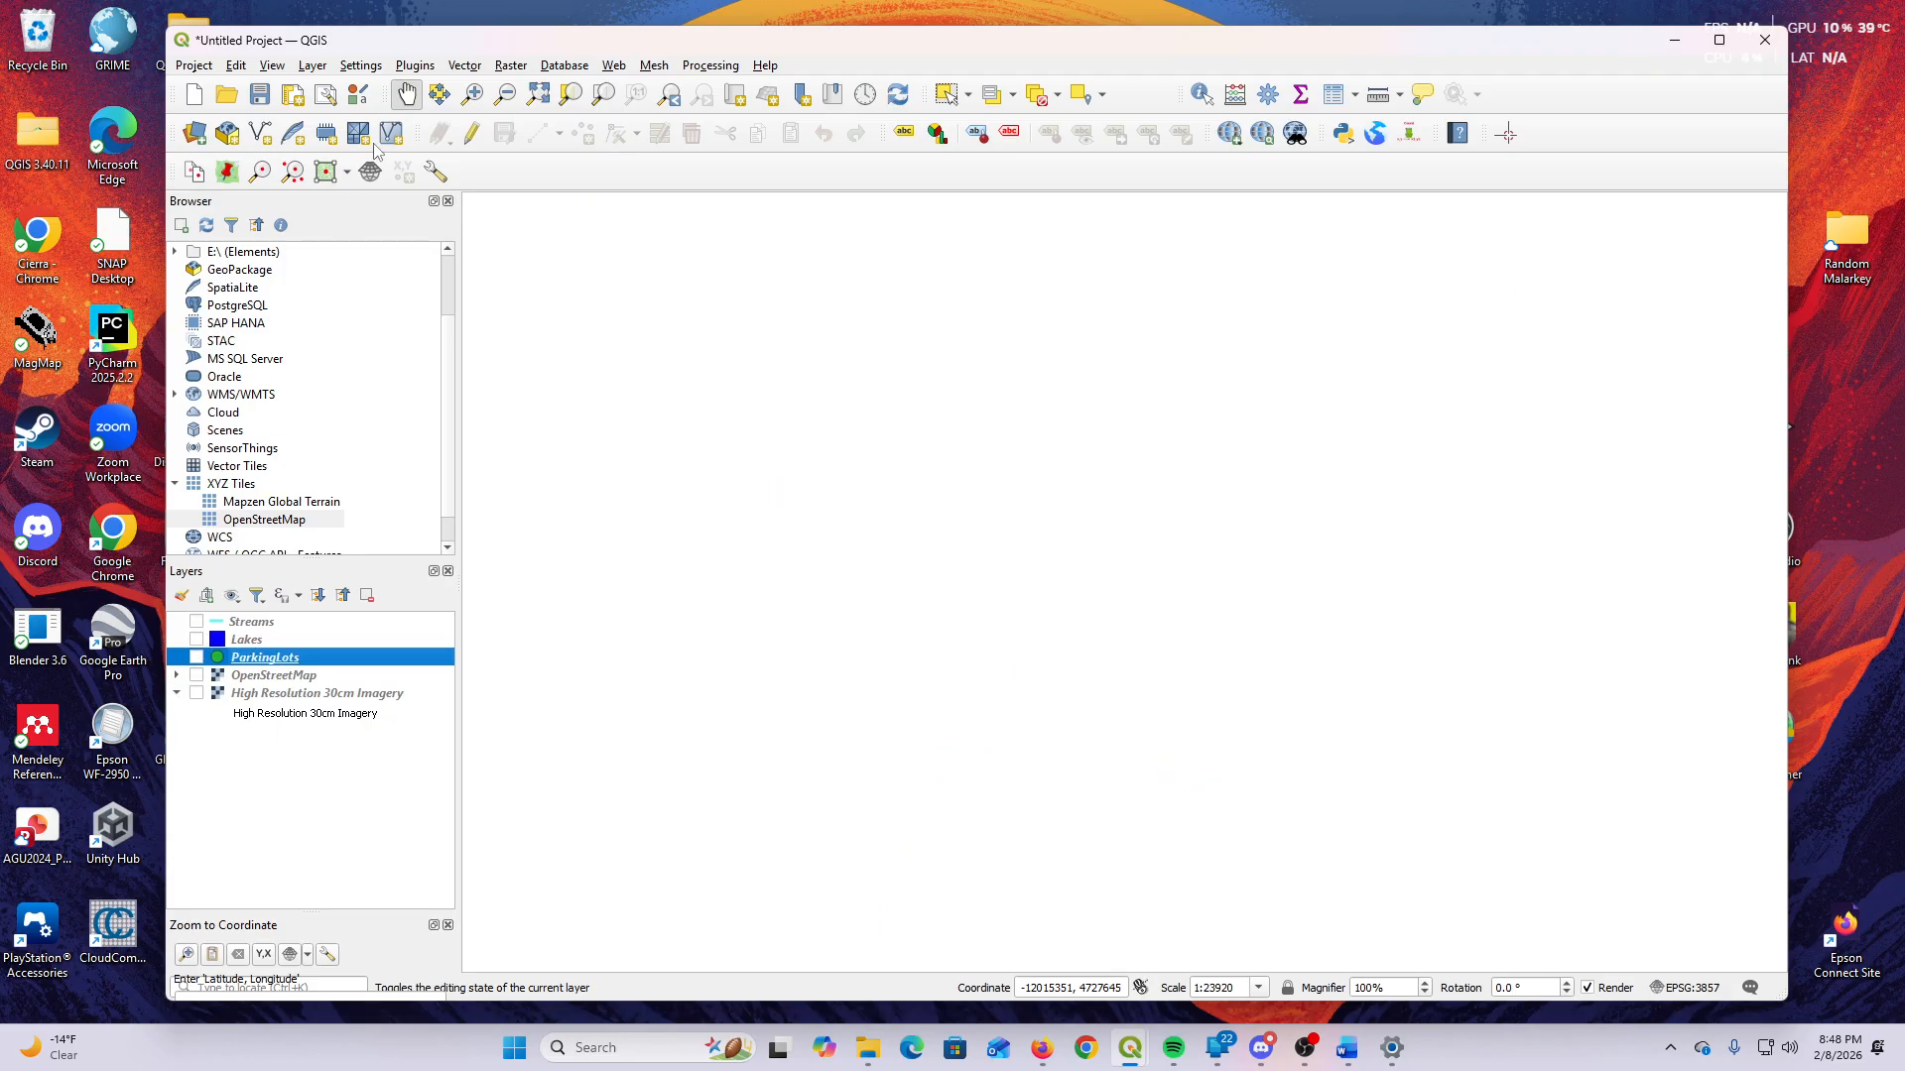
pyautogui.click(314, 65)
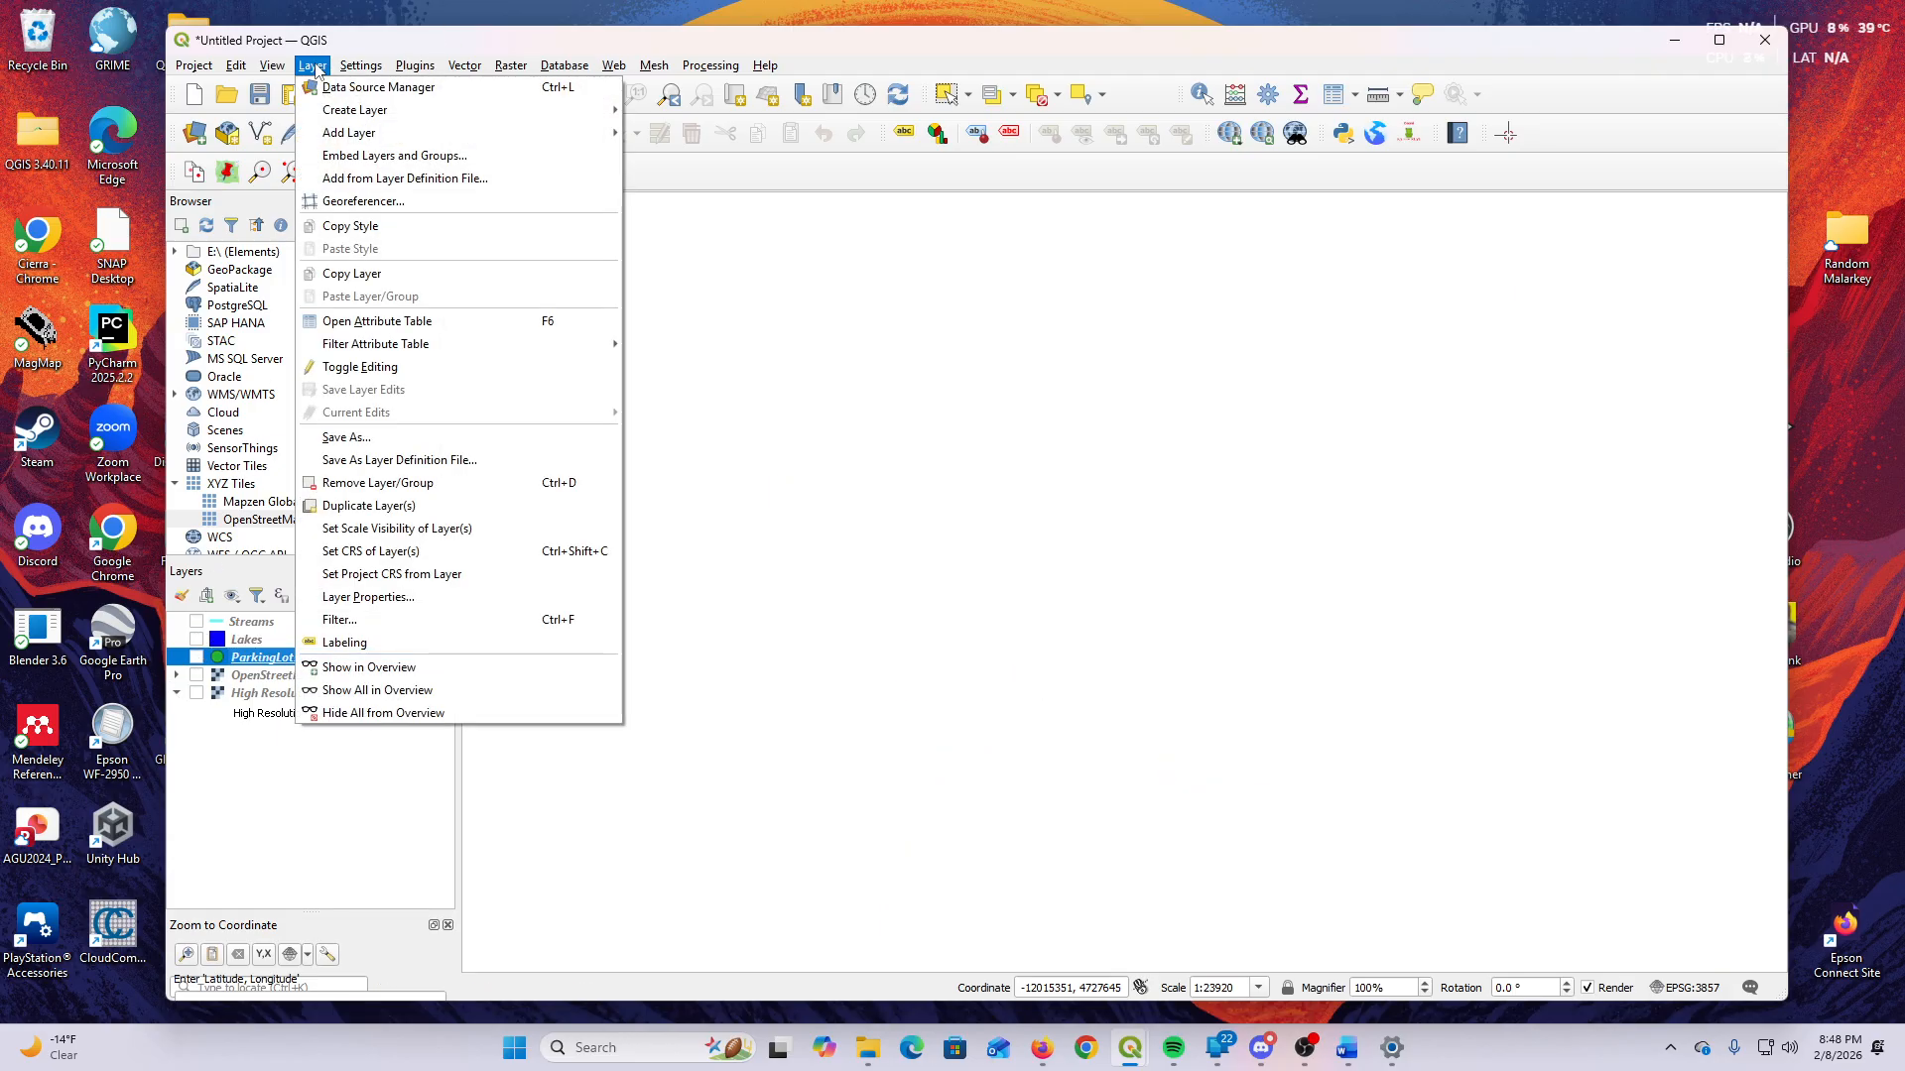
pyautogui.moveTo(406, 139)
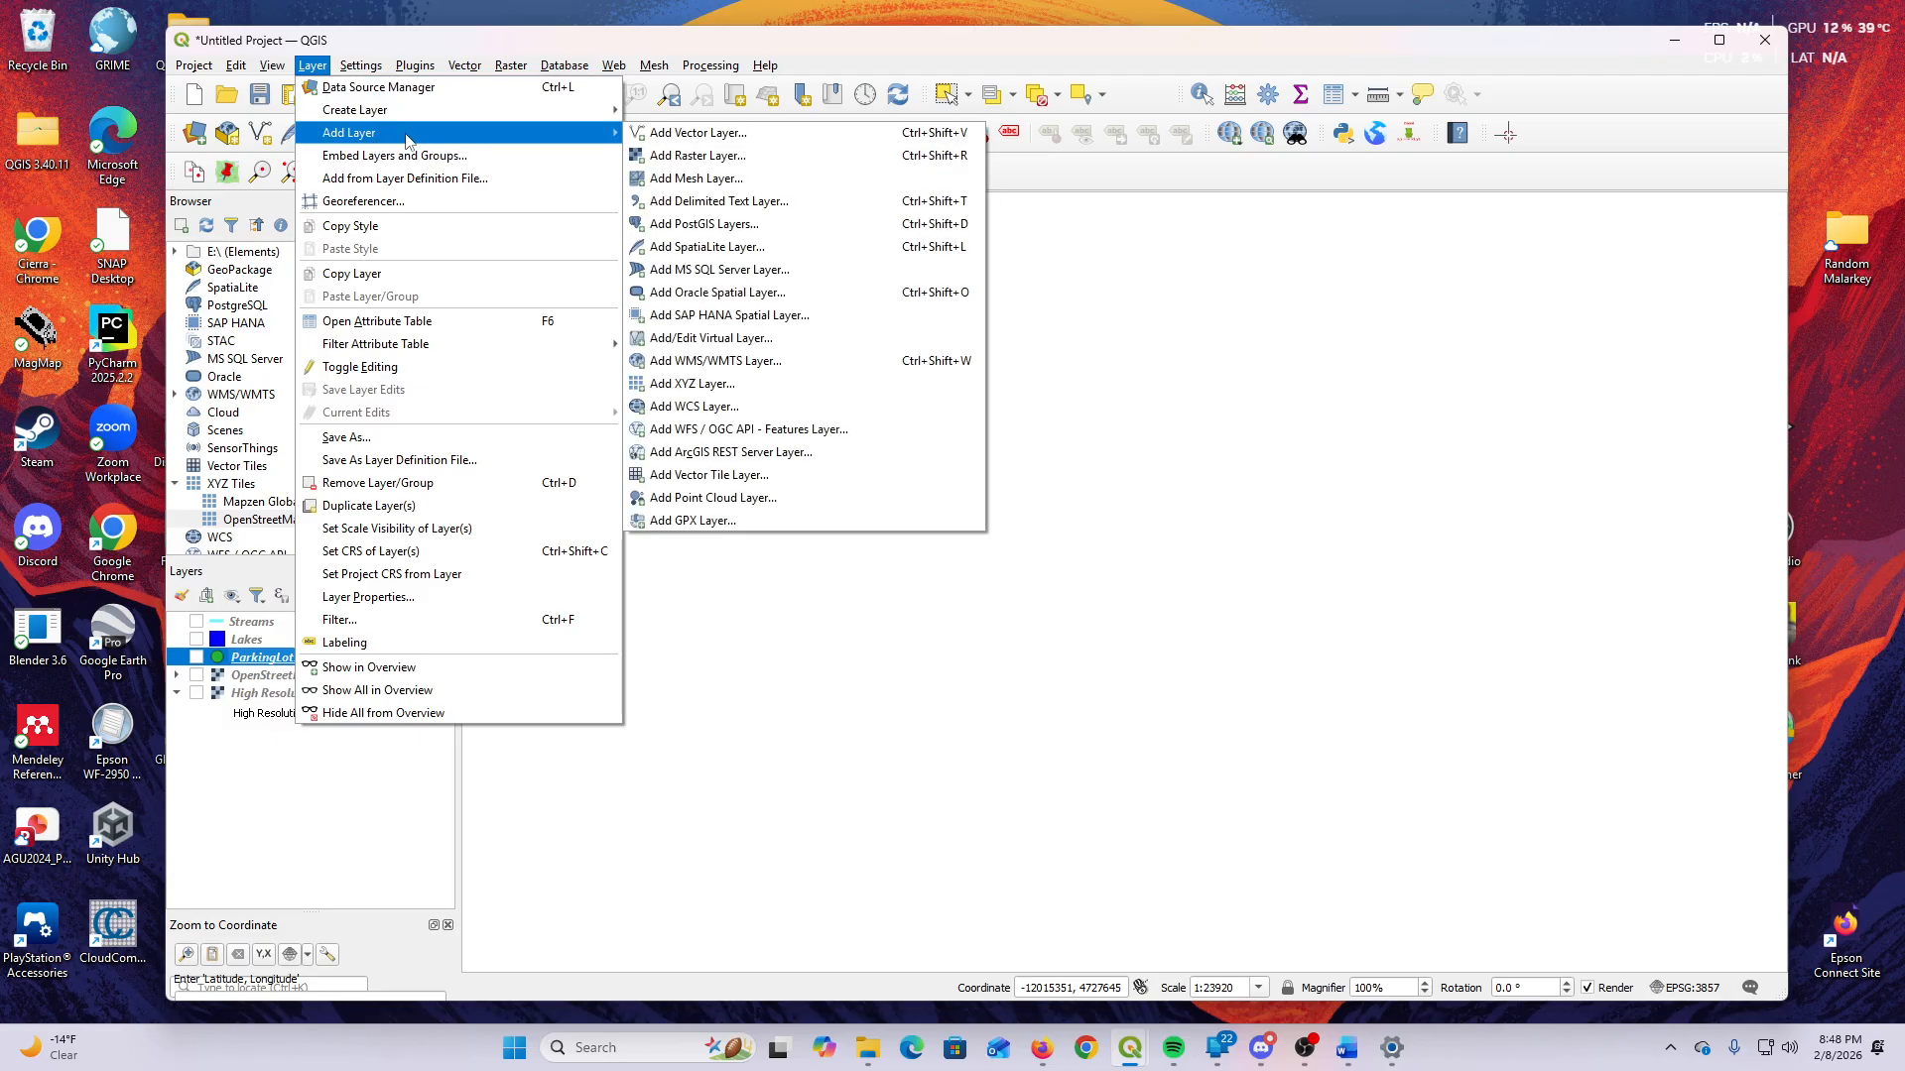
pyautogui.click(778, 200)
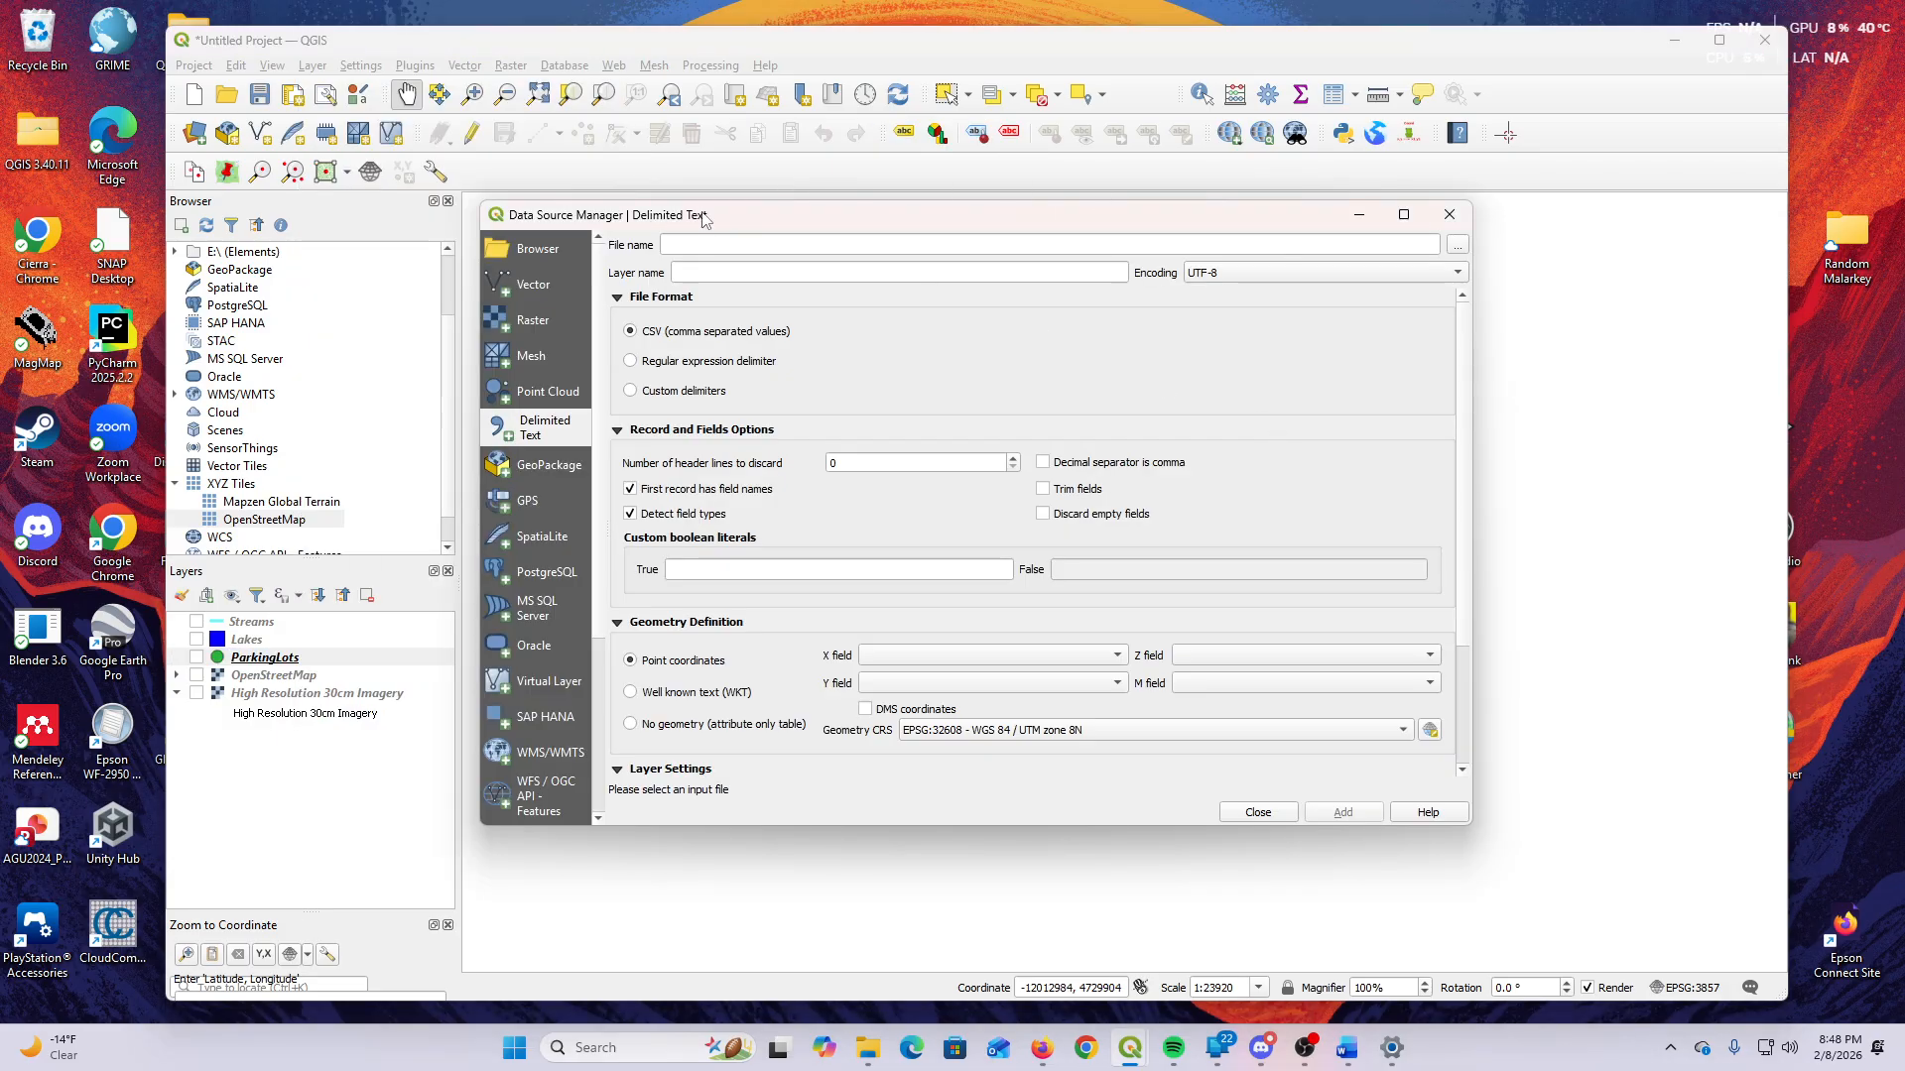
pyautogui.moveTo(711, 214); pyautogui.dragTo(829, 234)
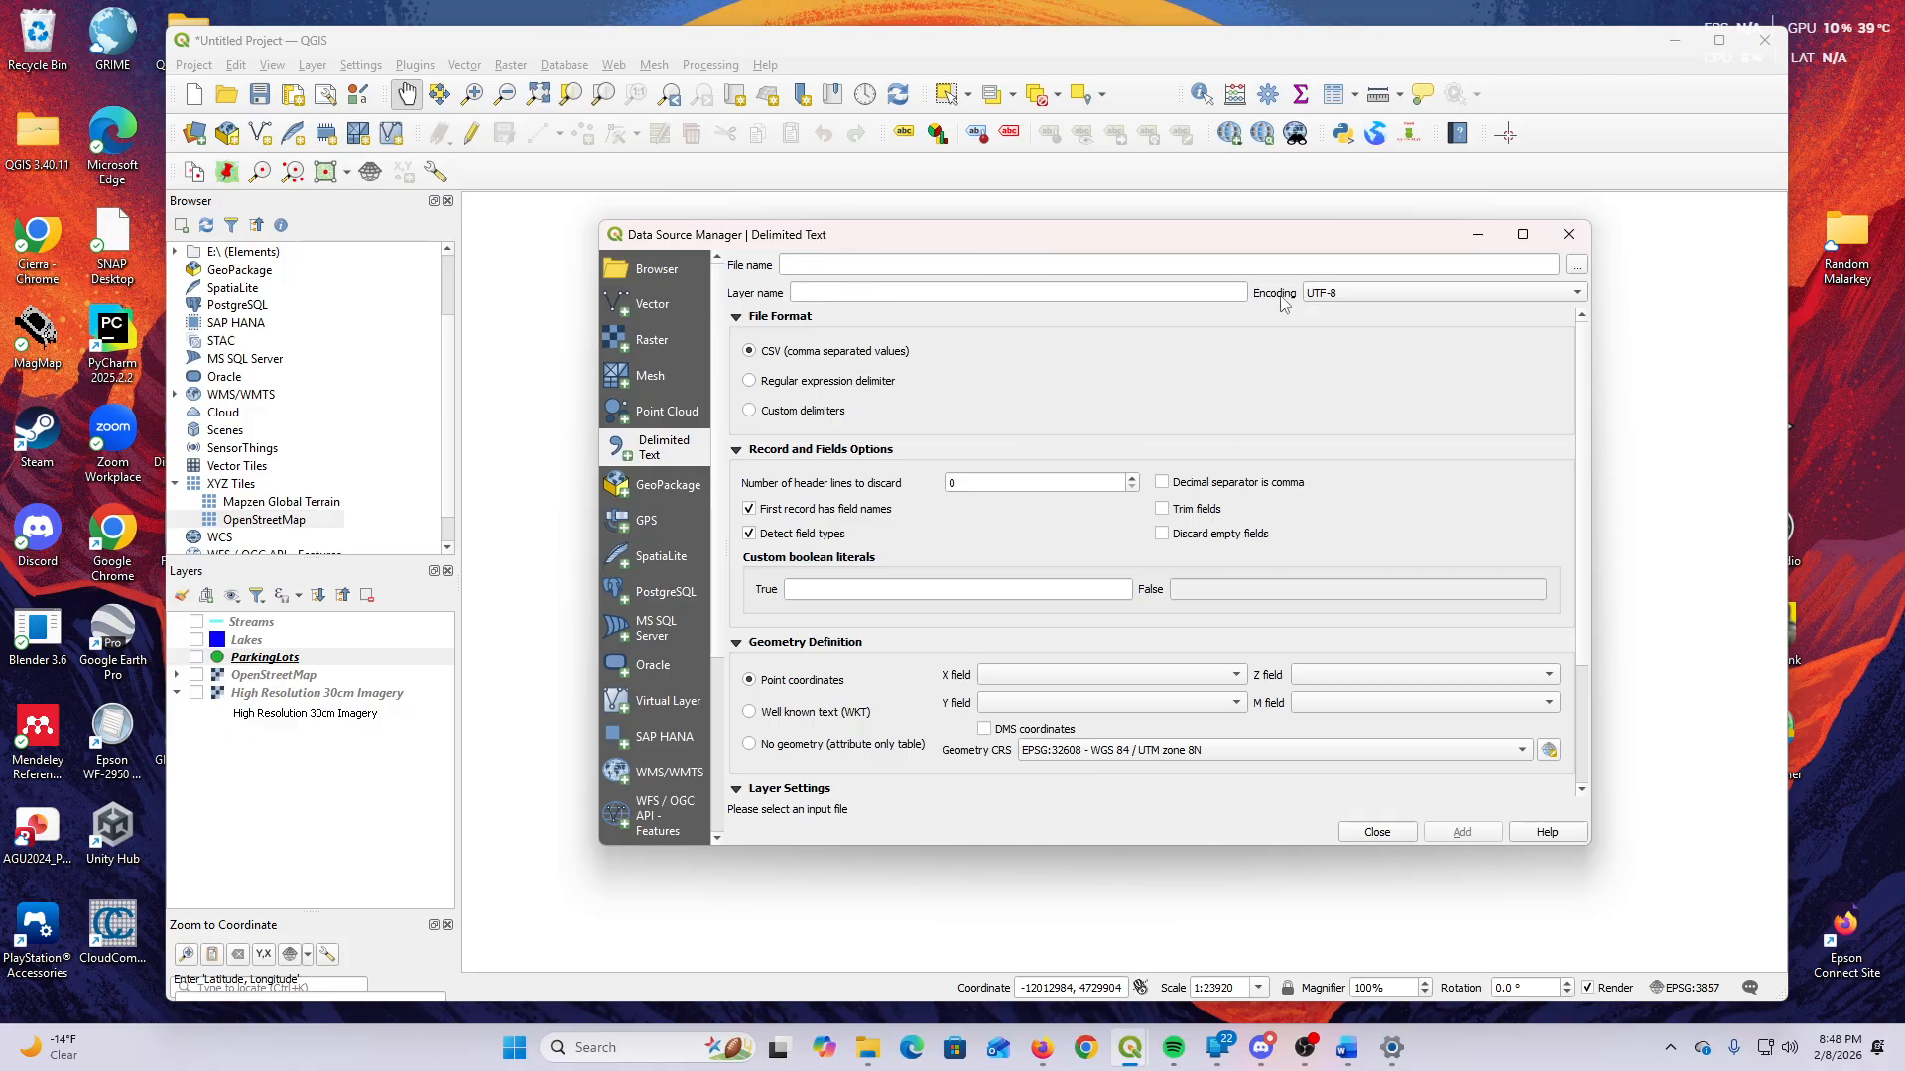
pyautogui.click(1576, 265)
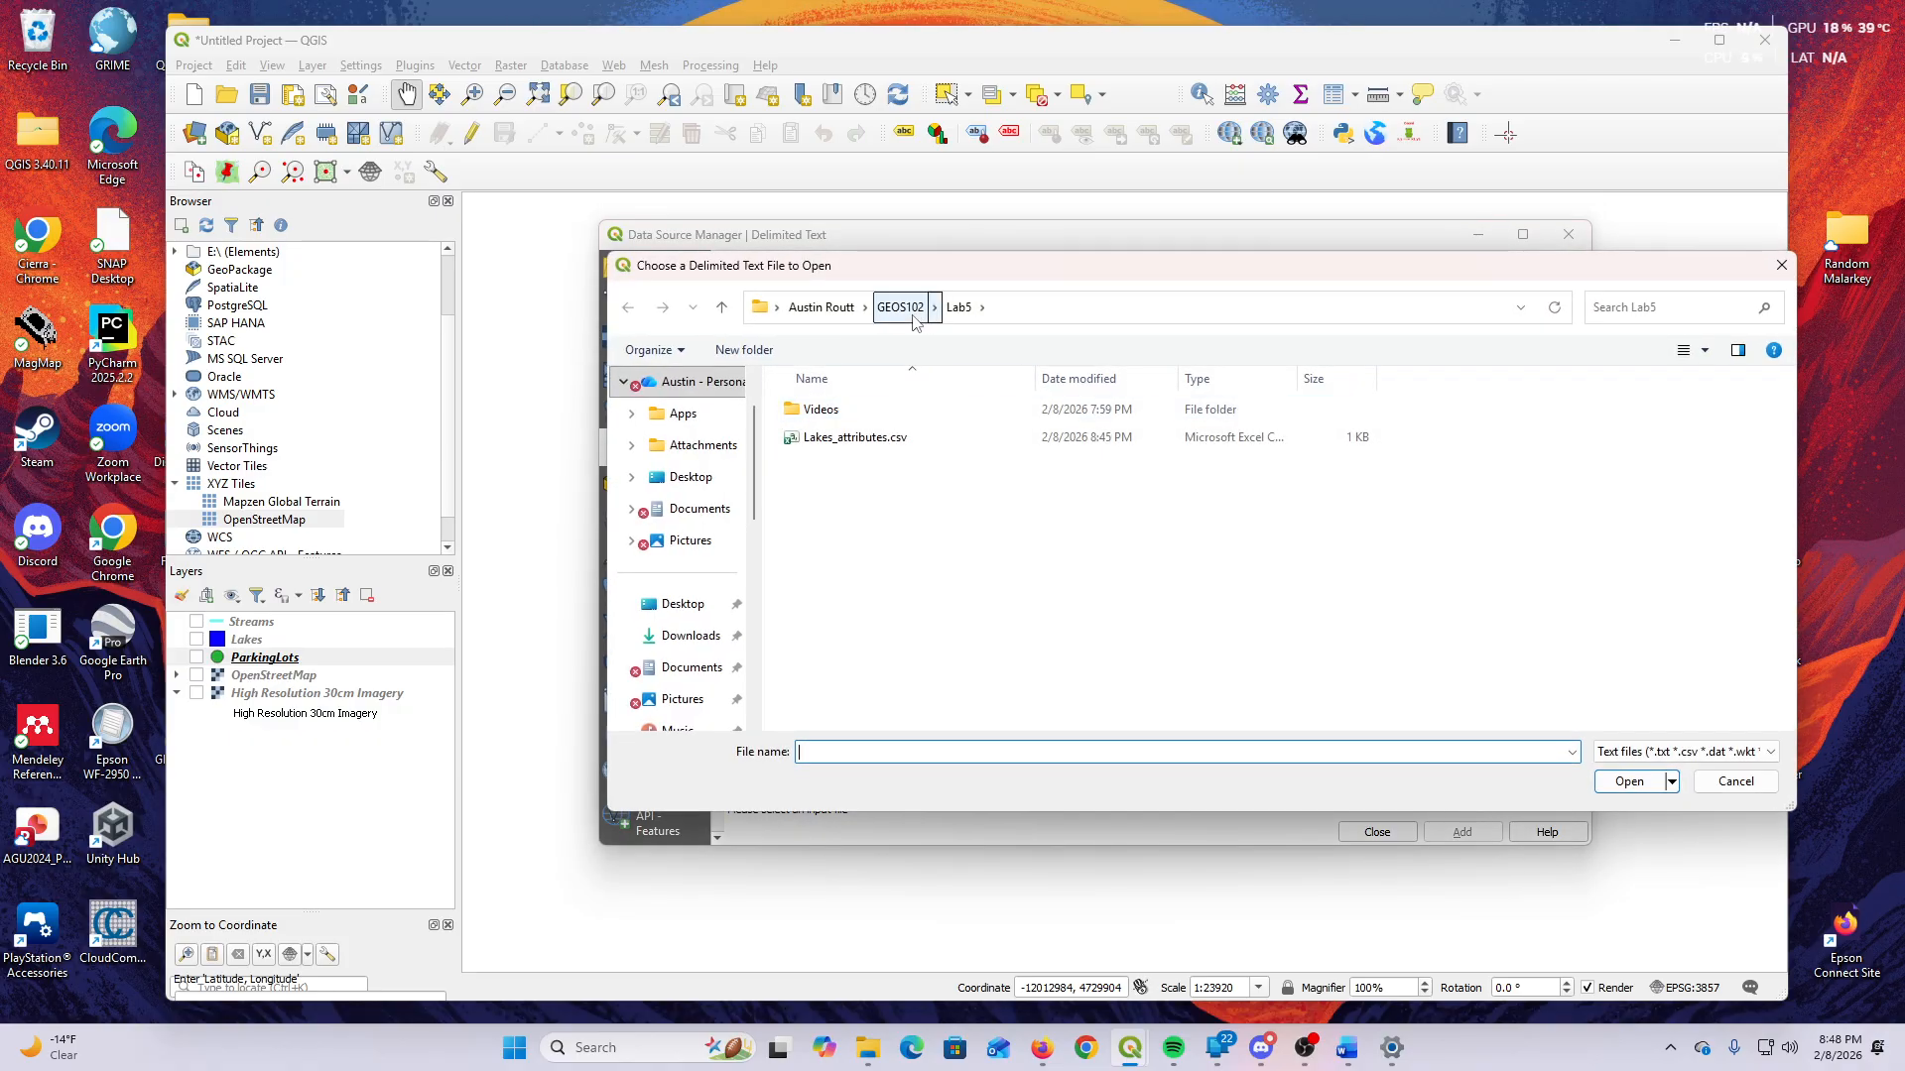
pyautogui.click(1735, 781)
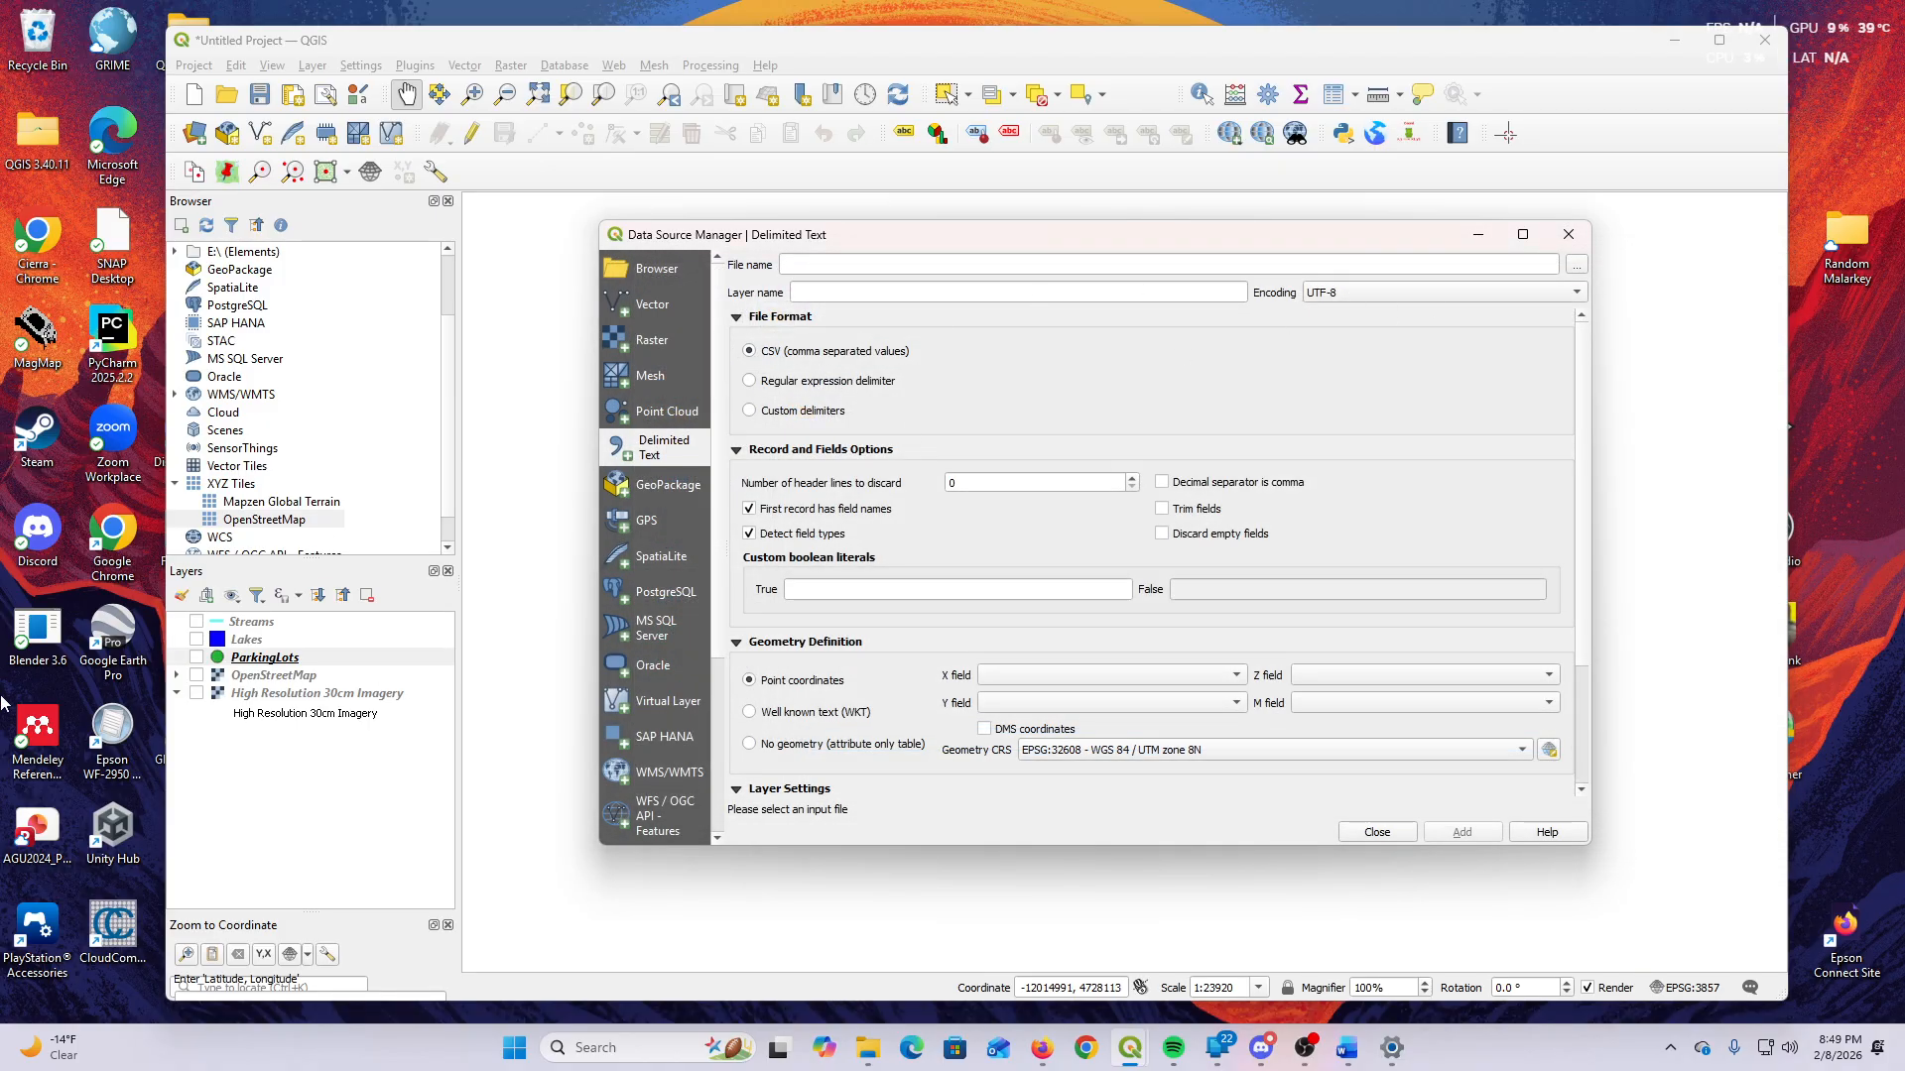
pyautogui.click(1394, 836)
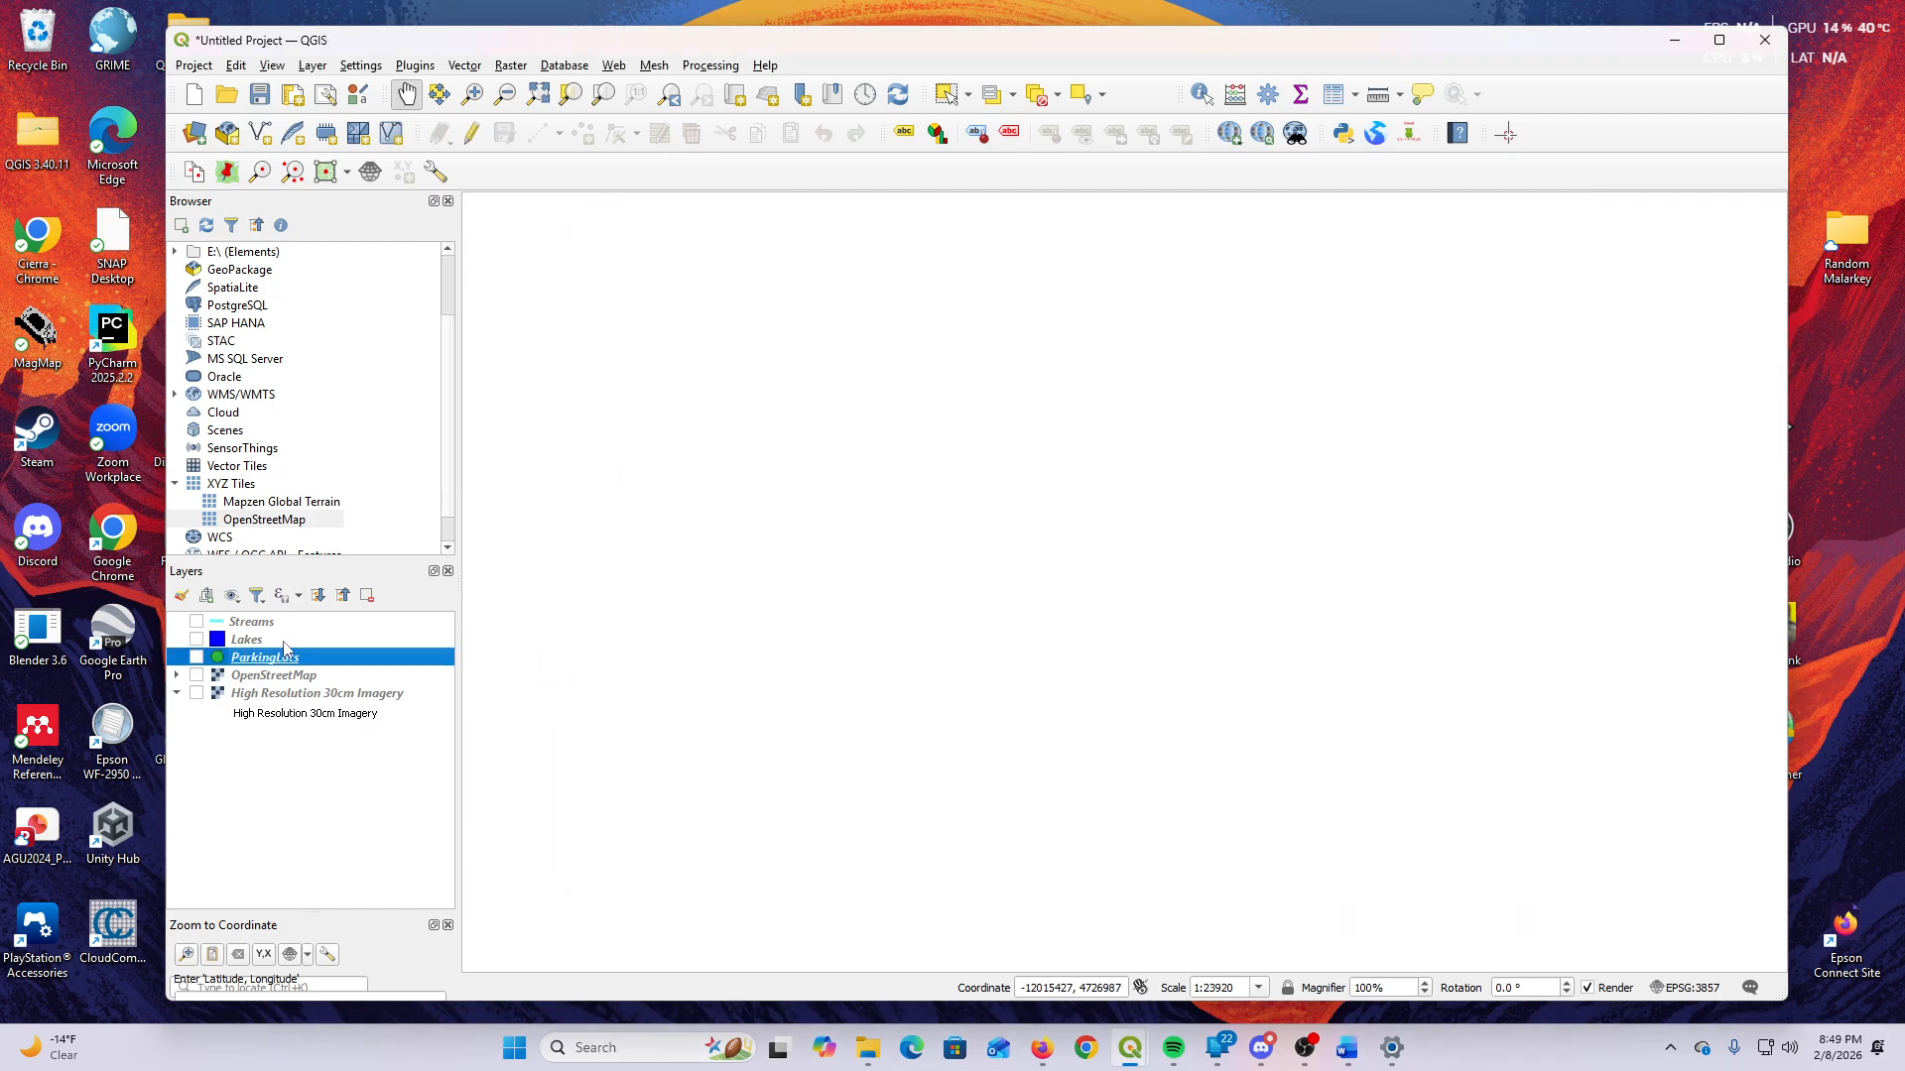
# Start exporting the Lakes layer as CSV, with Lakes_attributes.csv in the Lab5 folder as the output file.
pyautogui.rightClick(285, 643)
pyautogui.moveTo(327, 558)
pyautogui.click(645, 569)
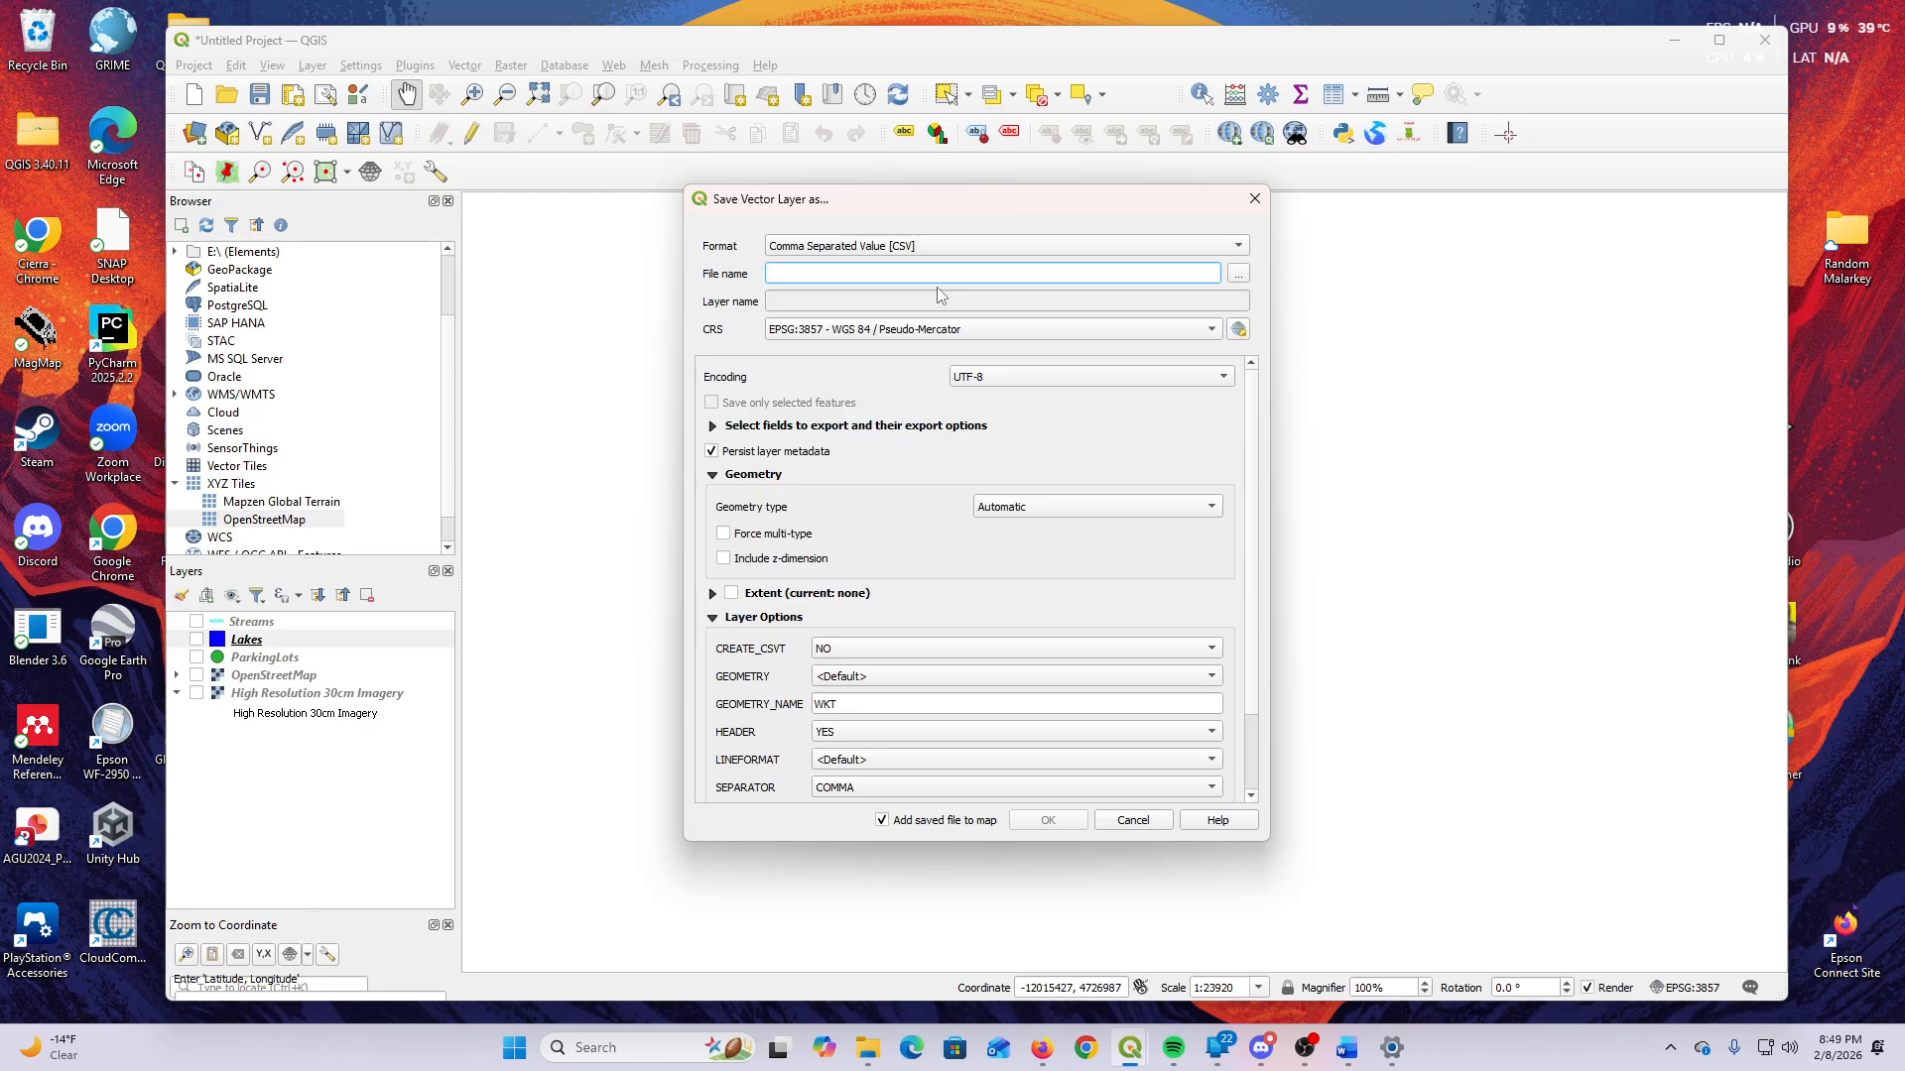
pyautogui.click(1238, 273)
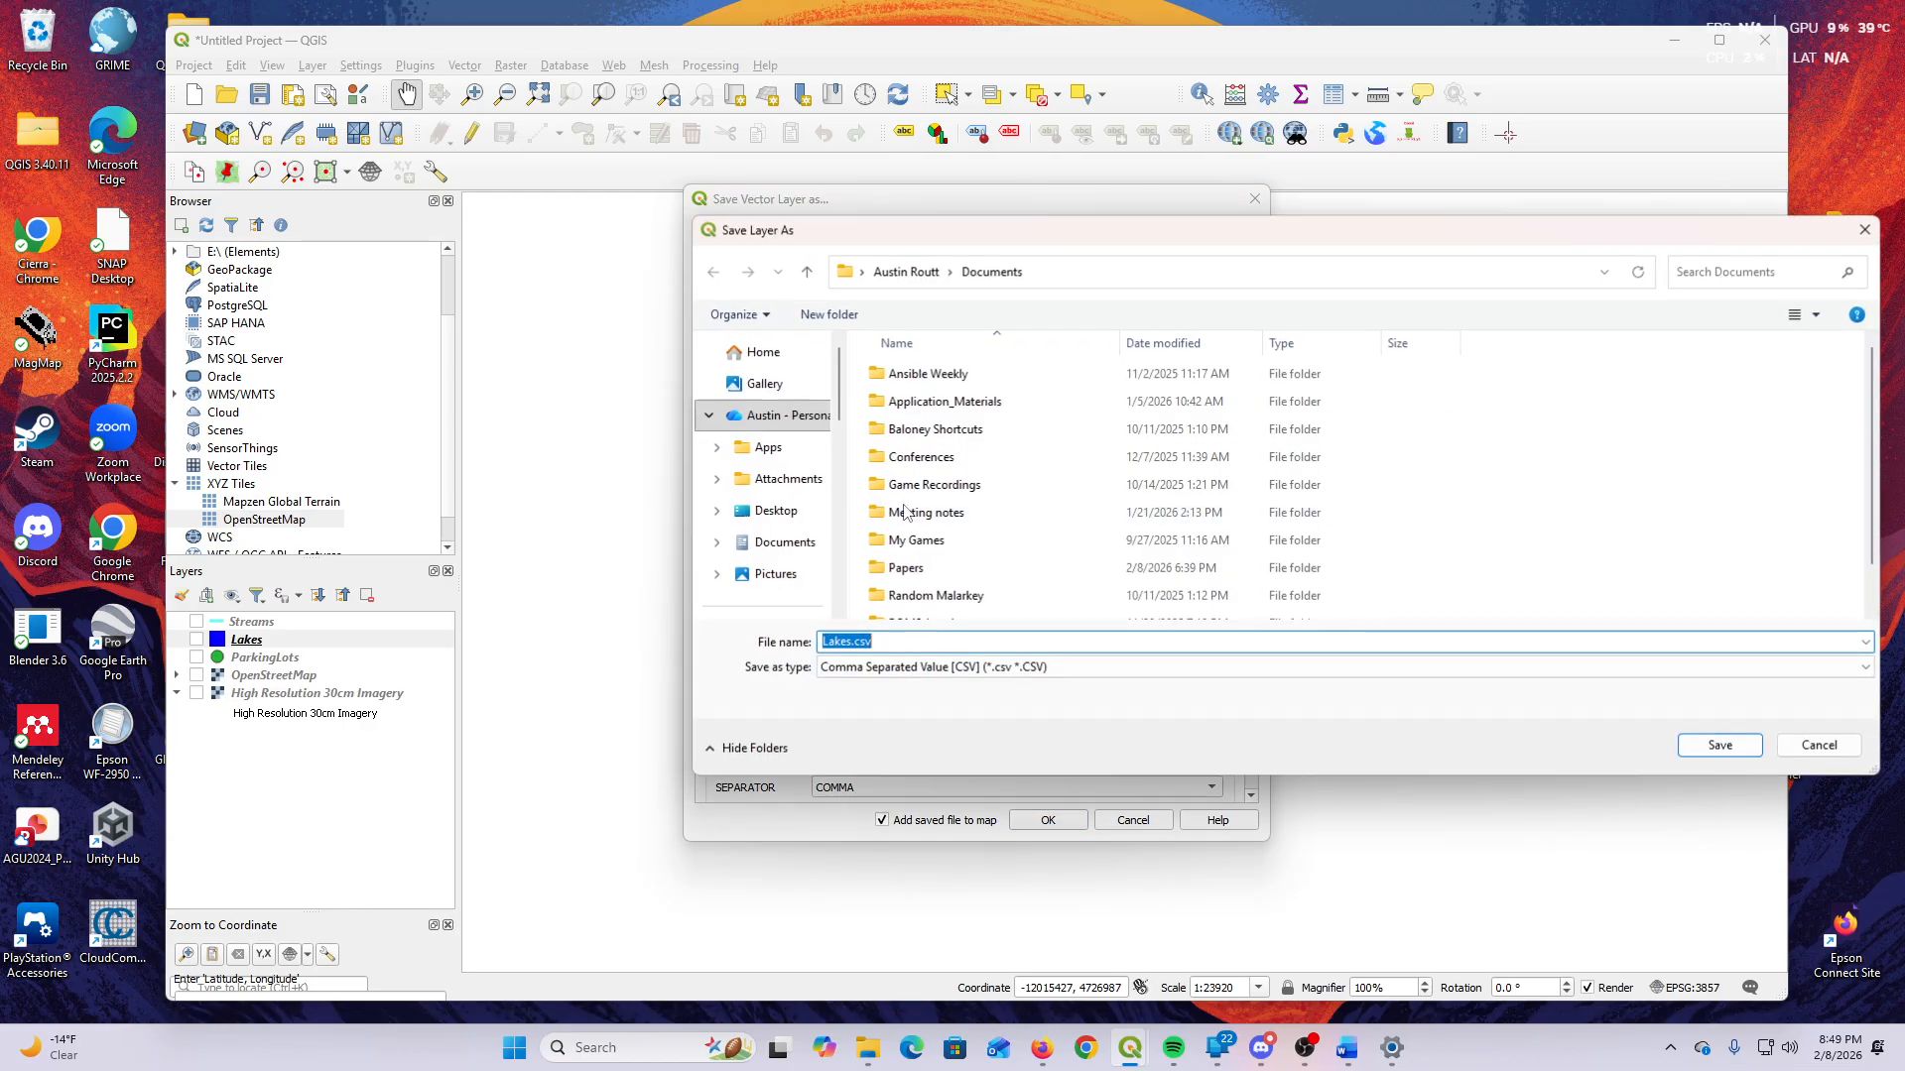
pyautogui.click(895, 643)
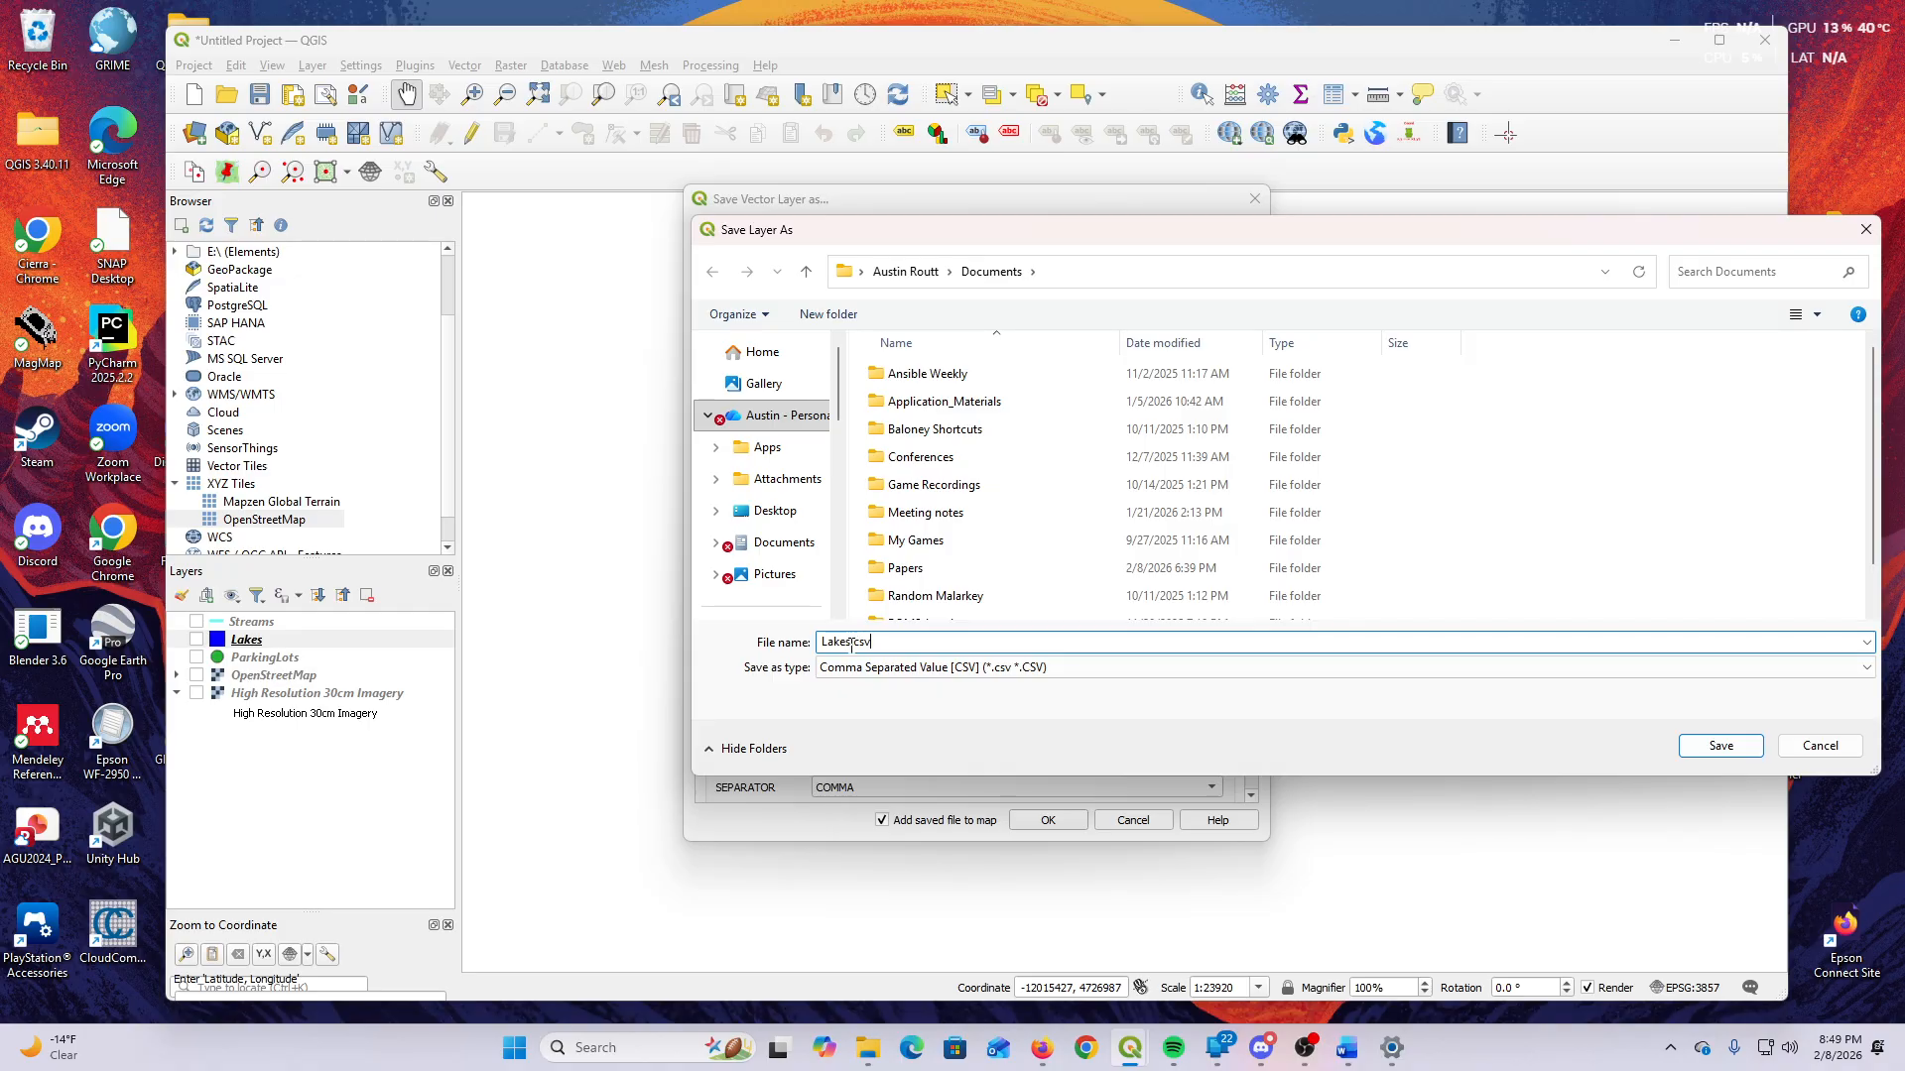
pyautogui.click(850, 643)
pyautogui.write('_attribut')
pyautogui.scroll(-10, 781, 408)
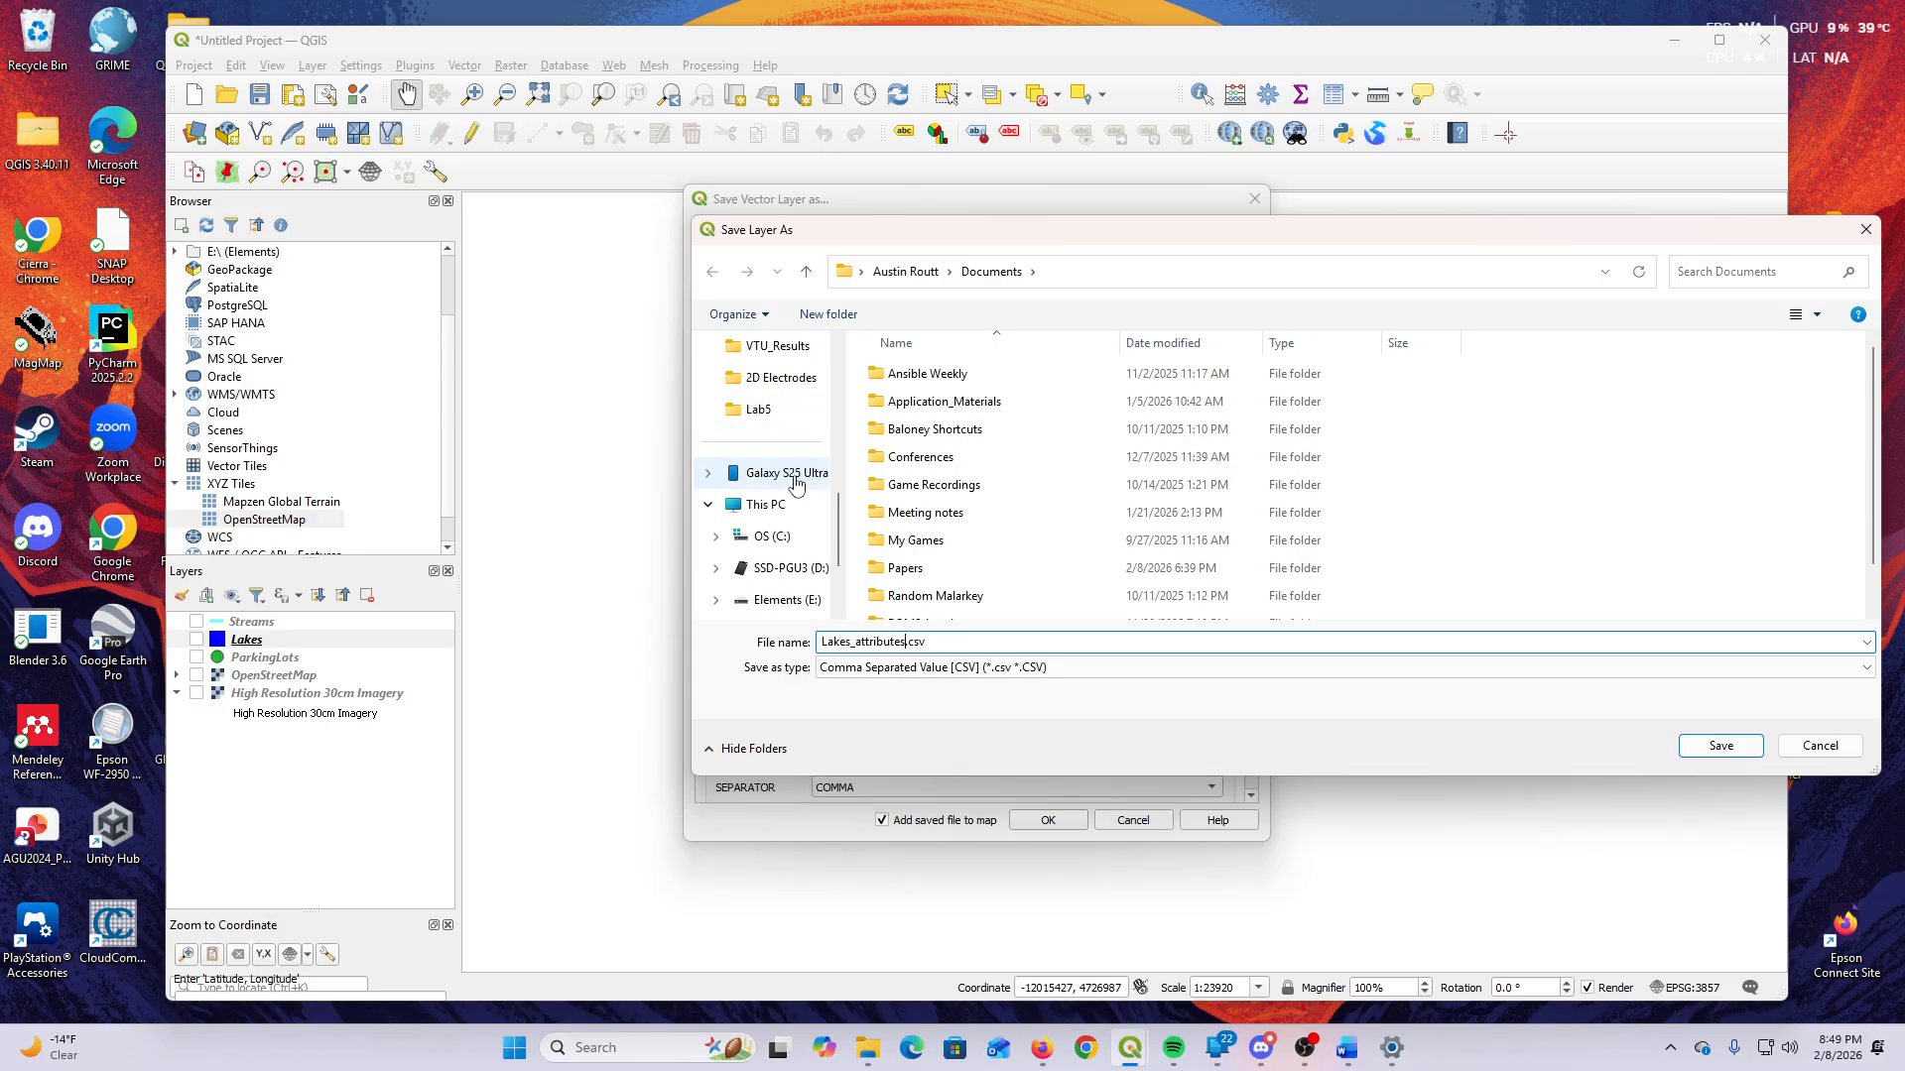
pyautogui.click(780, 407)
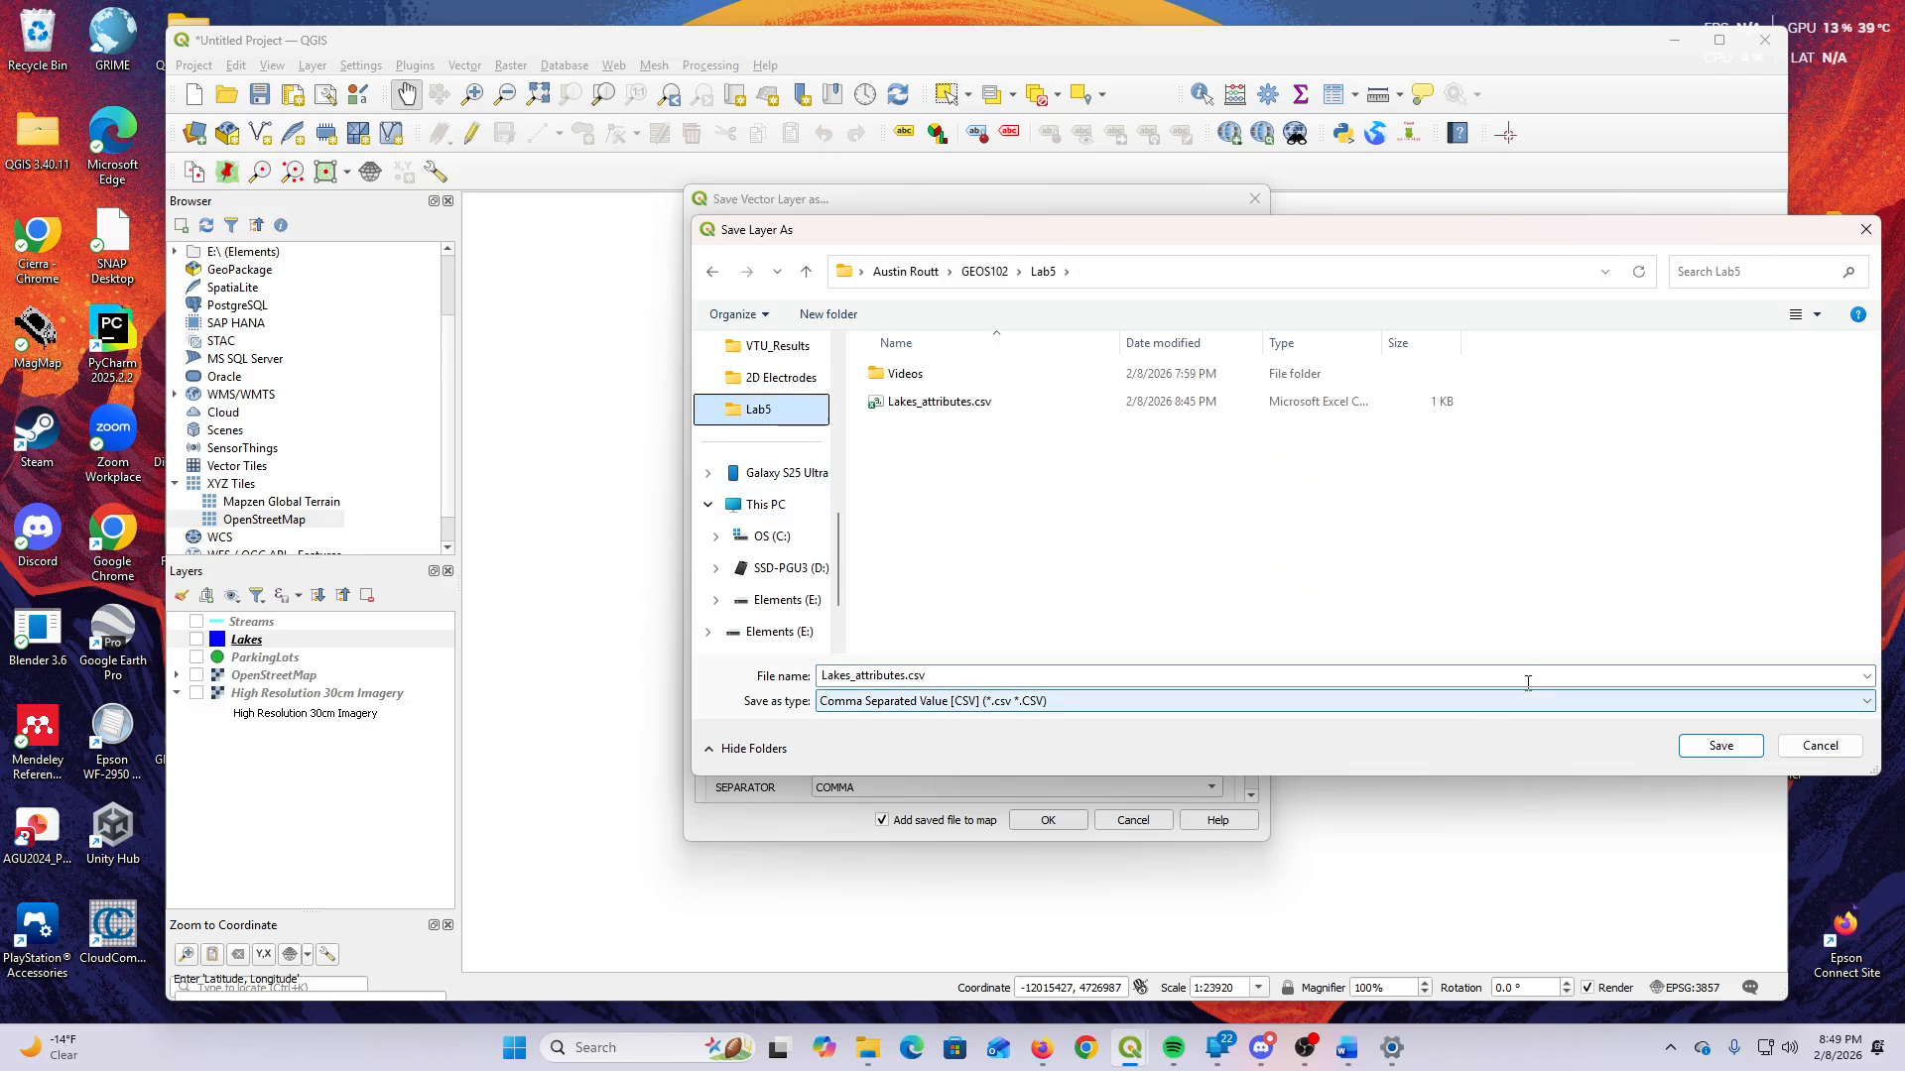
pyautogui.click(1719, 746)
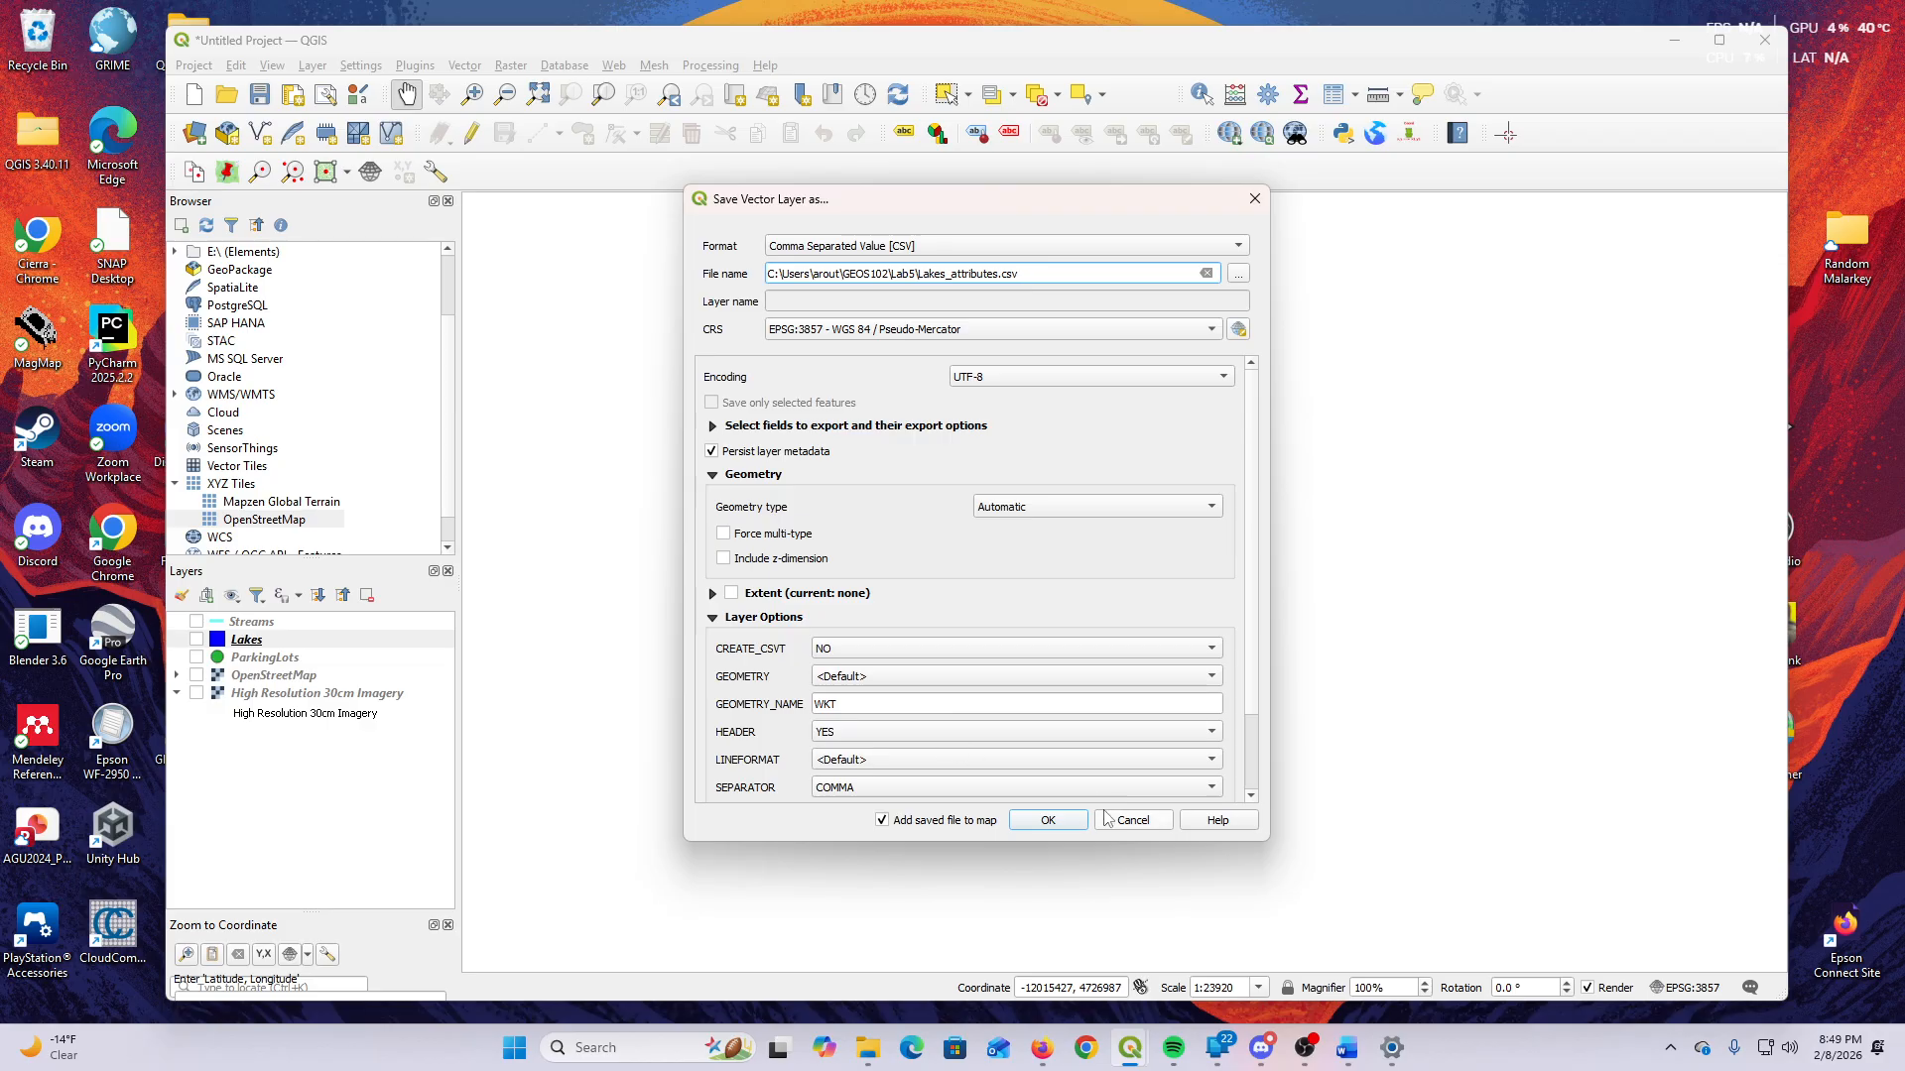
# Turn off adding the saved file to the map and run the export, overwriting the existing file.
pyautogui.click(962, 823)
pyautogui.click(1051, 827)
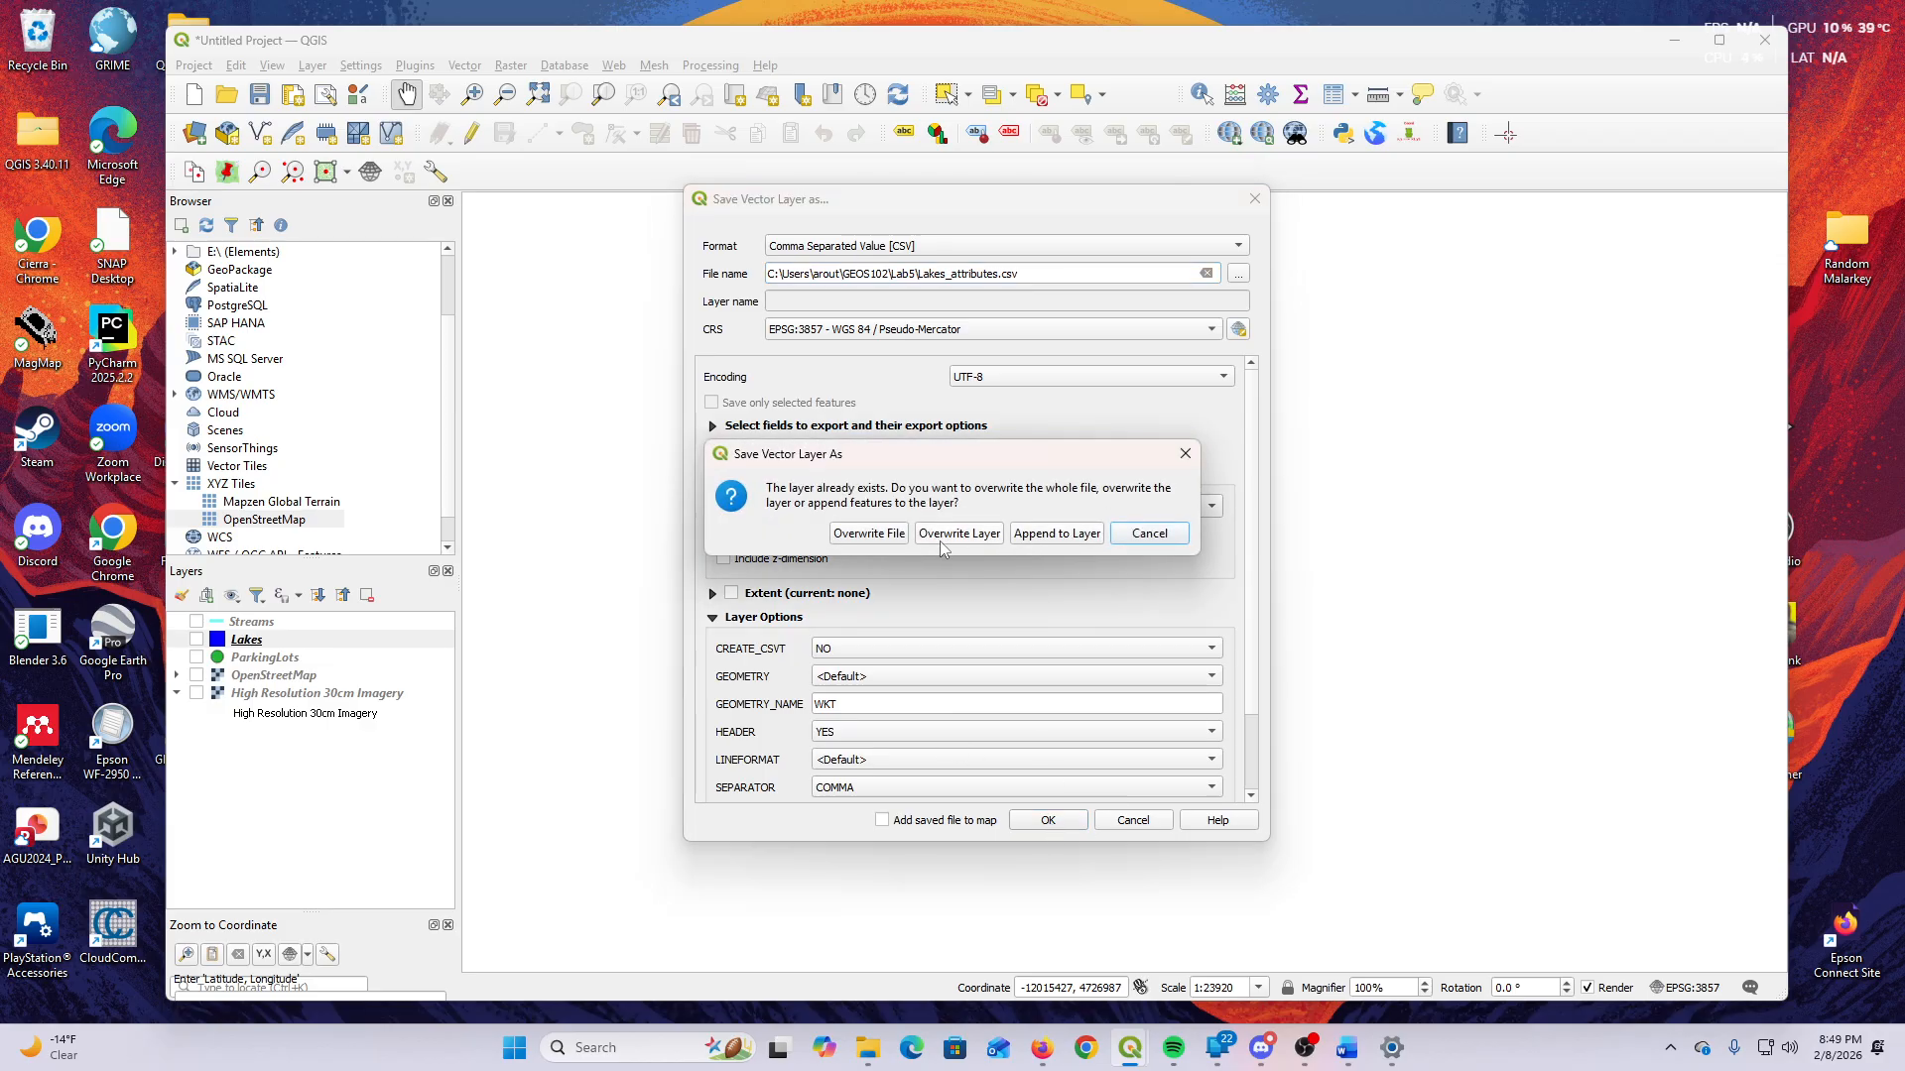
pyautogui.click(888, 536)
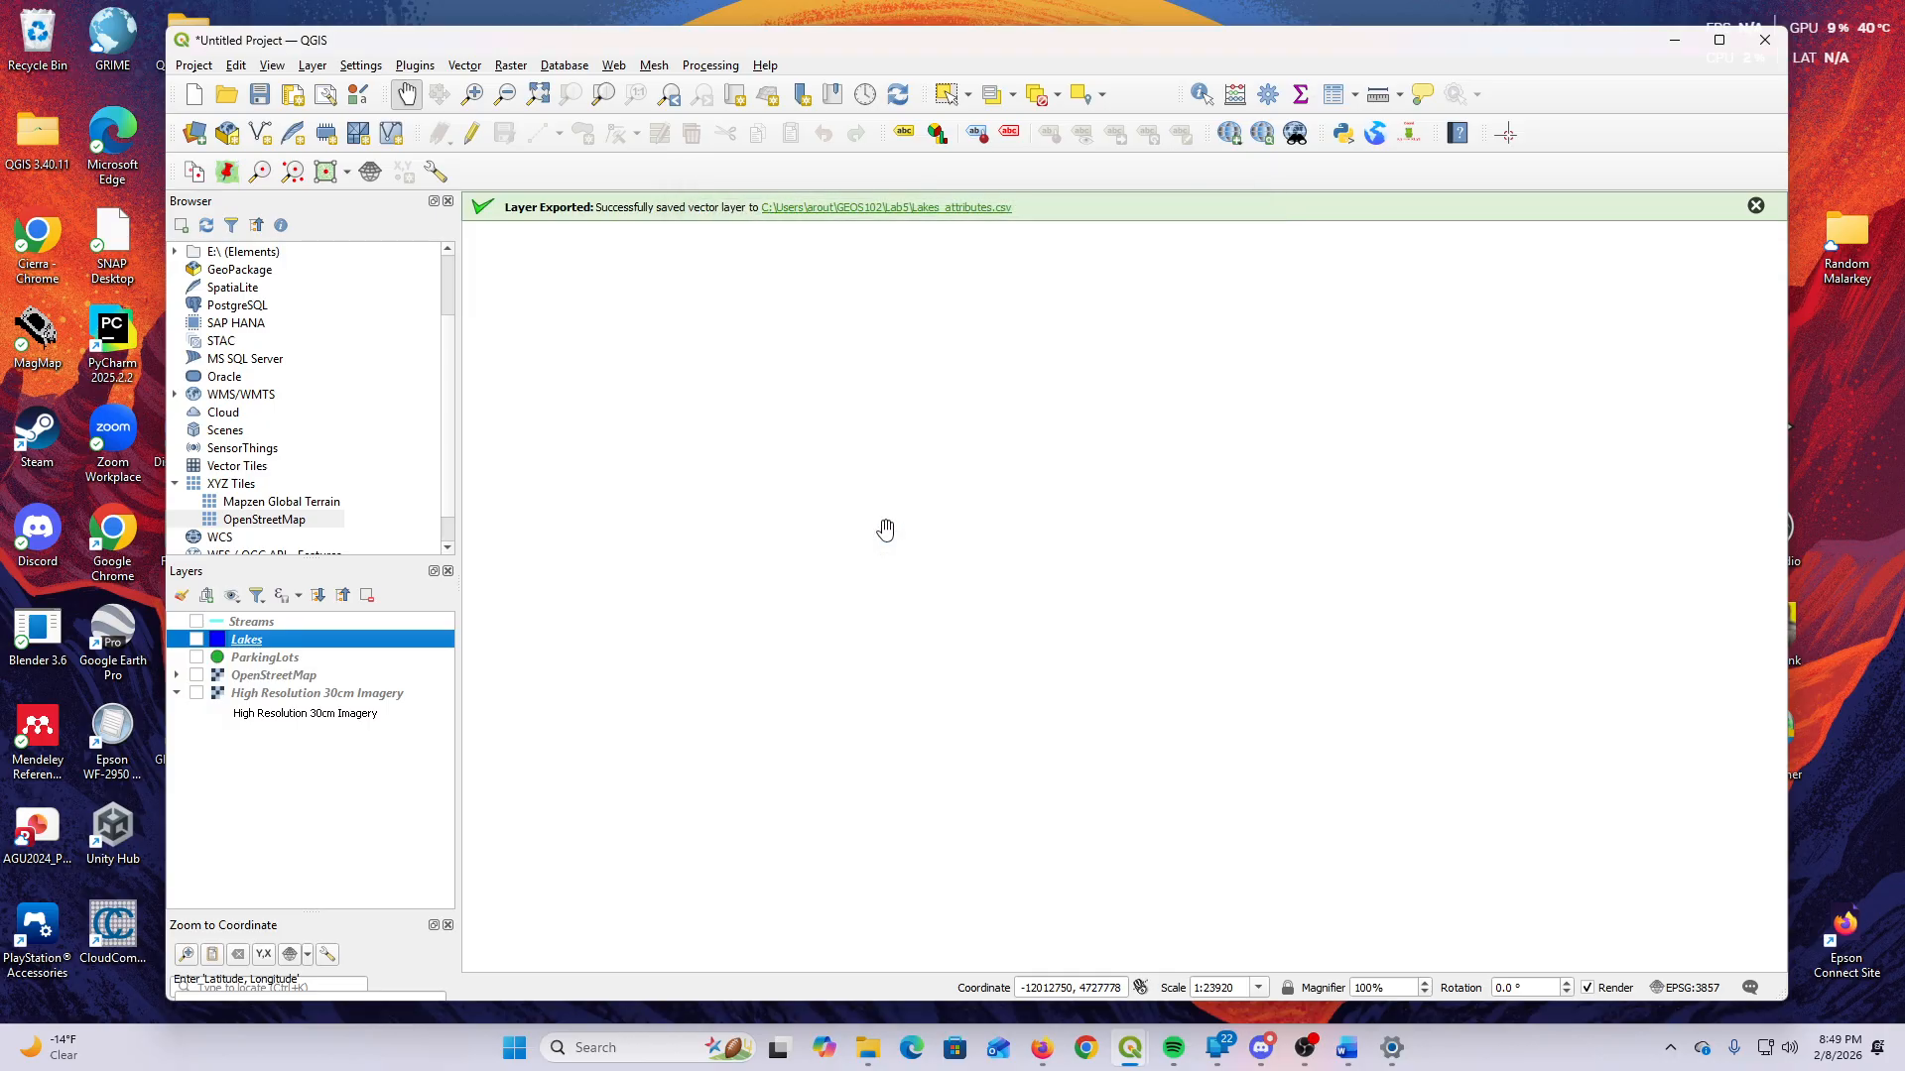
# Add Lakes_attributes.csv from the Lab5 folder as a delimited text point layer using its X and Y fields, and zoom the map to it.
pyautogui.click(311, 67)
pyautogui.moveTo(476, 132)
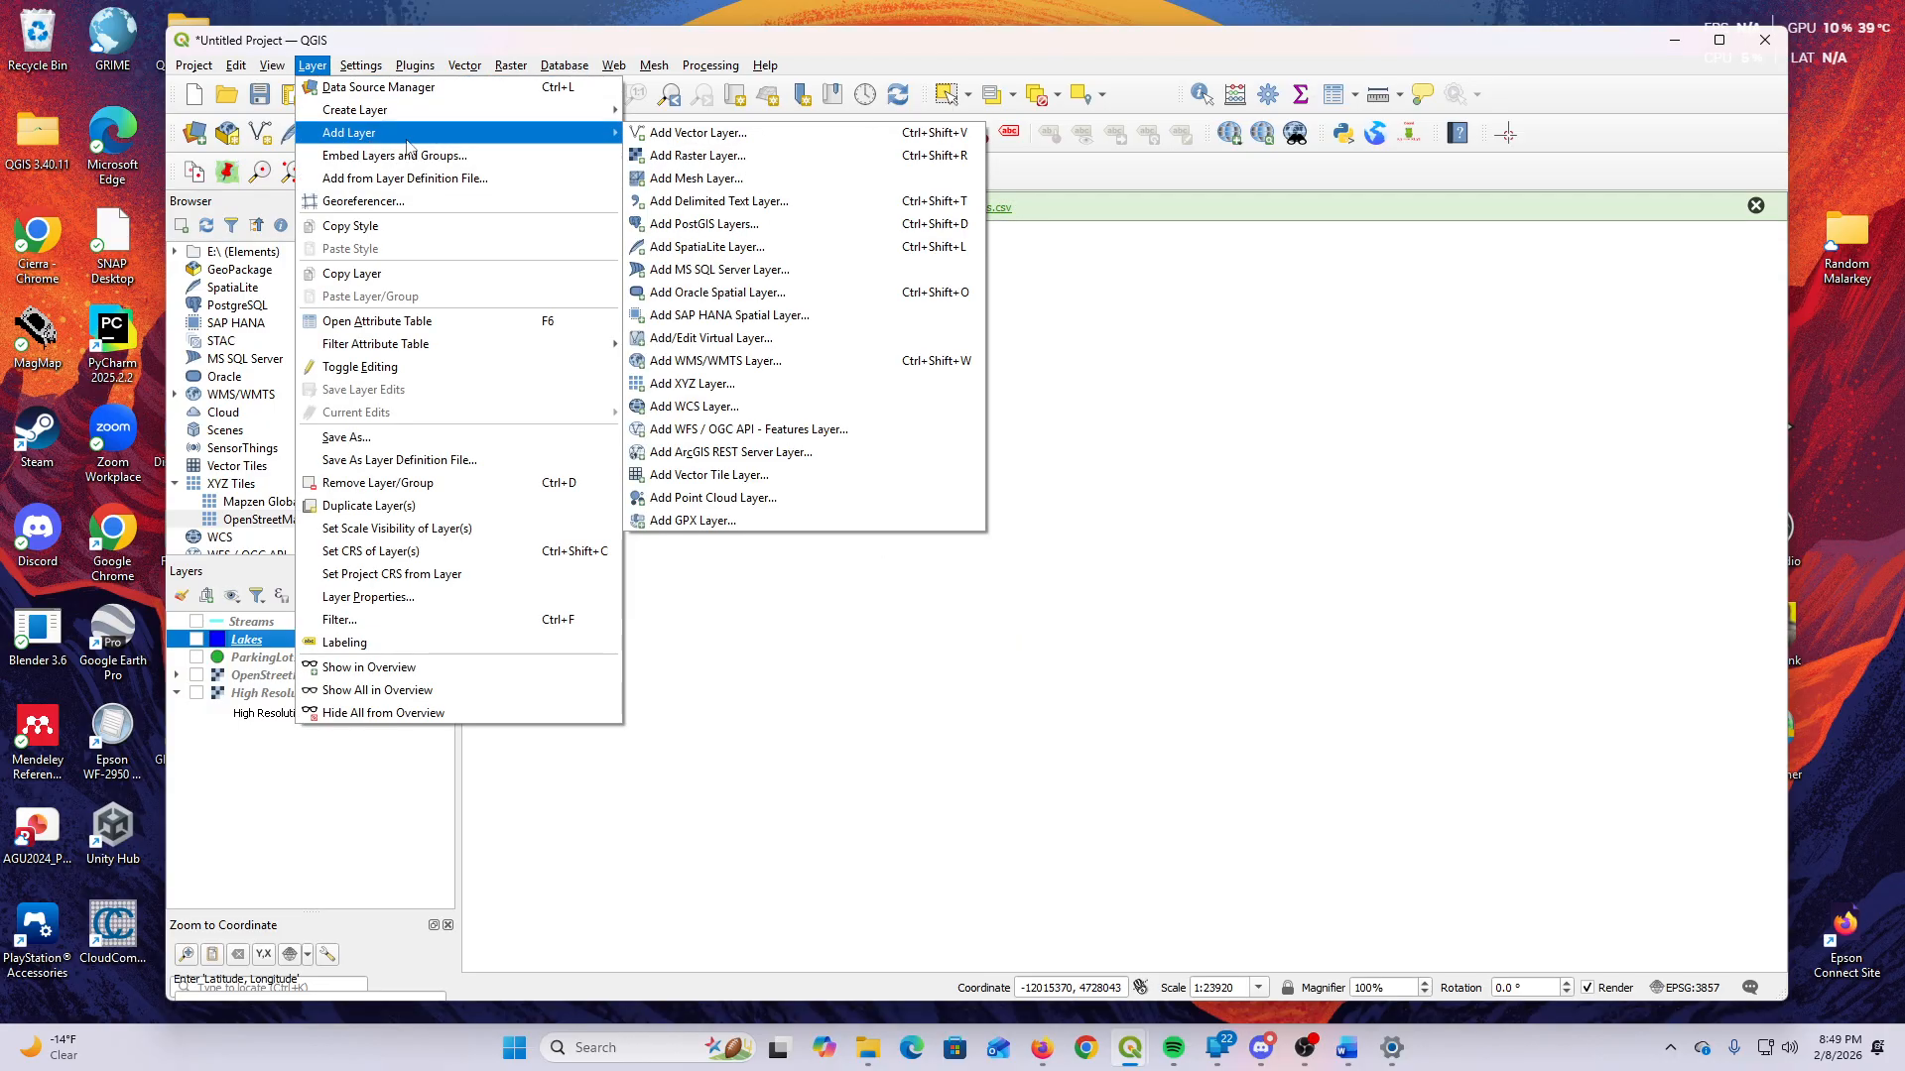
pyautogui.click(796, 203)
pyautogui.click(1456, 244)
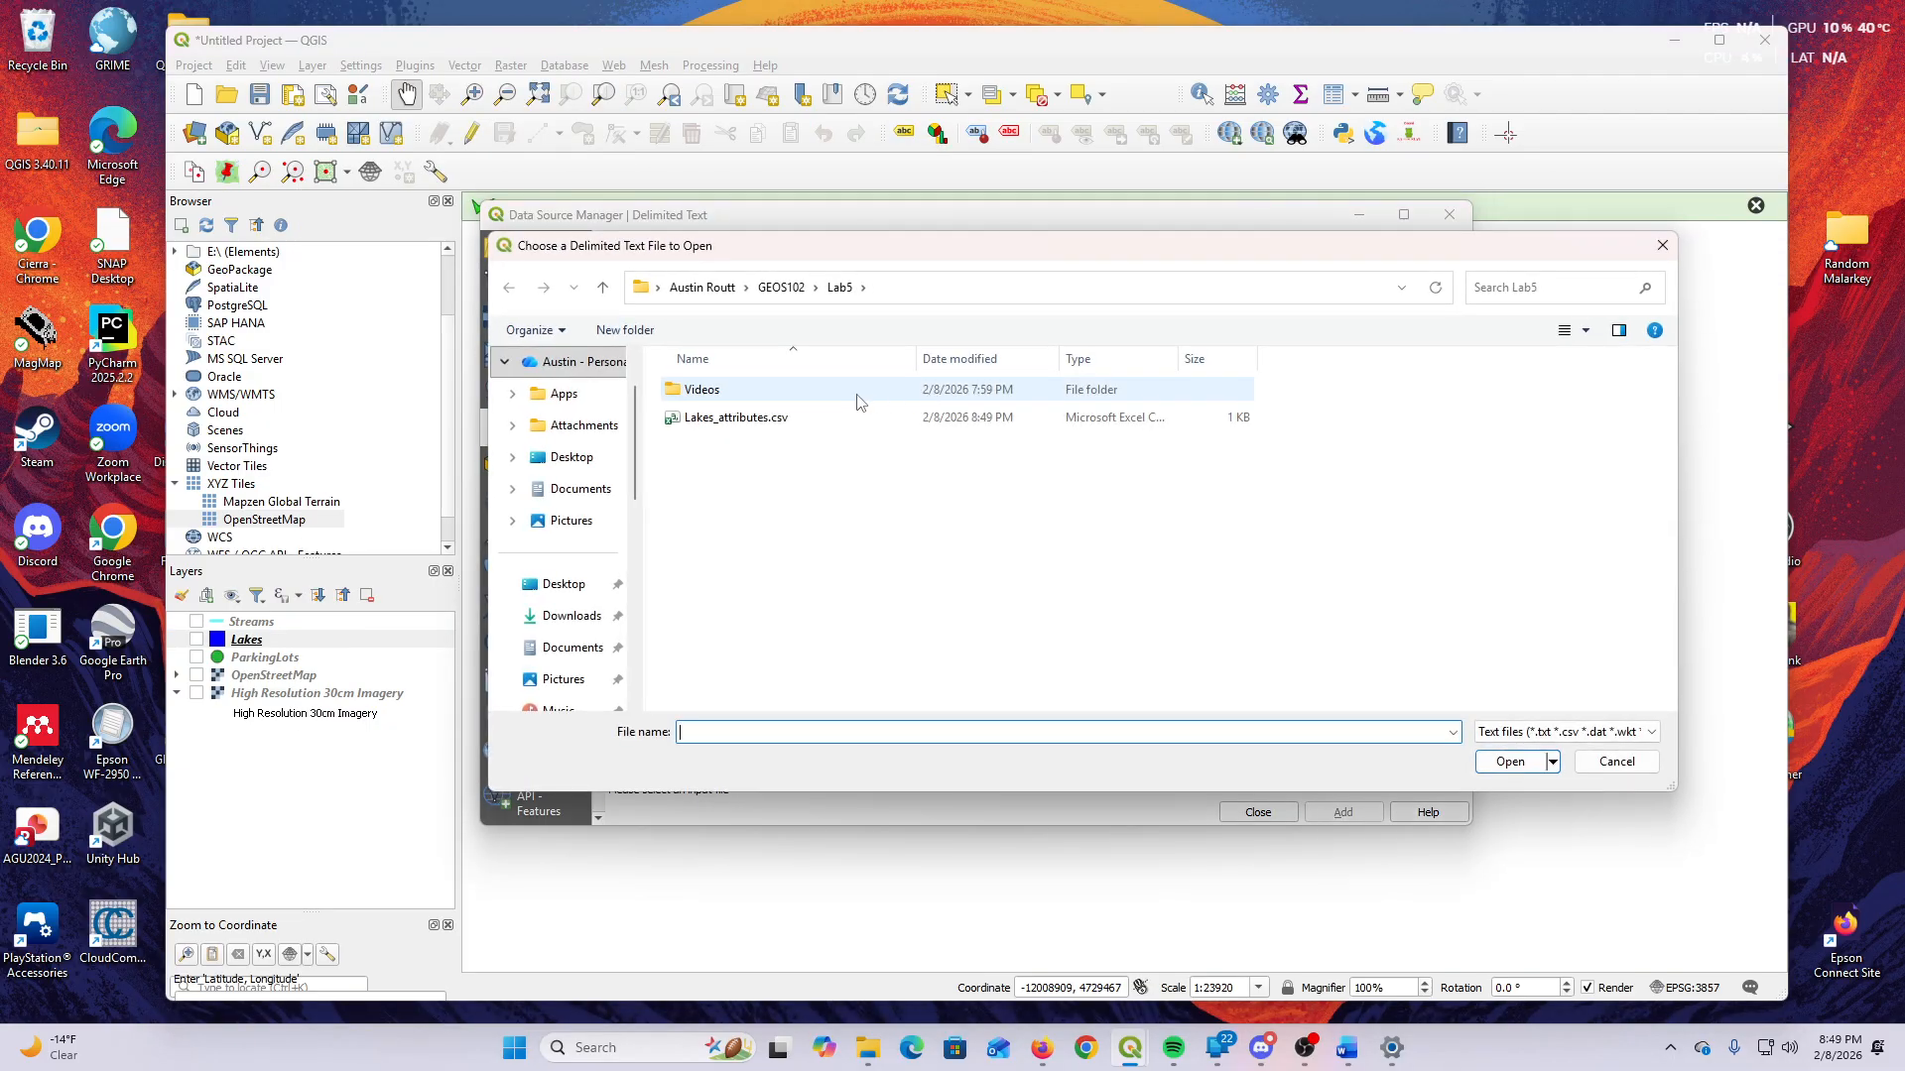
pyautogui.click(851, 415)
pyautogui.doubleClick(851, 417)
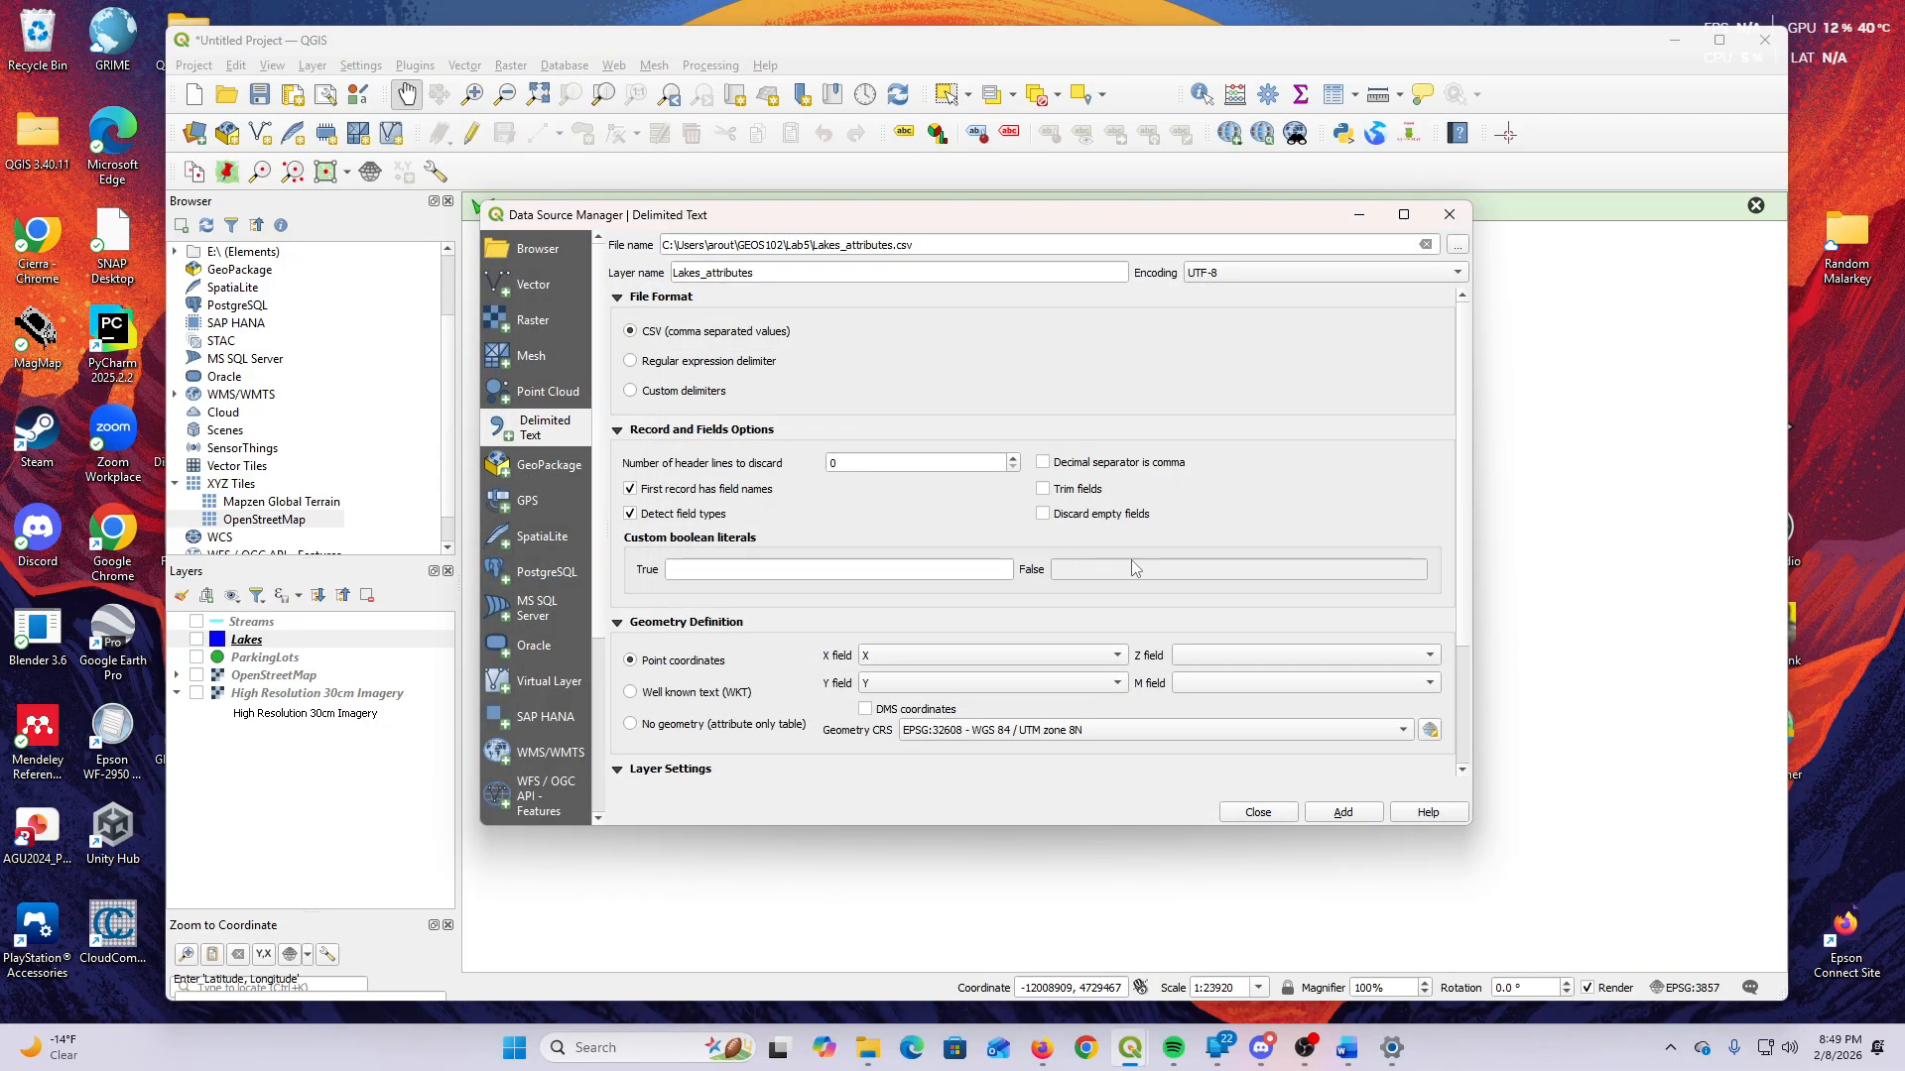
pyautogui.scroll(-3, 1459, 596)
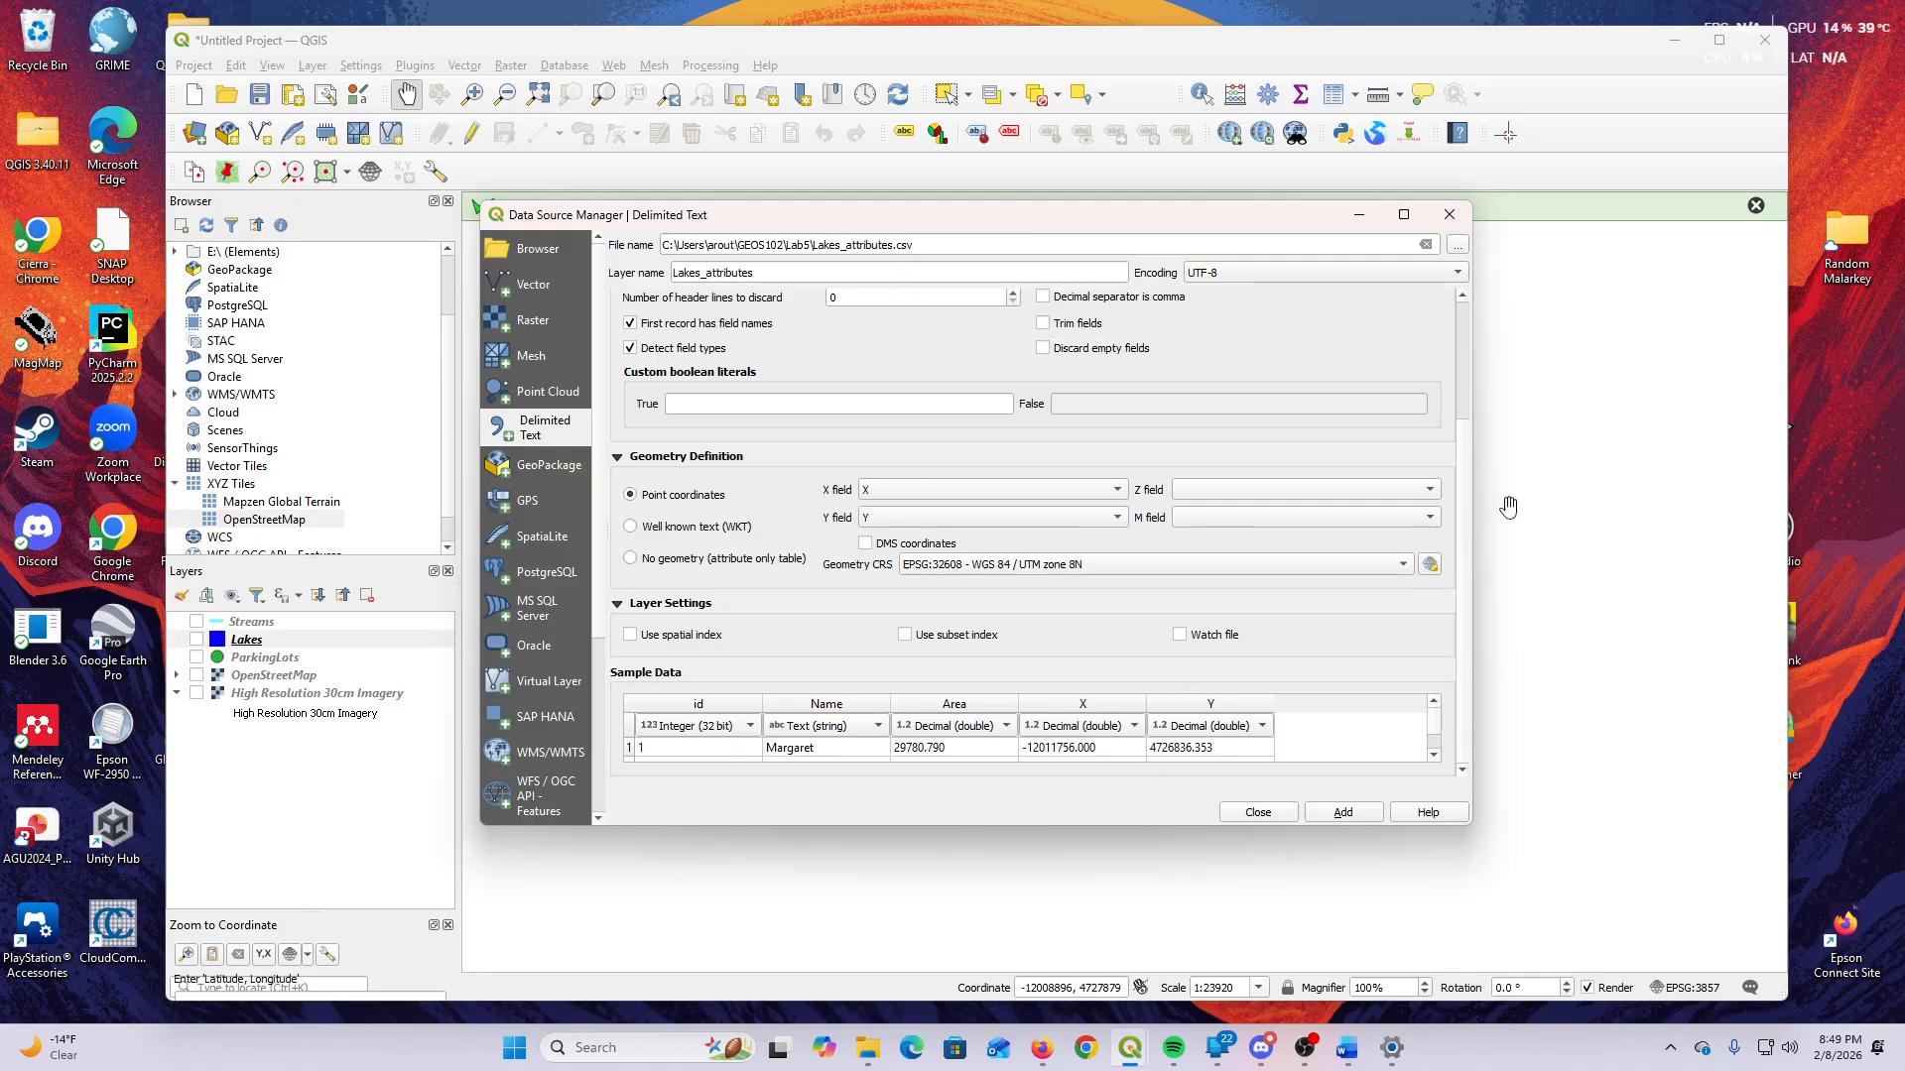
pyautogui.click(1342, 813)
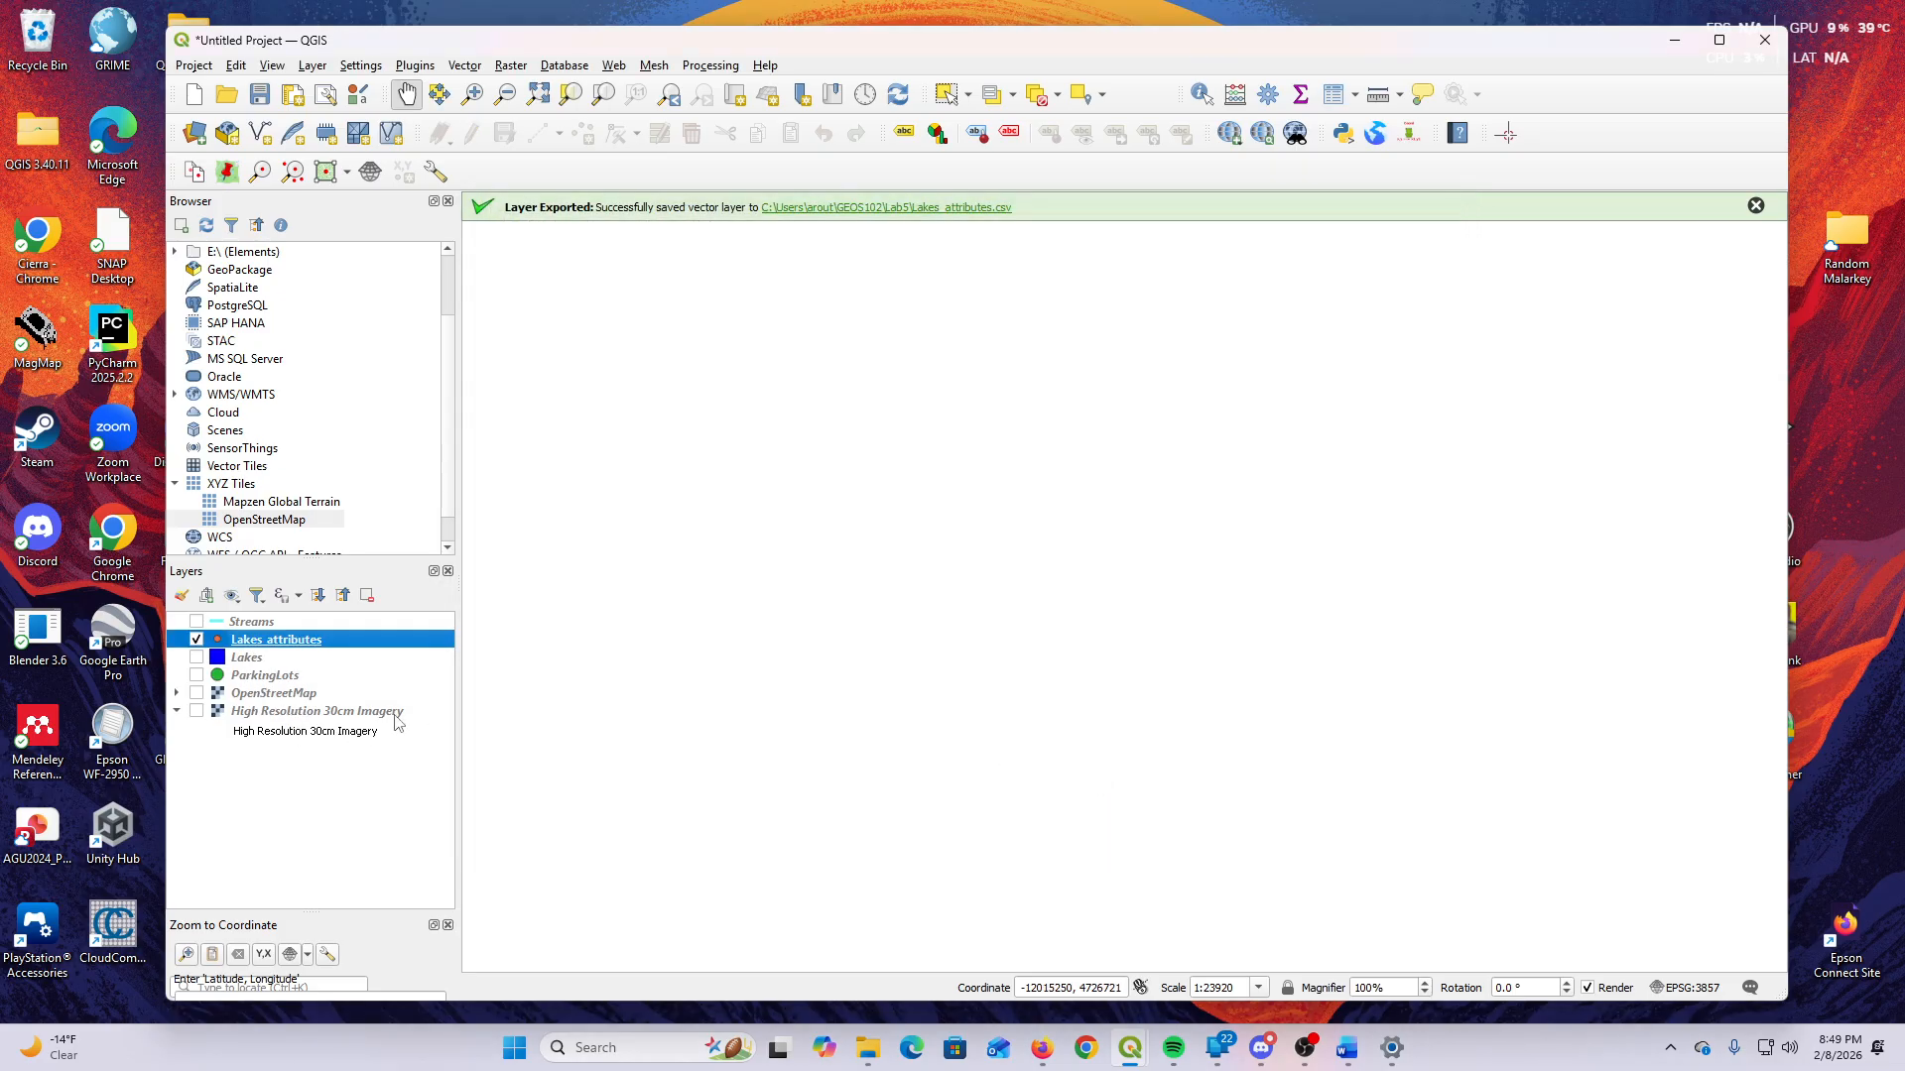
pyautogui.rightClick(298, 643)
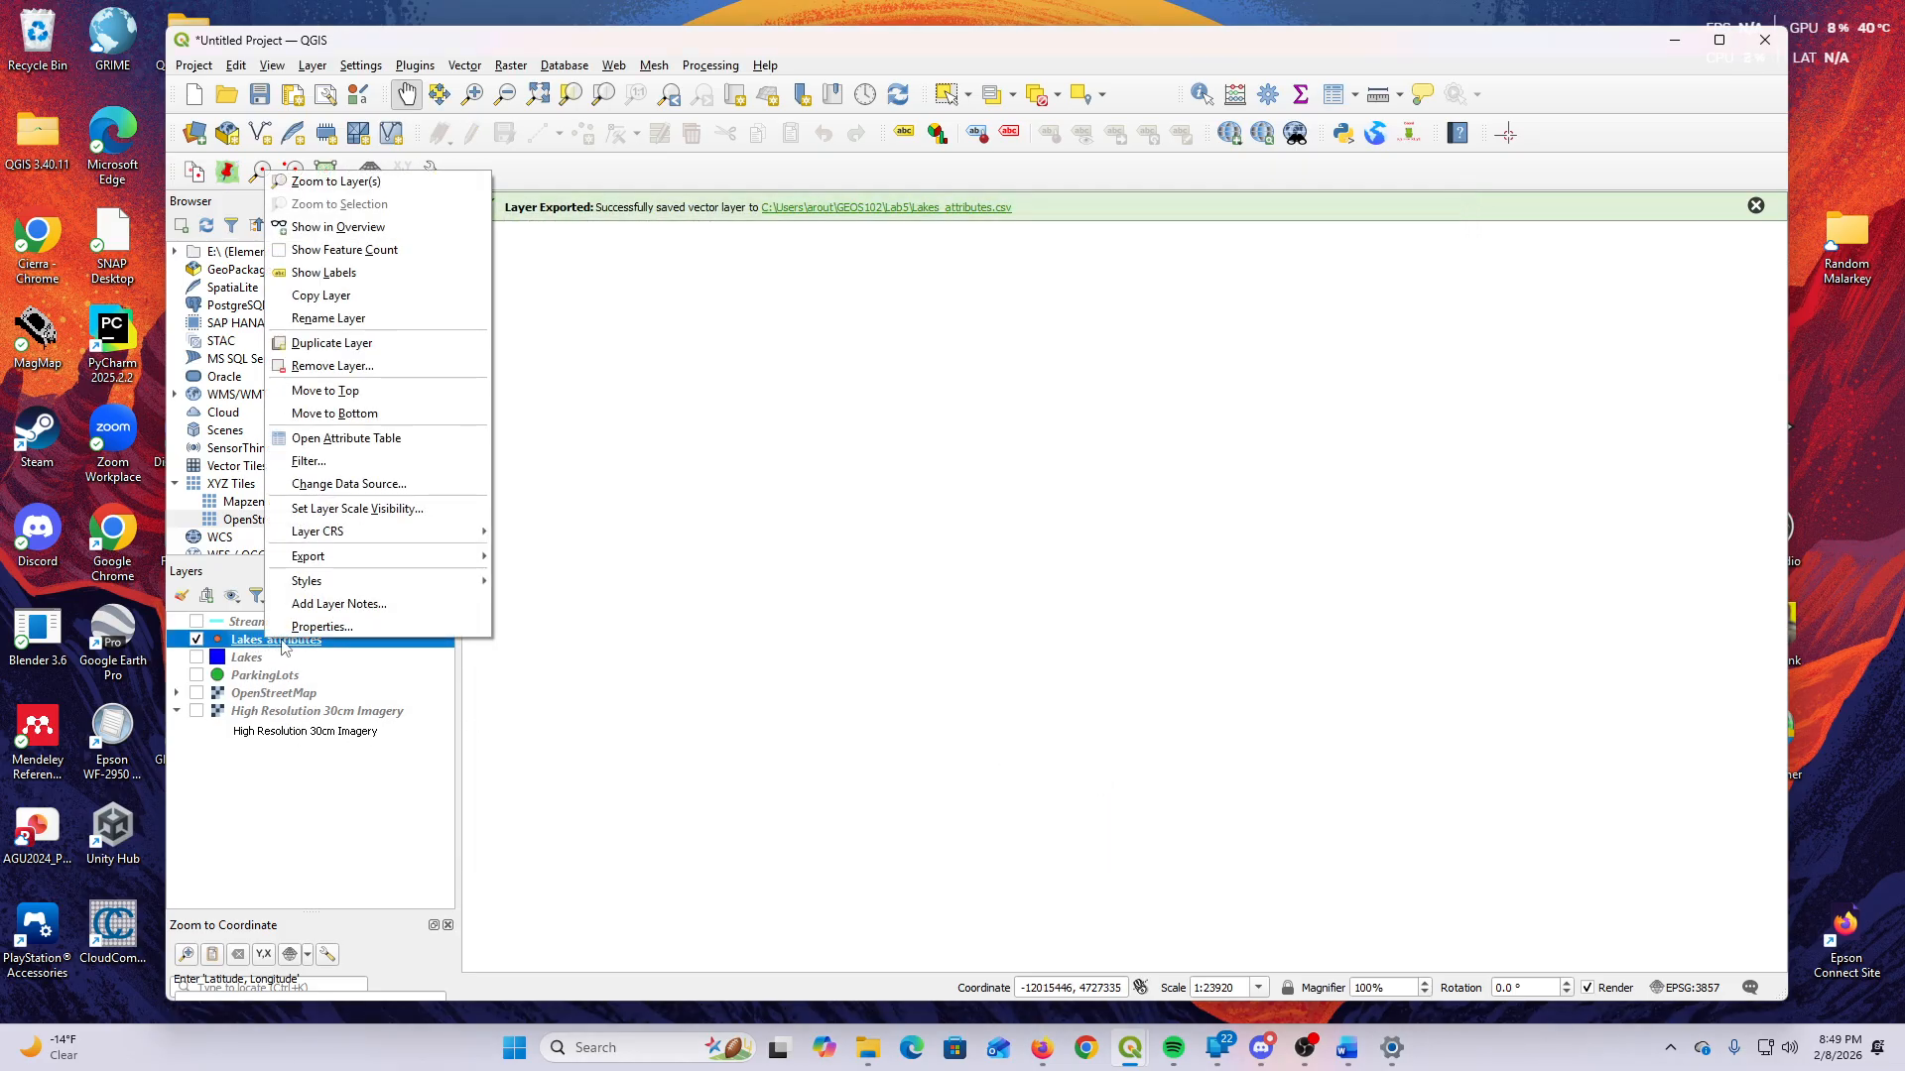
pyautogui.click(332, 183)
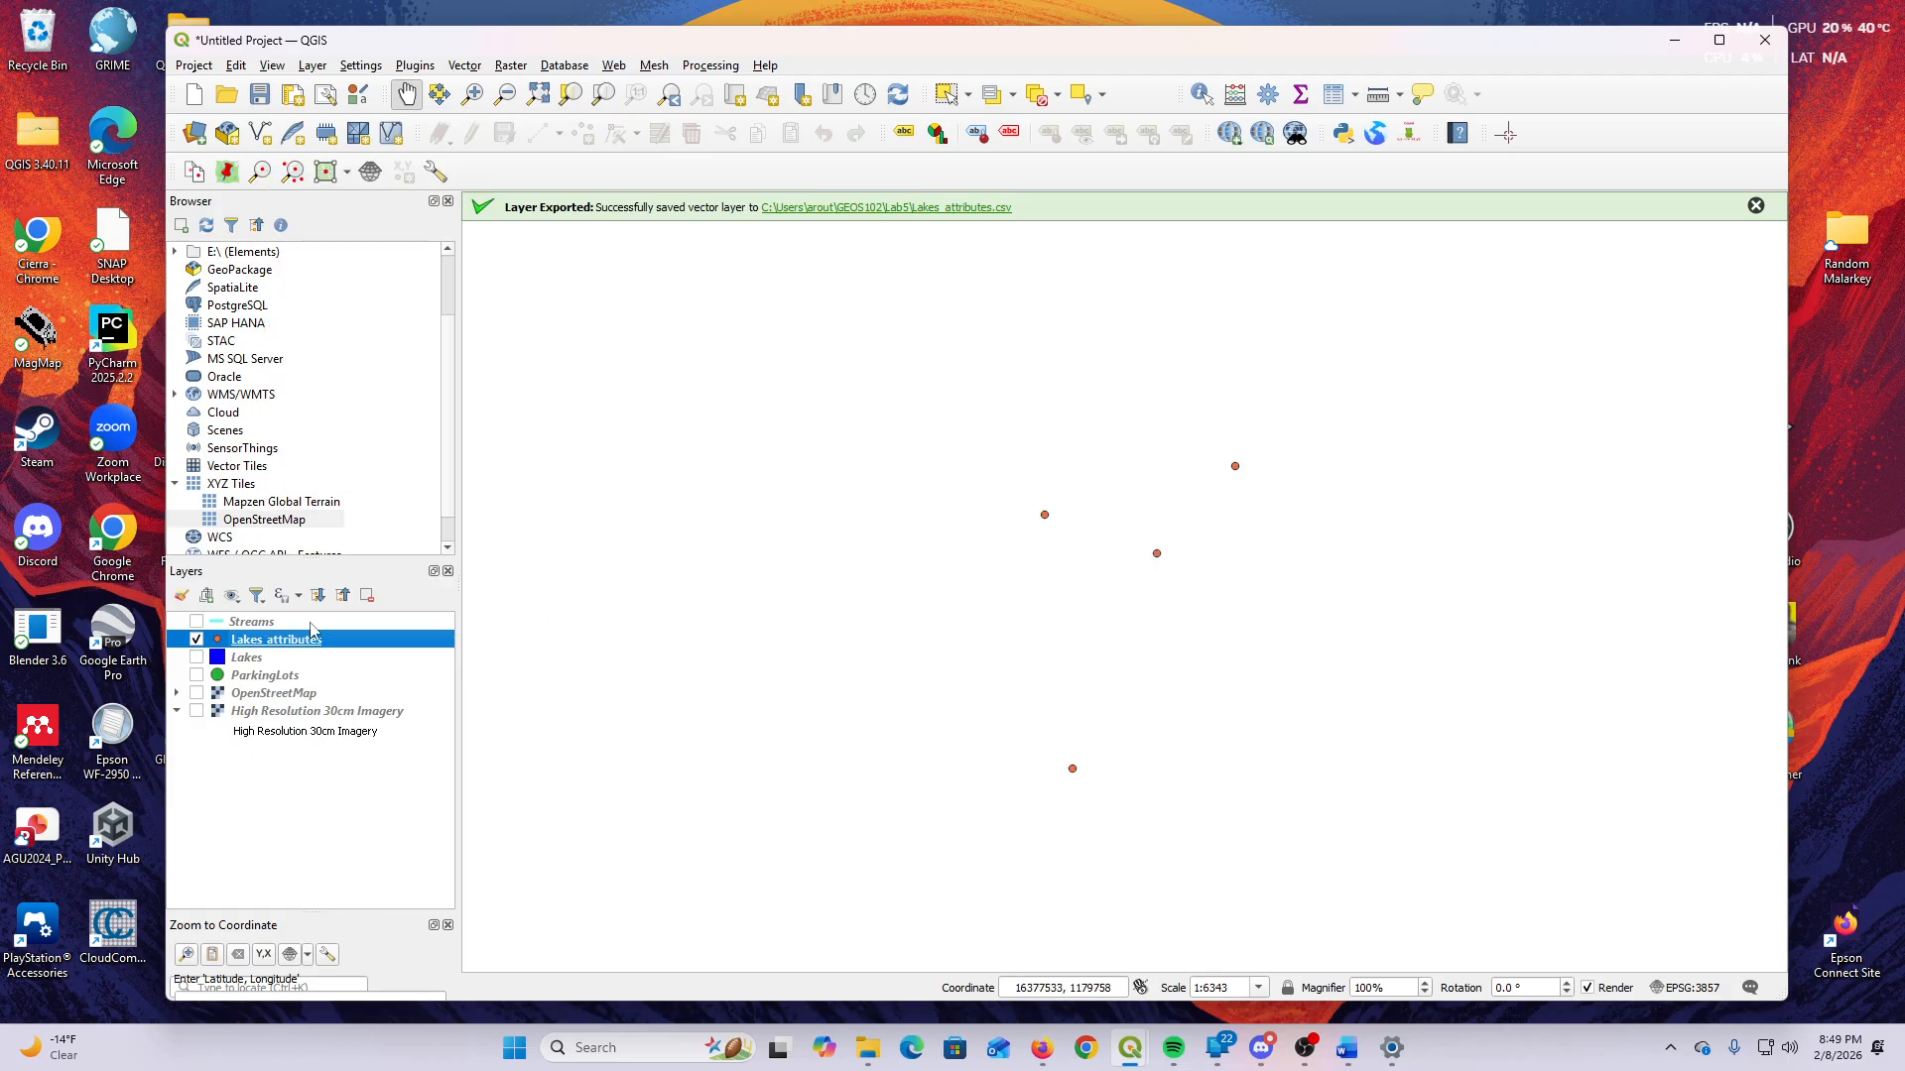
# Show the High Resolution 30cm Imagery layer on the map.
pyautogui.scroll(-1, 290, 513)
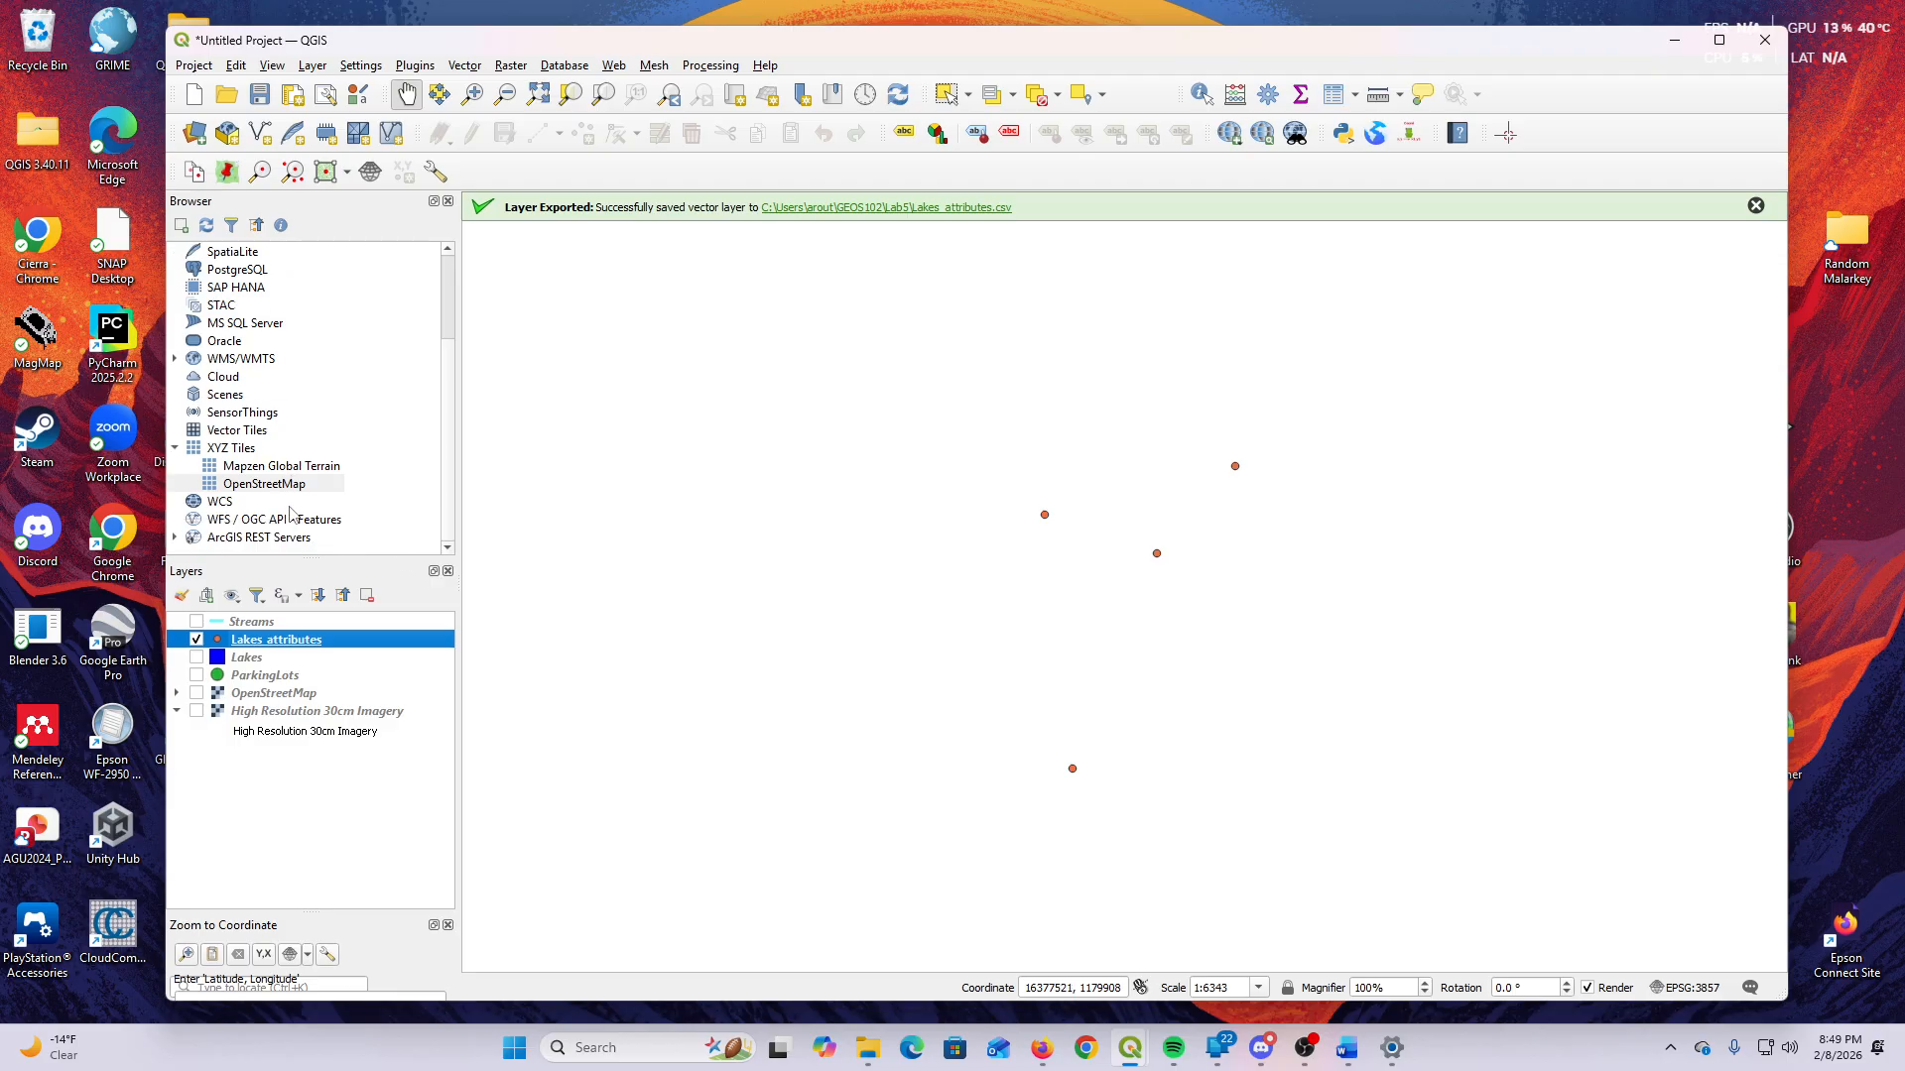
pyautogui.scroll(3, 218, 402)
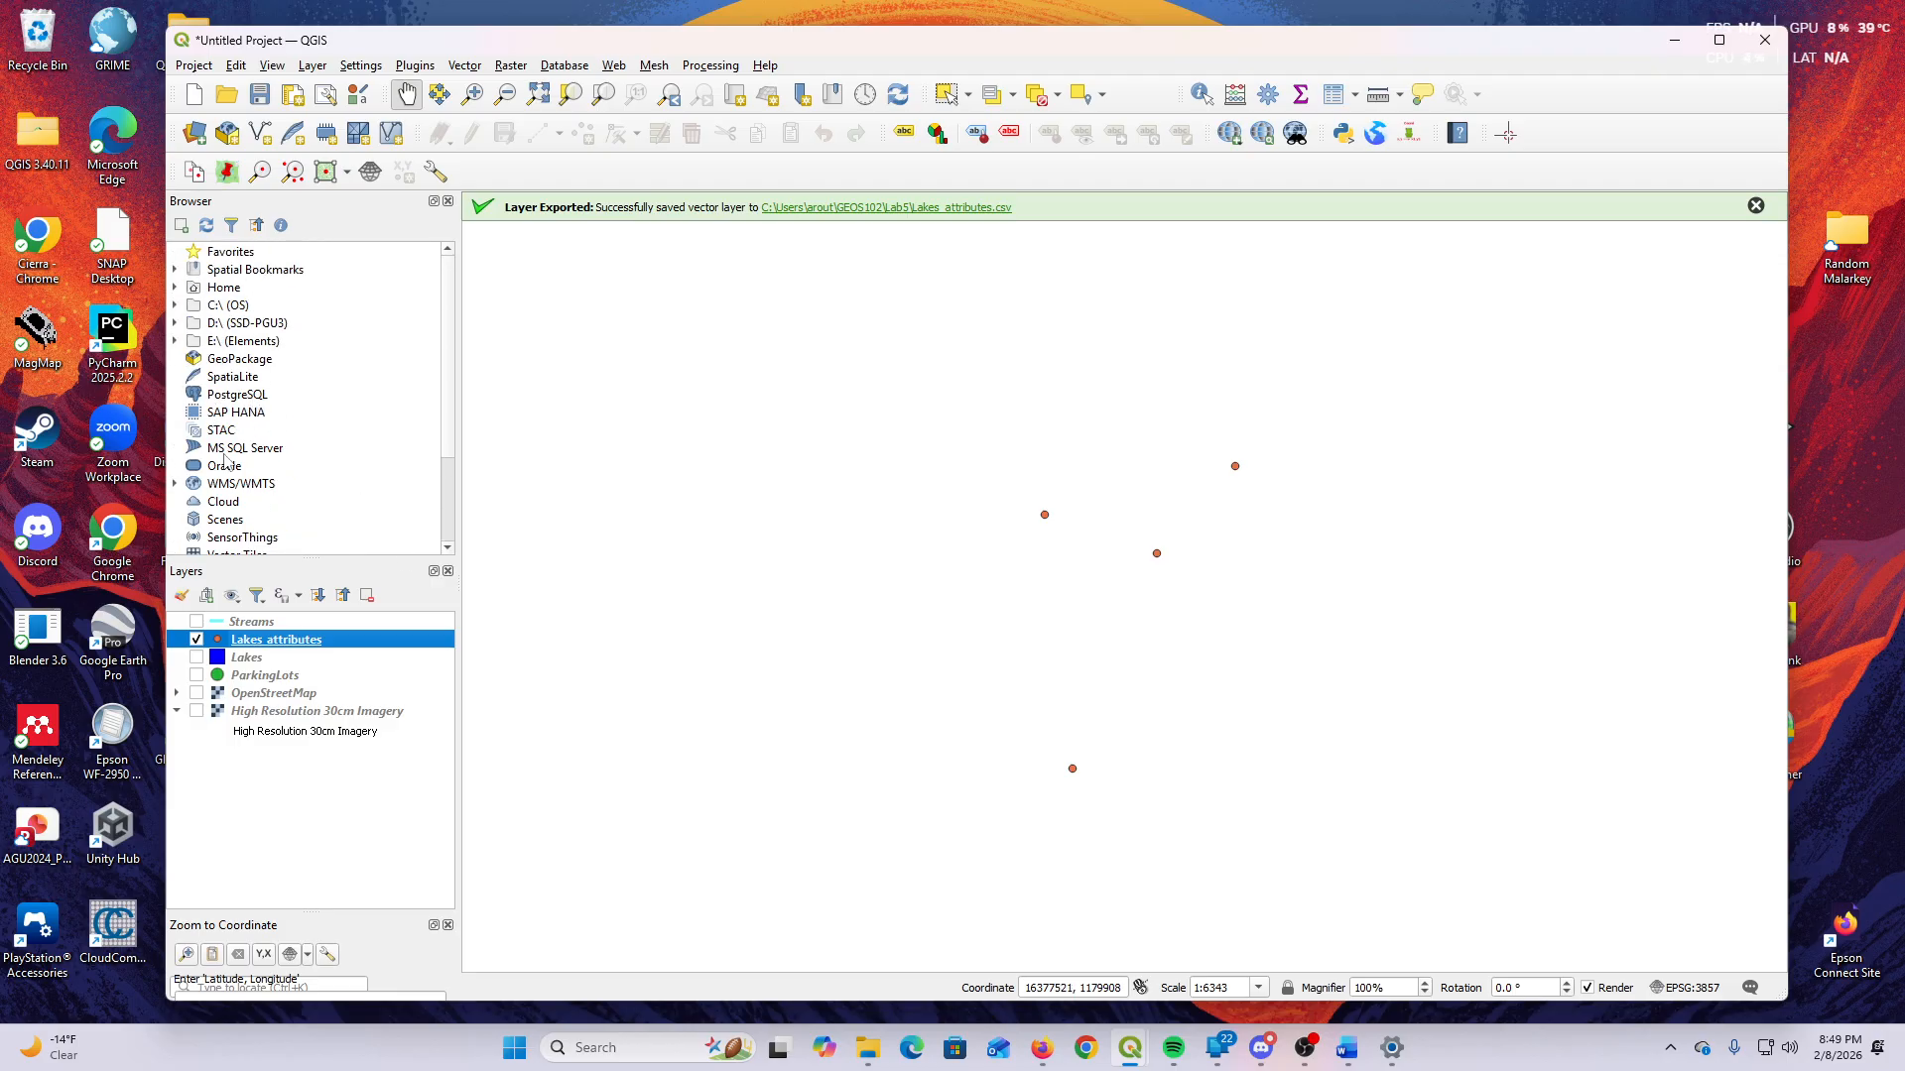
pyautogui.scroll(-2, 224, 460)
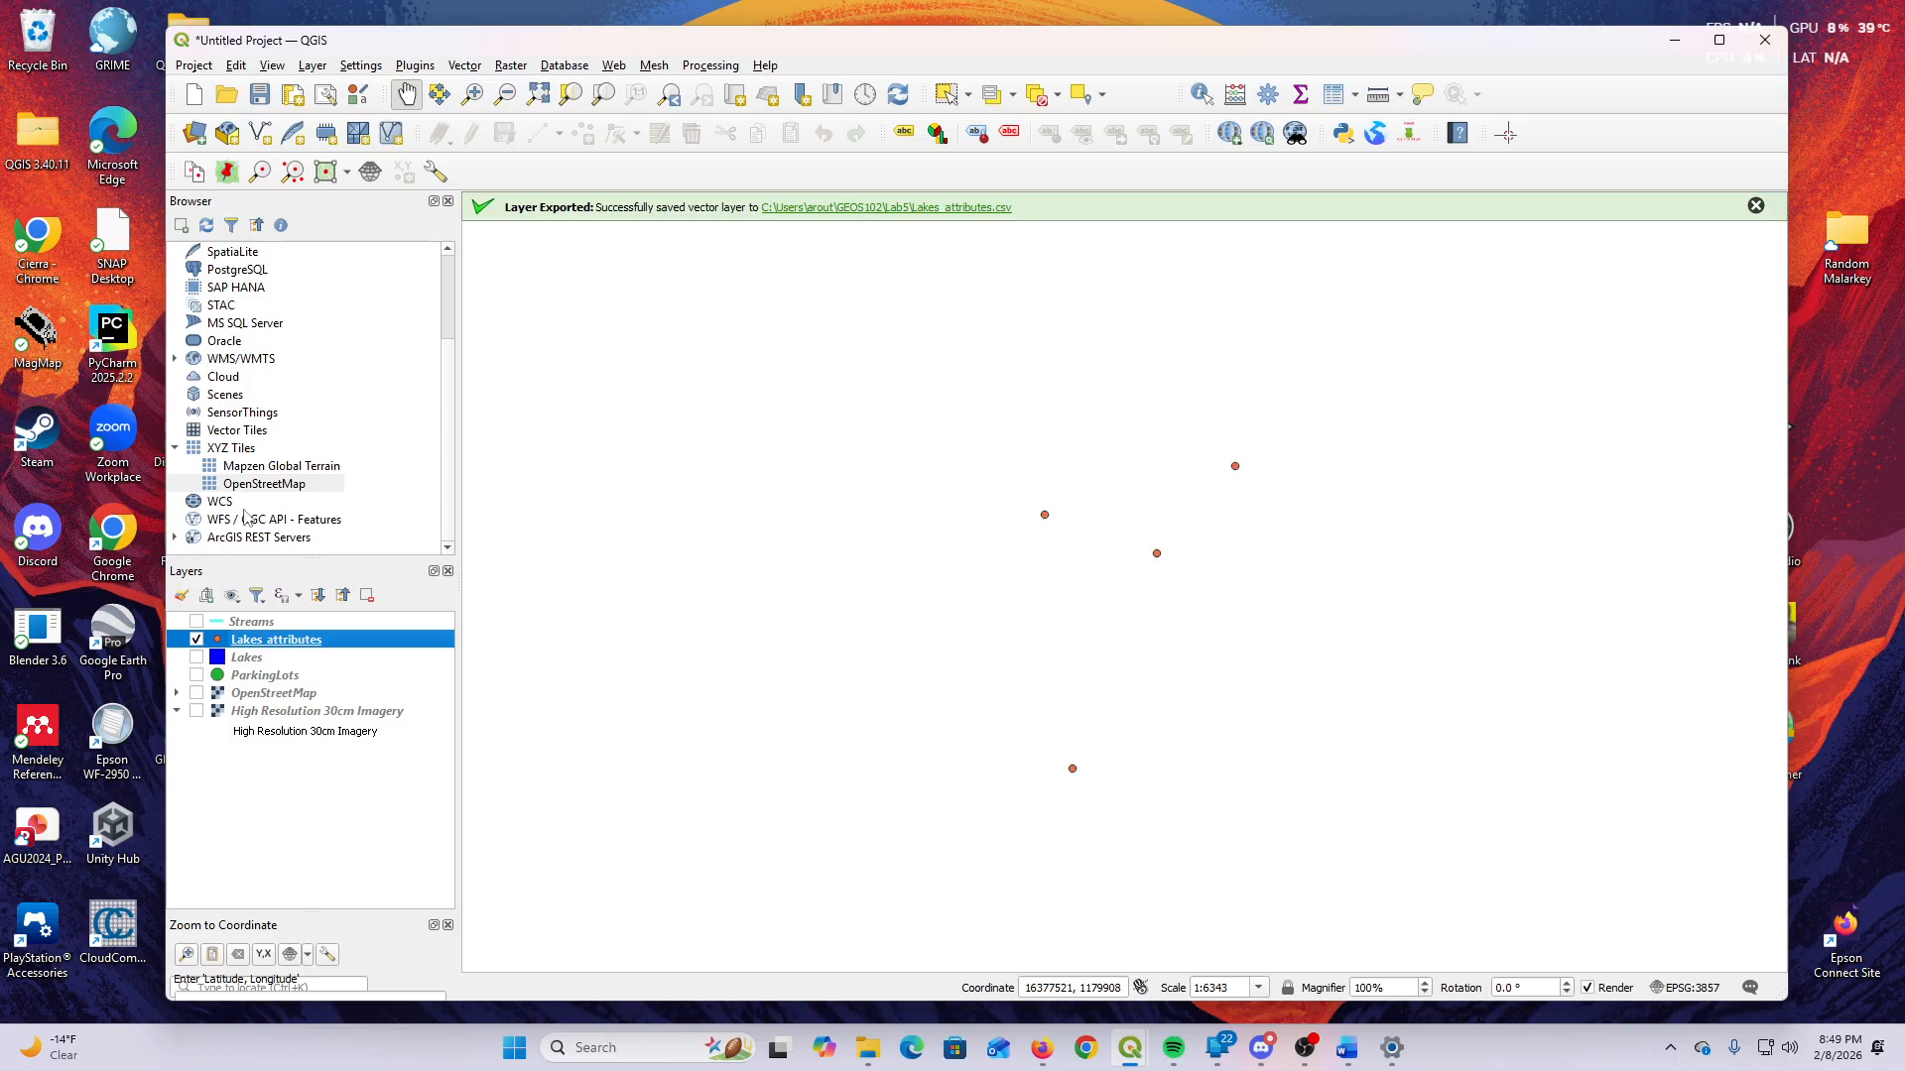
pyautogui.click(198, 710)
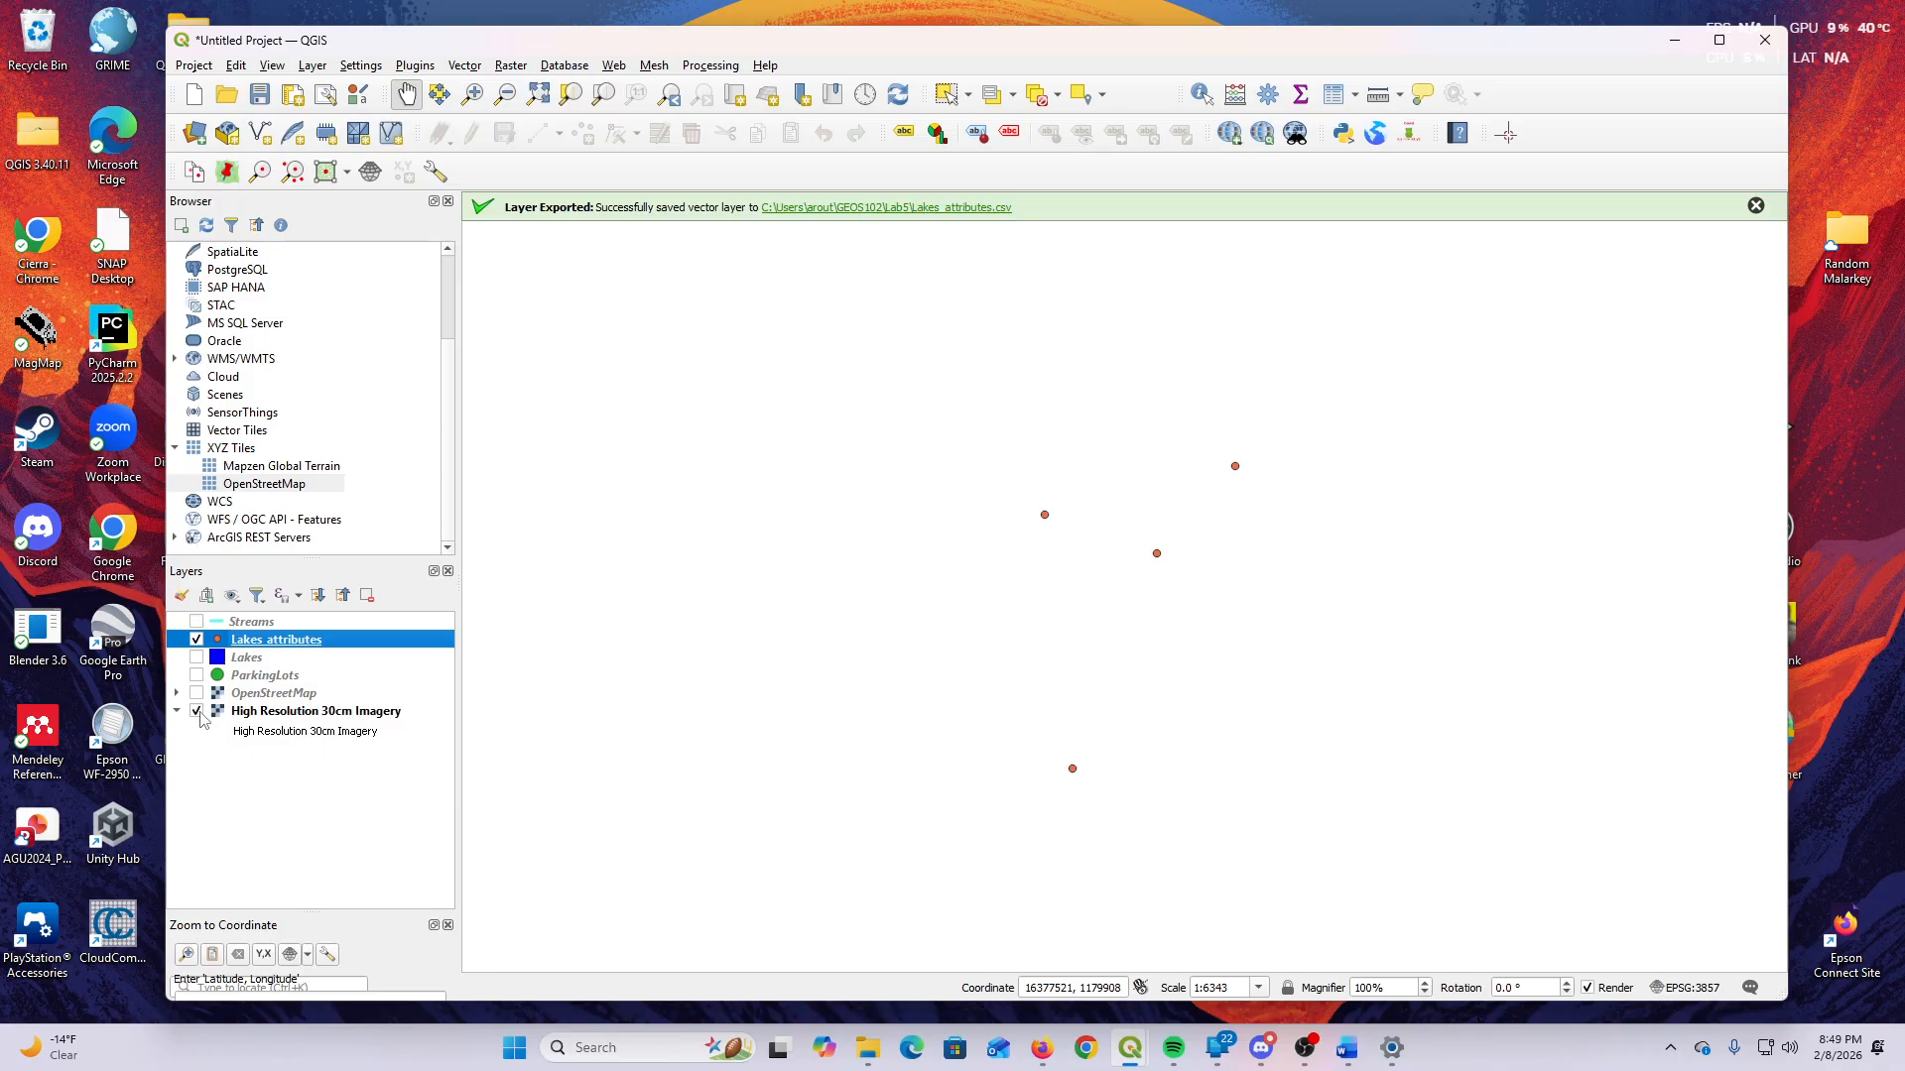
# Examine where the Lakes_attributes points fall on the world imagery.
pyautogui.scroll(-1, 941, 653)
pyautogui.scroll(-5, 947, 650)
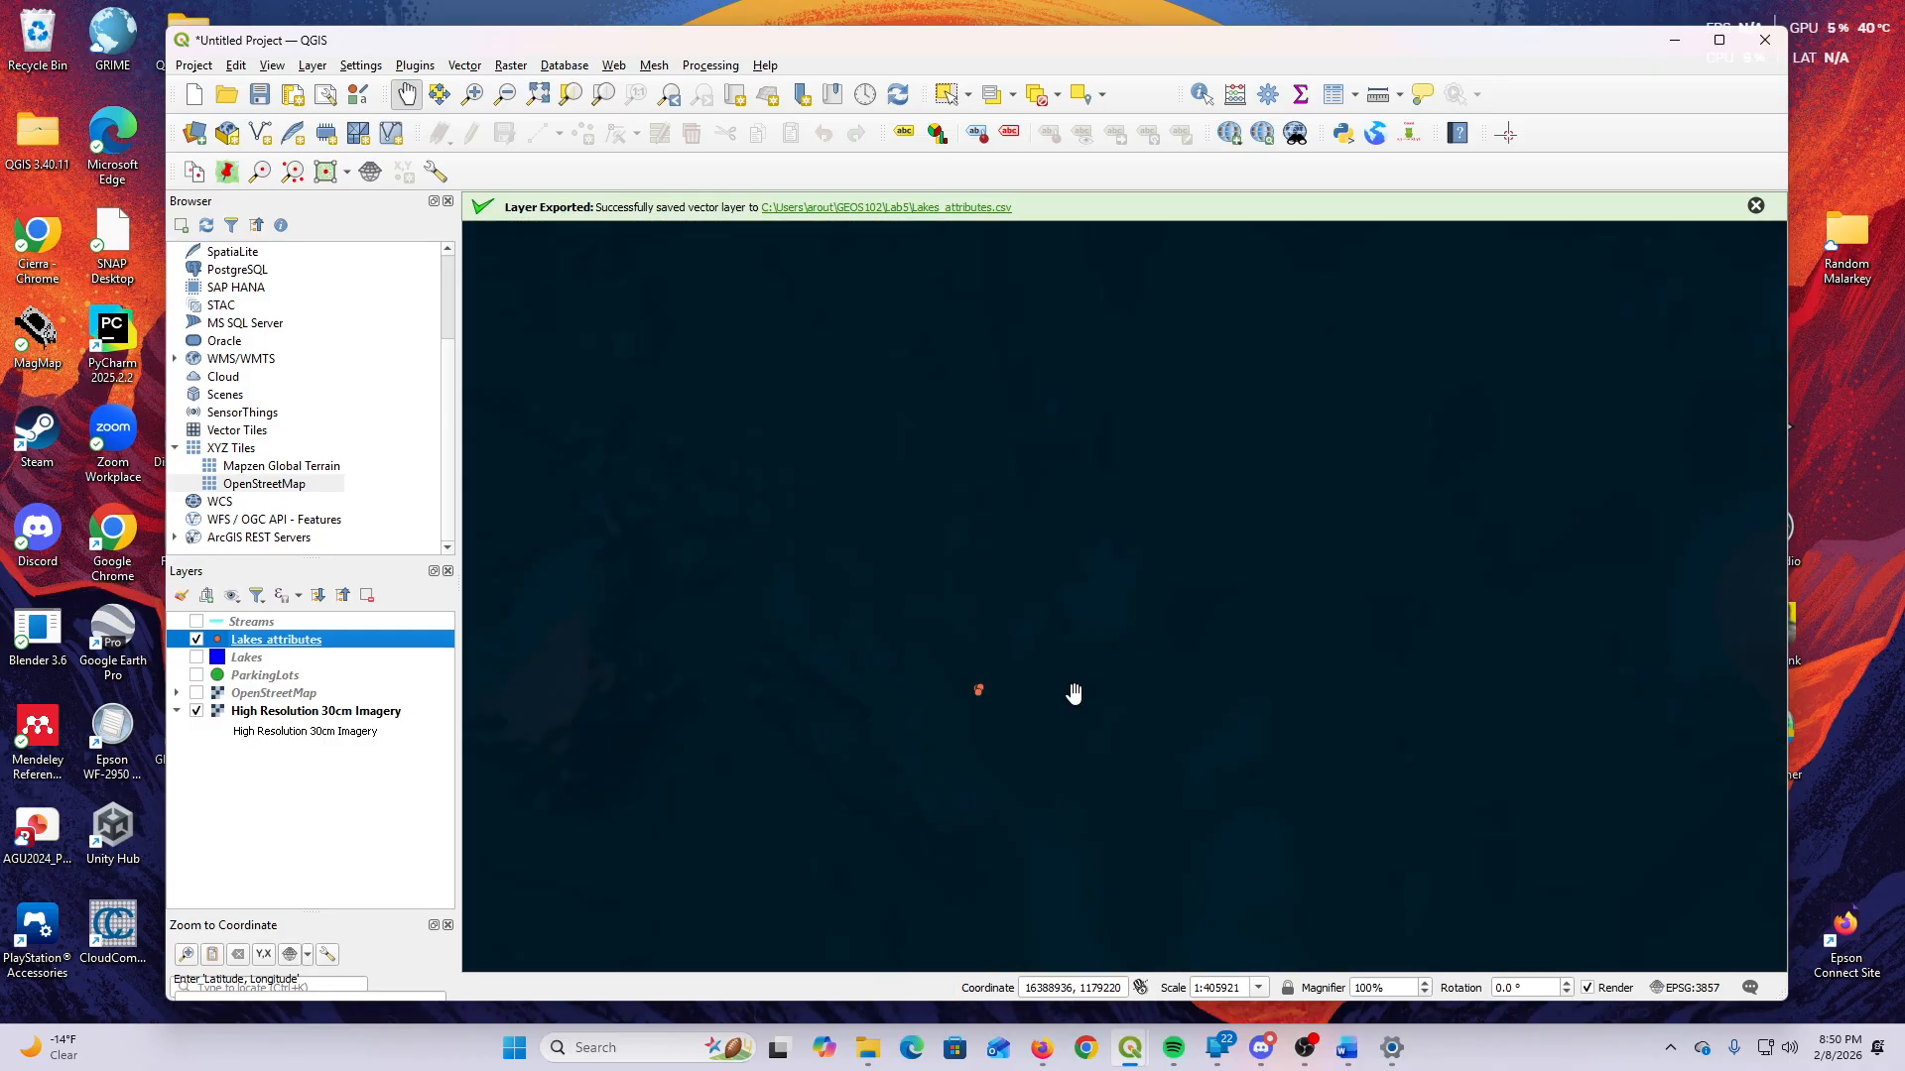
pyautogui.scroll(-5, 1108, 725)
pyautogui.scroll(-2, 1181, 740)
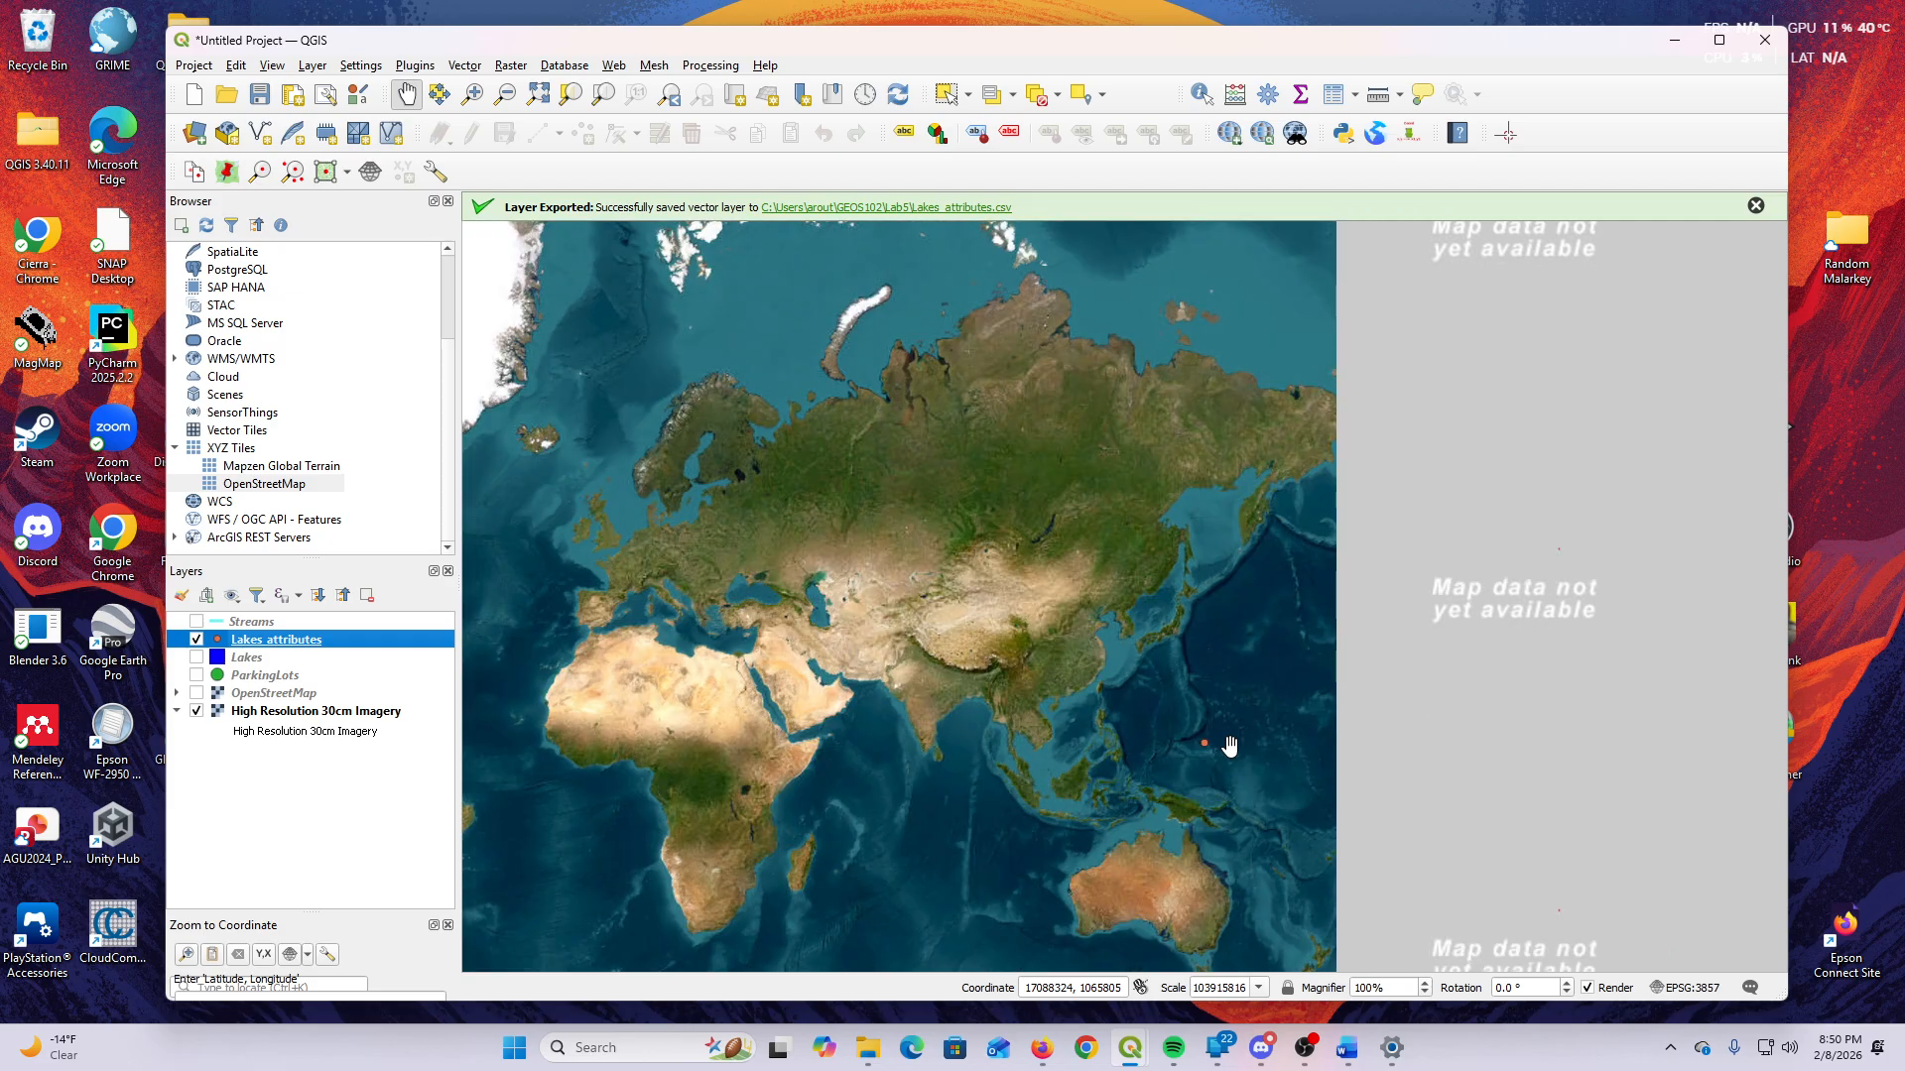
pyautogui.scroll(1, 1228, 754)
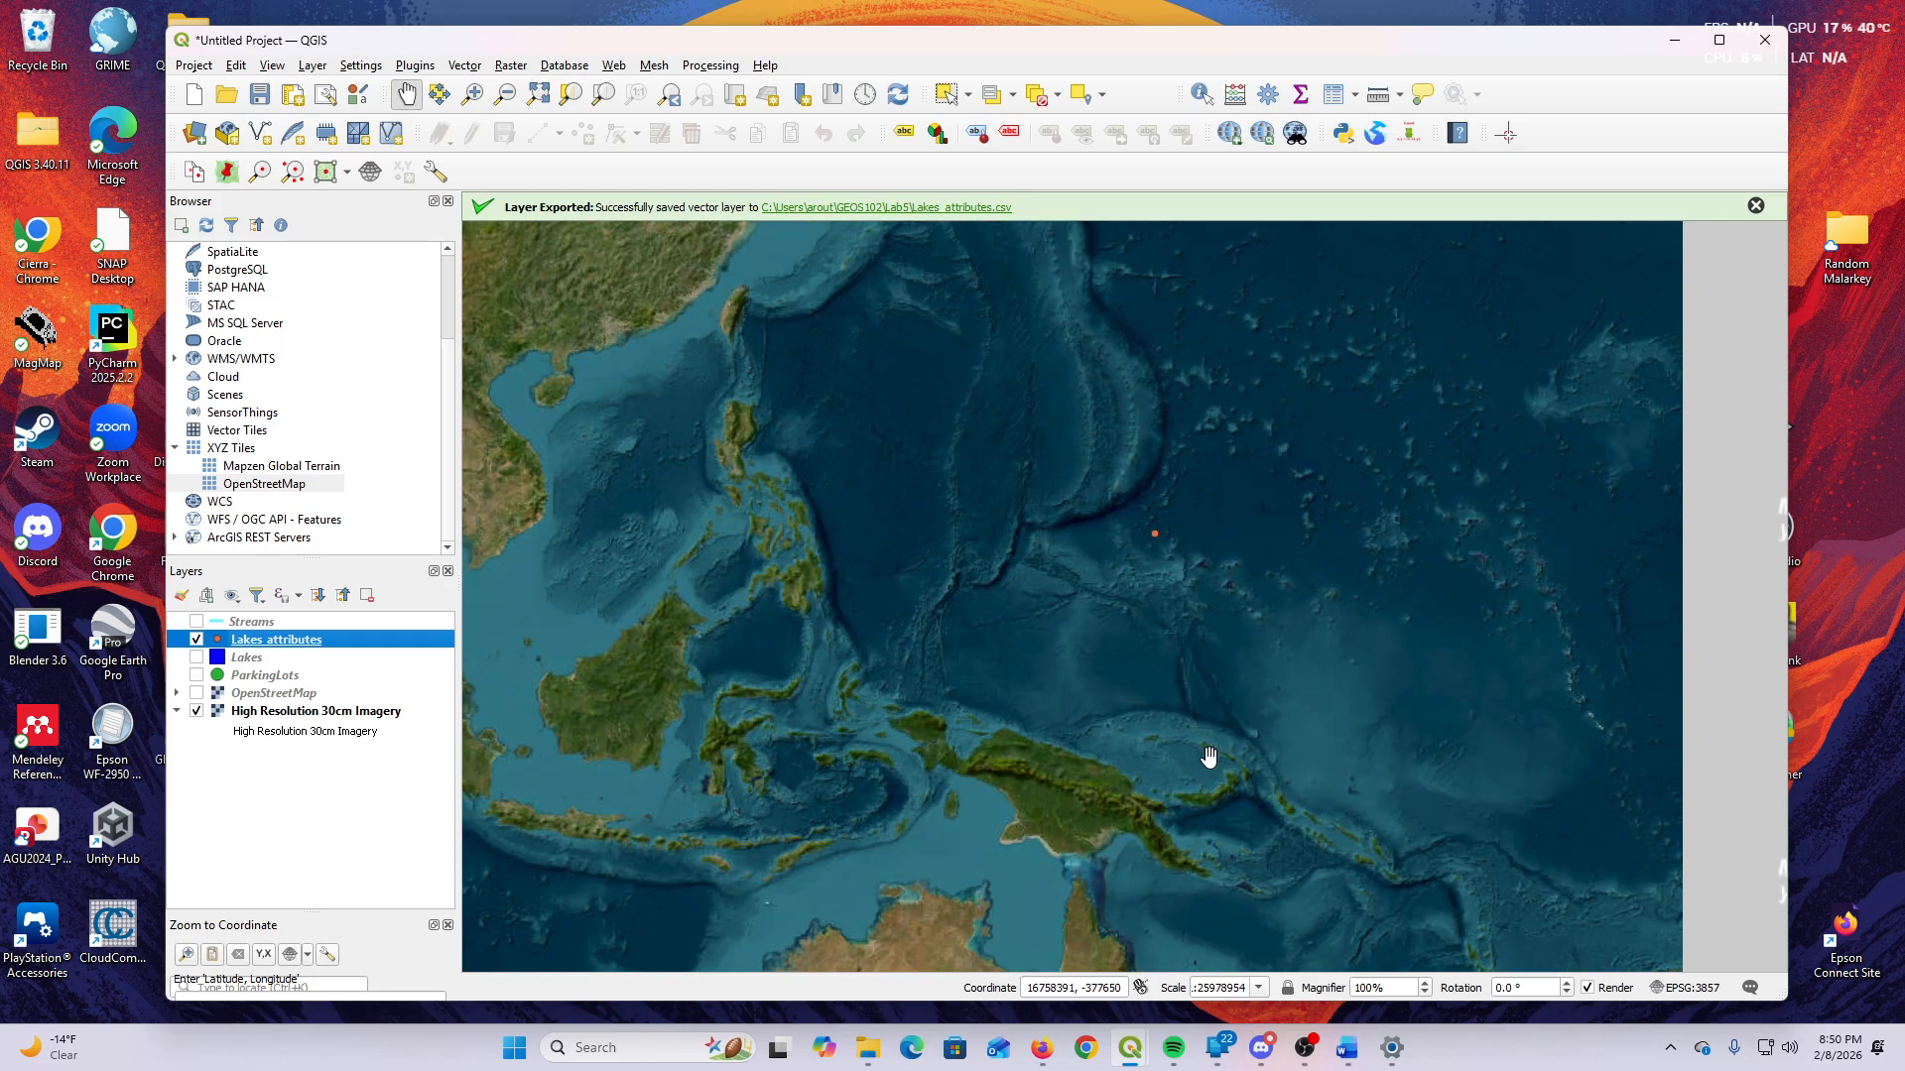
pyautogui.scroll(-1, 1207, 754)
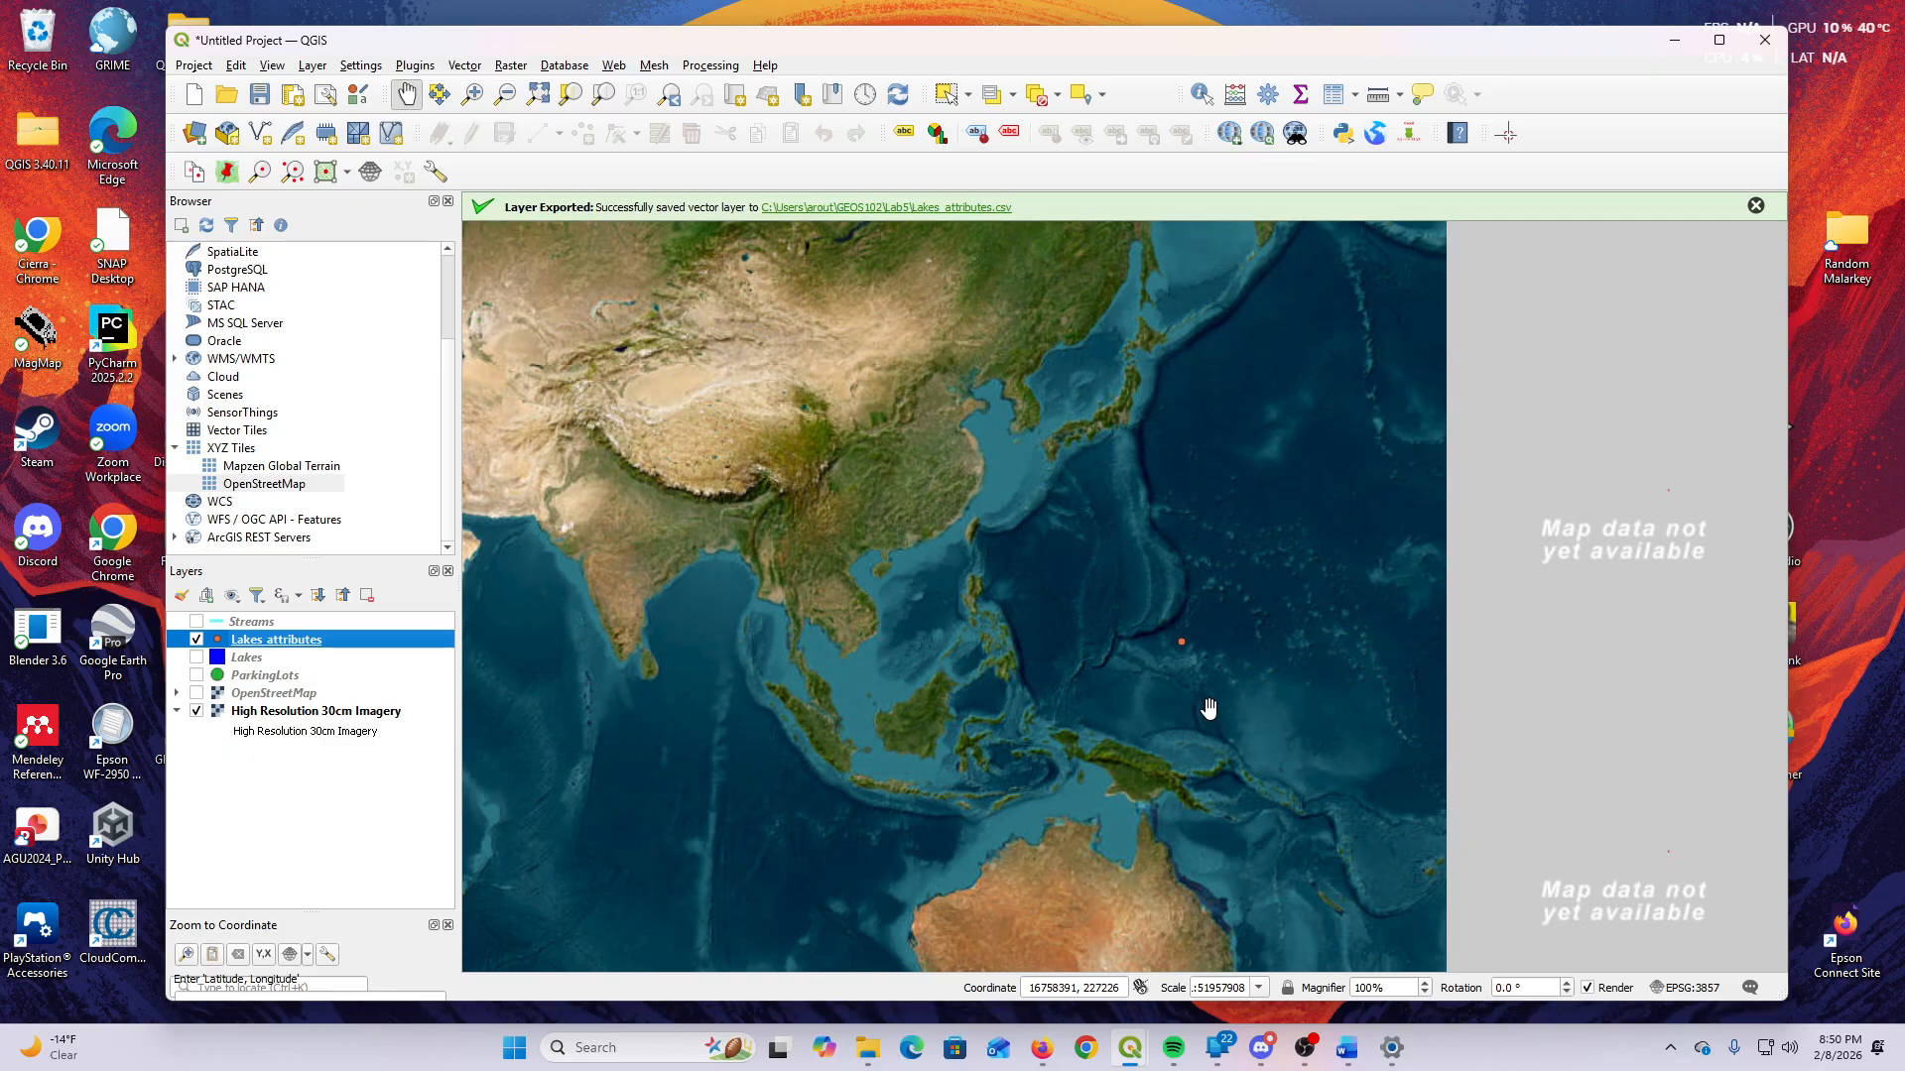
pyautogui.moveTo(1203, 710); pyautogui.dragTo(1190, 531)
pyautogui.scroll(2, 1160, 379)
pyautogui.scroll(1, 1168, 401)
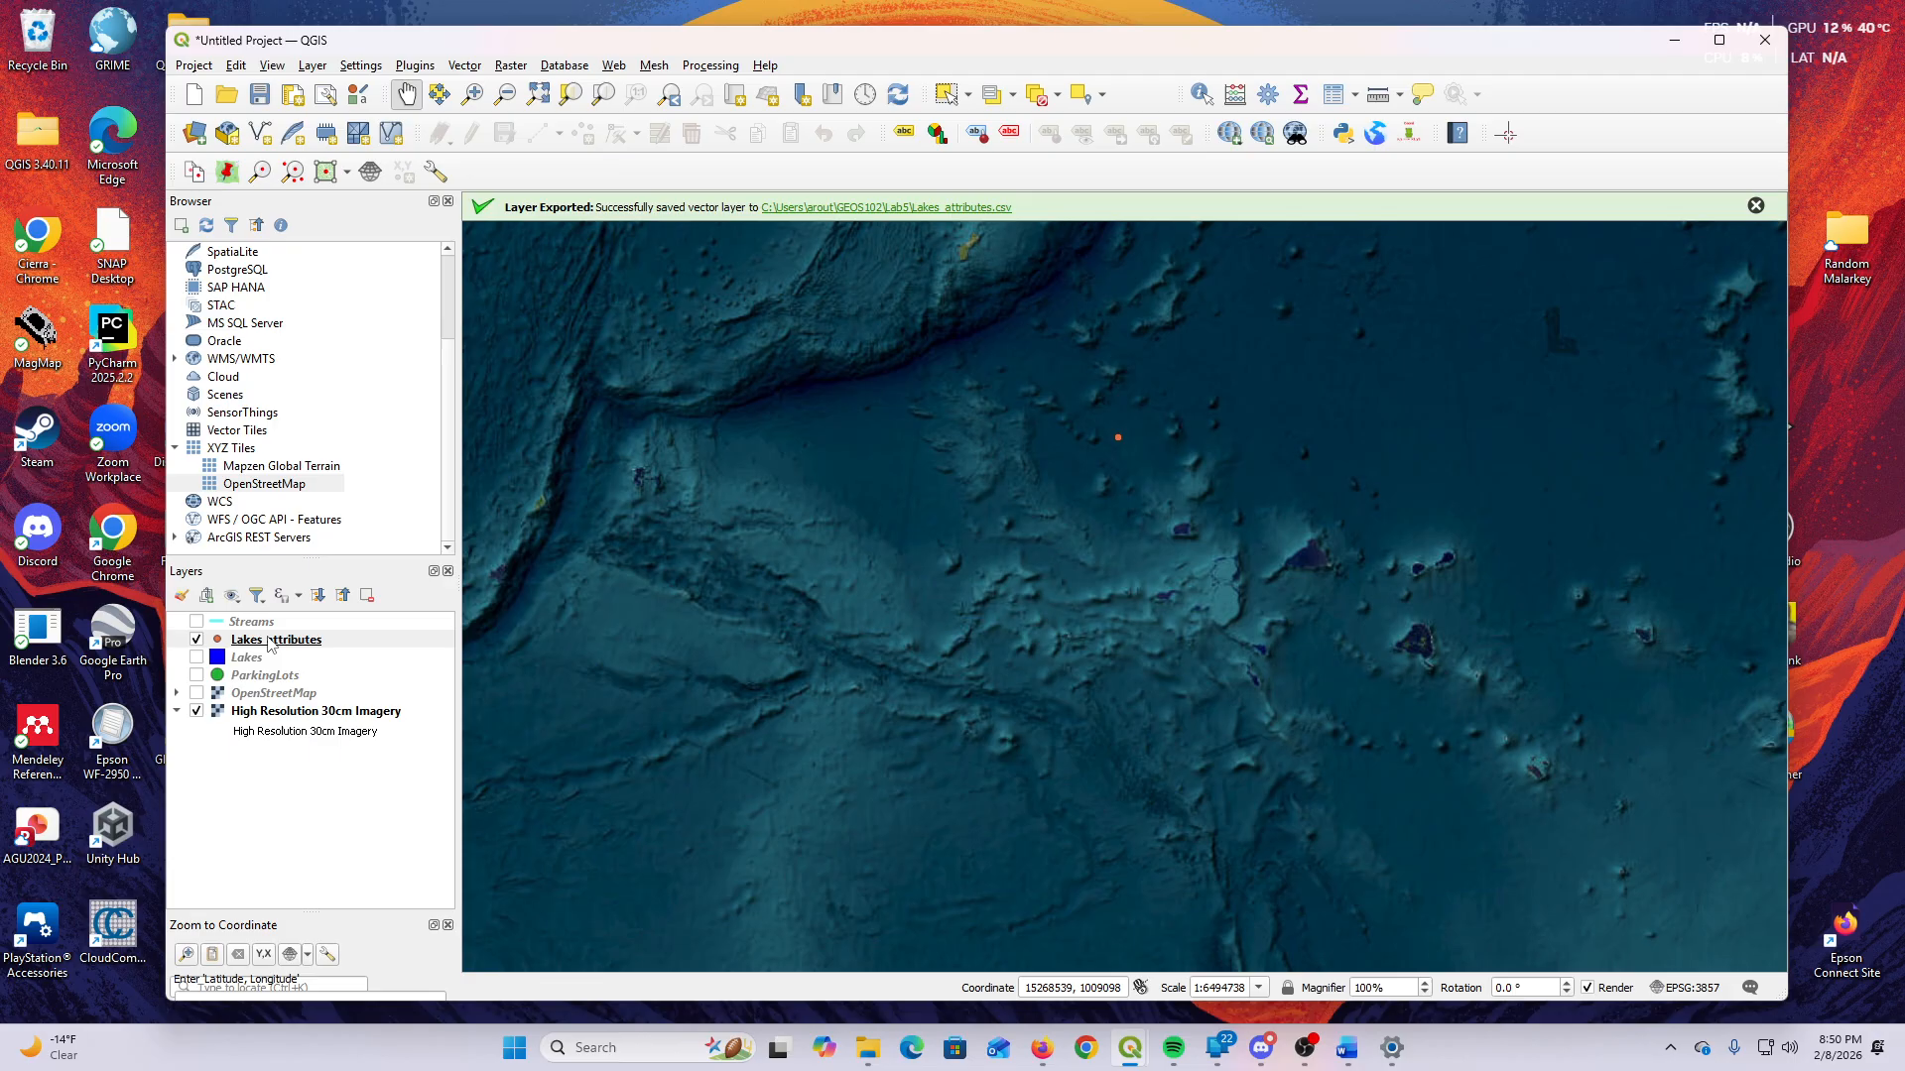
# Hide the existing Lakes_attributes layer and choose Lakes_attributes.csv from the Lab5 folder as the source for a new delimited text layer.
pyautogui.click(195, 639)
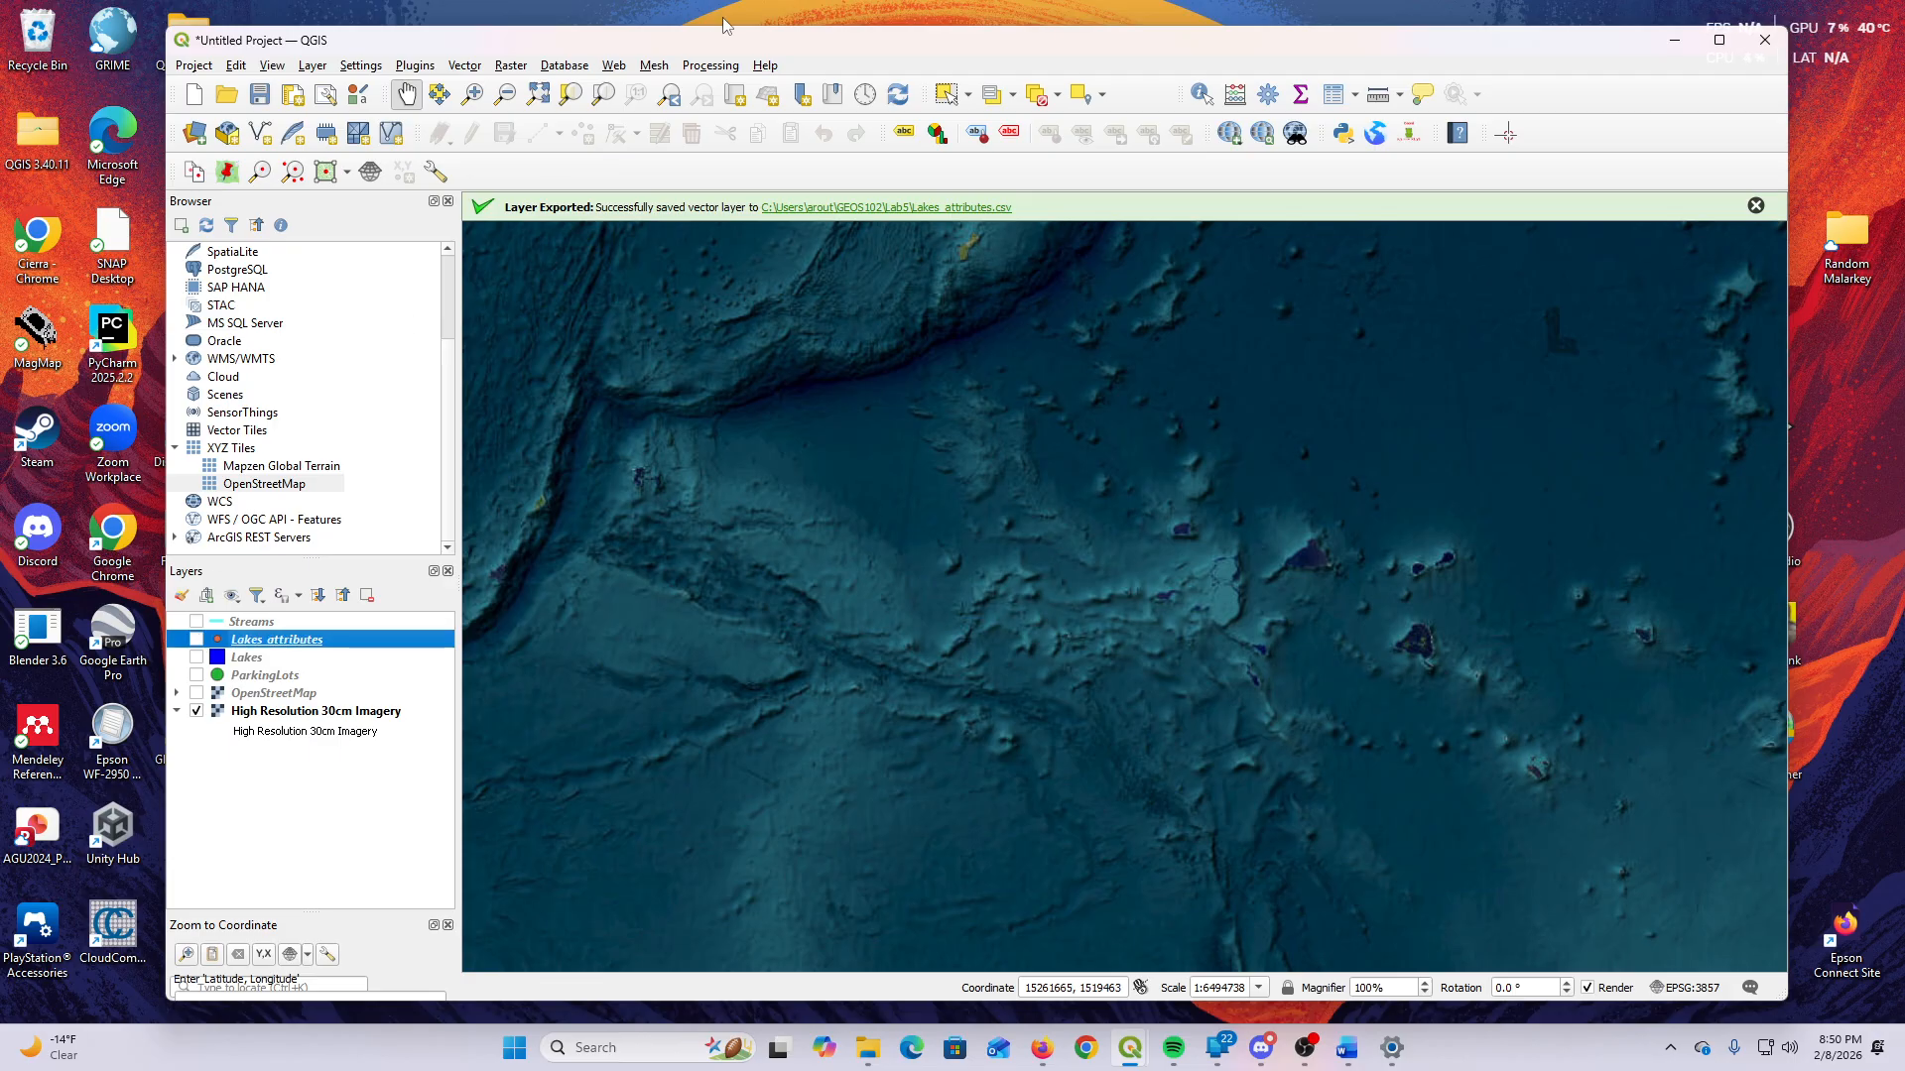
pyautogui.click(312, 65)
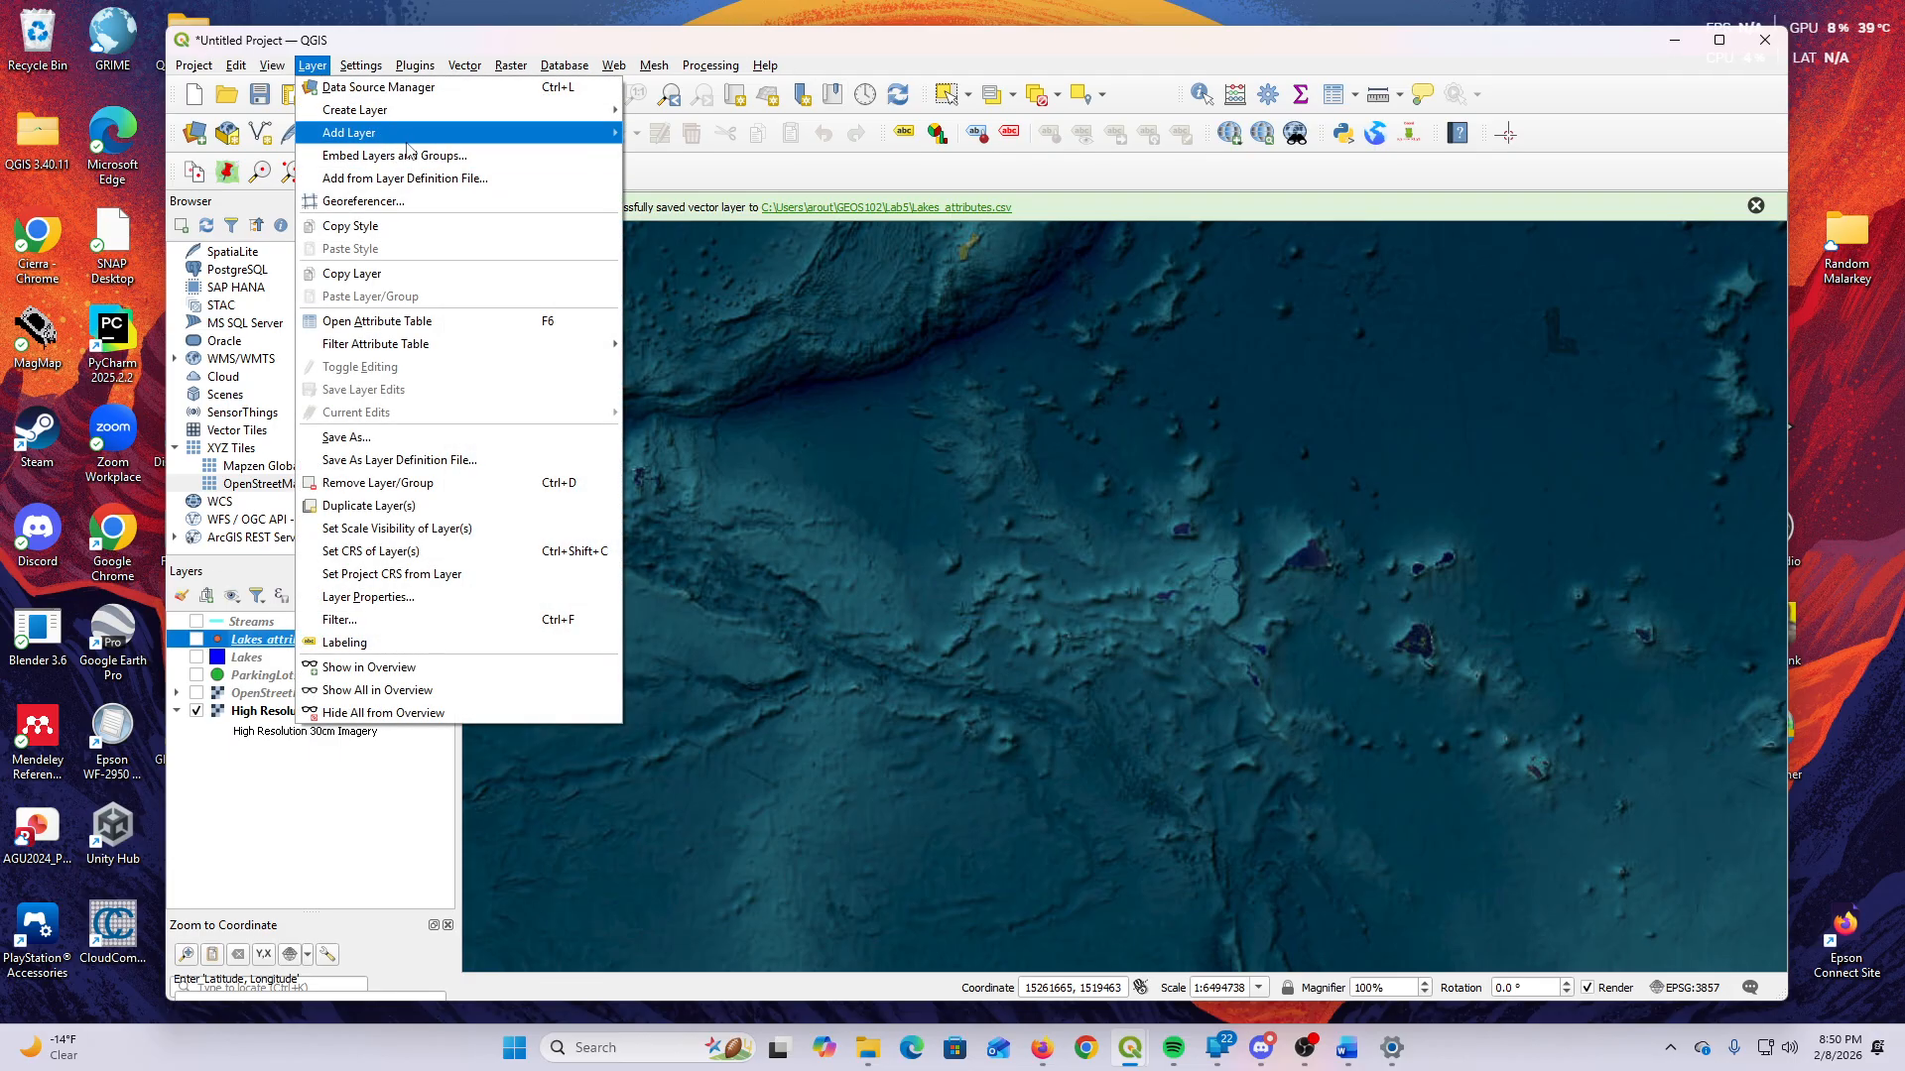
pyautogui.moveTo(416, 132)
pyautogui.click(811, 201)
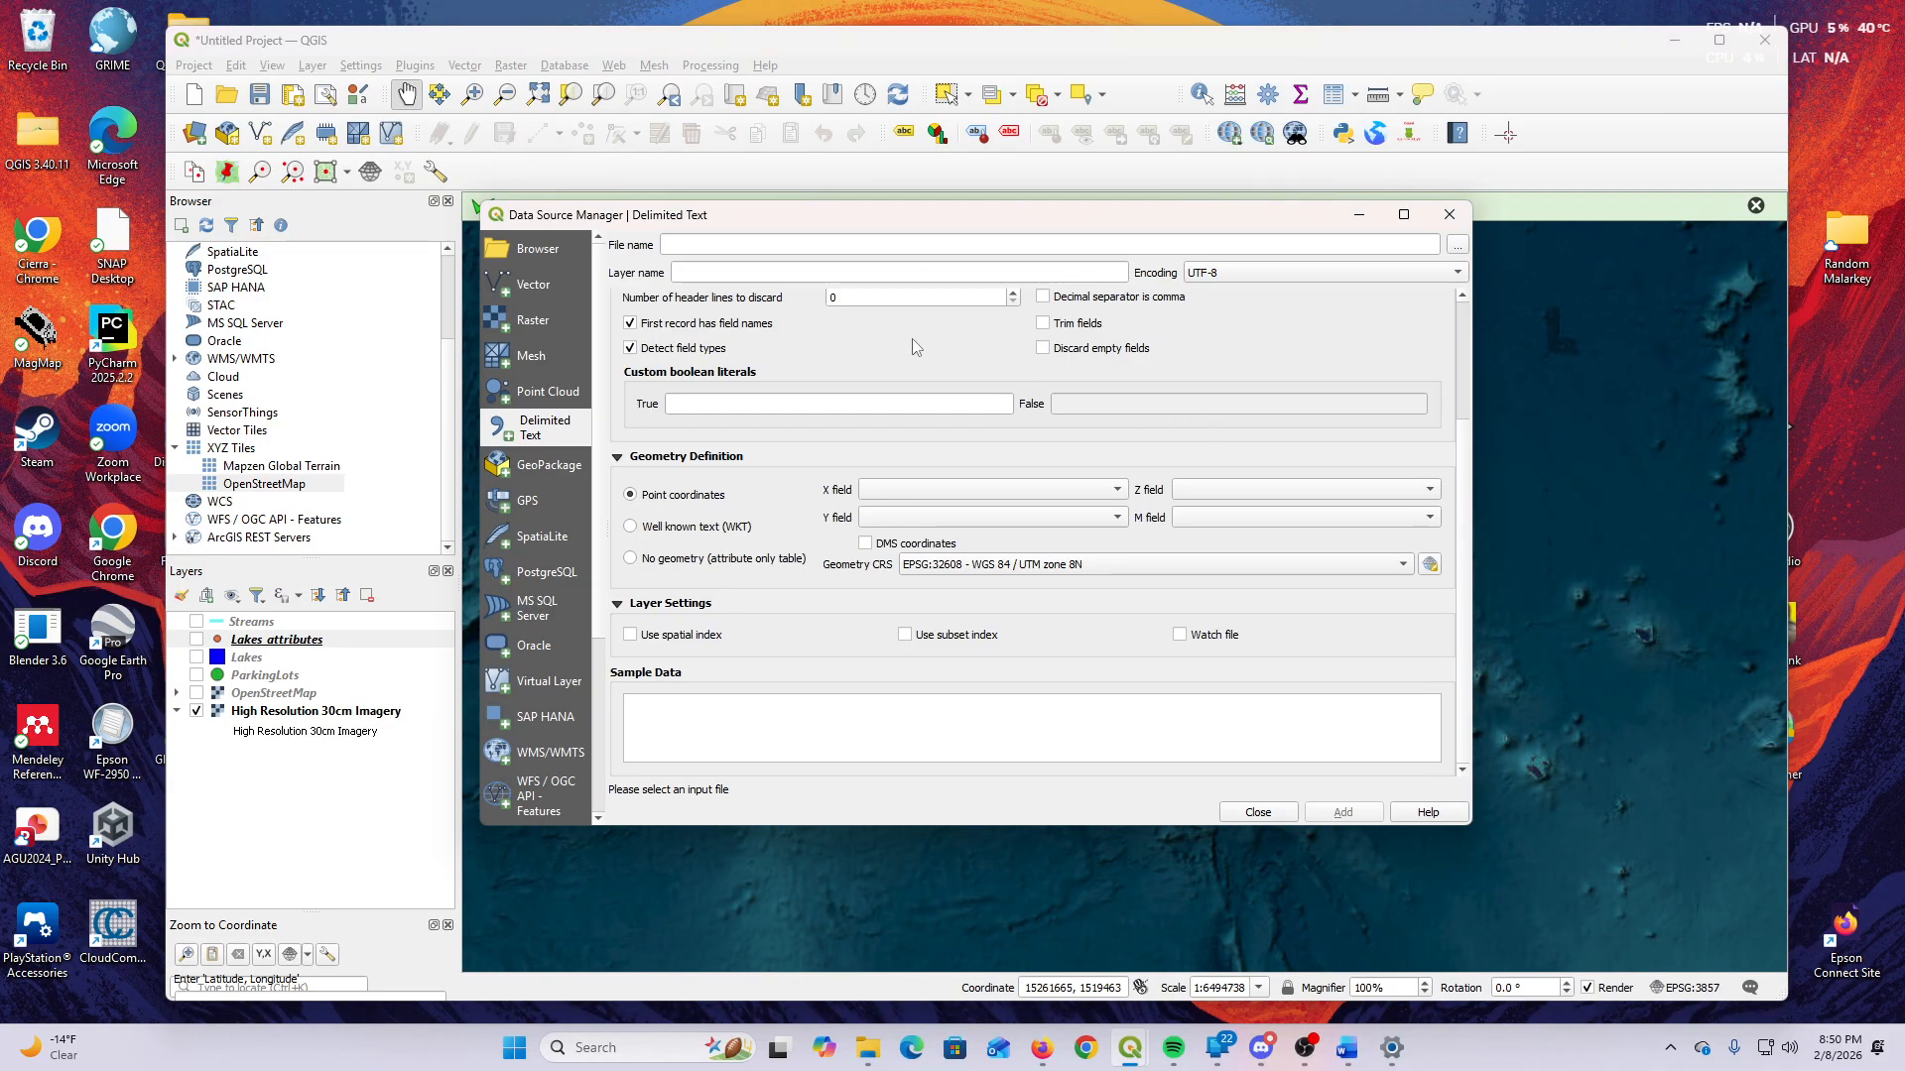
pyautogui.click(1458, 246)
pyautogui.click(756, 407)
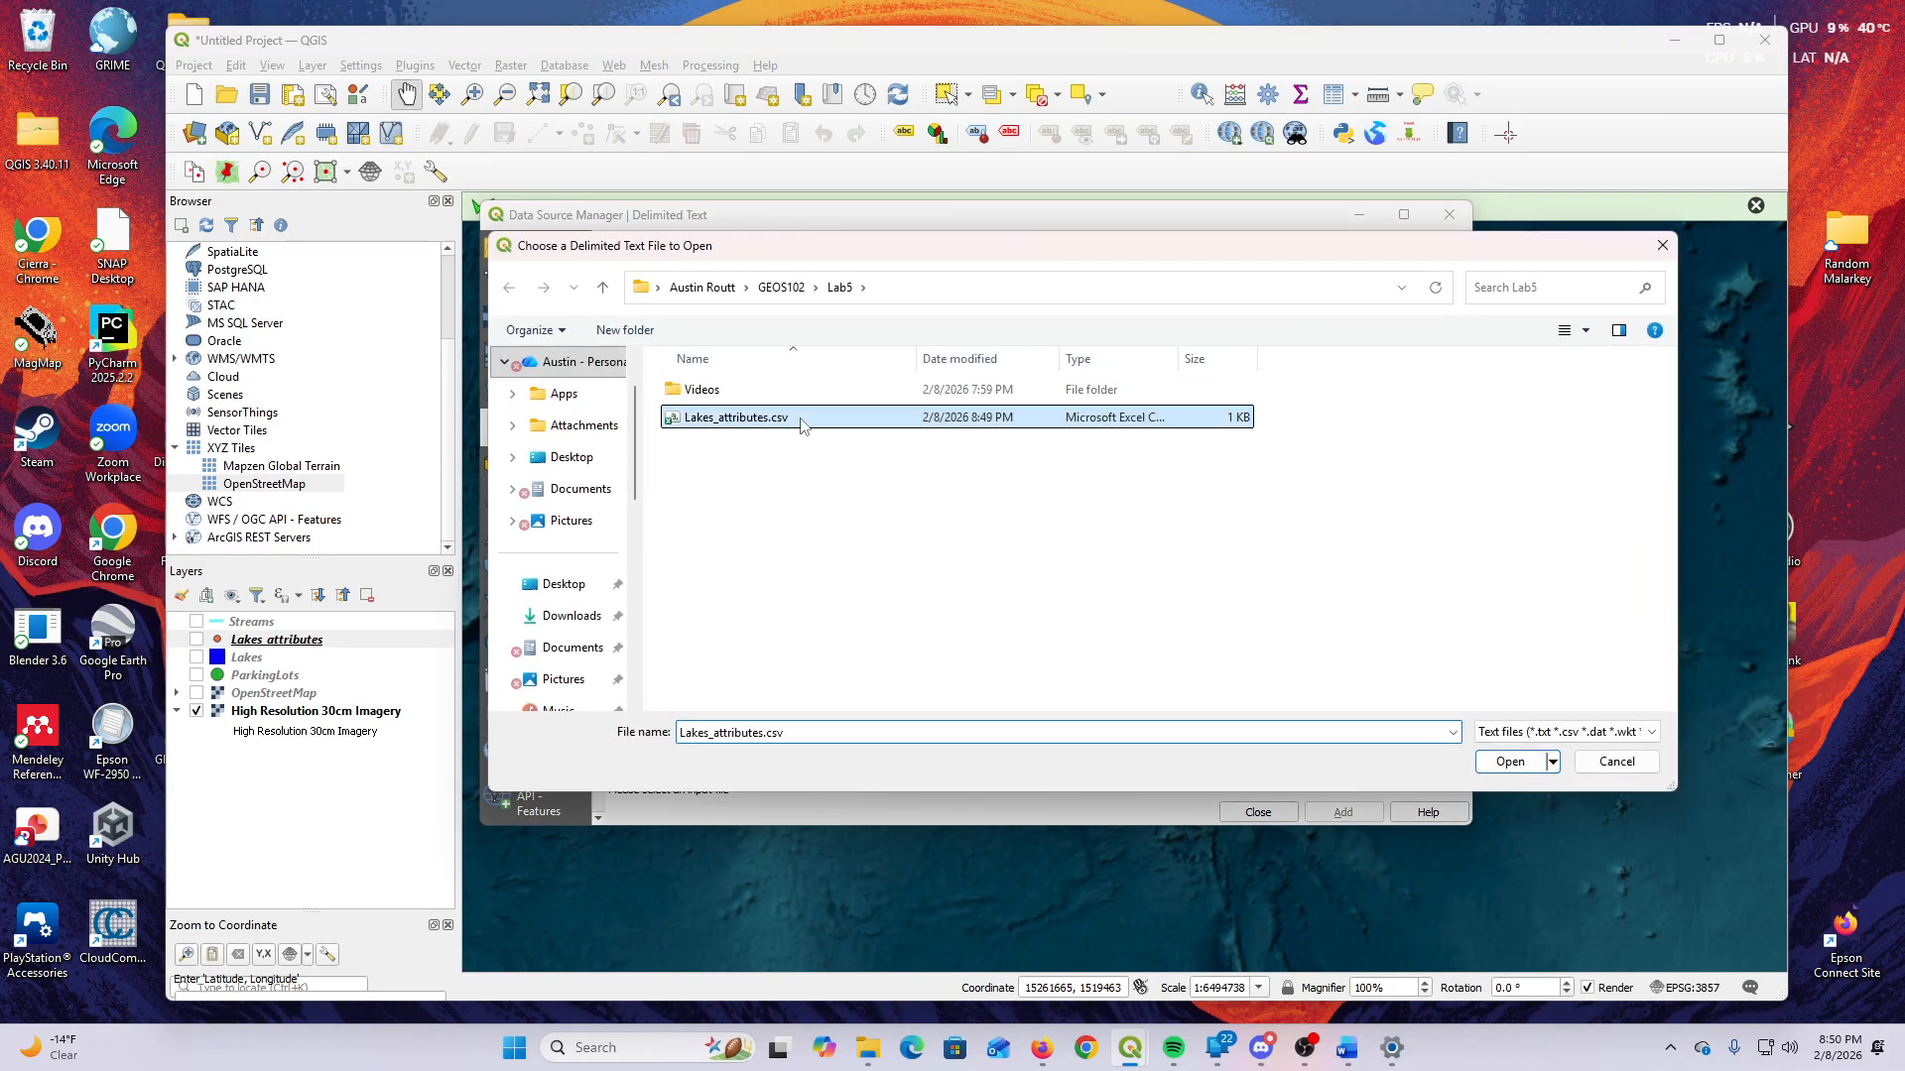
pyautogui.click(1478, 751)
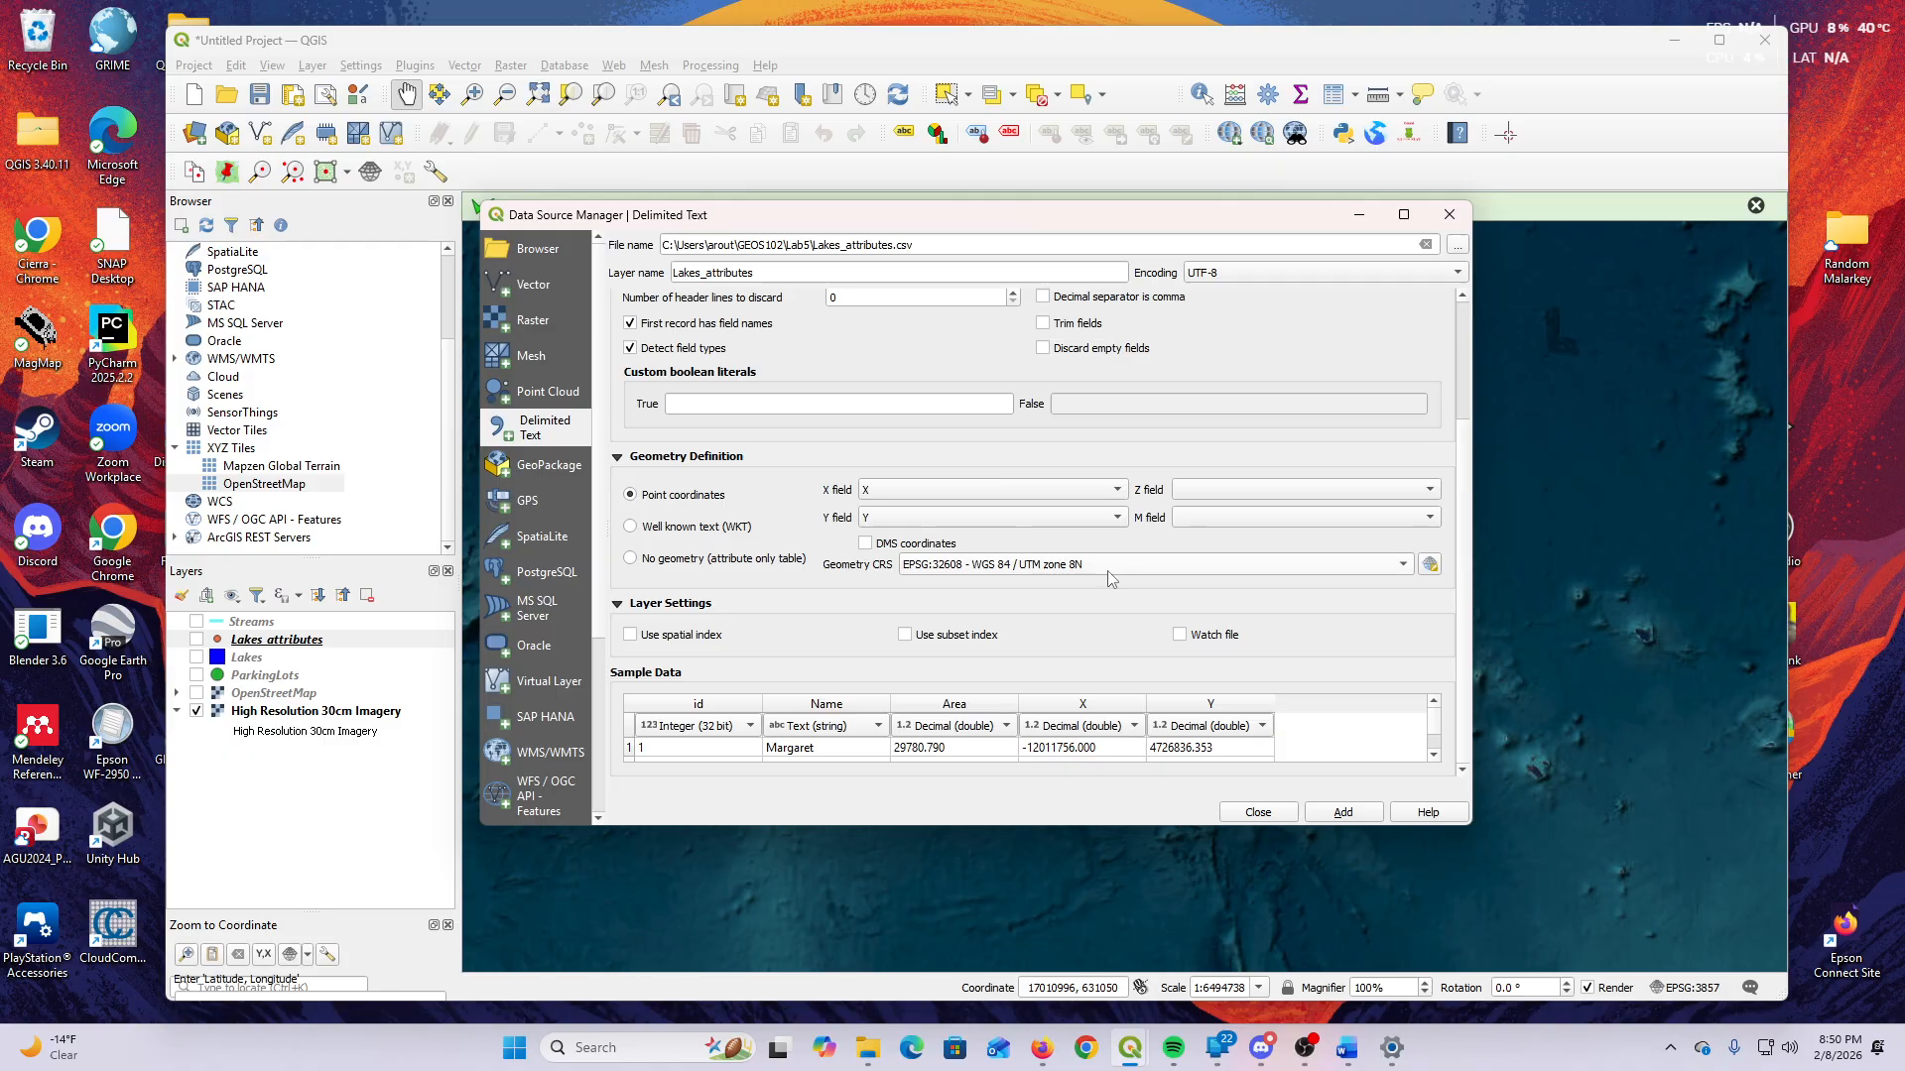
# Set the geometry CRS to the project CRS, EPSG:3857 - WGS 84 / Pseudo-Mercator, and add the point layer.
pyautogui.click(1064, 574)
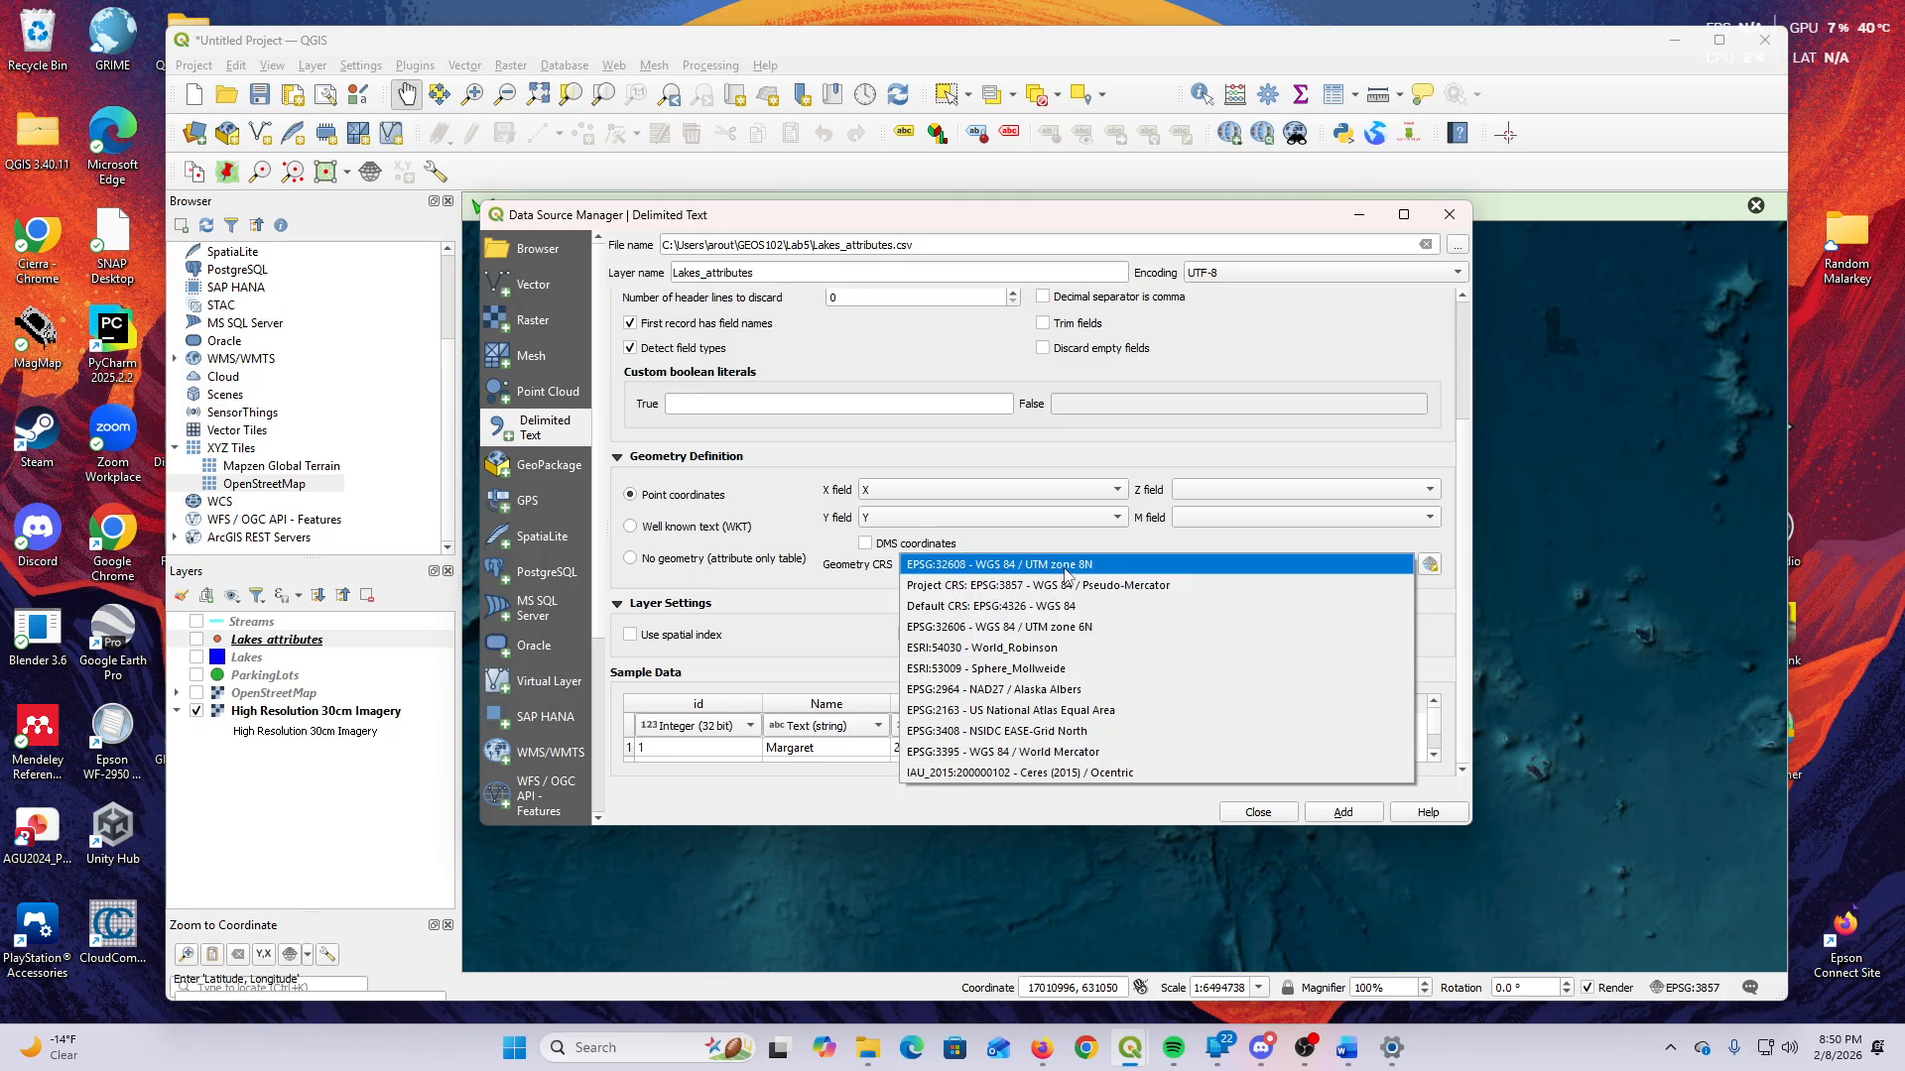
pyautogui.click(1133, 591)
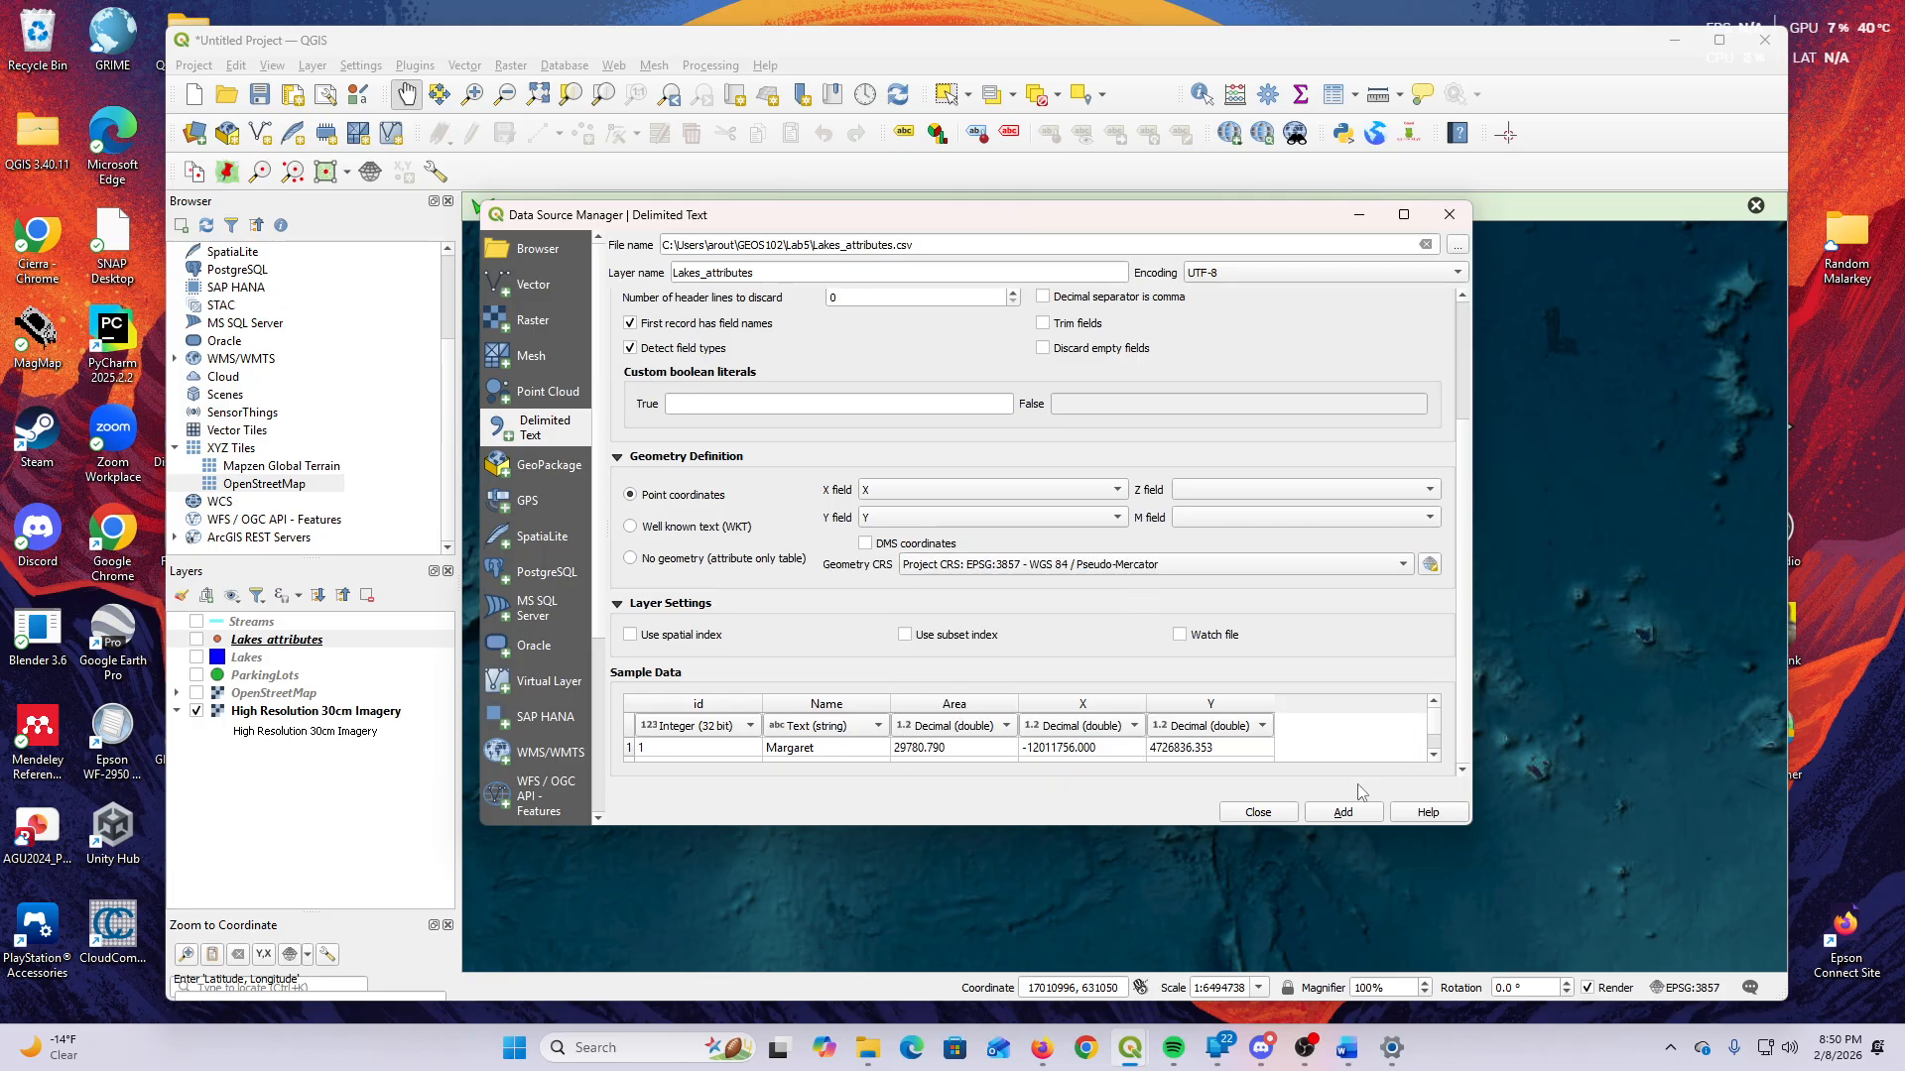
pyautogui.click(1349, 812)
pyautogui.click(1260, 812)
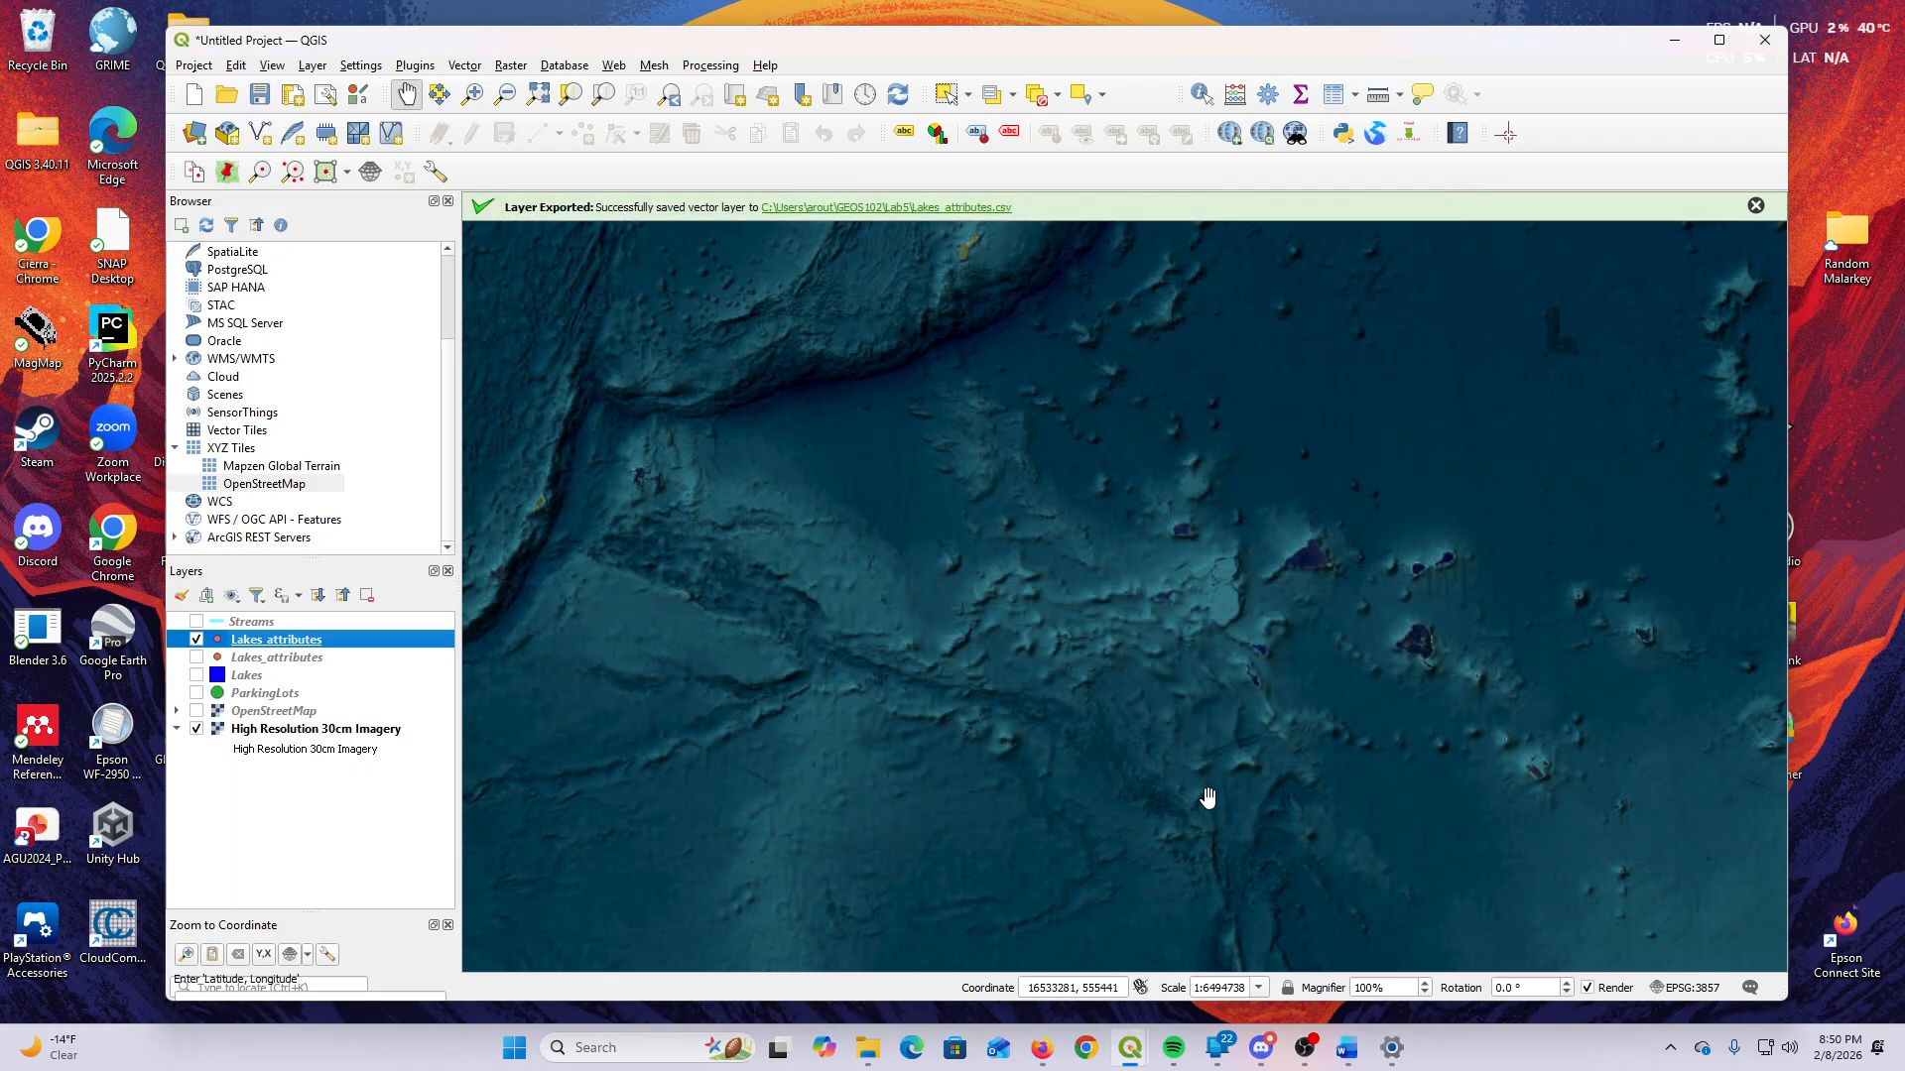
# Zoom the map to the newly added Lakes_attributes layer and check its points against the imagery.
pyautogui.rightClick(279, 647)
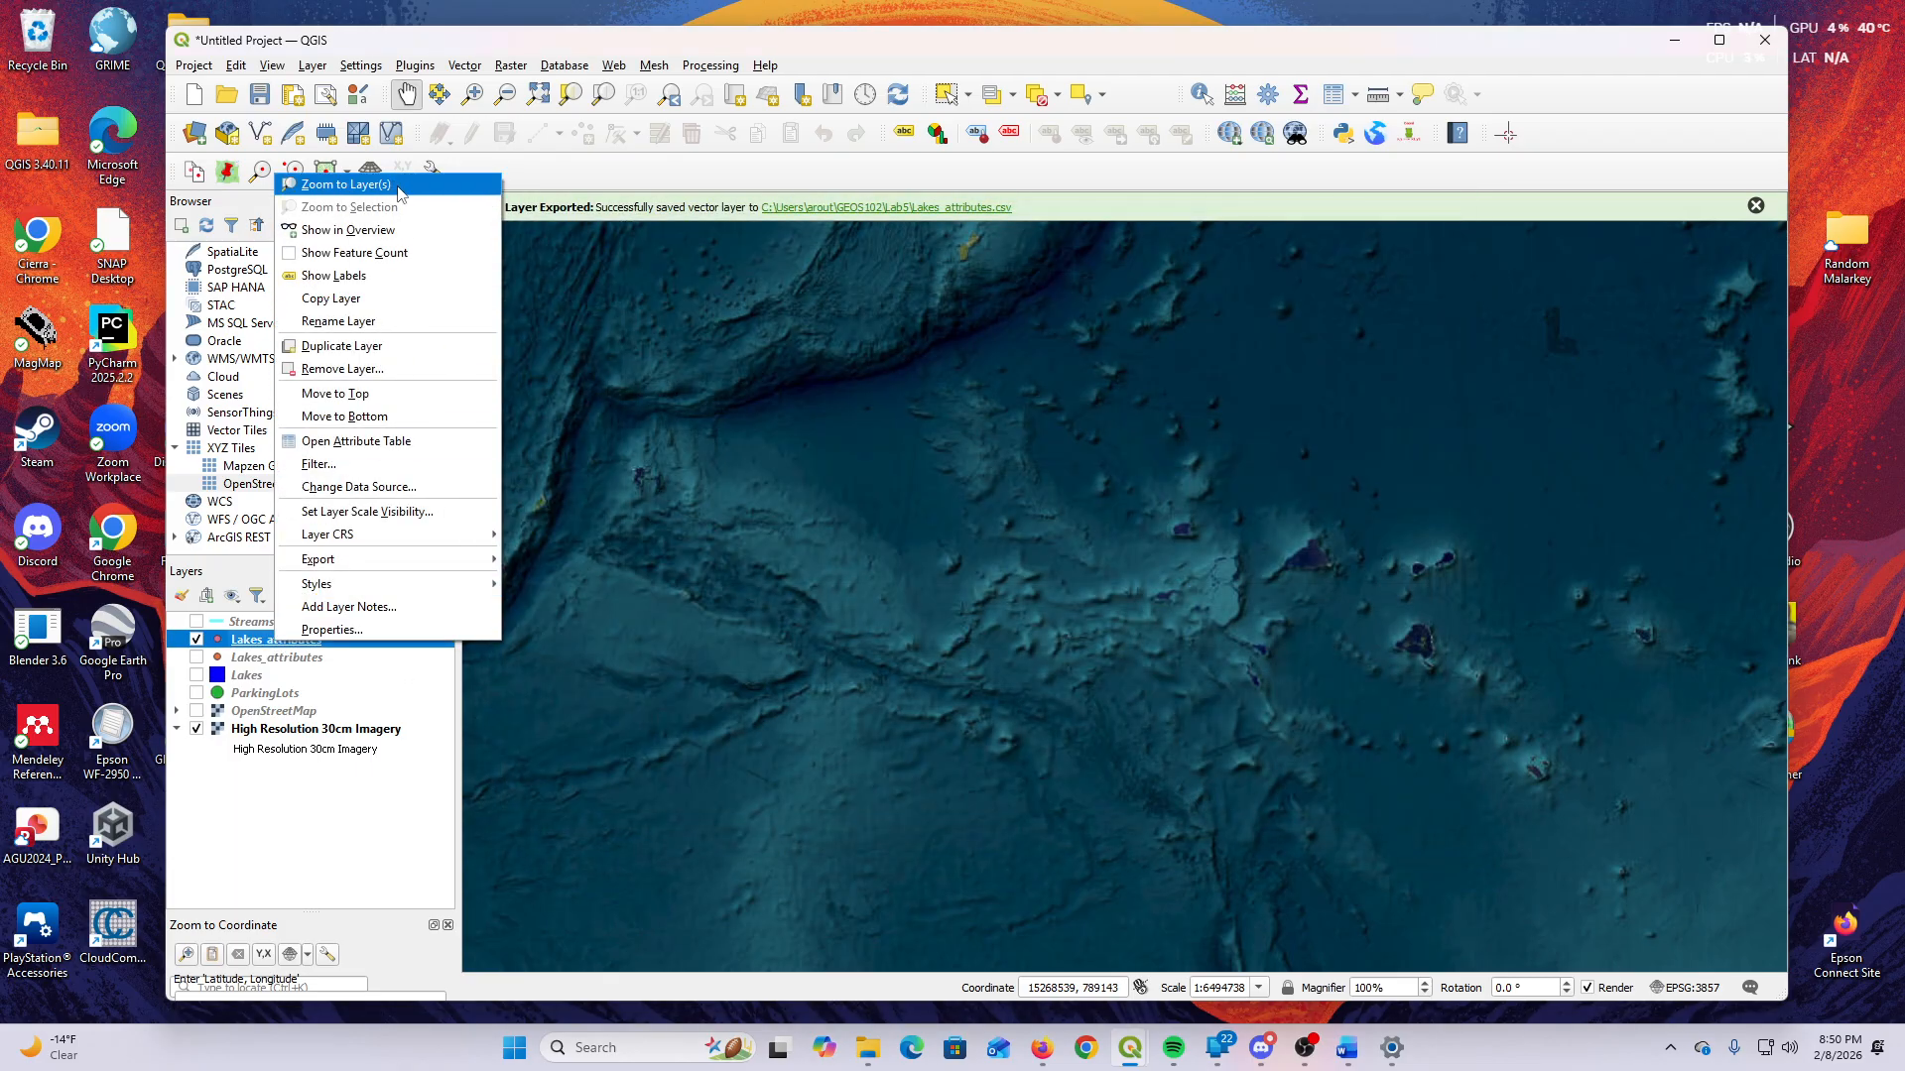
pyautogui.click(337, 183)
pyautogui.scroll(-2, 1388, 643)
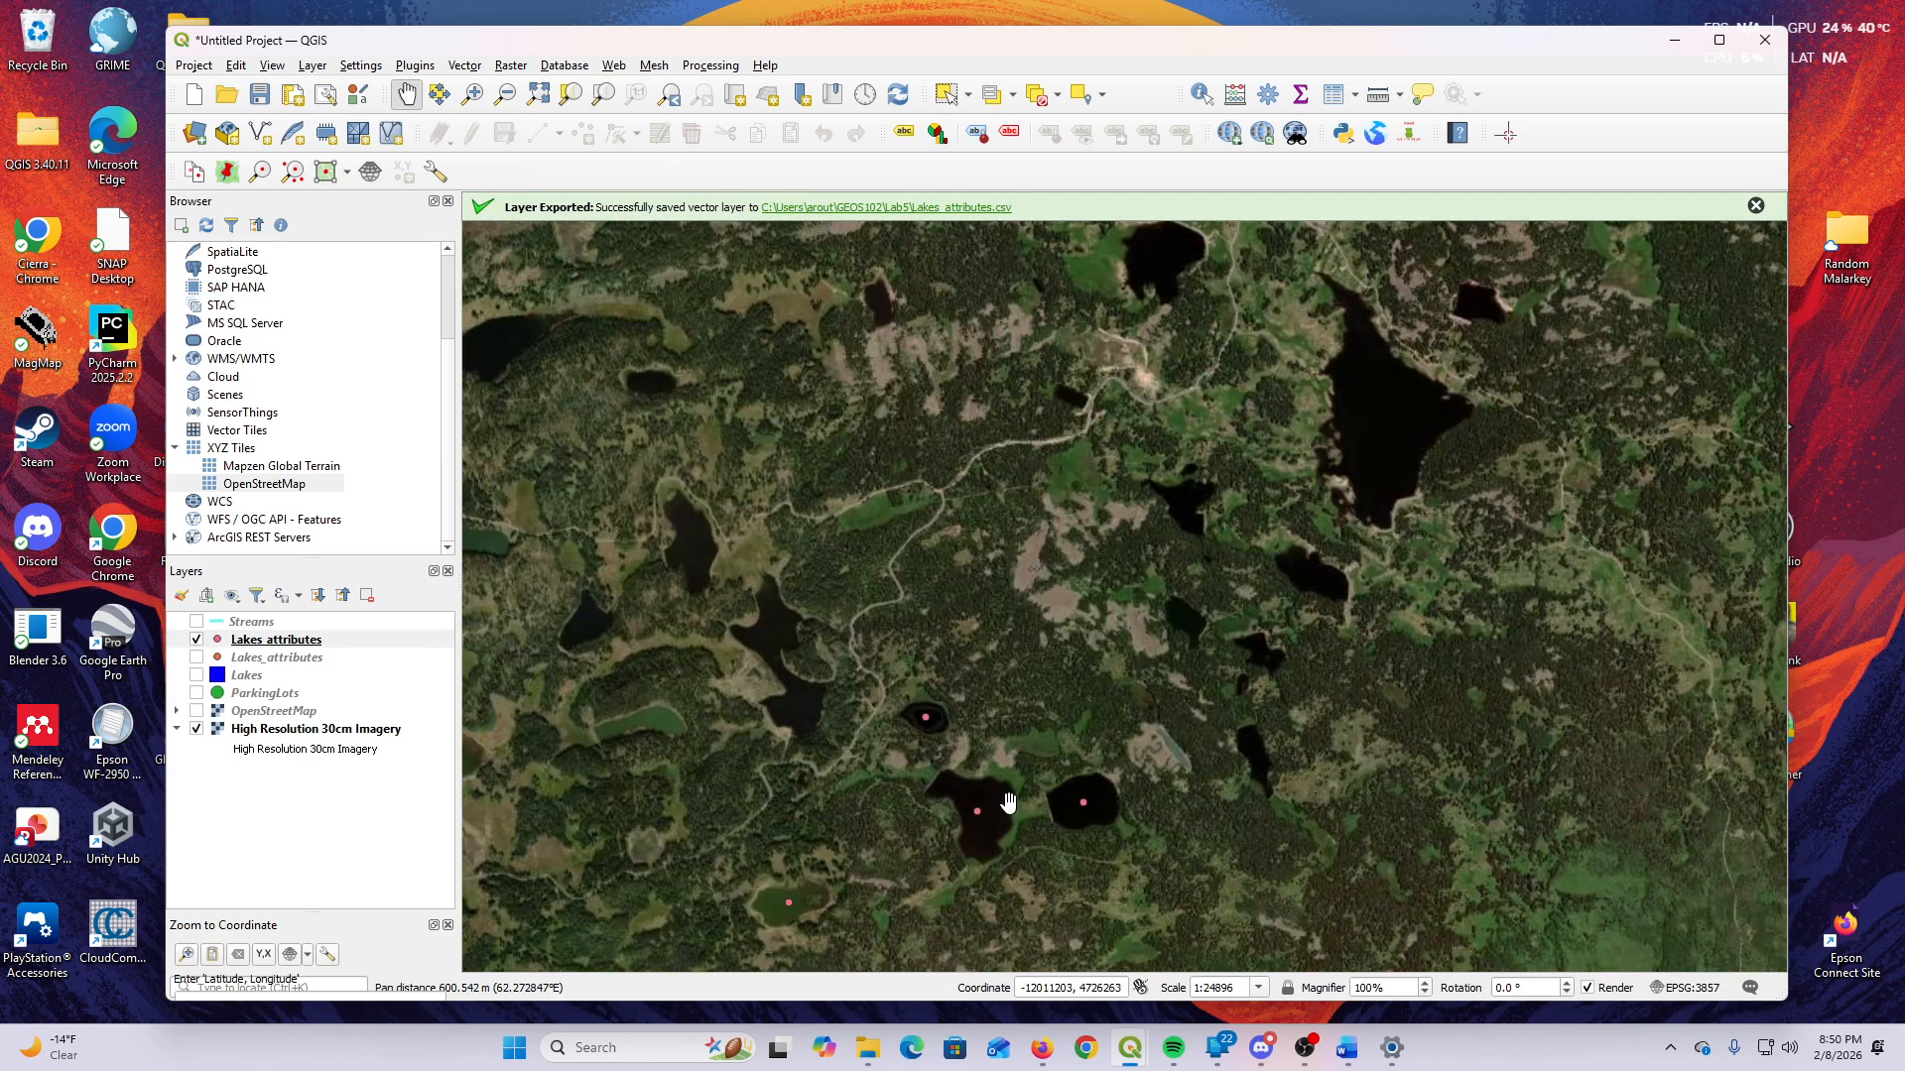
pyautogui.moveTo(1009, 808); pyautogui.dragTo(1148, 631)
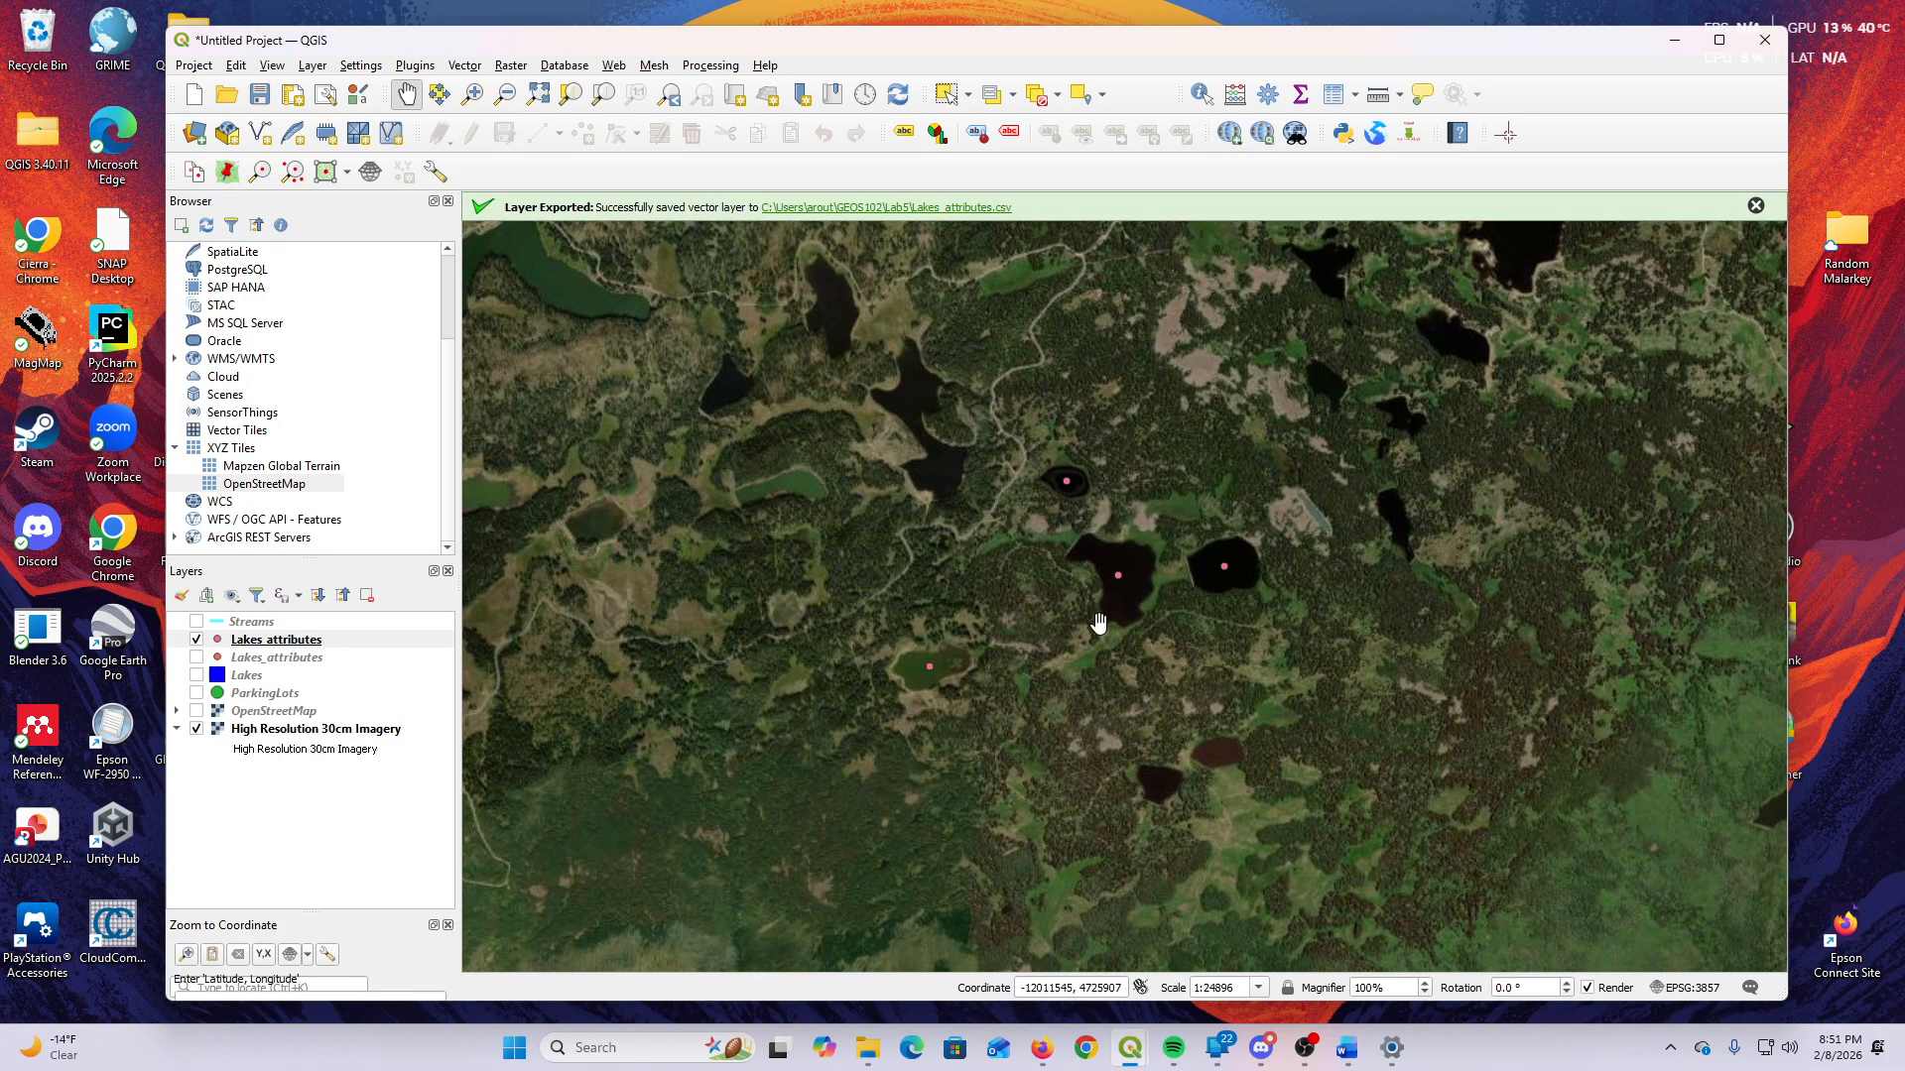
# Review the new Lakes_attributes layer's attribute table, close it, and inspect the points over the lakes up close.
pyautogui.rightClick(290, 639)
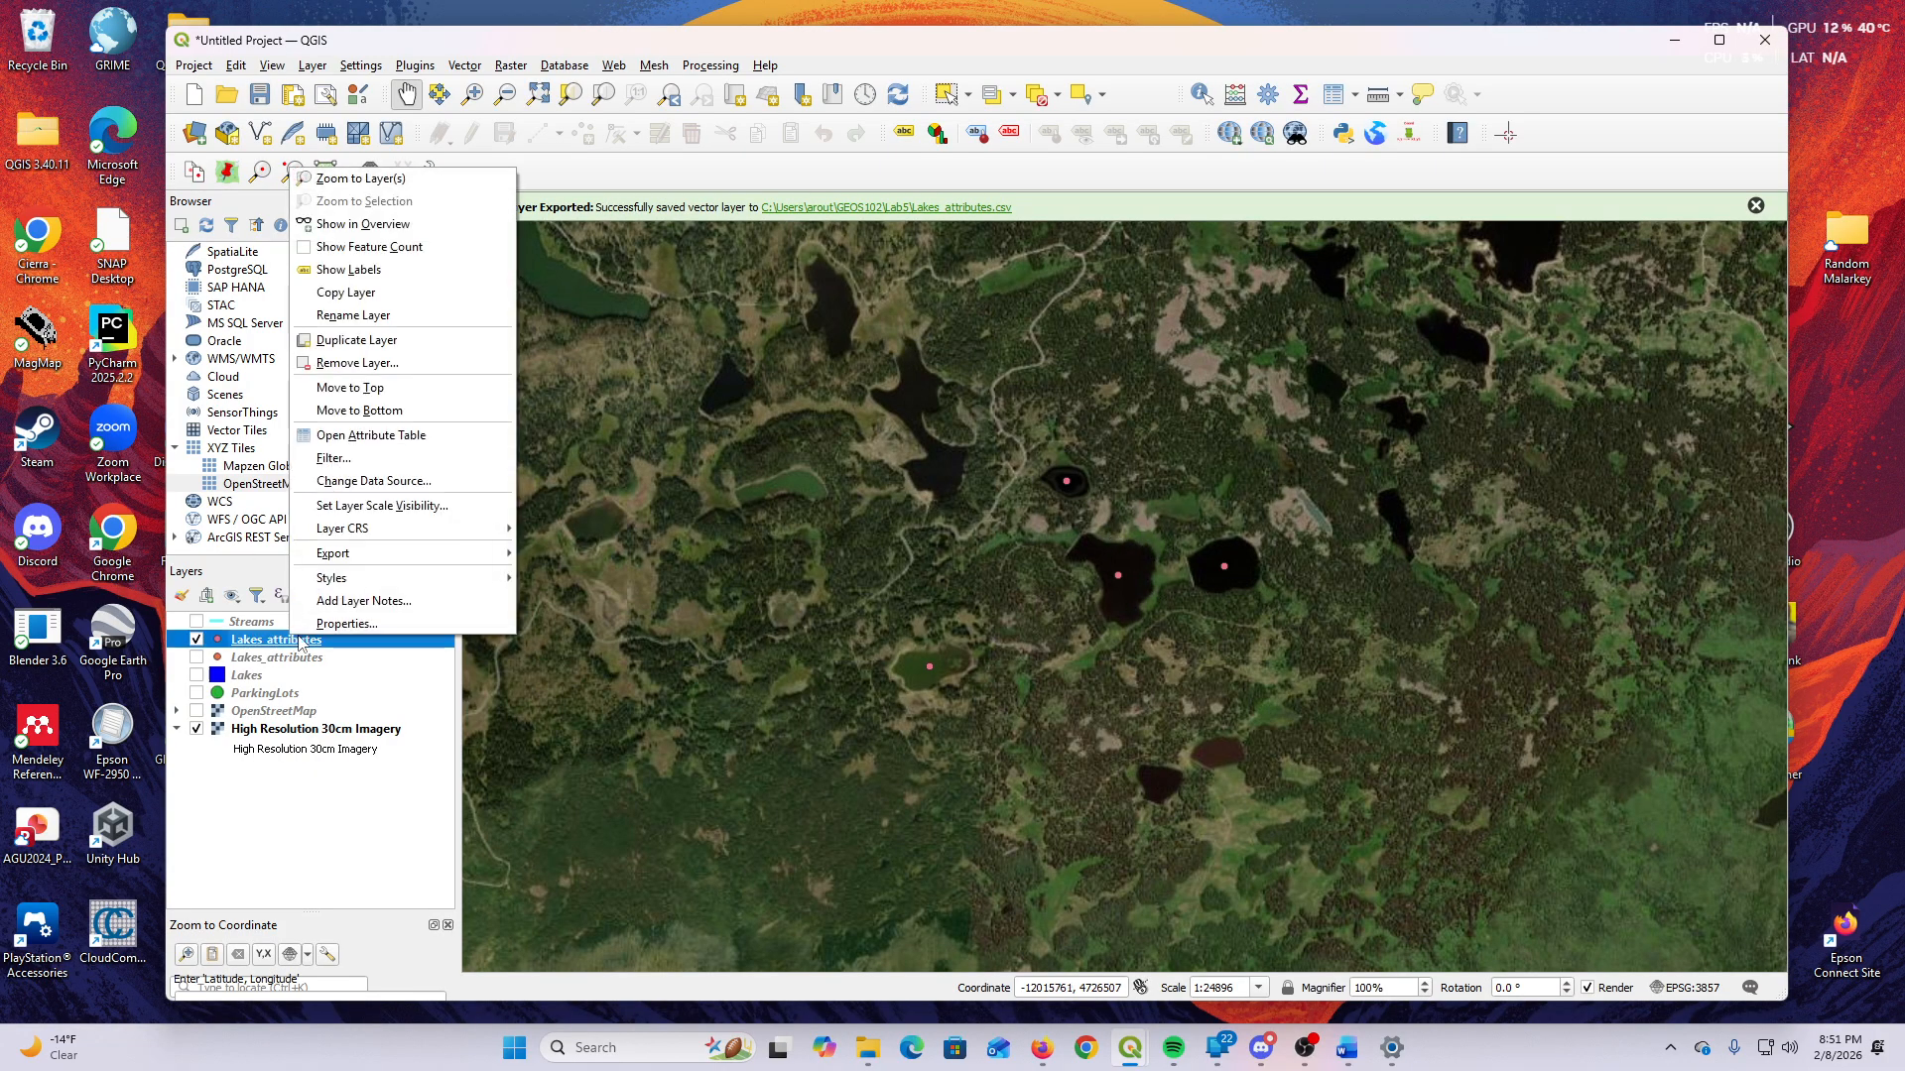
pyautogui.click(426, 436)
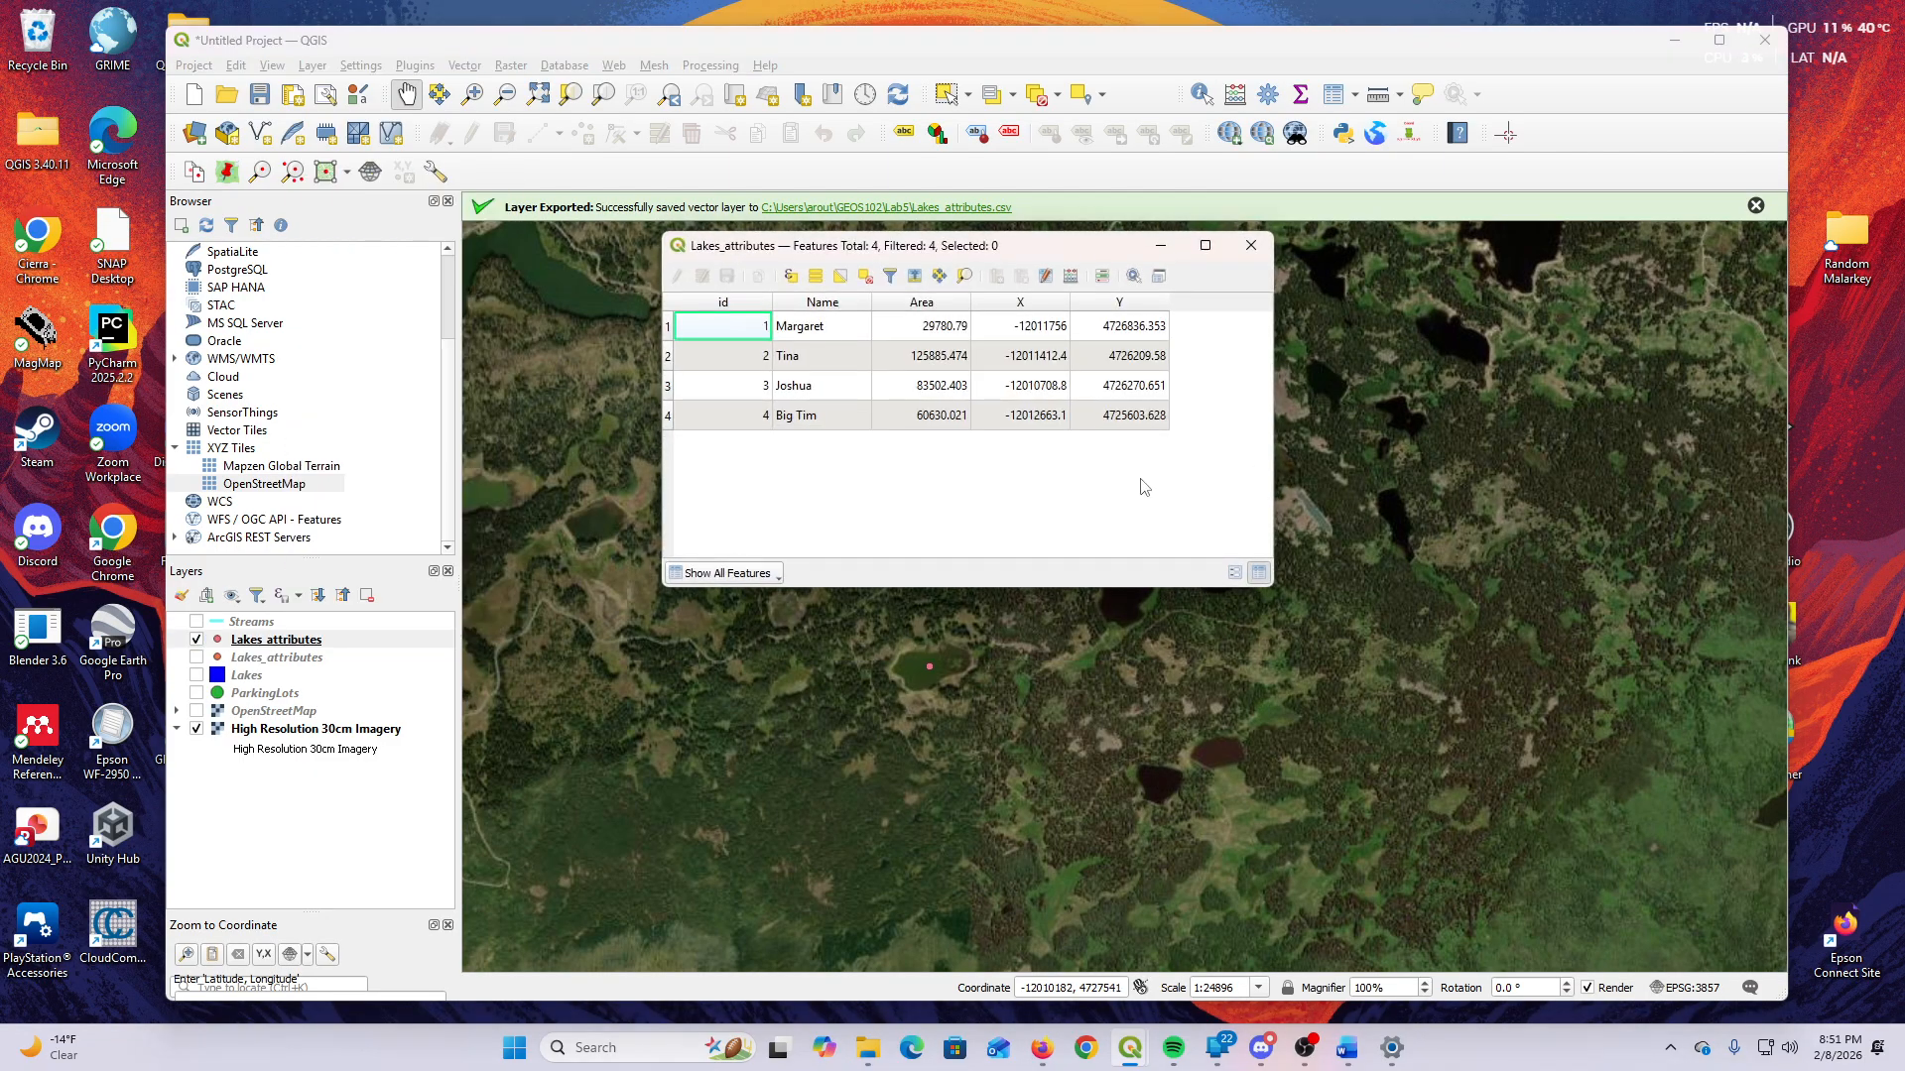
pyautogui.click(1251, 245)
pyautogui.scroll(1, 1147, 584)
pyautogui.scroll(1, 1097, 565)
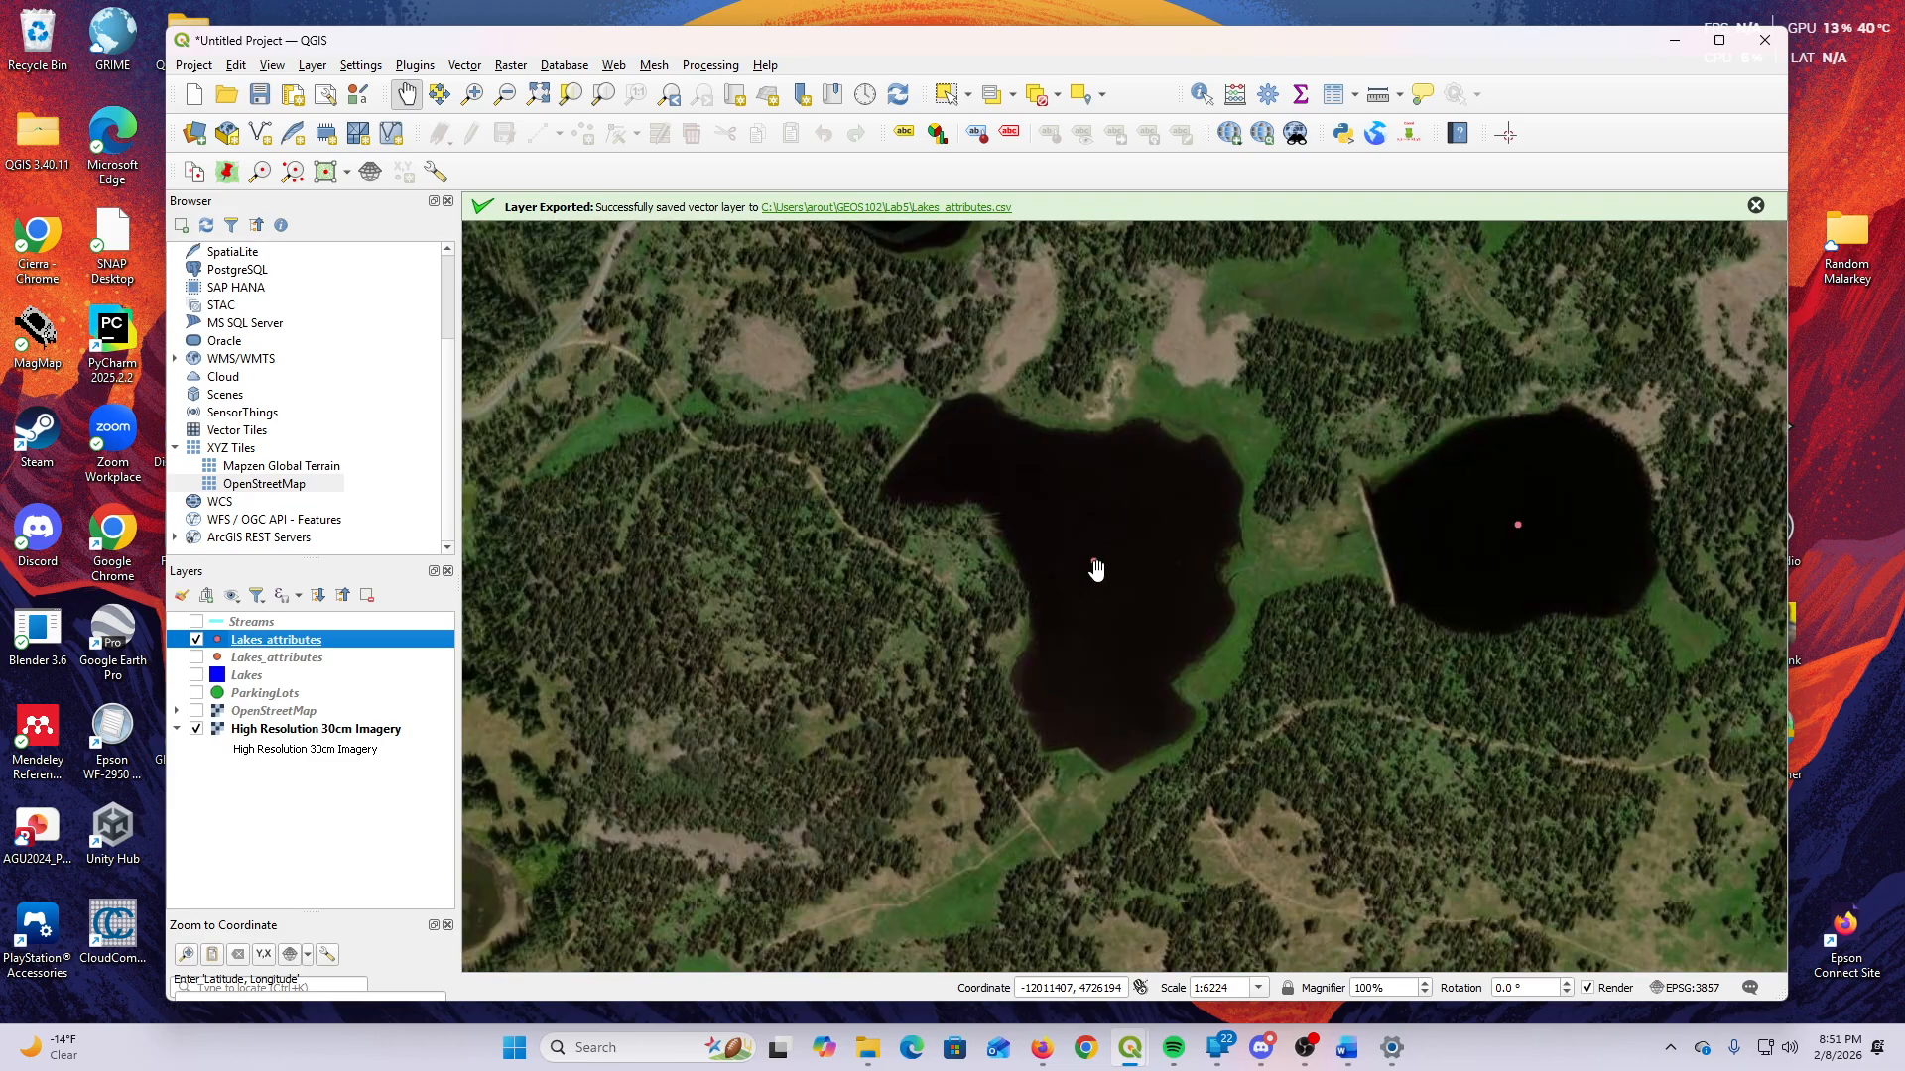
pyautogui.scroll(-1, 1101, 555)
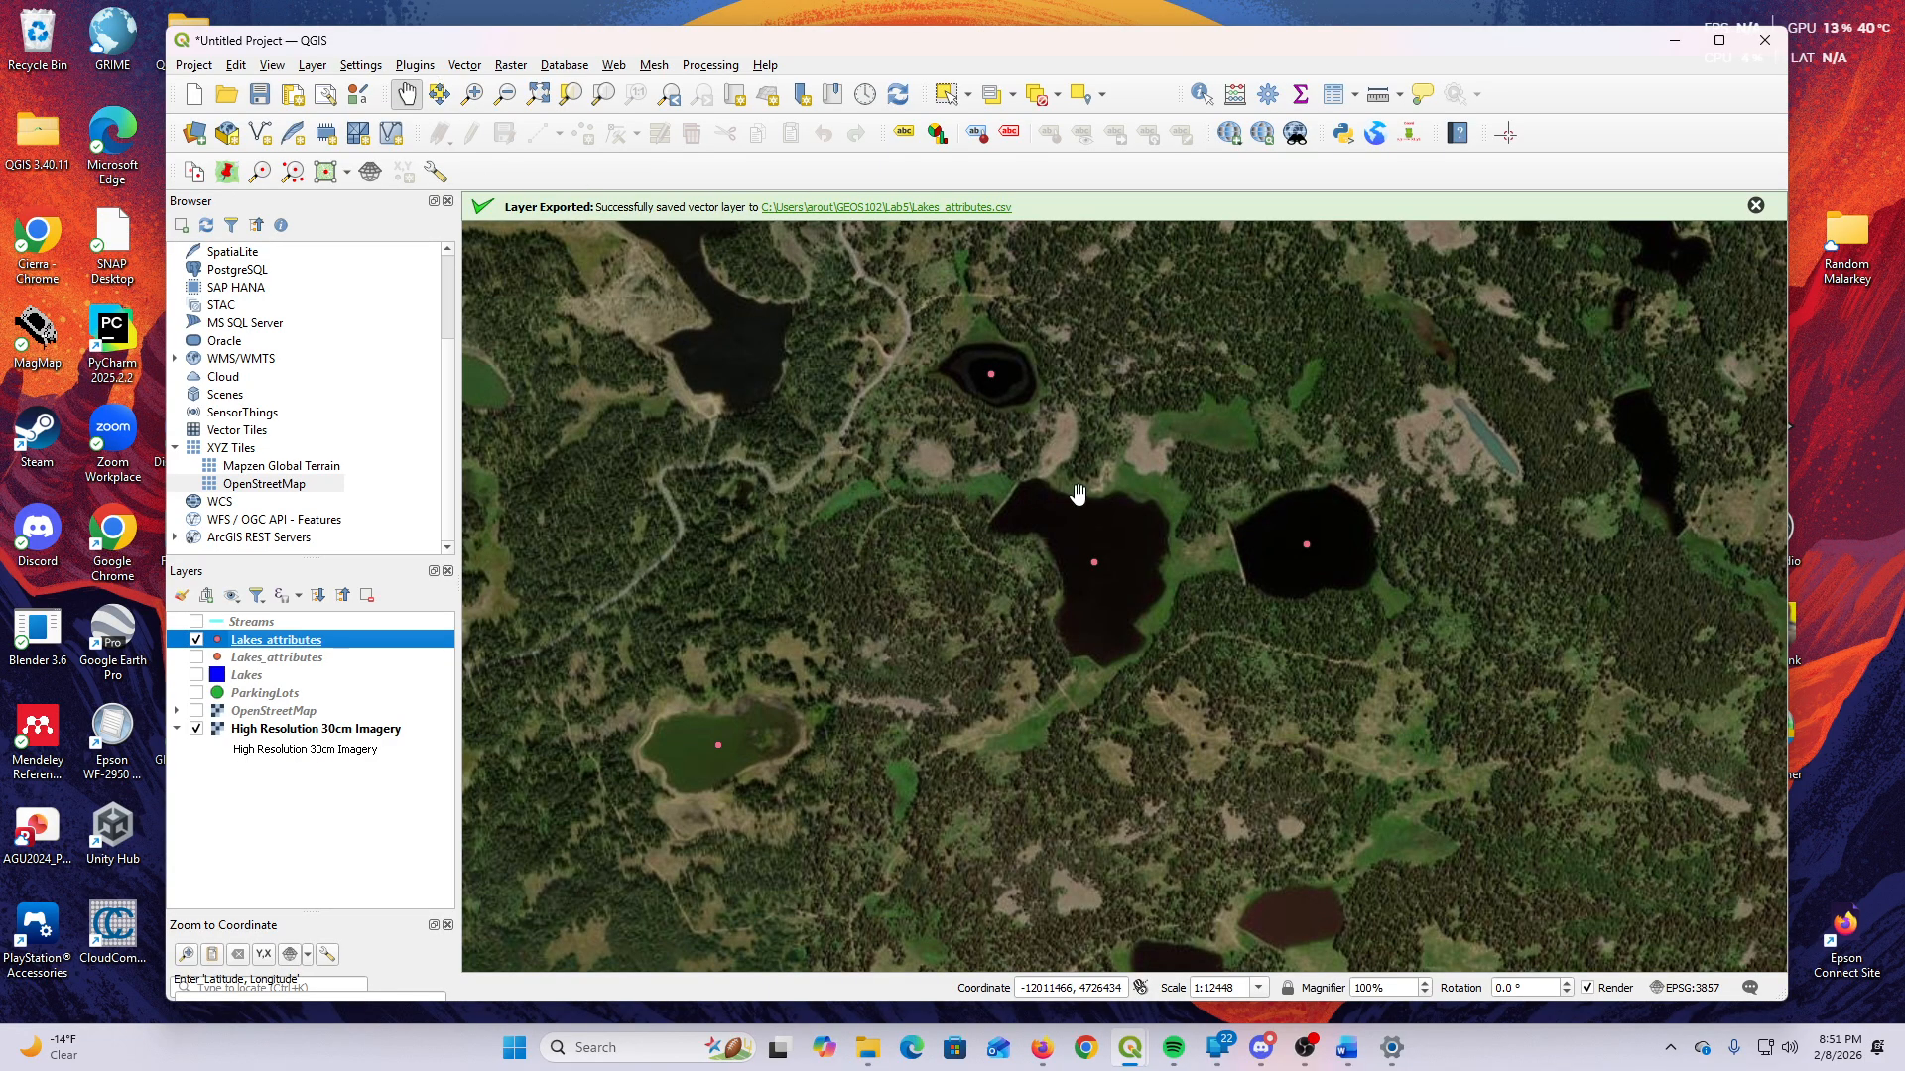
pyautogui.click(1306, 1048)
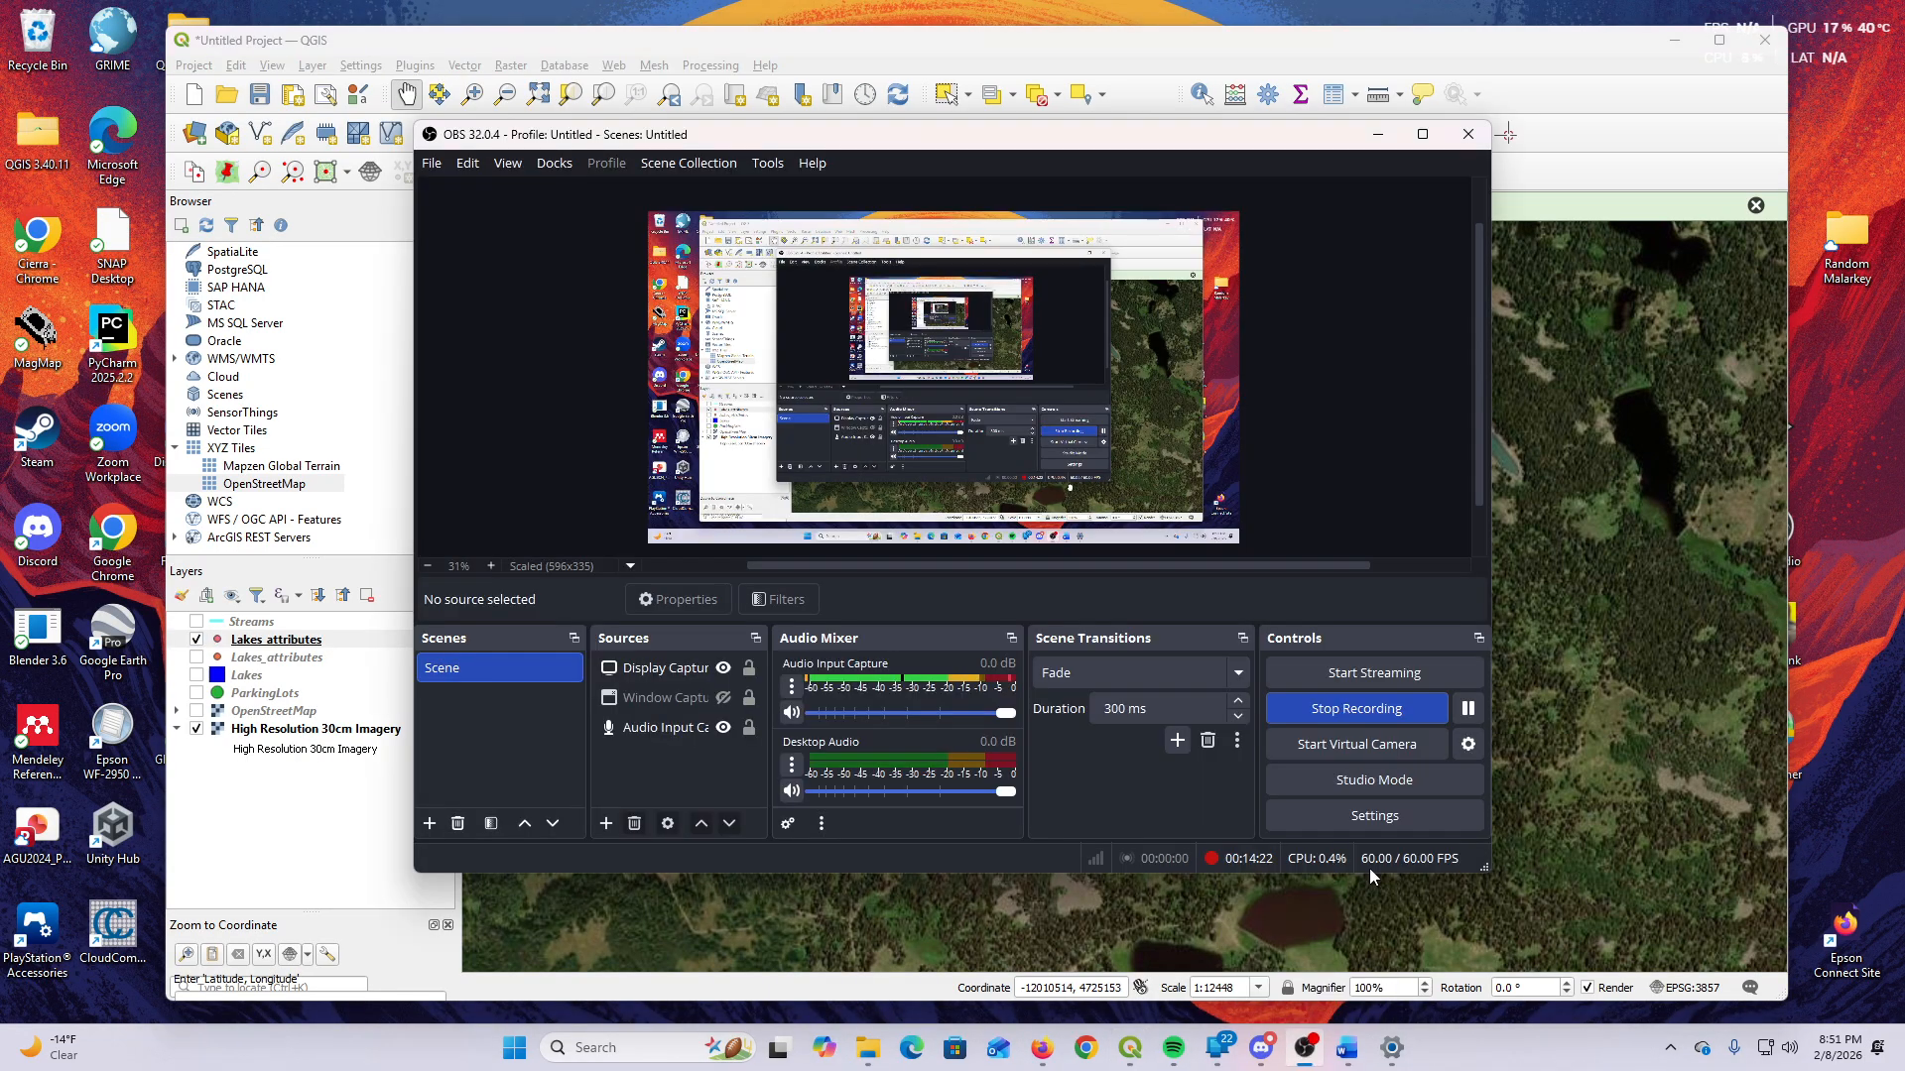